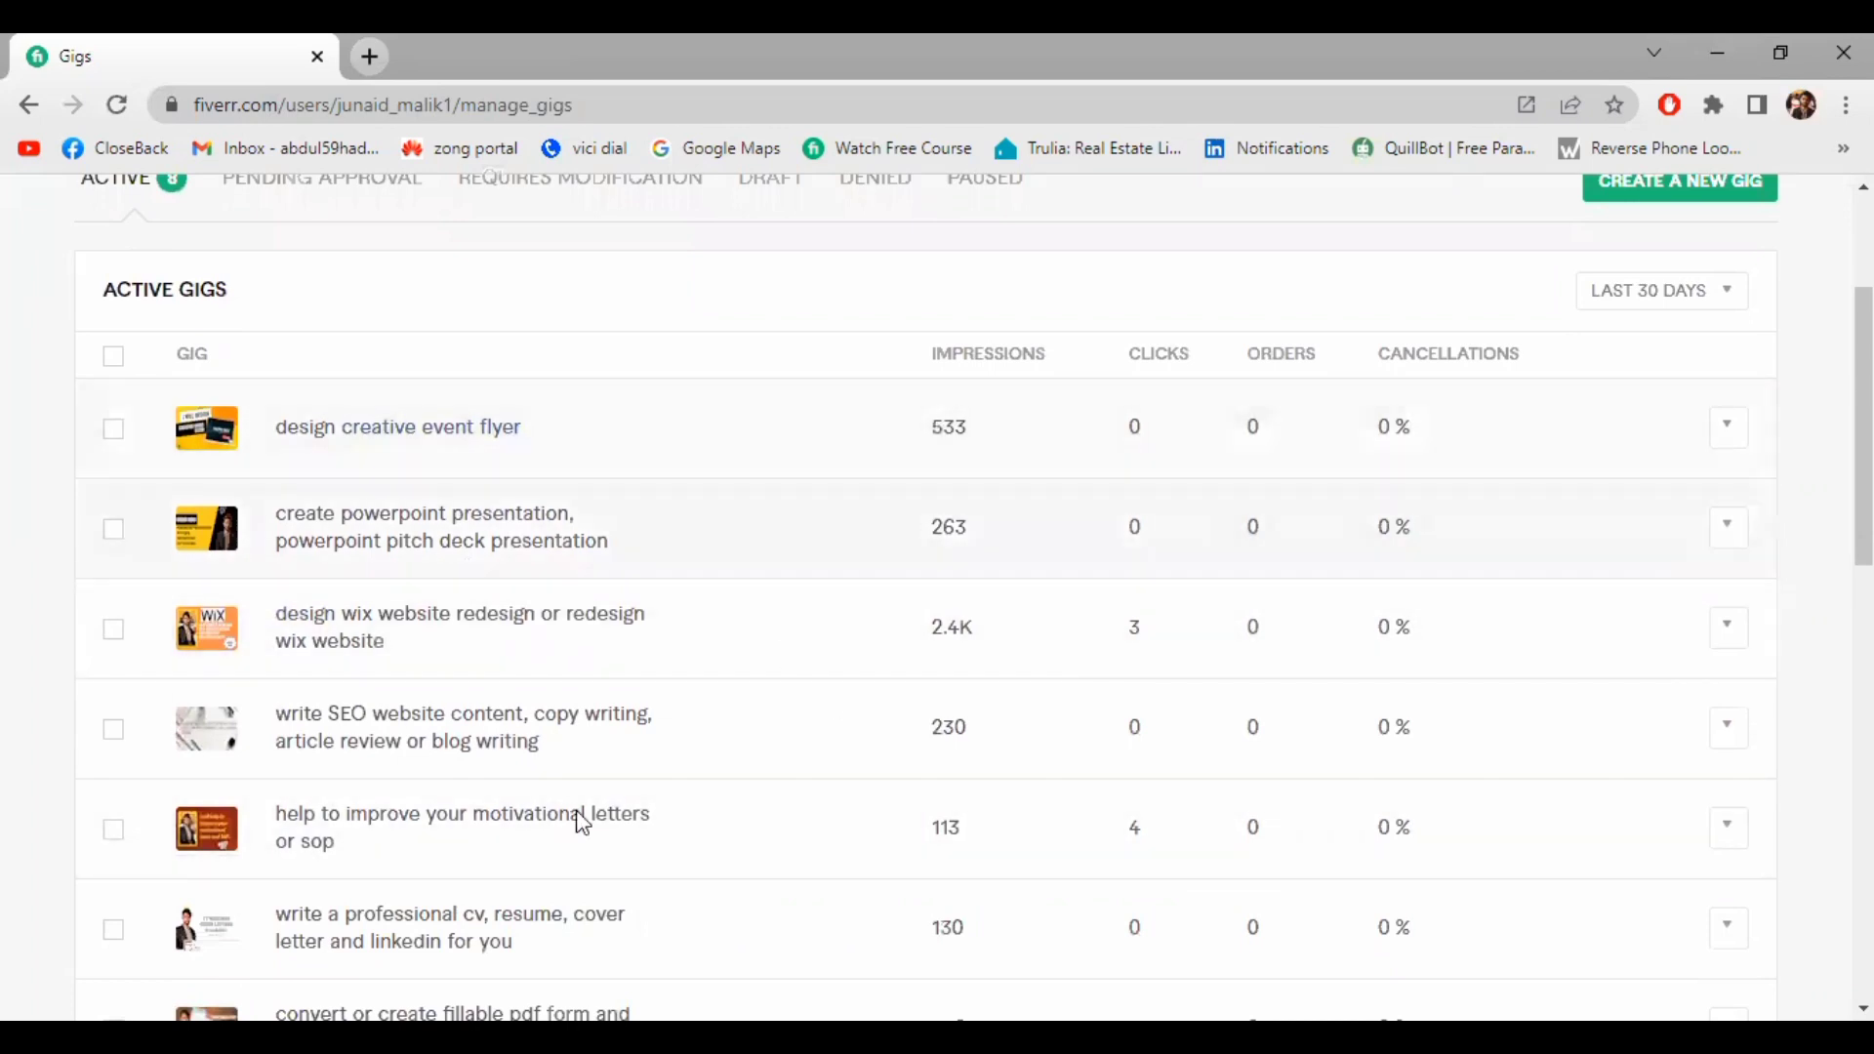
Start creating a new gig and place the cursor in its title field
{"action": "scroll", "coordinate": [838, 540], "scroll_direction": "up", "scroll_amount": 3}
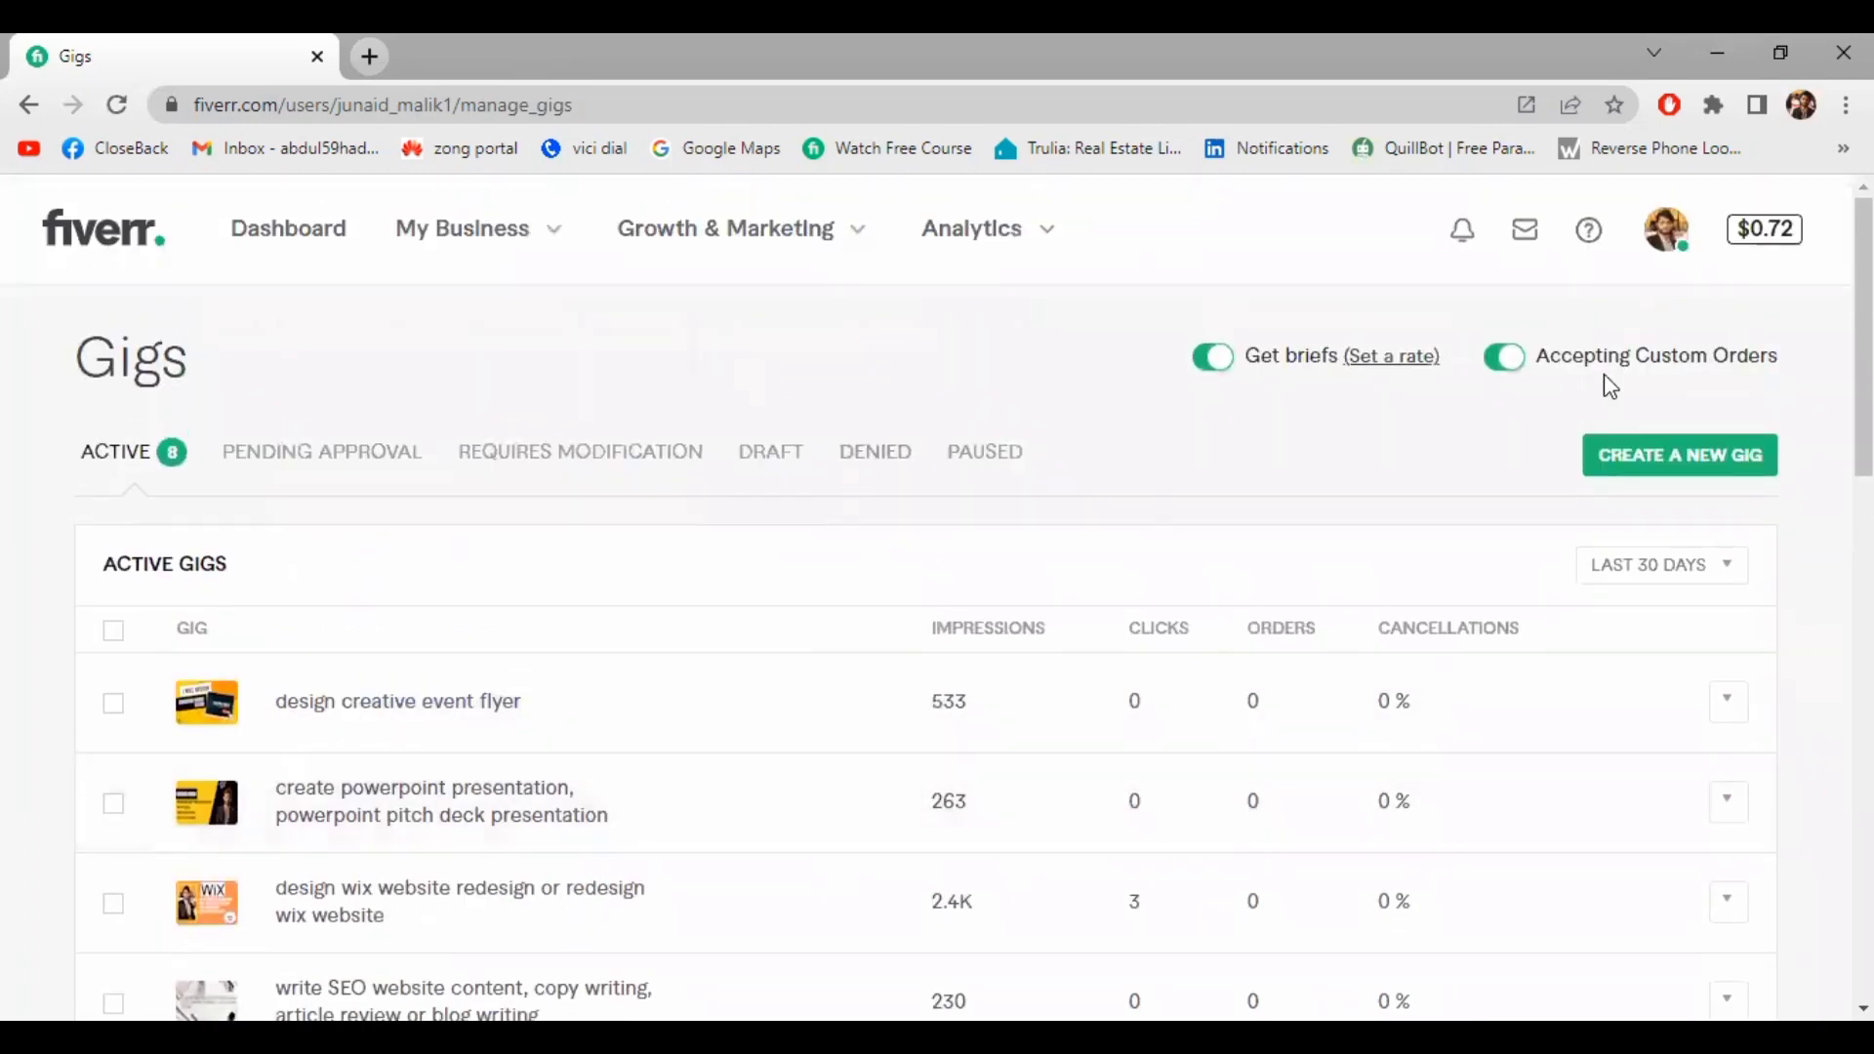
{"action": "left_click", "coordinate": [1667, 459]}
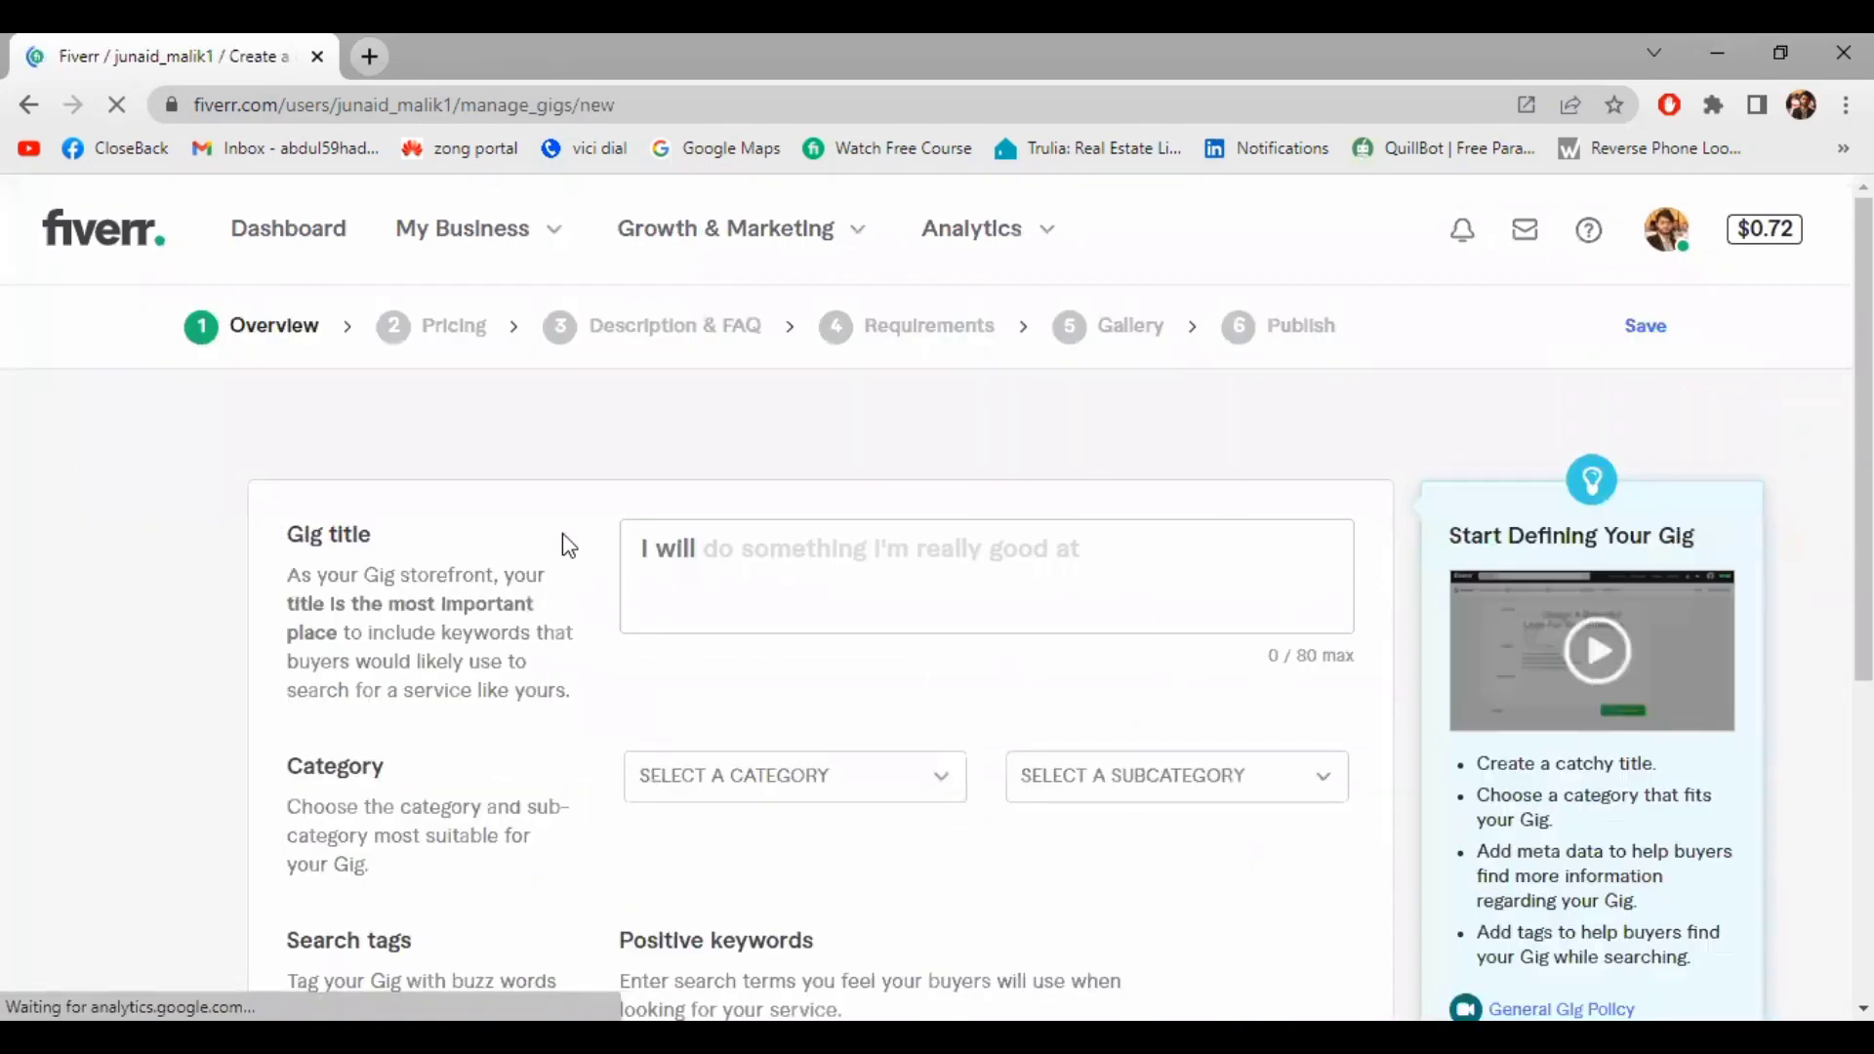
{"action": "left_click", "coordinate": [737, 613]}
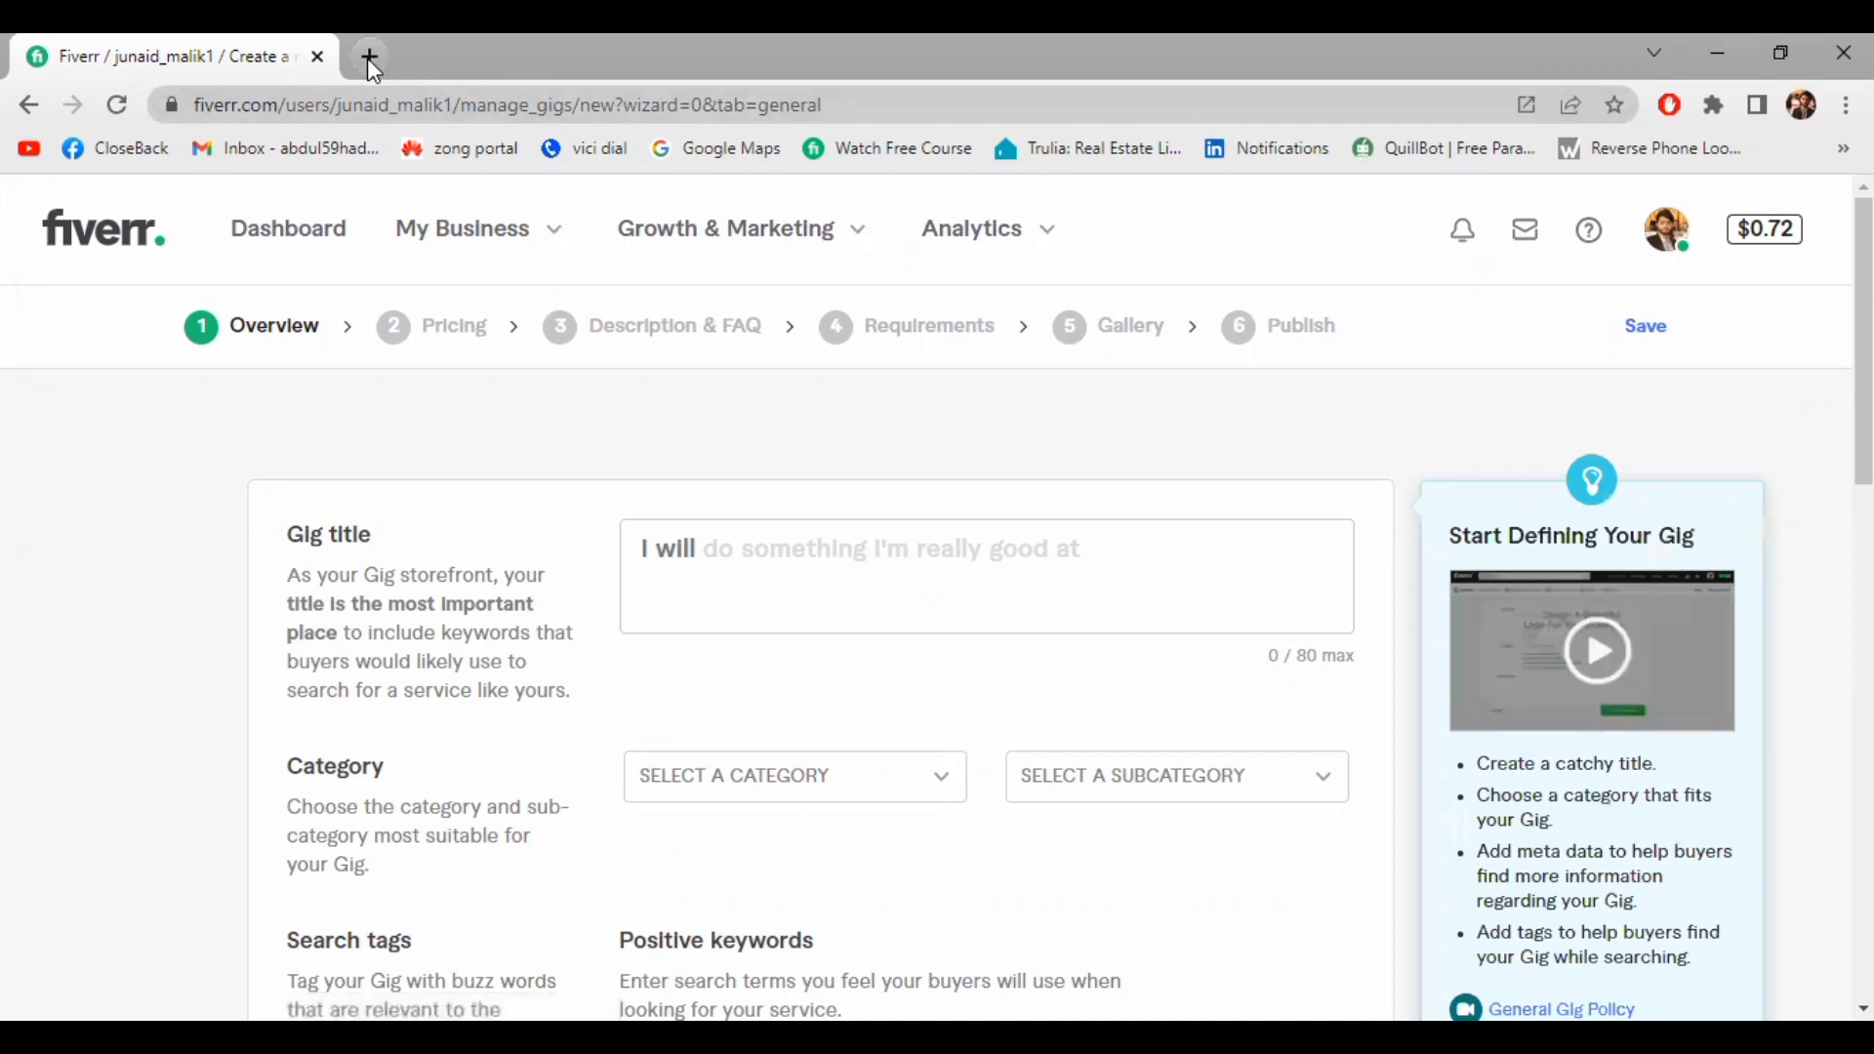
Open the seller dashboard in a separate tab and switch that account view to buying mode
{"action": "right_click", "coordinate": [315, 233]}
{"action": "left_click", "coordinate": [376, 239]}
{"action": "key", "text": "ctrl+Tab"}
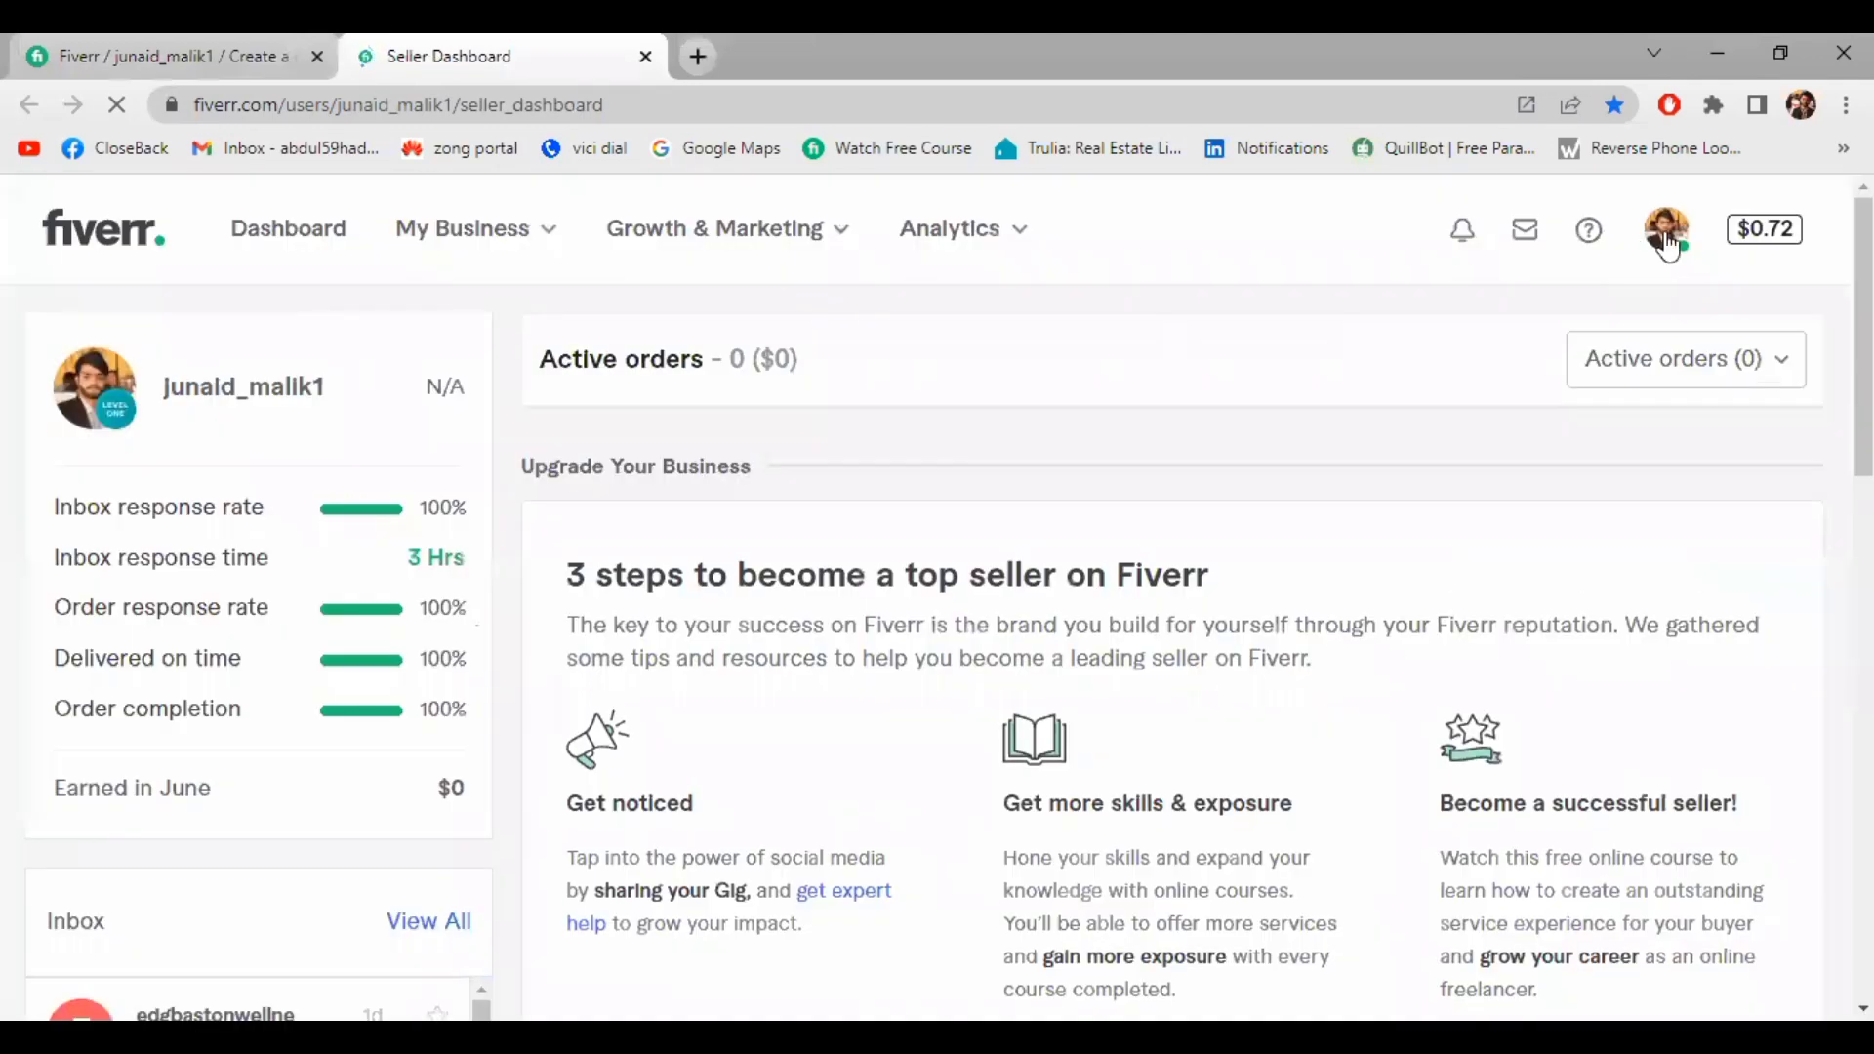
{"action": "left_click", "coordinate": [1669, 246]}
{"action": "left_click", "coordinate": [1542, 403]}
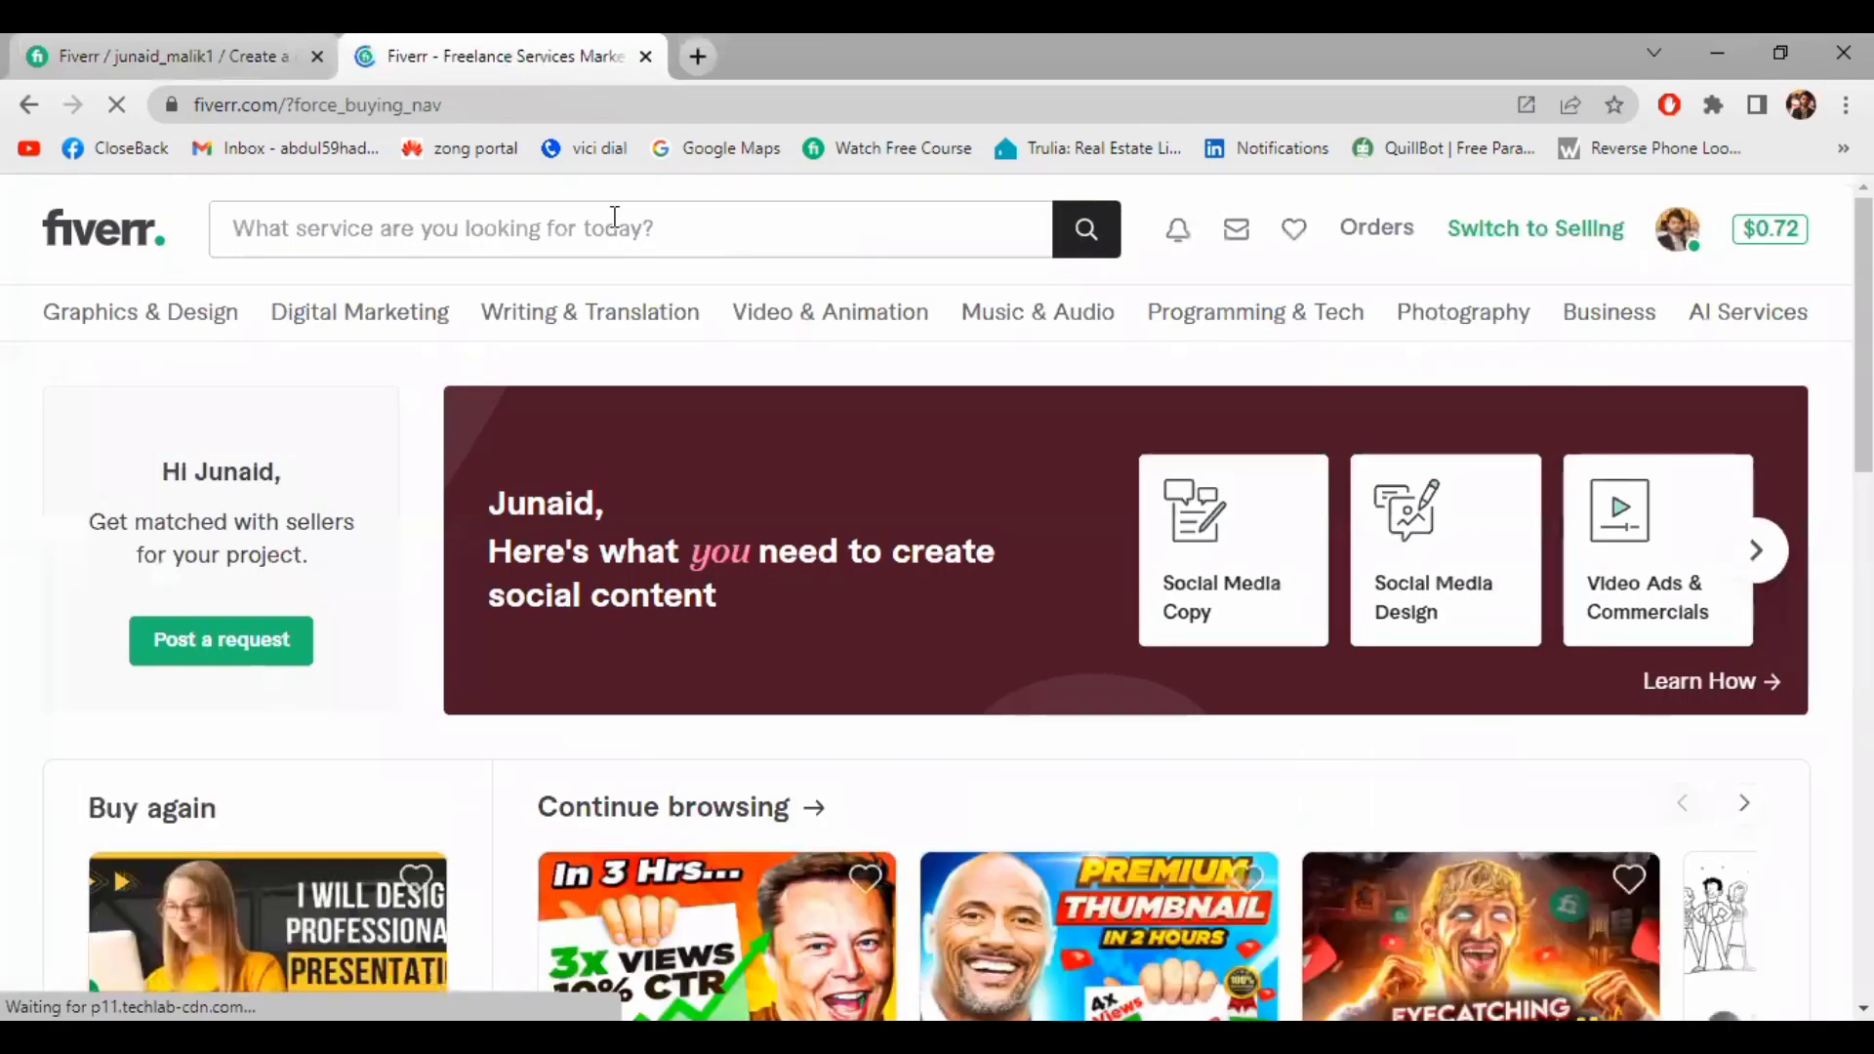
Search the marketplace for "youtube thumbnail" and examine the competing gigs' titles, ratings, prices and number of available services
{"action": "left_click", "coordinate": [615, 216]}
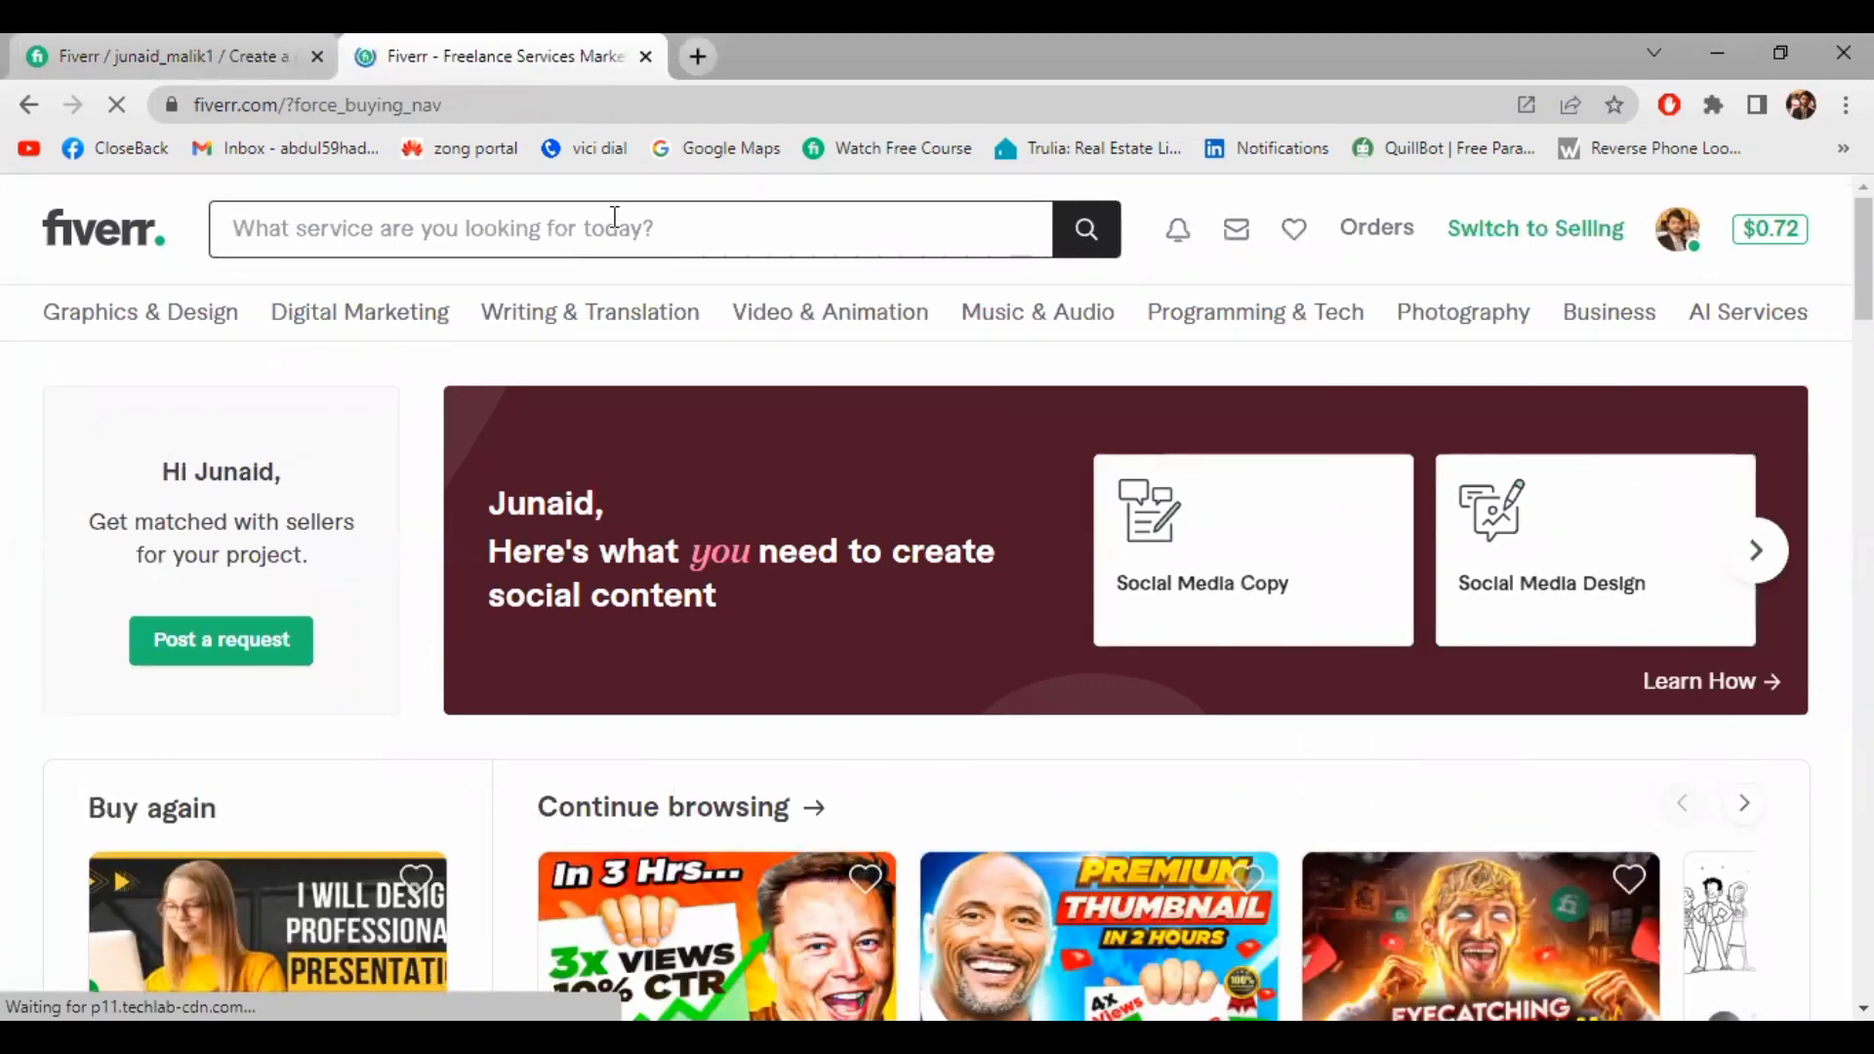
{"action": "left_click", "coordinate": [615, 217]}
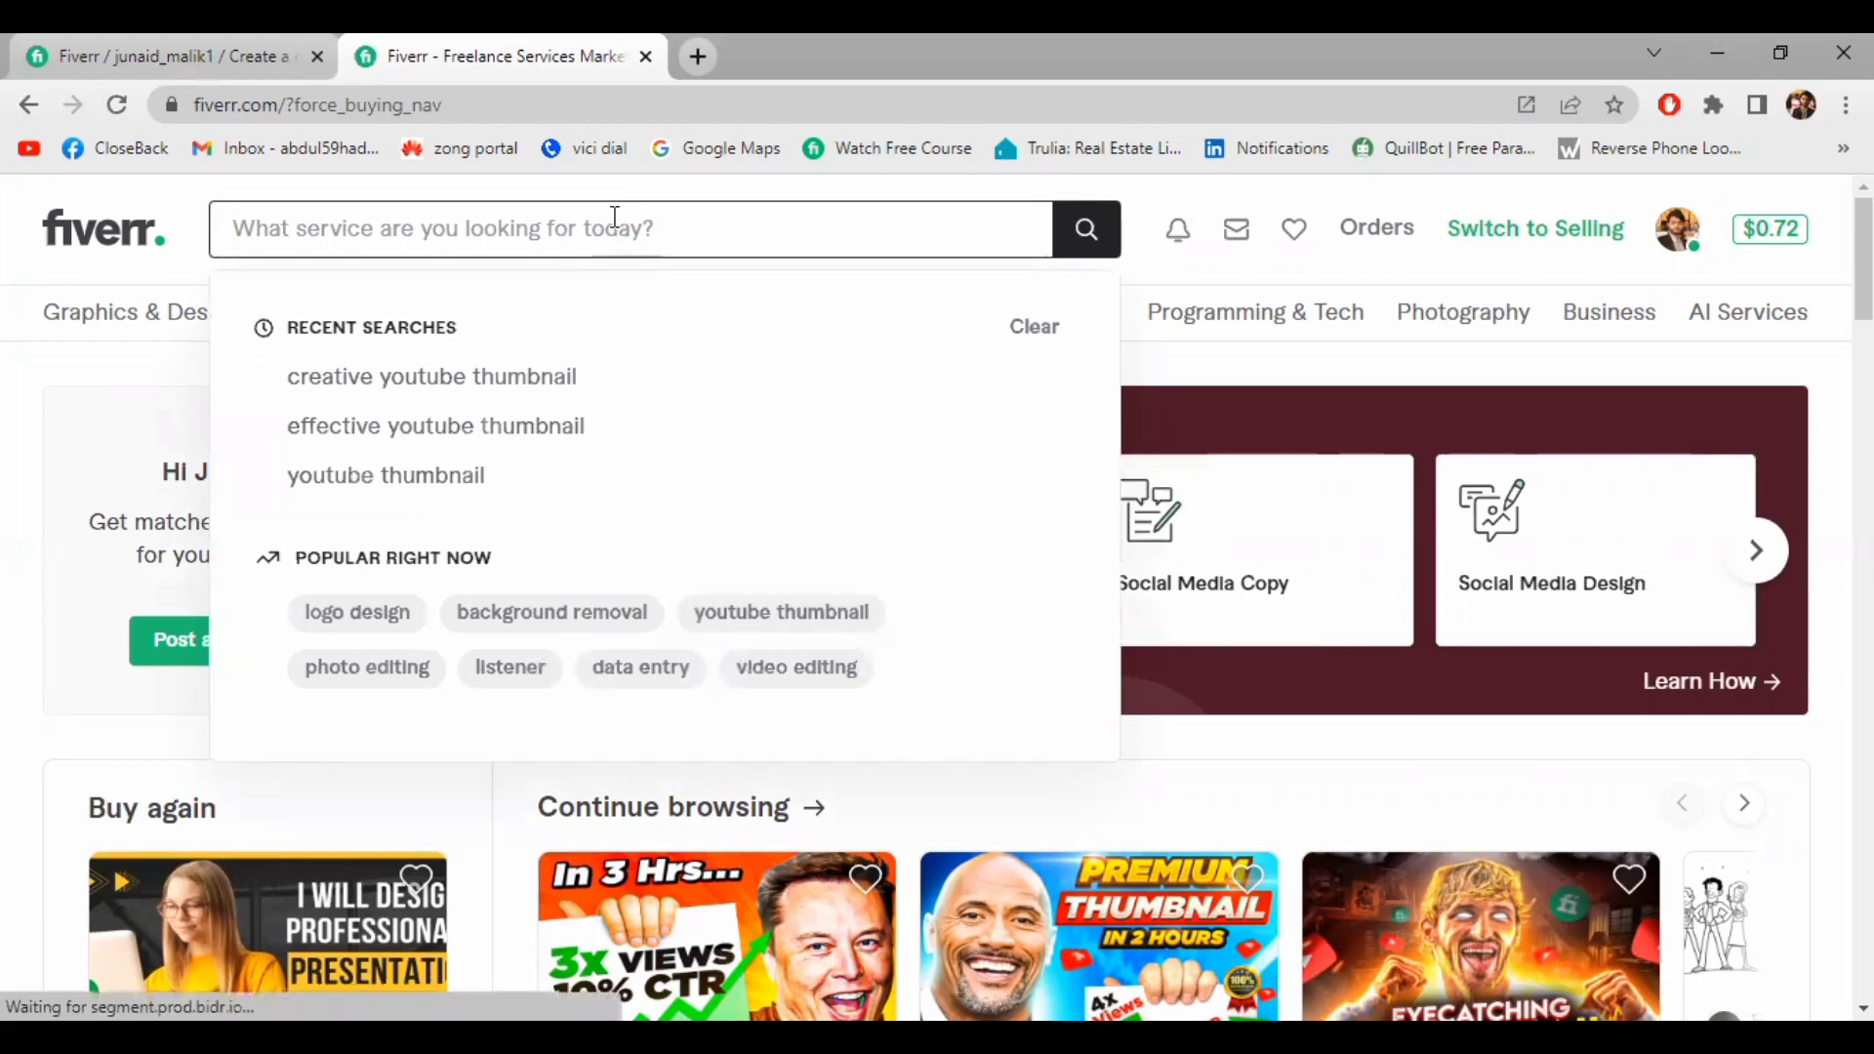
{"action": "left_click", "coordinate": [513, 475]}
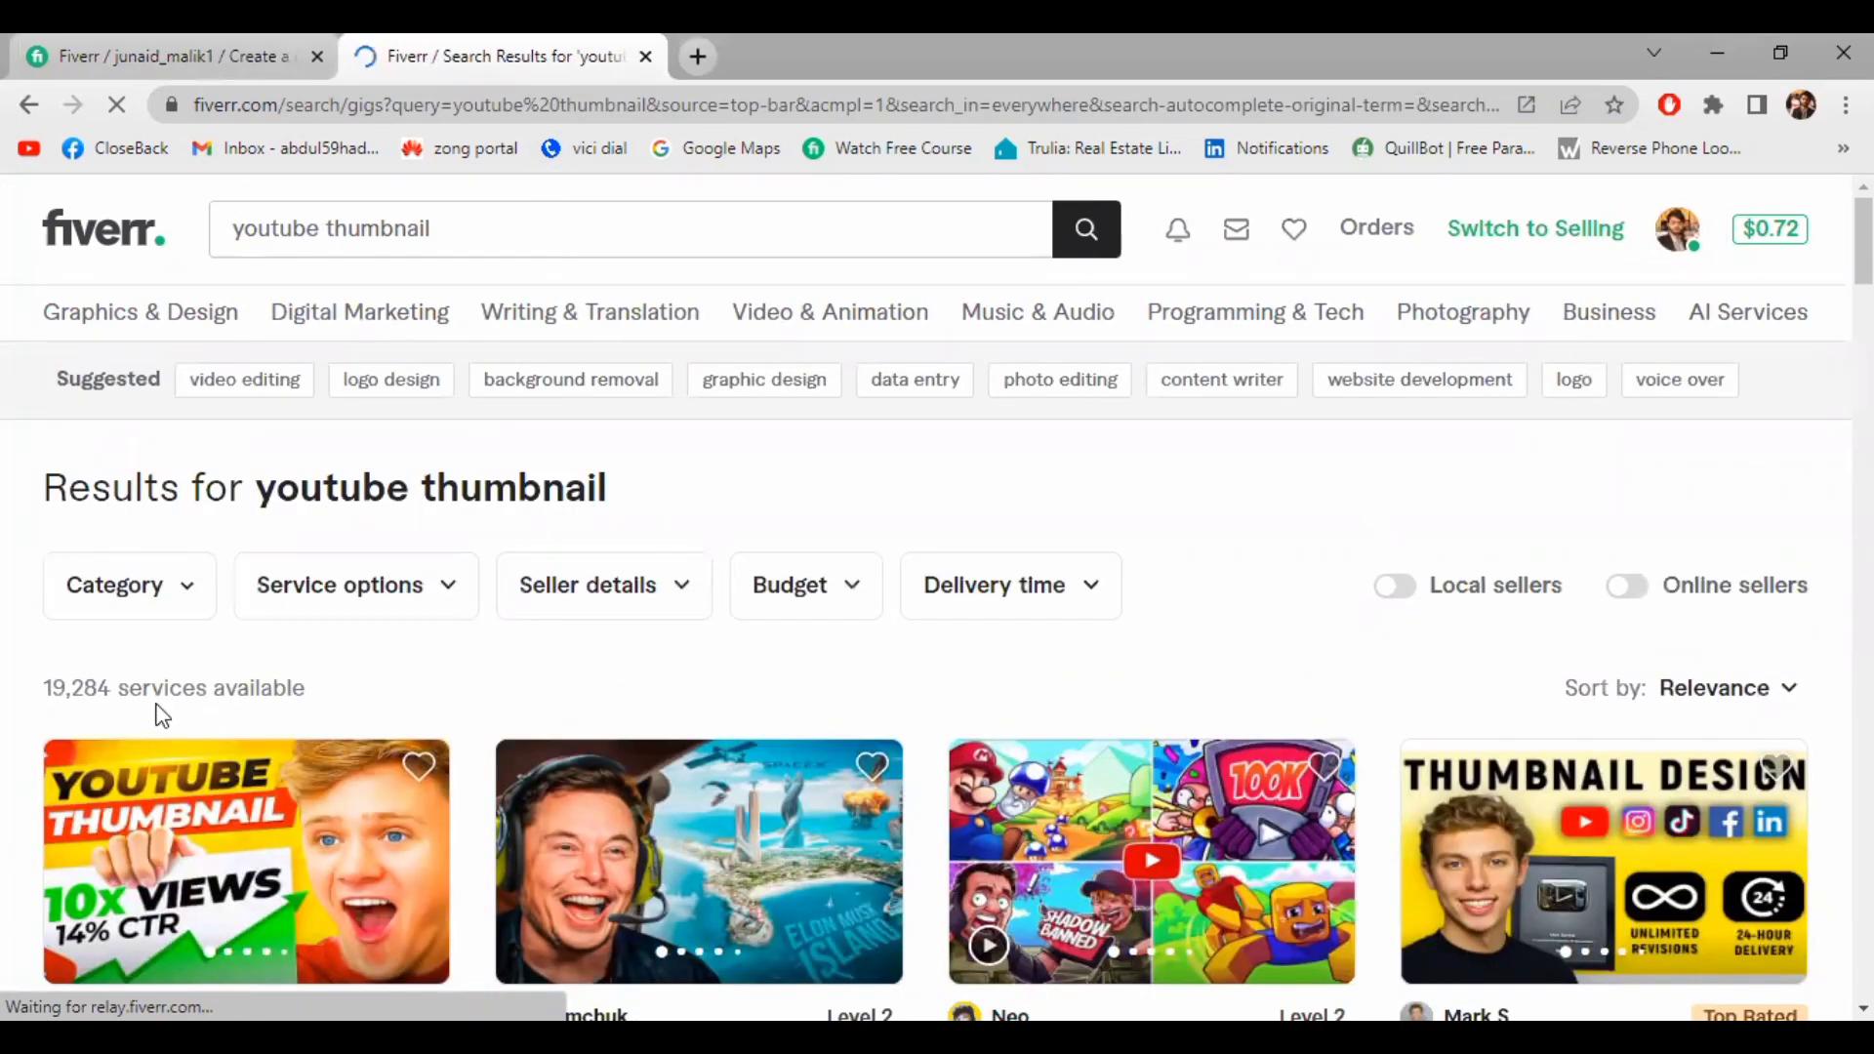
{"action": "scroll", "coordinate": [9, 536], "scroll_direction": "down", "scroll_amount": 1}
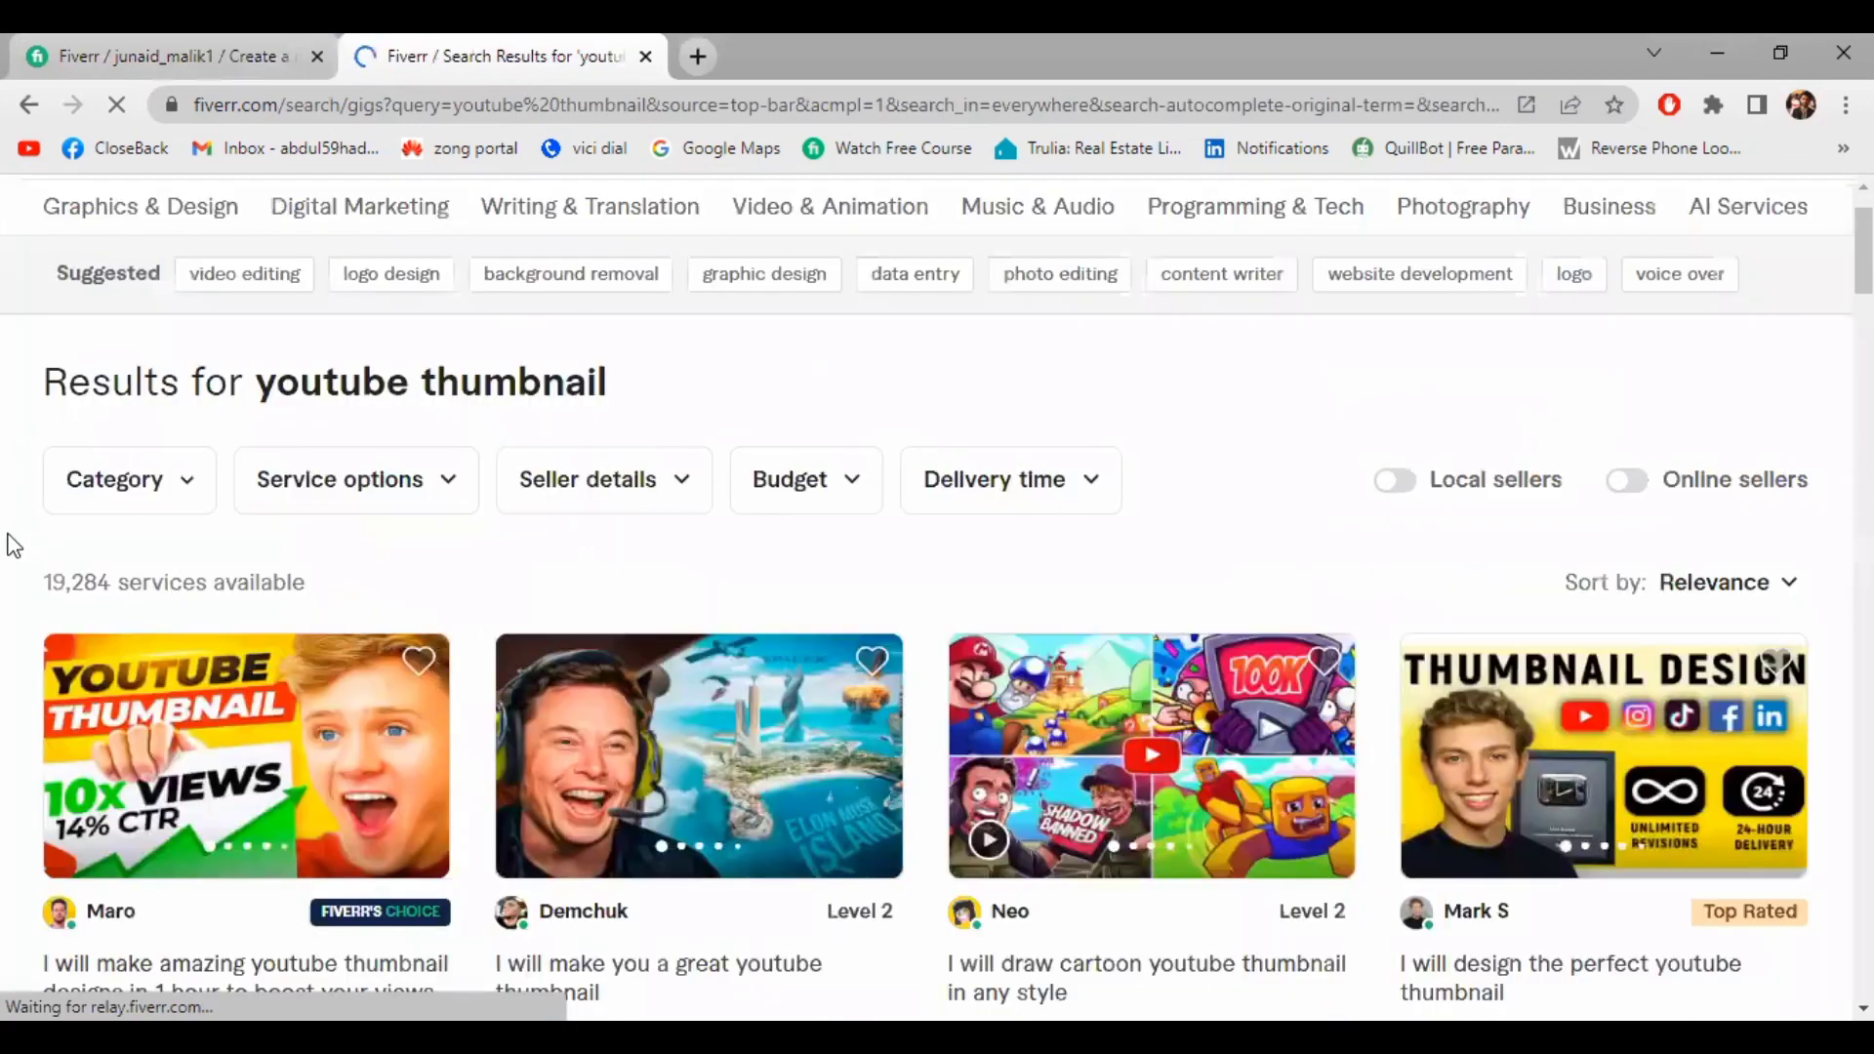
{"action": "scroll", "coordinate": [219, 582], "scroll_direction": "down", "scroll_amount": 3}
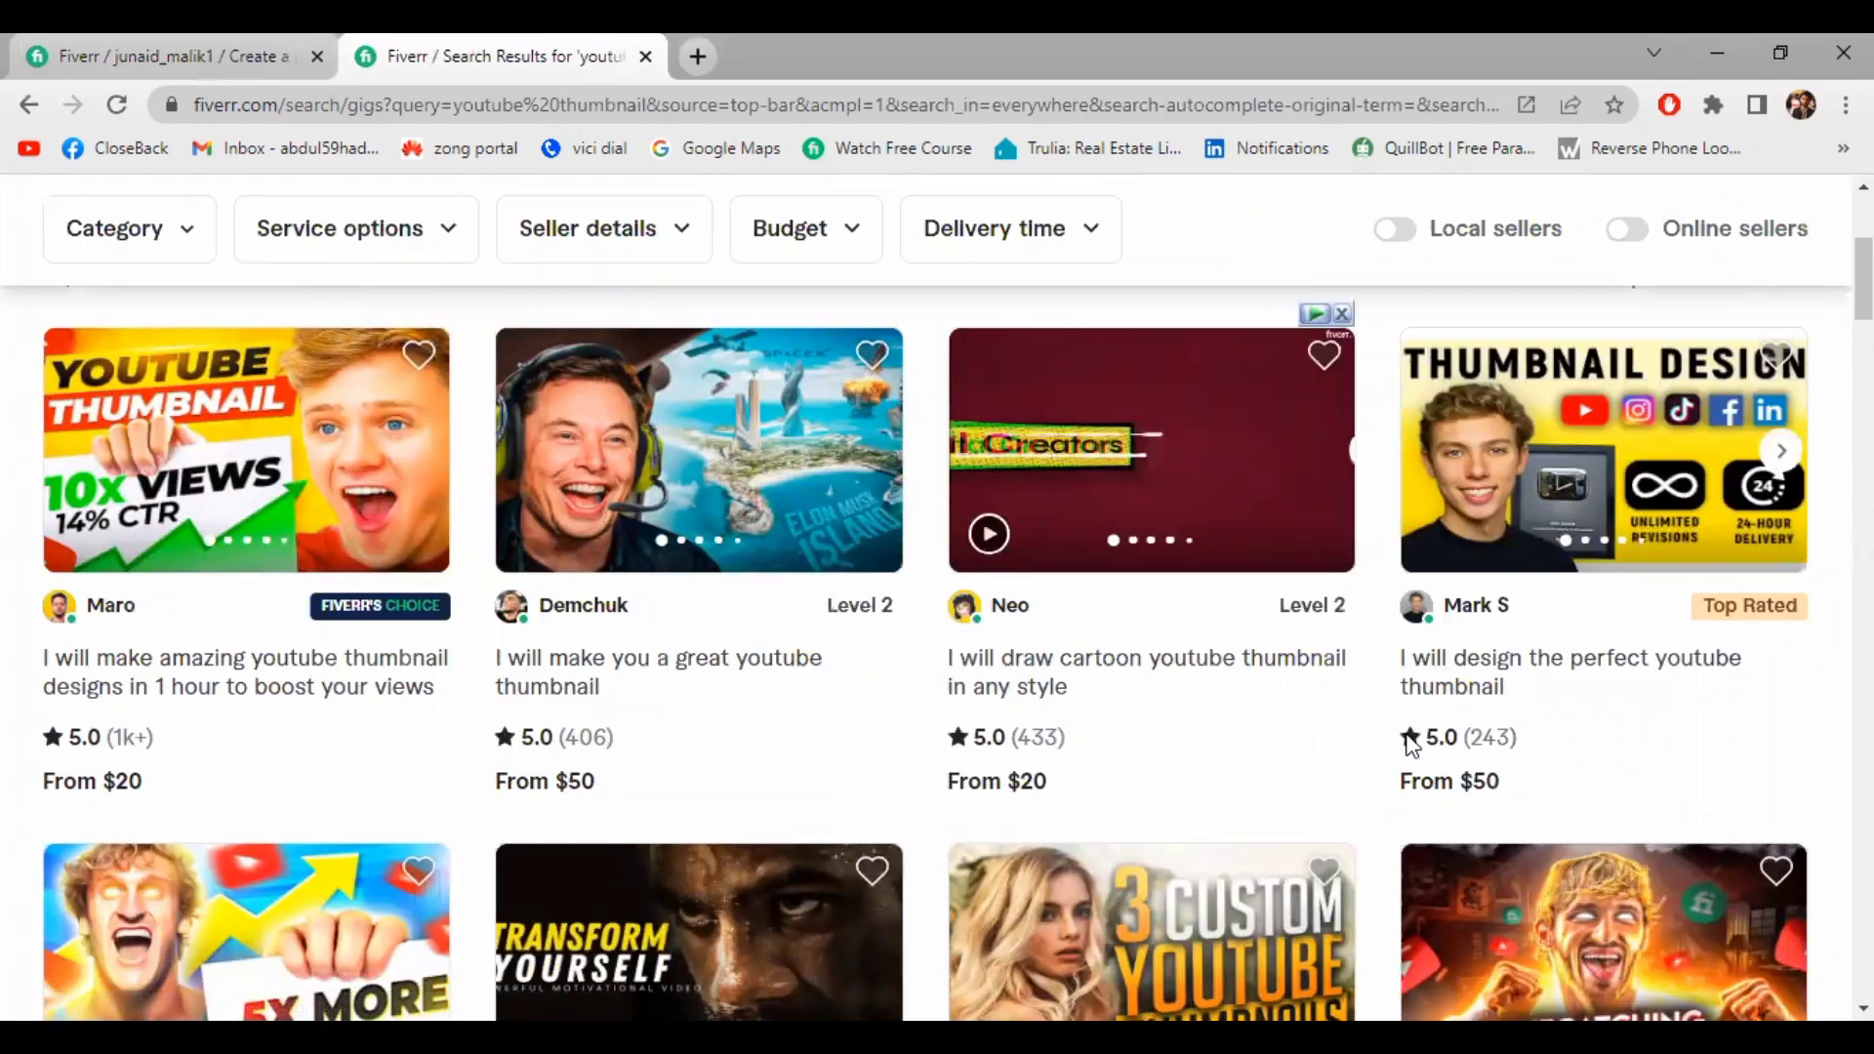
{"action": "scroll", "coordinate": [1410, 744], "scroll_direction": "down", "scroll_amount": 5}
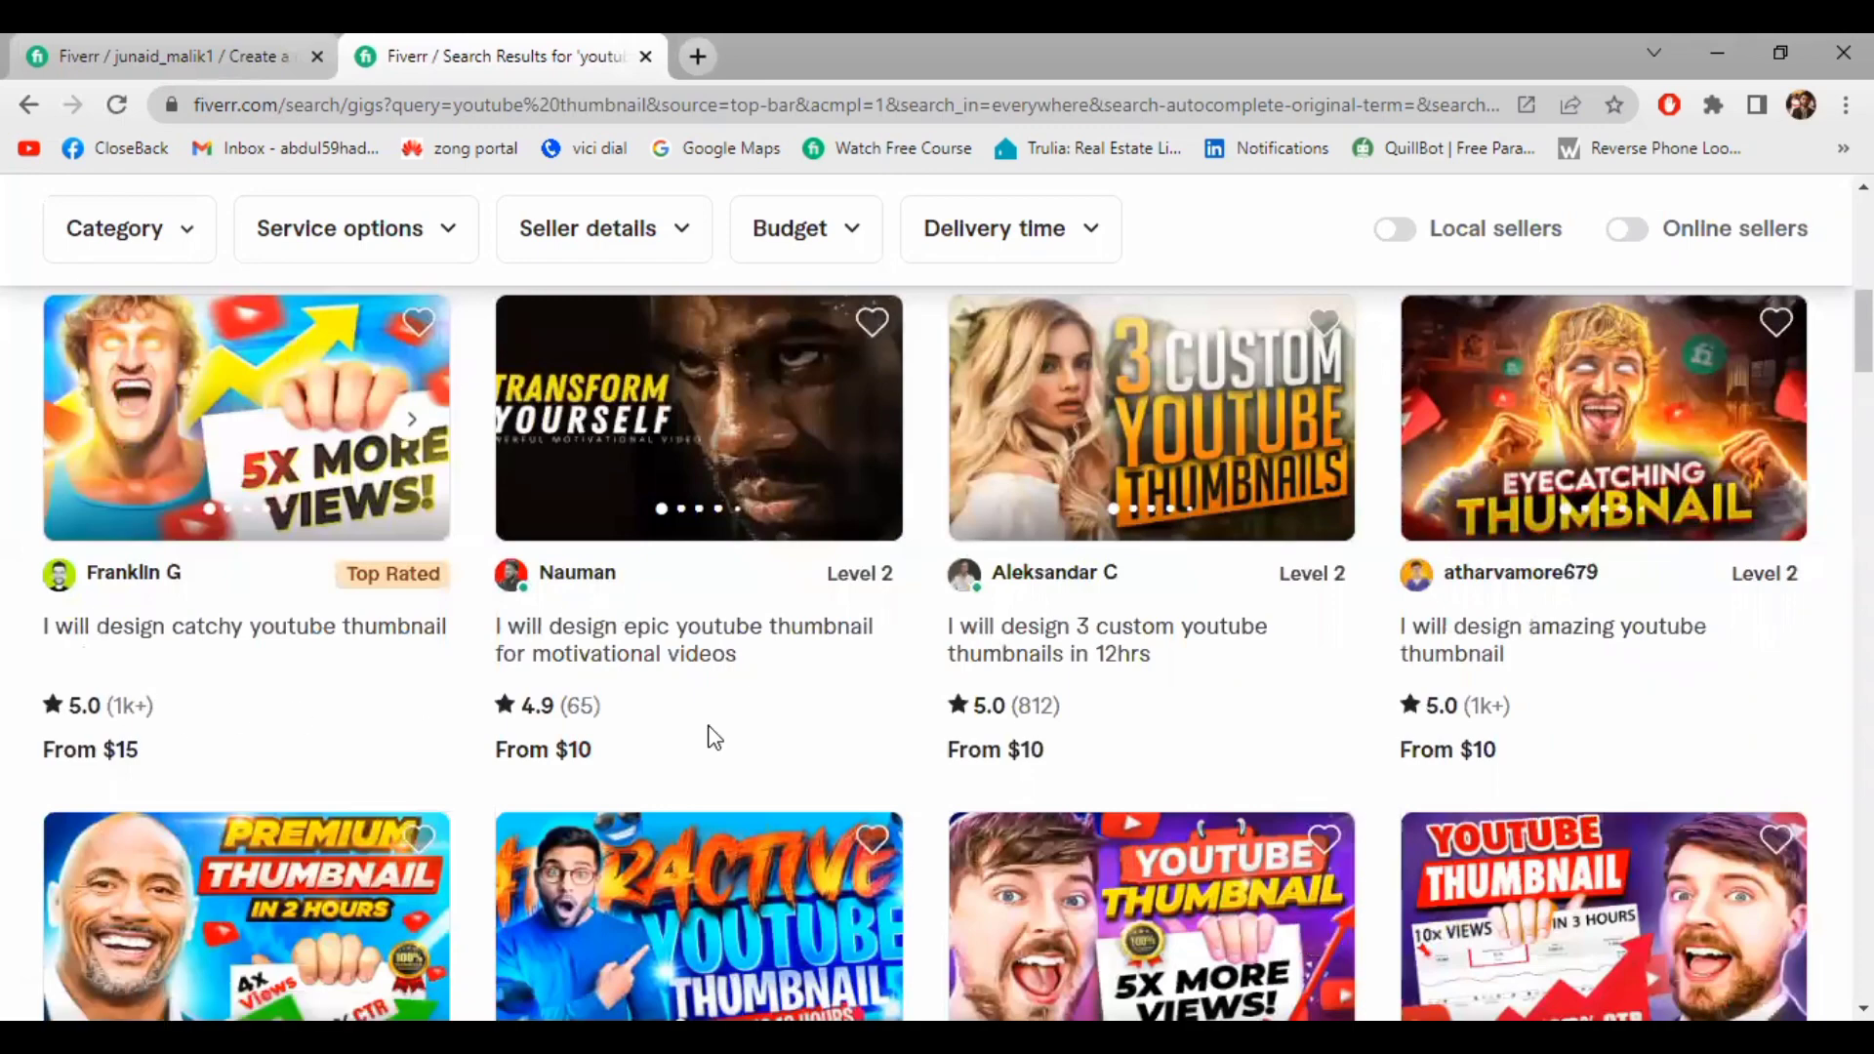
{"action": "scroll", "coordinate": [216, 722], "scroll_direction": "down", "scroll_amount": 5}
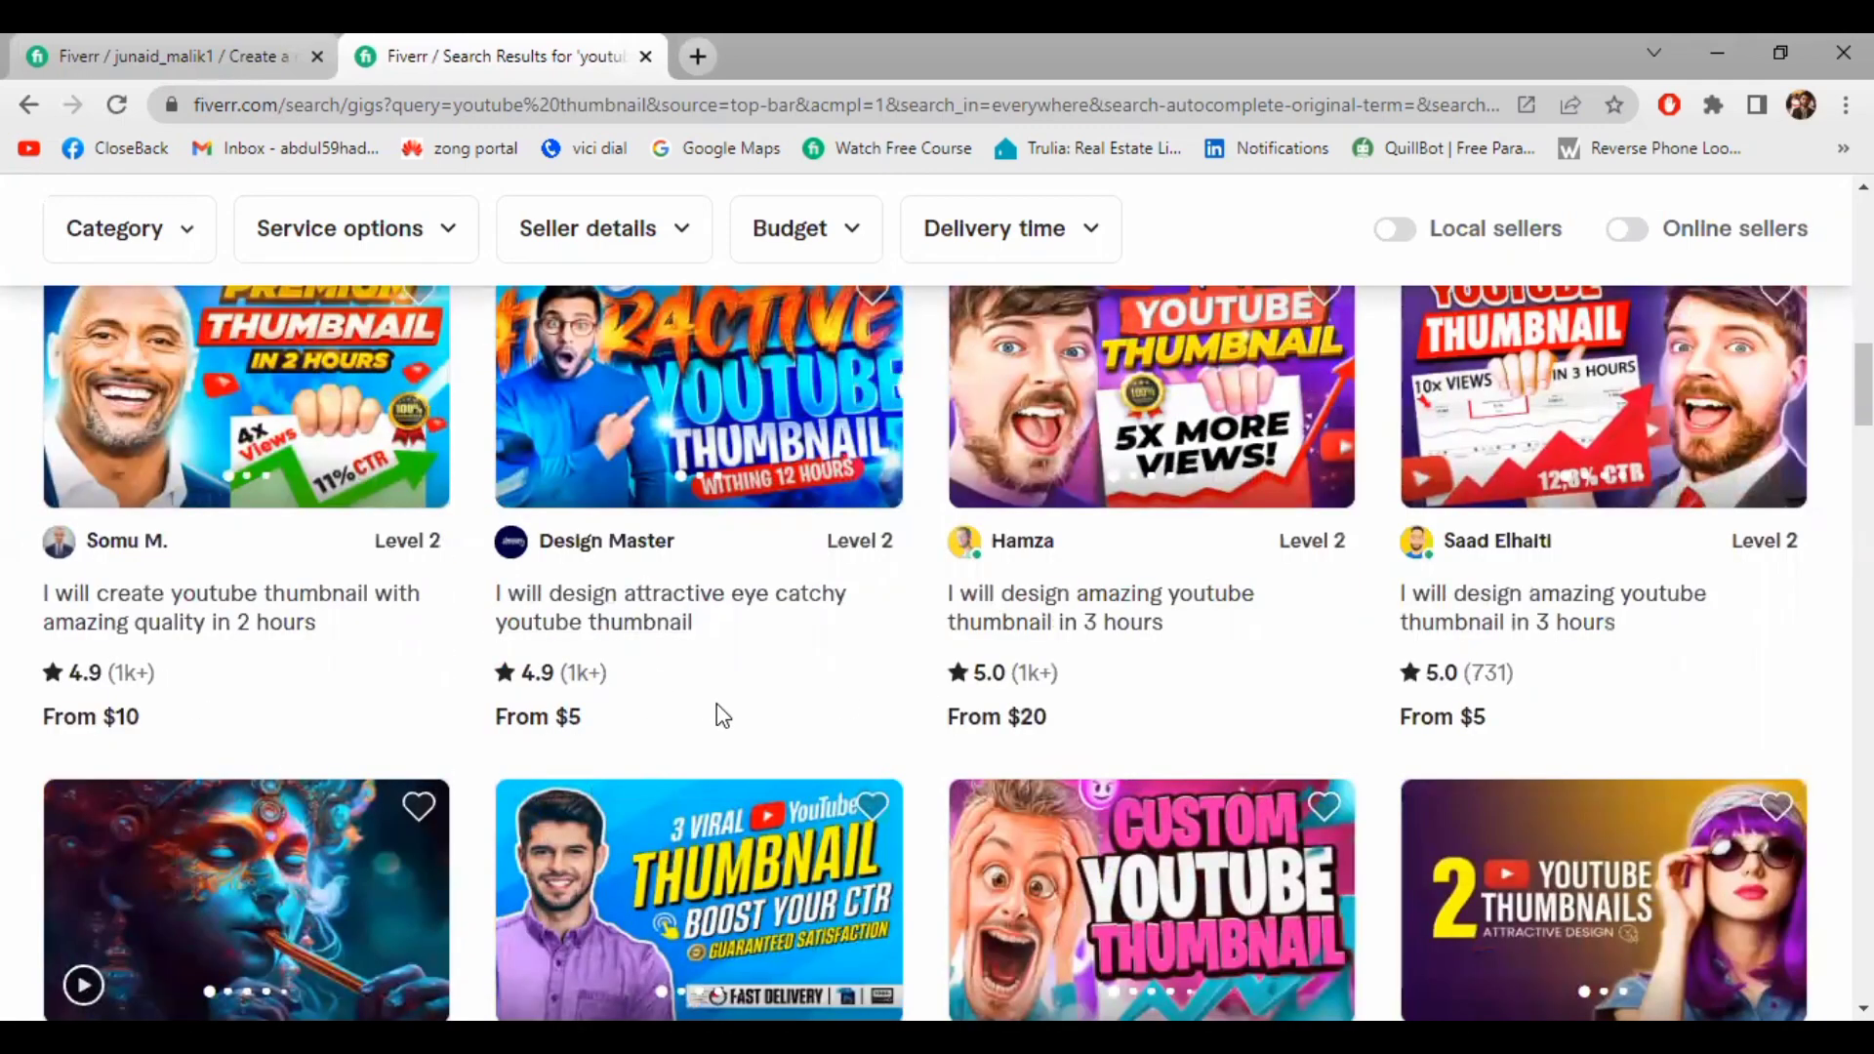
{"action": "scroll", "coordinate": [605, 634], "scroll_direction": "up", "scroll_amount": 10}
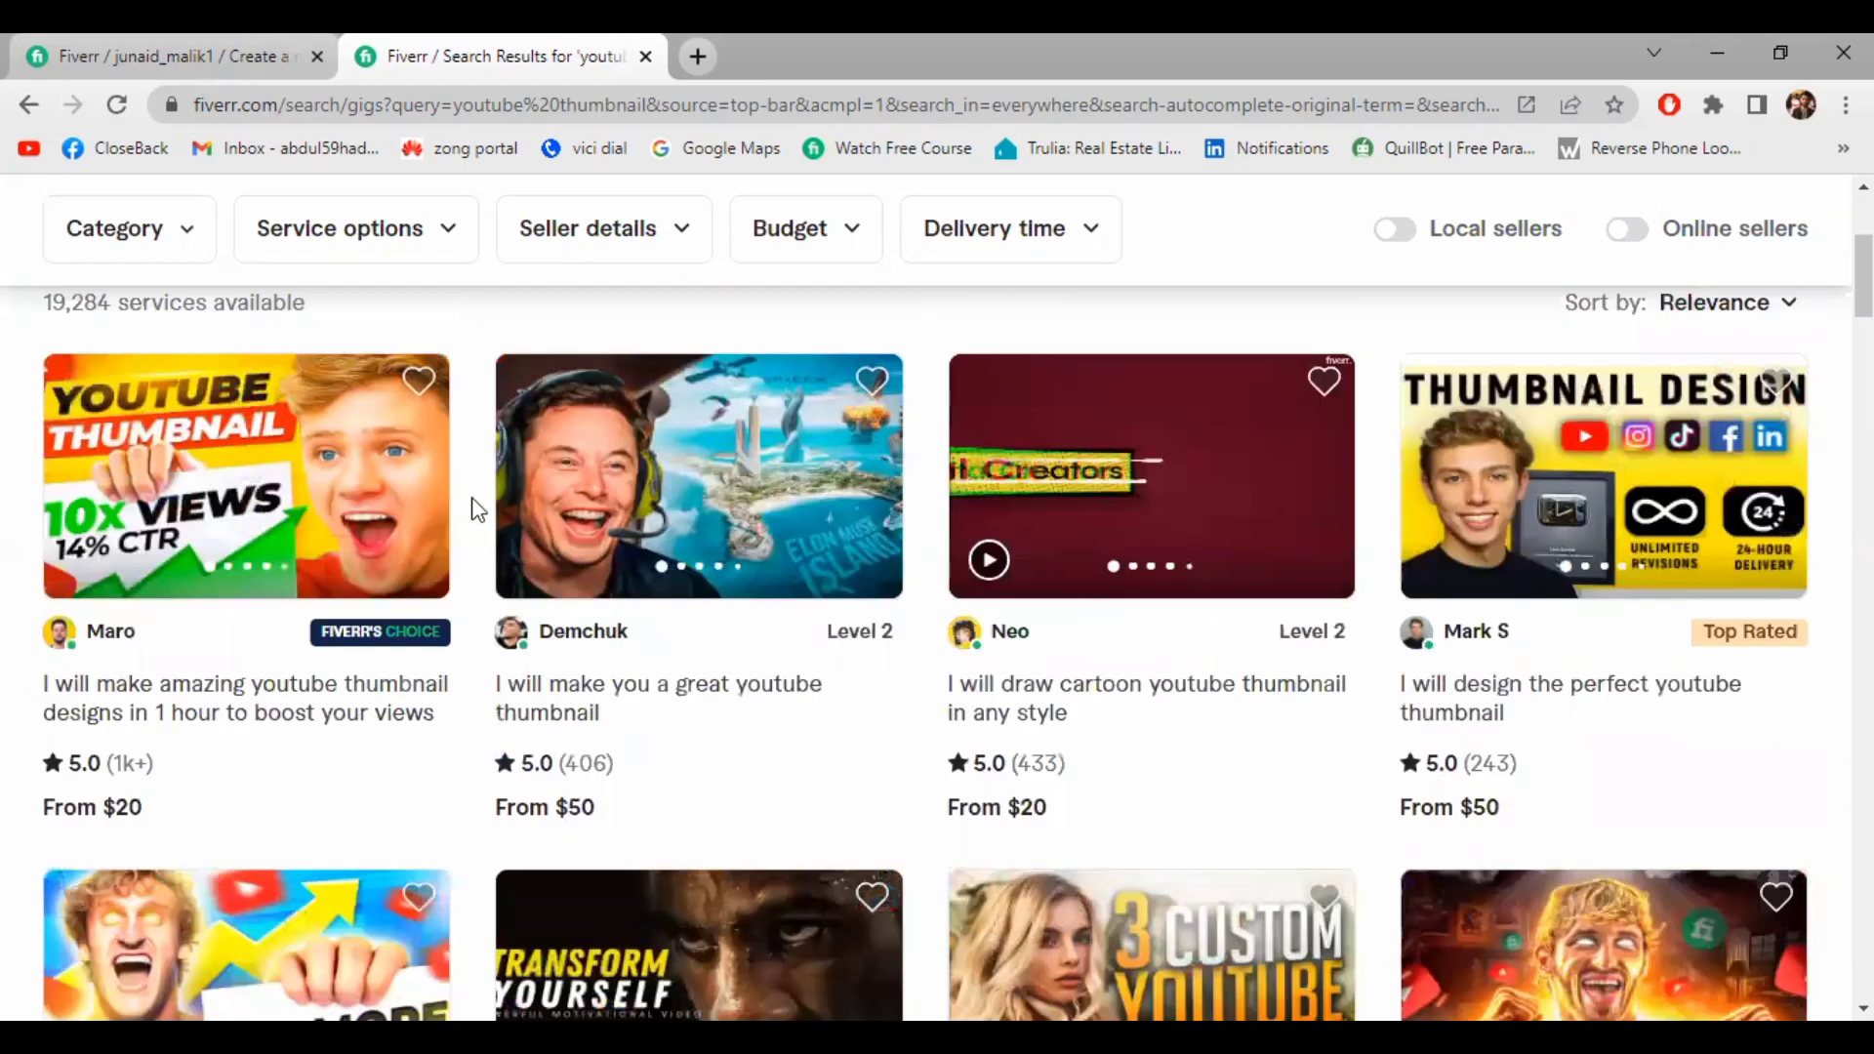
{"action": "scroll", "coordinate": [311, 465], "scroll_direction": "up", "scroll_amount": 3}
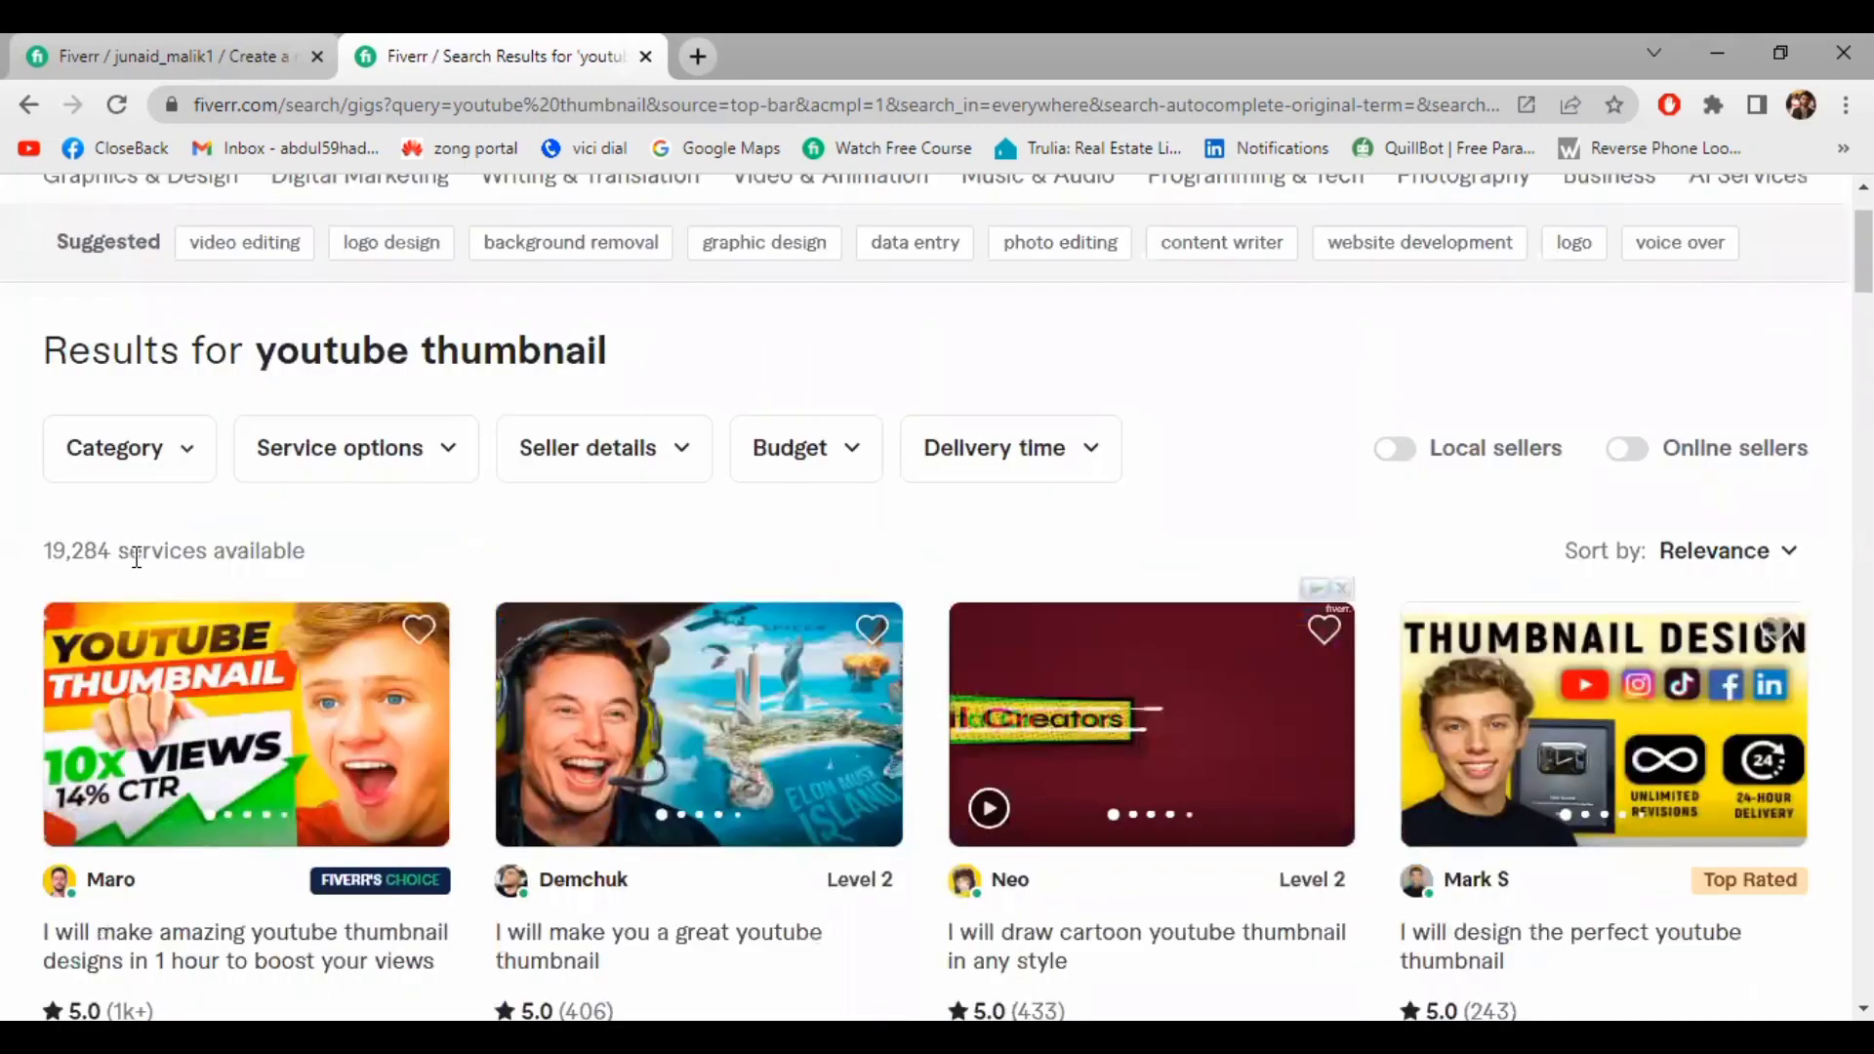
{"action": "scroll", "coordinate": [561, 796], "scroll_direction": "up", "scroll_amount": 2}
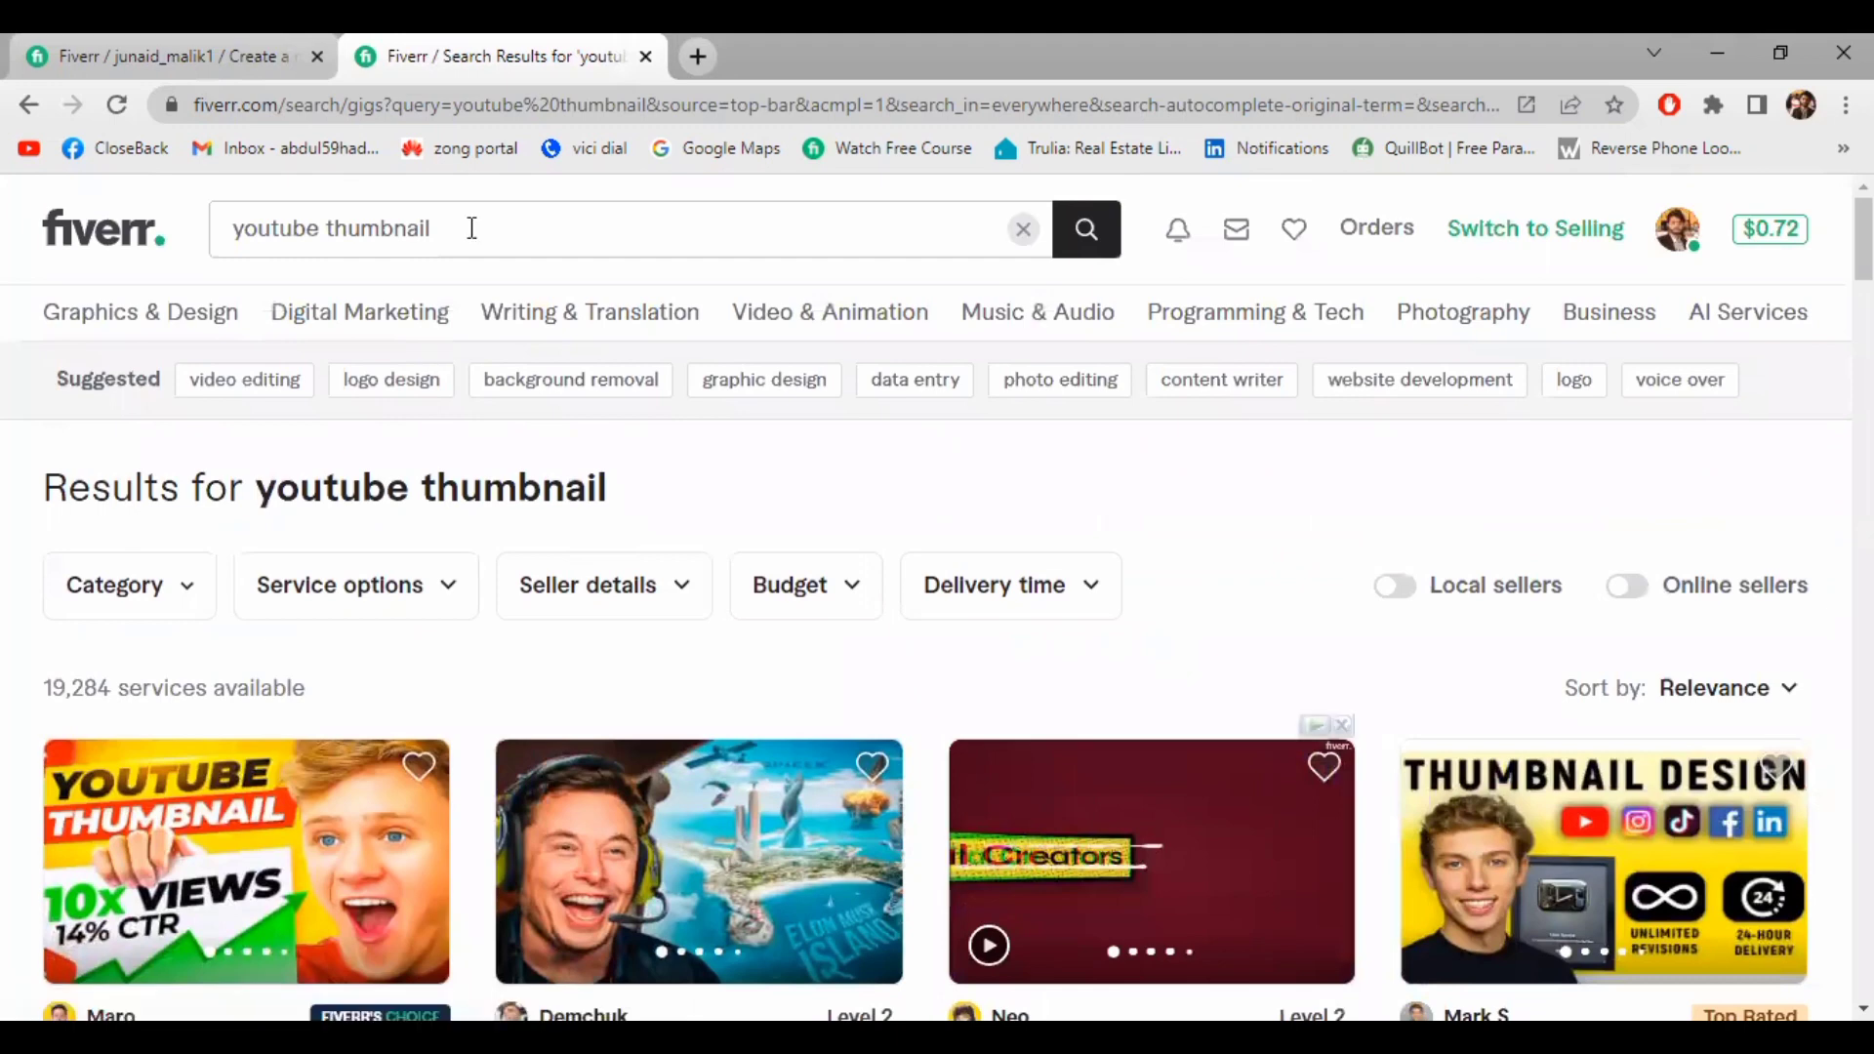
Search the marketplace for "effective youtube thumbnail" and examine how well the listed gigs match that keyword
{"action": "left_click", "coordinate": [1023, 229]}
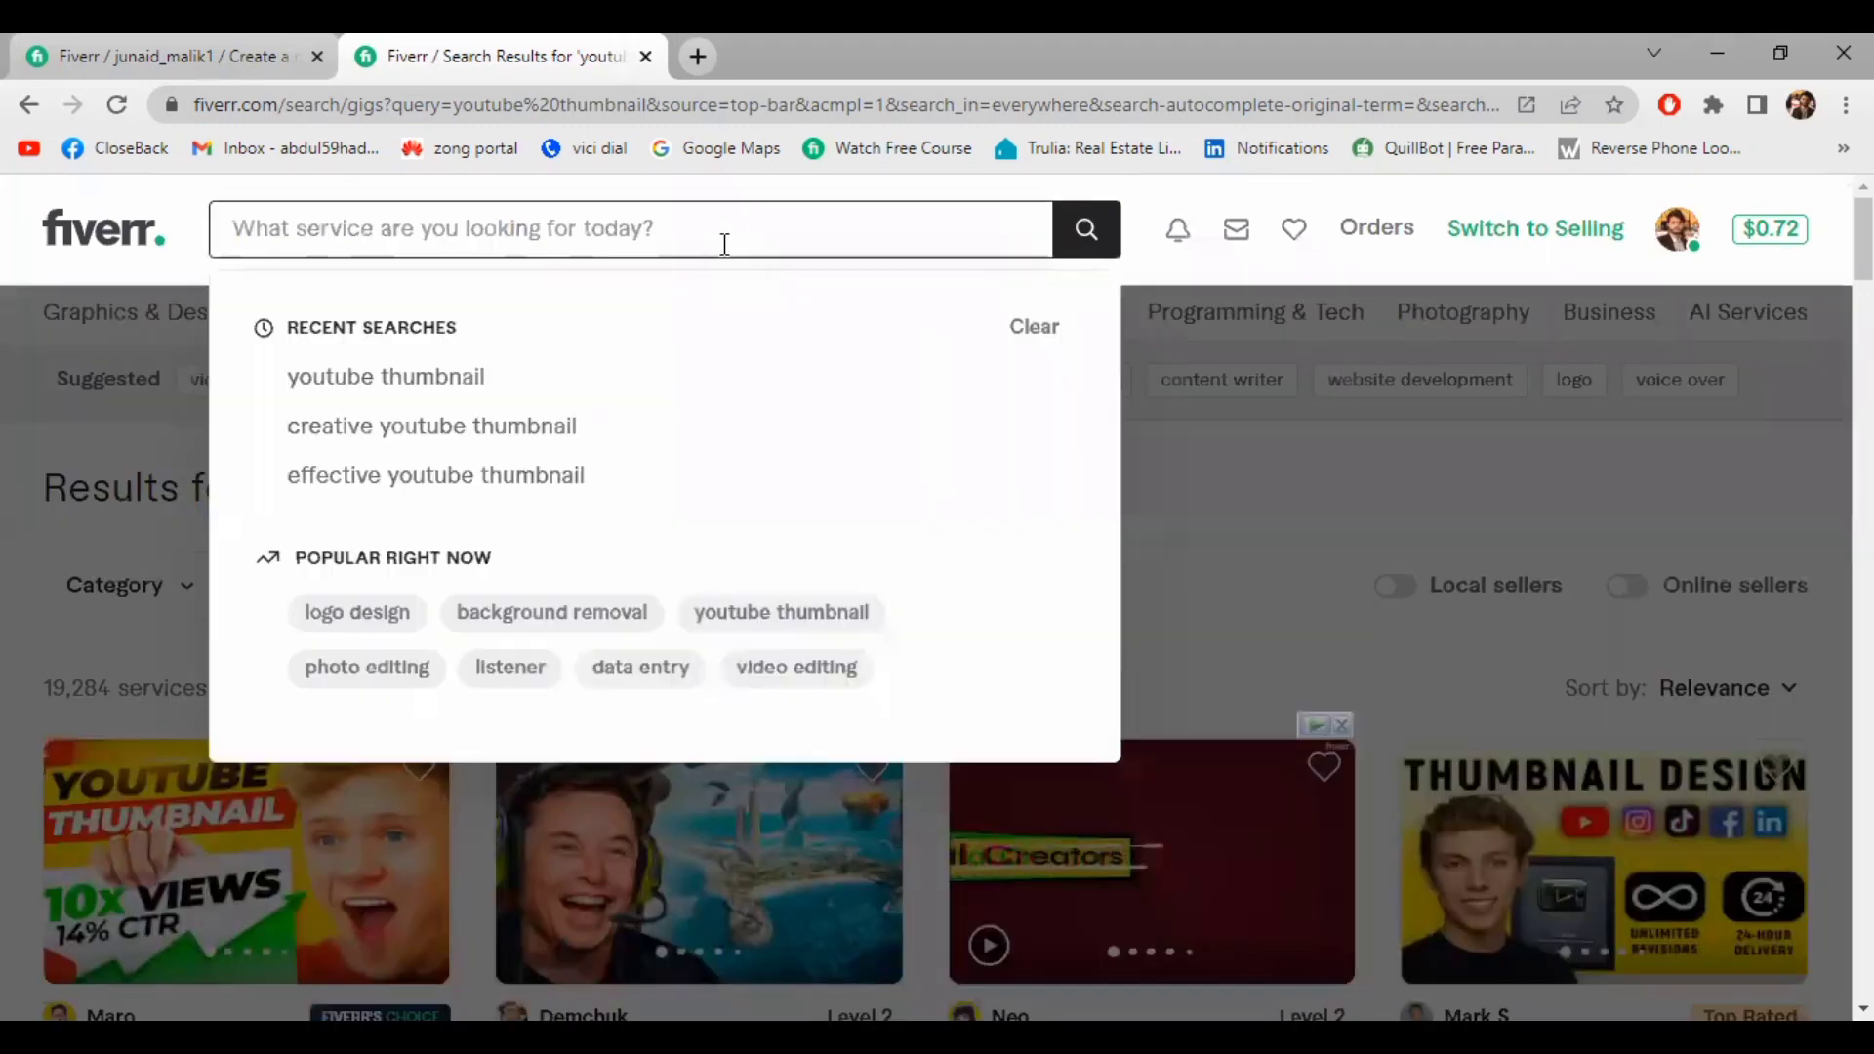
{"action": "left_click", "coordinate": [582, 470]}
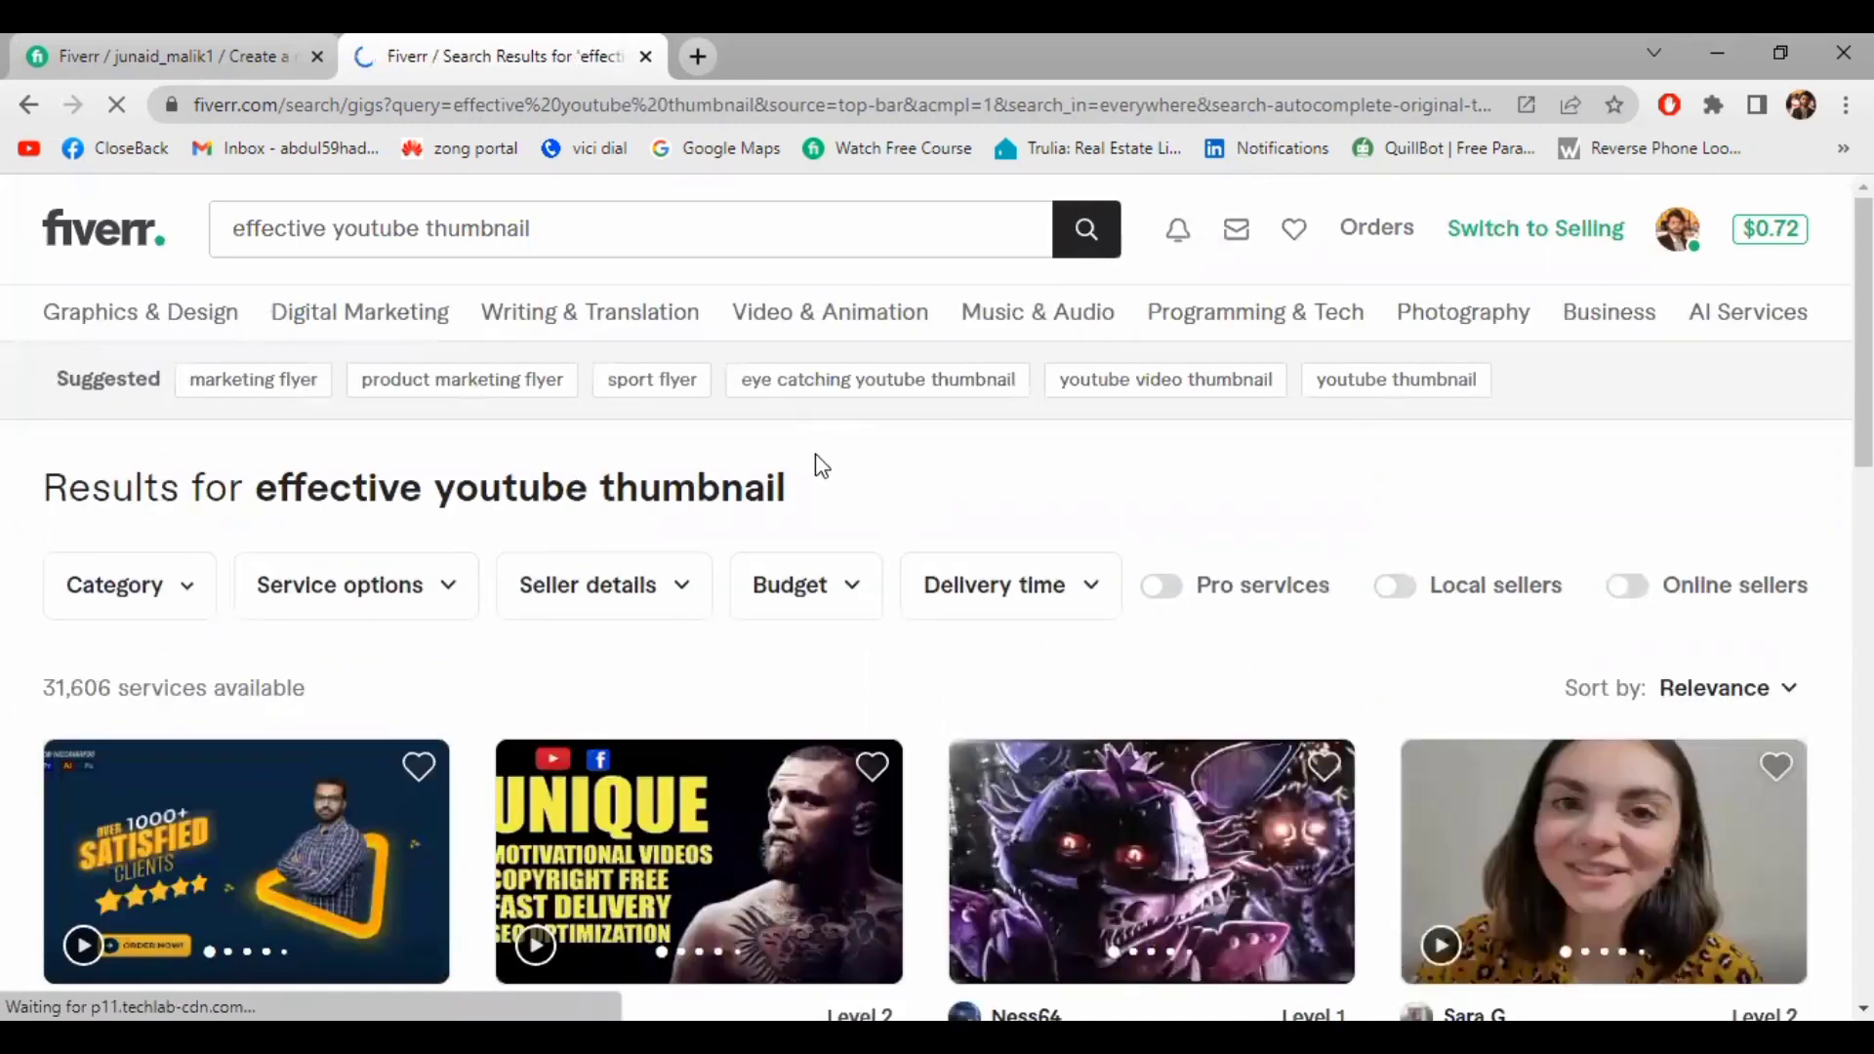
{"action": "scroll", "coordinate": [647, 722], "scroll_direction": "down", "scroll_amount": 5}
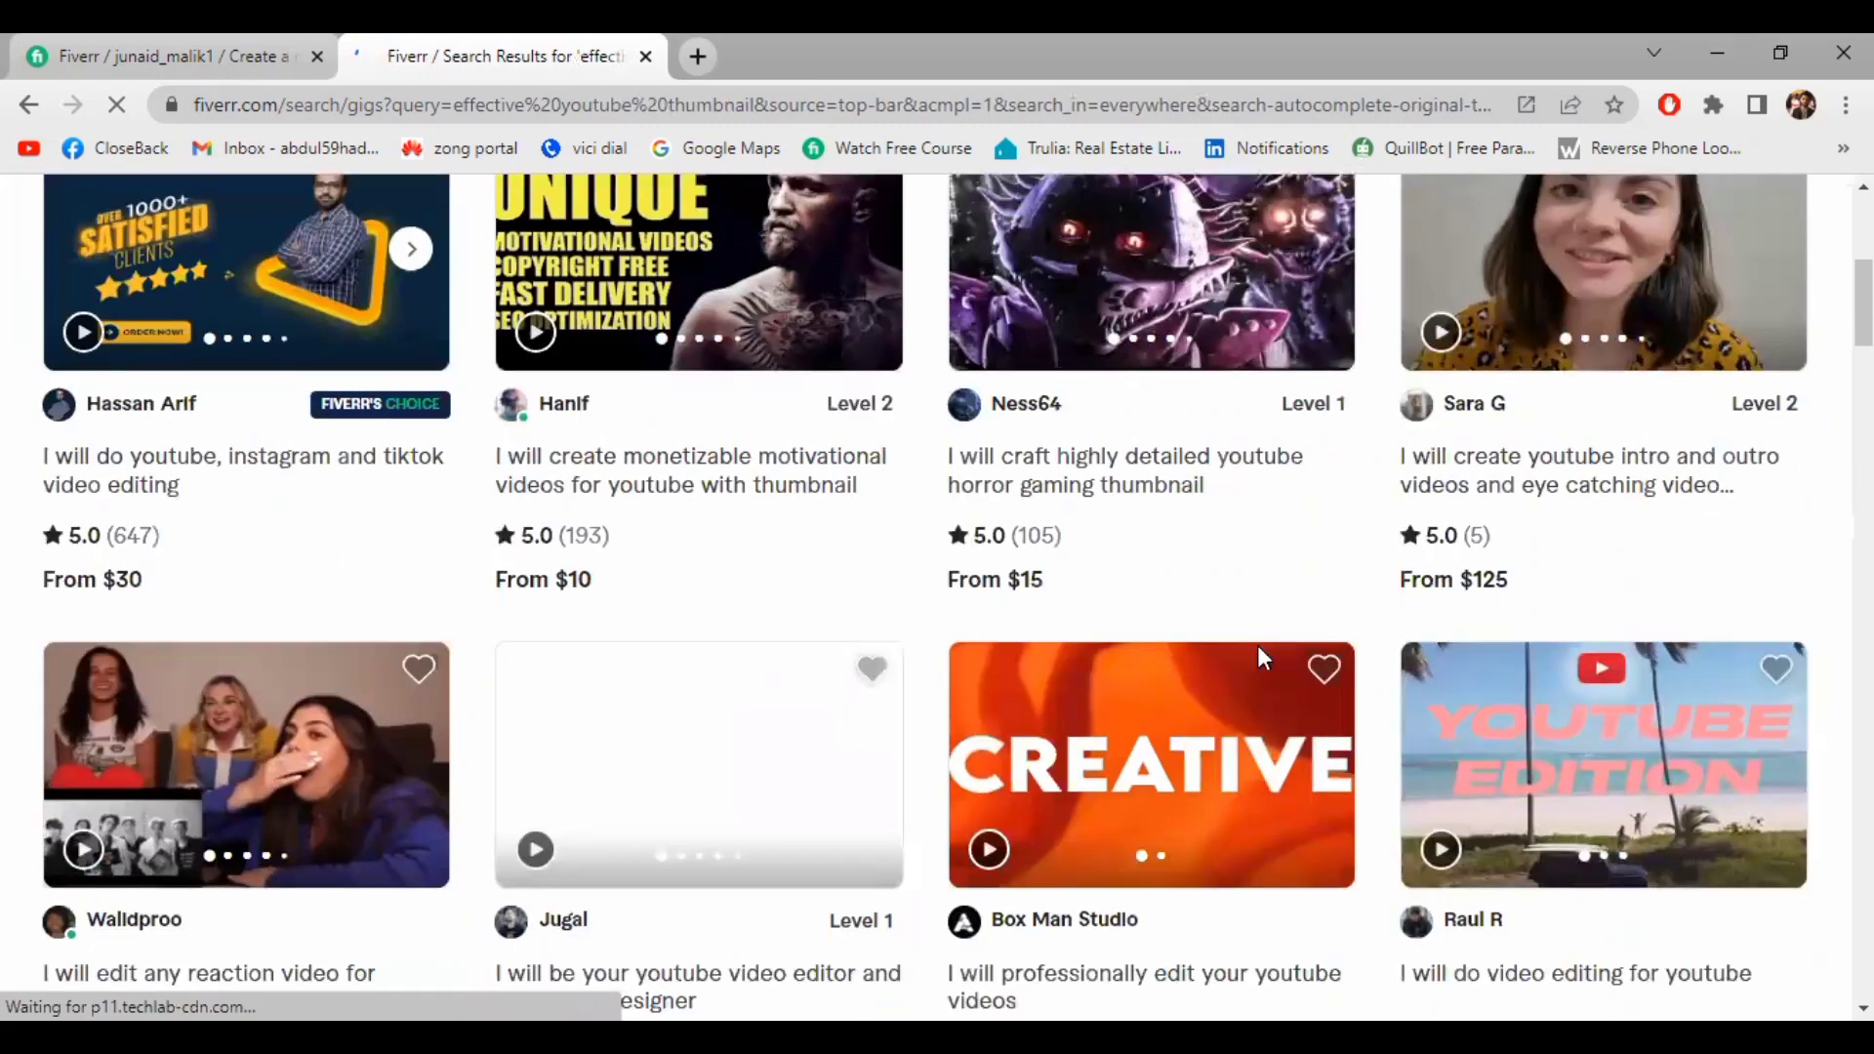
{"action": "scroll", "coordinate": [1257, 646], "scroll_direction": "down", "scroll_amount": 4}
{"action": "scroll", "coordinate": [330, 751], "scroll_direction": "down", "scroll_amount": 1}
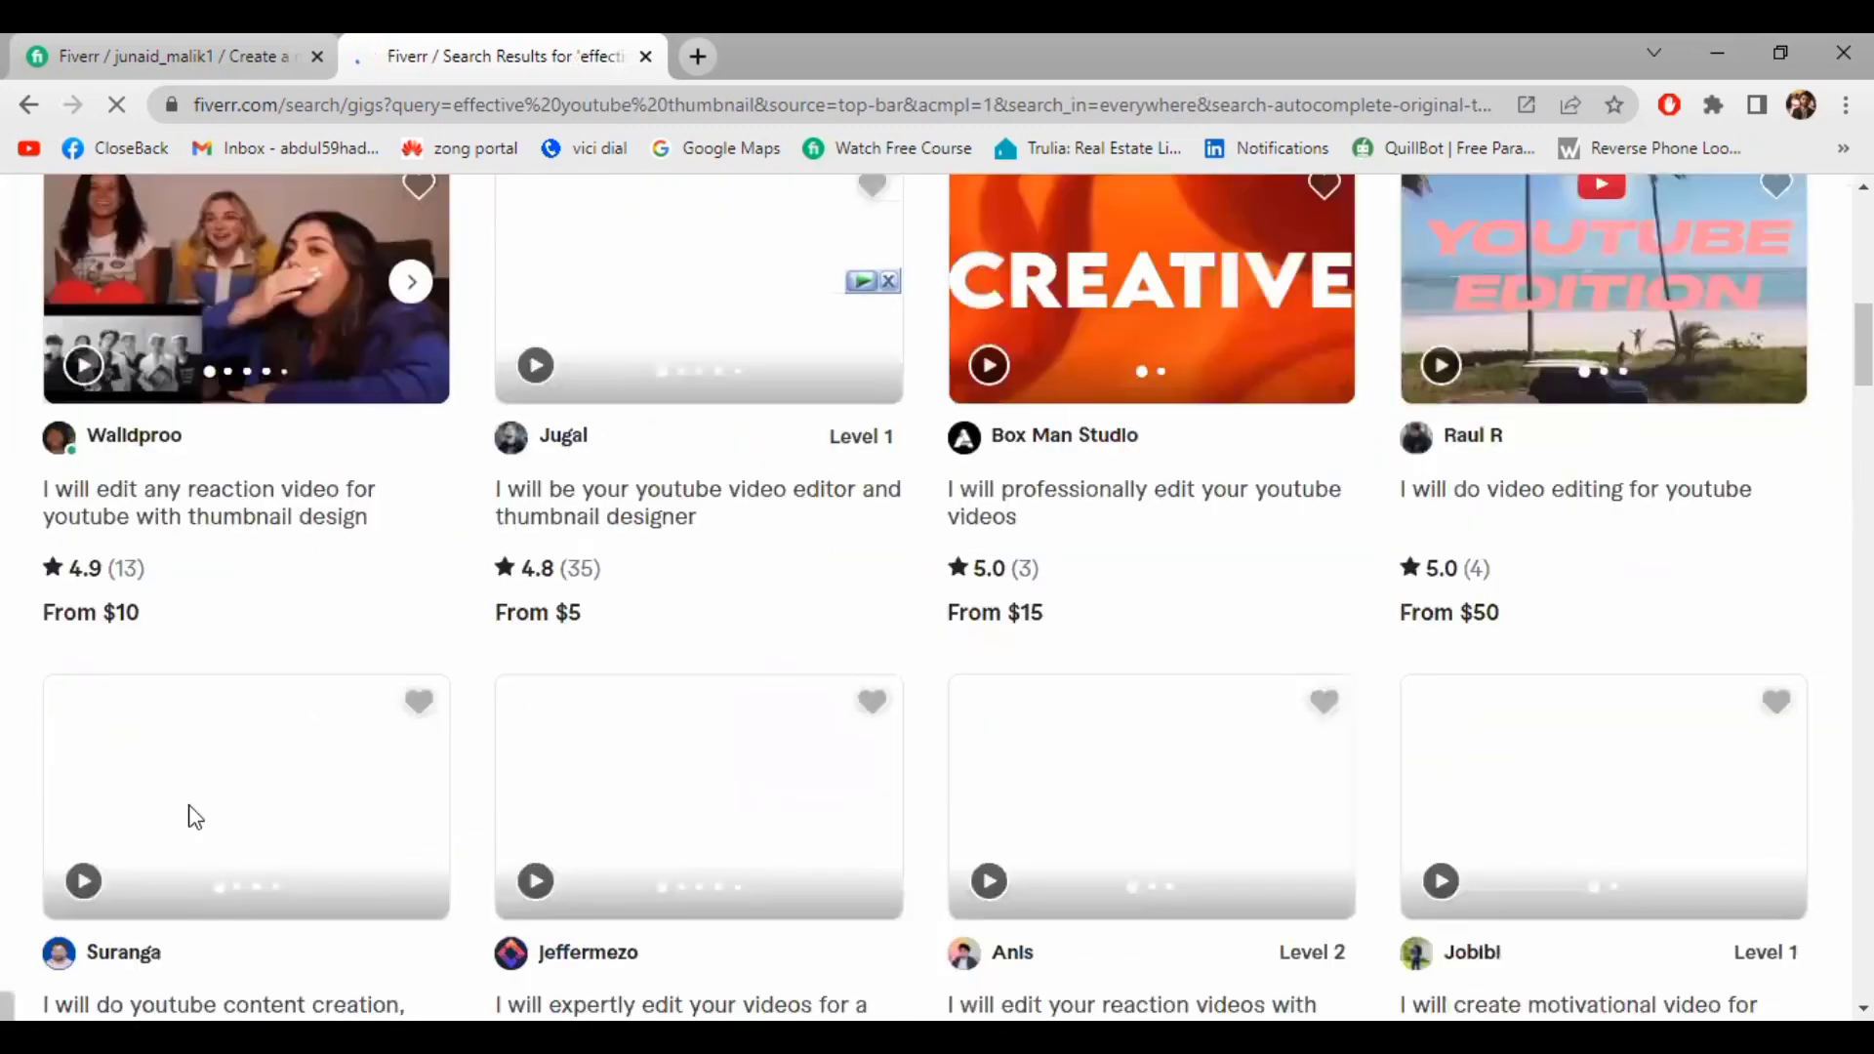
{"action": "scroll", "coordinate": [700, 820], "scroll_direction": "down", "scroll_amount": 2}
{"action": "scroll", "coordinate": [700, 820], "scroll_direction": "up", "scroll_amount": 2}
{"action": "scroll", "coordinate": [700, 820], "scroll_direction": "up", "scroll_amount": 12}
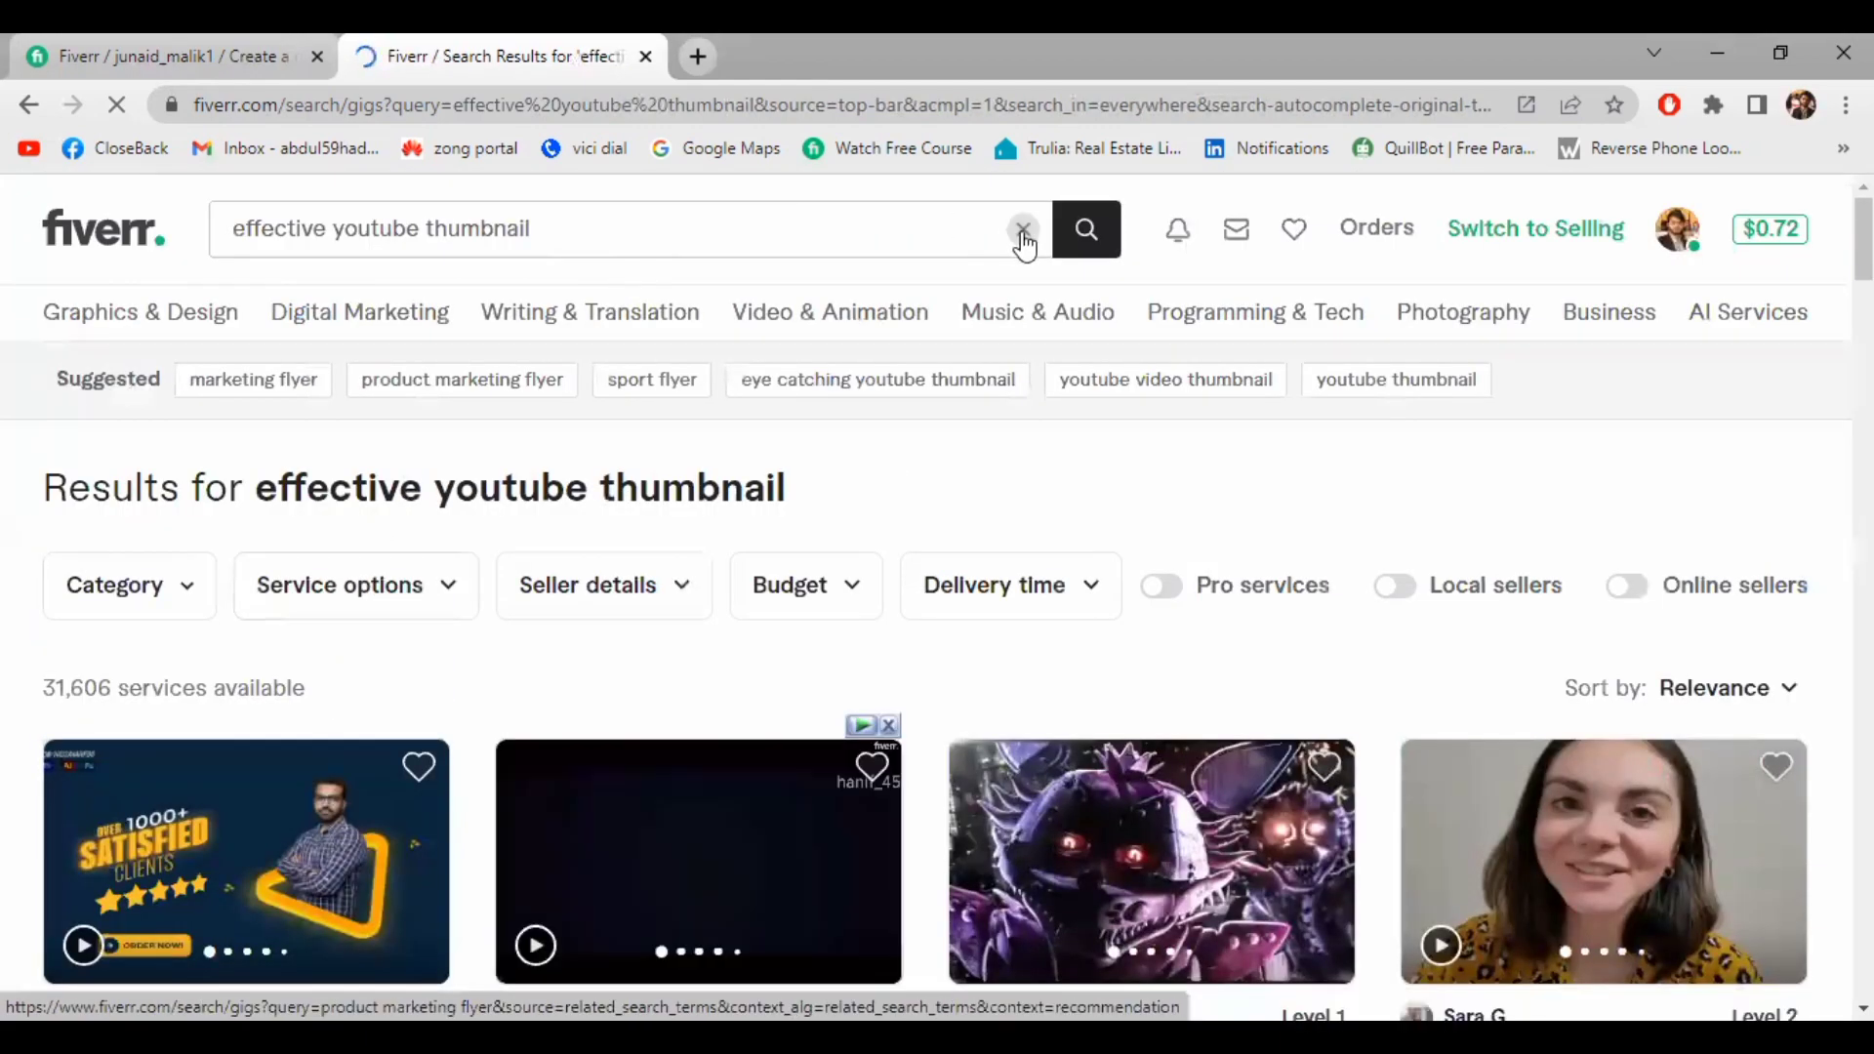
Search the marketplace for "creative youtube thumbnail" and examine the listed gigs' titles, seller levels, reviews and prices
{"action": "left_click", "coordinate": [1019, 229]}
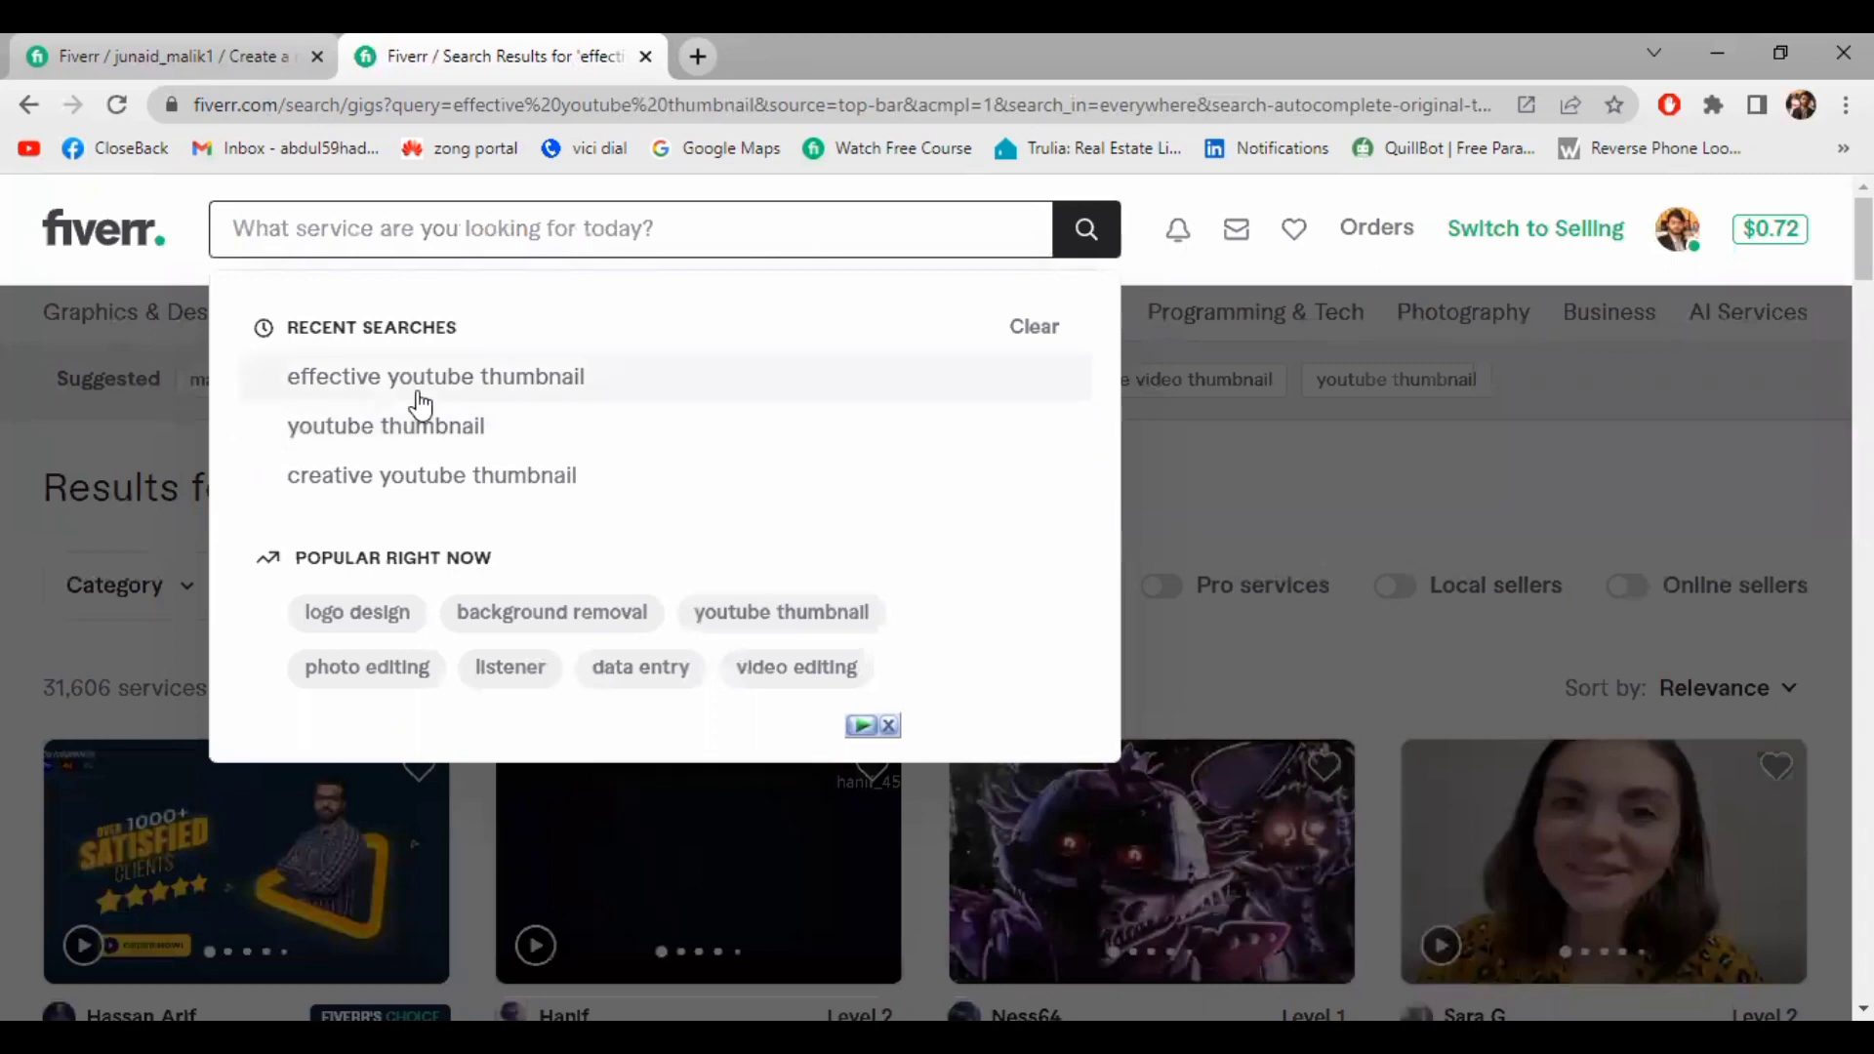
{"action": "left_click", "coordinate": [430, 461]}
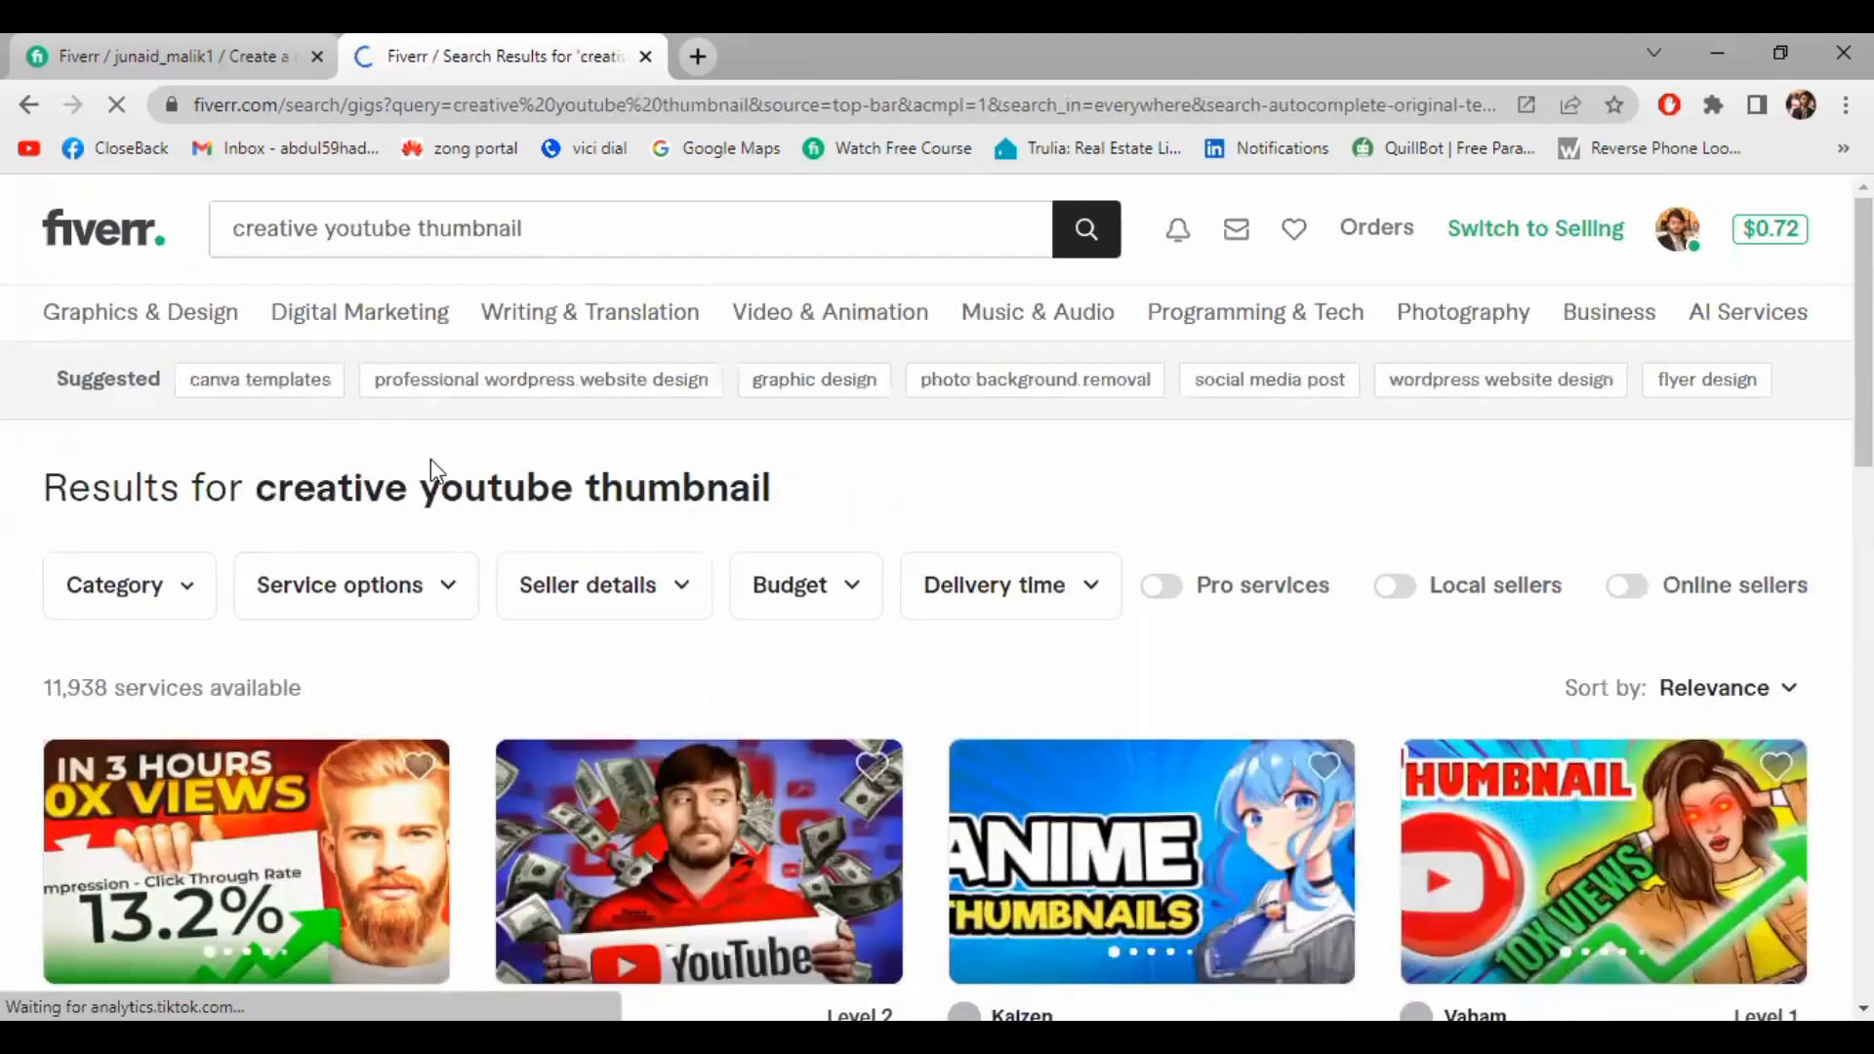
{"action": "scroll", "coordinate": [39, 703], "scroll_direction": "down", "scroll_amount": 1}
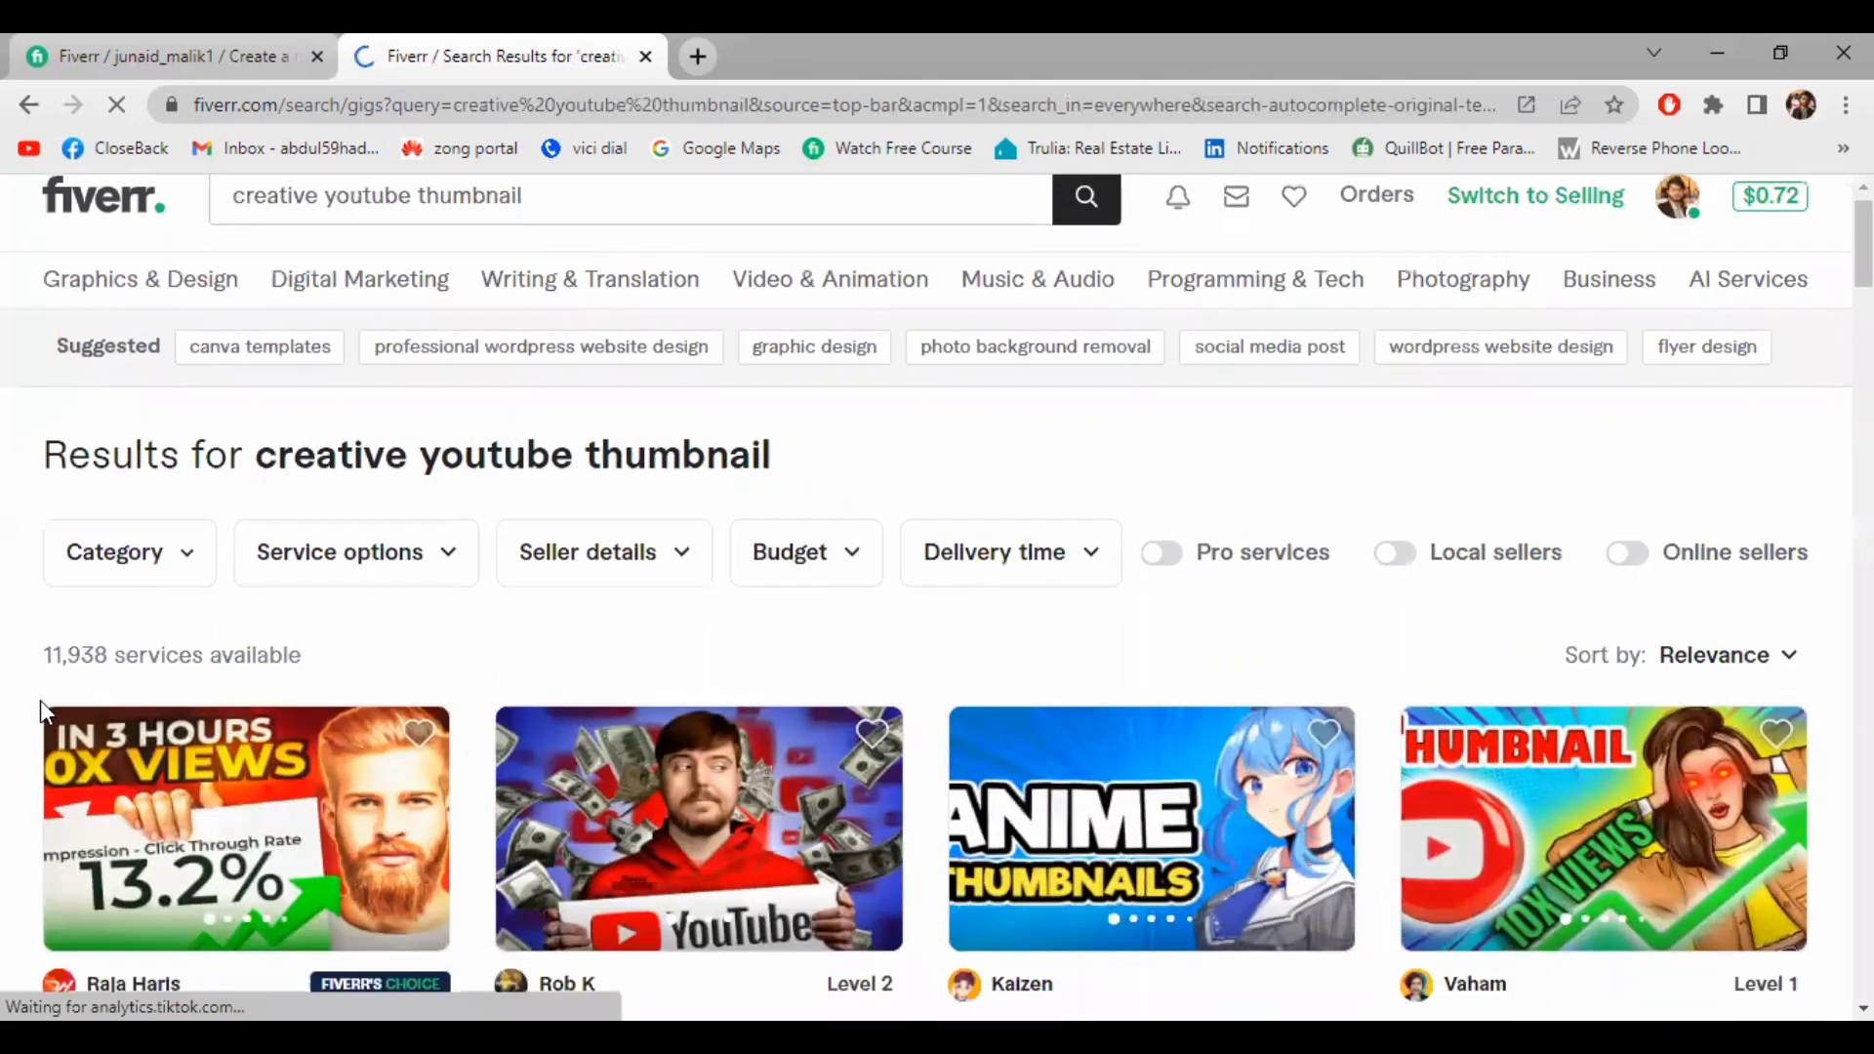
{"action": "scroll", "coordinate": [207, 644], "scroll_direction": "down", "scroll_amount": 2}
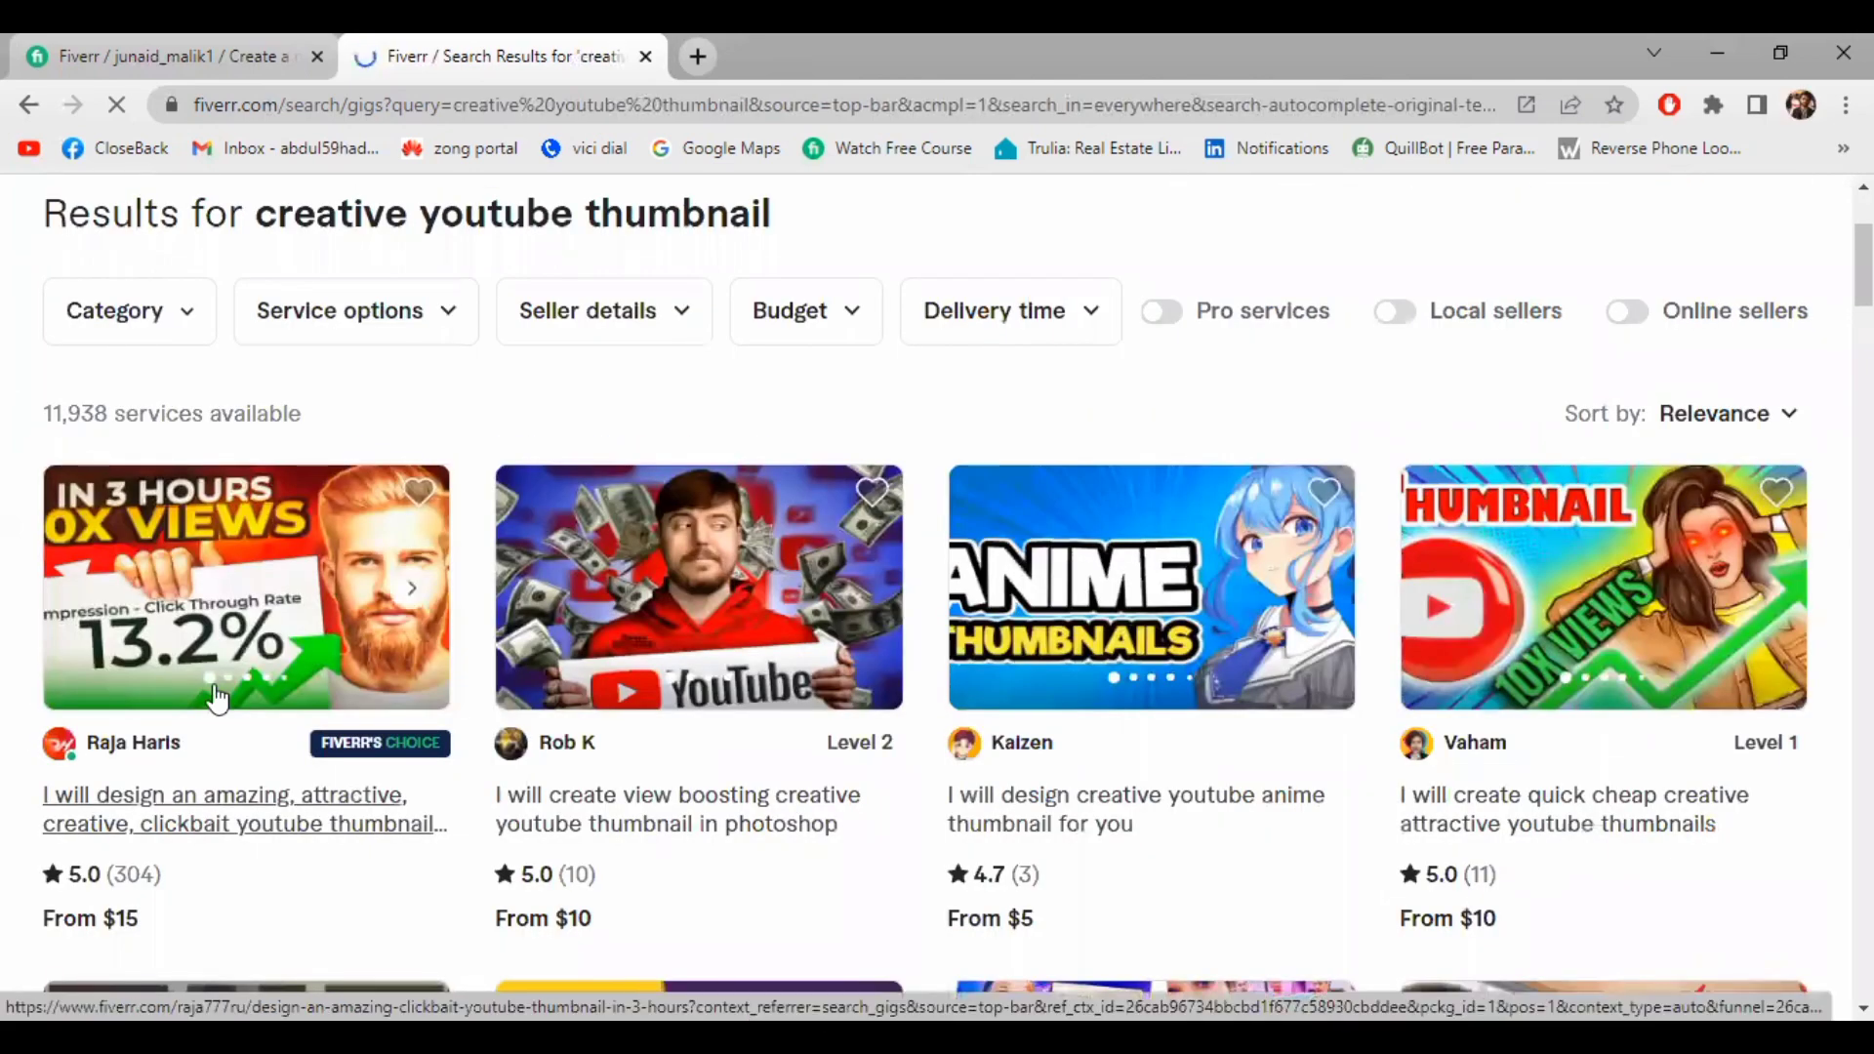
{"action": "scroll", "coordinate": [216, 698], "scroll_direction": "down", "scroll_amount": 4}
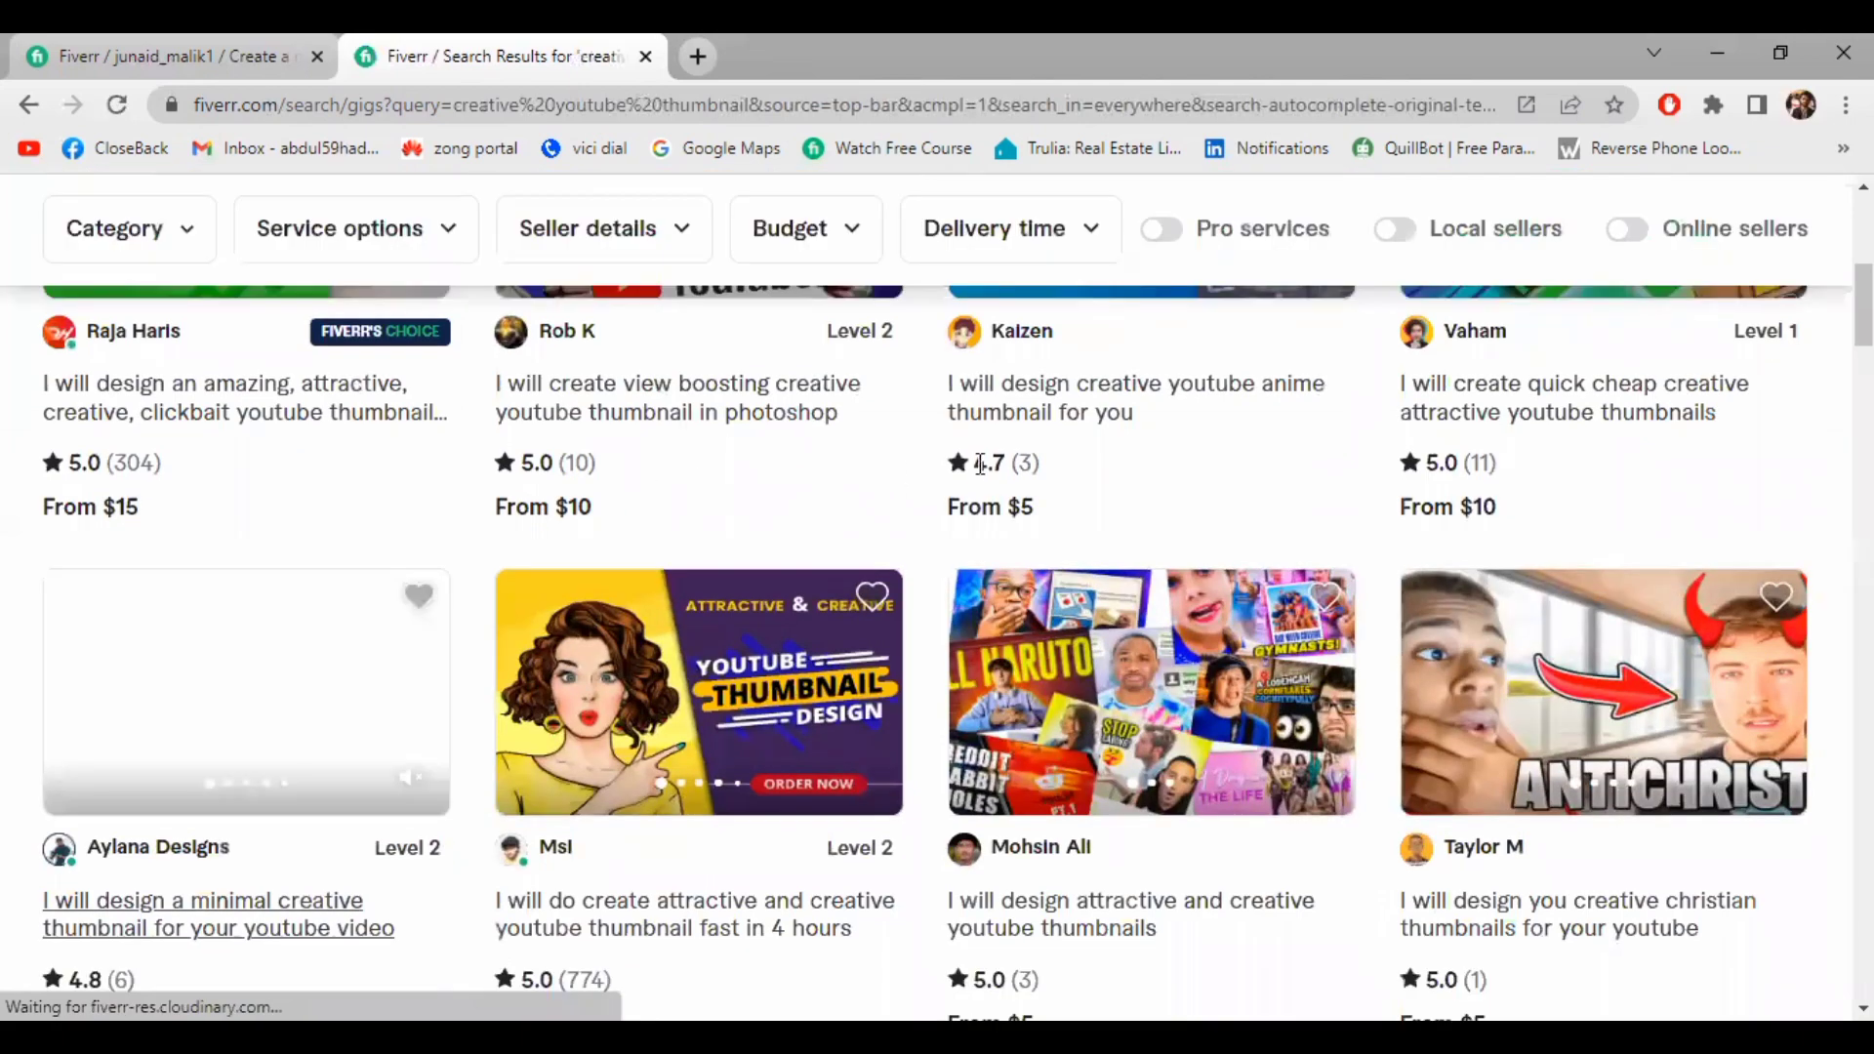
{"action": "scroll", "coordinate": [200, 821], "scroll_direction": "down", "scroll_amount": 2}
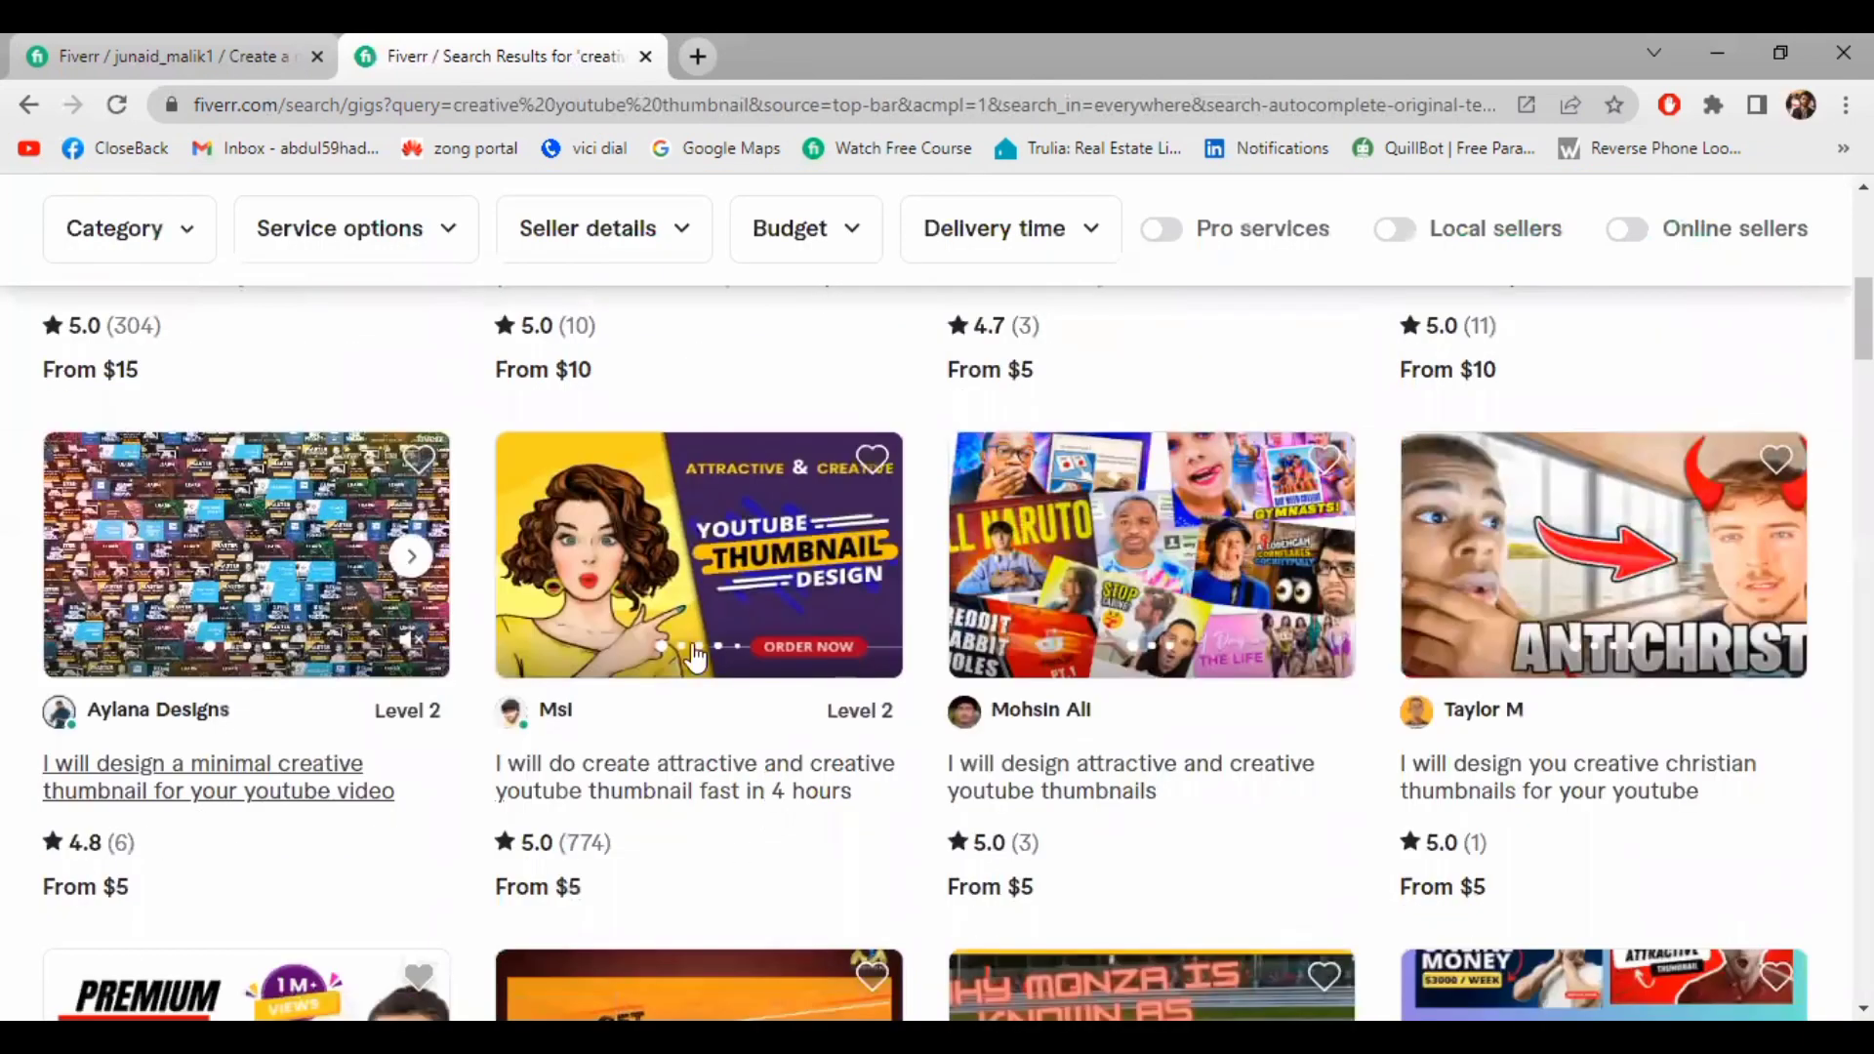
{"action": "scroll", "coordinate": [727, 851], "scroll_direction": "down", "scroll_amount": 4}
{"action": "scroll", "coordinate": [1073, 722], "scroll_direction": "down", "scroll_amount": 3}
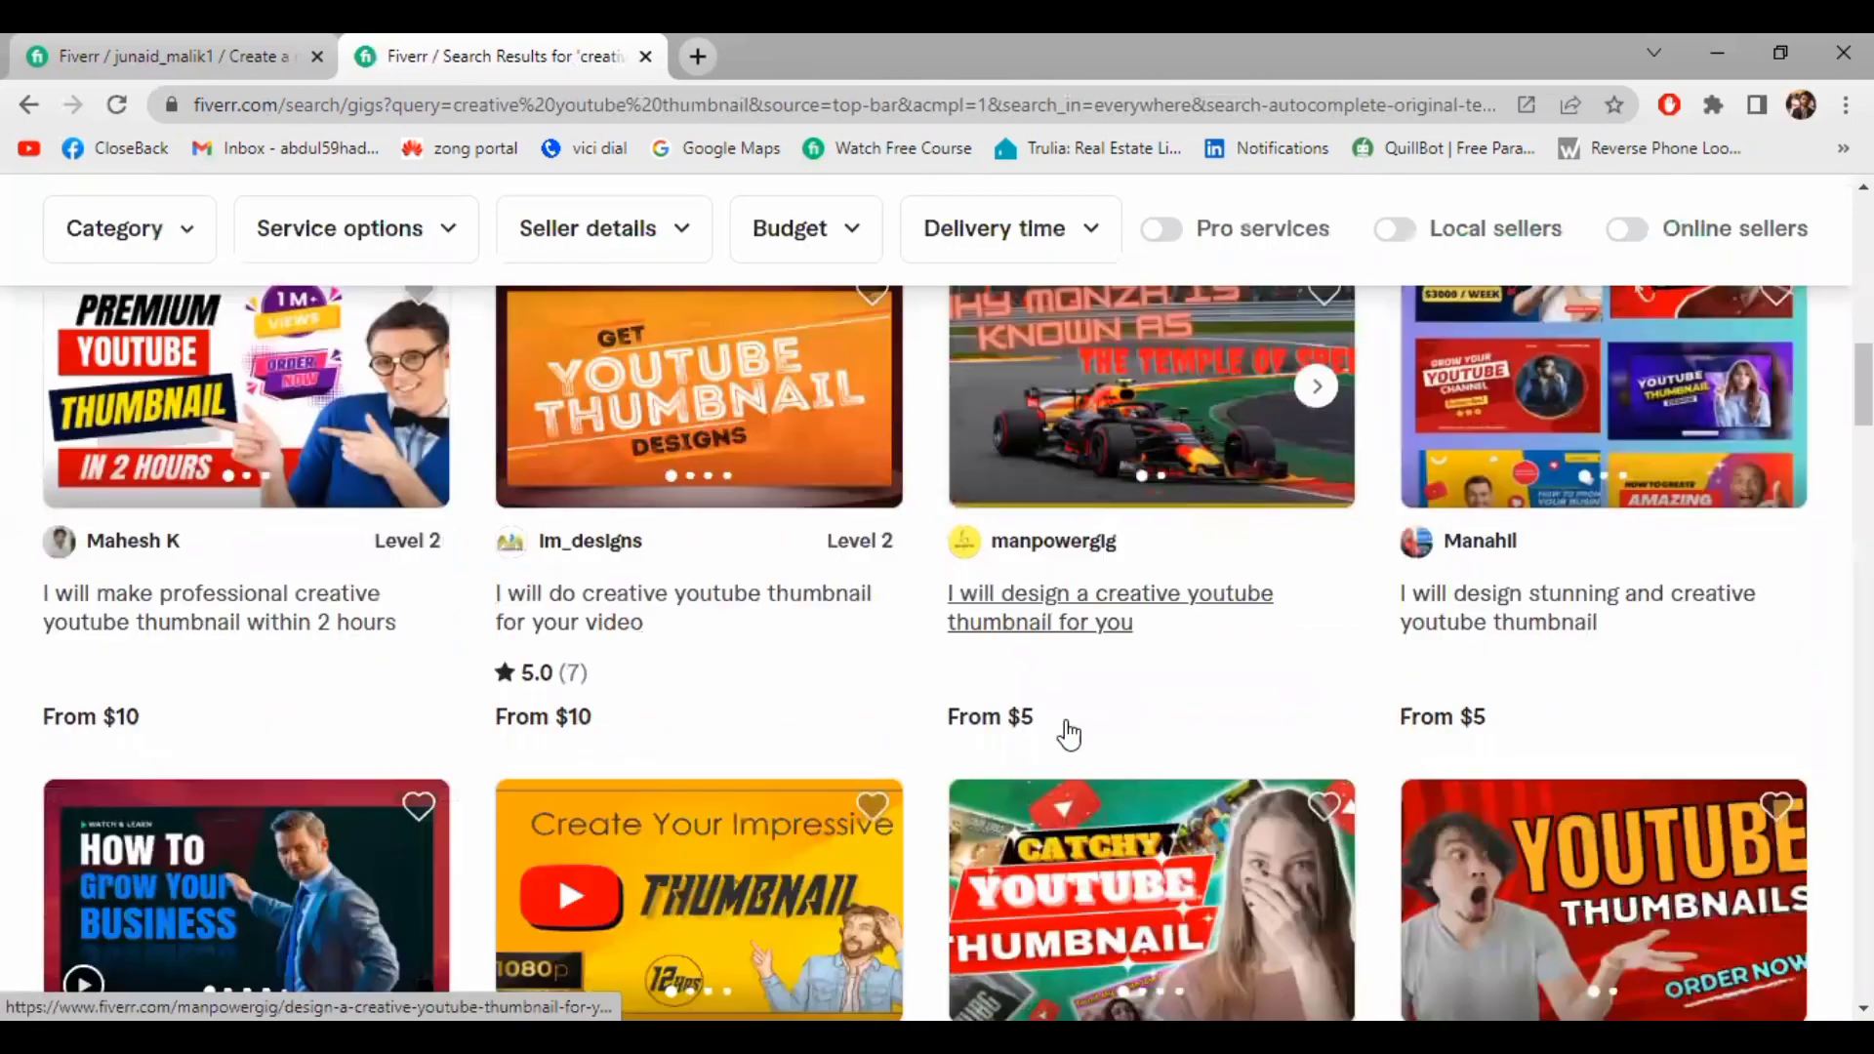
{"action": "scroll", "coordinate": [209, 544], "scroll_direction": "down", "scroll_amount": 1}
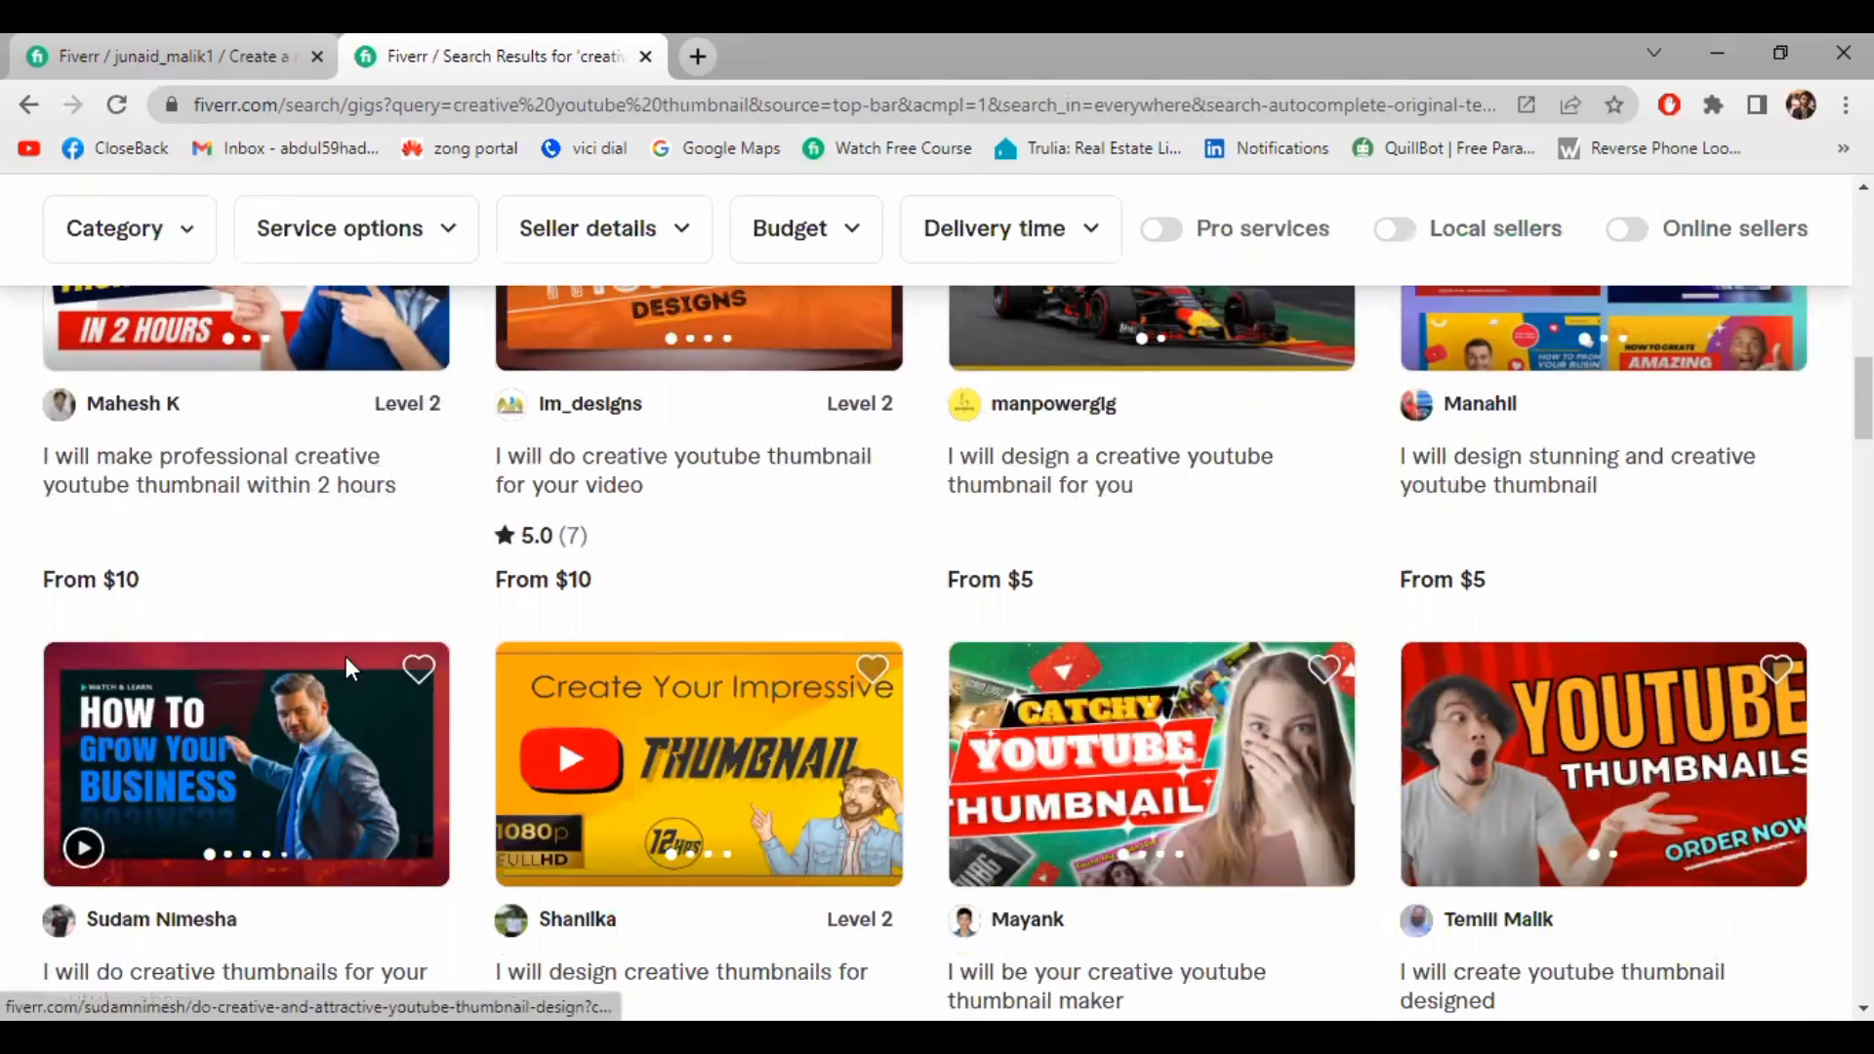
{"action": "scroll", "coordinate": [346, 656], "scroll_direction": "down", "scroll_amount": 4}
{"action": "scroll", "coordinate": [774, 727], "scroll_direction": "down", "scroll_amount": 4}
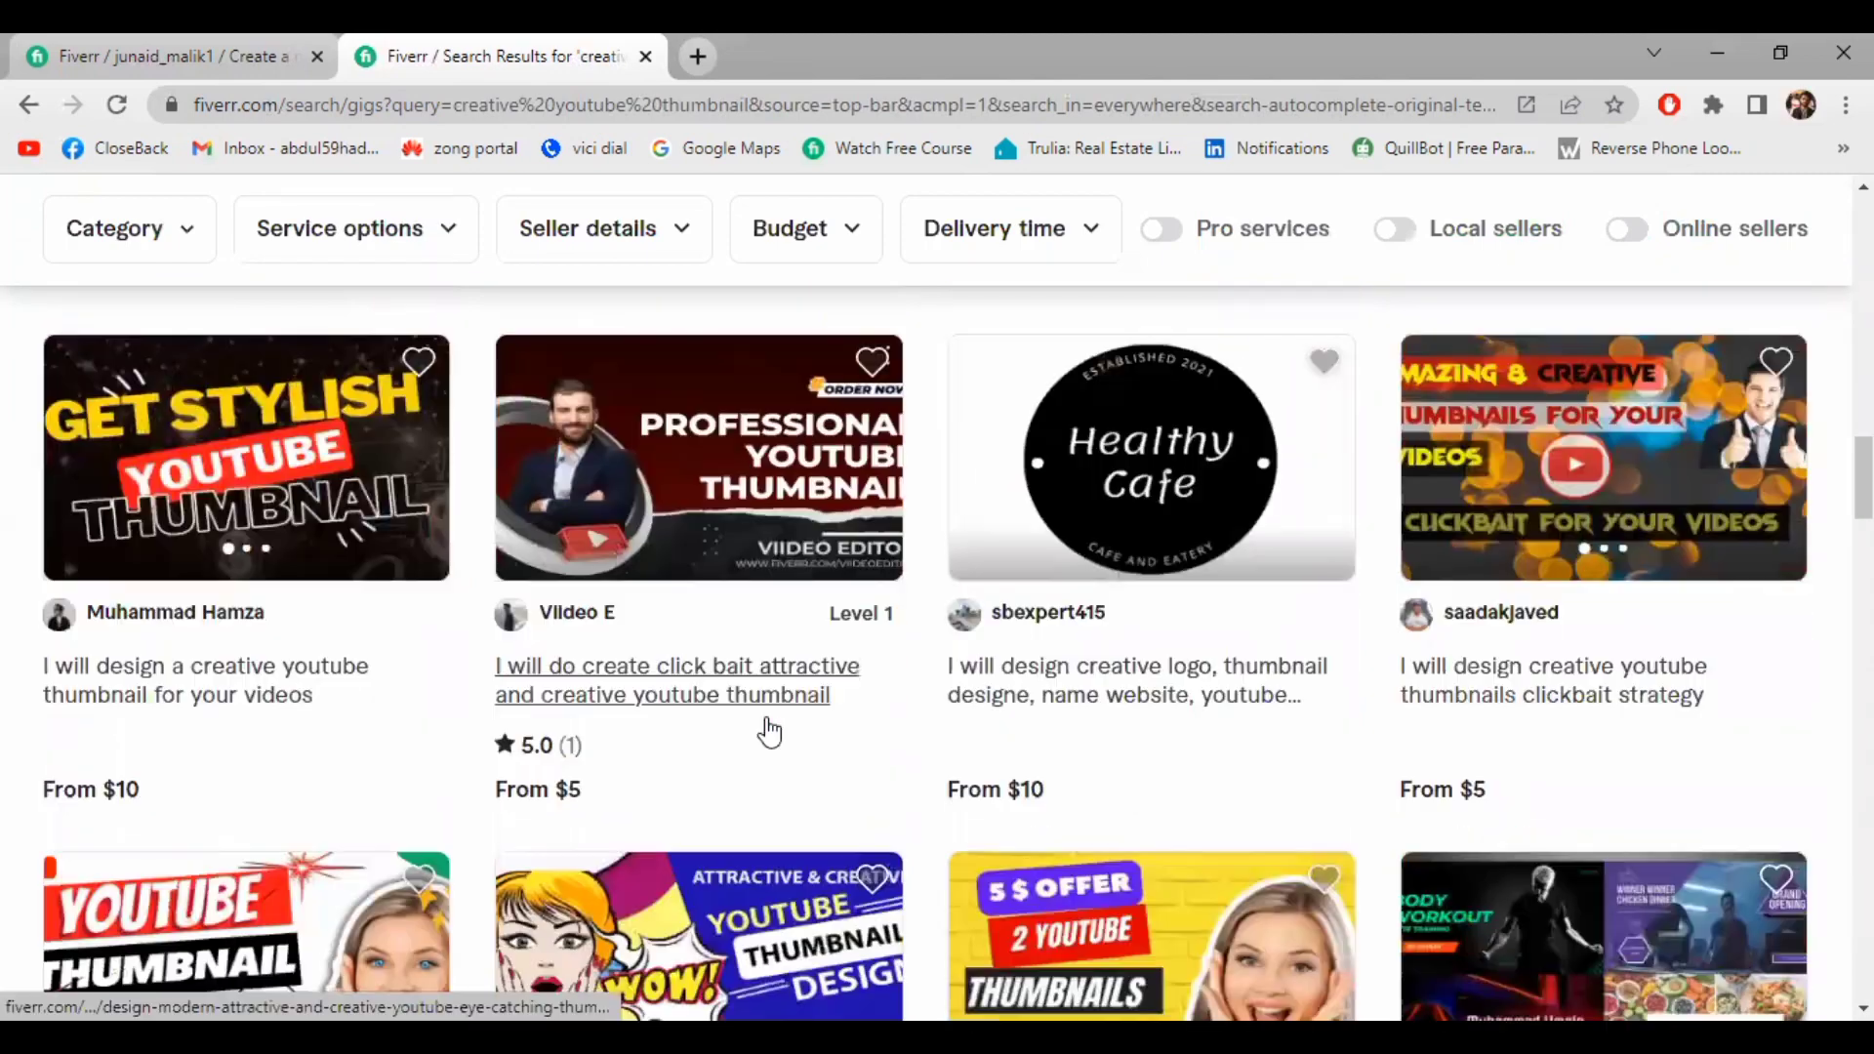
{"action": "scroll", "coordinate": [1143, 758], "scroll_direction": "down", "scroll_amount": 4}
{"action": "scroll", "coordinate": [796, 816], "scroll_direction": "up", "scroll_amount": 4}
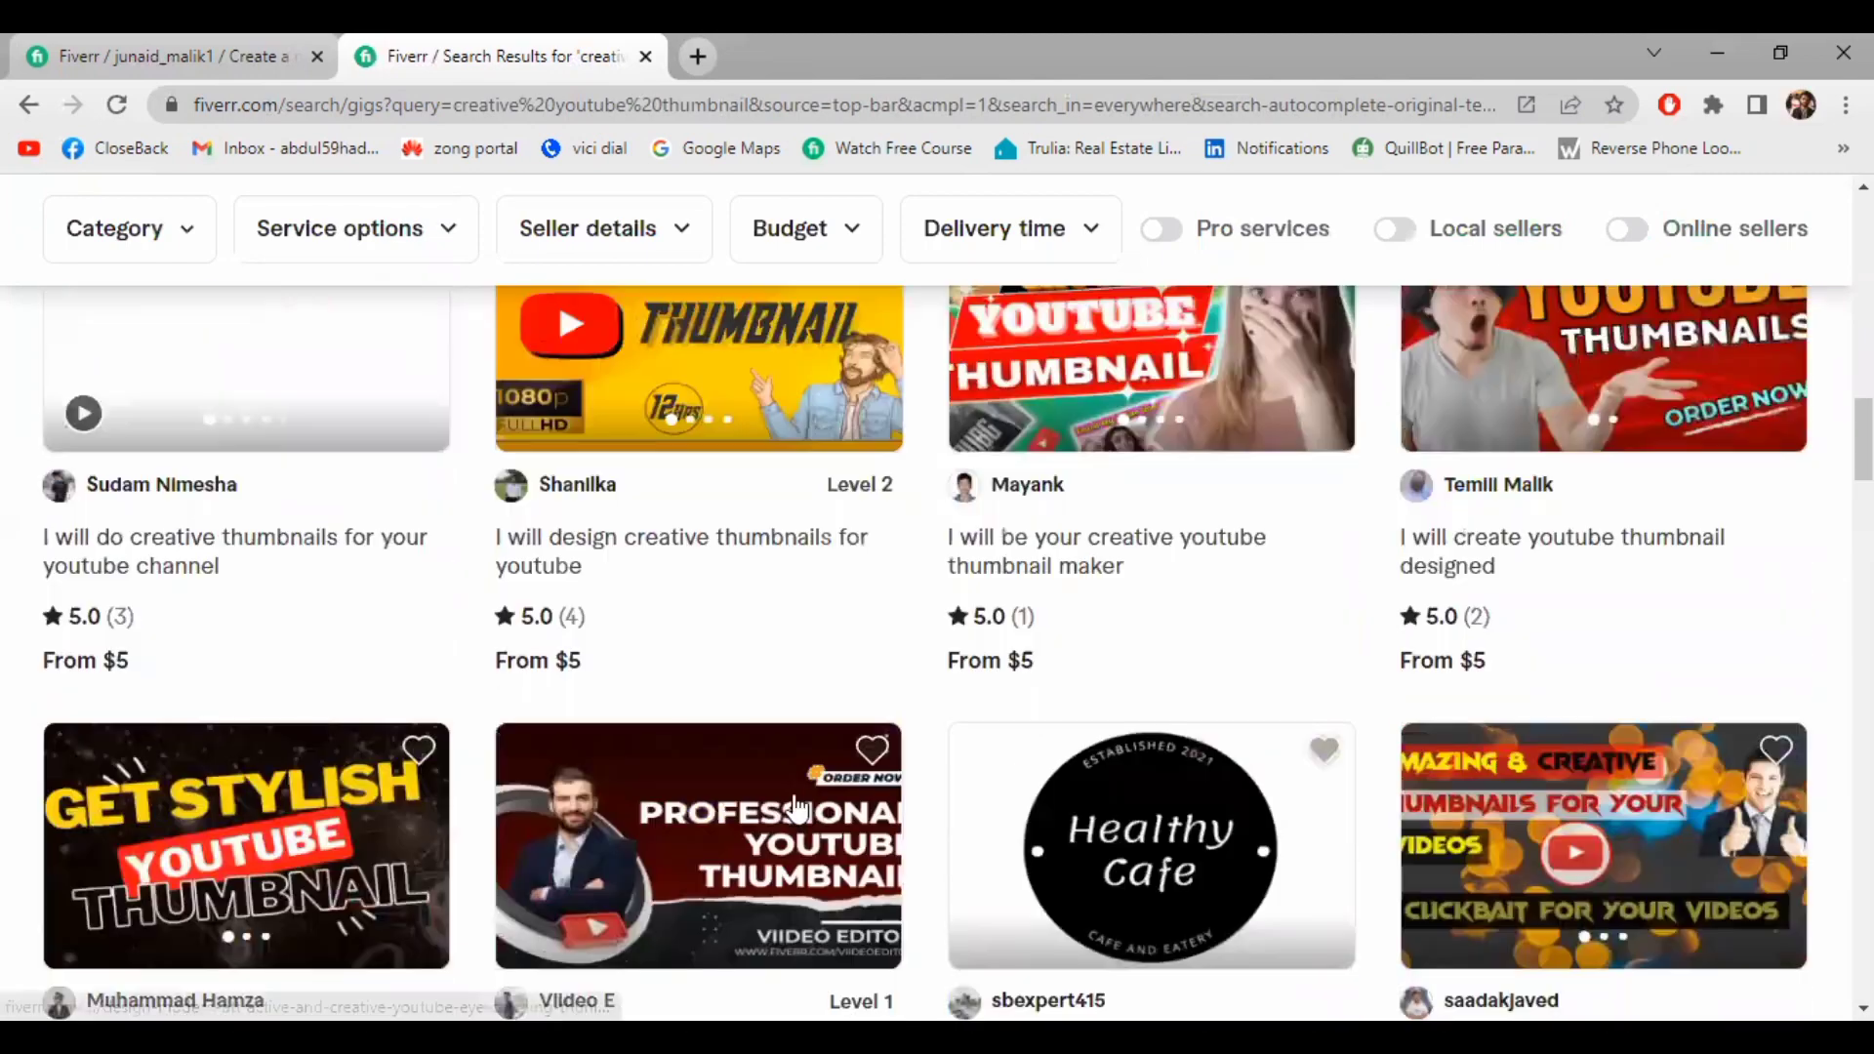
{"action": "scroll", "coordinate": [808, 690], "scroll_direction": "up", "scroll_amount": 8}
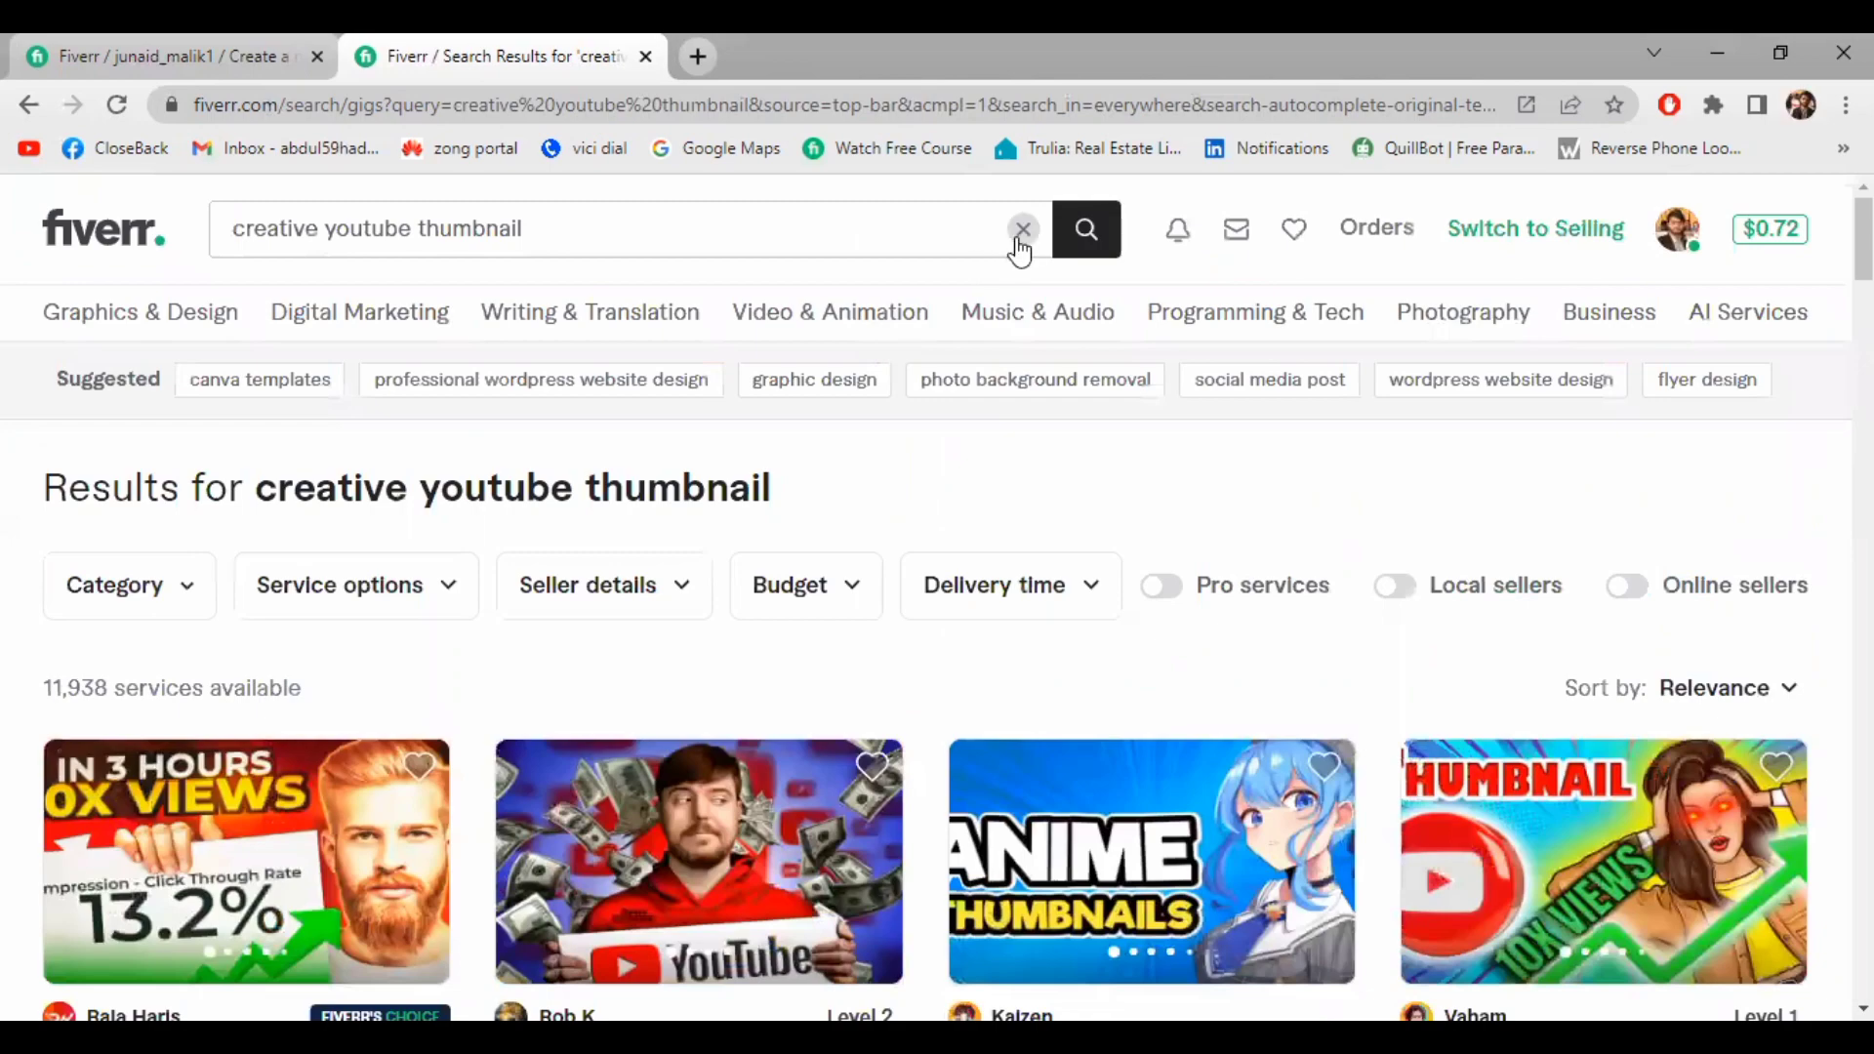
Run the "youtube thumbnail" marketplace search again from the recent searches
{"action": "left_click", "coordinate": [1019, 234]}
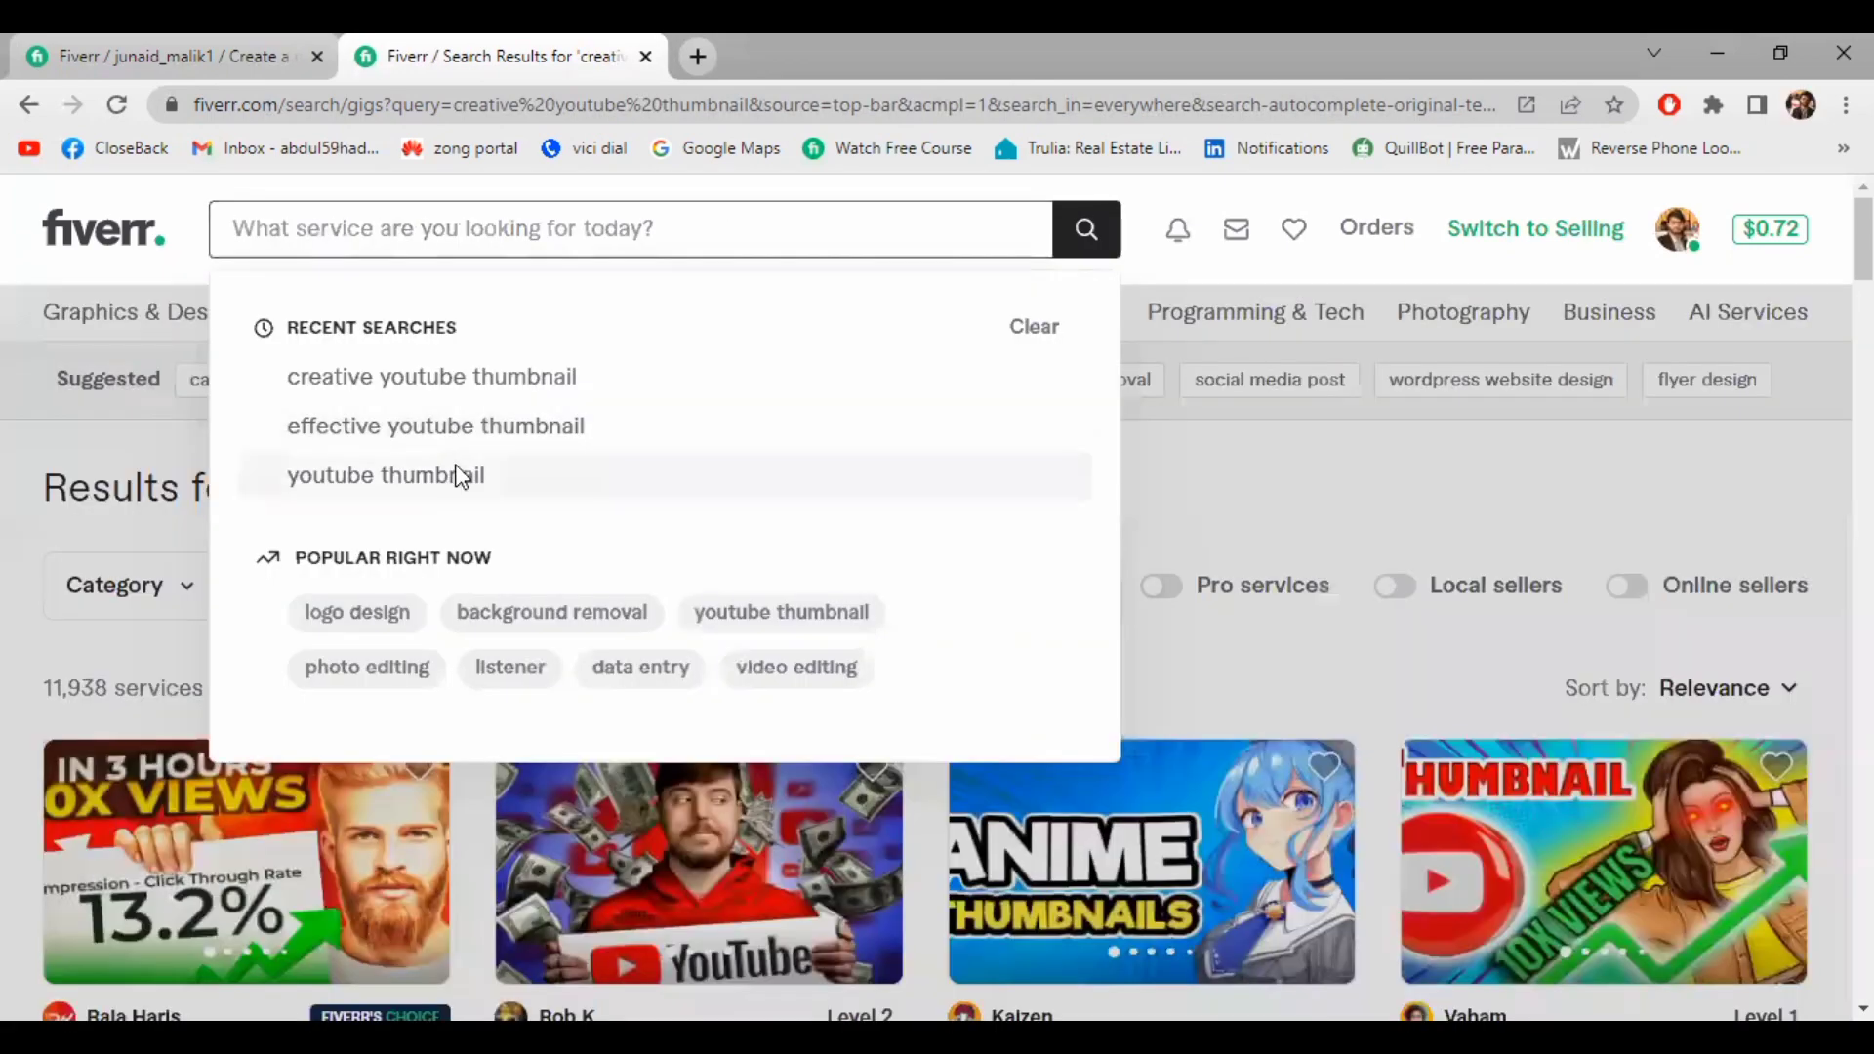
{"action": "left_click", "coordinate": [459, 477]}
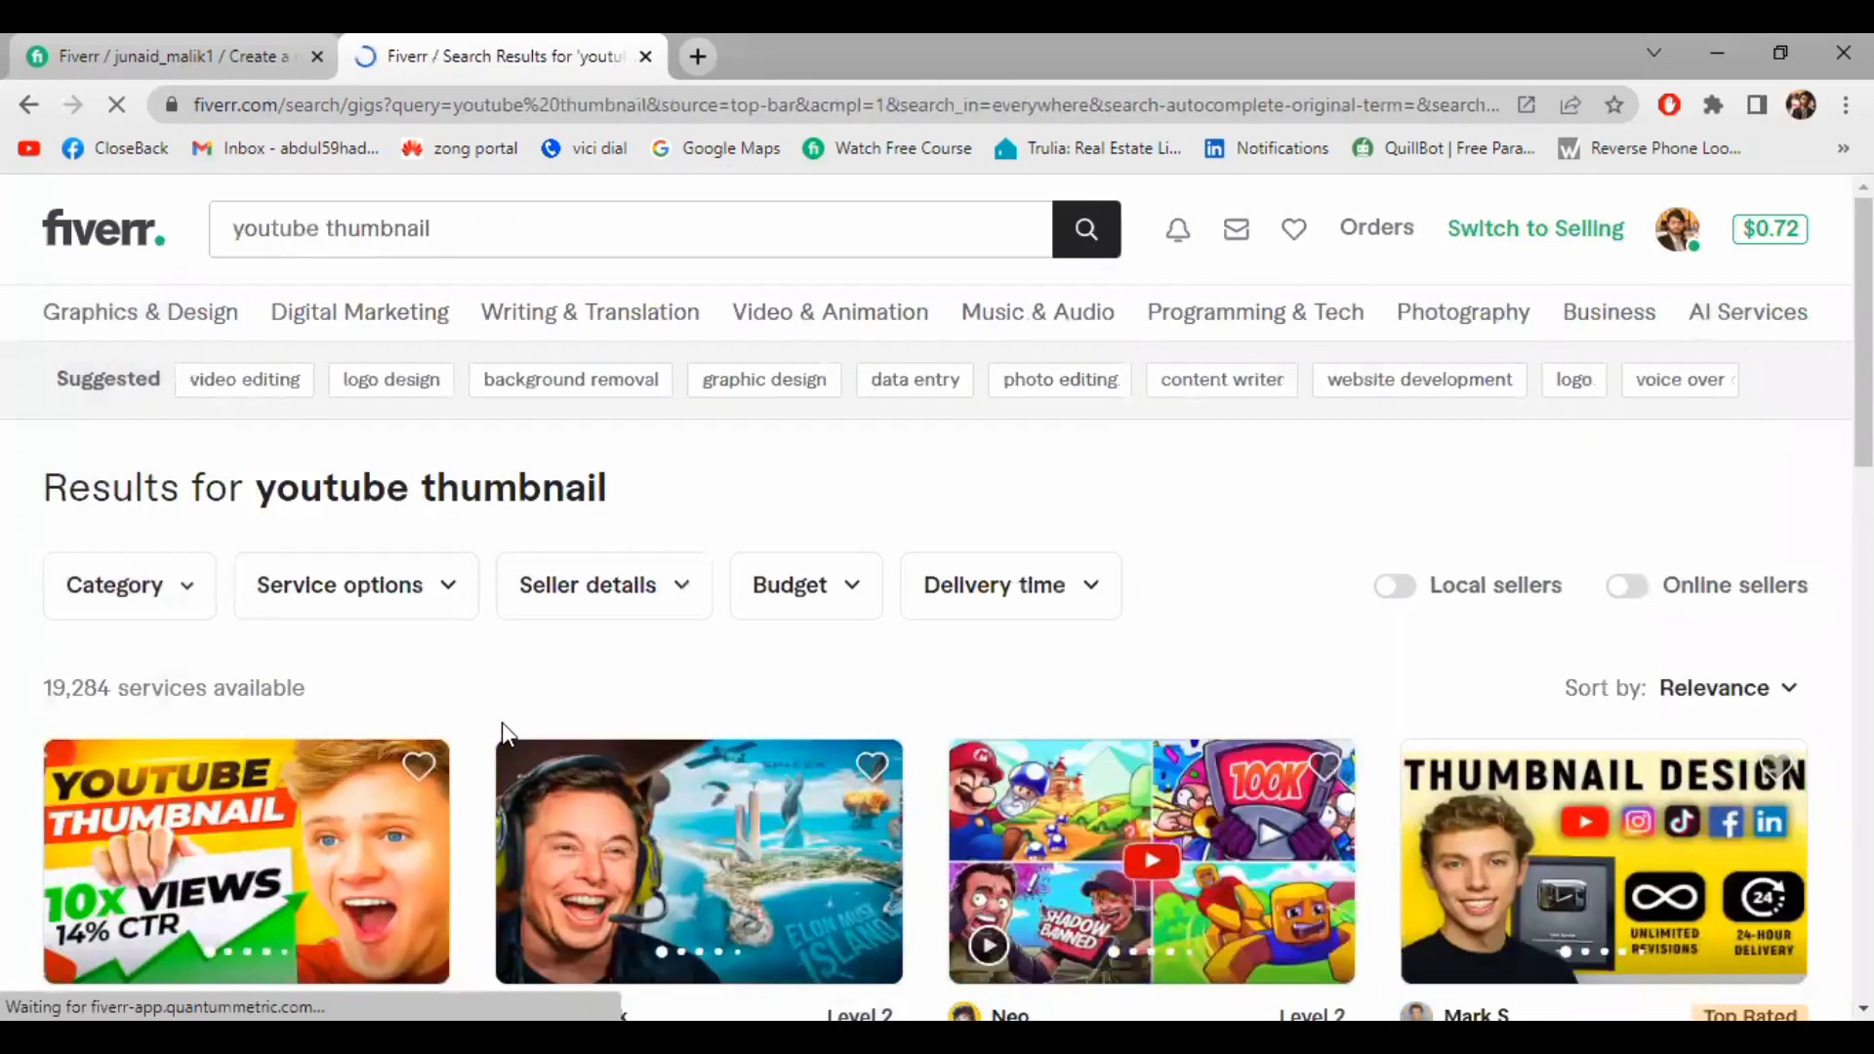
Return to the new gig form and enter the gig title "create a youtube thumbnail" in all lowercase after "I will"
{"action": "left_click", "coordinate": [178, 44]}
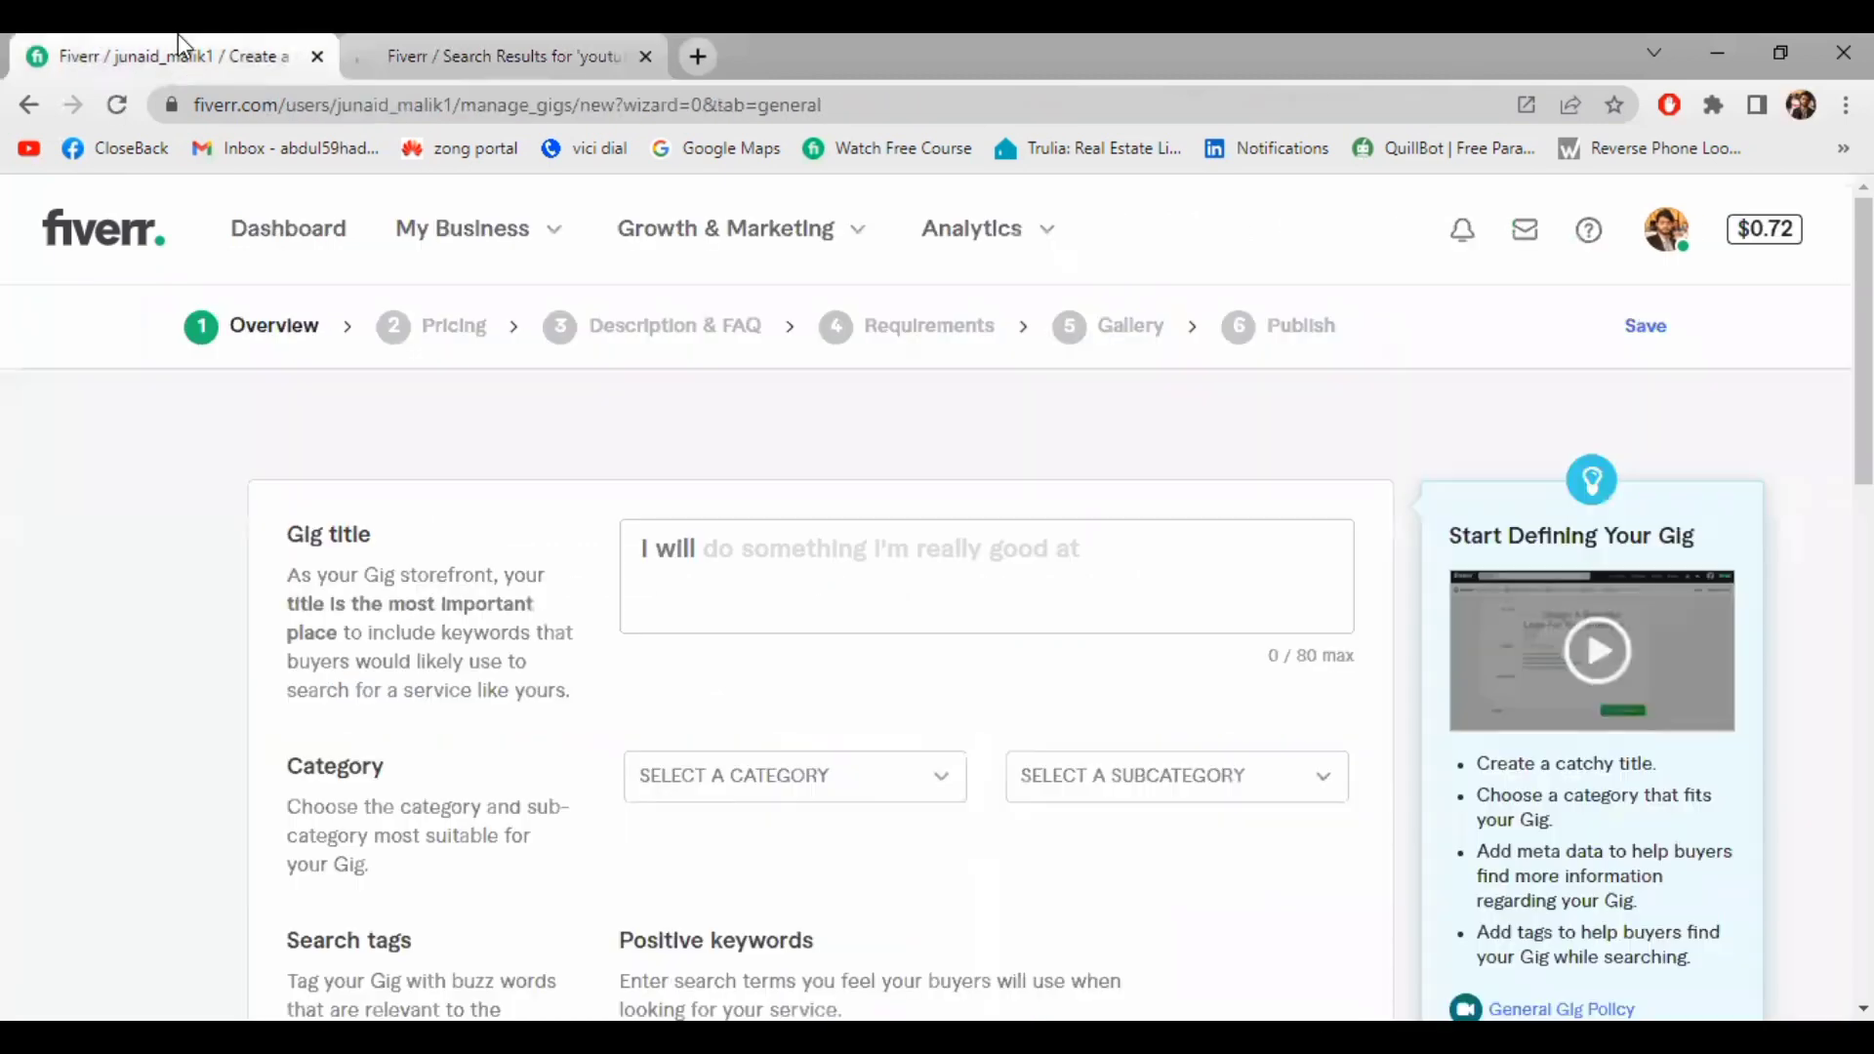
{"action": "left_click", "coordinate": [983, 609]}
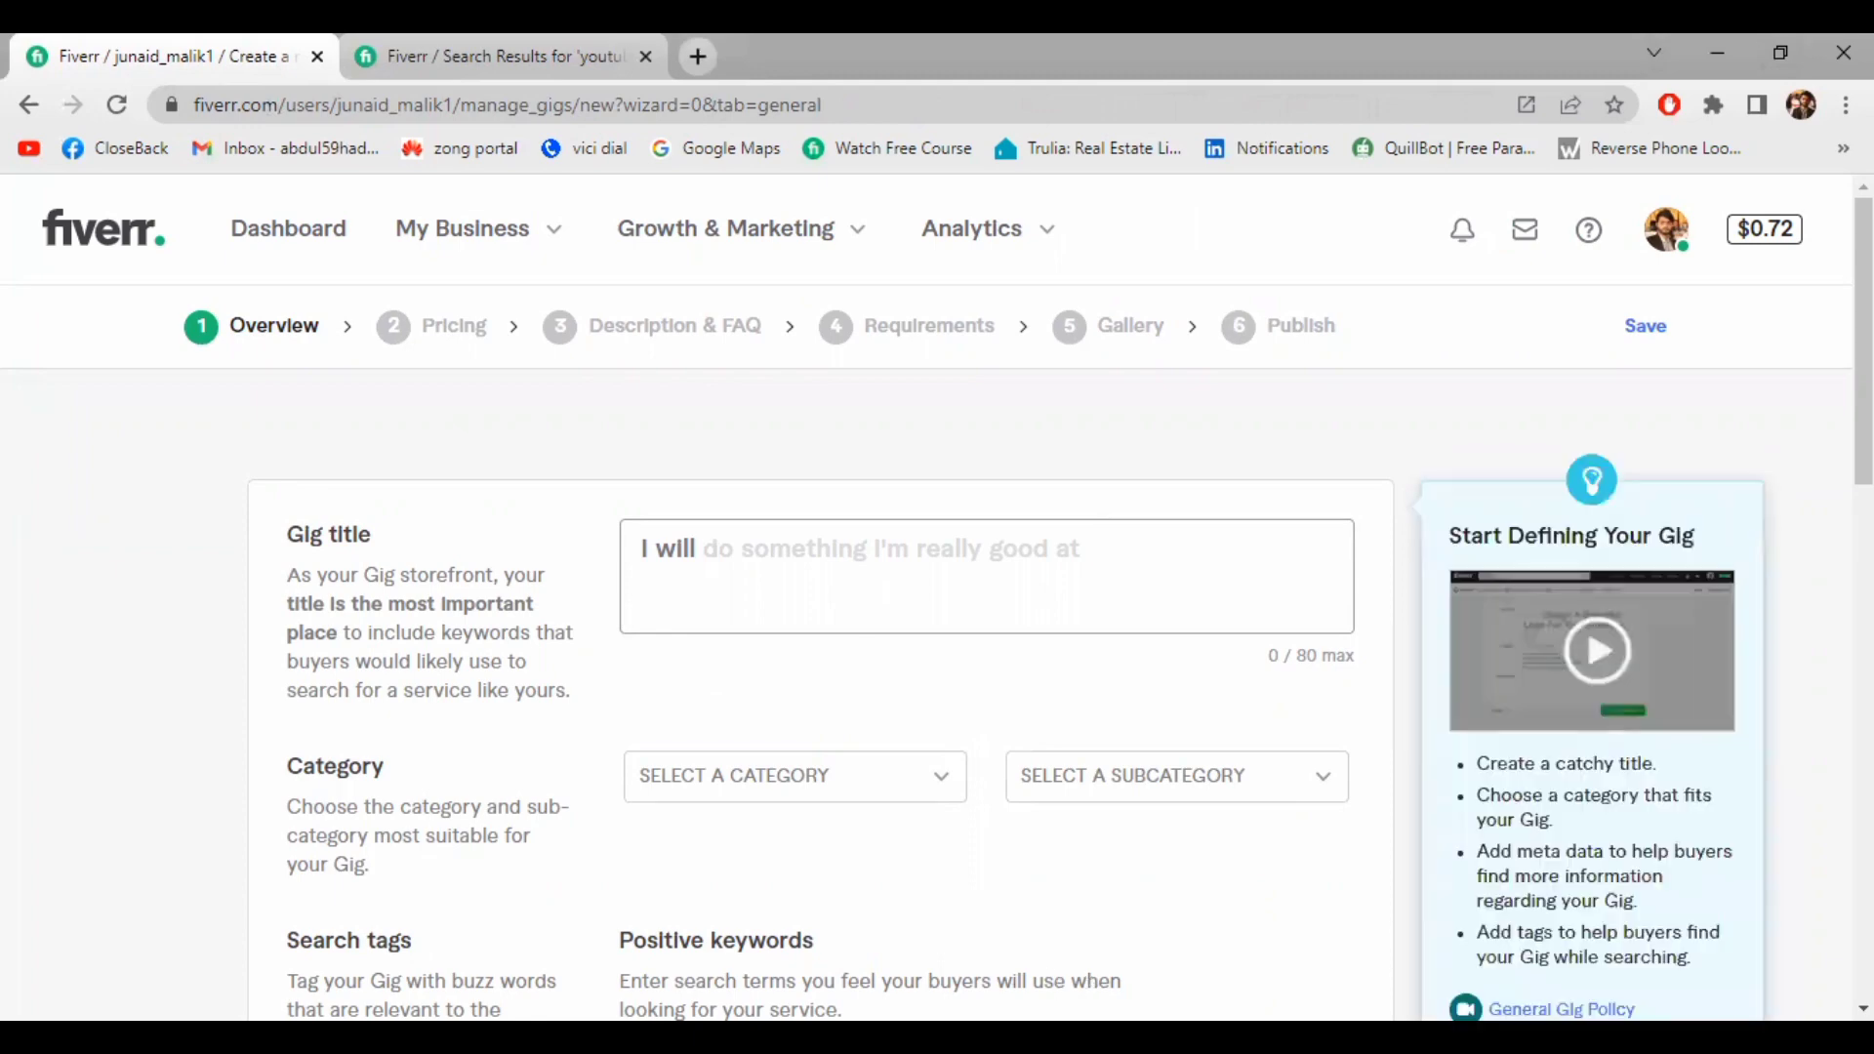
{"action": "key", "text": "ctrl+Tab"}
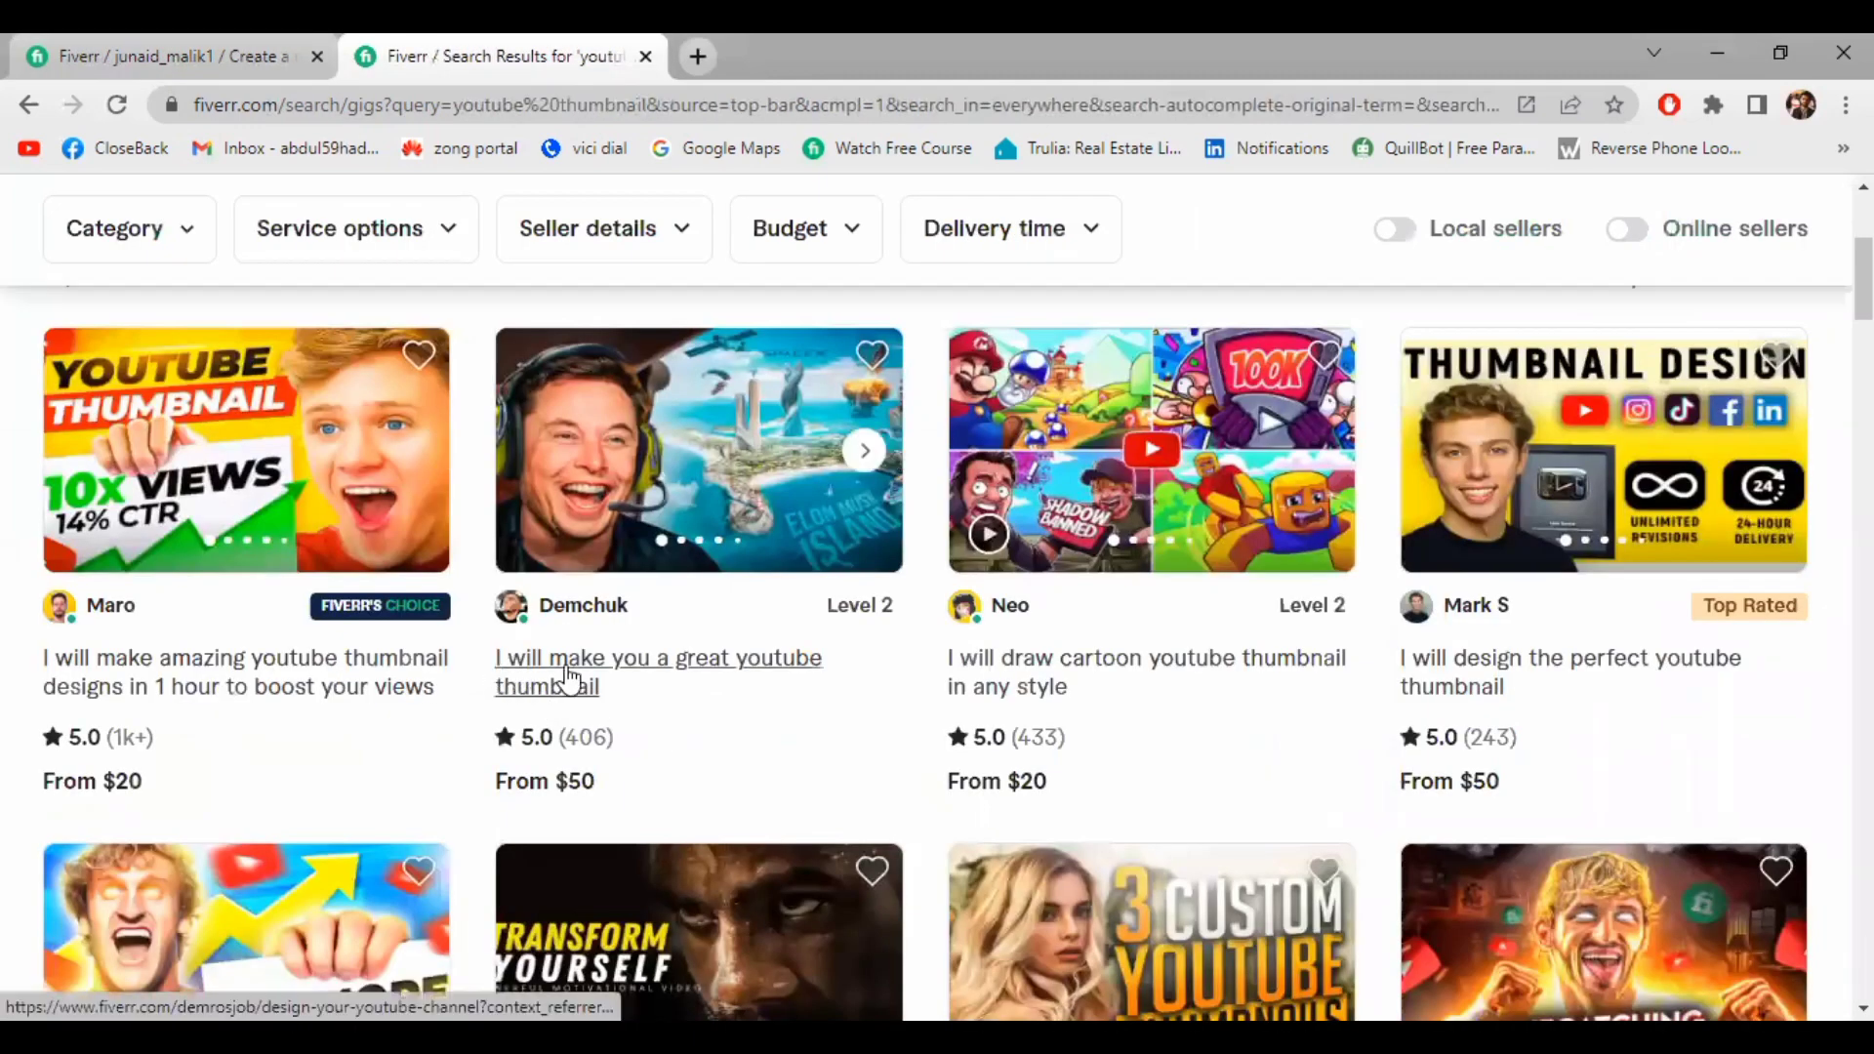
{"action": "left_click", "coordinate": [164, 39]}
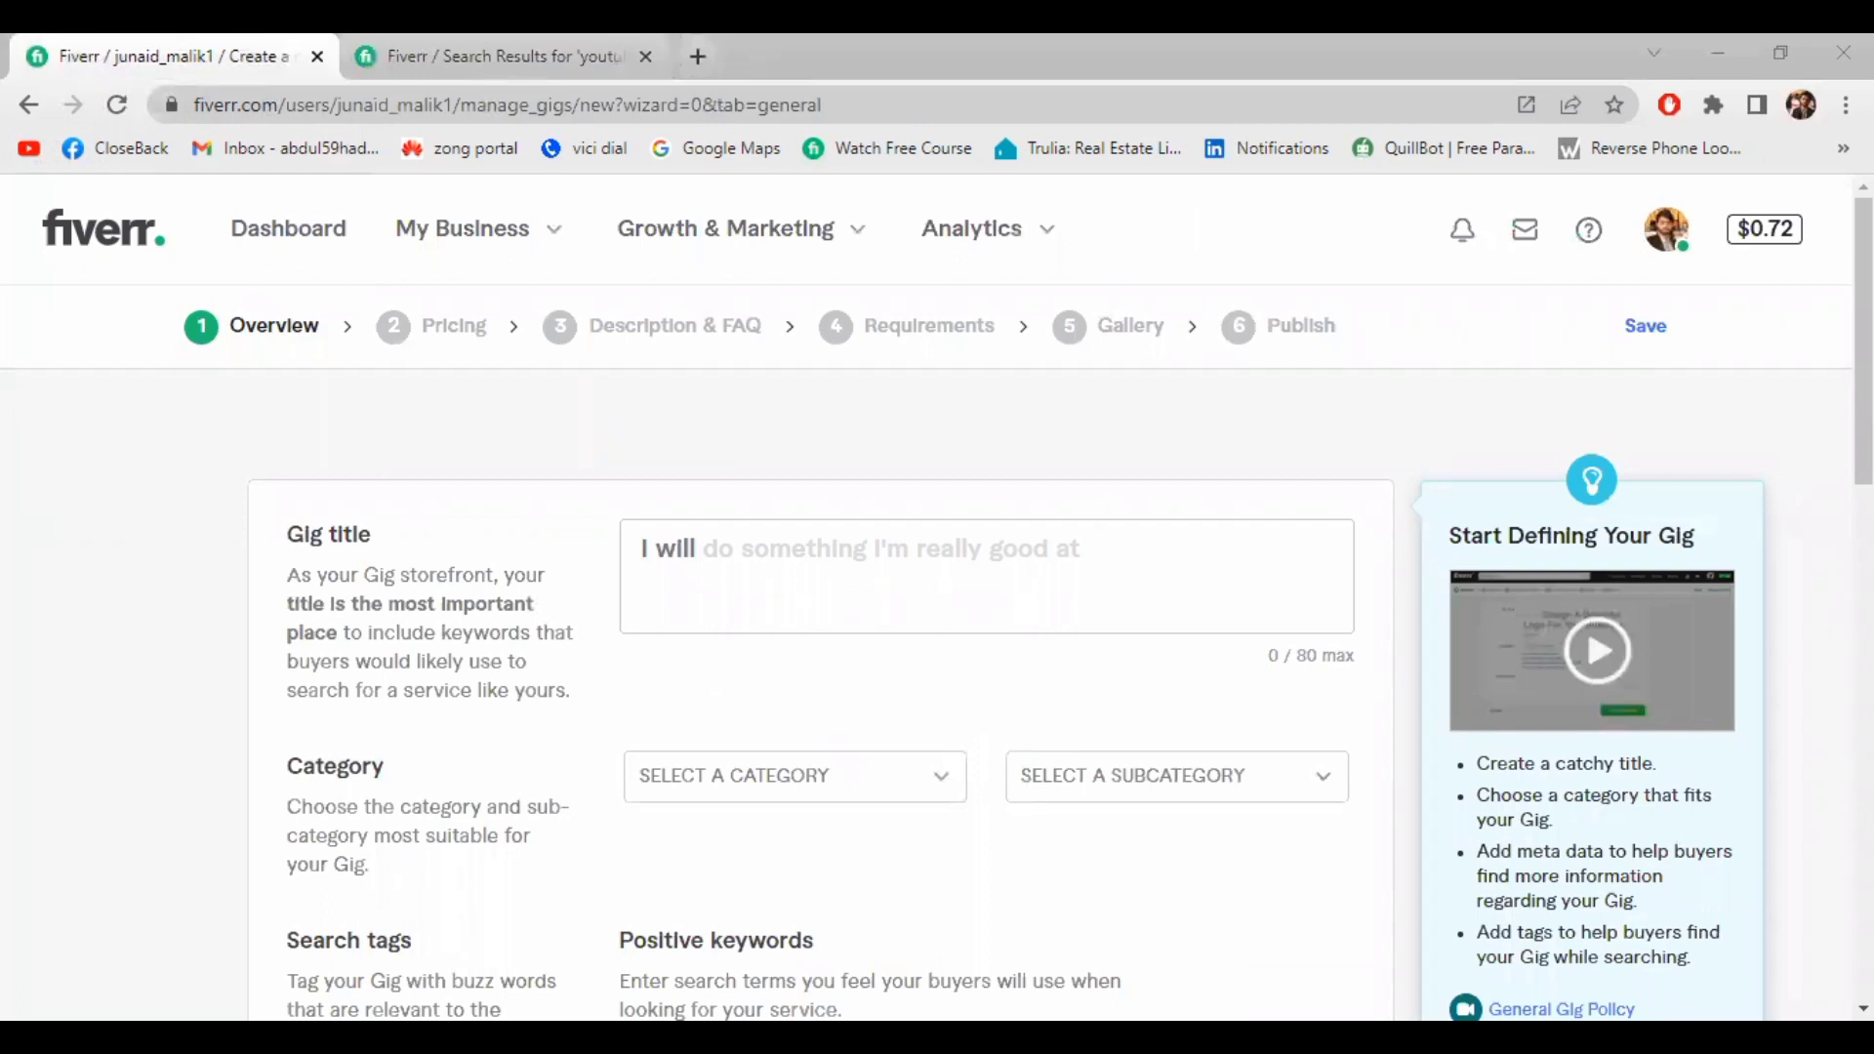
{"action": "right_click", "coordinate": [796, 576]}
{"action": "left_click", "coordinate": [878, 701]}
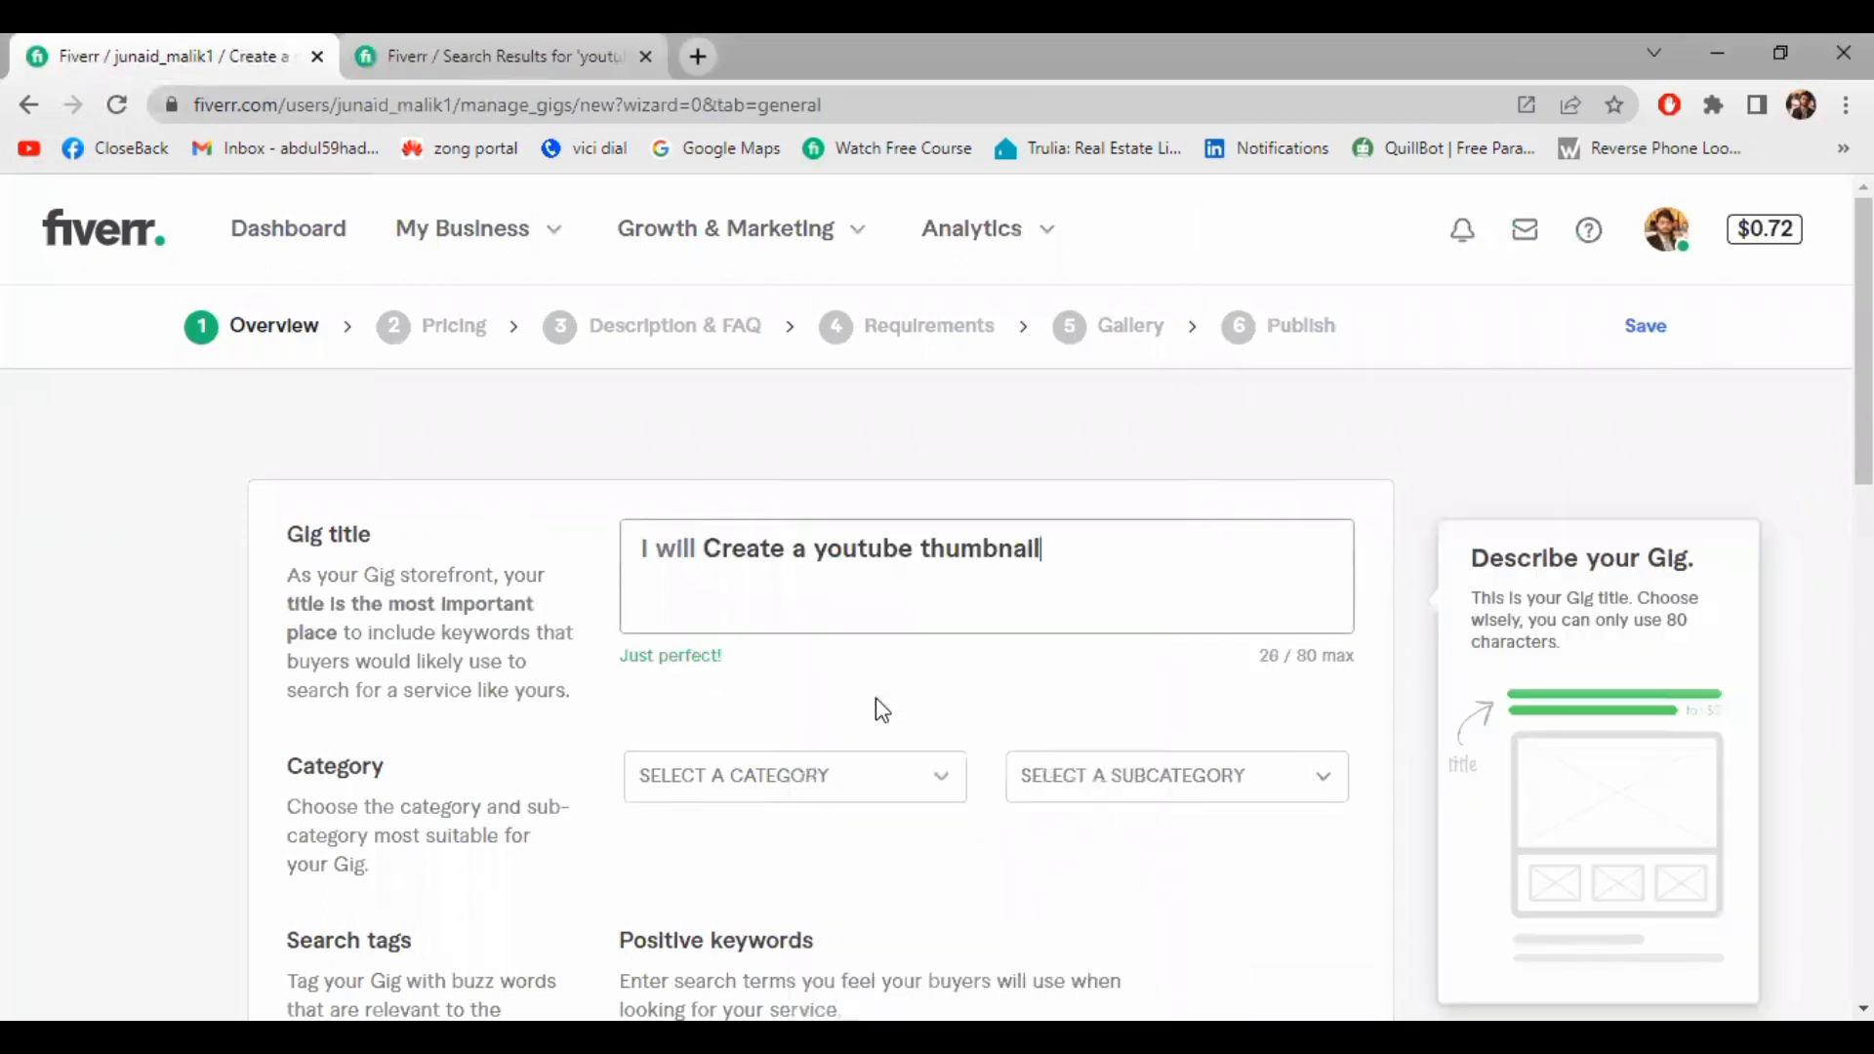
{"action": "left_click", "coordinate": [724, 552]}
{"action": "key", "text": "BackSpace"}
{"action": "type", "text": "c"}
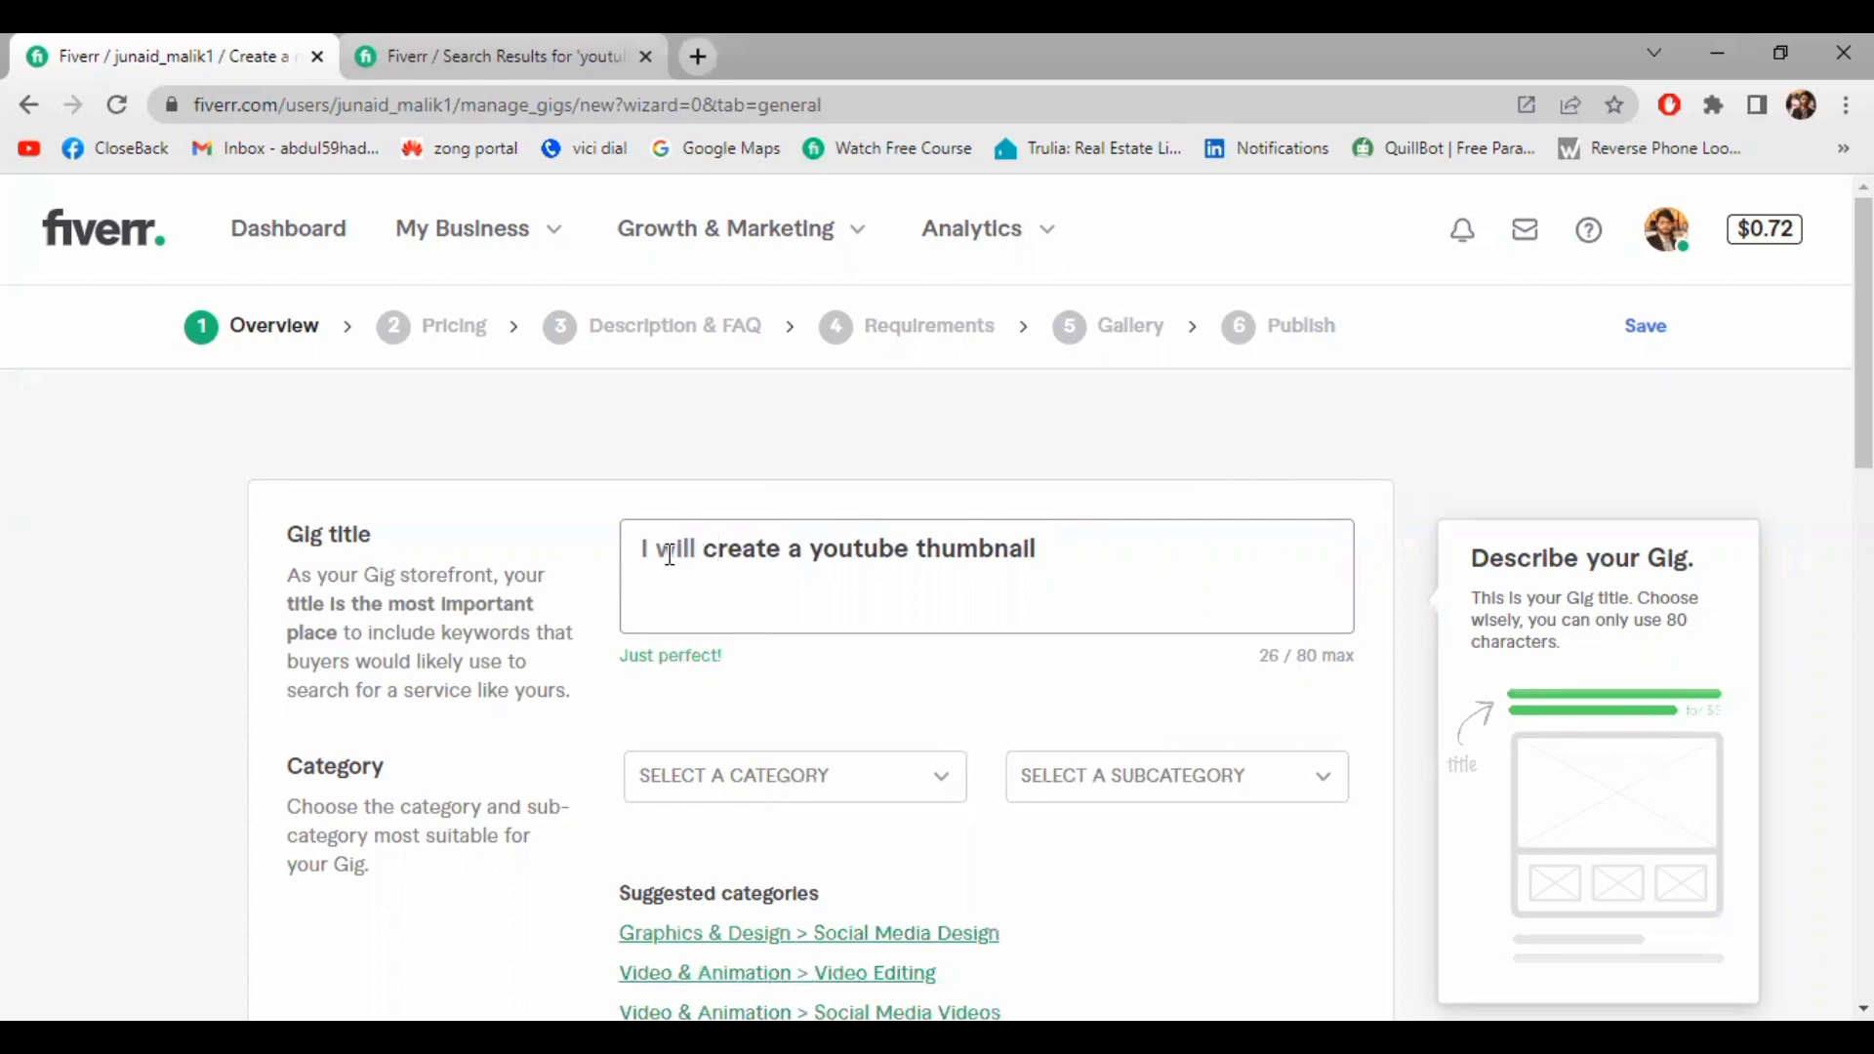
Recheck the competing gigs' titles, and extend the gig title to "create a creative and unique youtube thumbnail for you"
{"action": "left_click", "coordinate": [516, 55]}
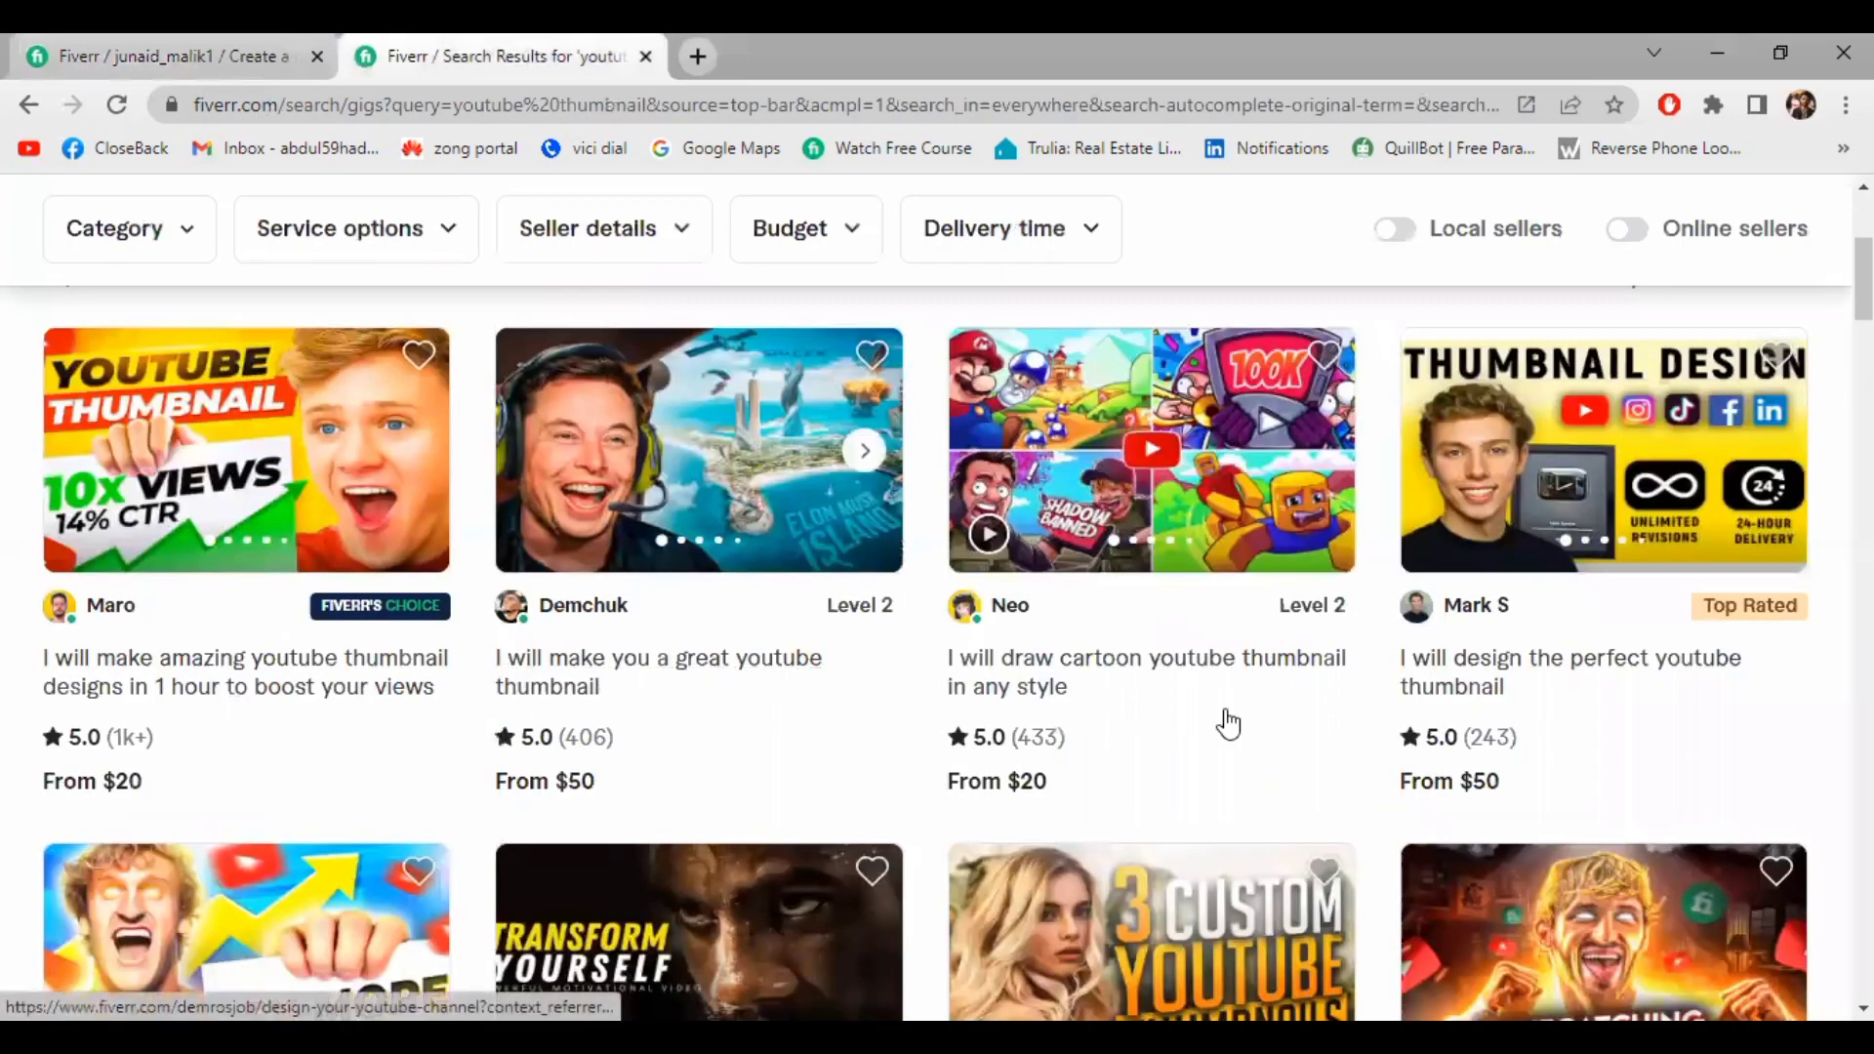
{"action": "scroll", "coordinate": [945, 757], "scroll_direction": "down", "scroll_amount": 4}
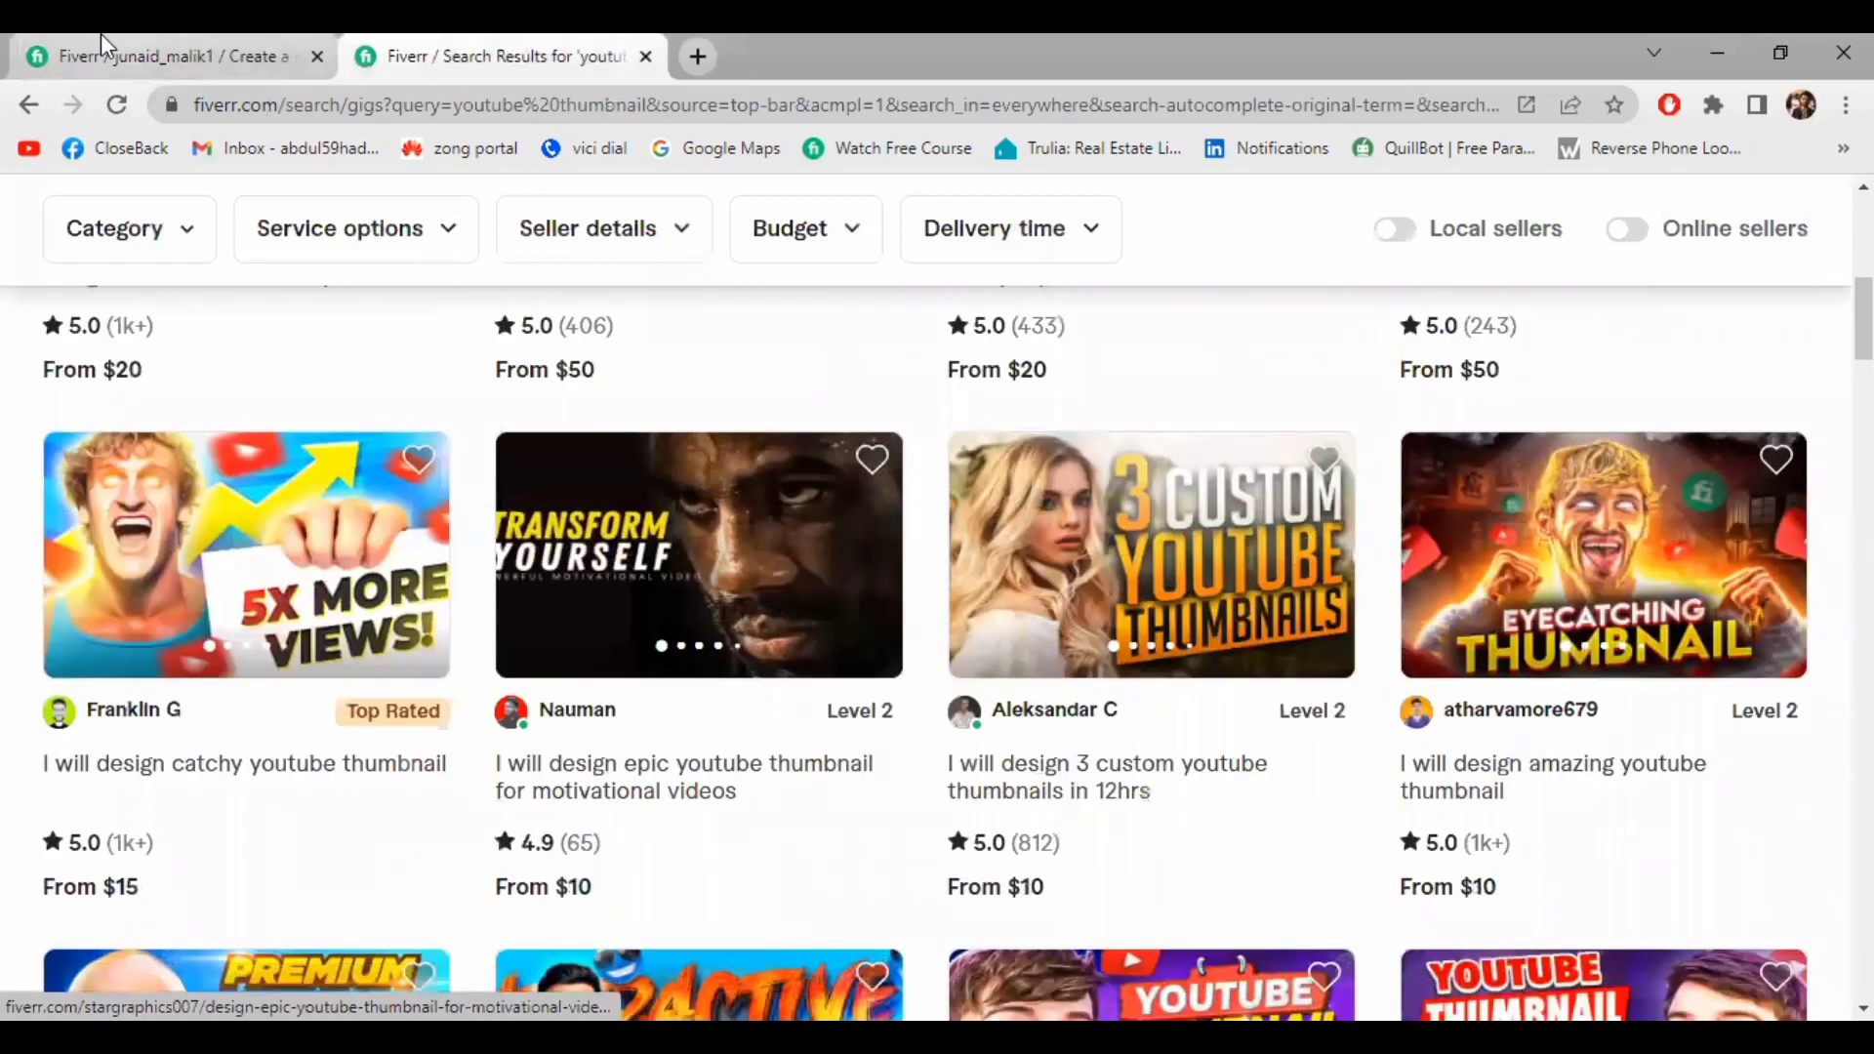
{"action": "left_click", "coordinate": [108, 51]}
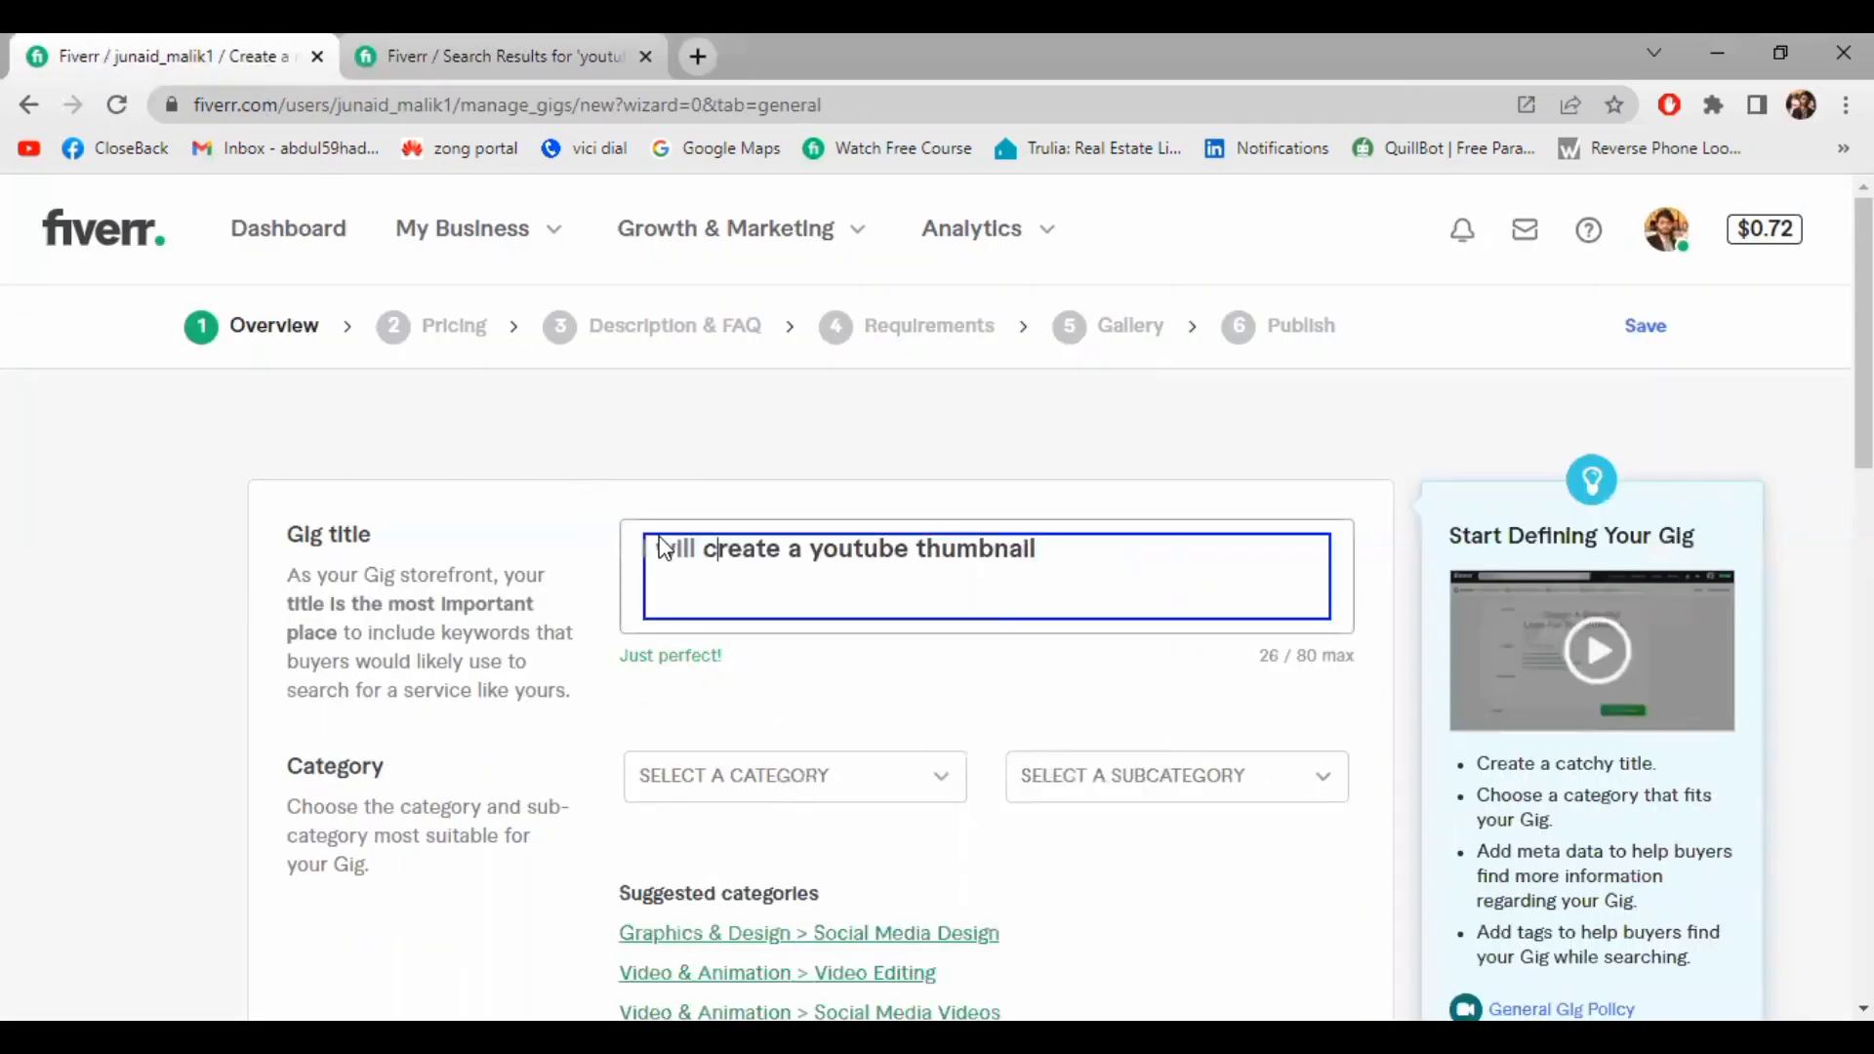
{"action": "left_click", "coordinate": [653, 566]}
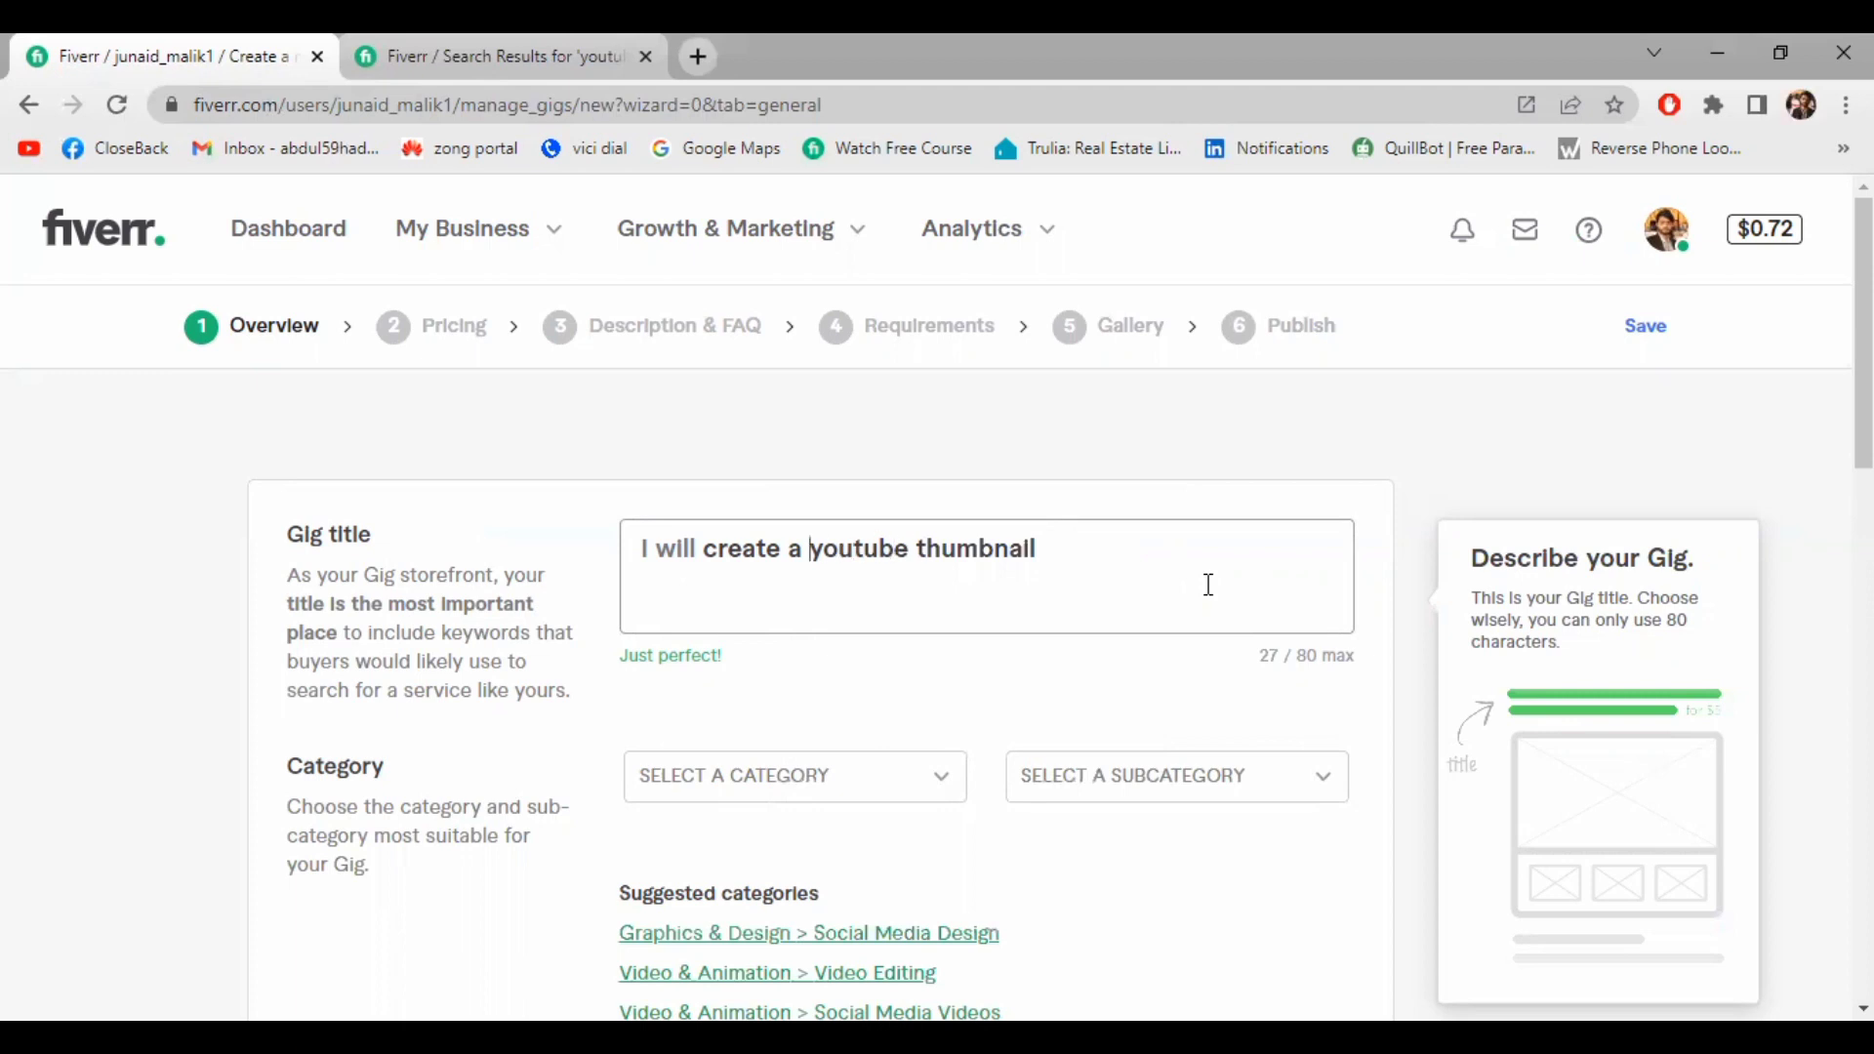
{"action": "type", "text": "creative an"}
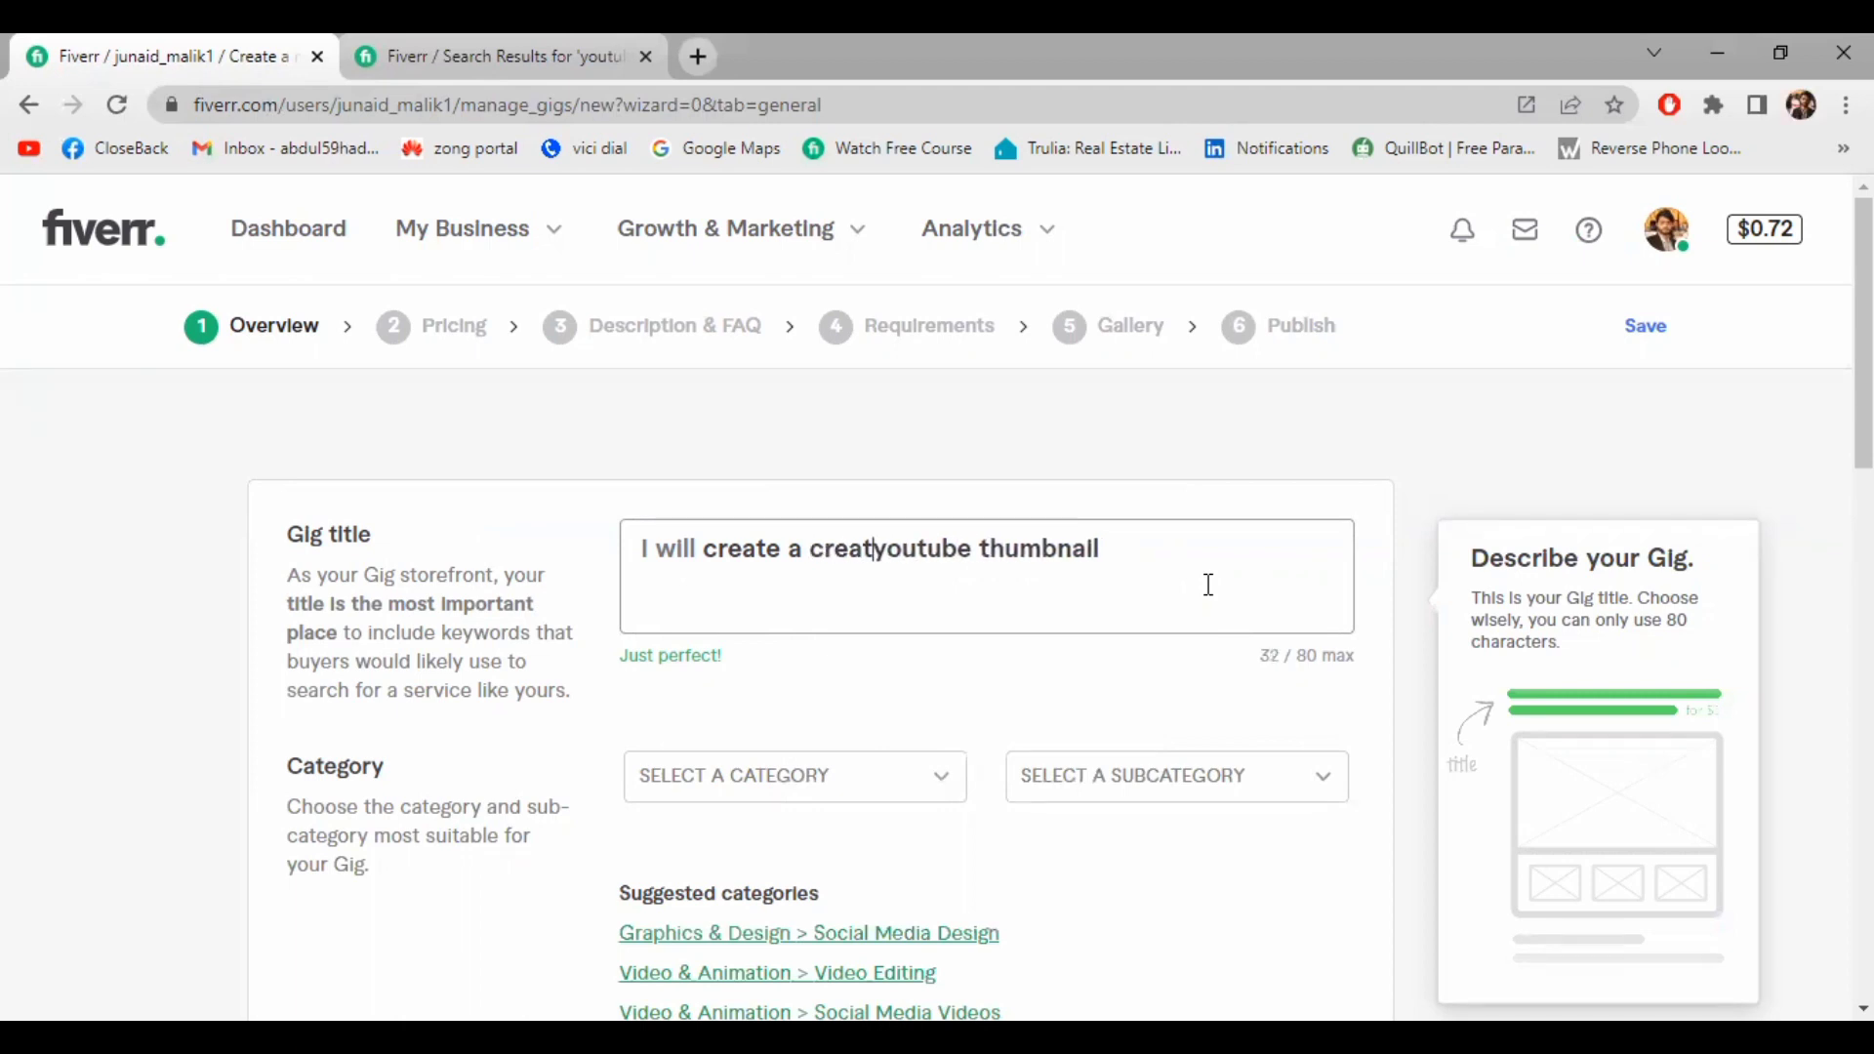
{"action": "type", "text": "d unique"}
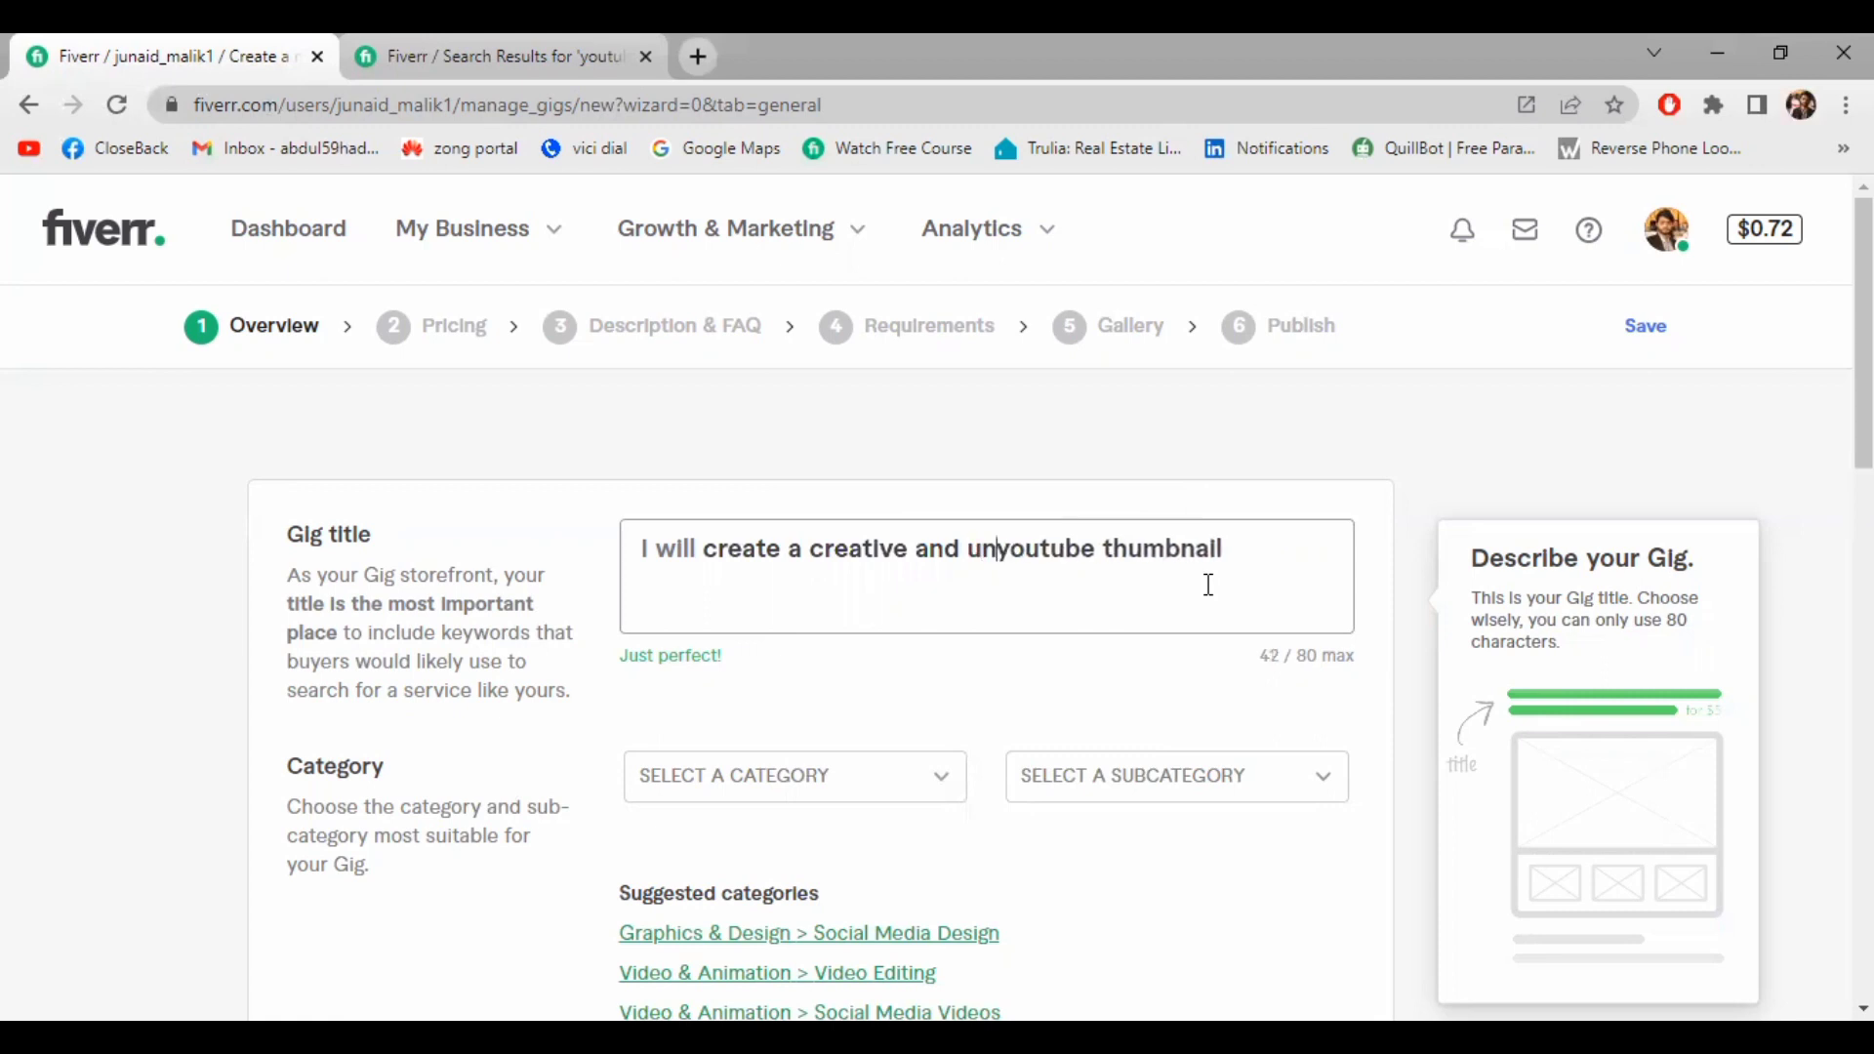
{"action": "type", "text": " y"}
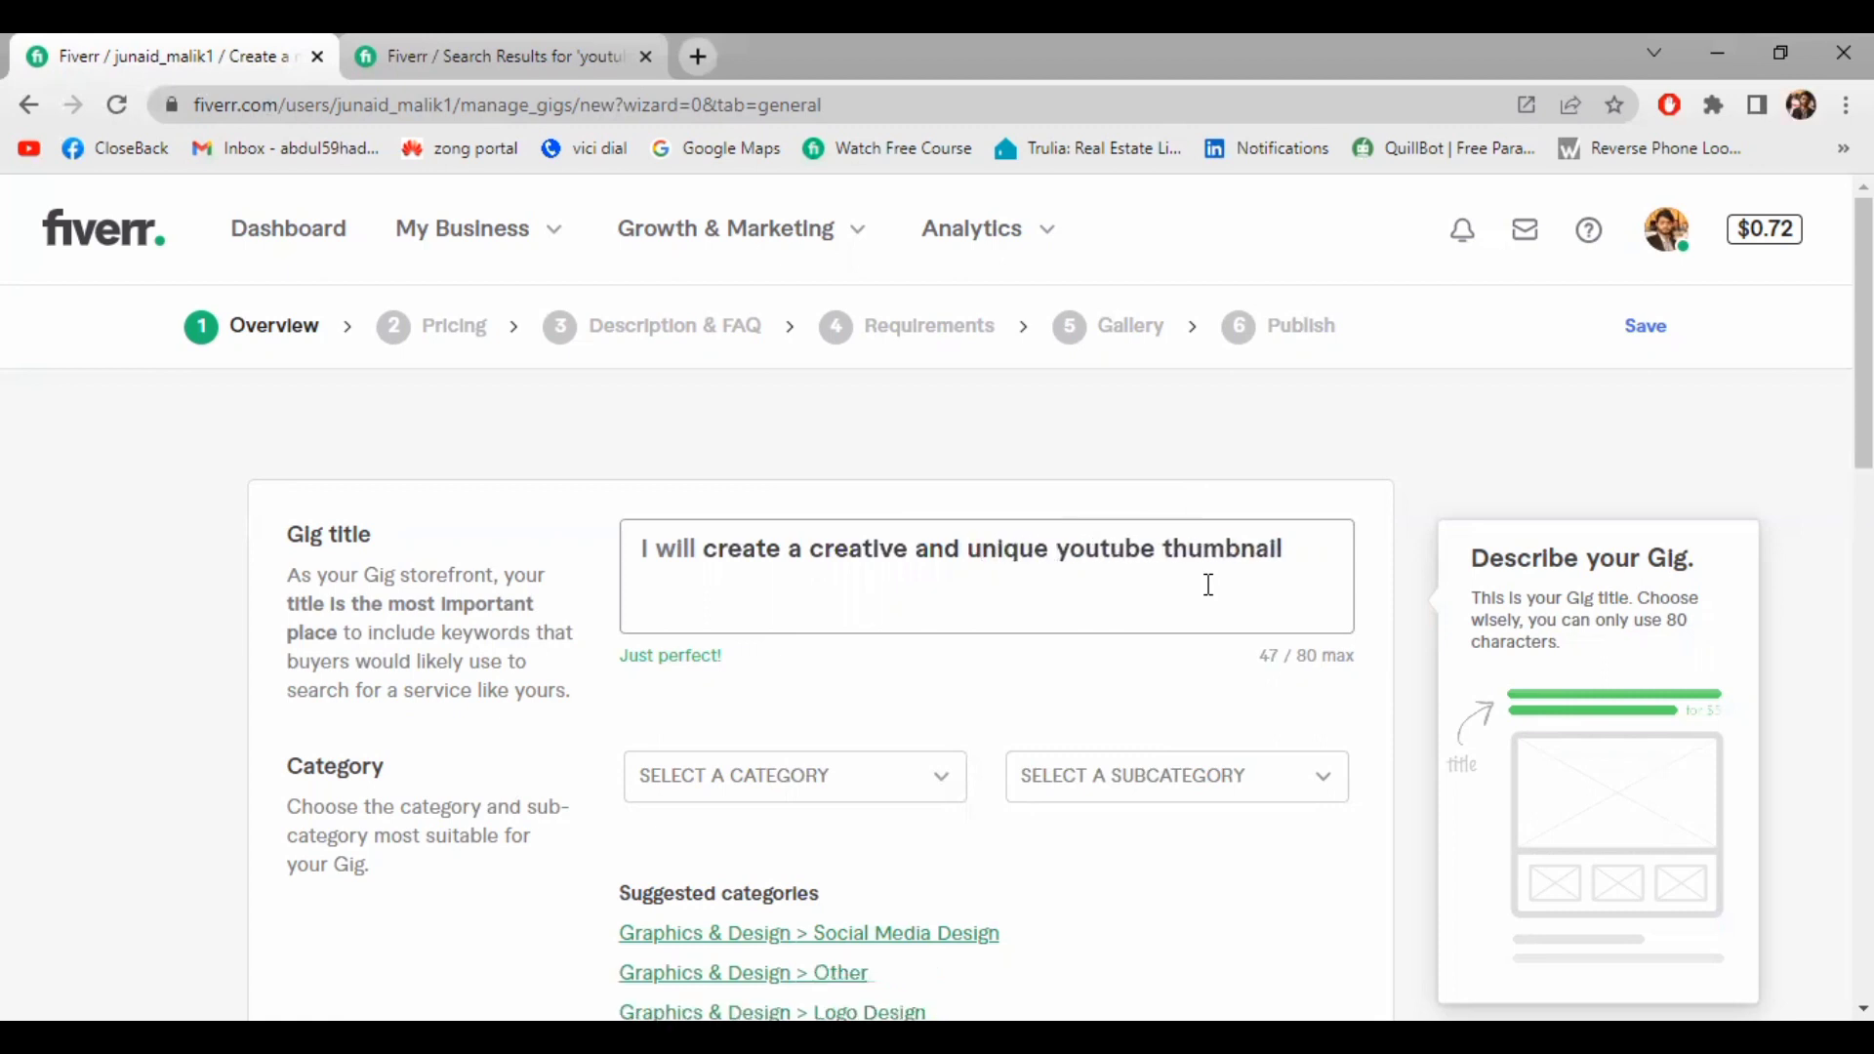
{"action": "type", "text": "outube thumbnail for you"}
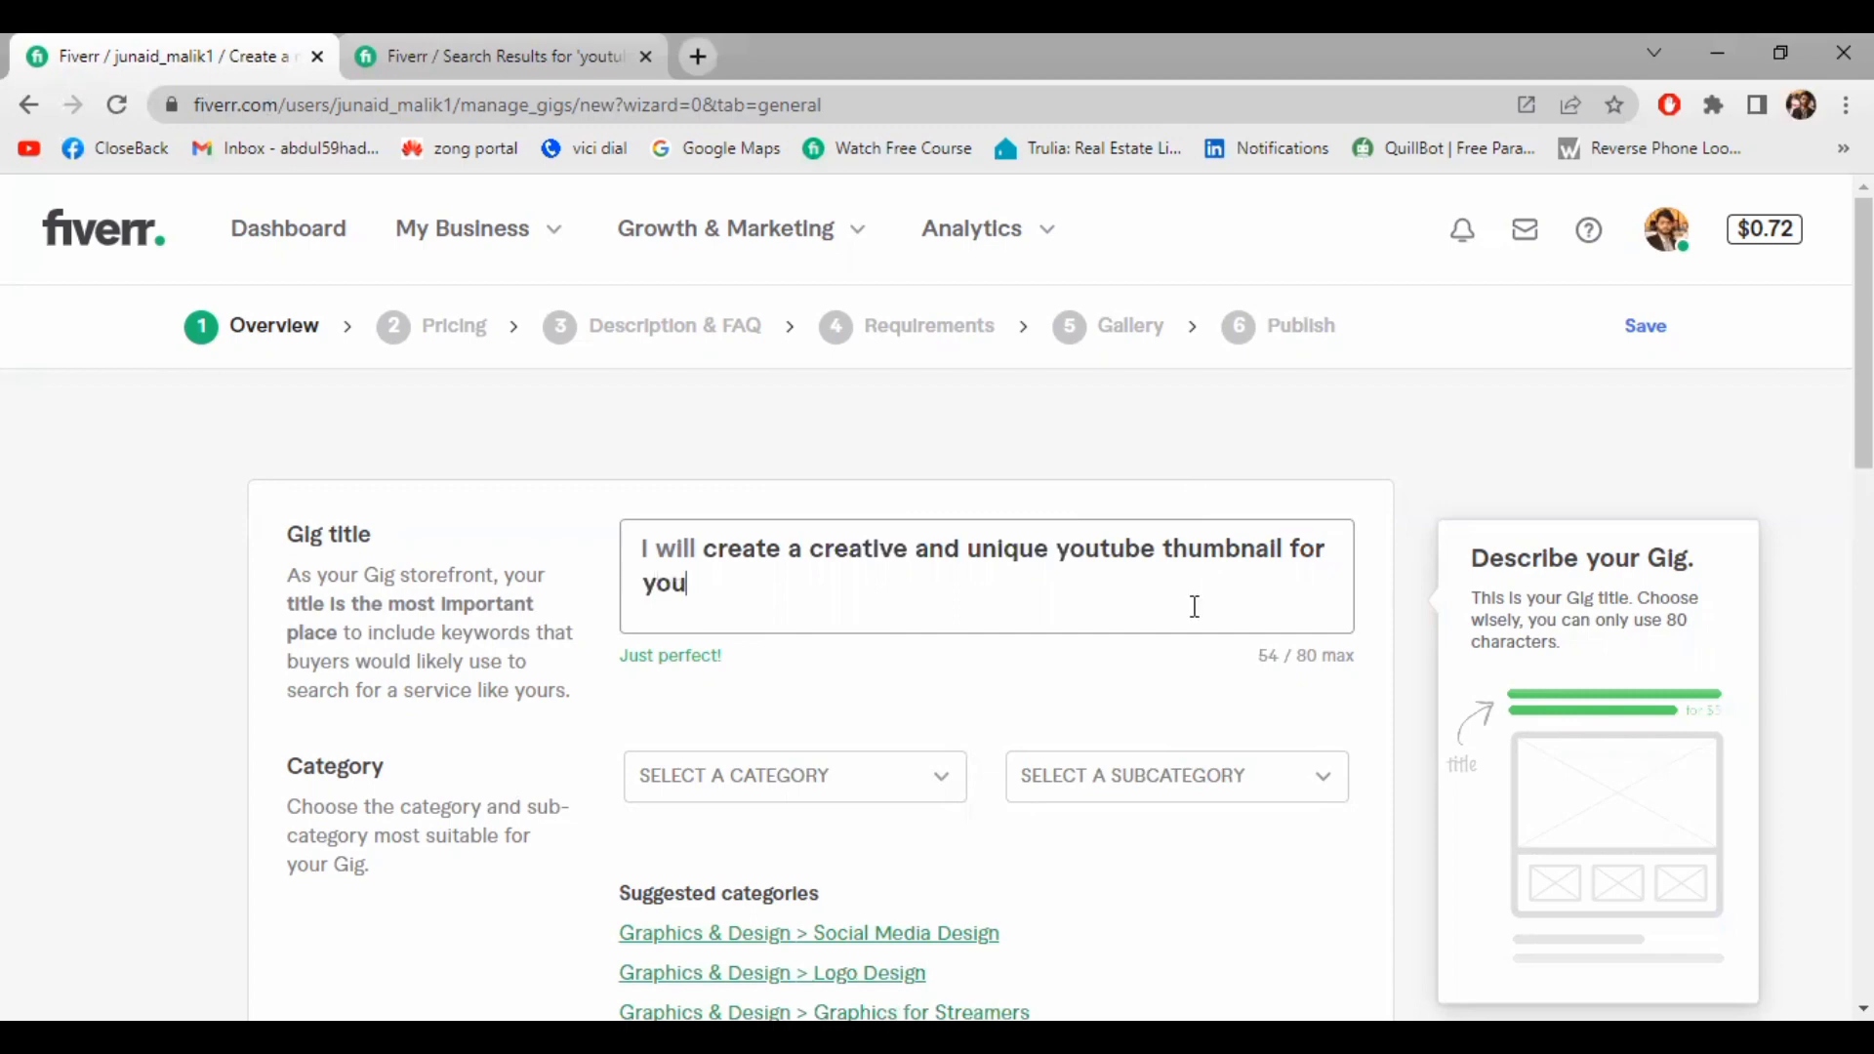
Insert "and facebook cover" after "youtube" in the gig title
{"action": "left_click", "coordinate": [872, 691]}
{"action": "type", "text": "and"}
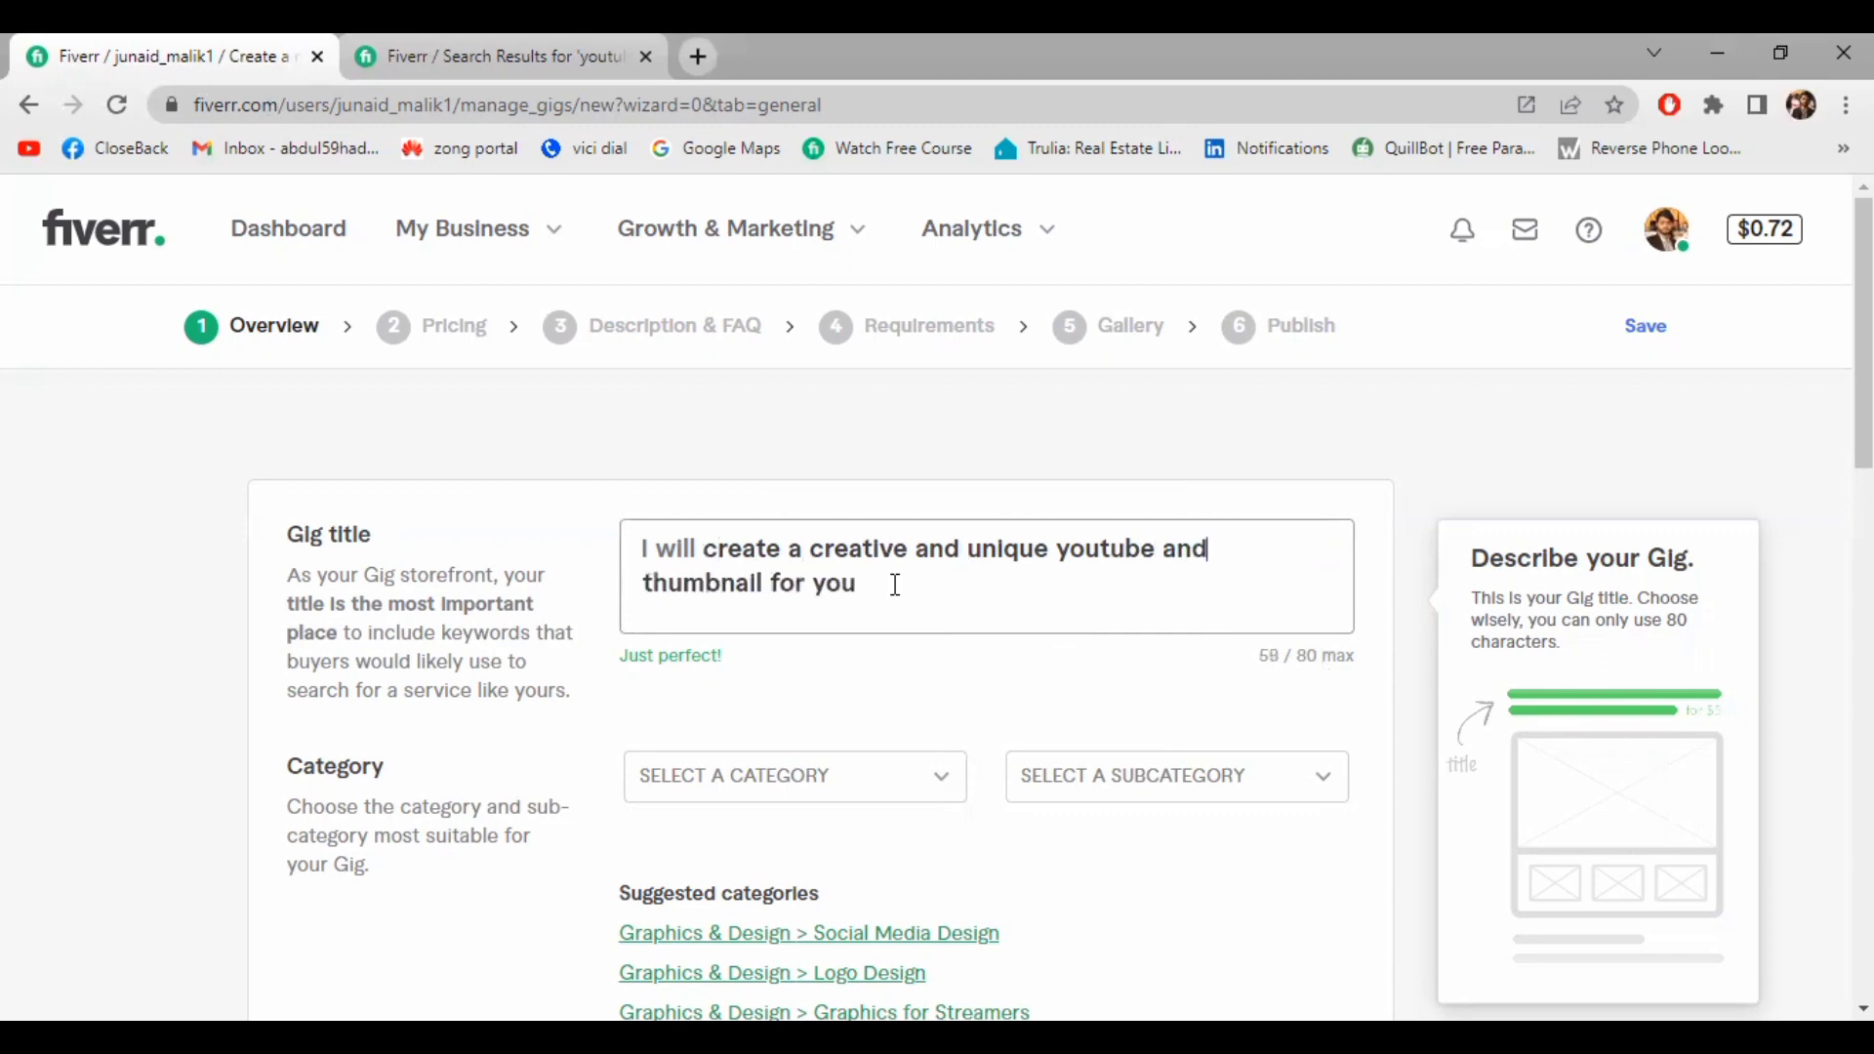
{"action": "type", "text": "fa"}
{"action": "key", "text": "BackSpace"}
{"action": "key", "text": "BackSpace"}
{"action": "key", "text": "BackSpace"}
{"action": "type", "text": "facebook"}
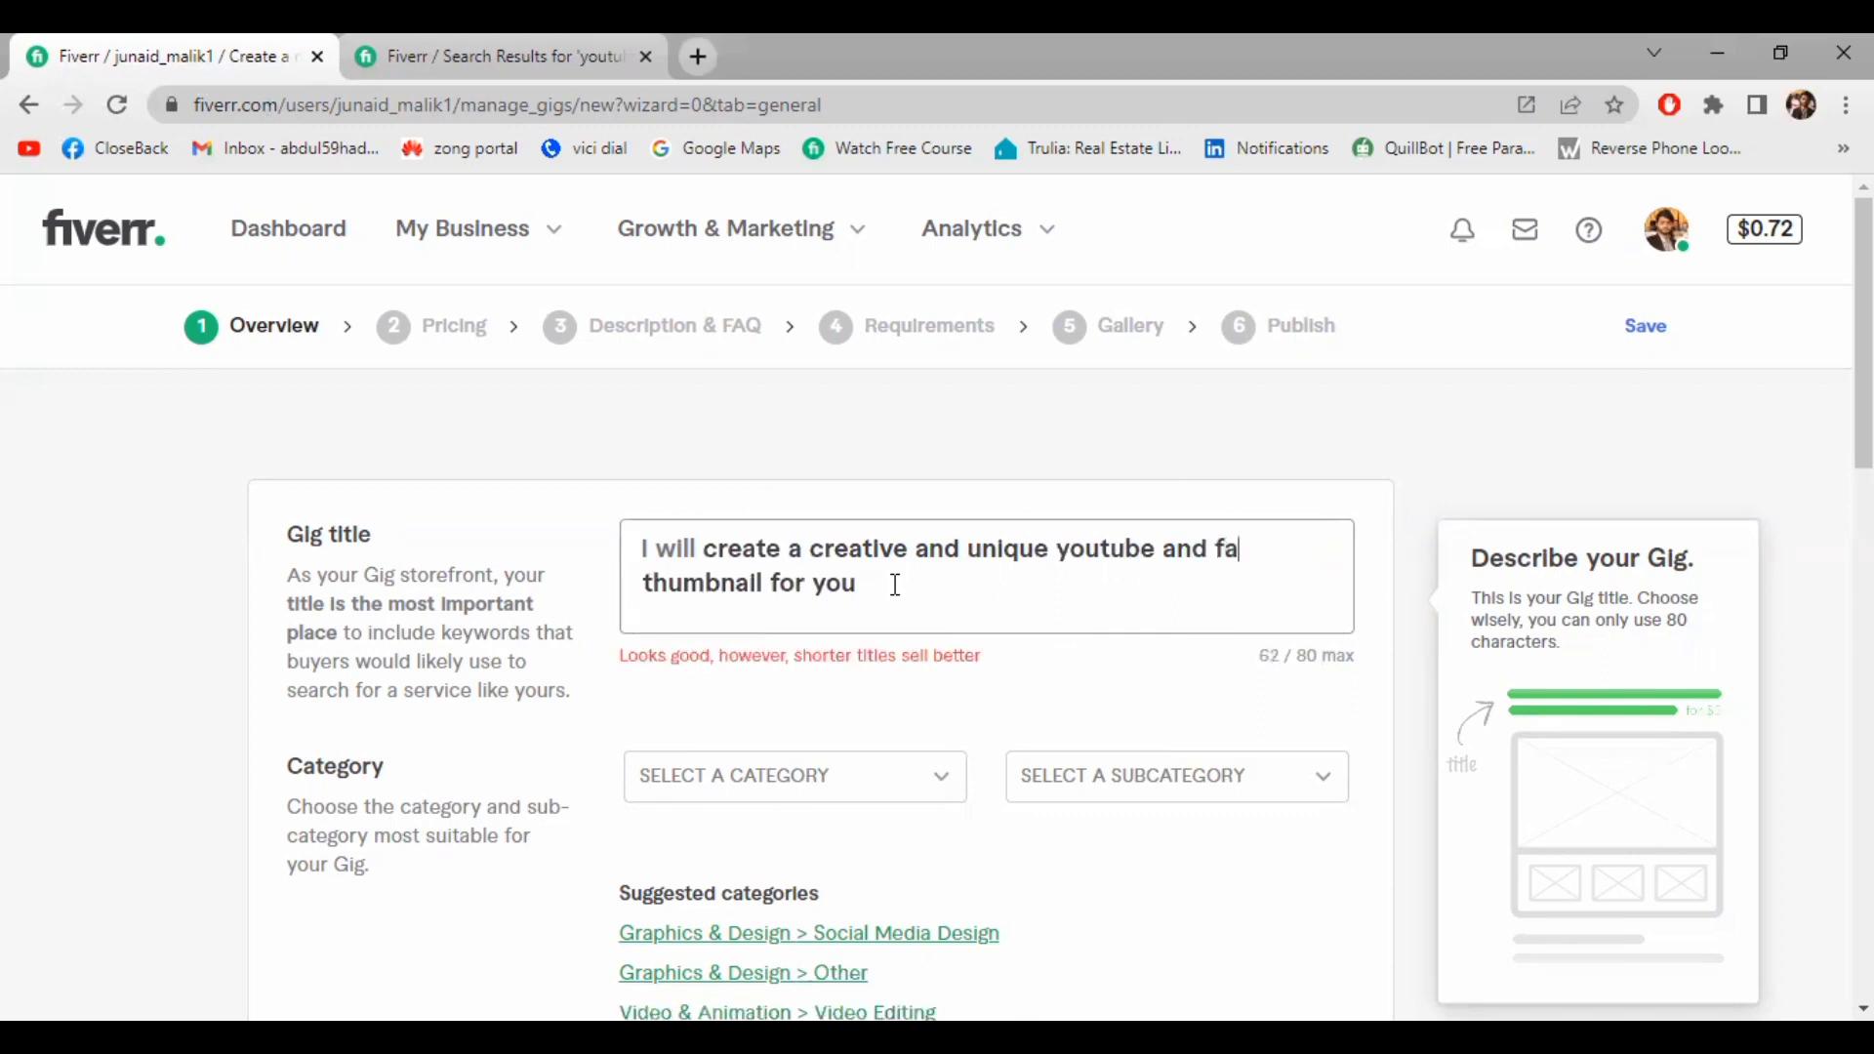
{"action": "type", "text": " cover"}
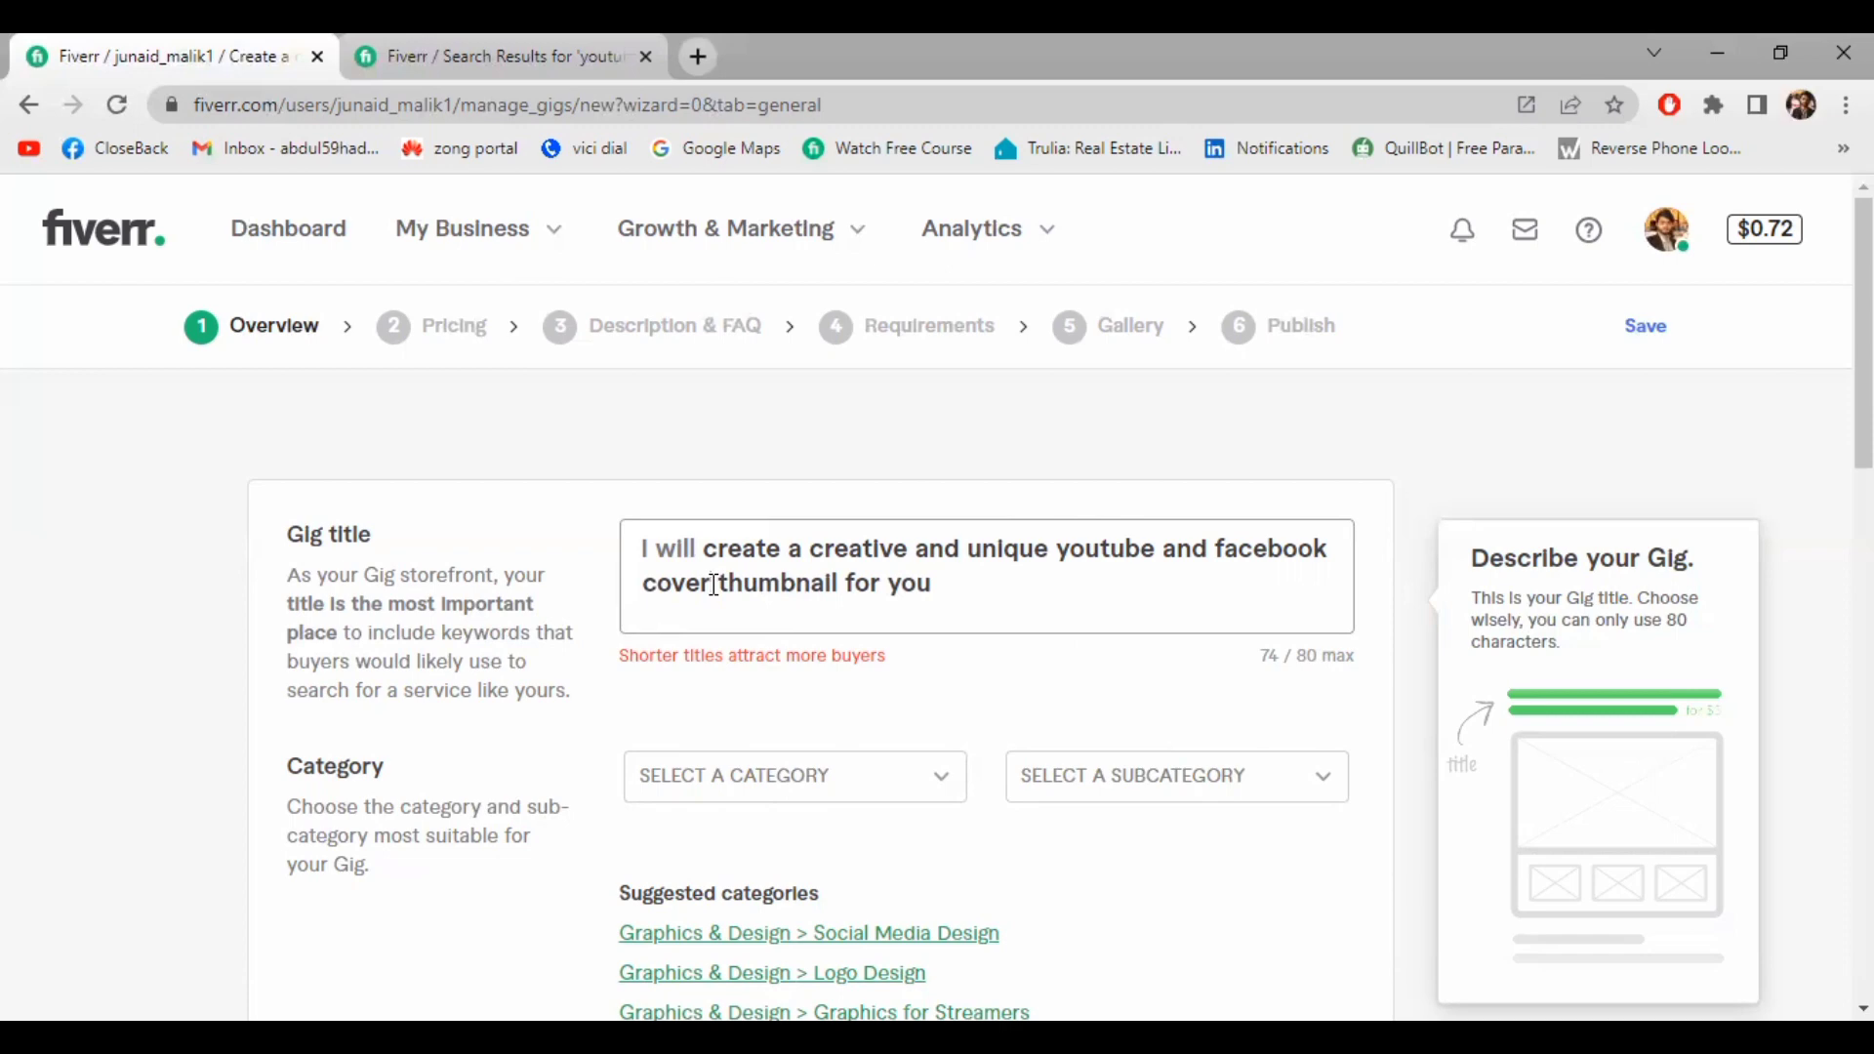
Shorten the gig title to "create a youtube thumbnail for you" by removing "creative and unique" and "and facebook cover"
{"action": "left_click_drag", "start_coordinate": [713, 585], "coordinate": [1047, 538]}
{"action": "left_click", "coordinate": [908, 551]}
{"action": "key", "text": "BackSpace"}
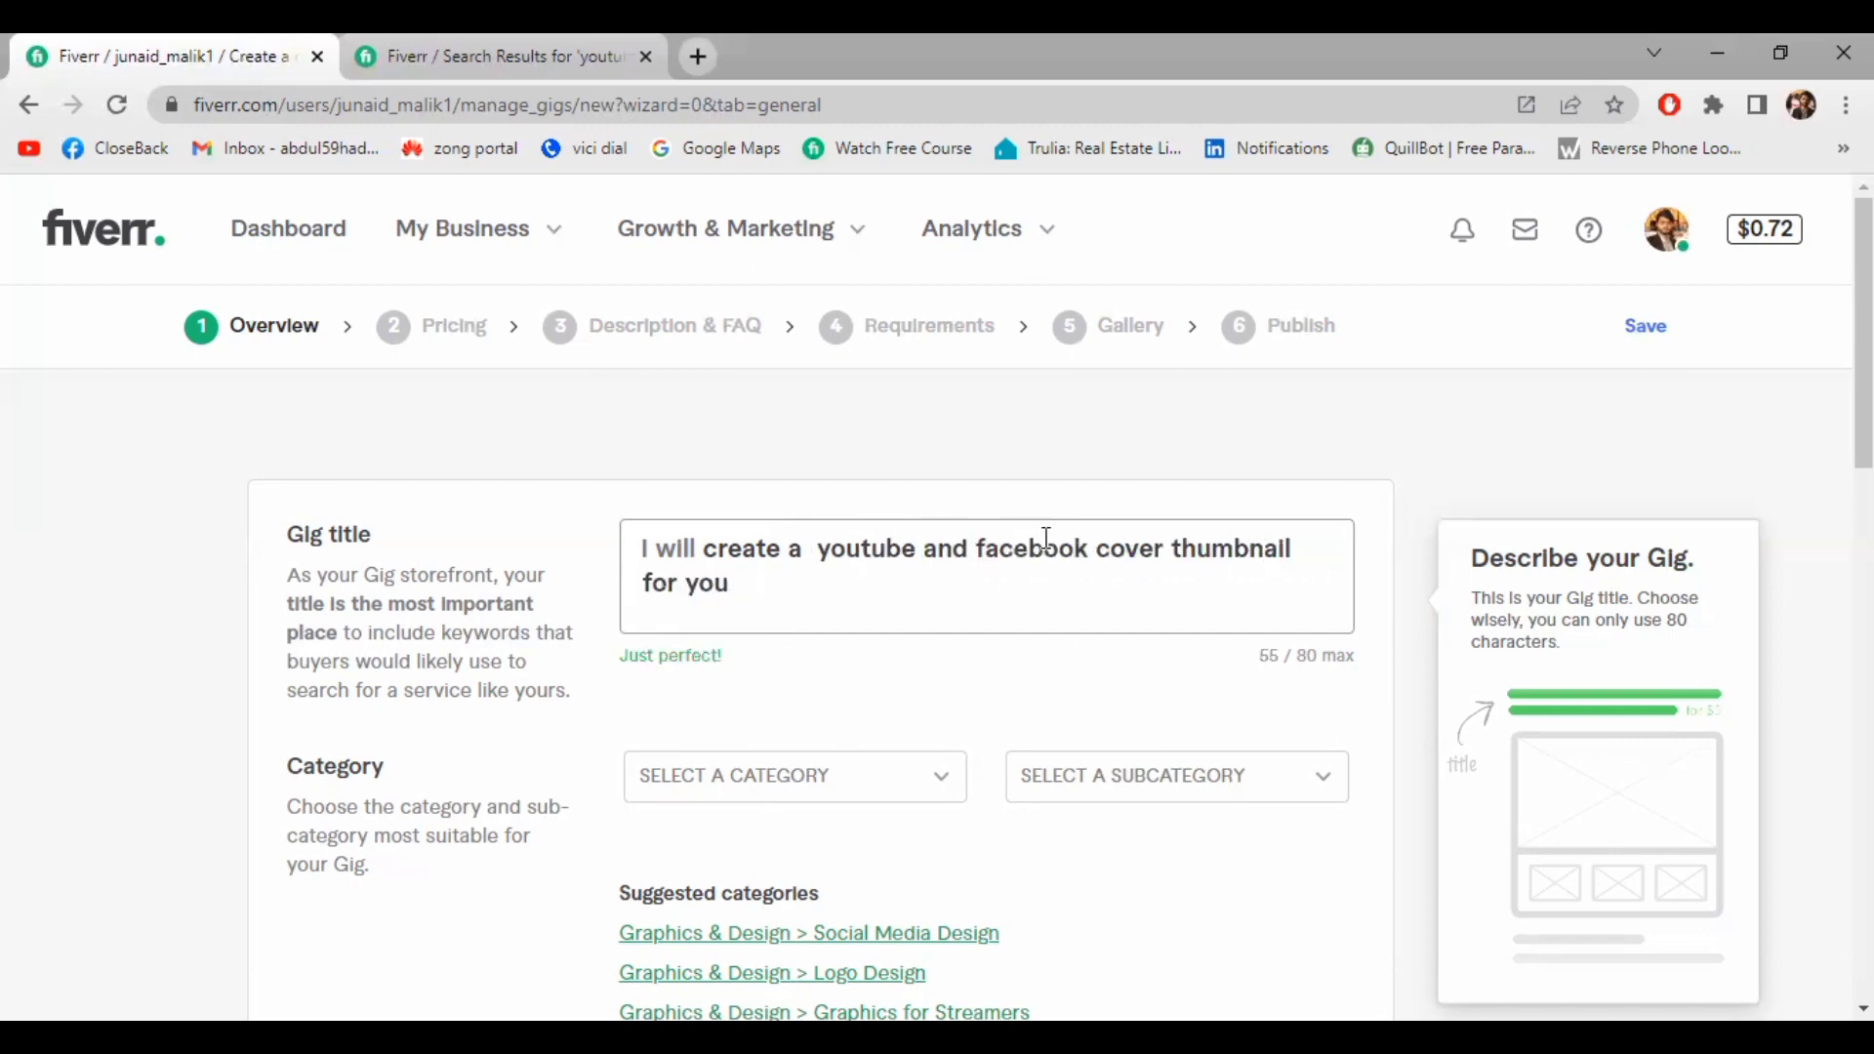
{"action": "key", "text": "BackSpace"}
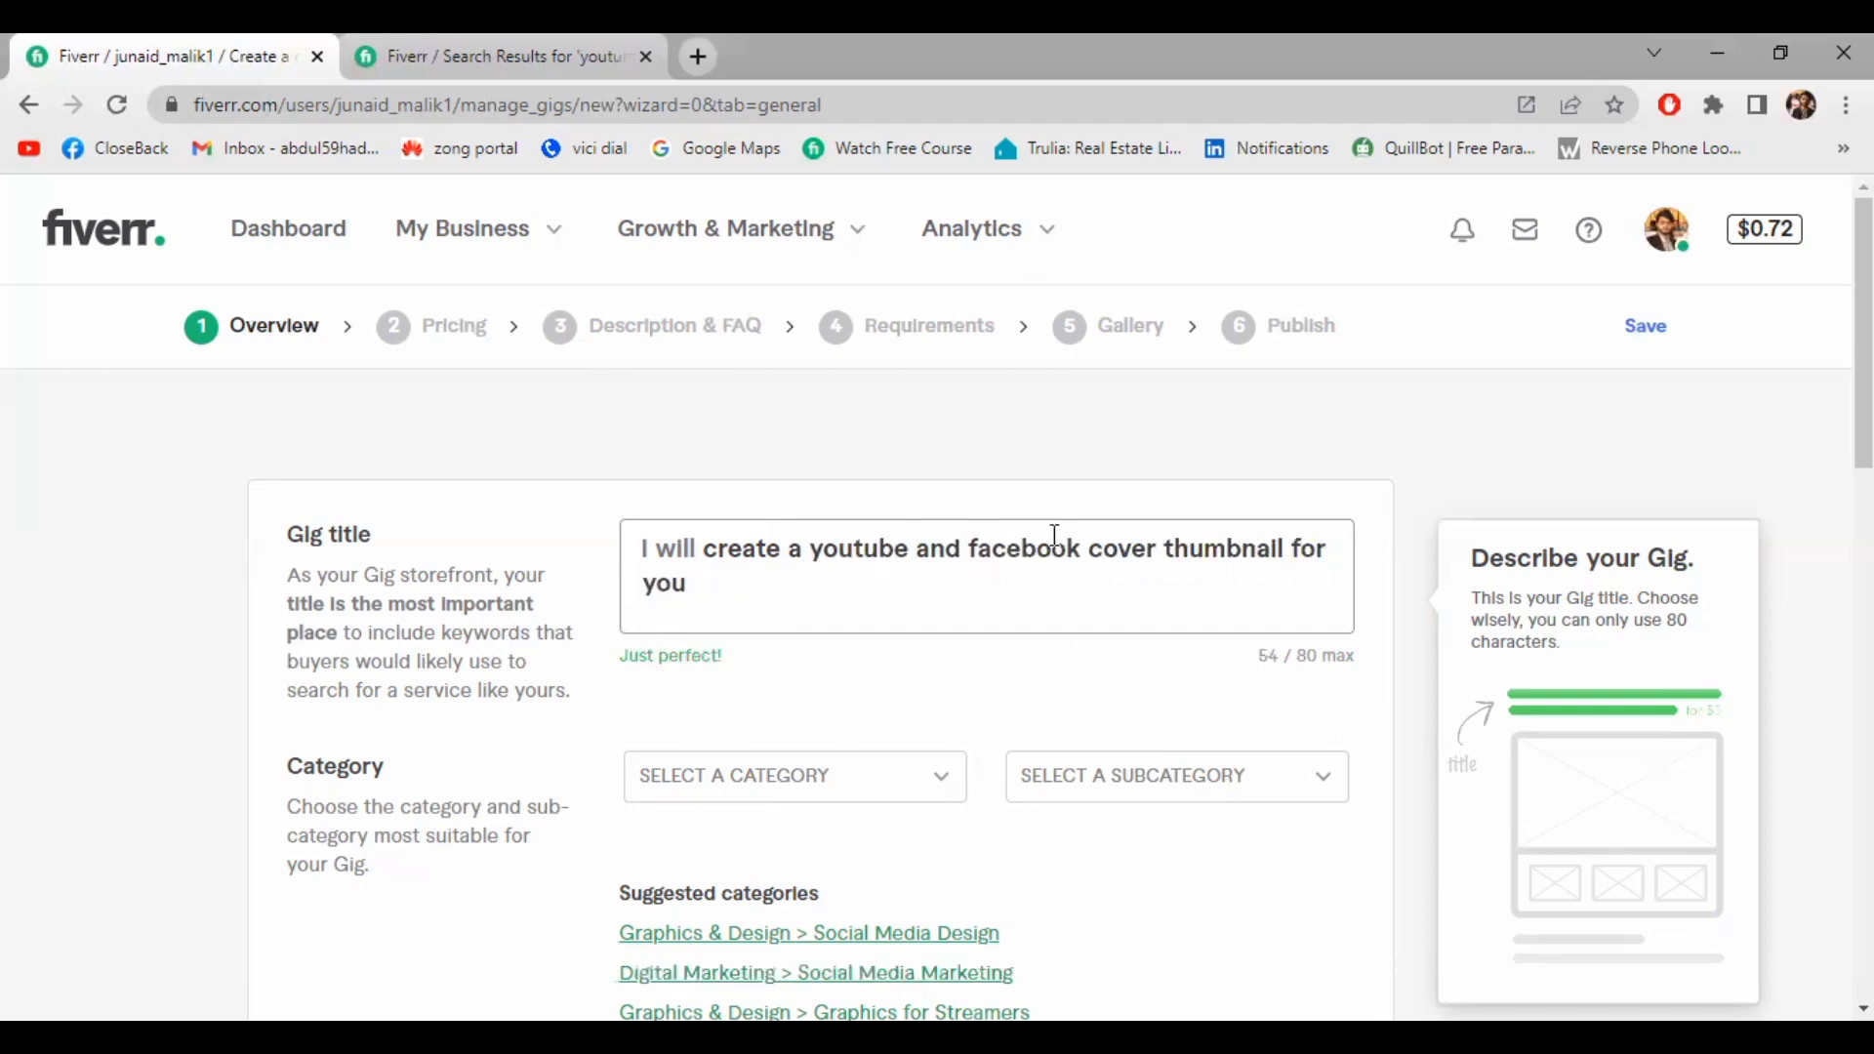
{"action": "left_click_drag", "start_coordinate": [922, 549], "coordinate": [1168, 552]}
{"action": "key", "text": "BackSpace"}
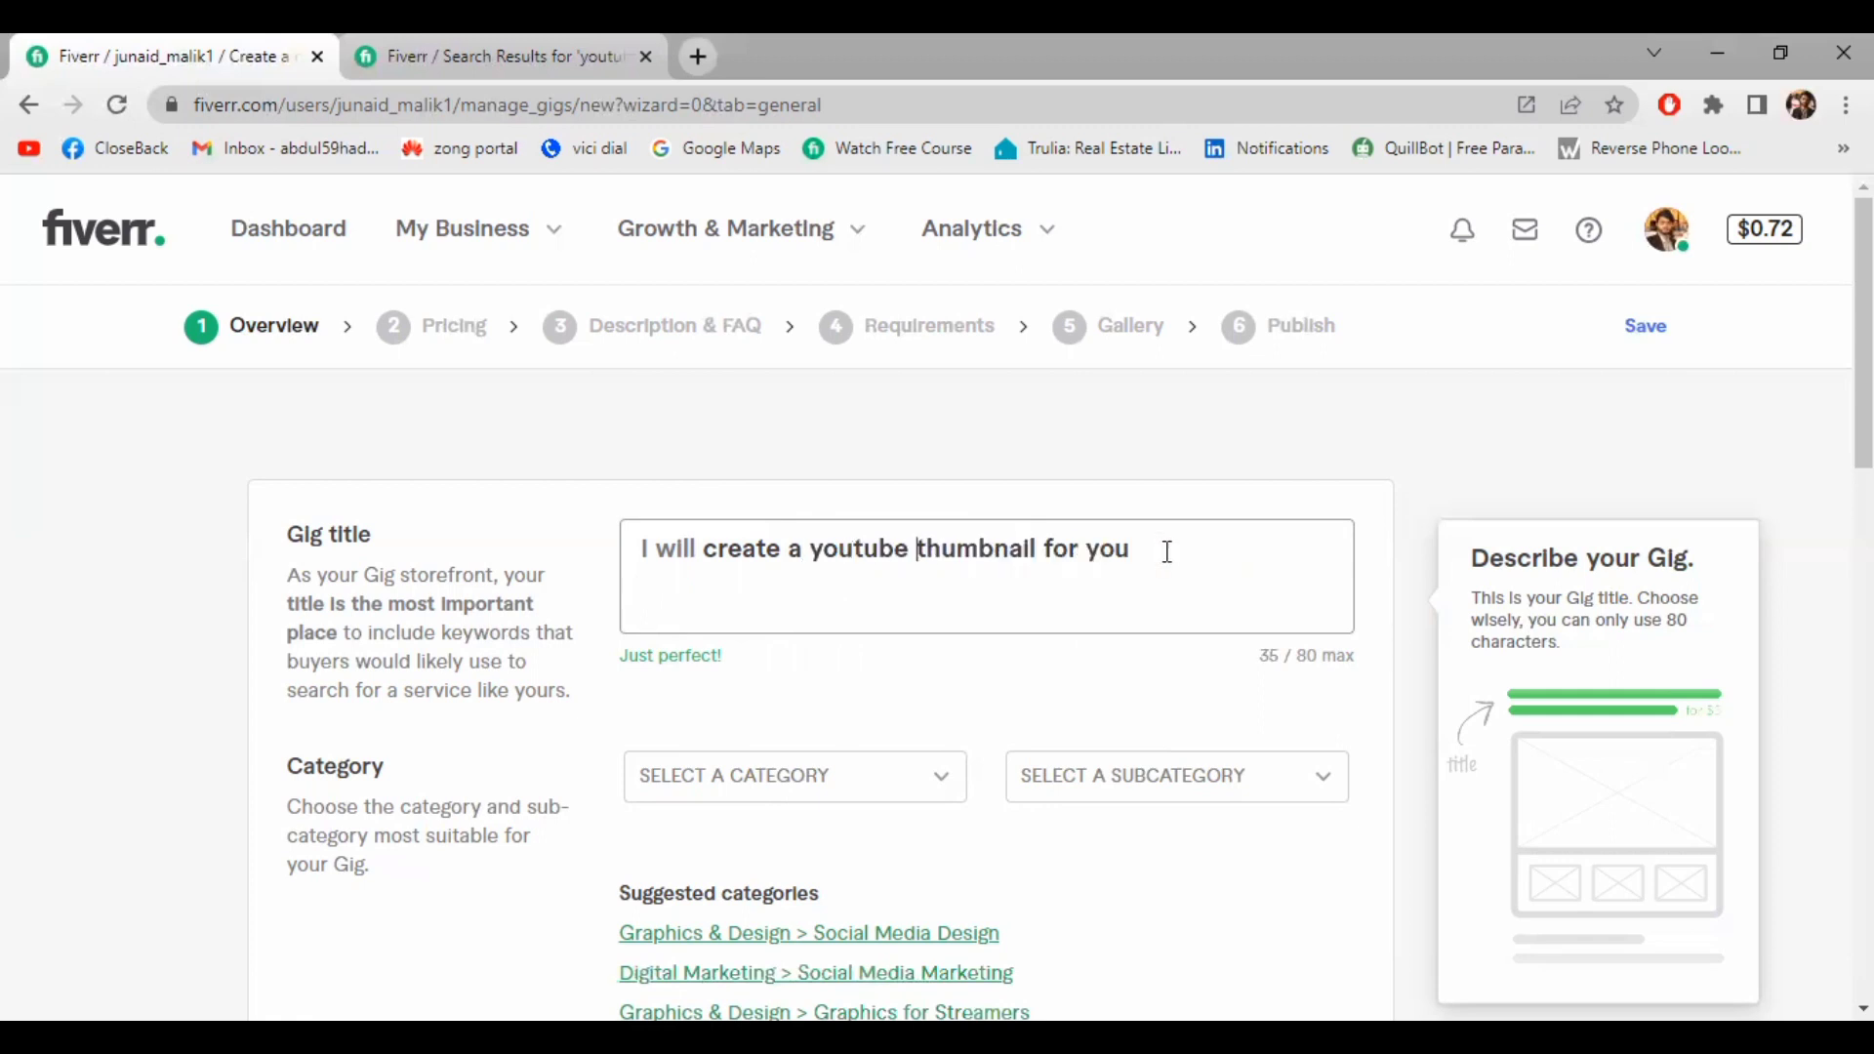
{"action": "left_click", "coordinate": [803, 664]}
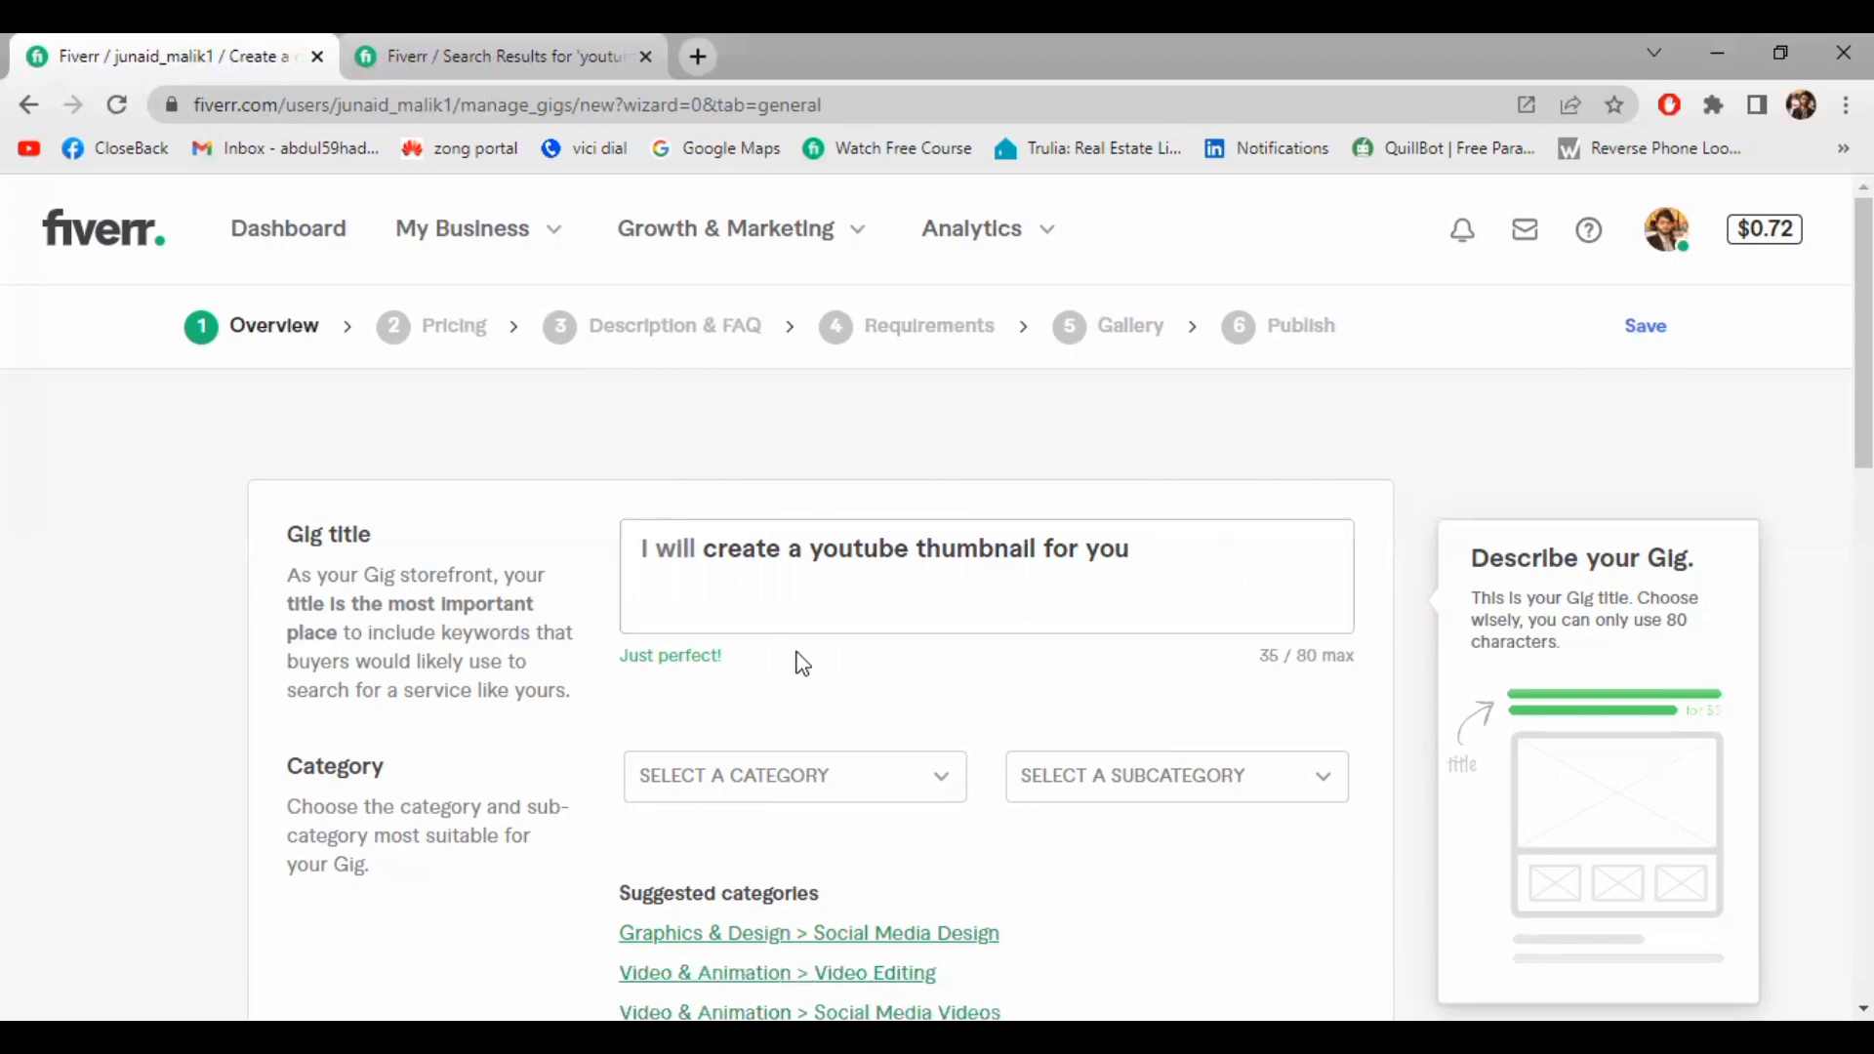
Set the gig's category to Graphics & Design with the suggested Social Media Design subcategory
{"action": "scroll", "coordinate": [730, 673], "scroll_direction": "down", "scroll_amount": 2}
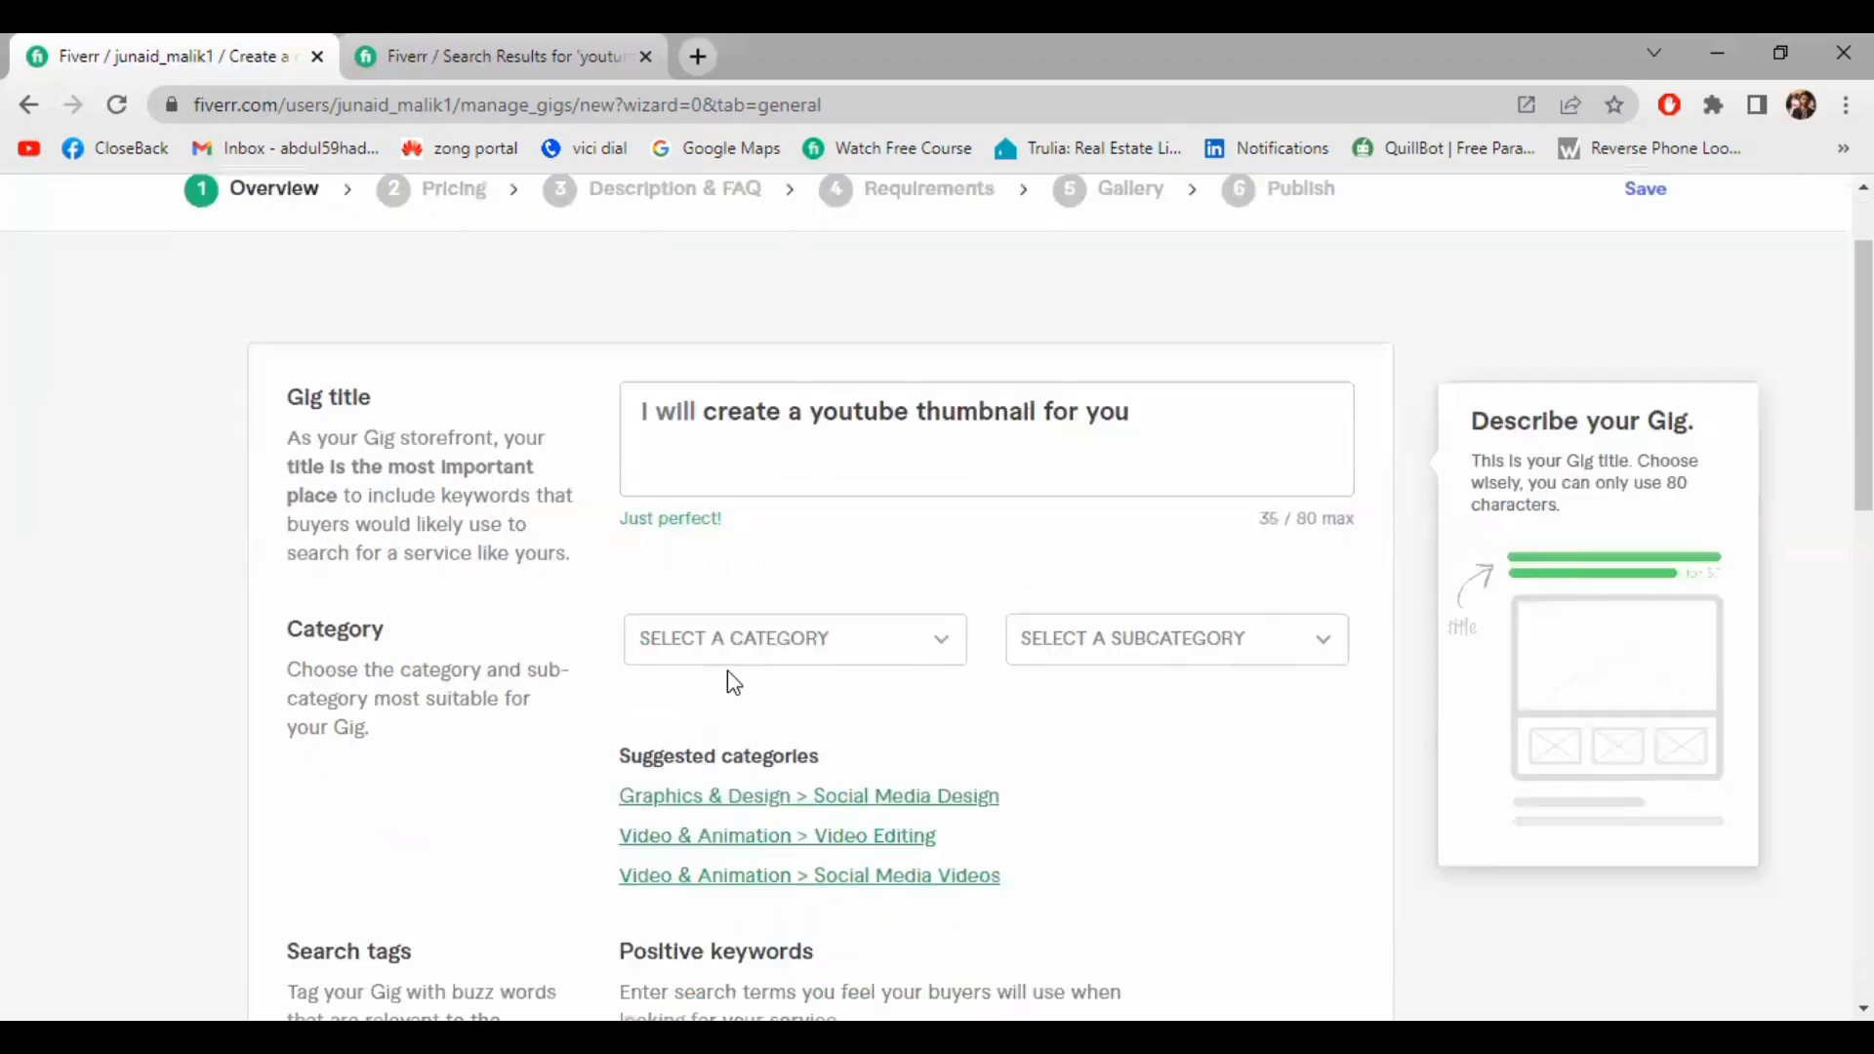
{"action": "scroll", "coordinate": [751, 488], "scroll_direction": "down", "scroll_amount": 3}
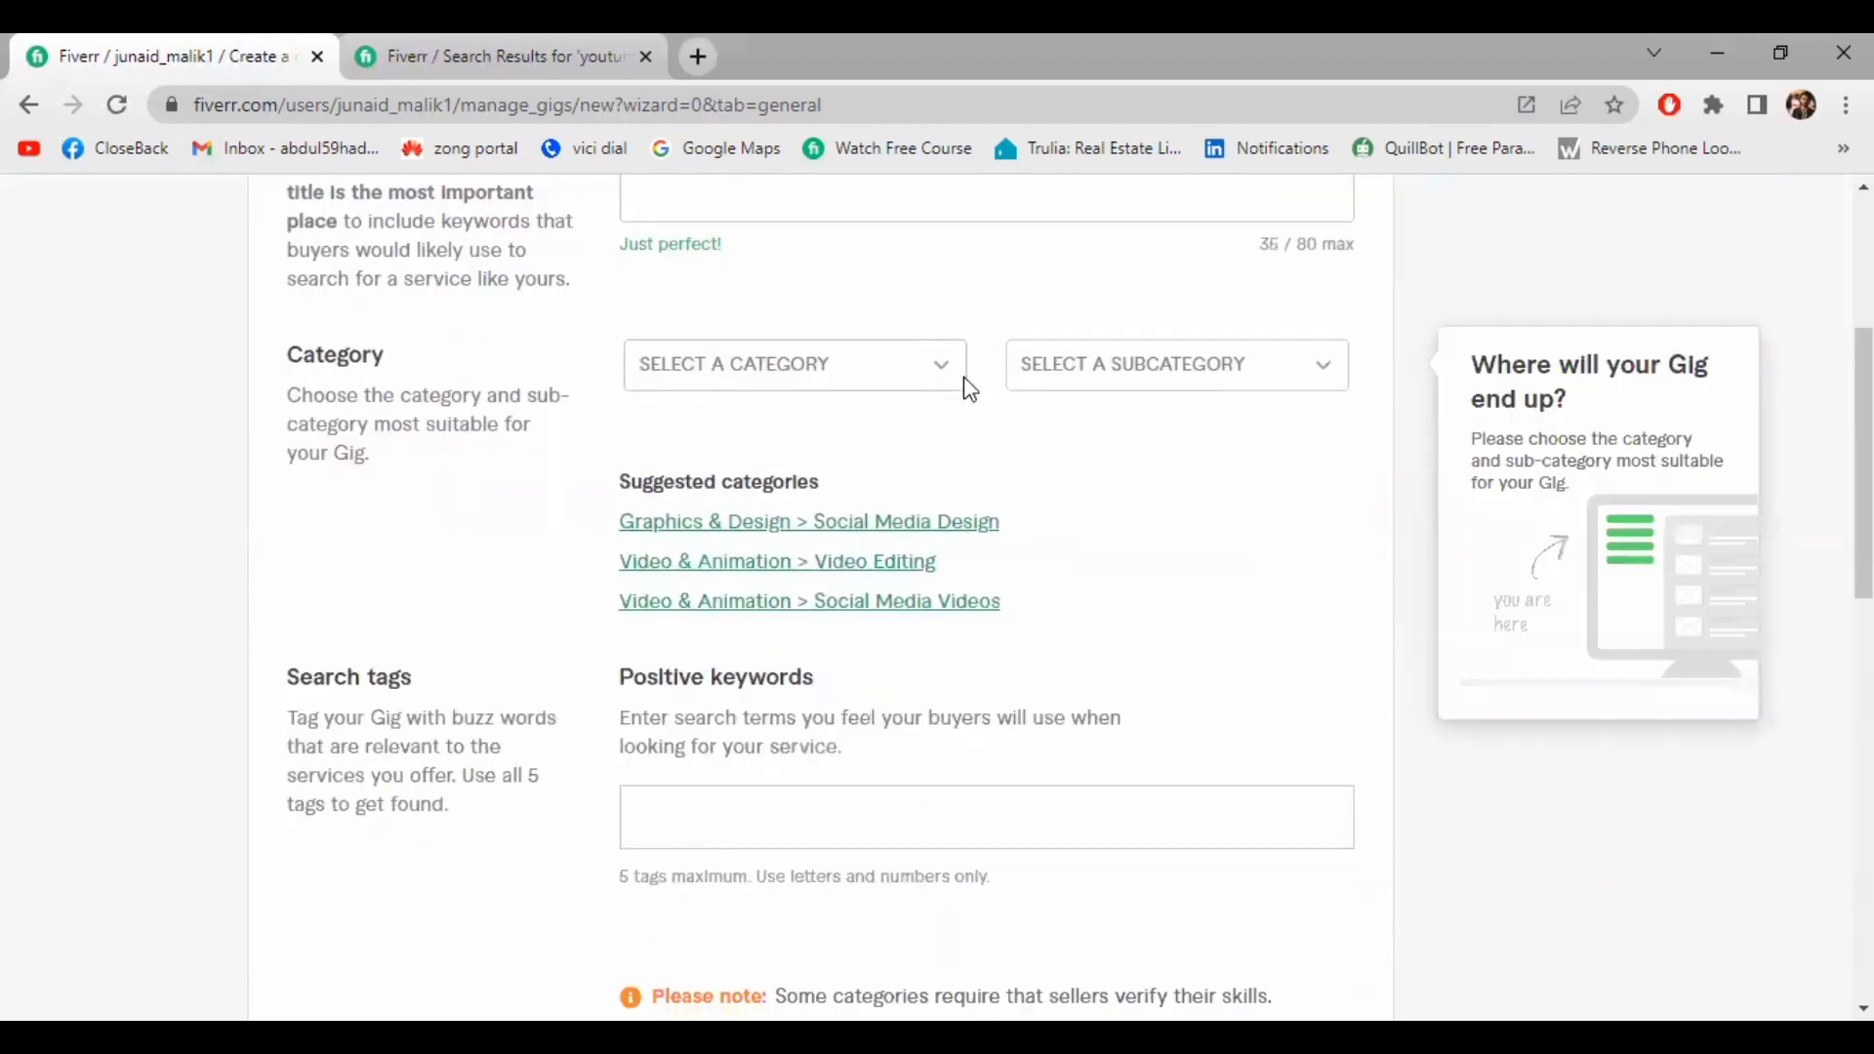
{"action": "left_click", "coordinate": [915, 390]}
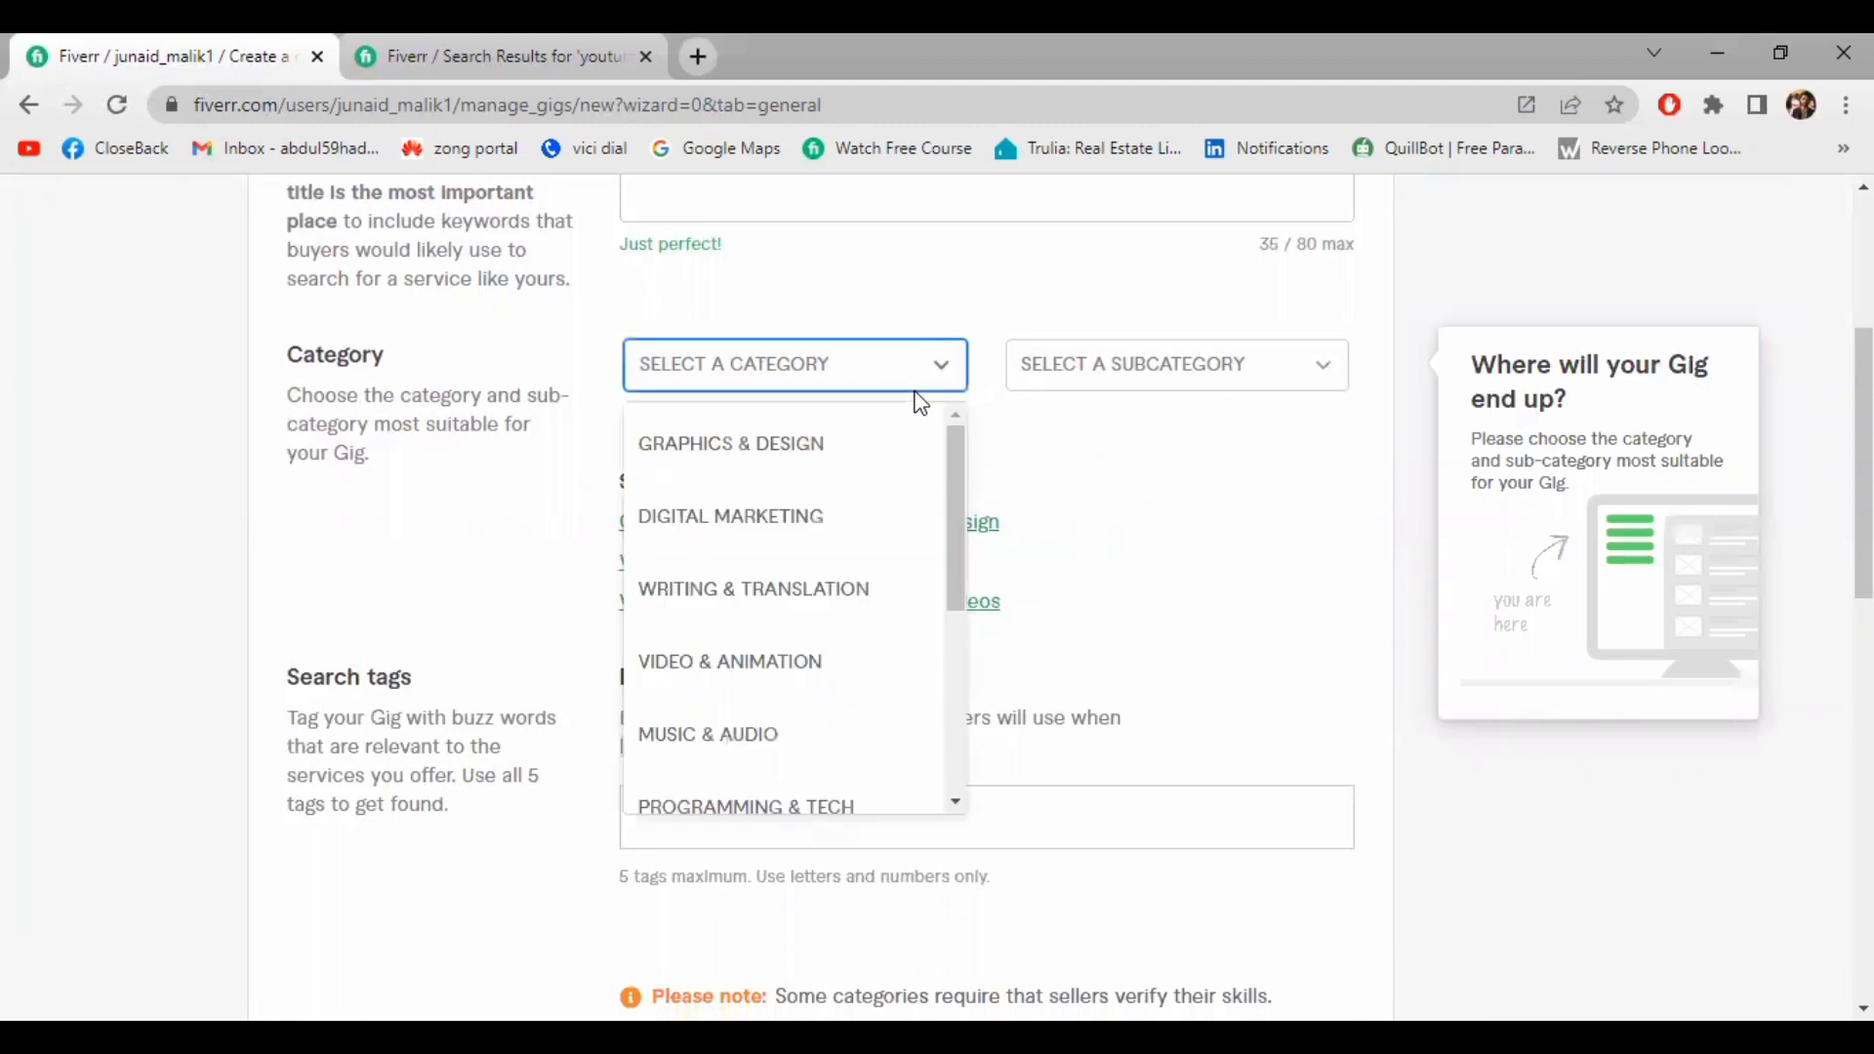
{"action": "left_click", "coordinate": [1130, 389]}
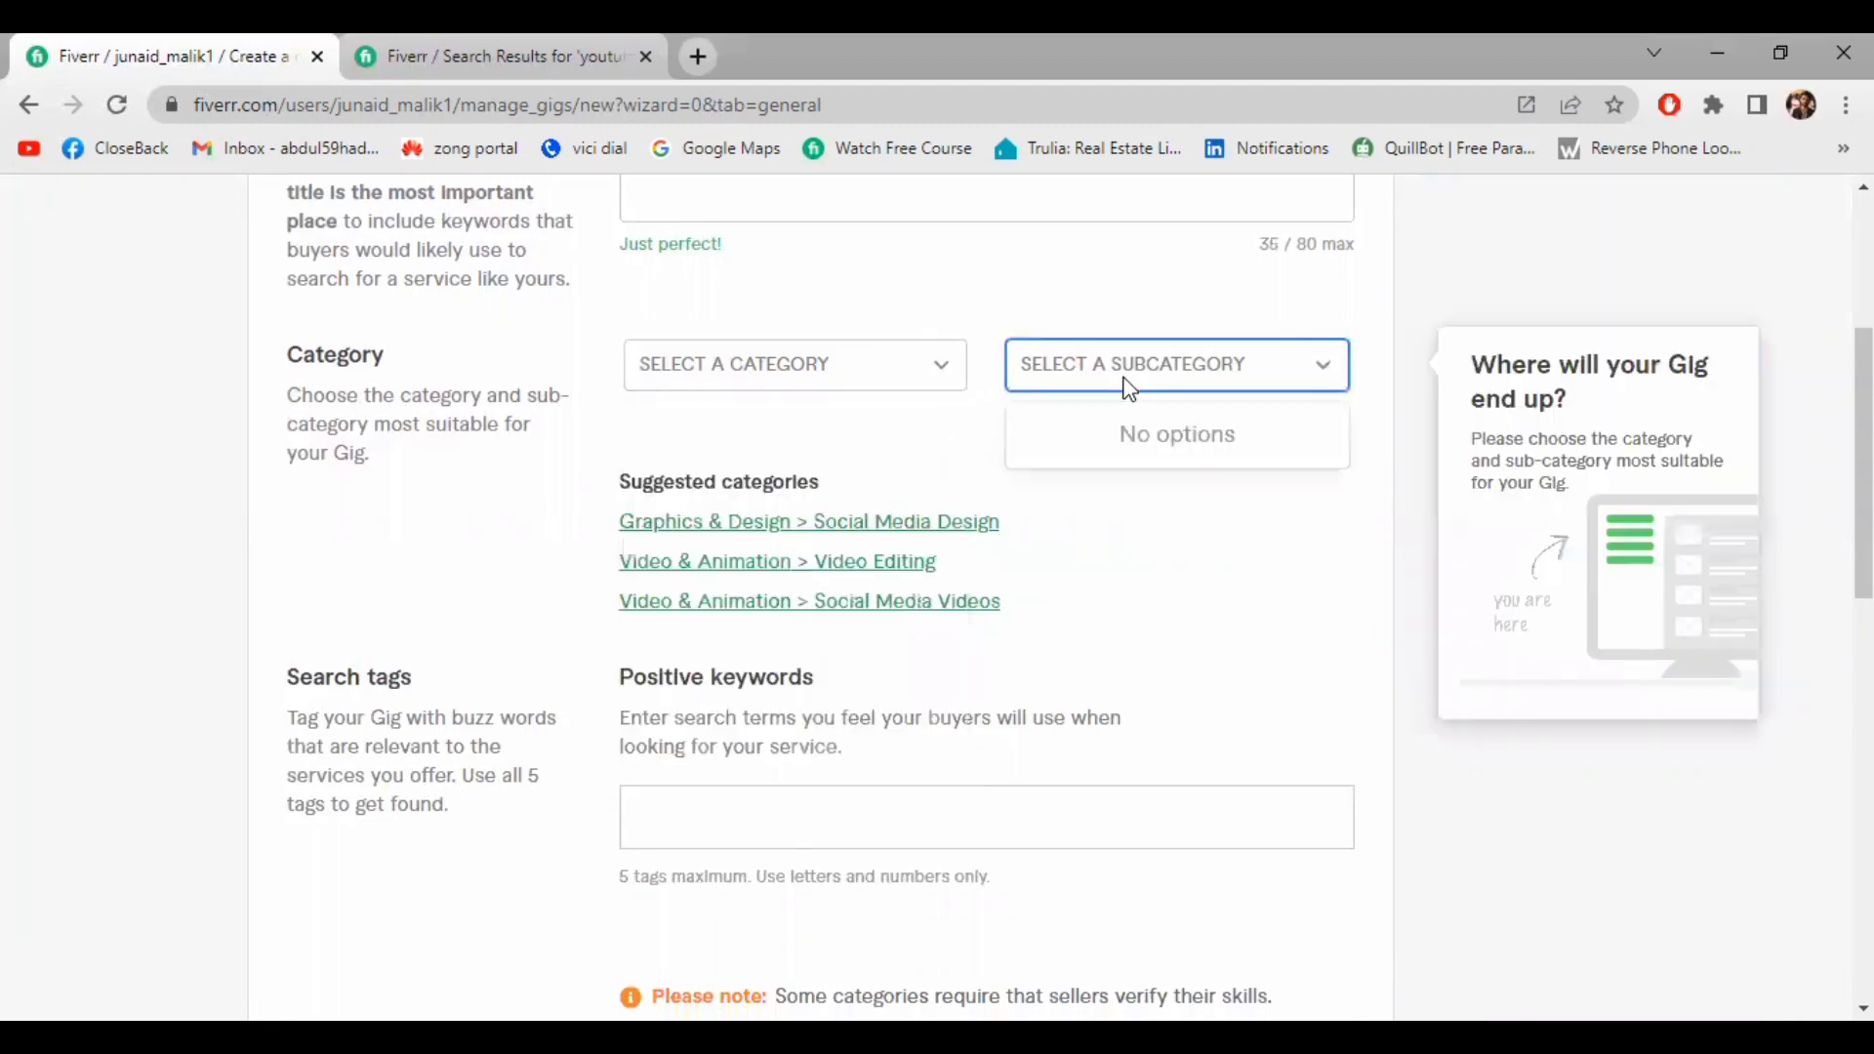
{"action": "left_click", "coordinate": [953, 436]}
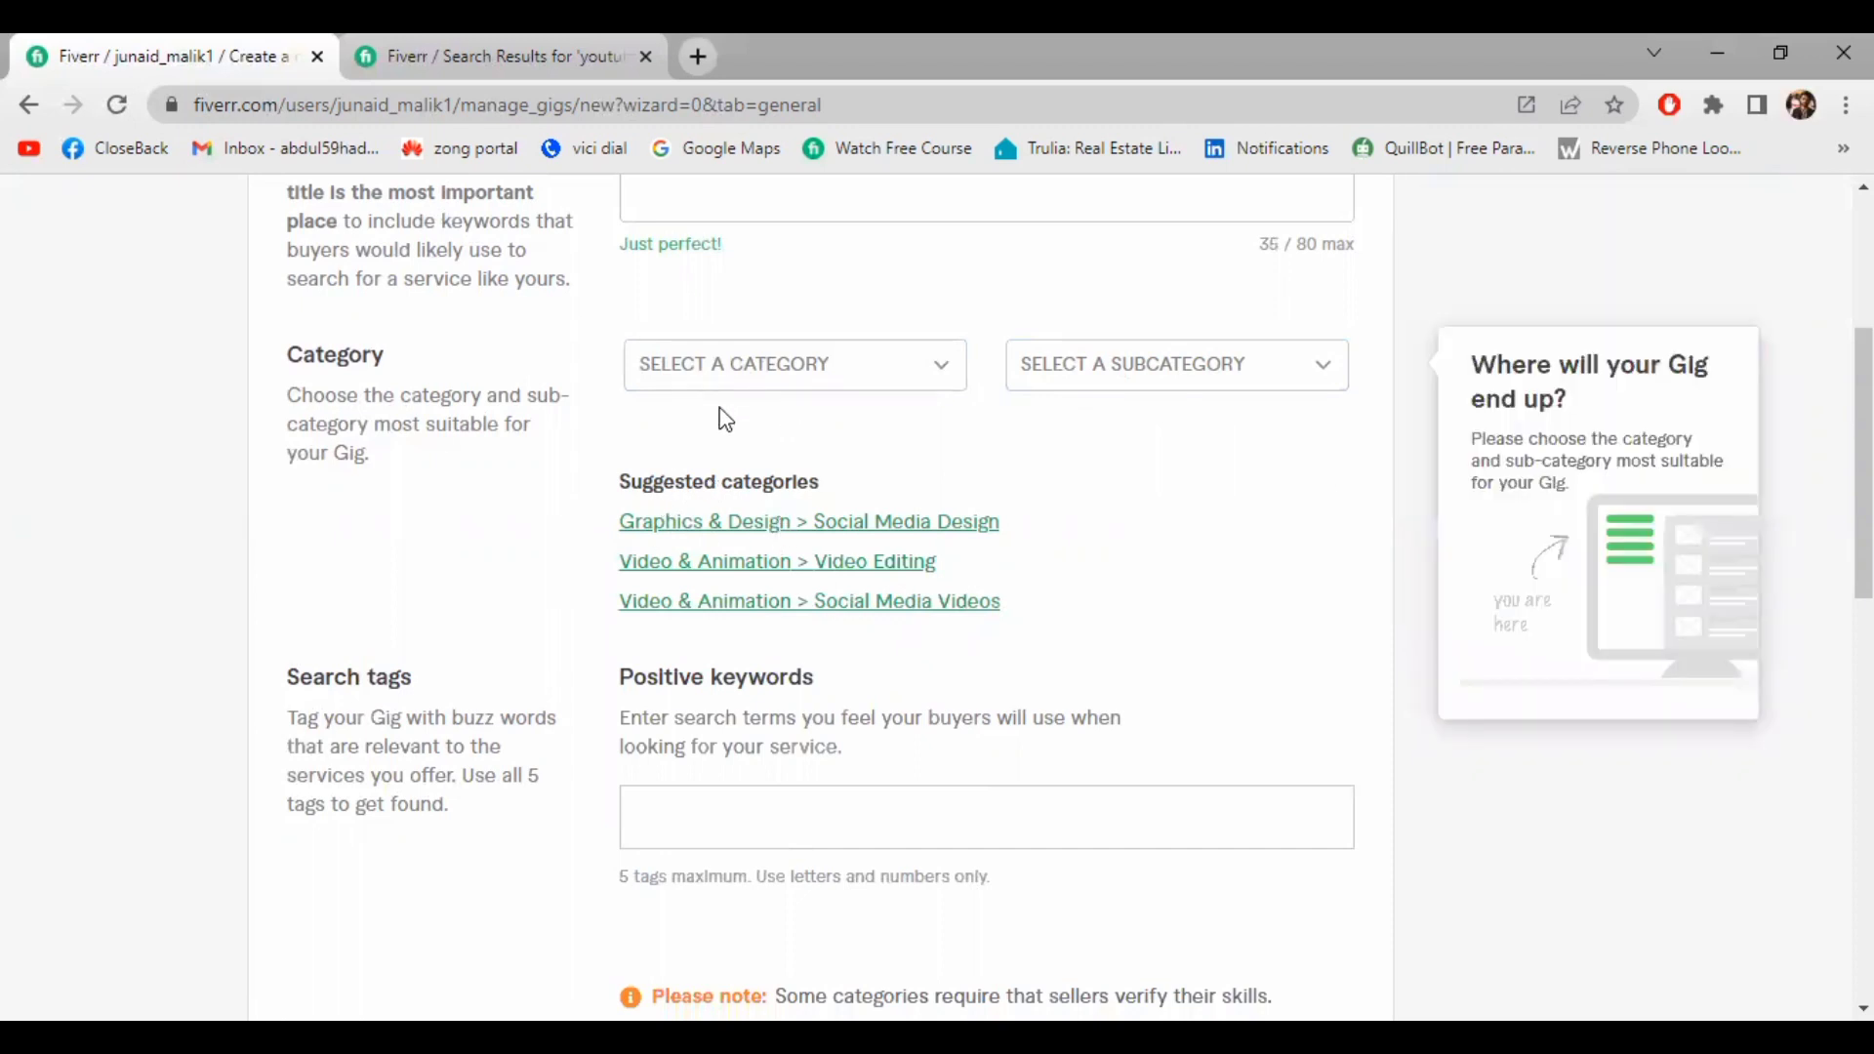
{"action": "left_click", "coordinate": [729, 524]}
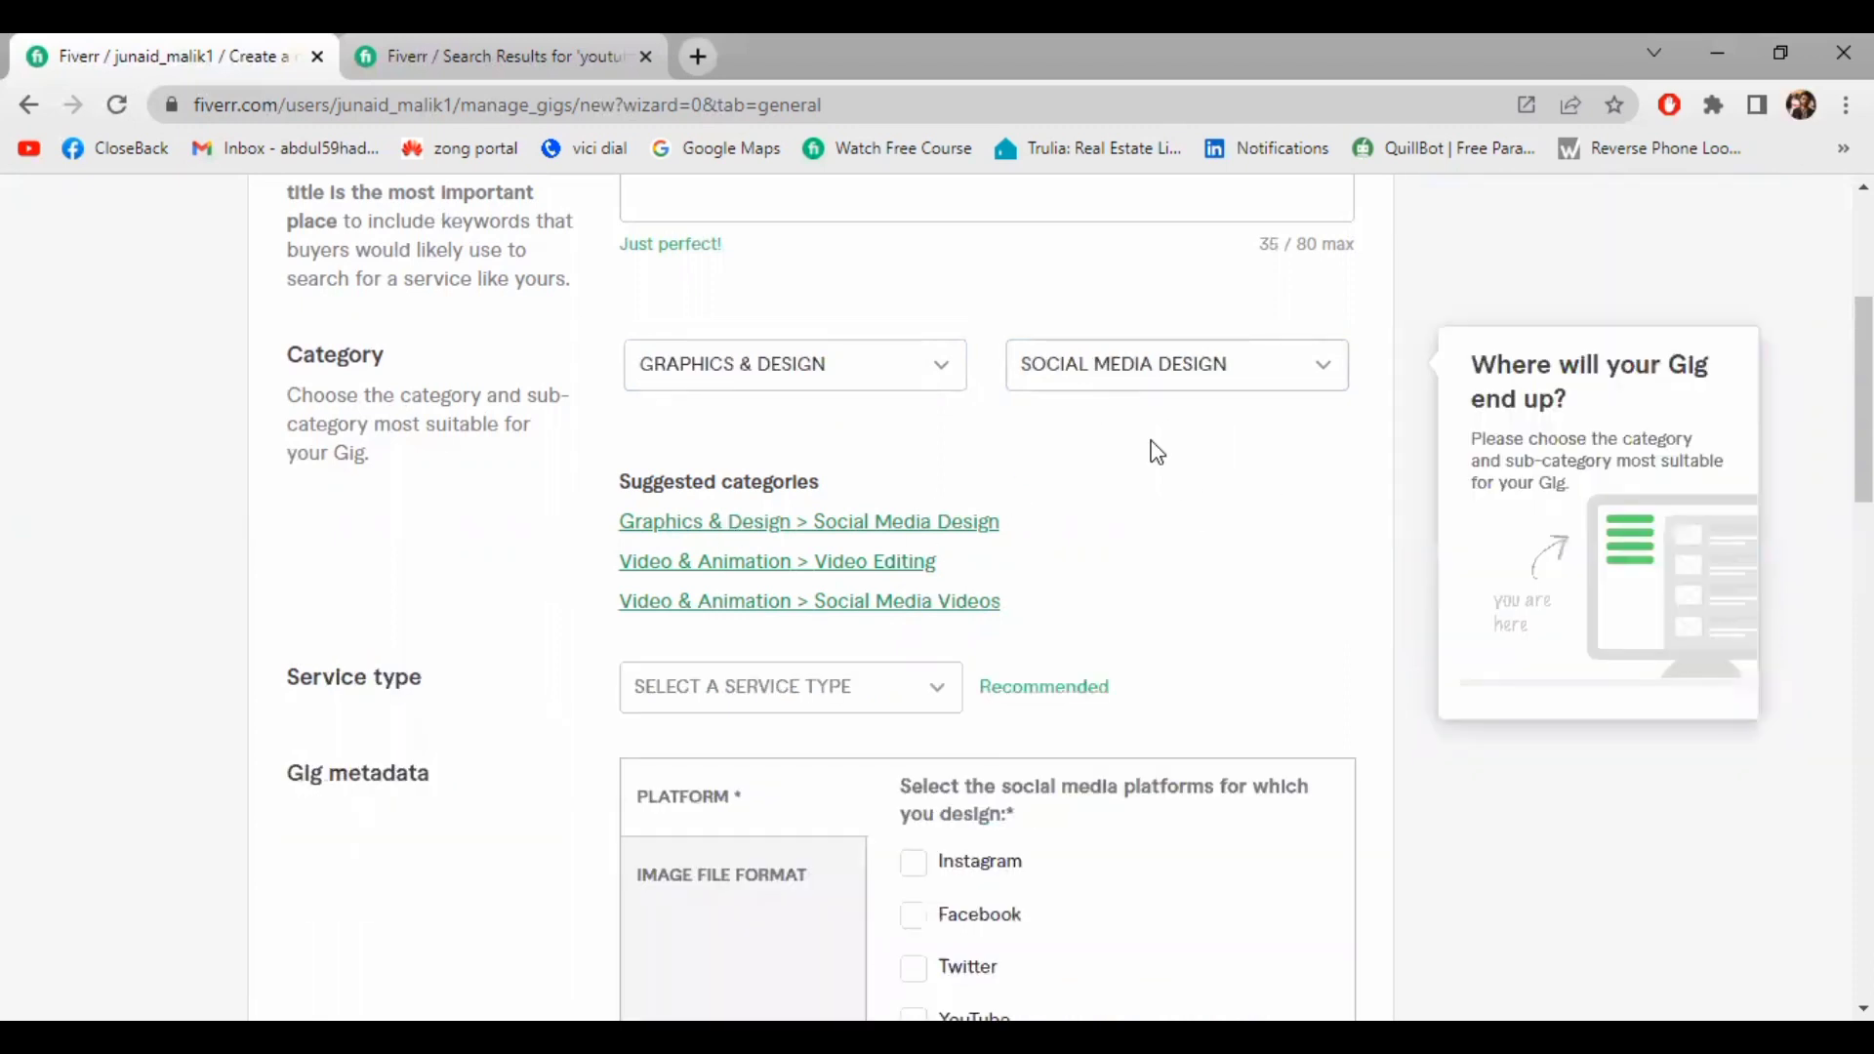
Set the service type to Thumbnails Design and choose Social Media and eCommerce as the platform types
{"action": "scroll", "coordinate": [1132, 524], "scroll_direction": "down", "scroll_amount": 1}
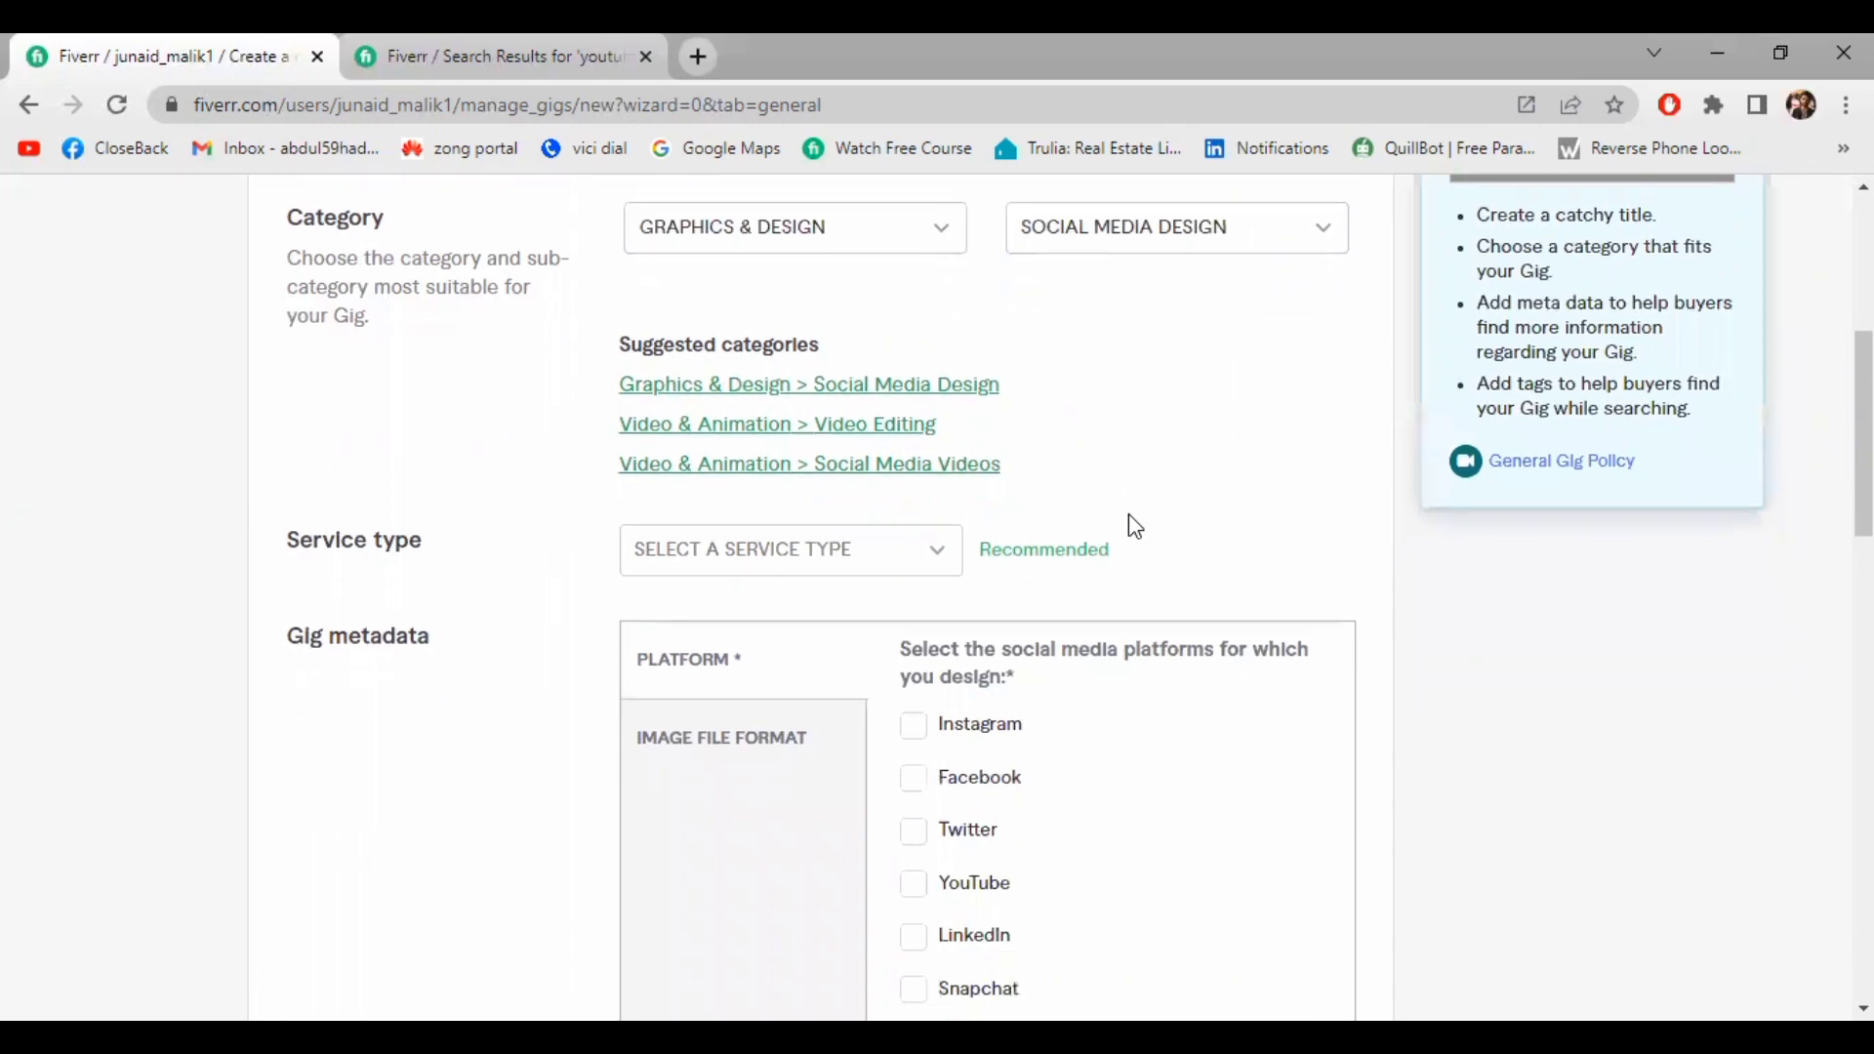
{"action": "left_click", "coordinate": [742, 552]}
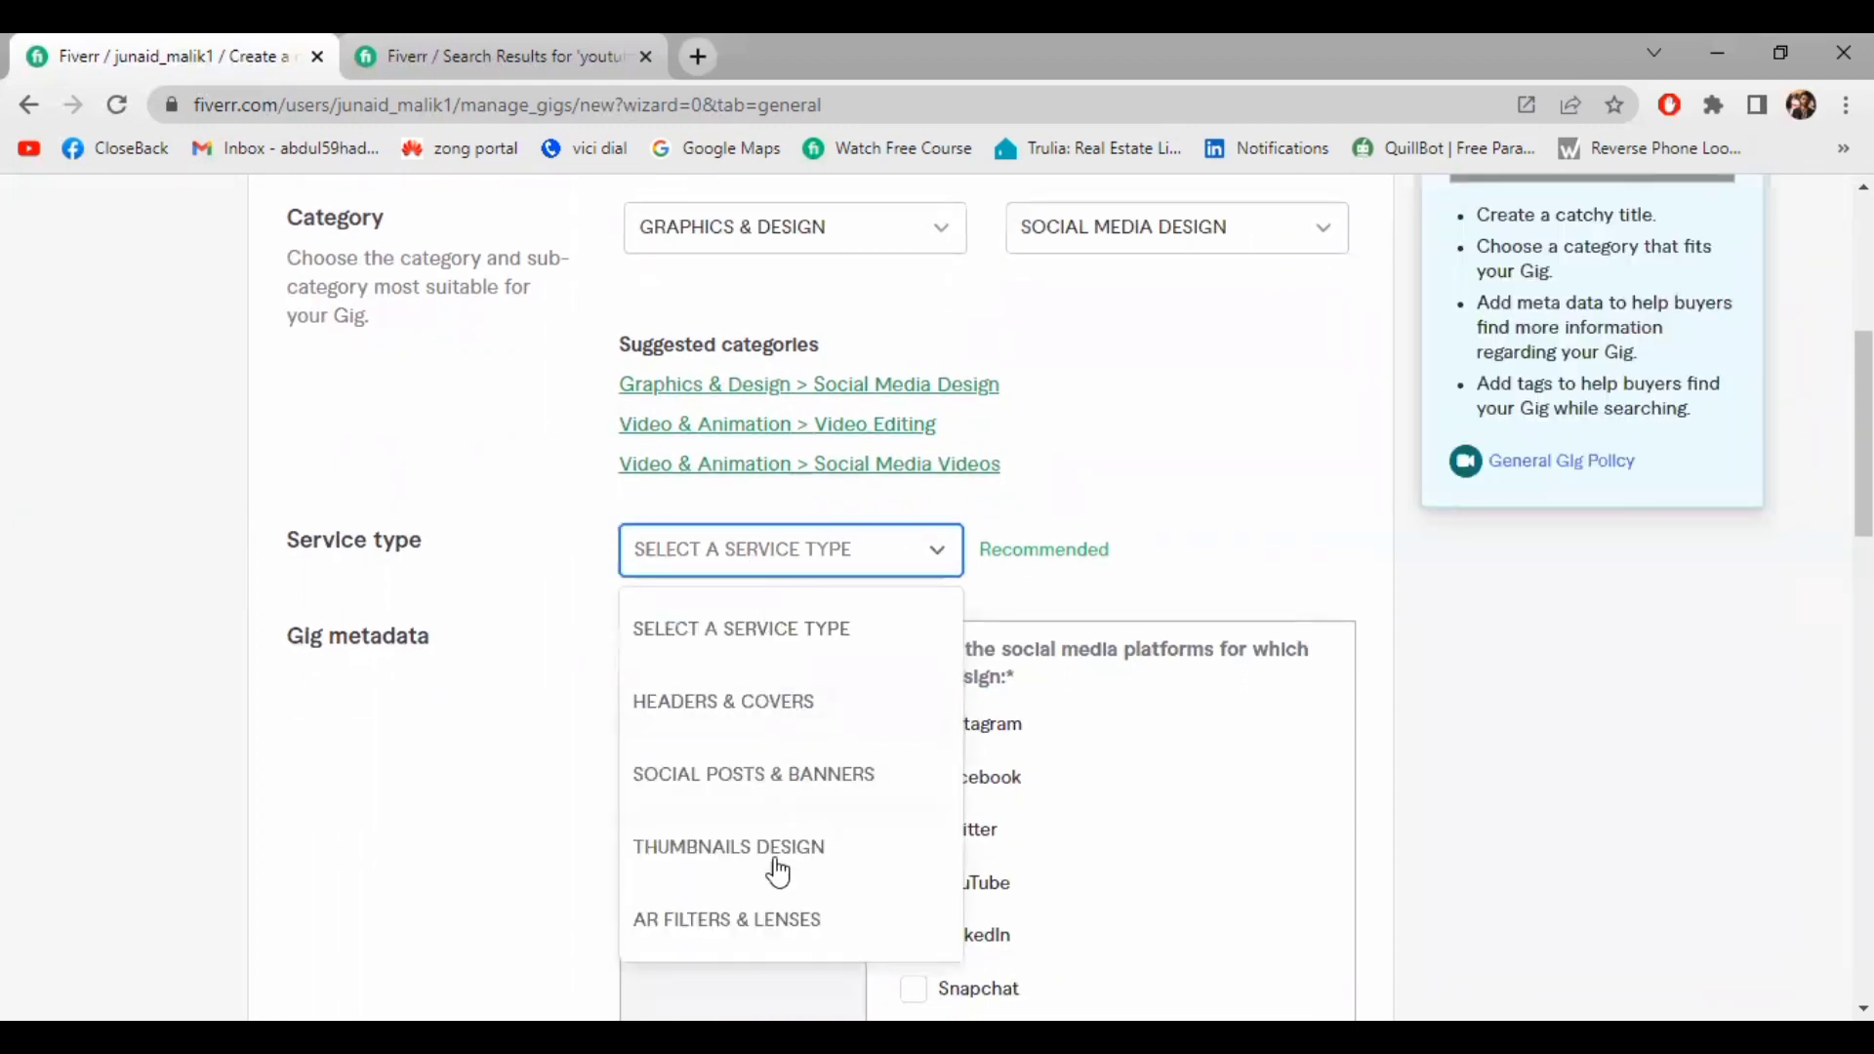
{"action": "left_click", "coordinate": [681, 880]}
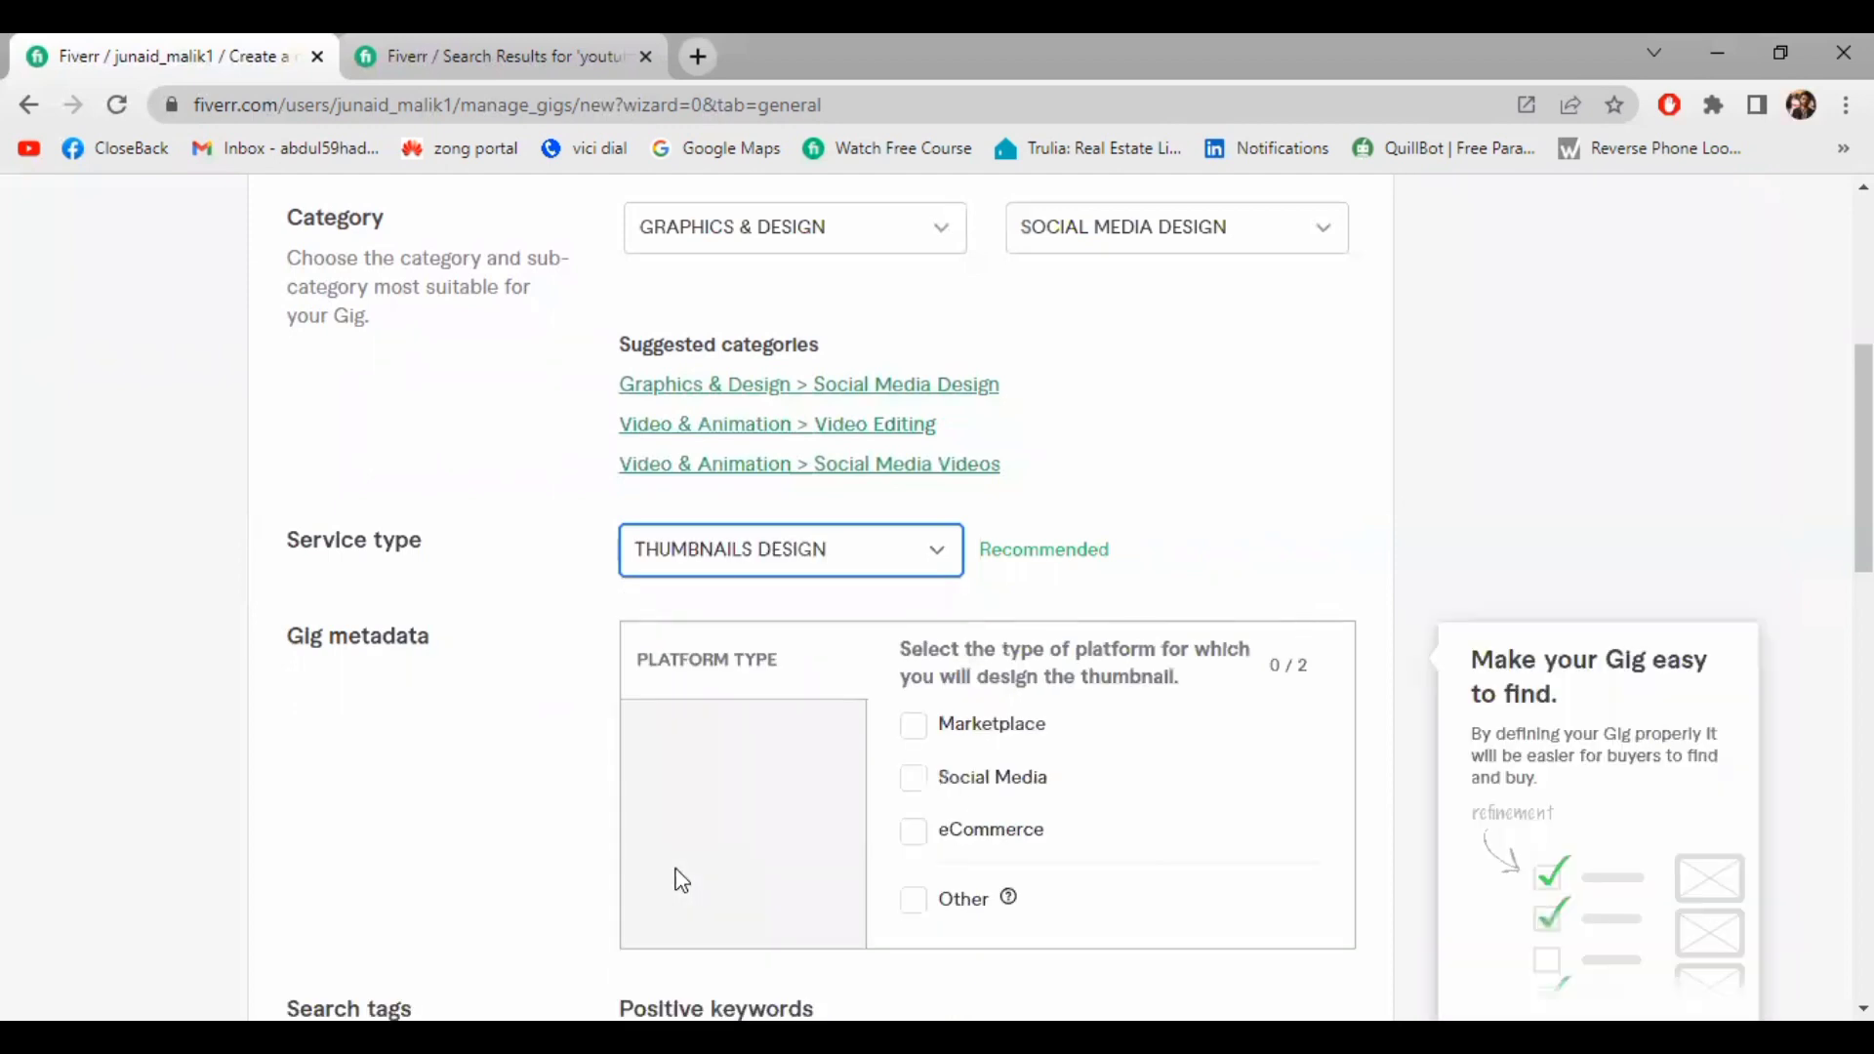
{"action": "scroll", "coordinate": [680, 879], "scroll_direction": "down", "scroll_amount": 2}
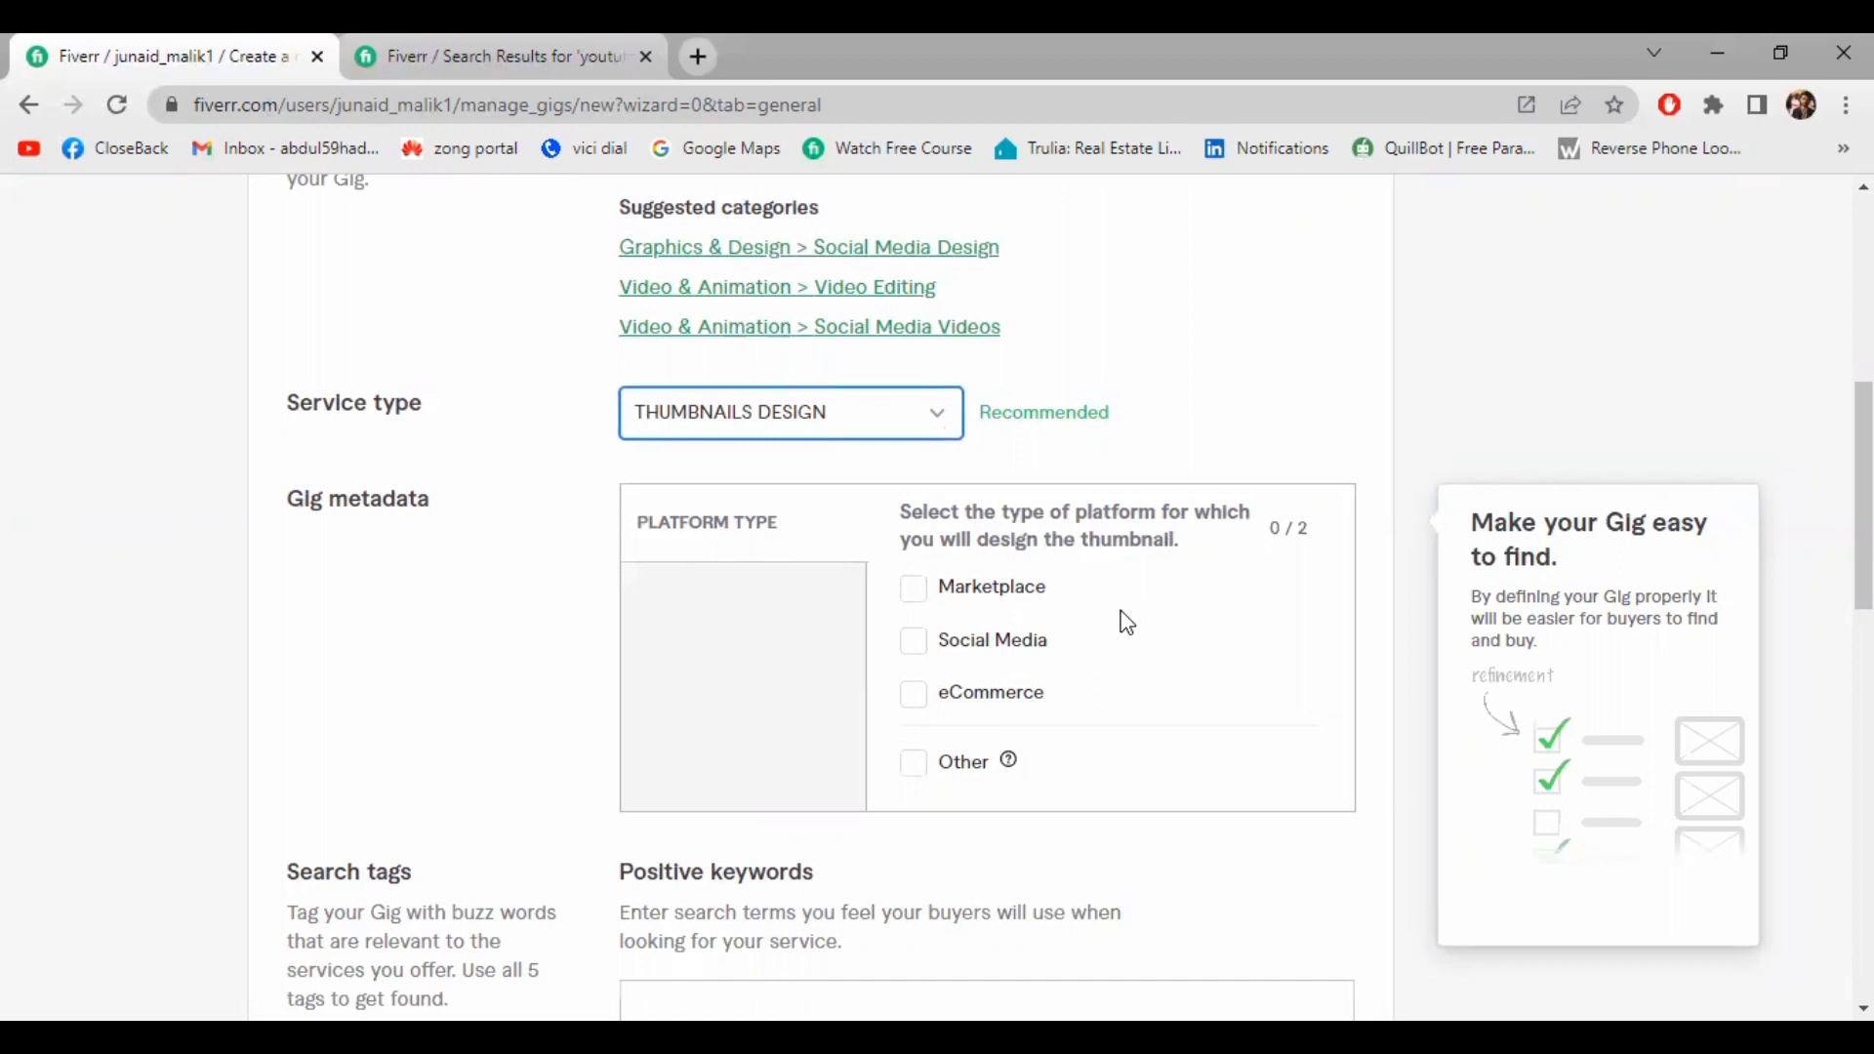
{"action": "left_click", "coordinate": [923, 649]}
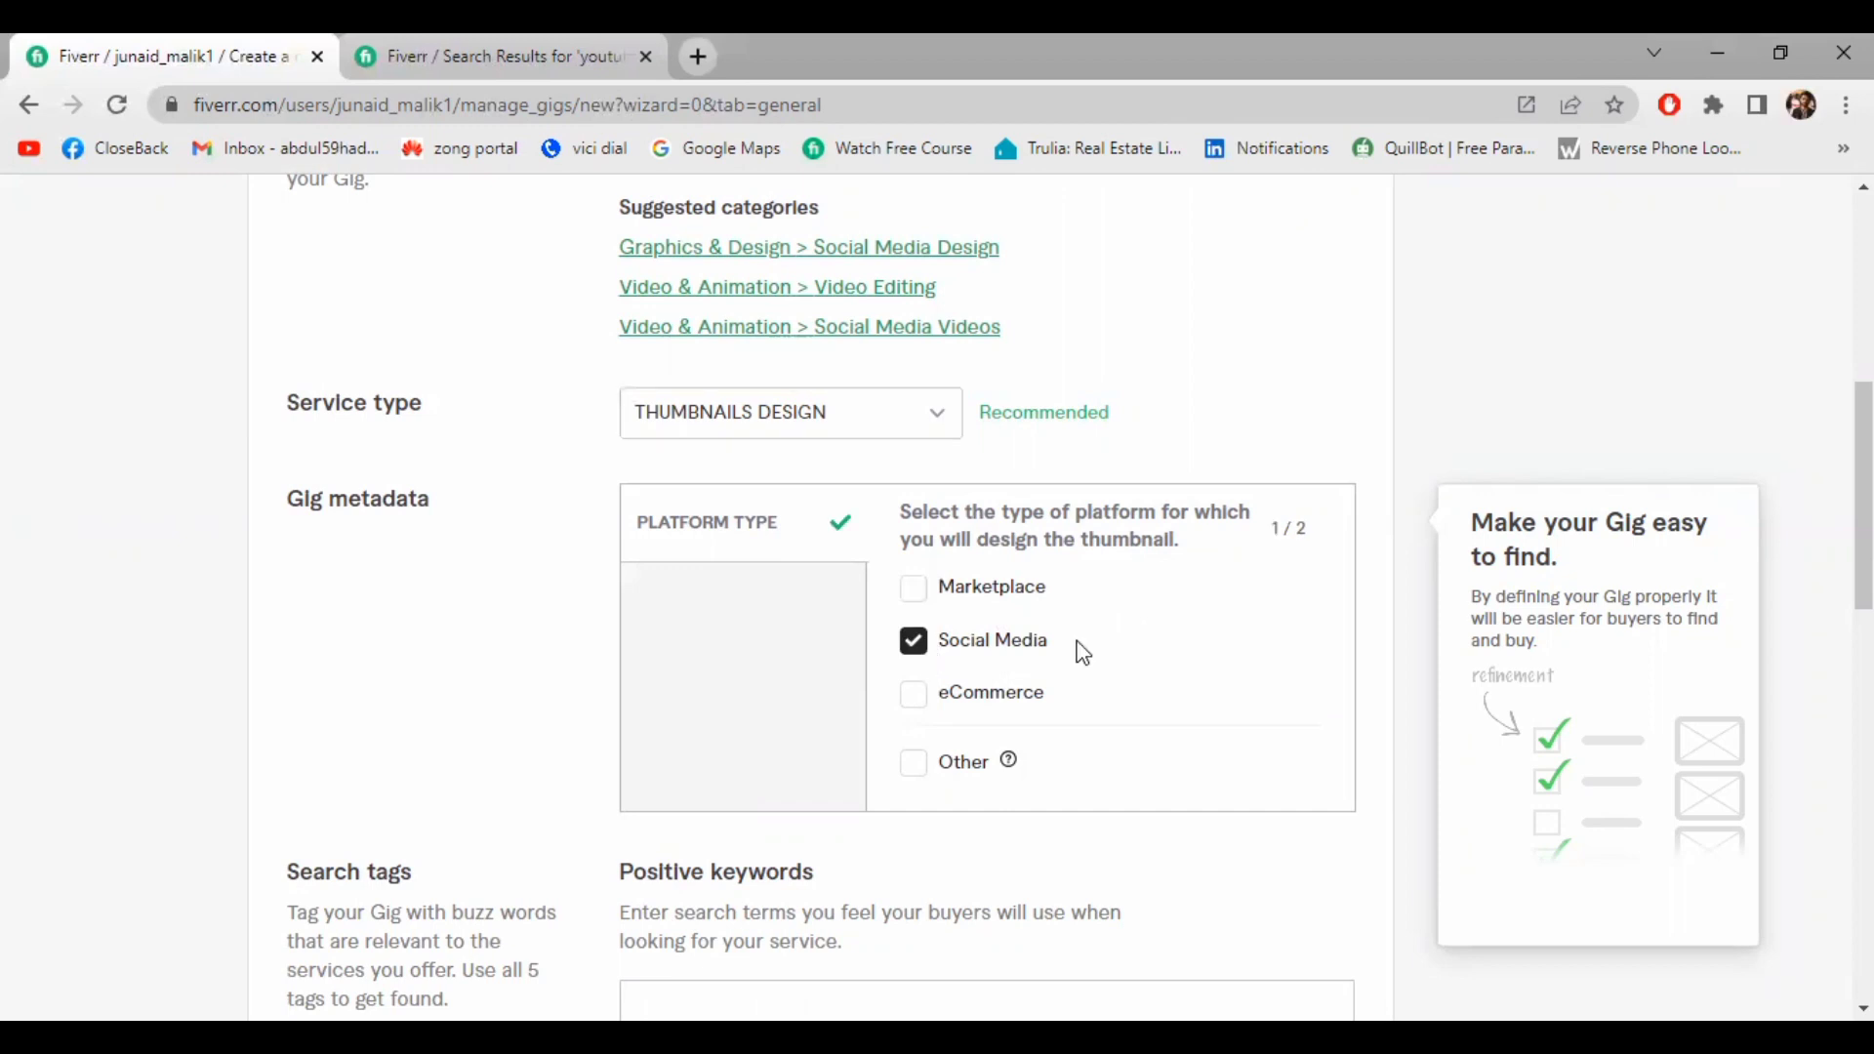
{"action": "left_click", "coordinate": [914, 695]}
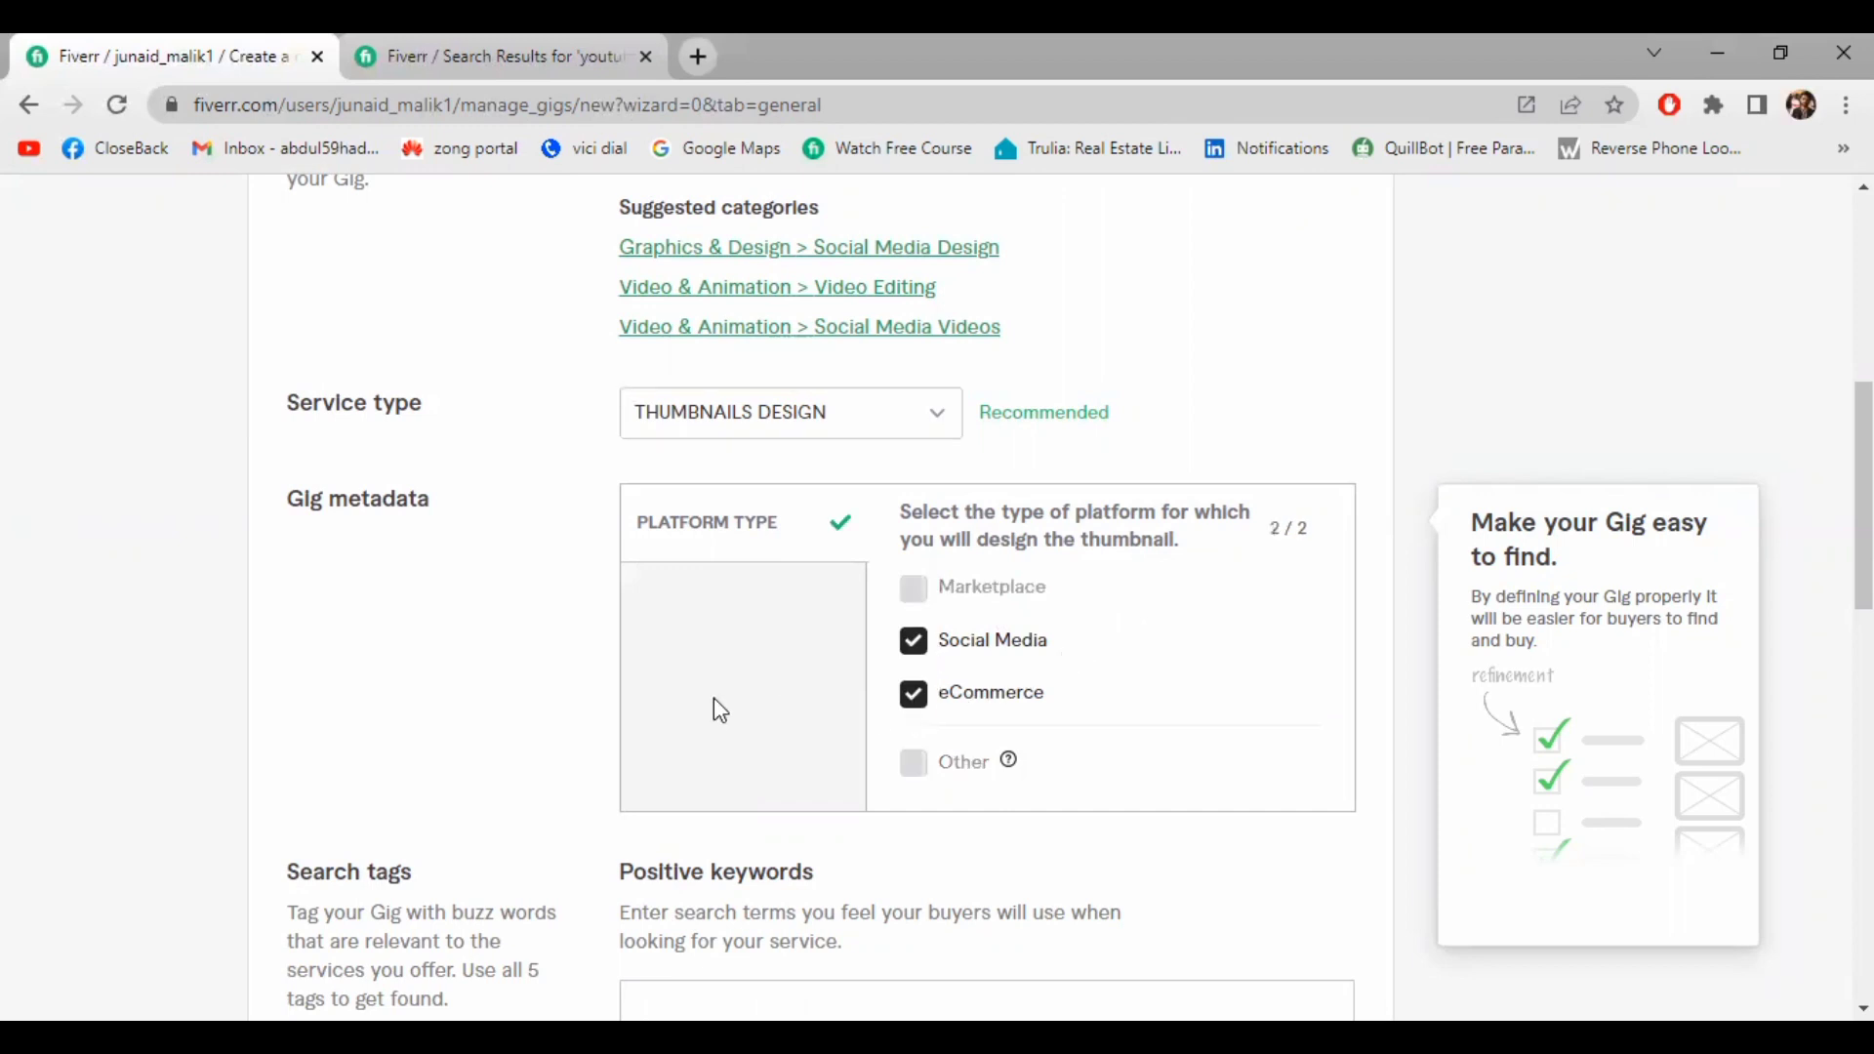
Open the "catchy youtube thumbnail", "amazing youtube thumbnail designs in 1 hour" and "perfect youtube thumbnail" gigs from the search results in separate browser tabs
{"action": "scroll", "coordinate": [712, 697], "scroll_direction": "down", "scroll_amount": 3}
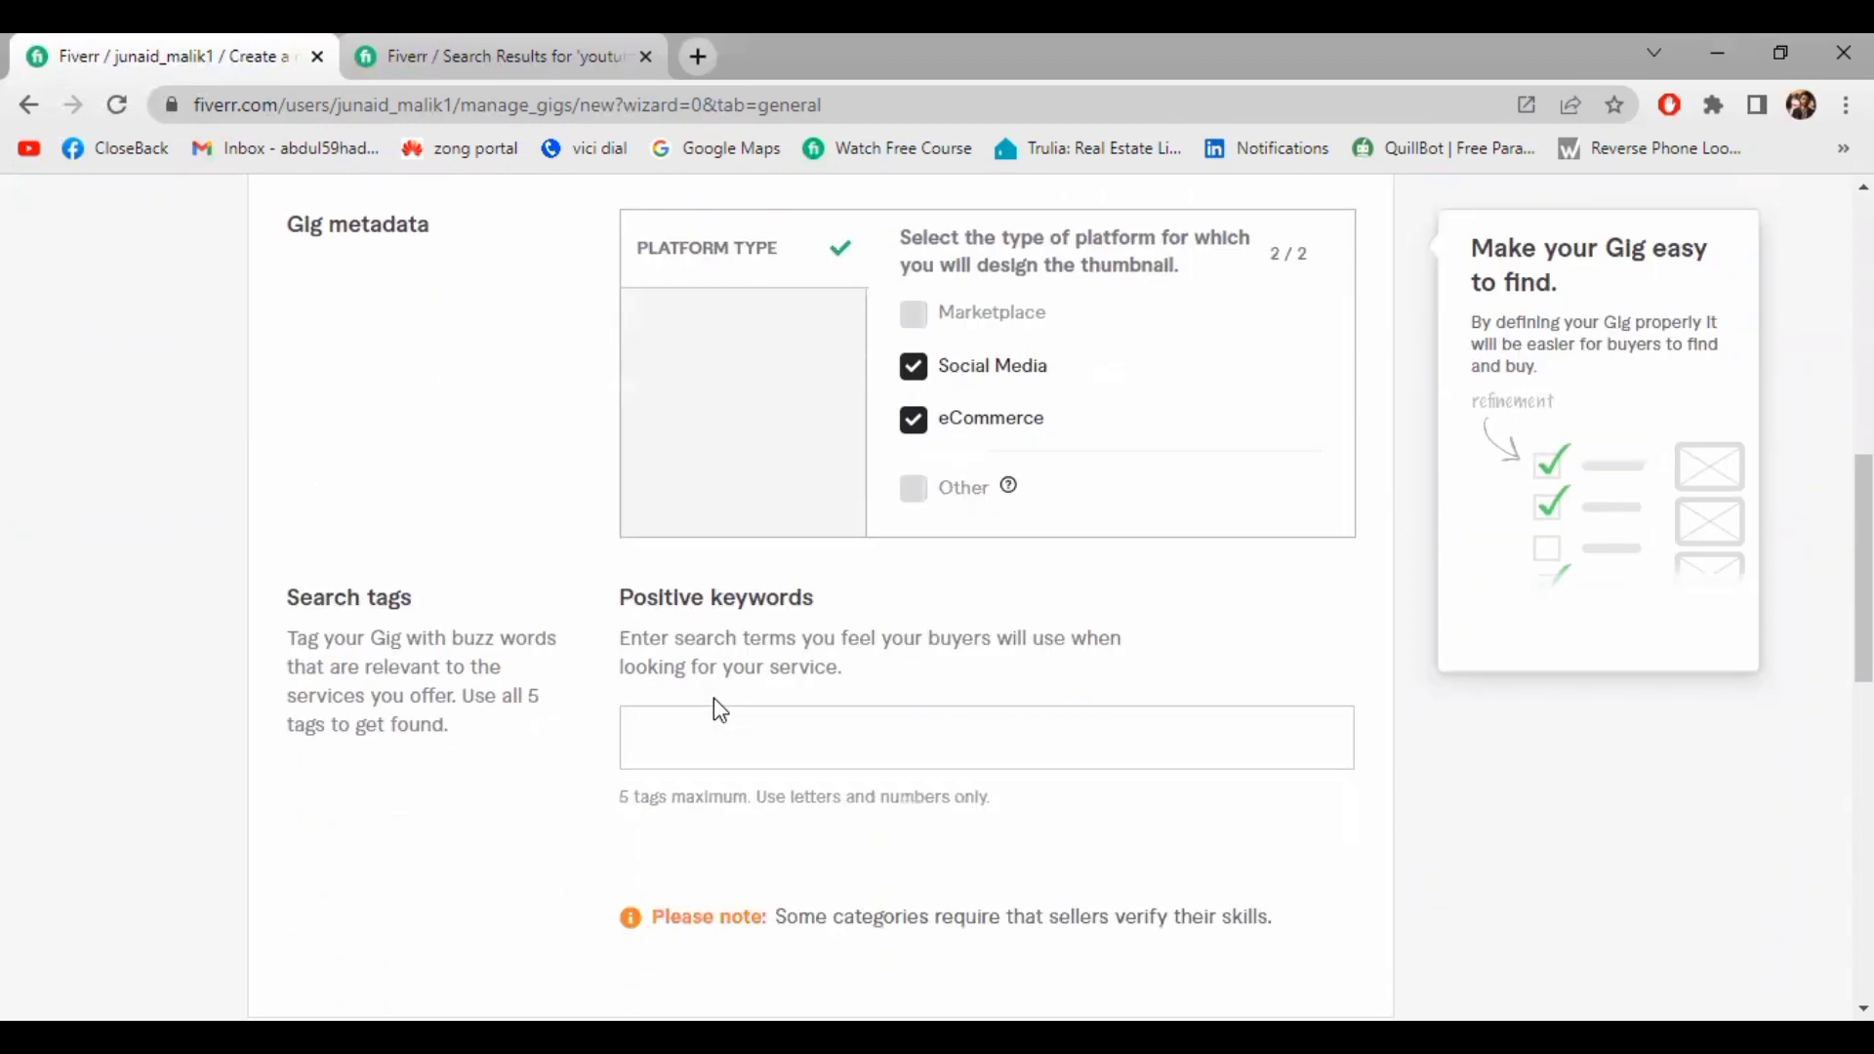
{"action": "left_click", "coordinate": [709, 752]}
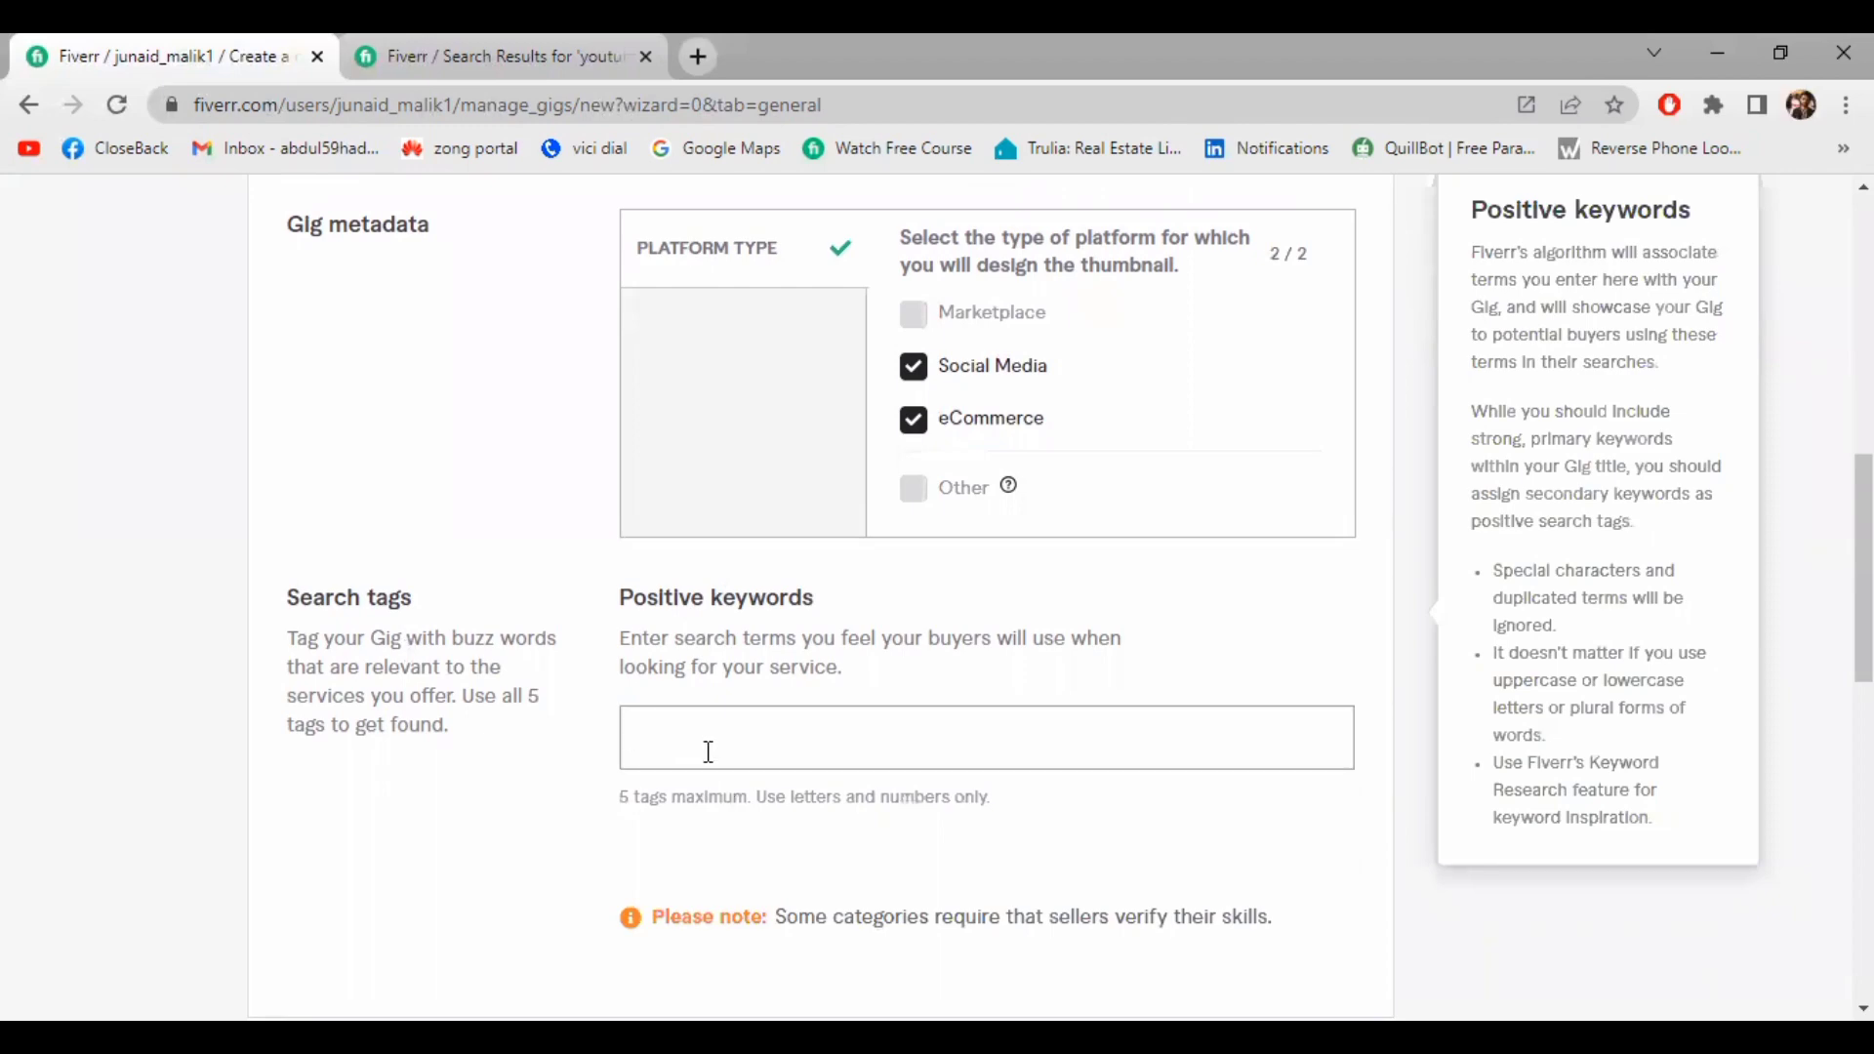
{"action": "left_click", "coordinate": [544, 54]}
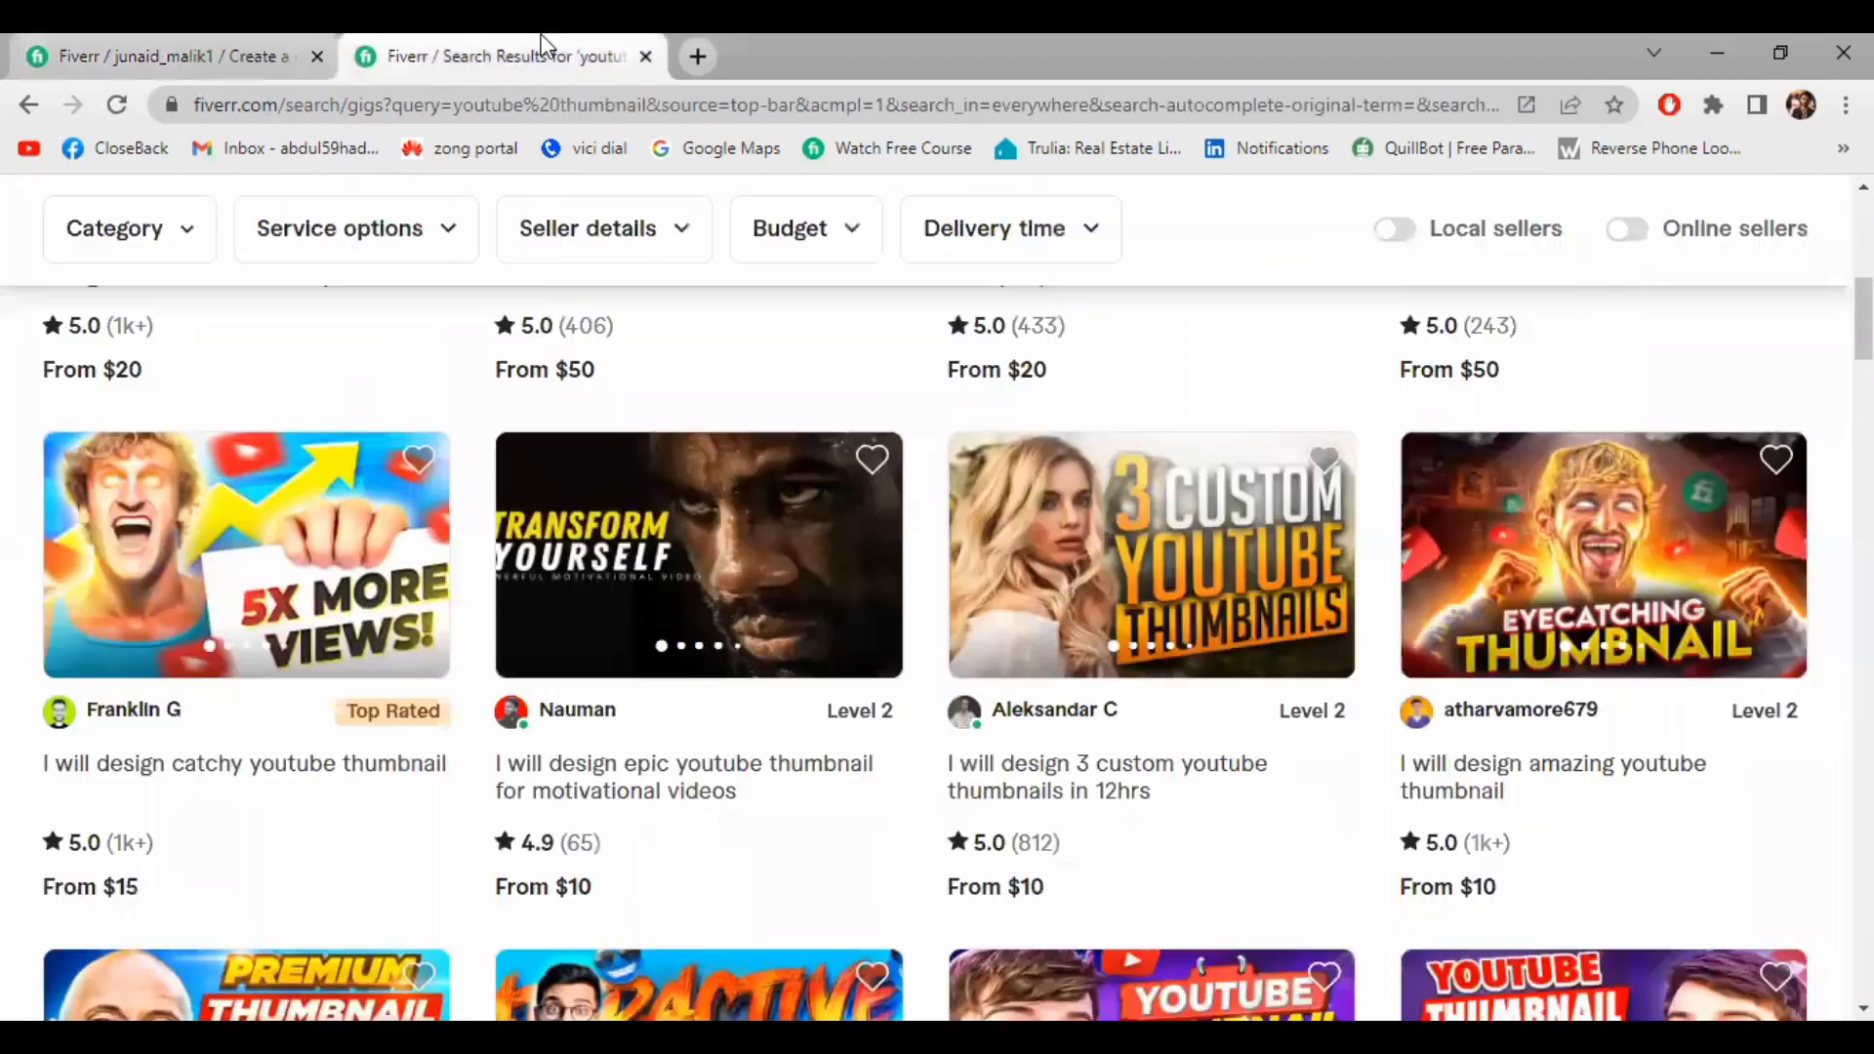
{"action": "right_click", "coordinate": [168, 593]}
{"action": "left_click", "coordinate": [283, 448]}
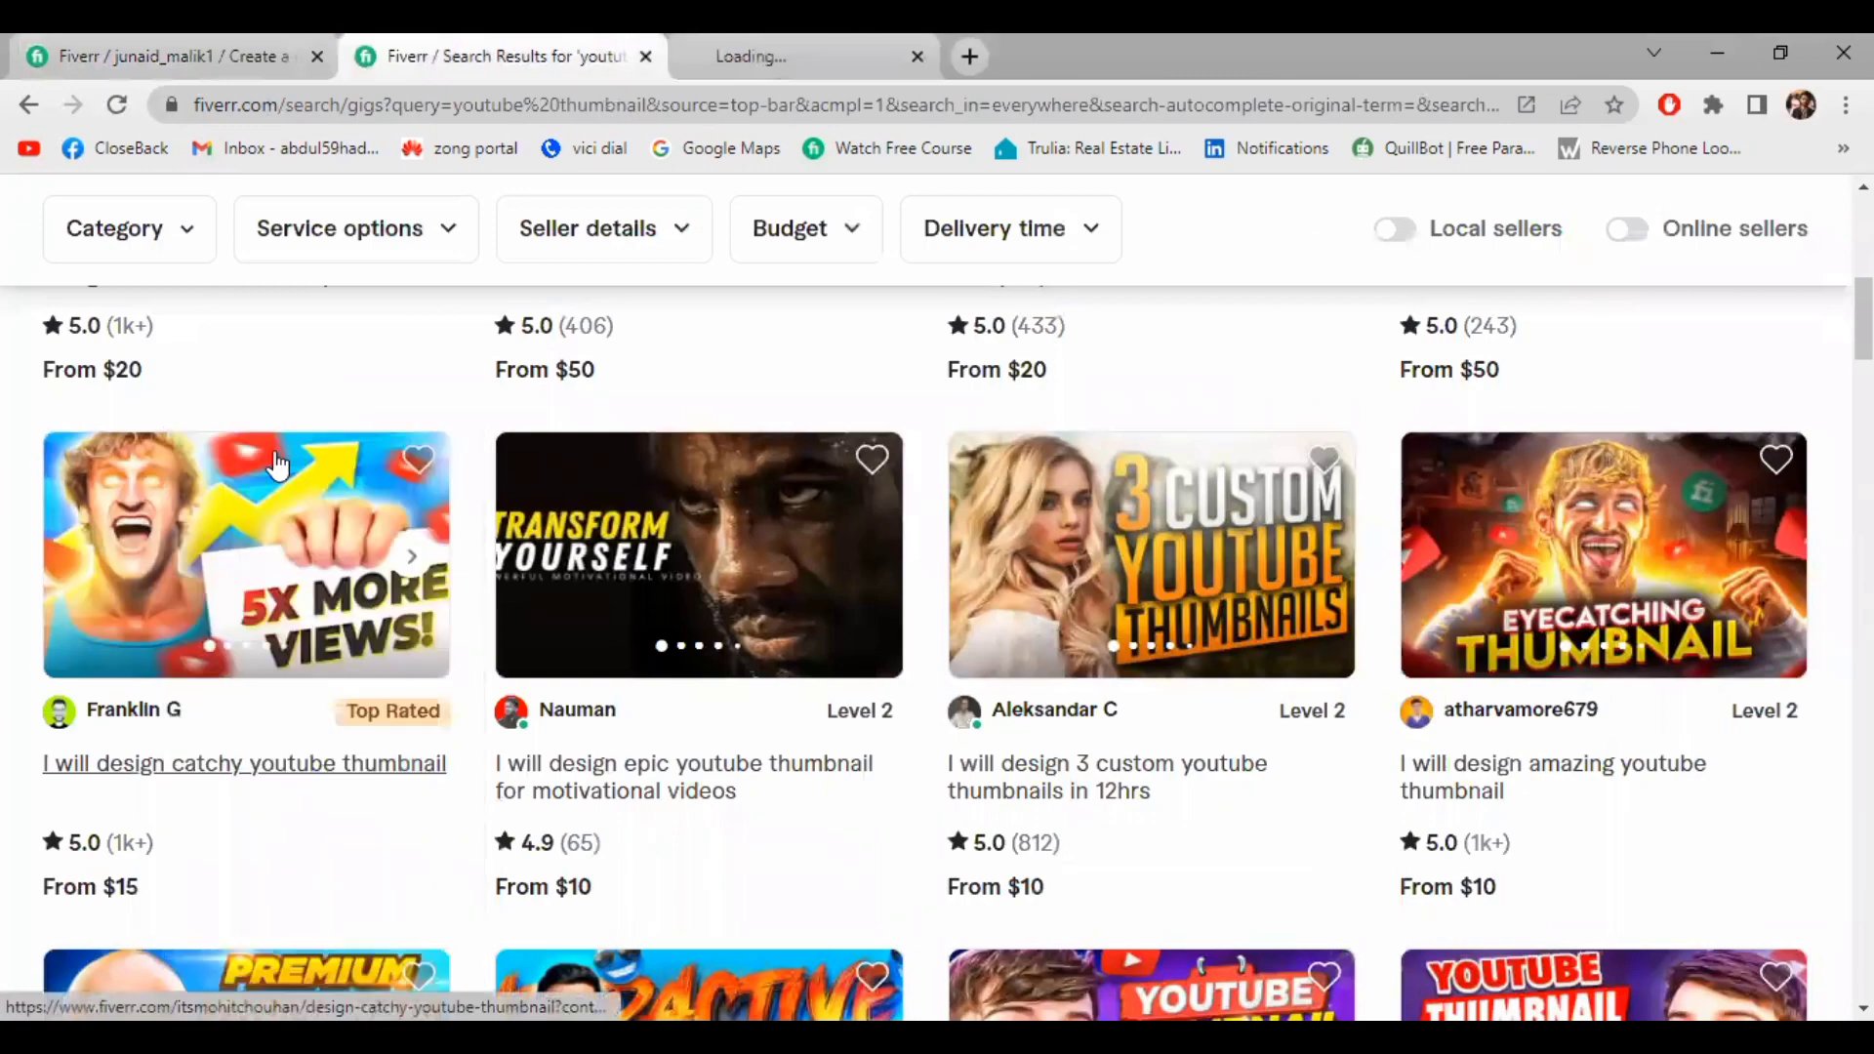
{"action": "scroll", "coordinate": [488, 659], "scroll_direction": "up", "scroll_amount": 8}
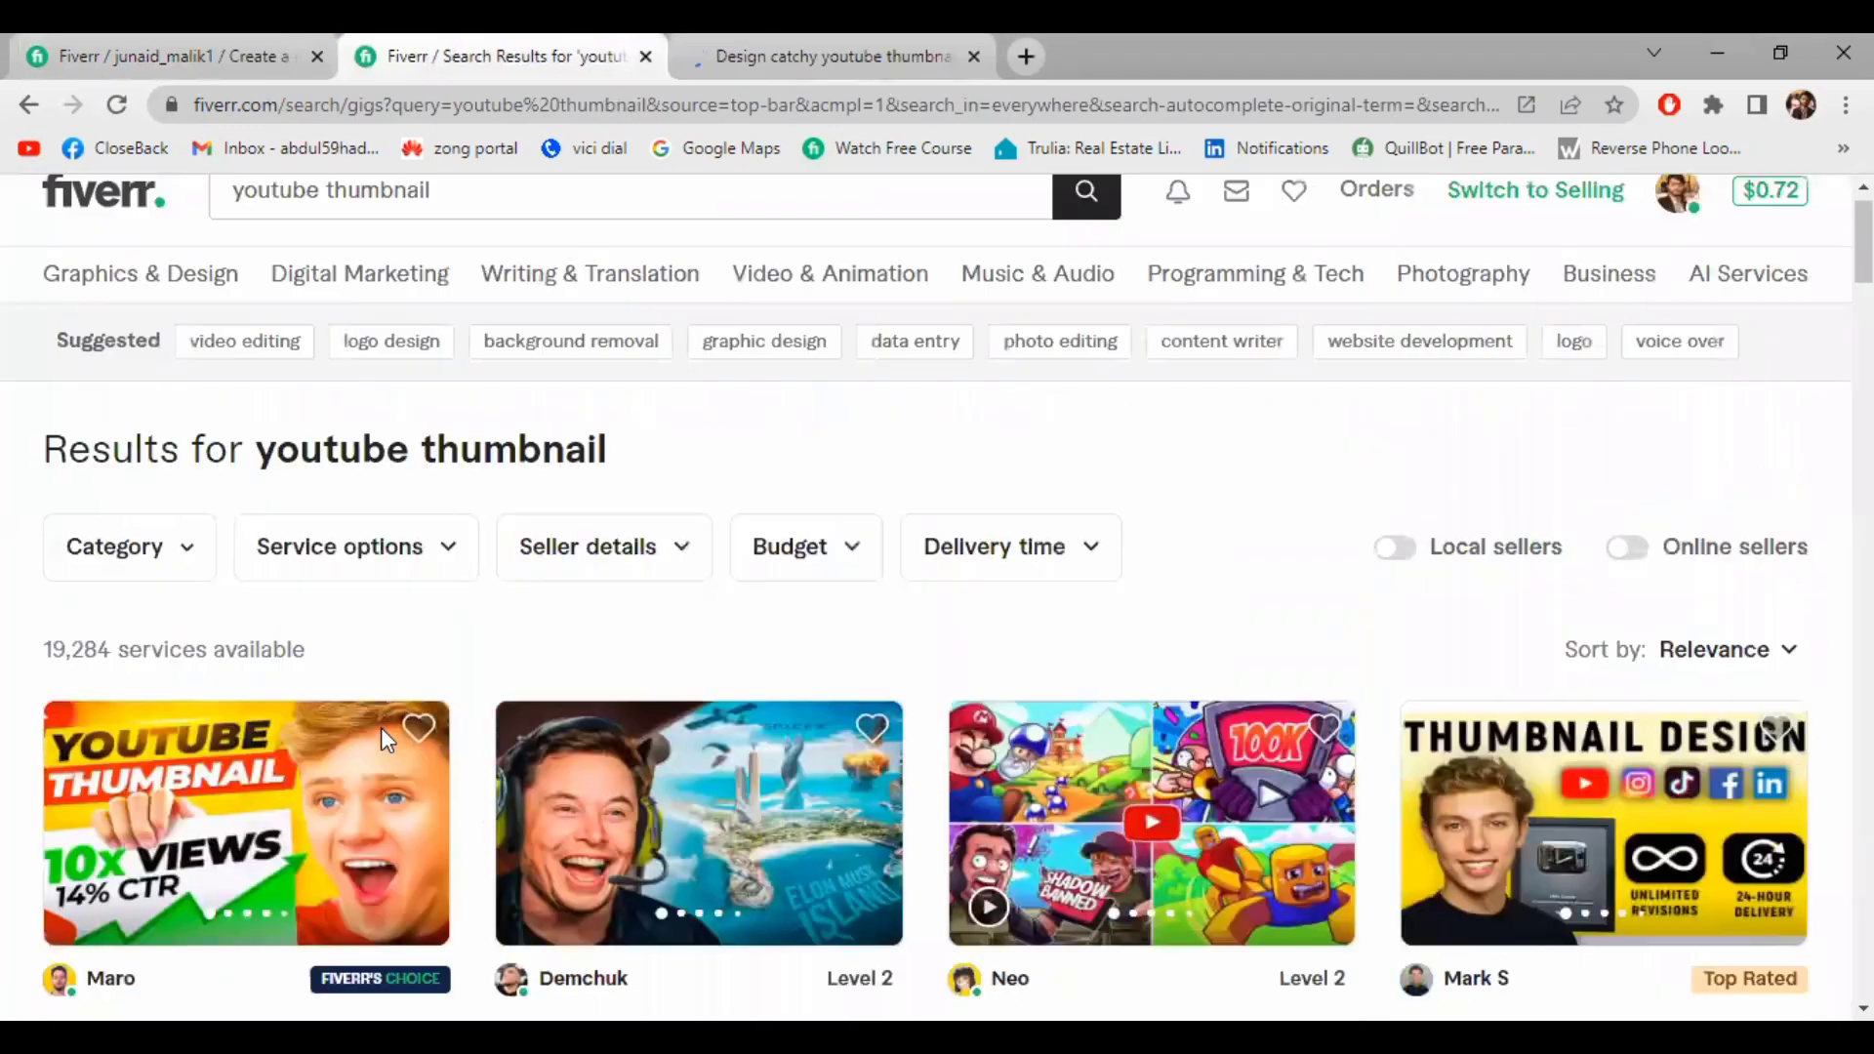
{"action": "scroll", "coordinate": [606, 741], "scroll_direction": "down", "scroll_amount": 4}
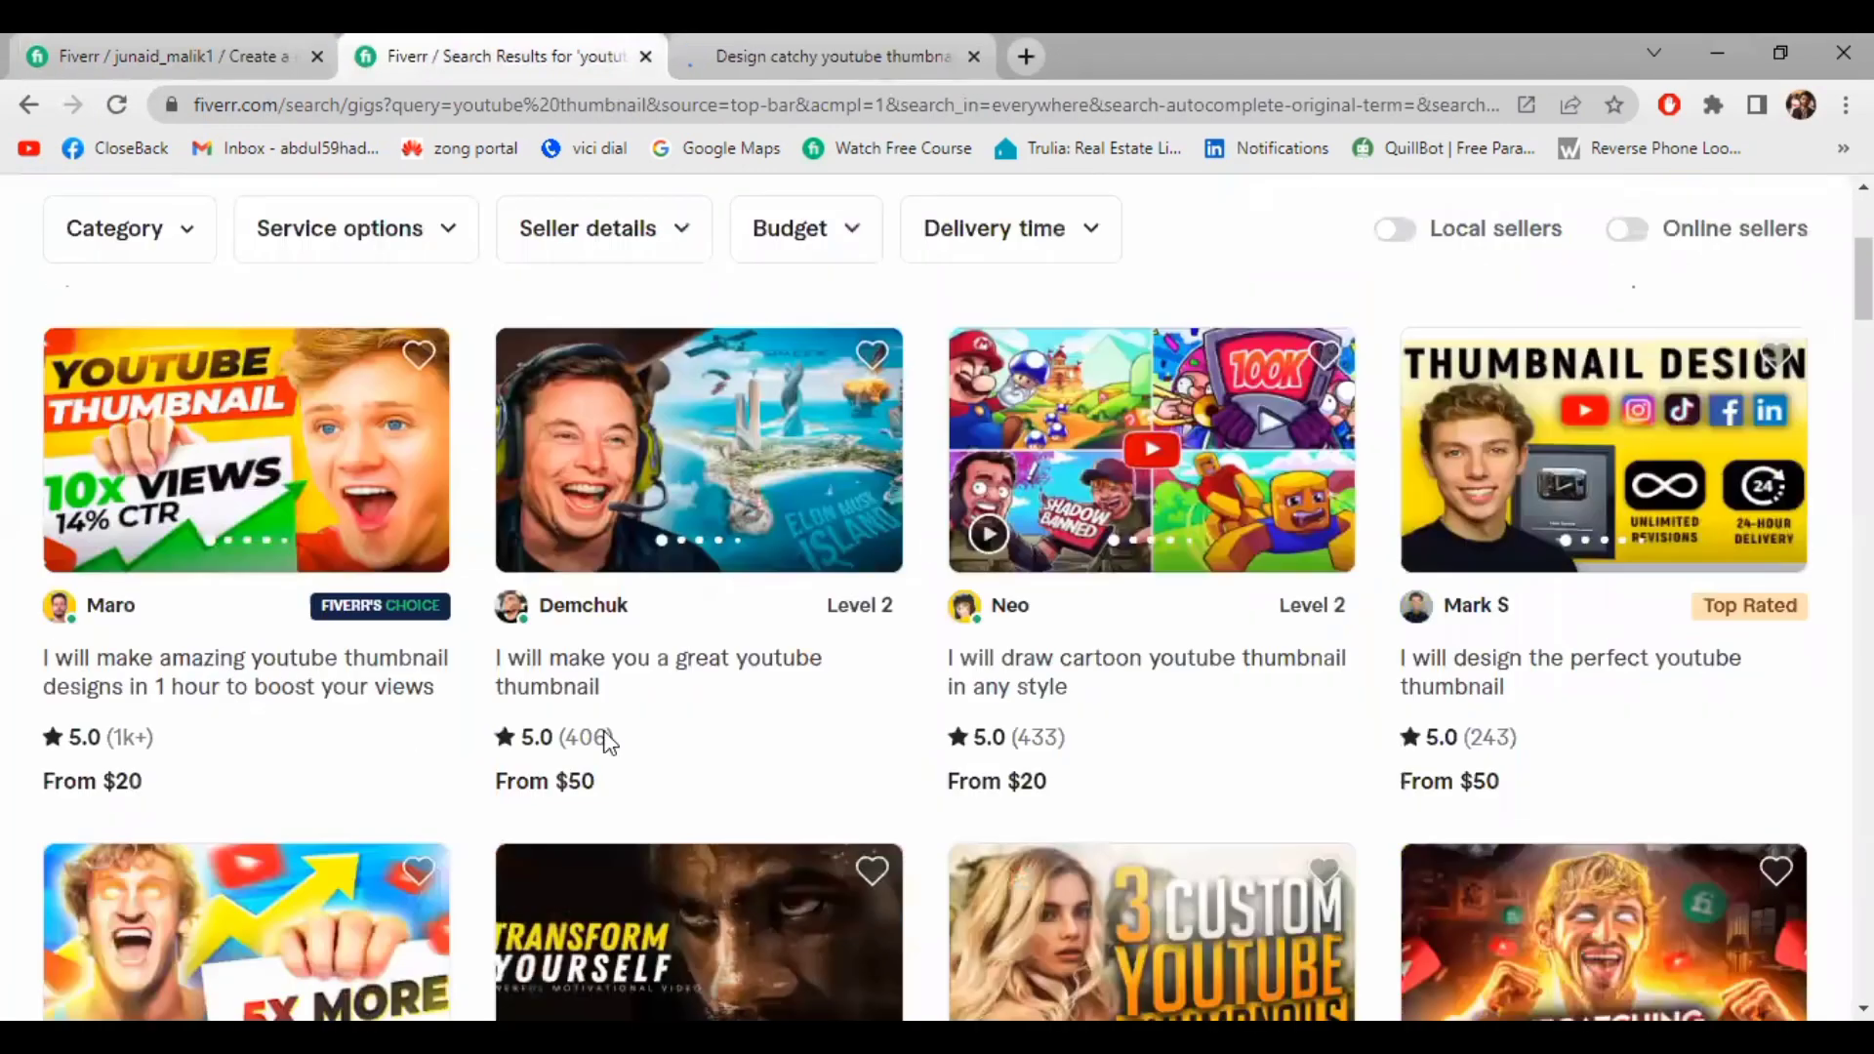
{"action": "right_click", "coordinate": [152, 676]}
{"action": "left_click", "coordinate": [279, 304]}
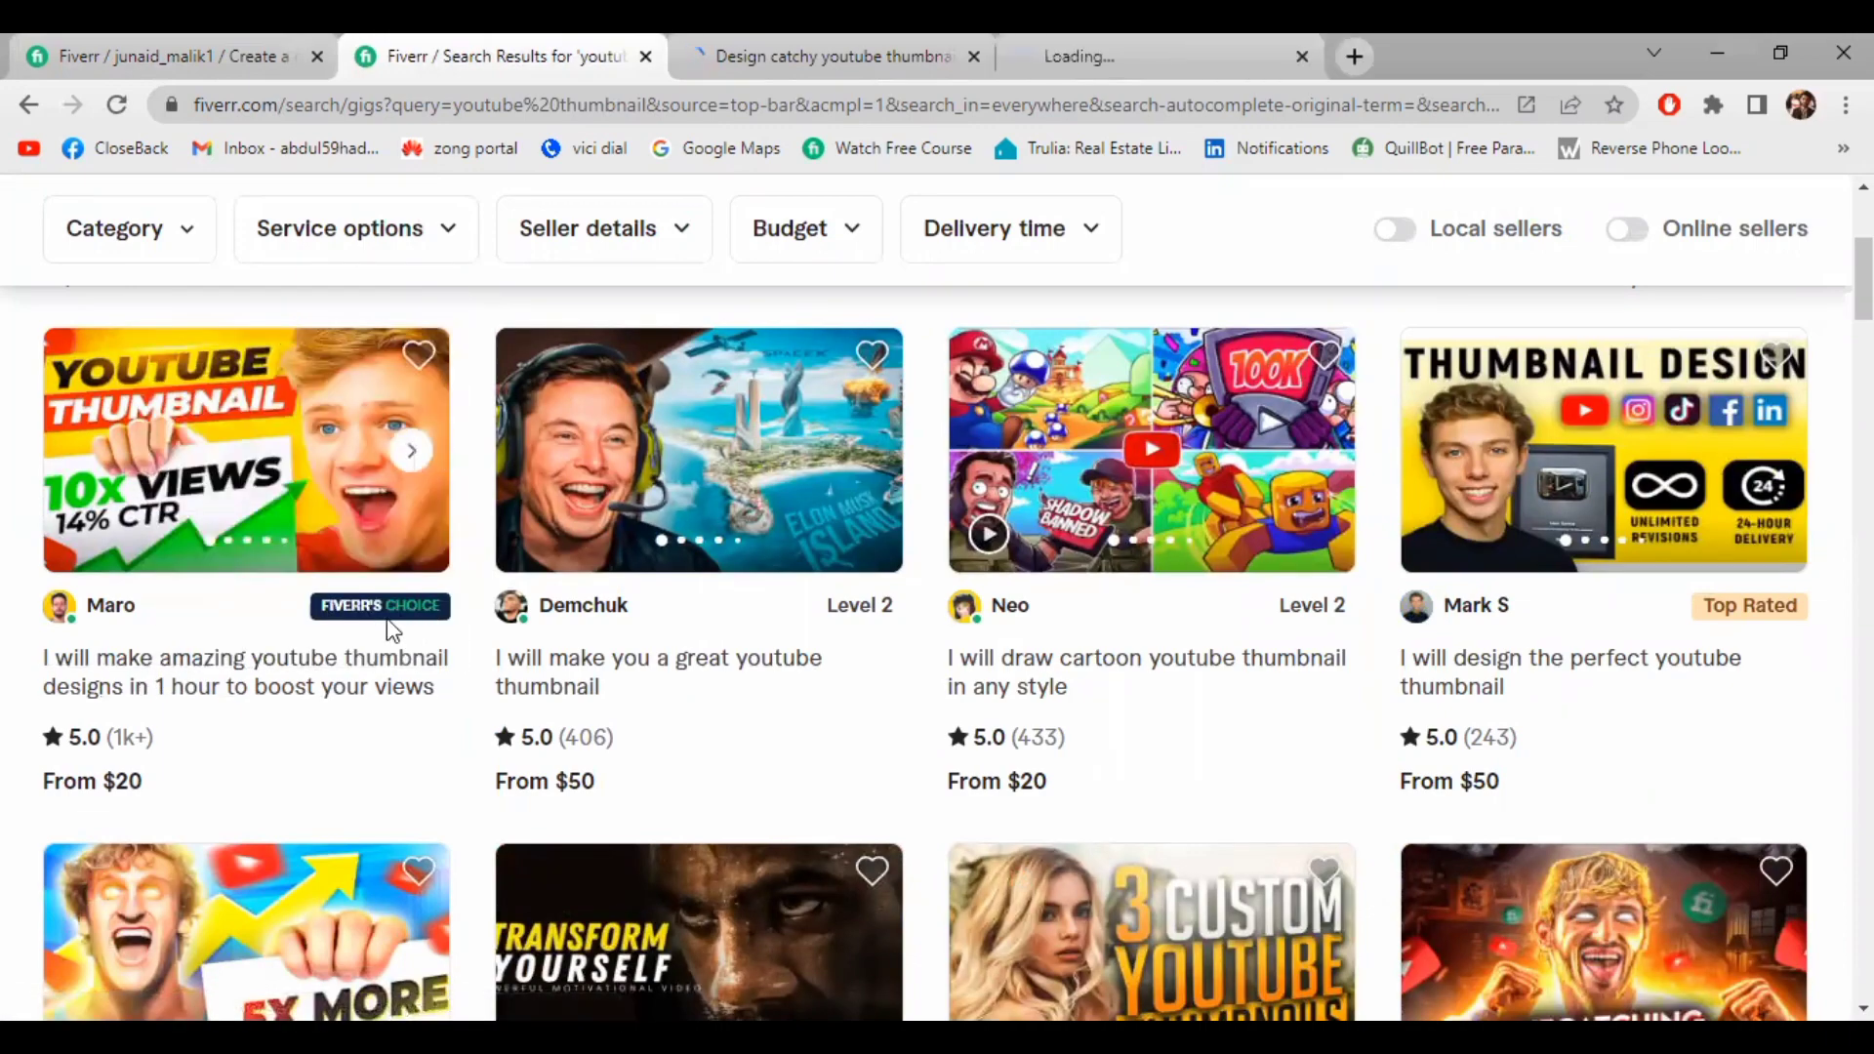
{"action": "right_click", "coordinate": [1532, 672]}
{"action": "left_click", "coordinate": [1593, 322]}
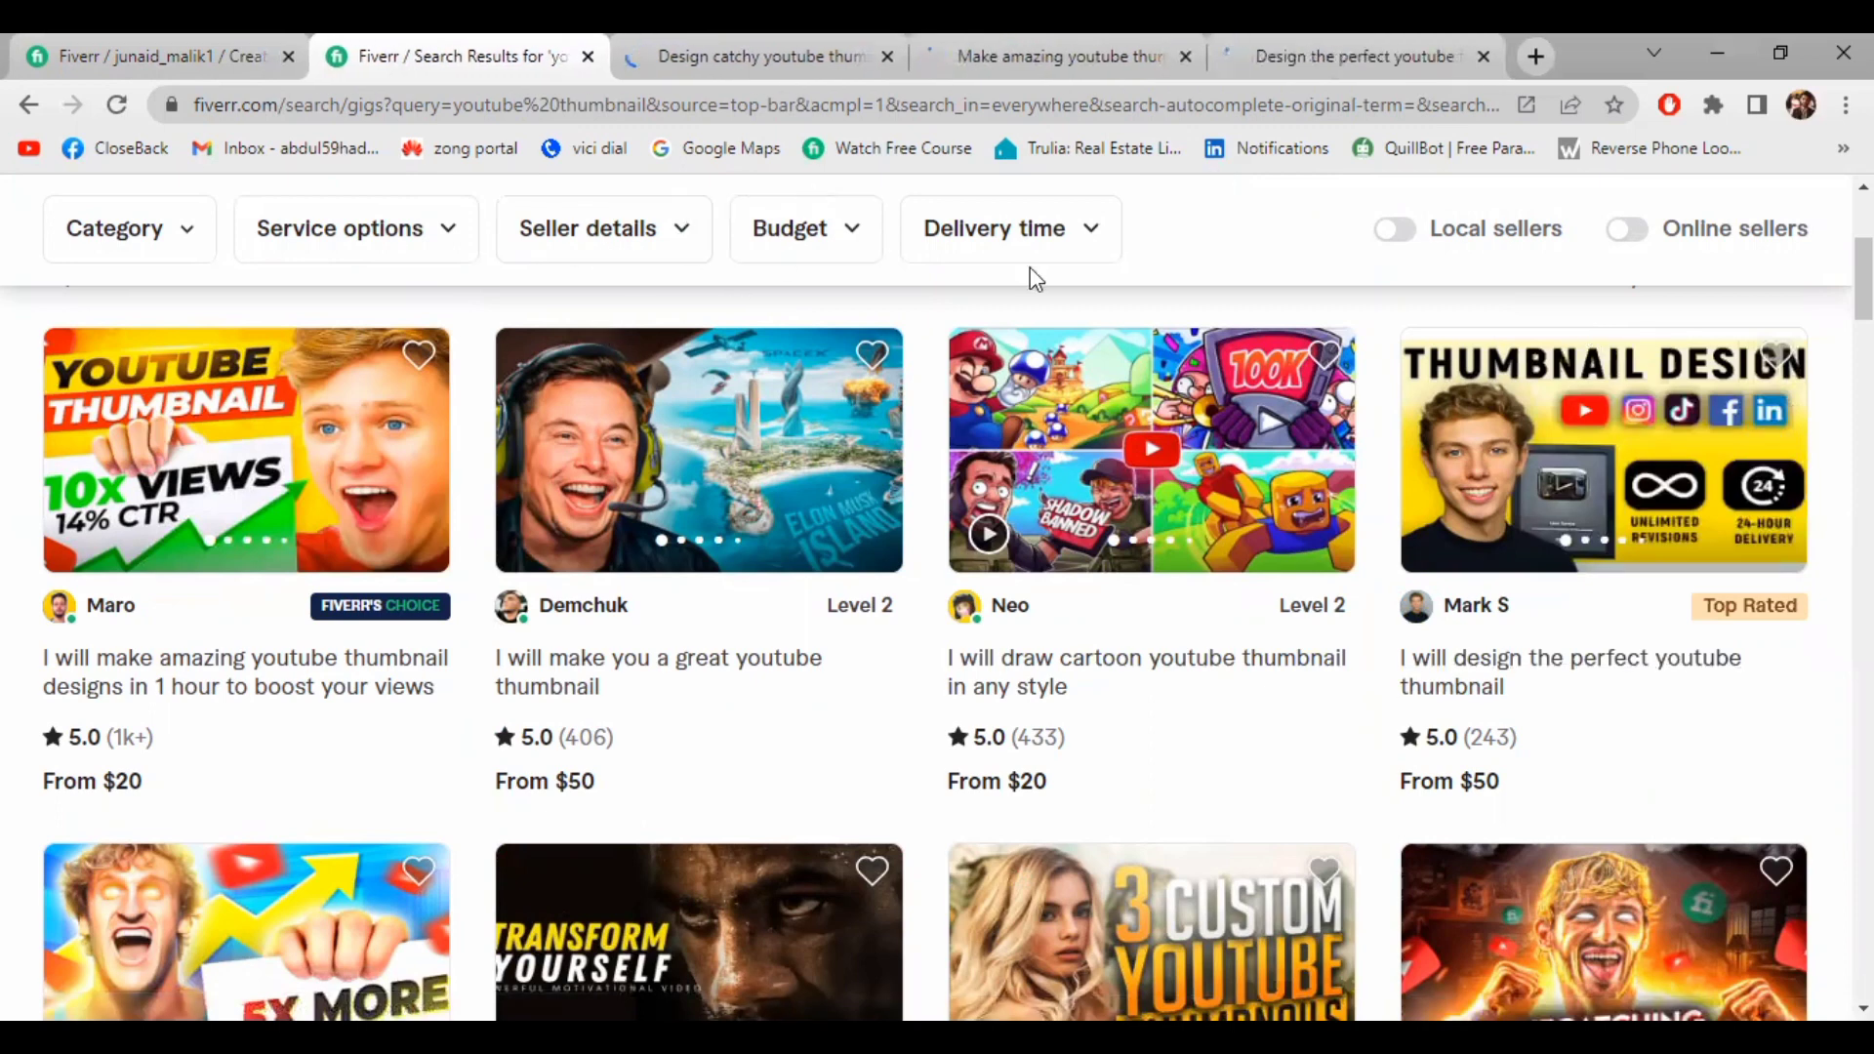
Copy the "youtube cover" related tag from the "design catchy youtube thumbnail" gig page
{"action": "left_click", "coordinate": [745, 44]}
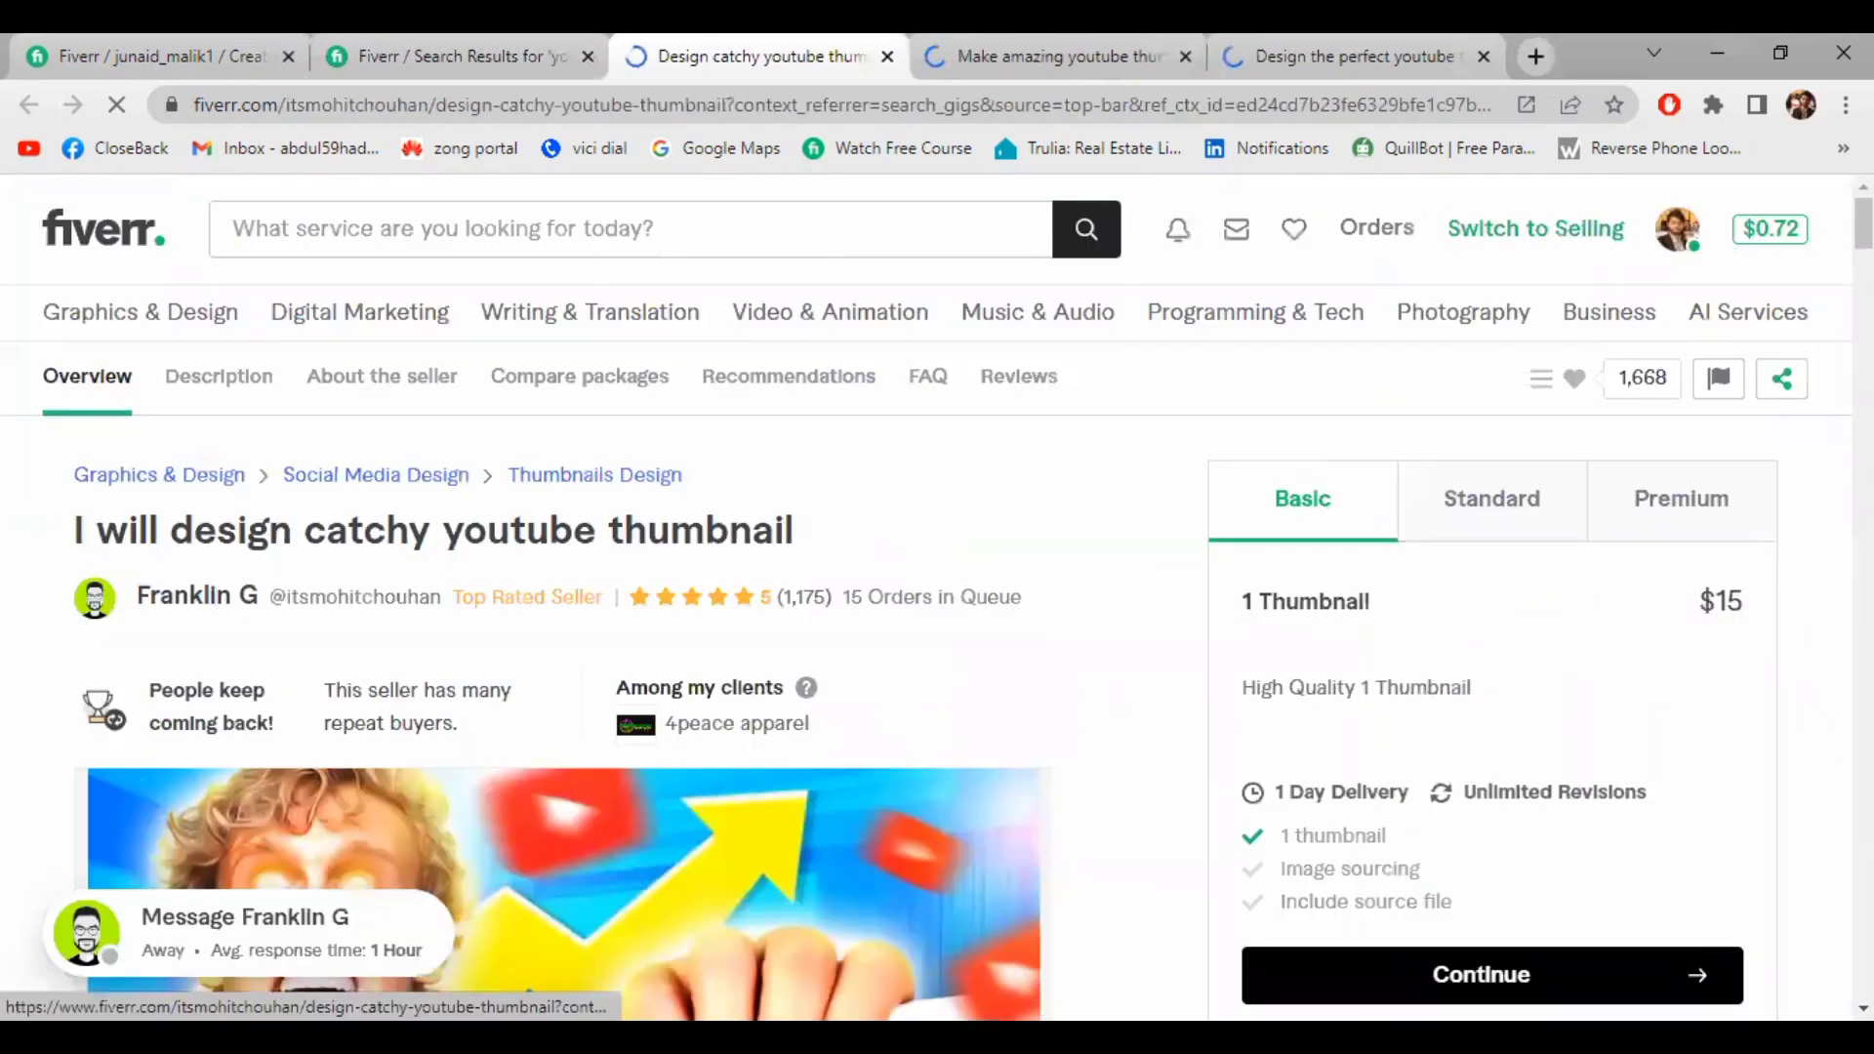
{"action": "scroll", "coordinate": [624, 624], "scroll_direction": "down", "scroll_amount": 20}
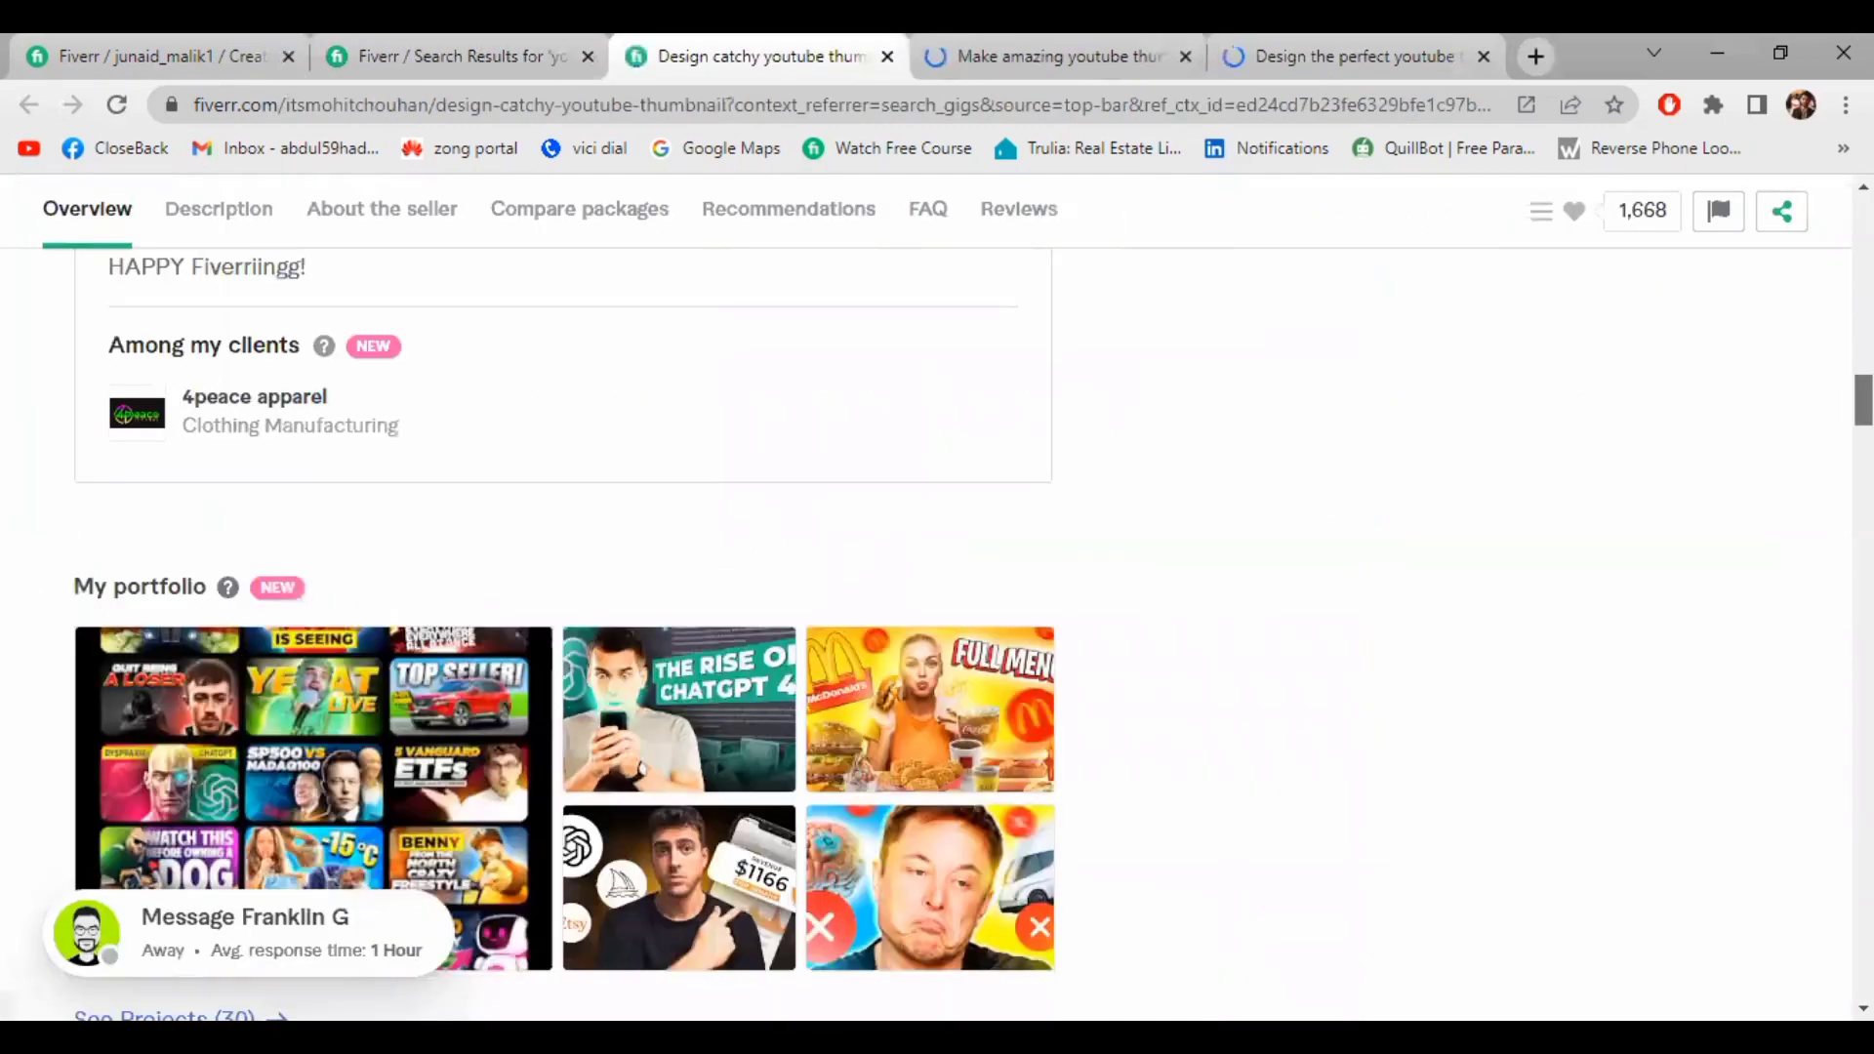
{"action": "scroll", "coordinate": [243, 666], "scroll_direction": "down", "scroll_amount": 3}
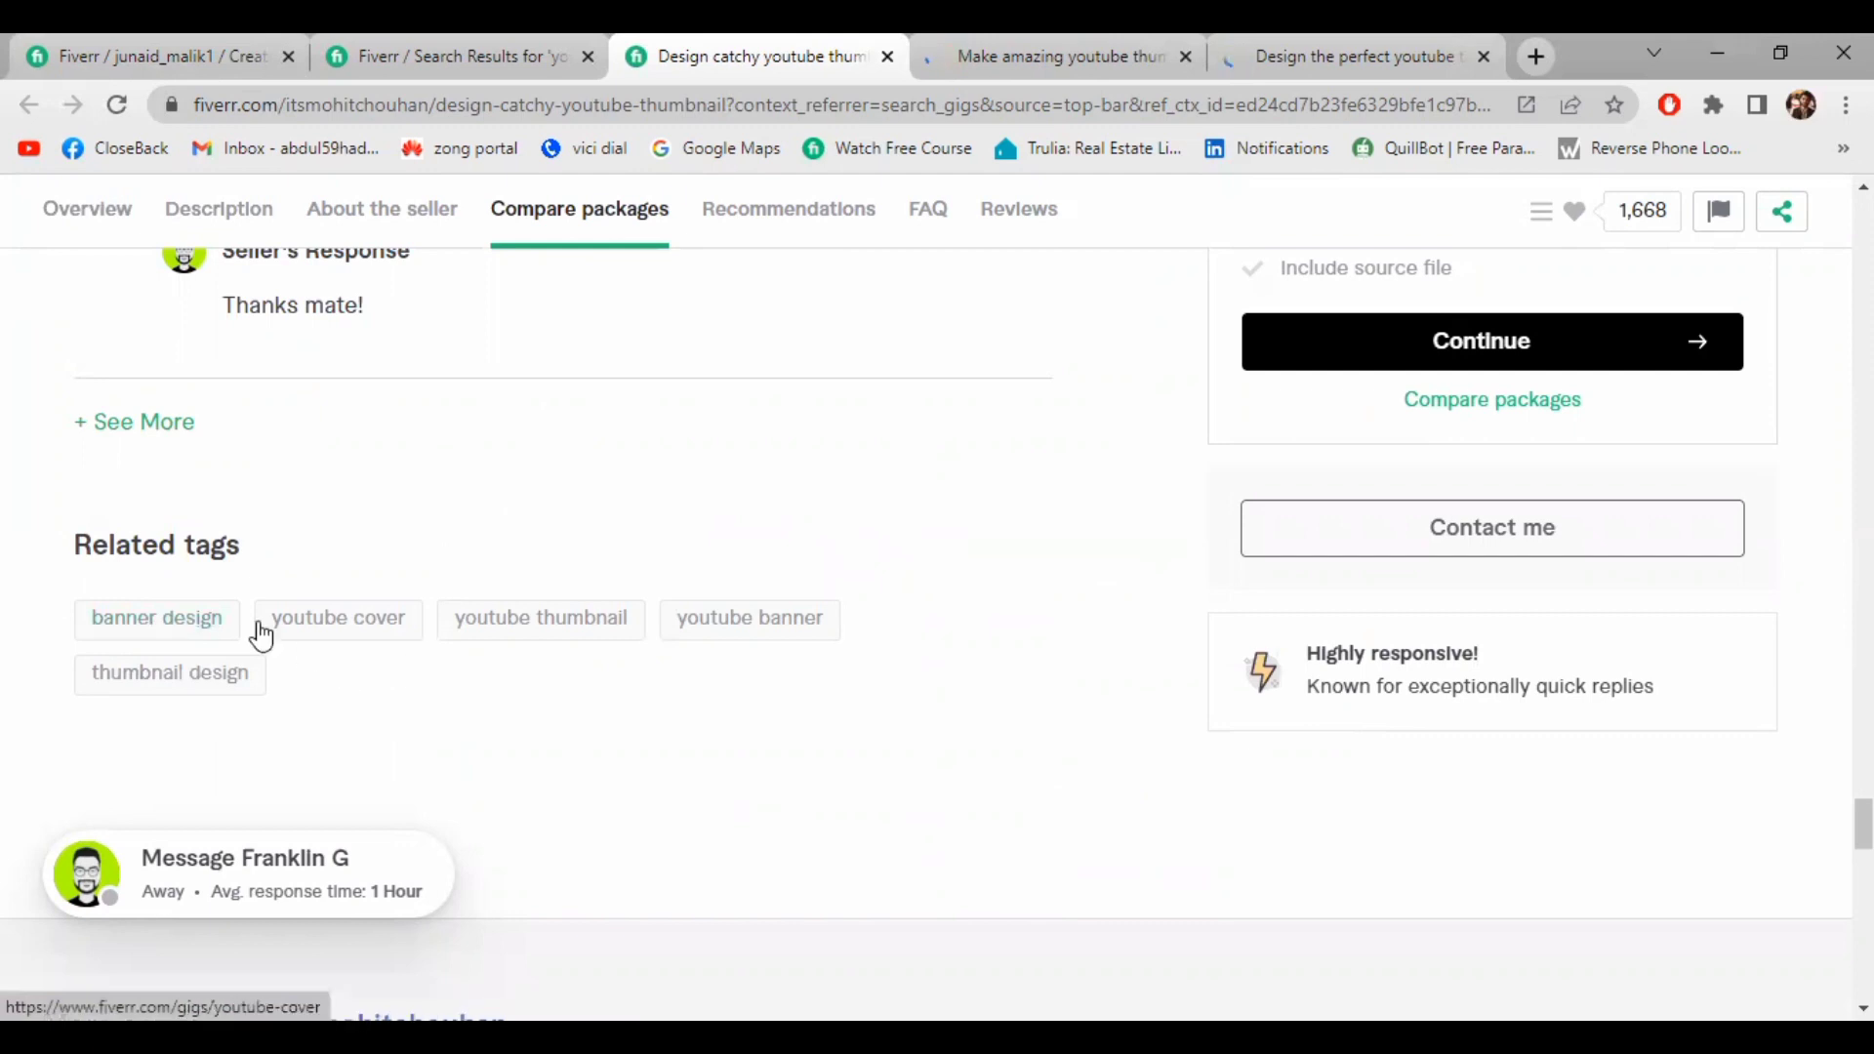
{"action": "left_click_drag", "start_coordinate": [261, 618], "coordinate": [415, 618]}
{"action": "right_click", "coordinate": [391, 617]}
{"action": "left_click", "coordinate": [408, 287]}
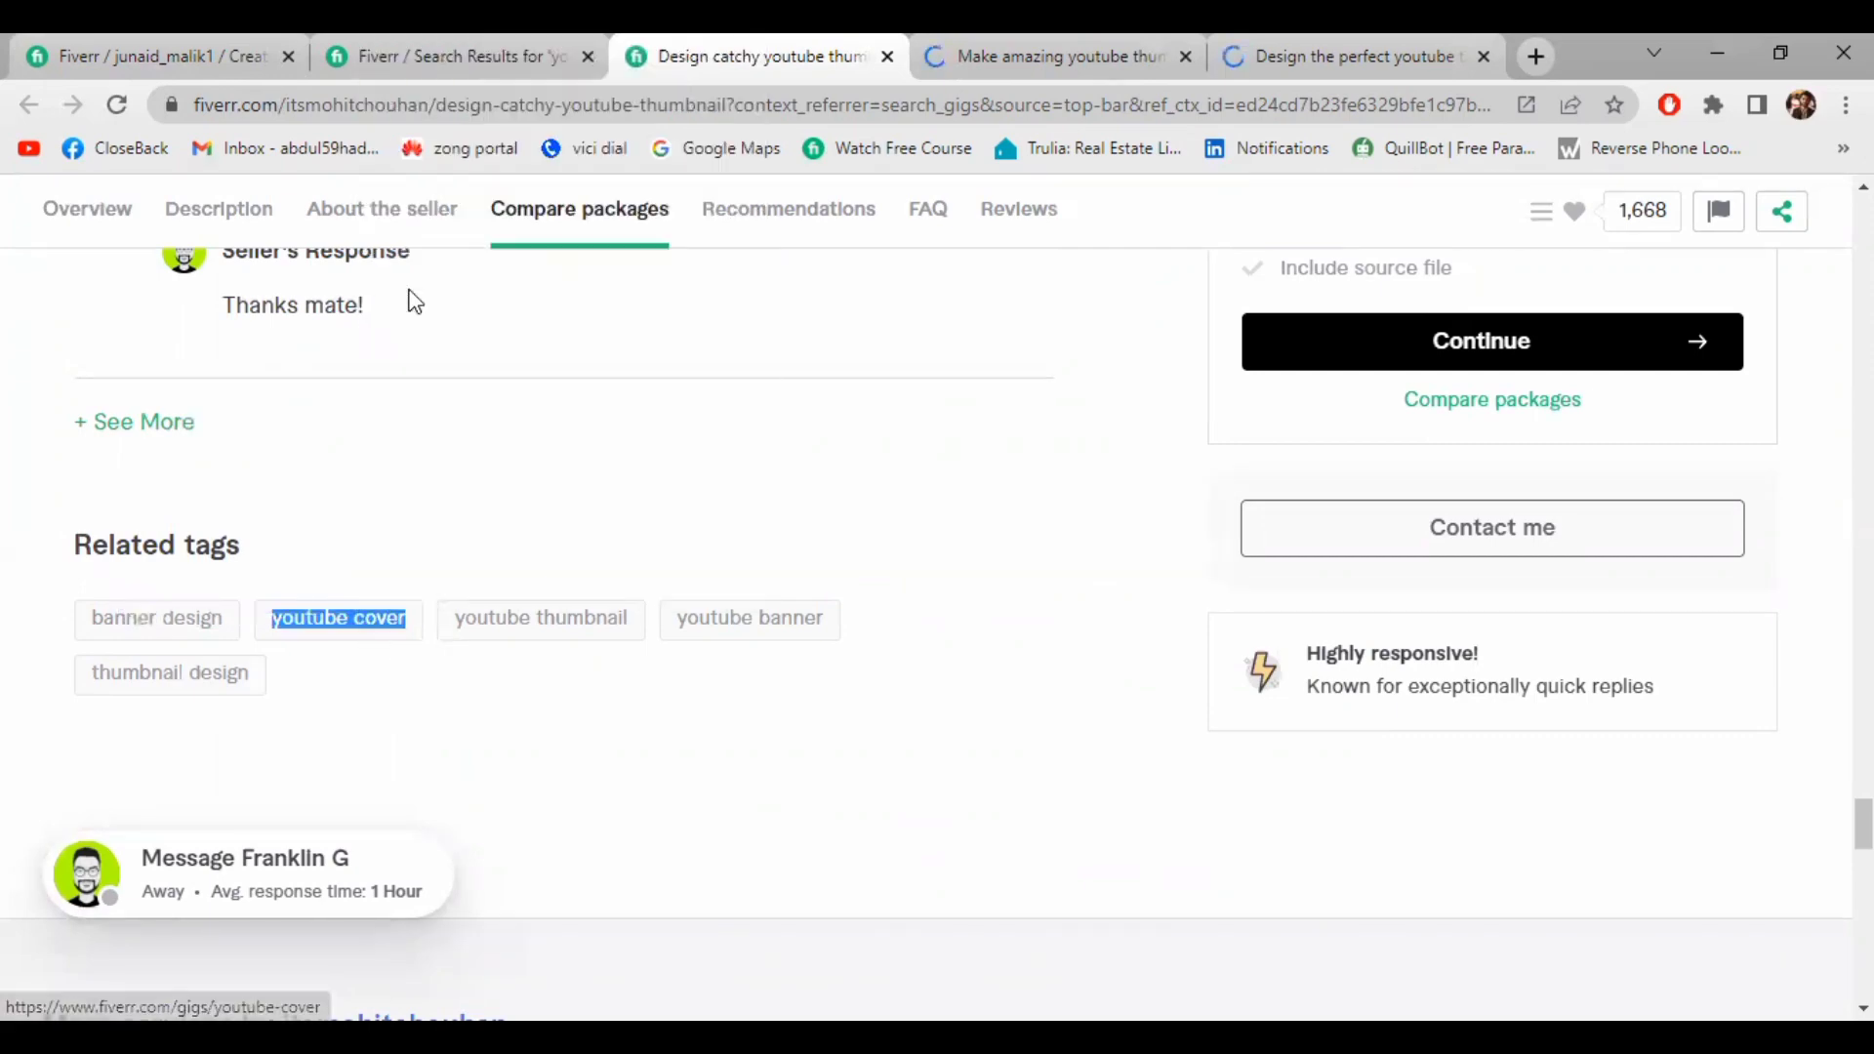
Search Fiverr for "youtube cover" in place of the "youtube thumbnail" query
{"action": "left_click", "coordinate": [381, 57]}
{"action": "scroll", "coordinate": [681, 422], "scroll_direction": "up", "scroll_amount": 5}
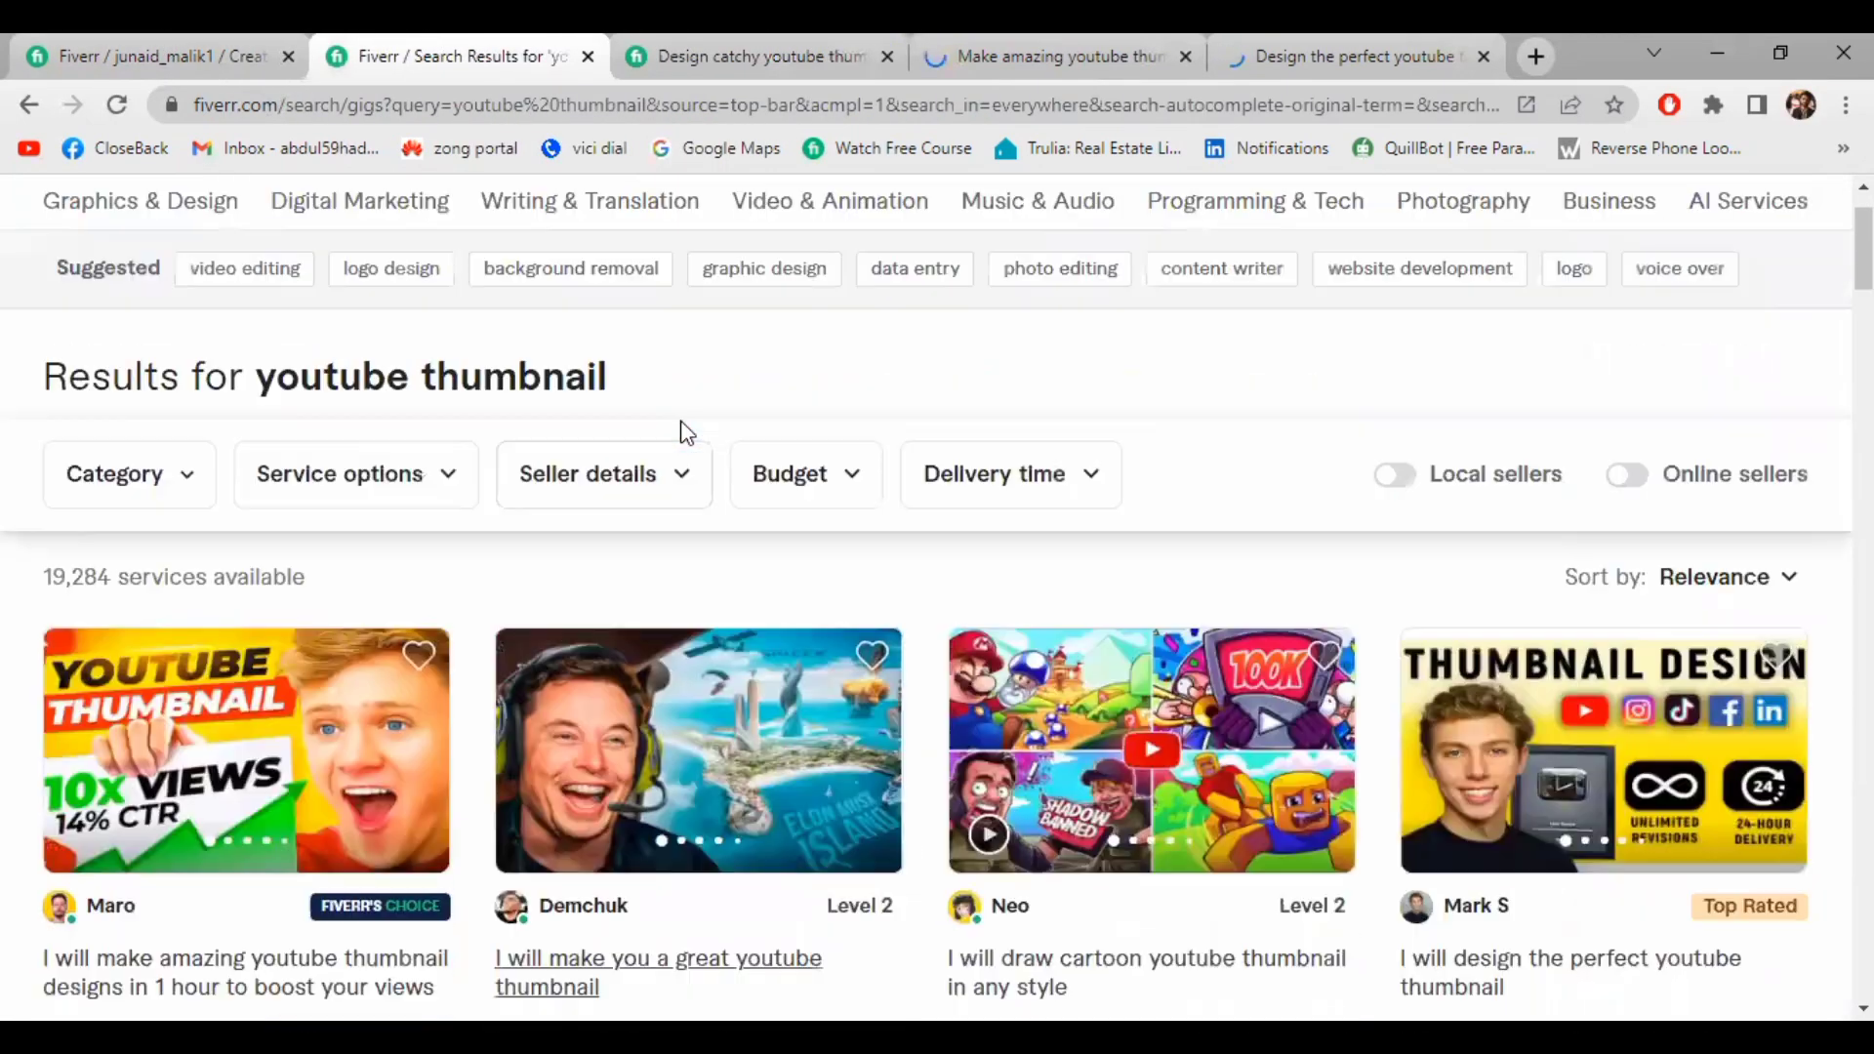
{"action": "triple_click", "coordinate": [465, 237]}
{"action": "right_click", "coordinate": [372, 242]}
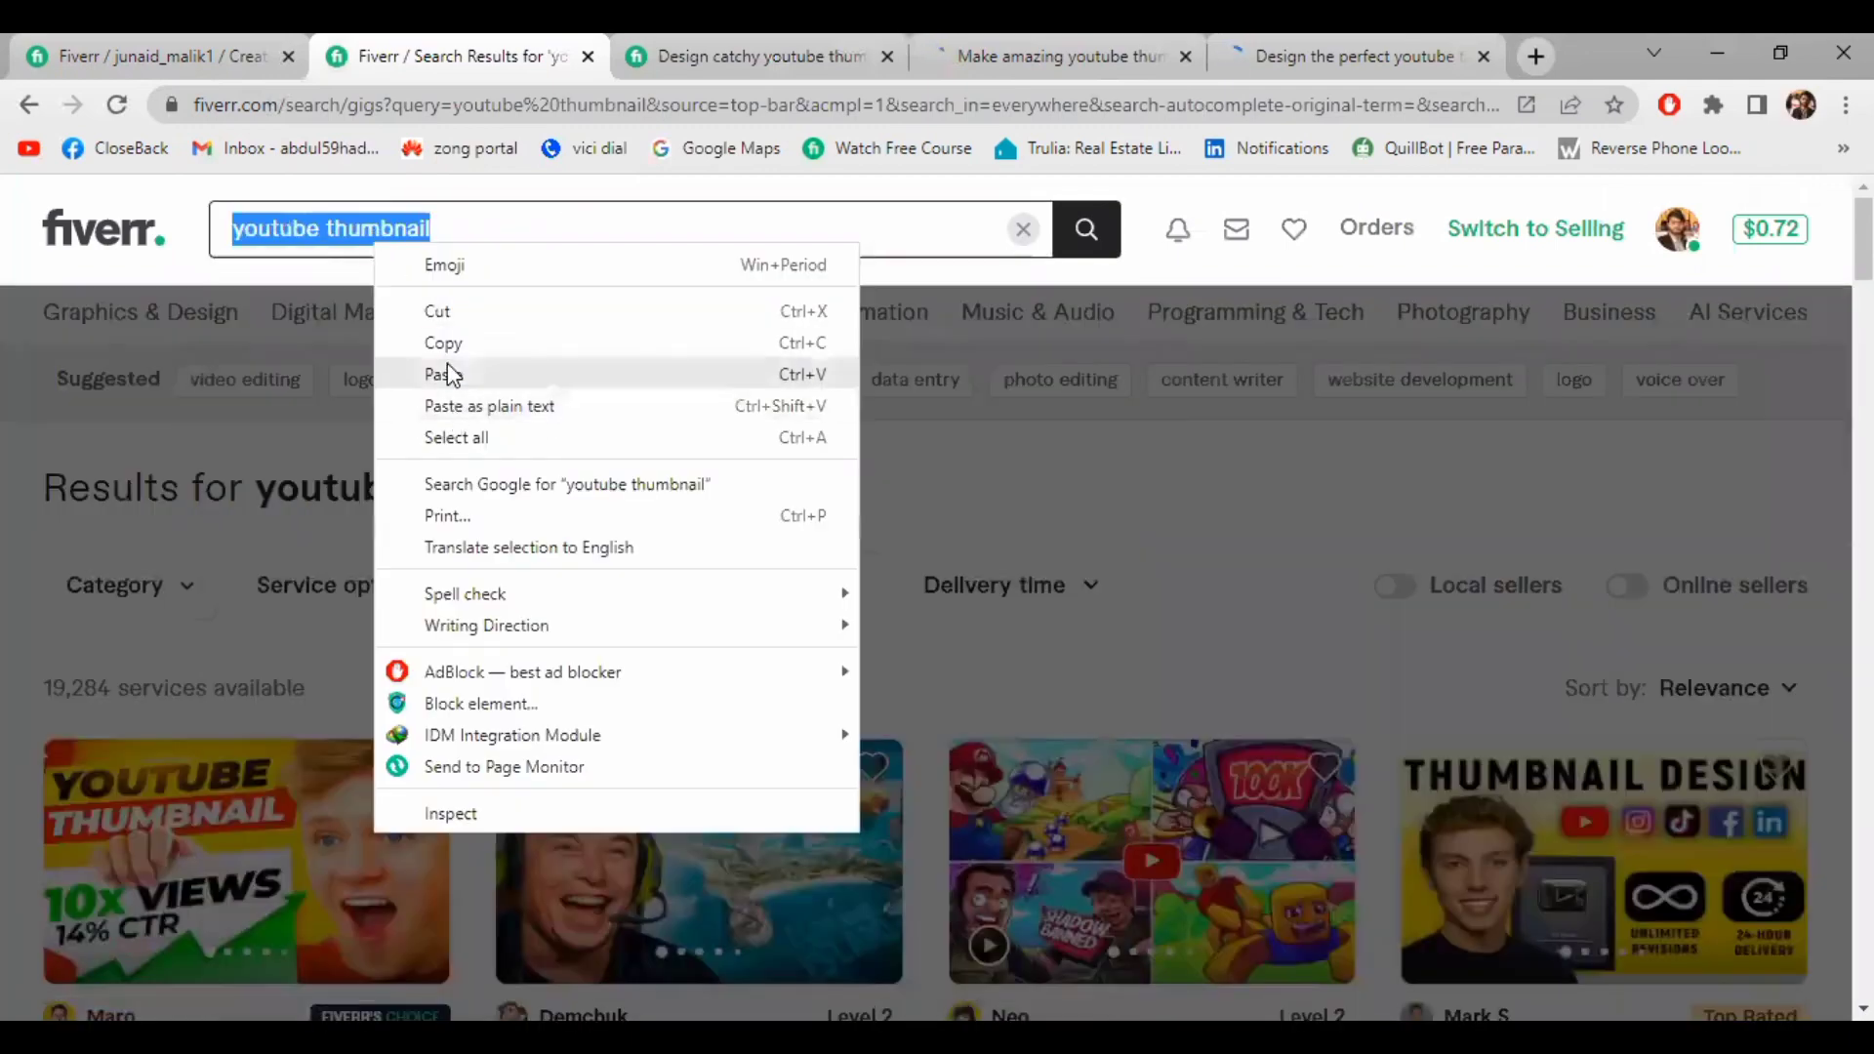
{"action": "left_click", "coordinate": [450, 373]}
{"action": "left_click", "coordinate": [1084, 232]}
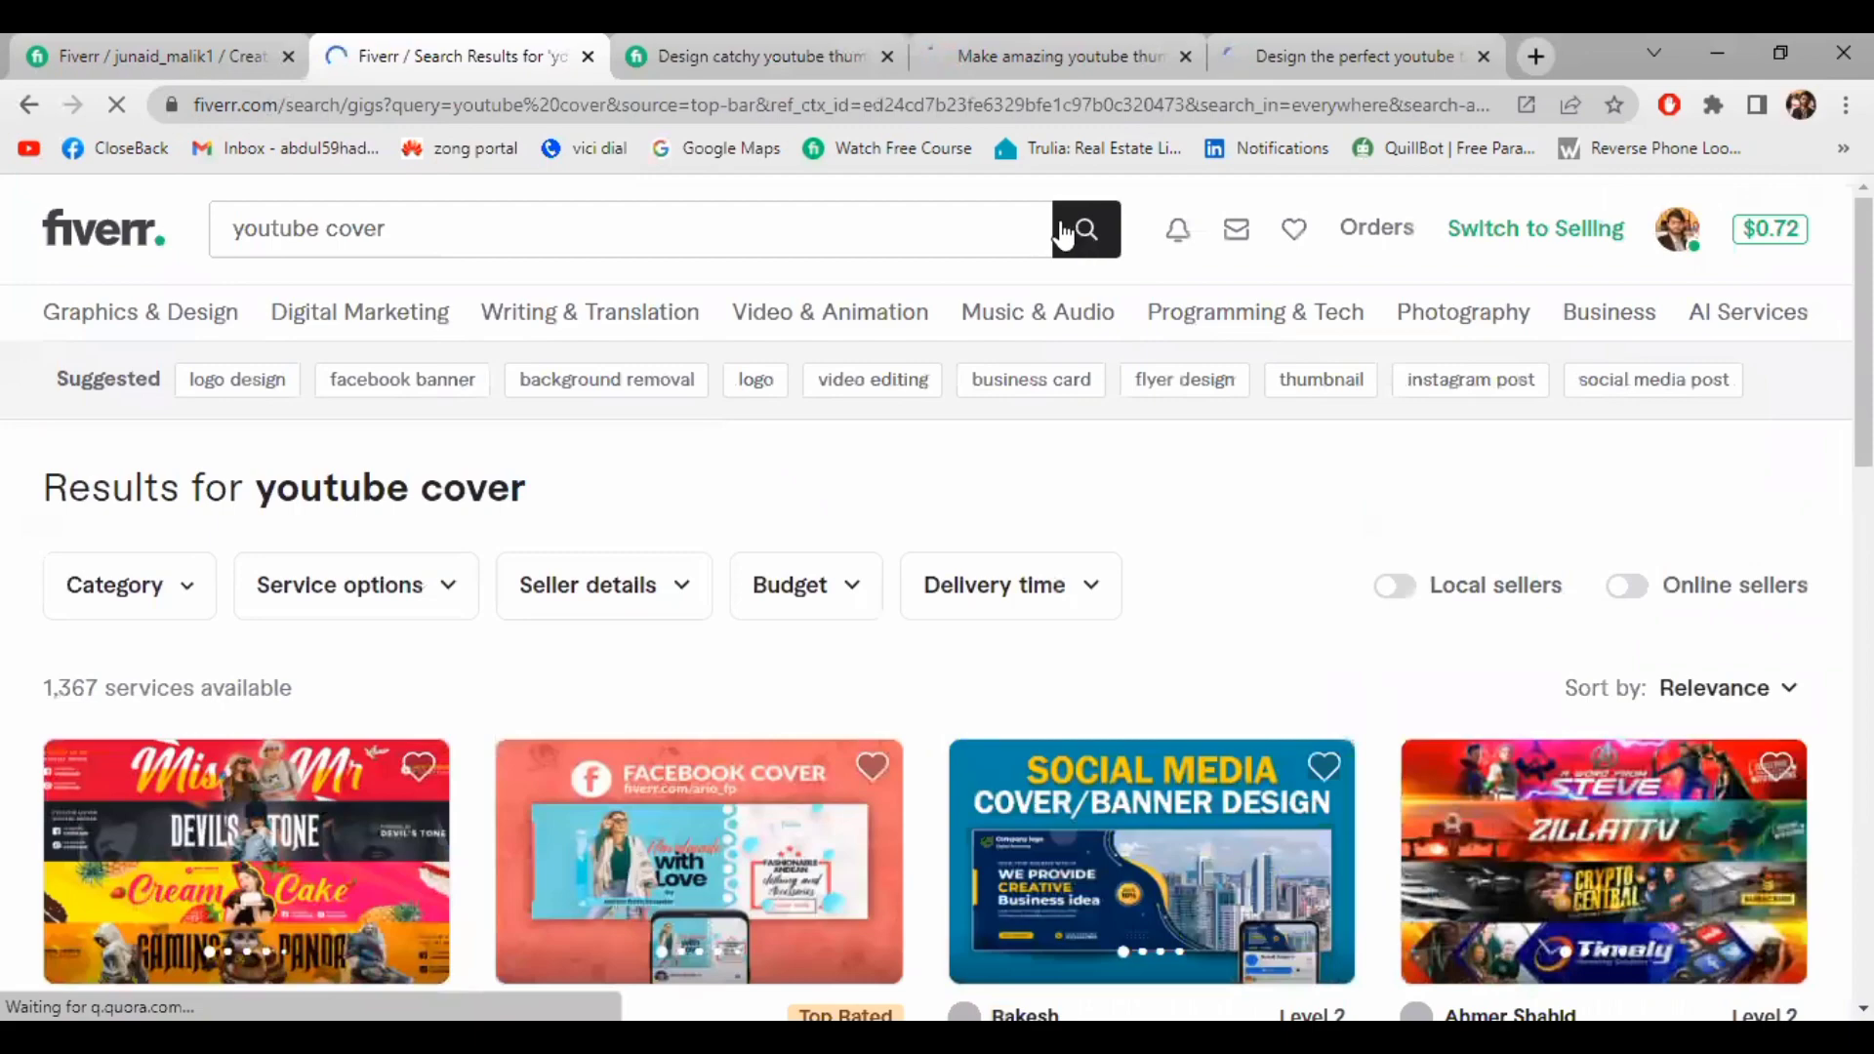
Examine the "youtube cover" results for the number of services available and the competing gigs' review counts and starting prices
{"action": "scroll", "coordinate": [699, 598], "scroll_direction": "down", "scroll_amount": 1}
{"action": "scroll", "coordinate": [732, 302], "scroll_direction": "up", "scroll_amount": 1}
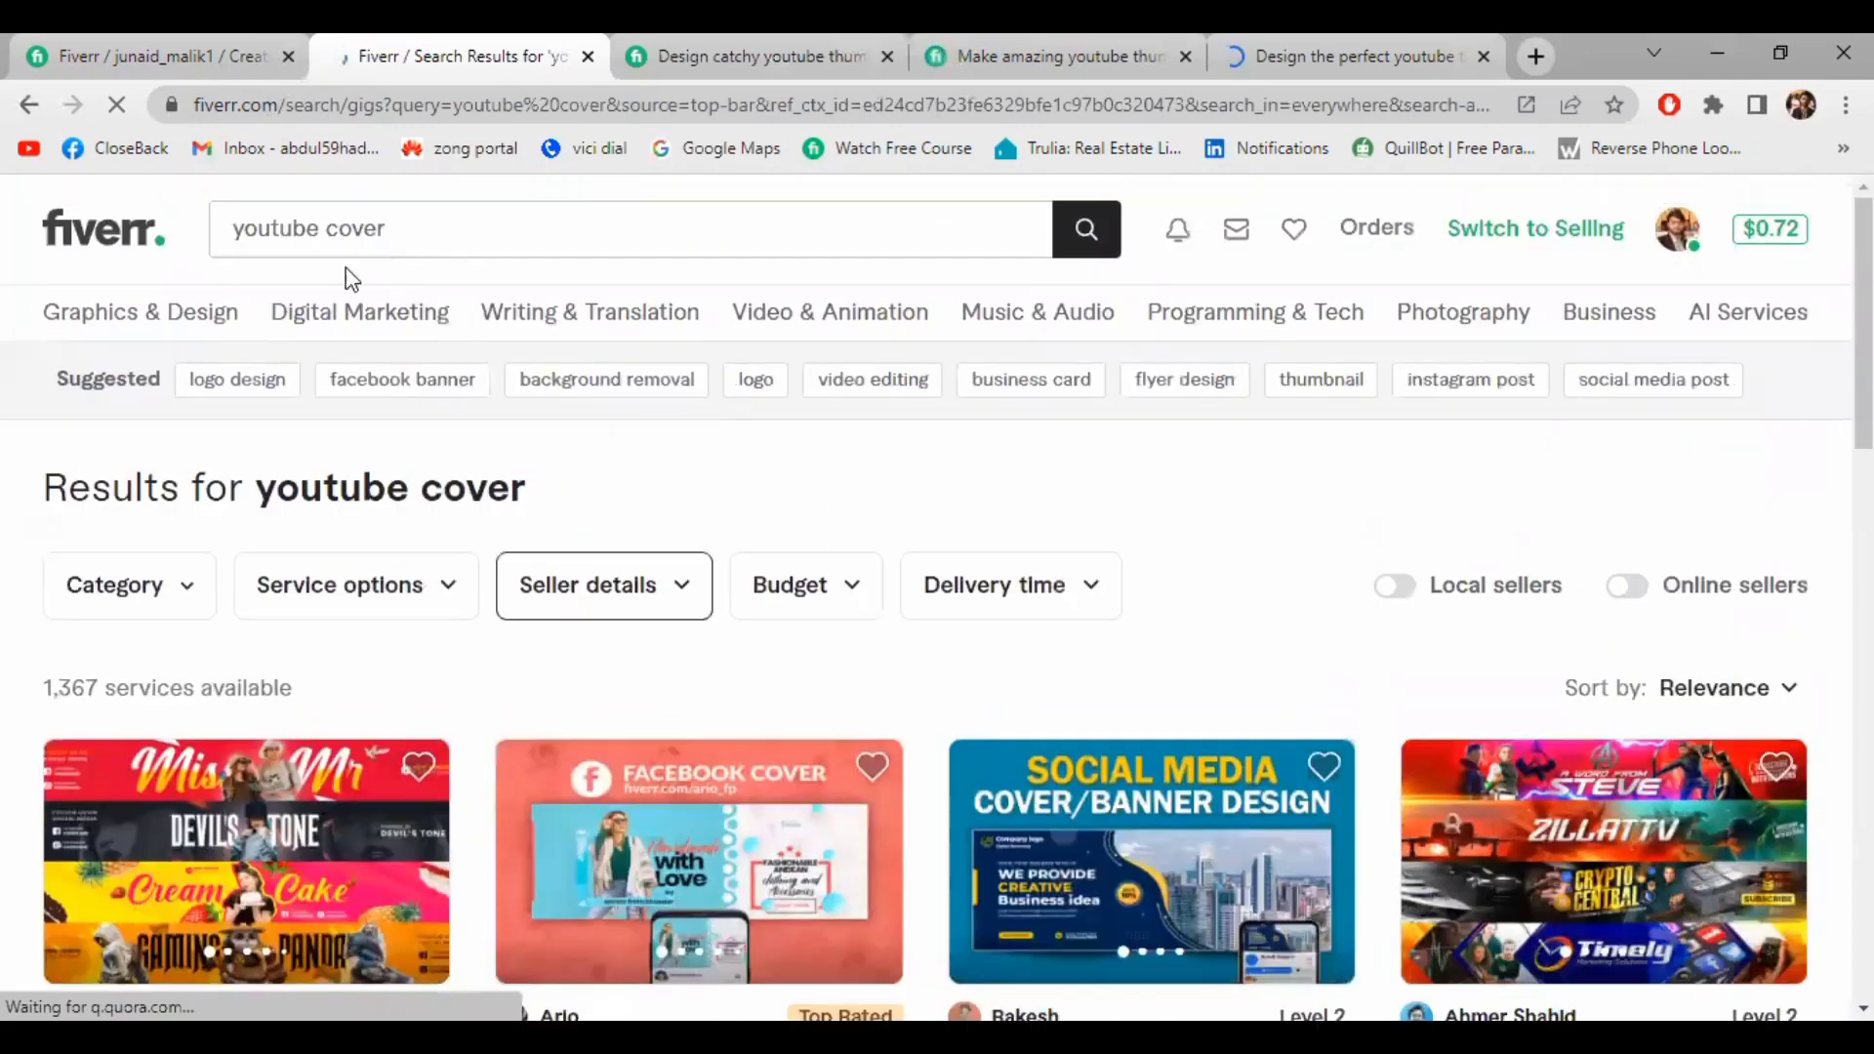
{"action": "scroll", "coordinate": [440, 544], "scroll_direction": "down", "scroll_amount": 3}
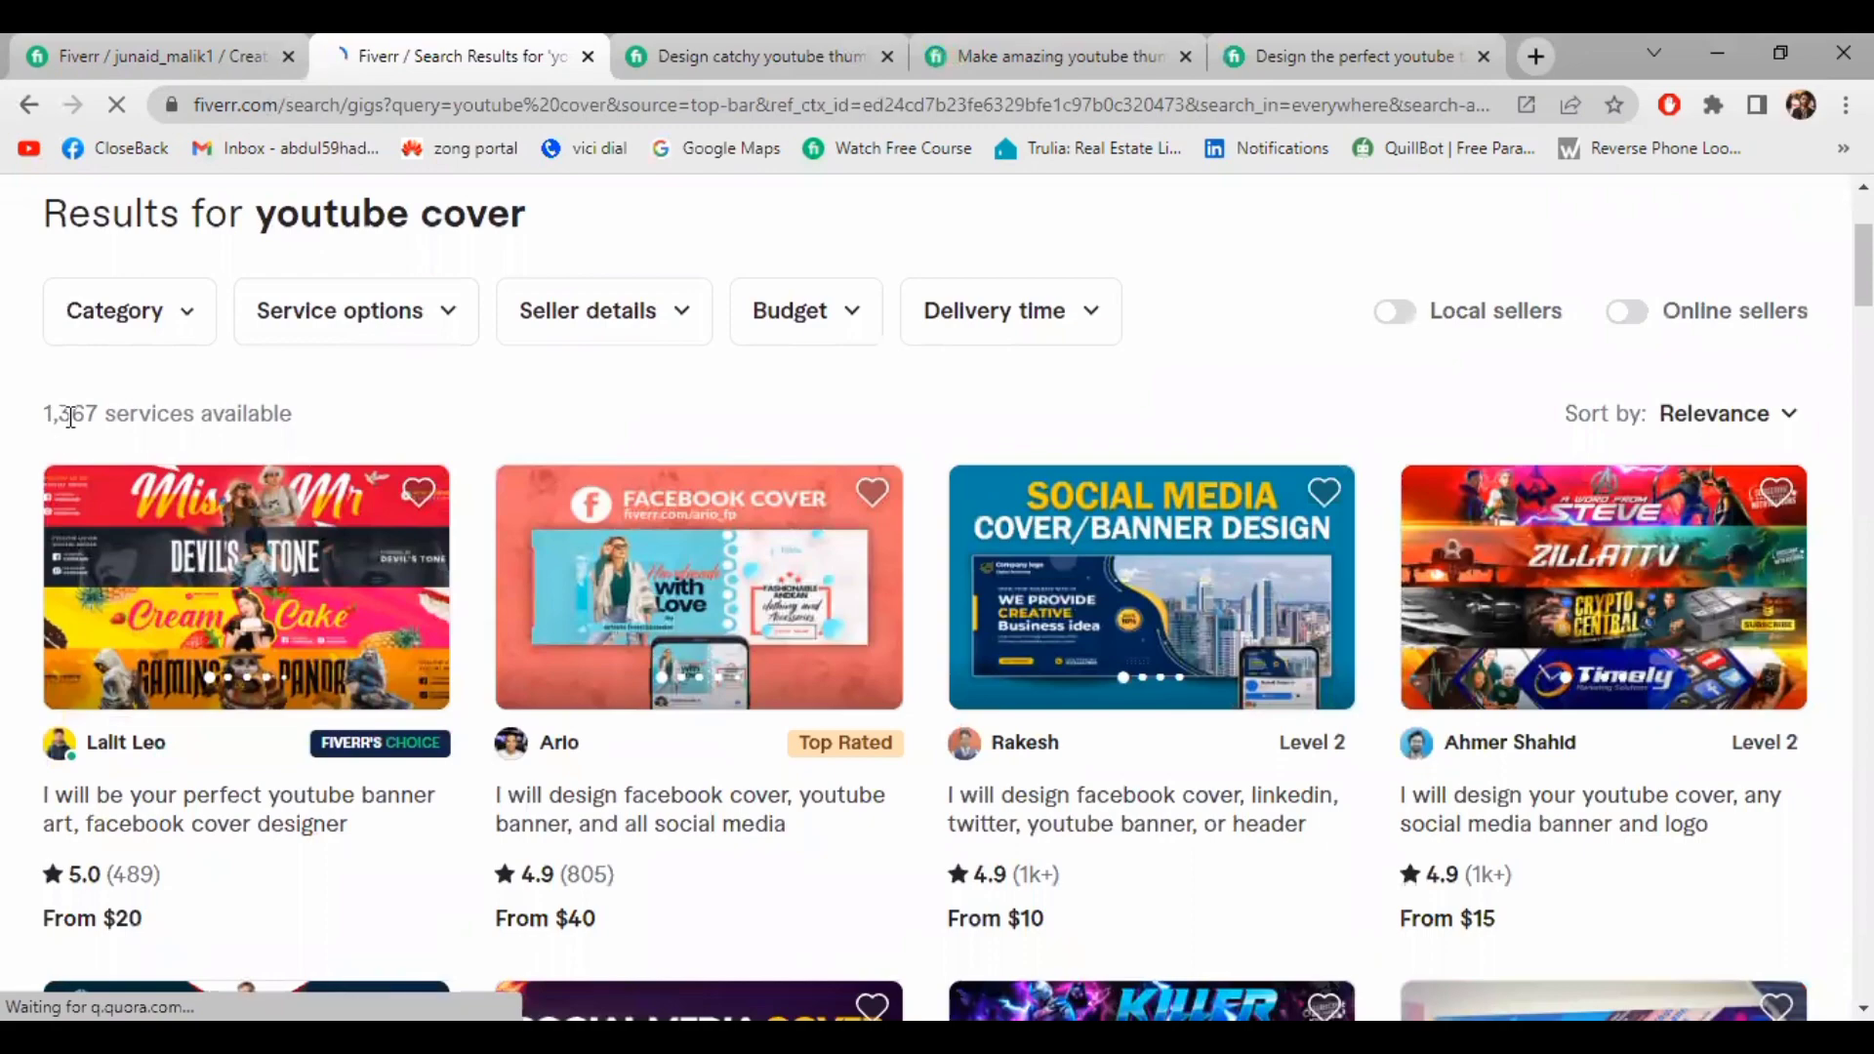
{"action": "scroll", "coordinate": [97, 586], "scroll_direction": "down", "scroll_amount": 3}
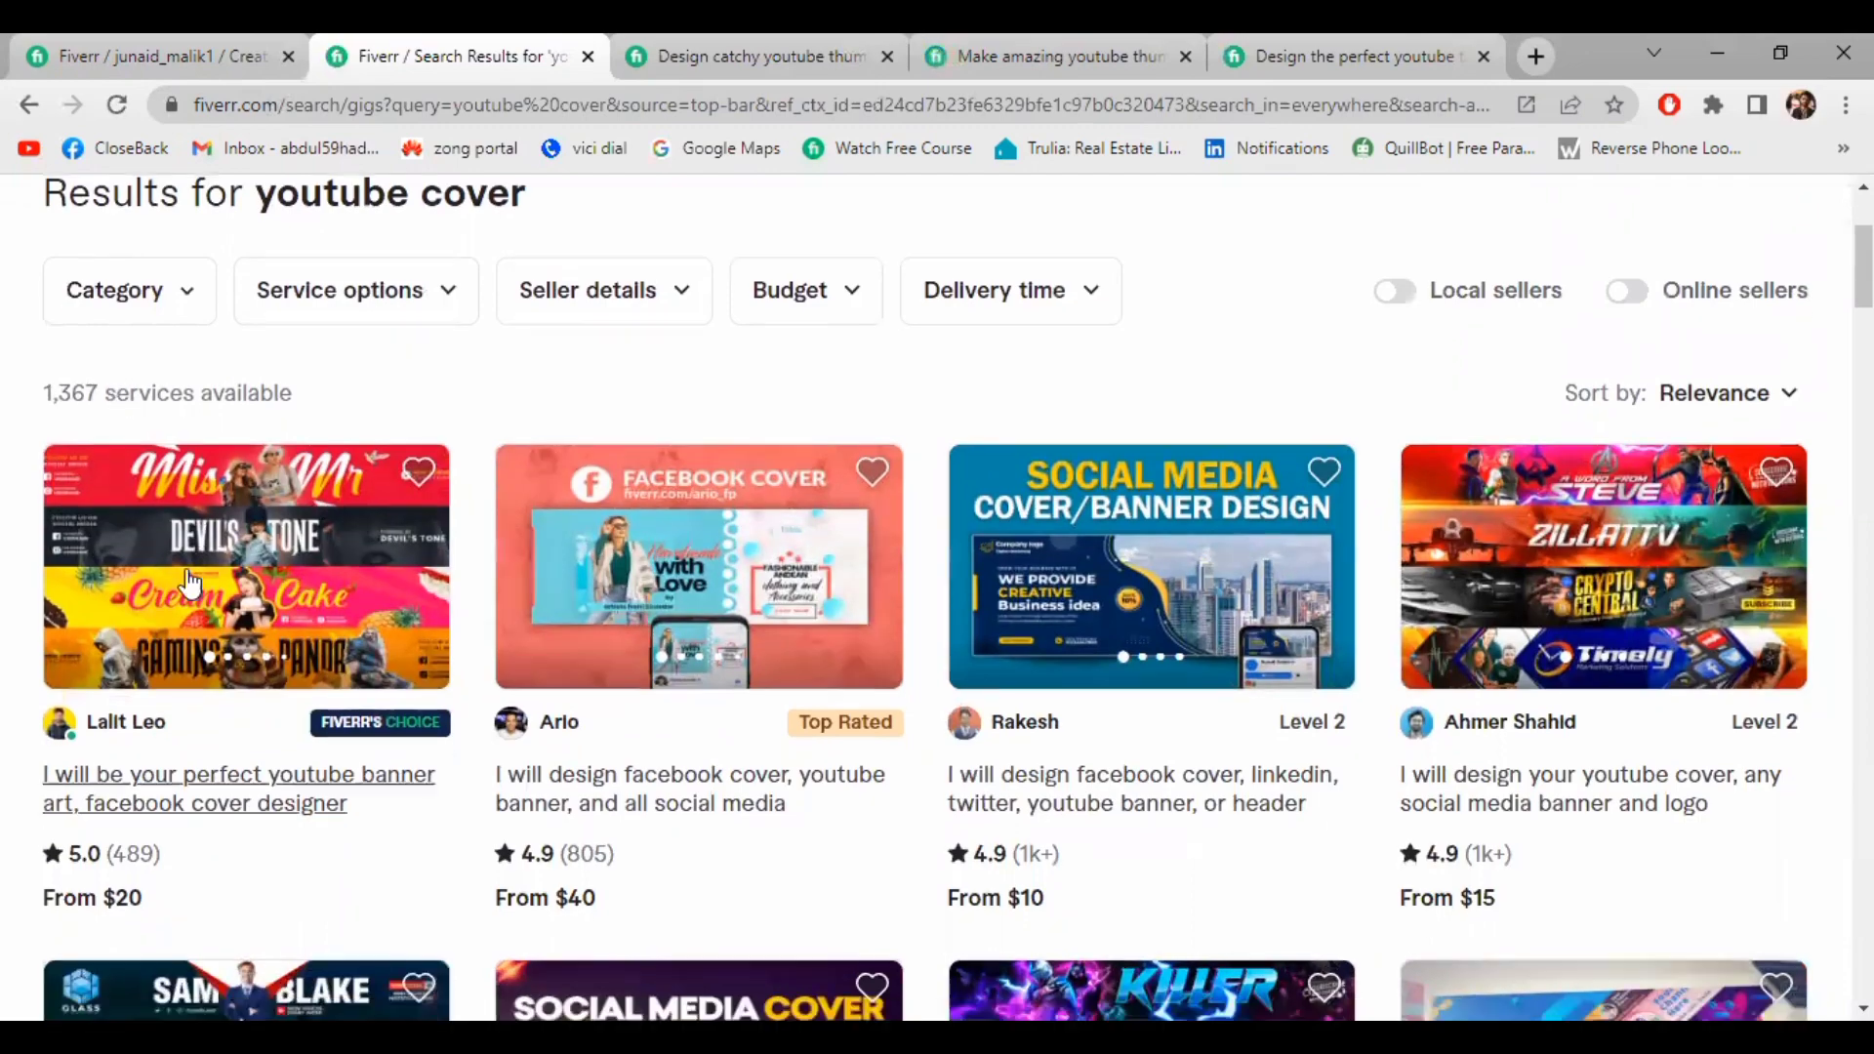
{"action": "scroll", "coordinate": [1206, 630], "scroll_direction": "down", "scroll_amount": 1}
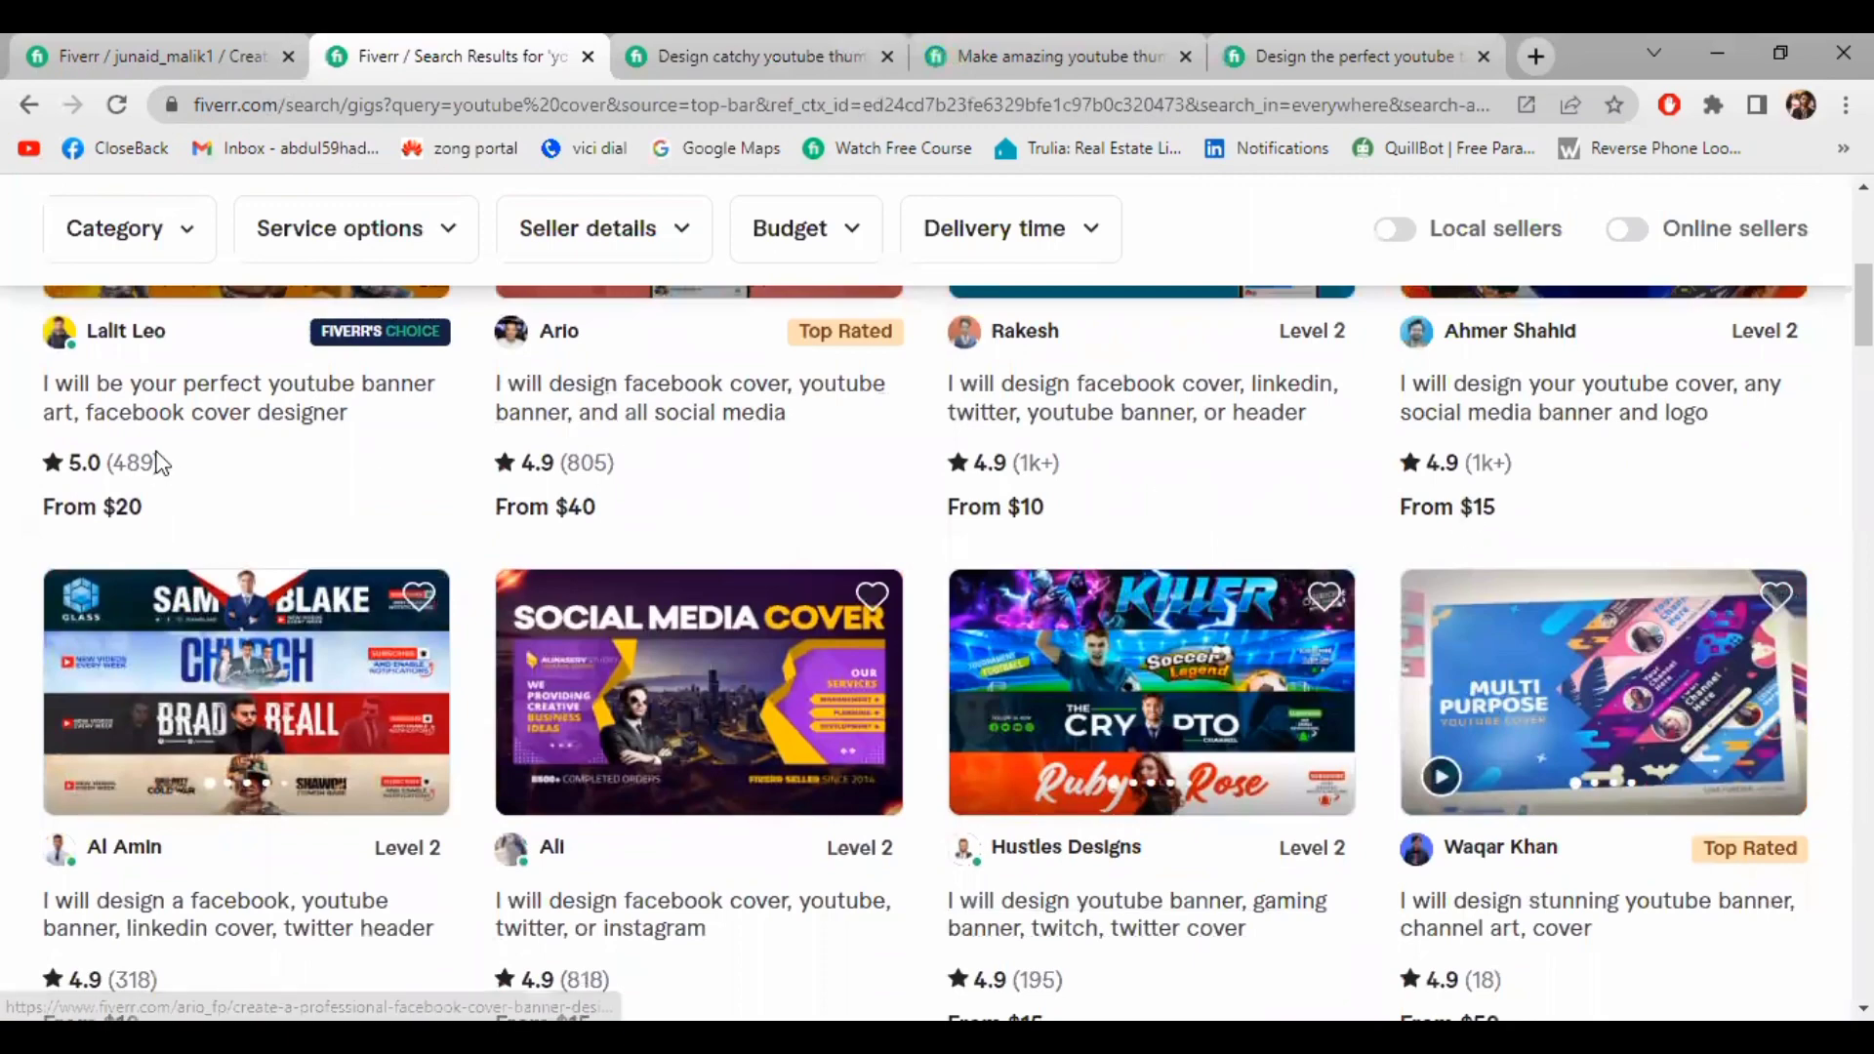
{"action": "scroll", "coordinate": [210, 639], "scroll_direction": "down", "scroll_amount": 1}
{"action": "scroll", "coordinate": [210, 639], "scroll_direction": "down", "scroll_amount": 3}
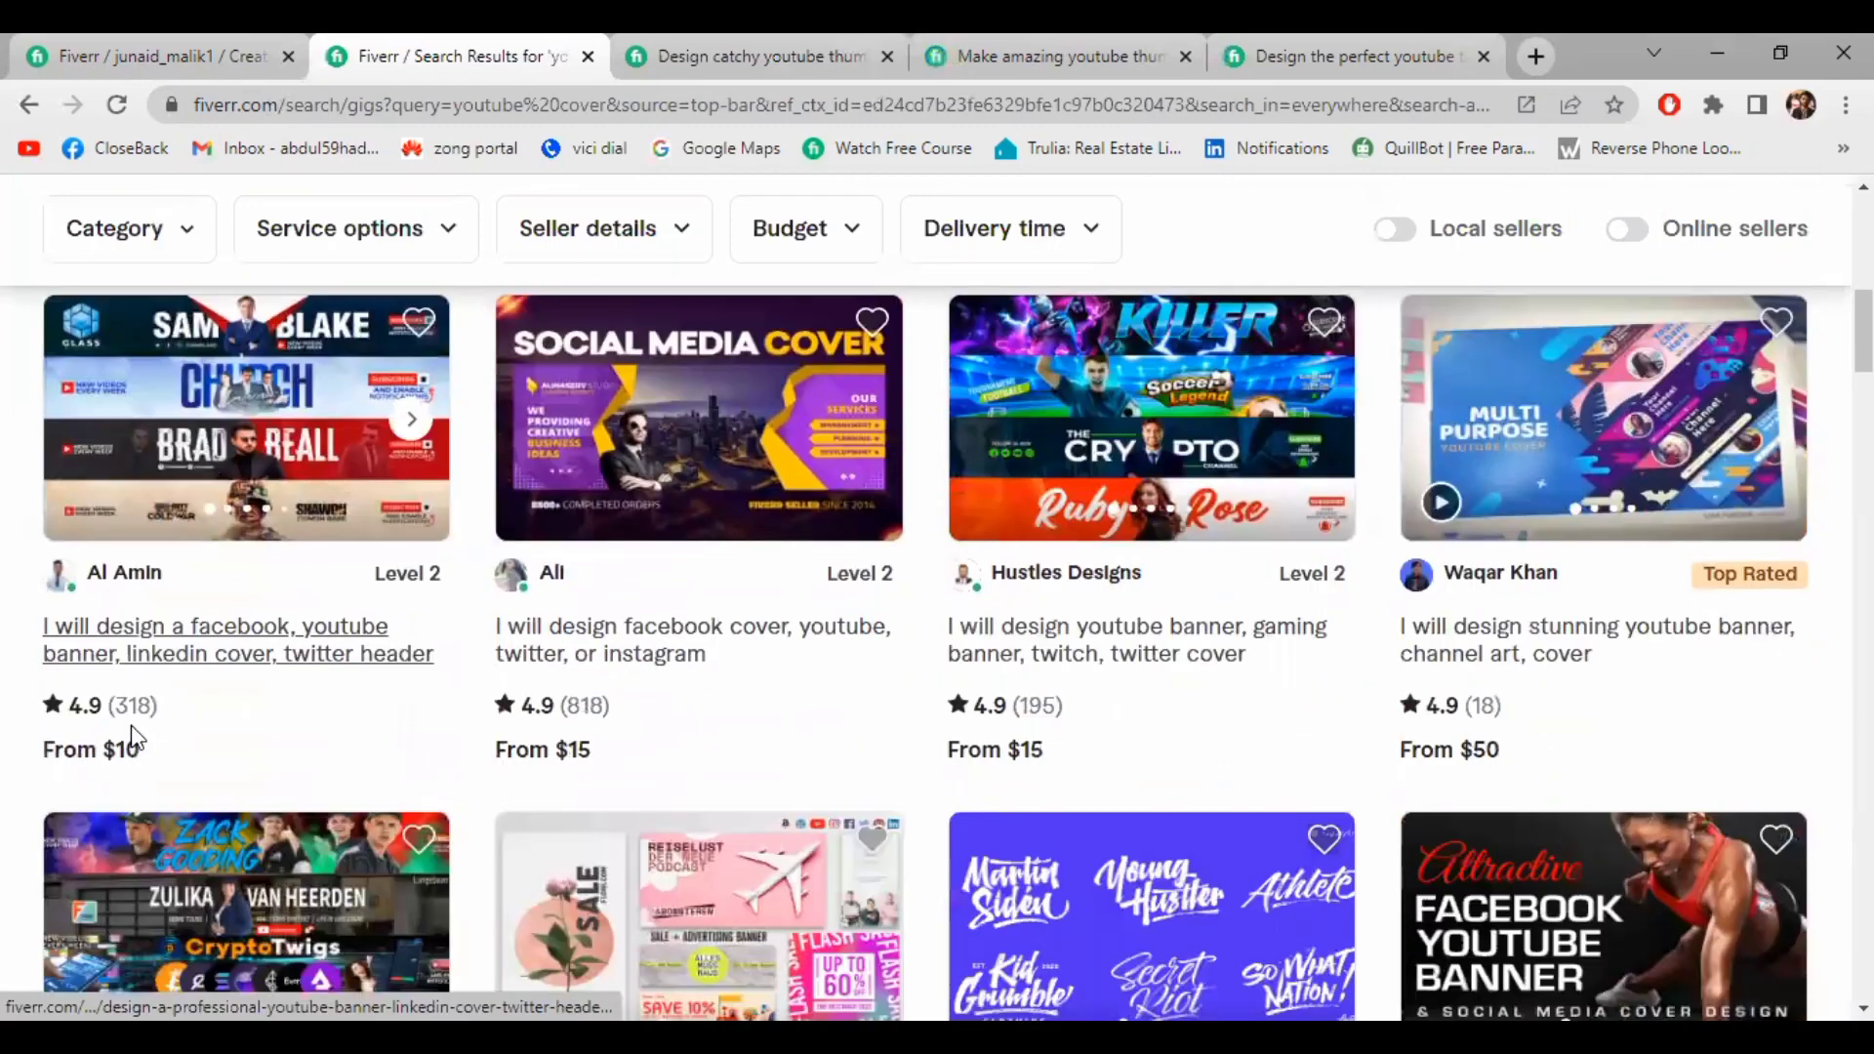
{"action": "scroll", "coordinate": [878, 739], "scroll_direction": "down", "scroll_amount": 6}
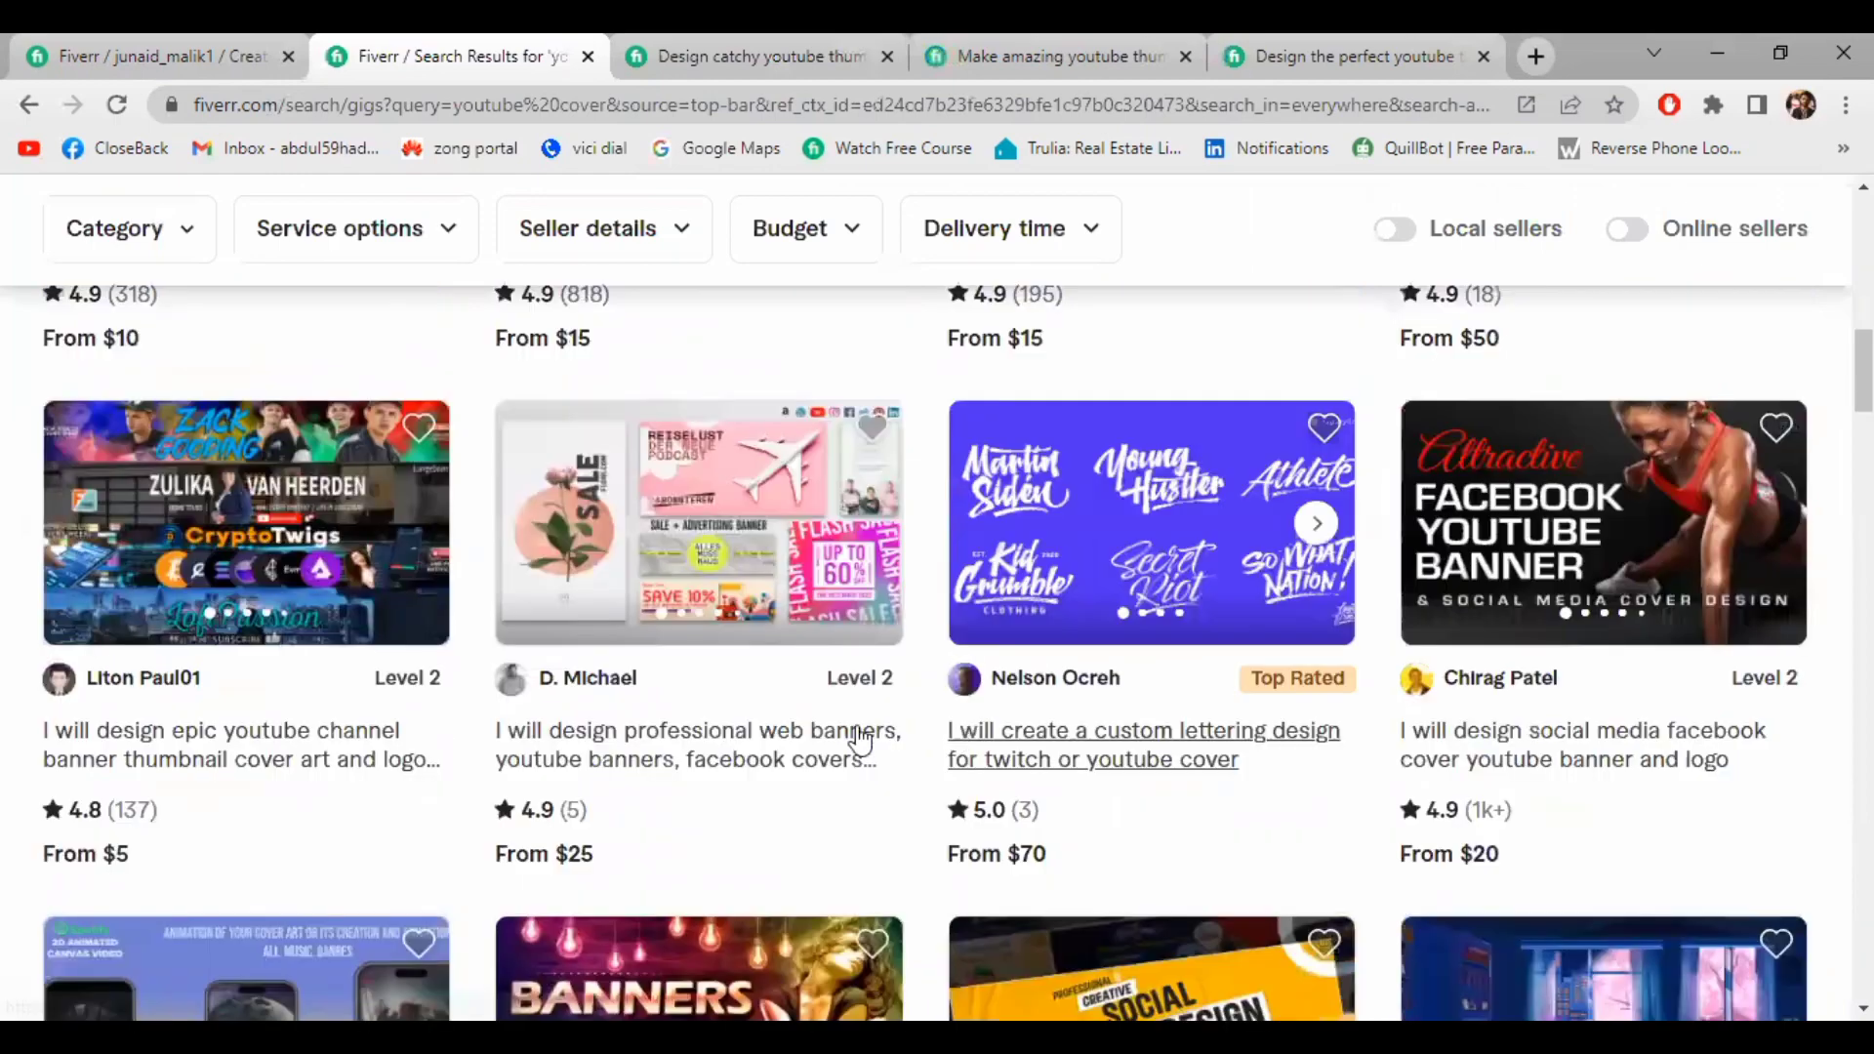
{"action": "scroll", "coordinate": [406, 658], "scroll_direction": "down", "scroll_amount": 3}
{"action": "scroll", "coordinate": [434, 645], "scroll_direction": "up", "scroll_amount": 20}
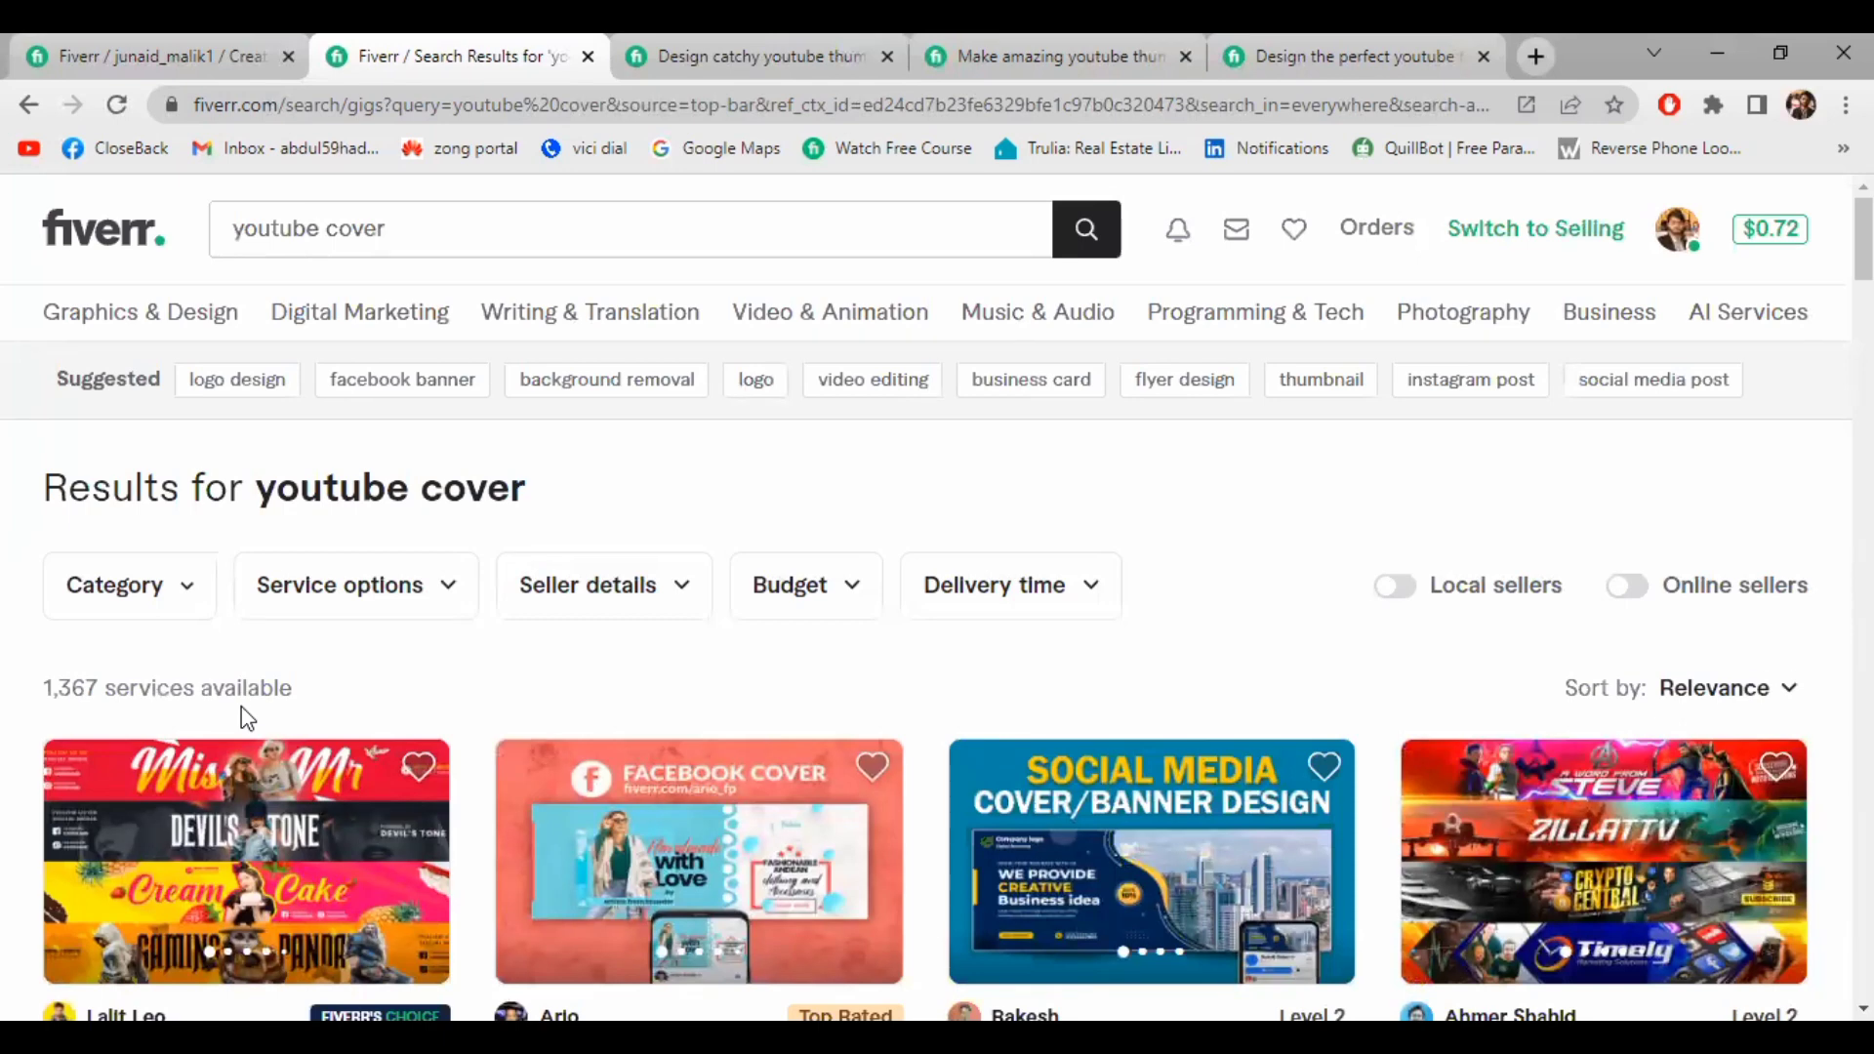
{"action": "scroll", "coordinate": [245, 718], "scroll_direction": "down", "scroll_amount": 3}
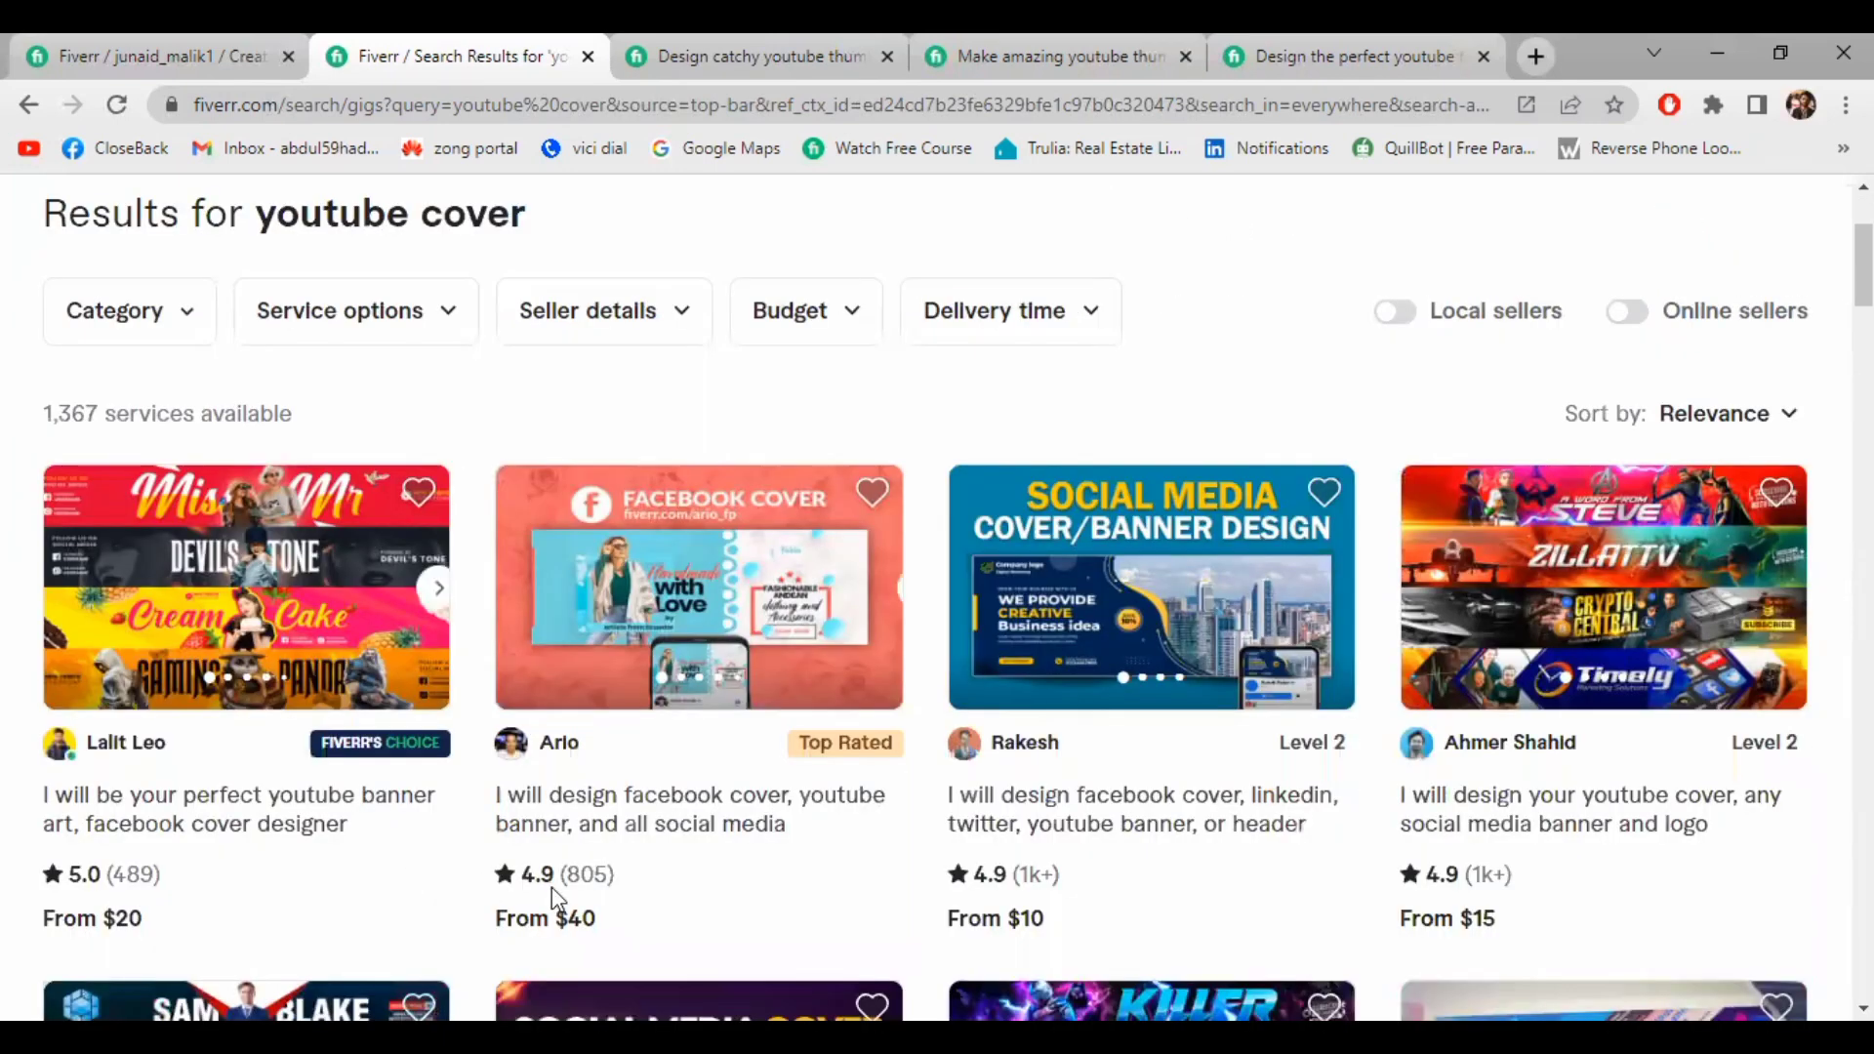
Add the copied "youtube cover" as a positive keyword in the new gig's search tags
{"action": "left_click", "coordinate": [166, 44]}
{"action": "right_click", "coordinate": [646, 724]}
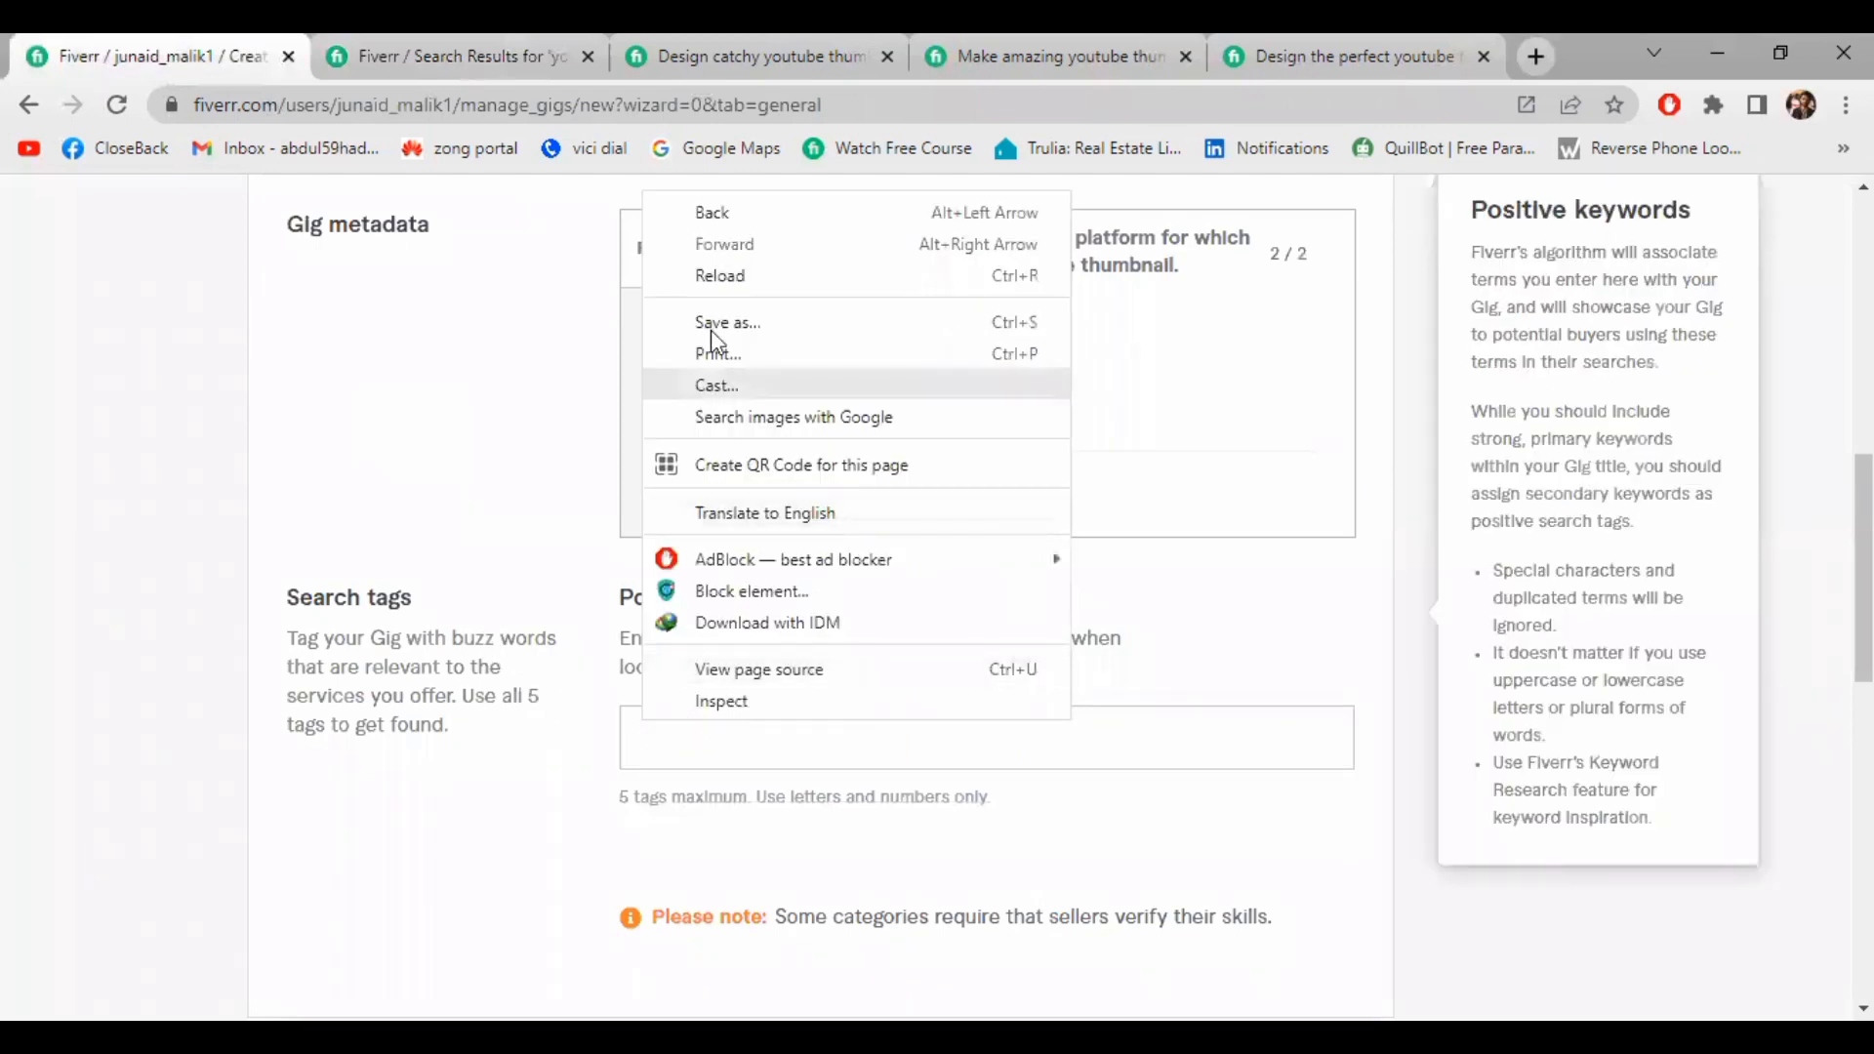
{"action": "left_click", "coordinate": [699, 756]}
{"action": "left_click", "coordinate": [700, 757]}
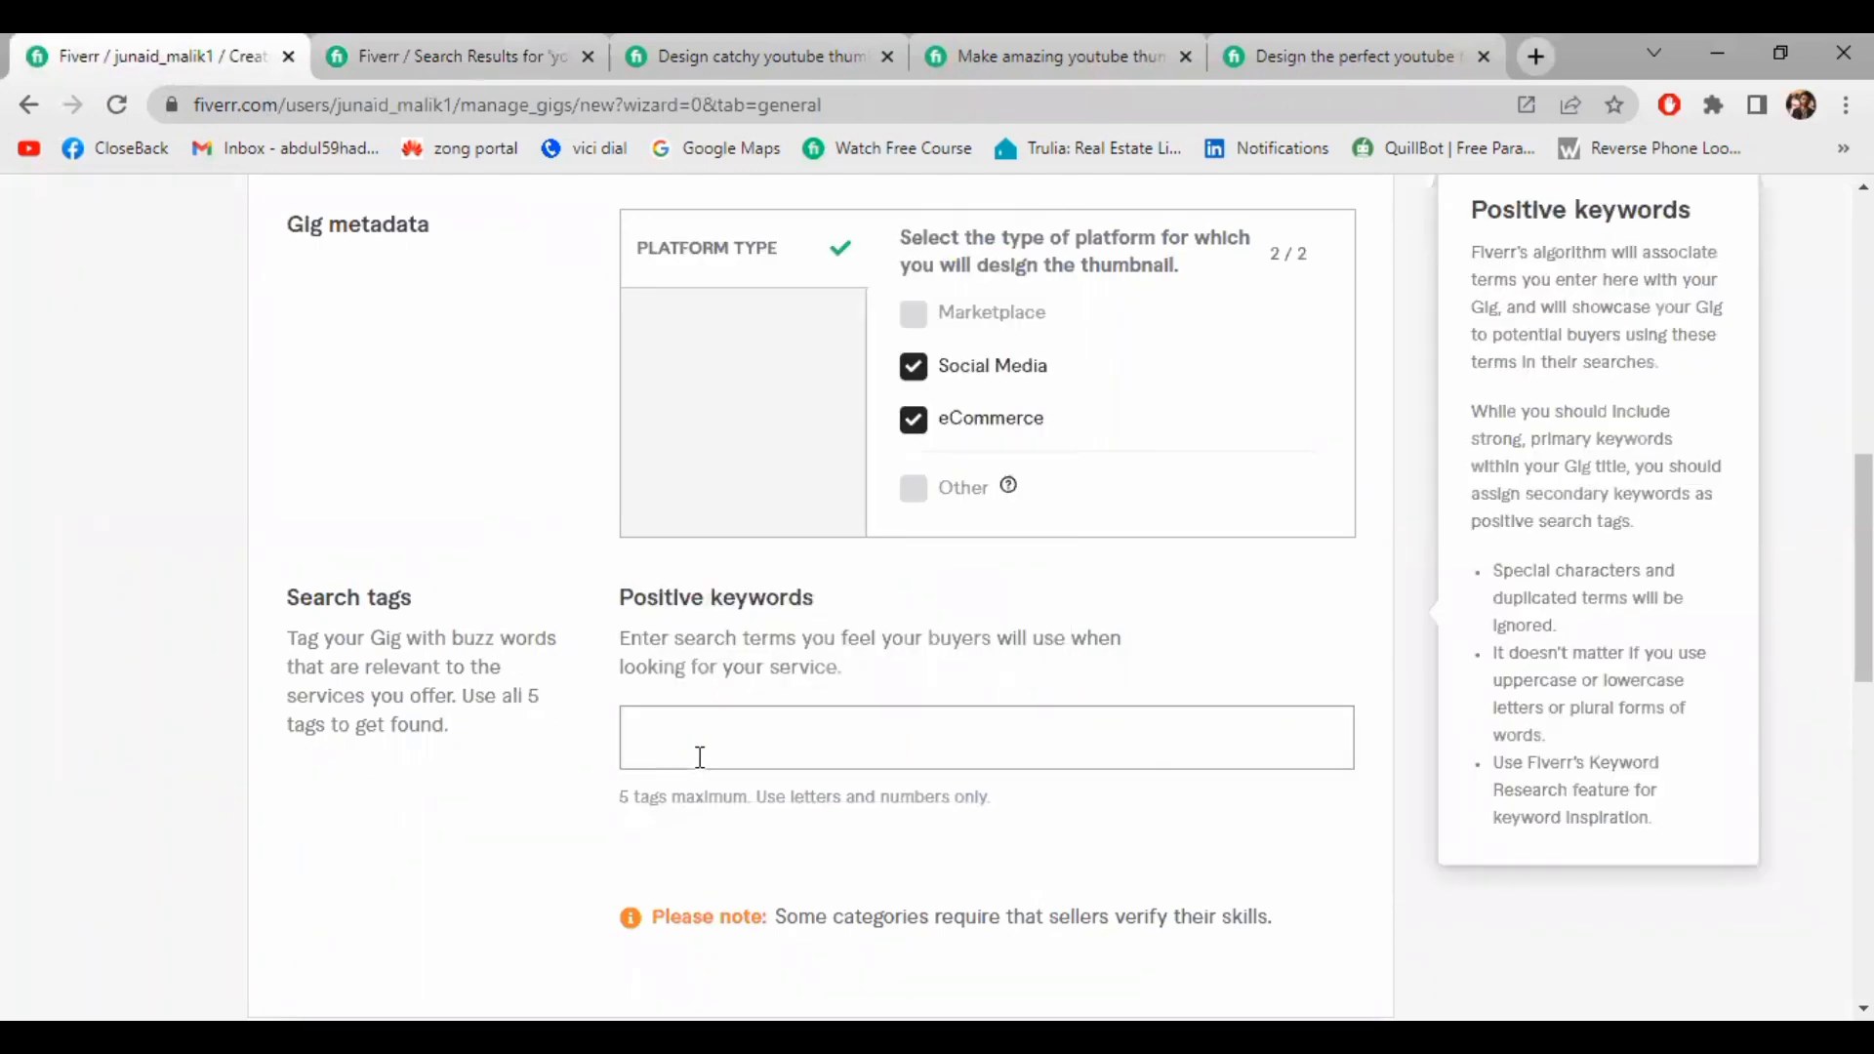
{"action": "key", "text": "ctrl+v"}
{"action": "key", "text": "Return"}
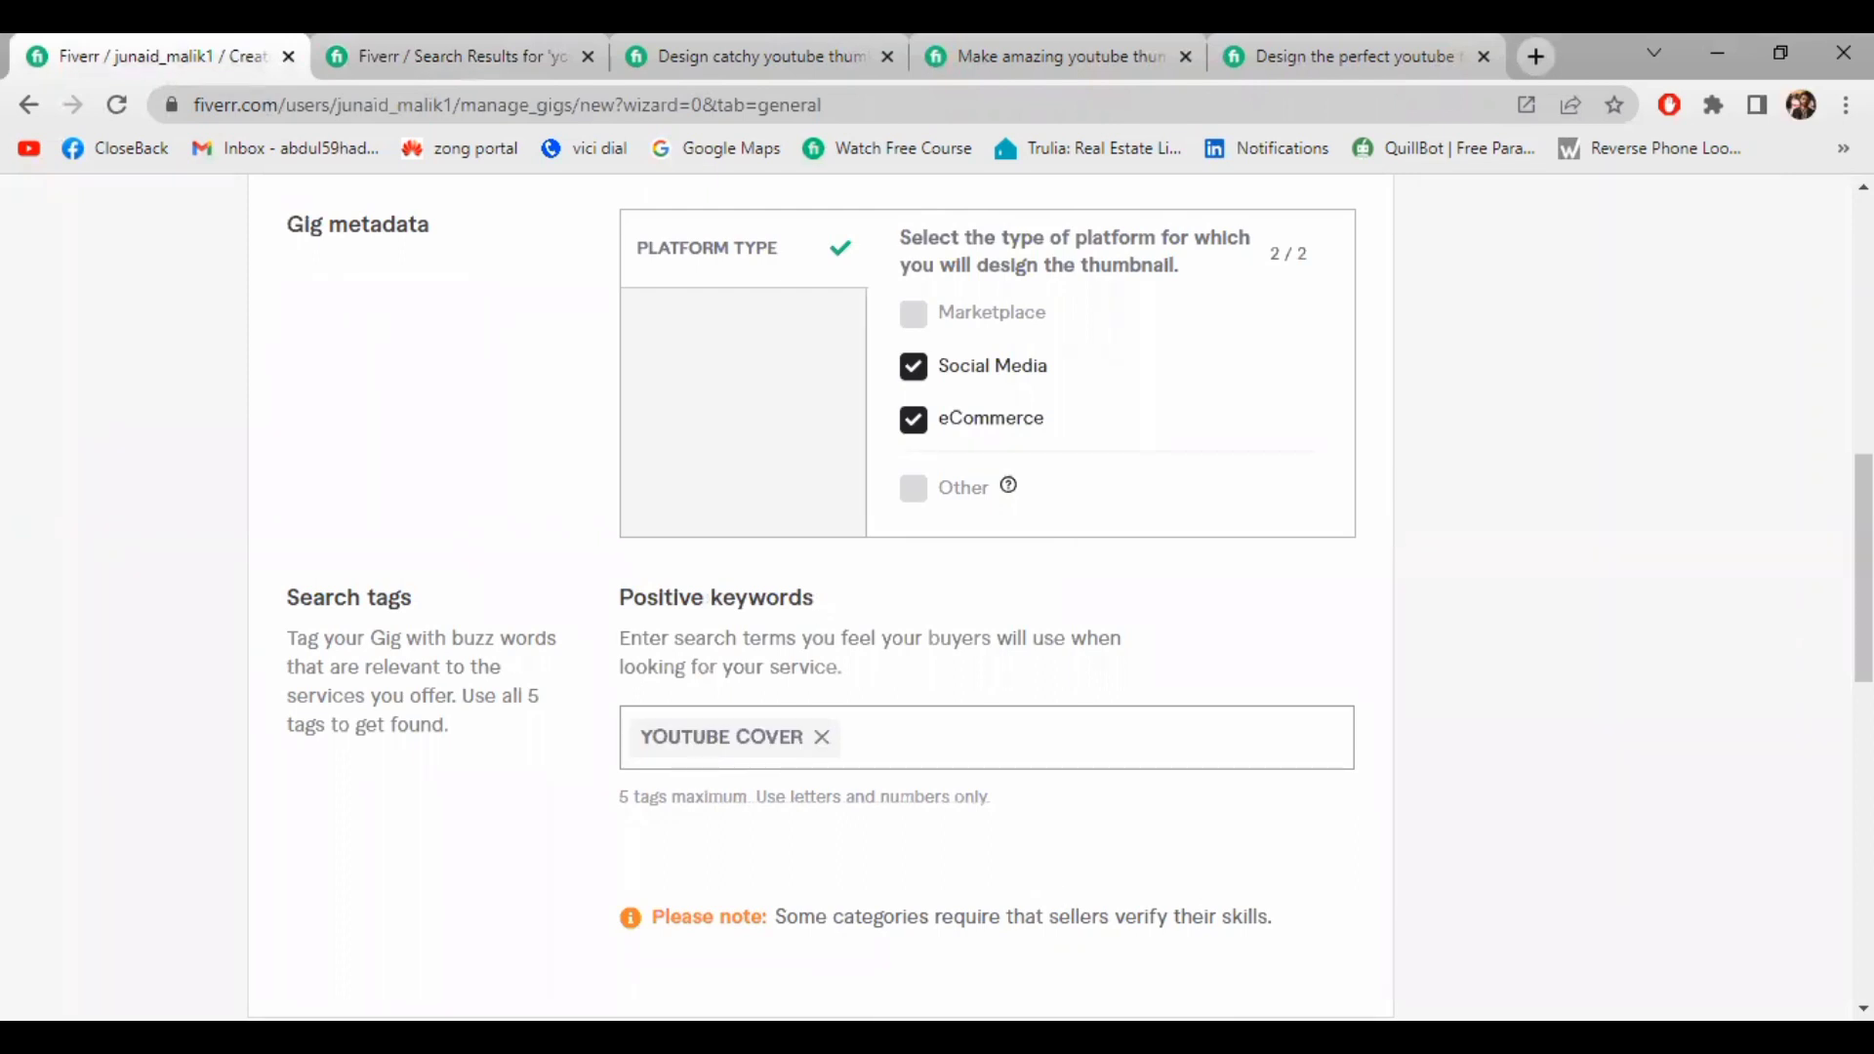
Copy "youtube thumbnail" from the gig title and add it as another positive keyword
{"action": "key", "text": "alt+Tab"}
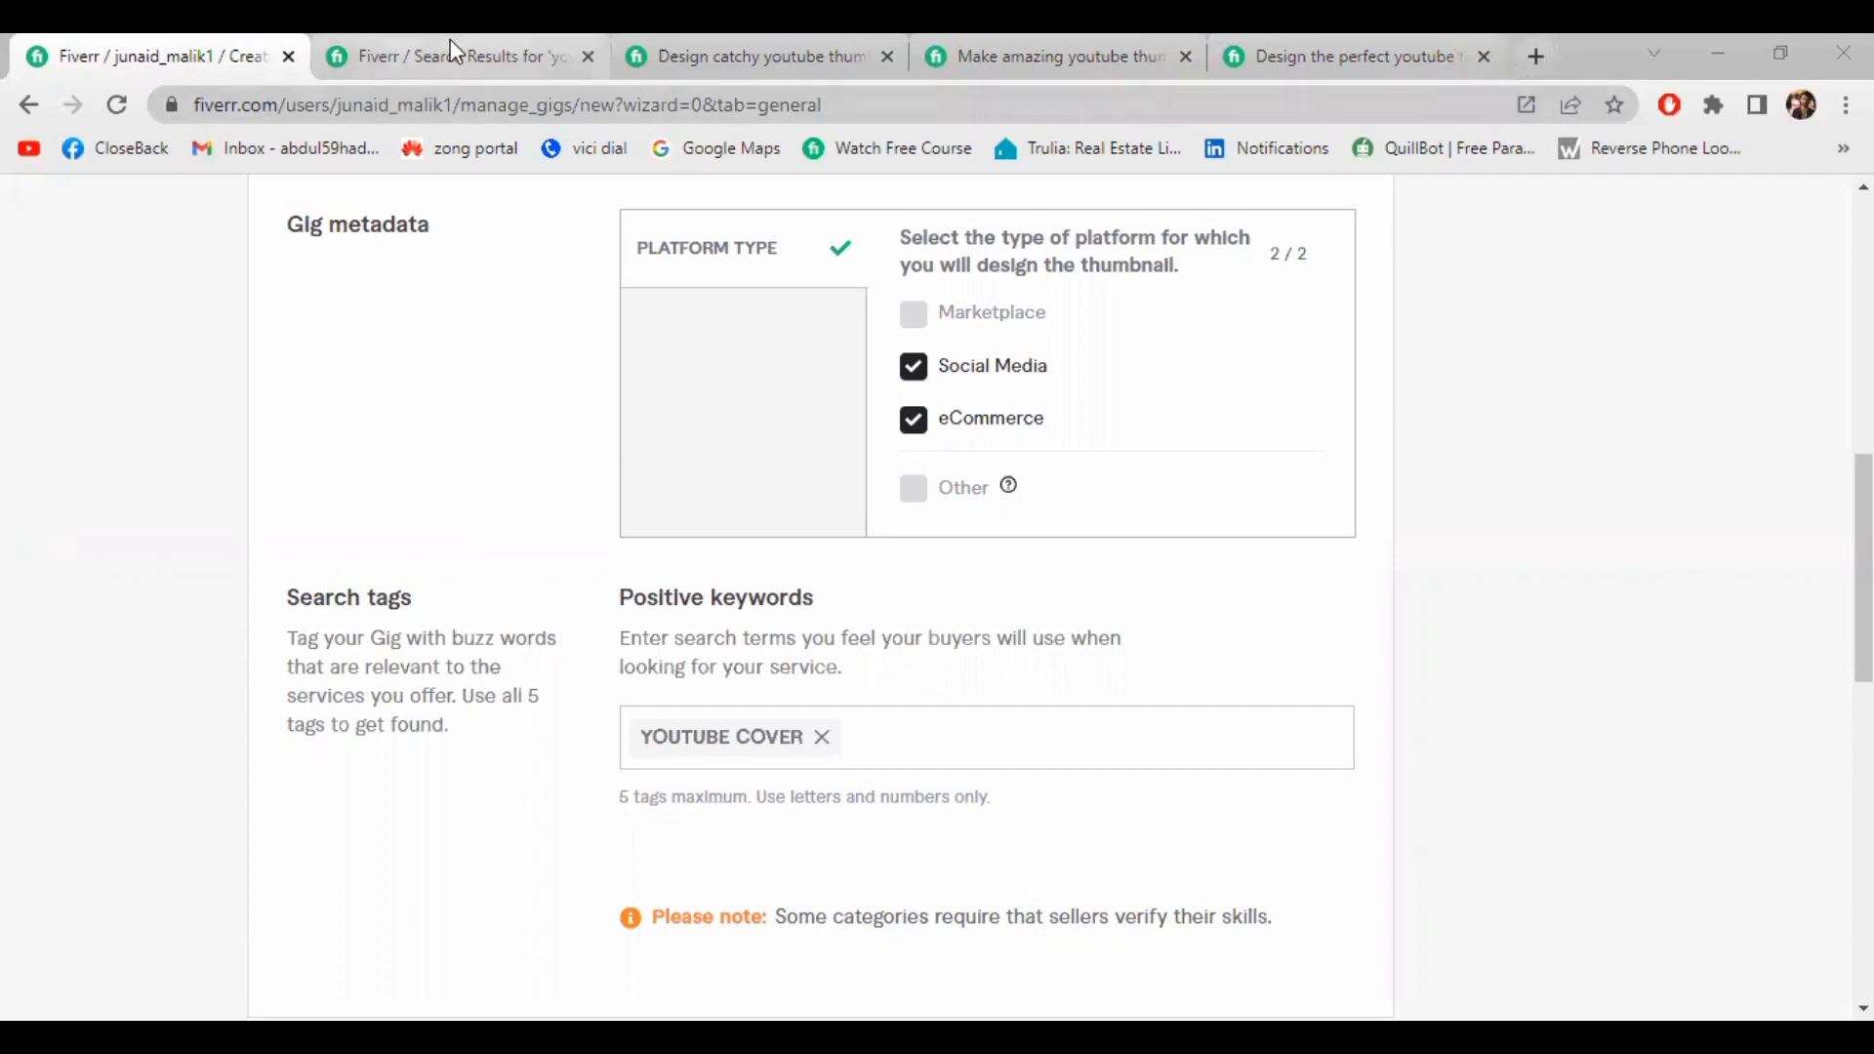
{"action": "left_click", "coordinate": [734, 50]}
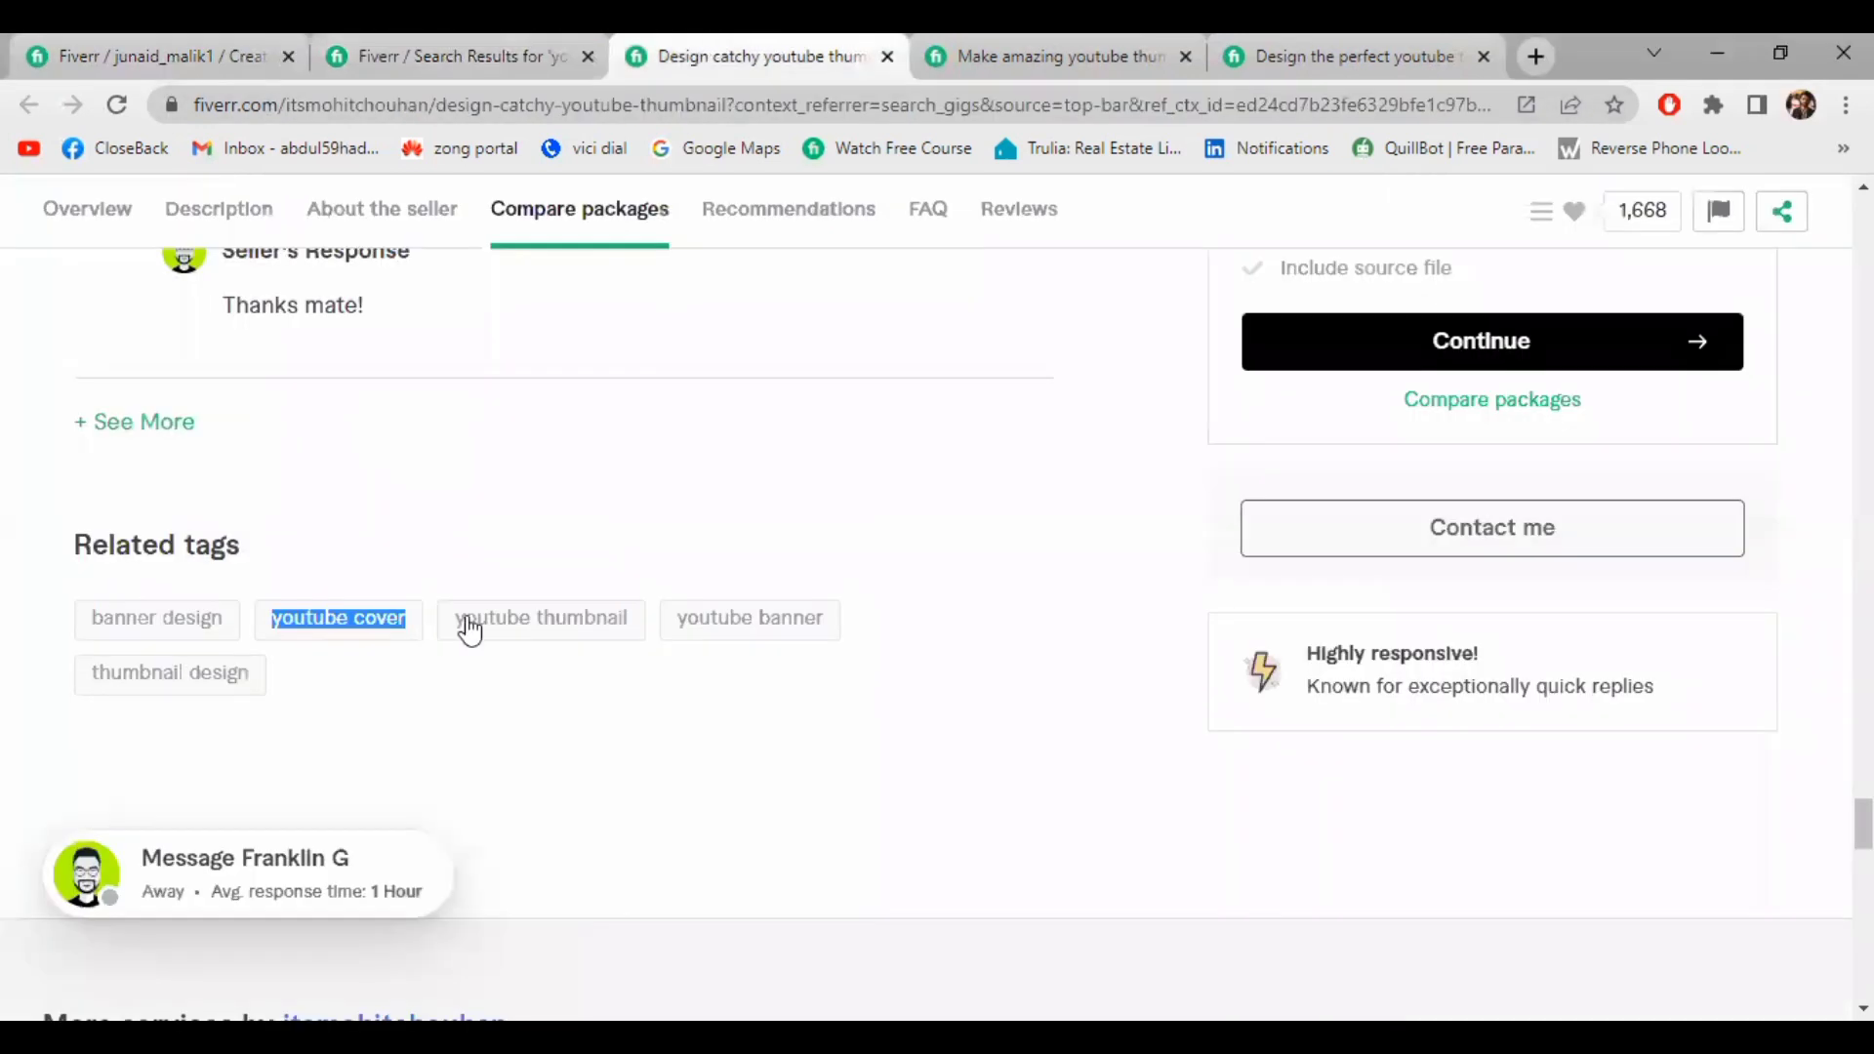
{"action": "left_click", "coordinate": [183, 34]}
{"action": "scroll", "coordinate": [657, 744], "scroll_direction": "up", "scroll_amount": 10}
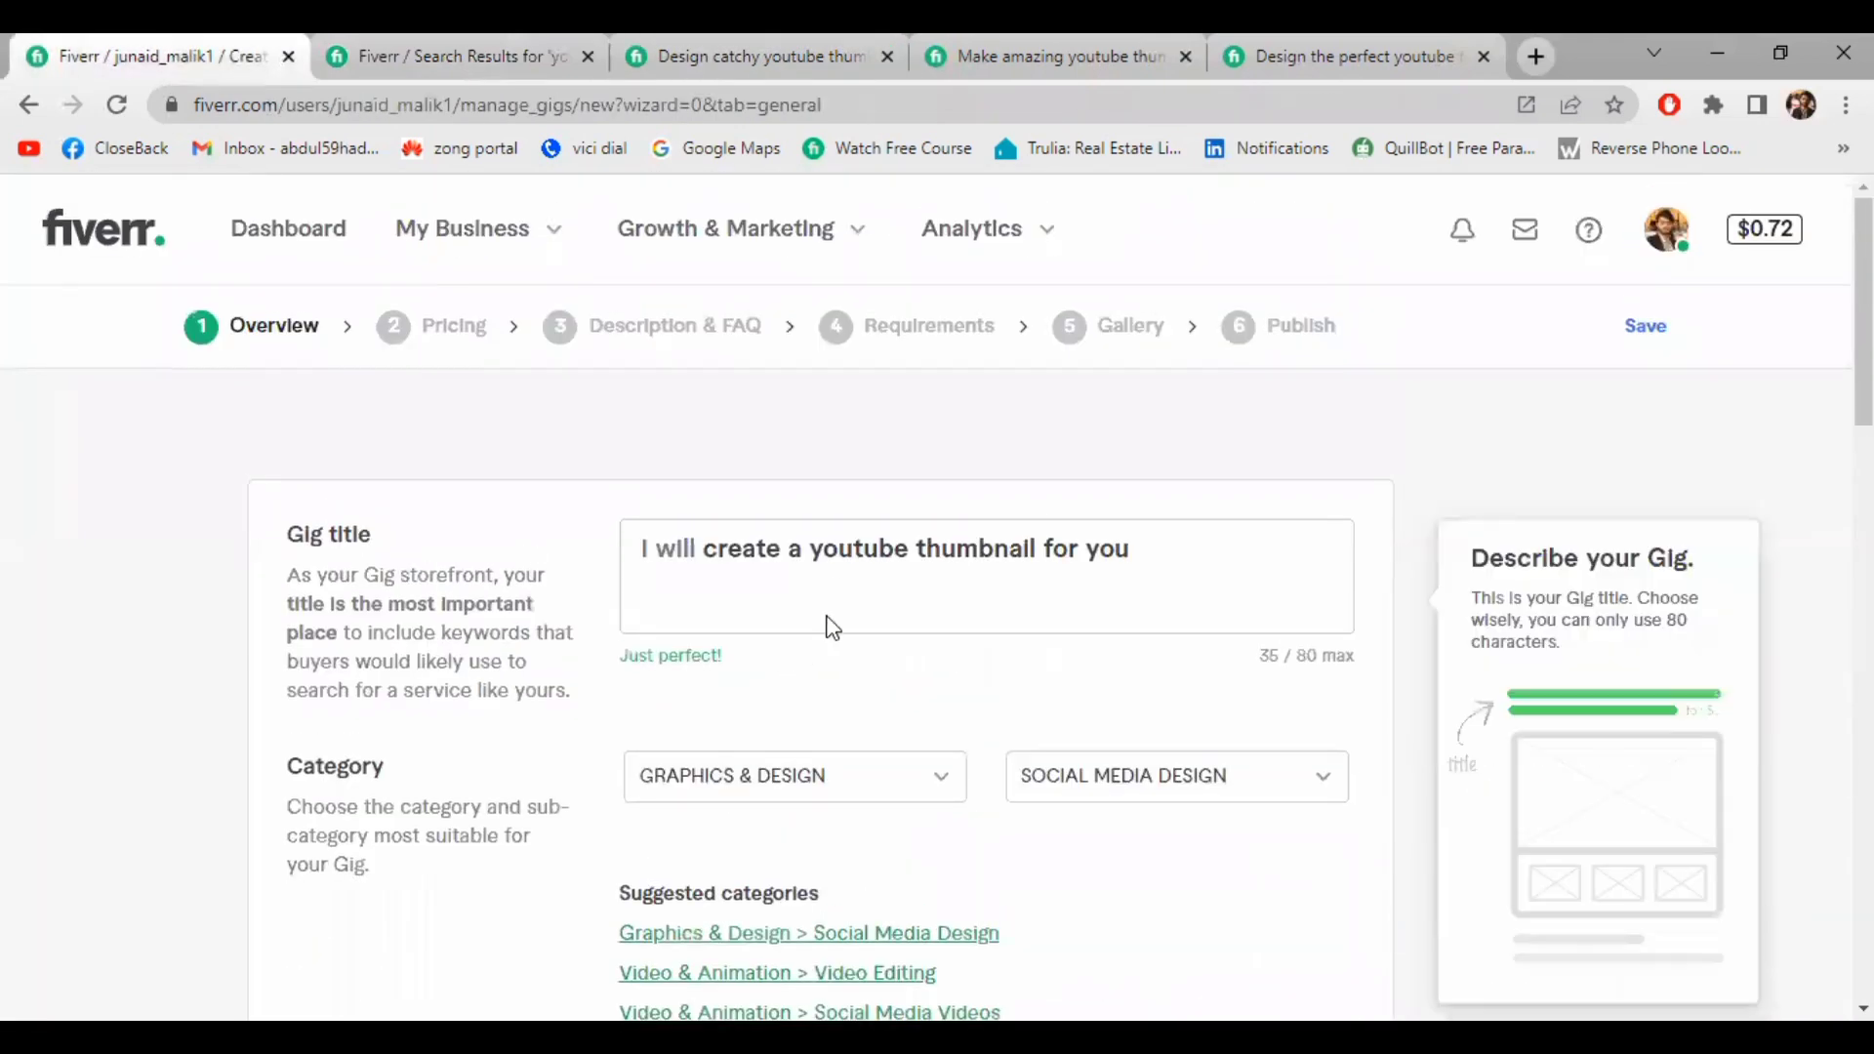
{"action": "left_click_drag", "start_coordinate": [810, 548], "coordinate": [1041, 559]}
{"action": "key", "text": "ctrl+c"}
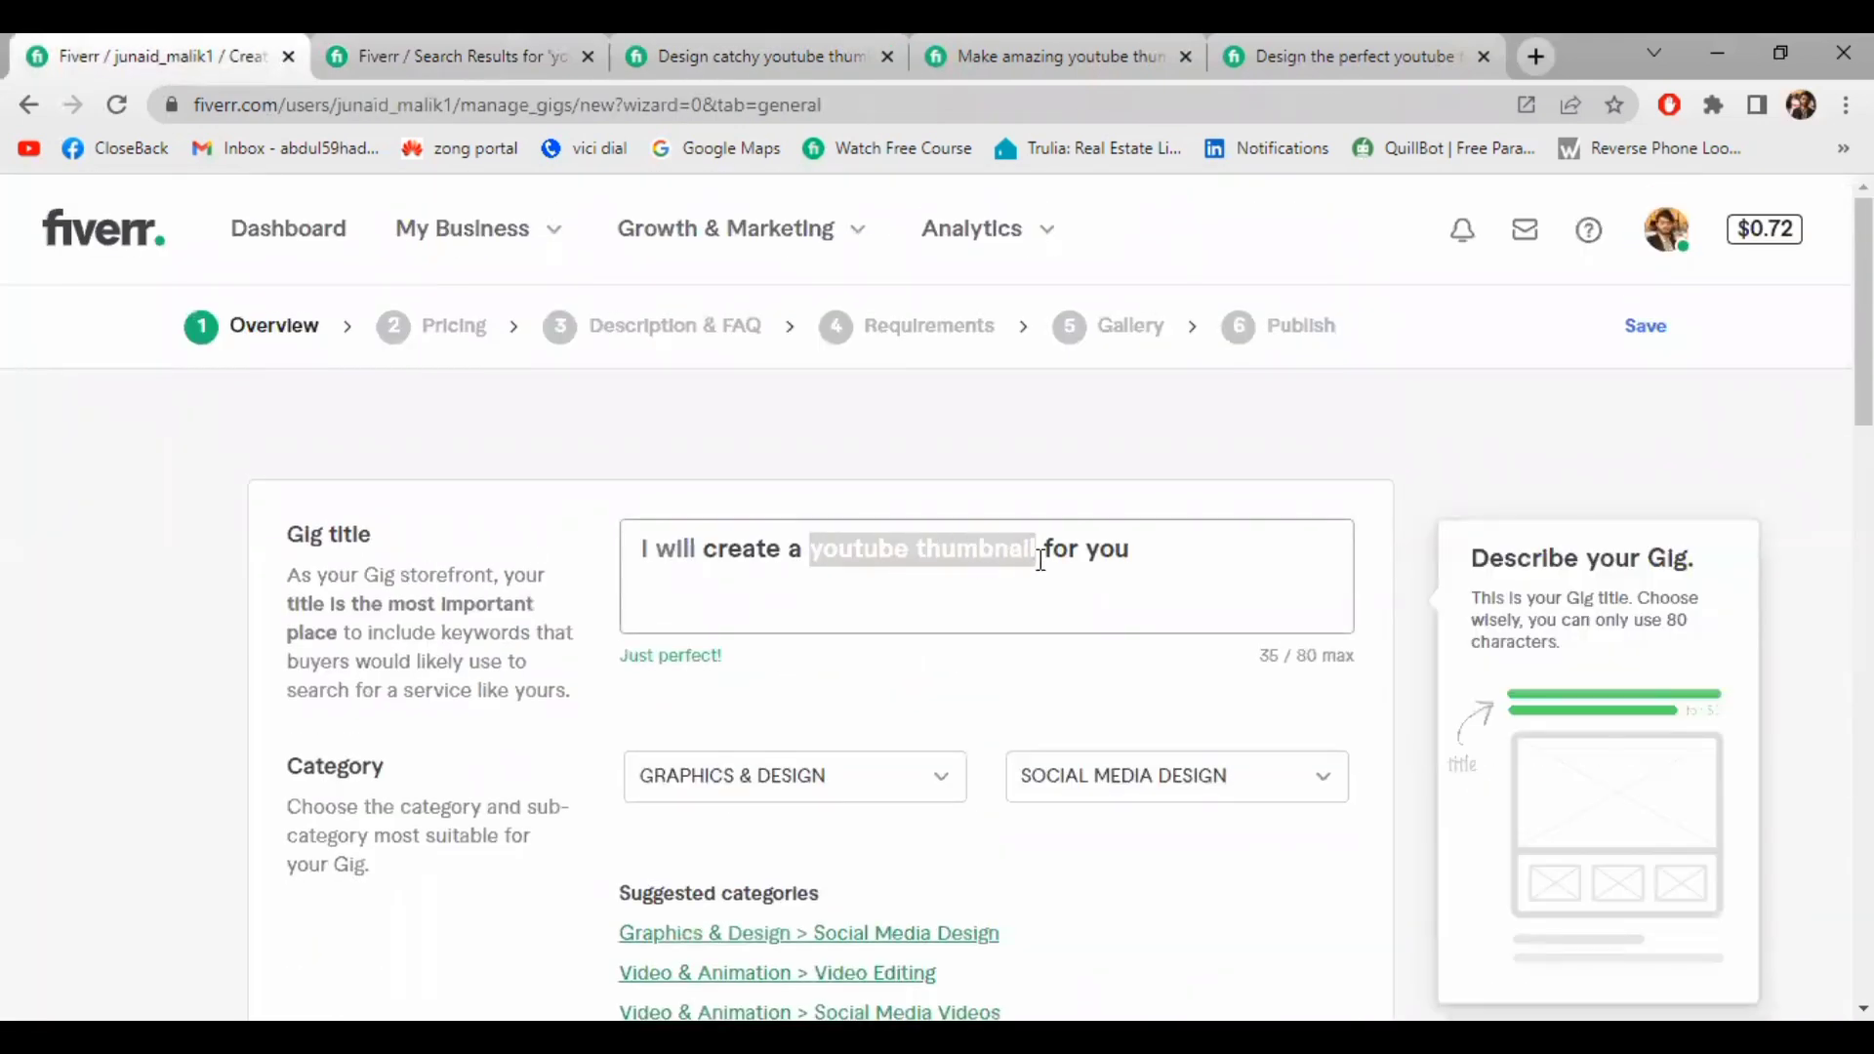
{"action": "scroll", "coordinate": [902, 797], "scroll_direction": "down", "scroll_amount": 10}
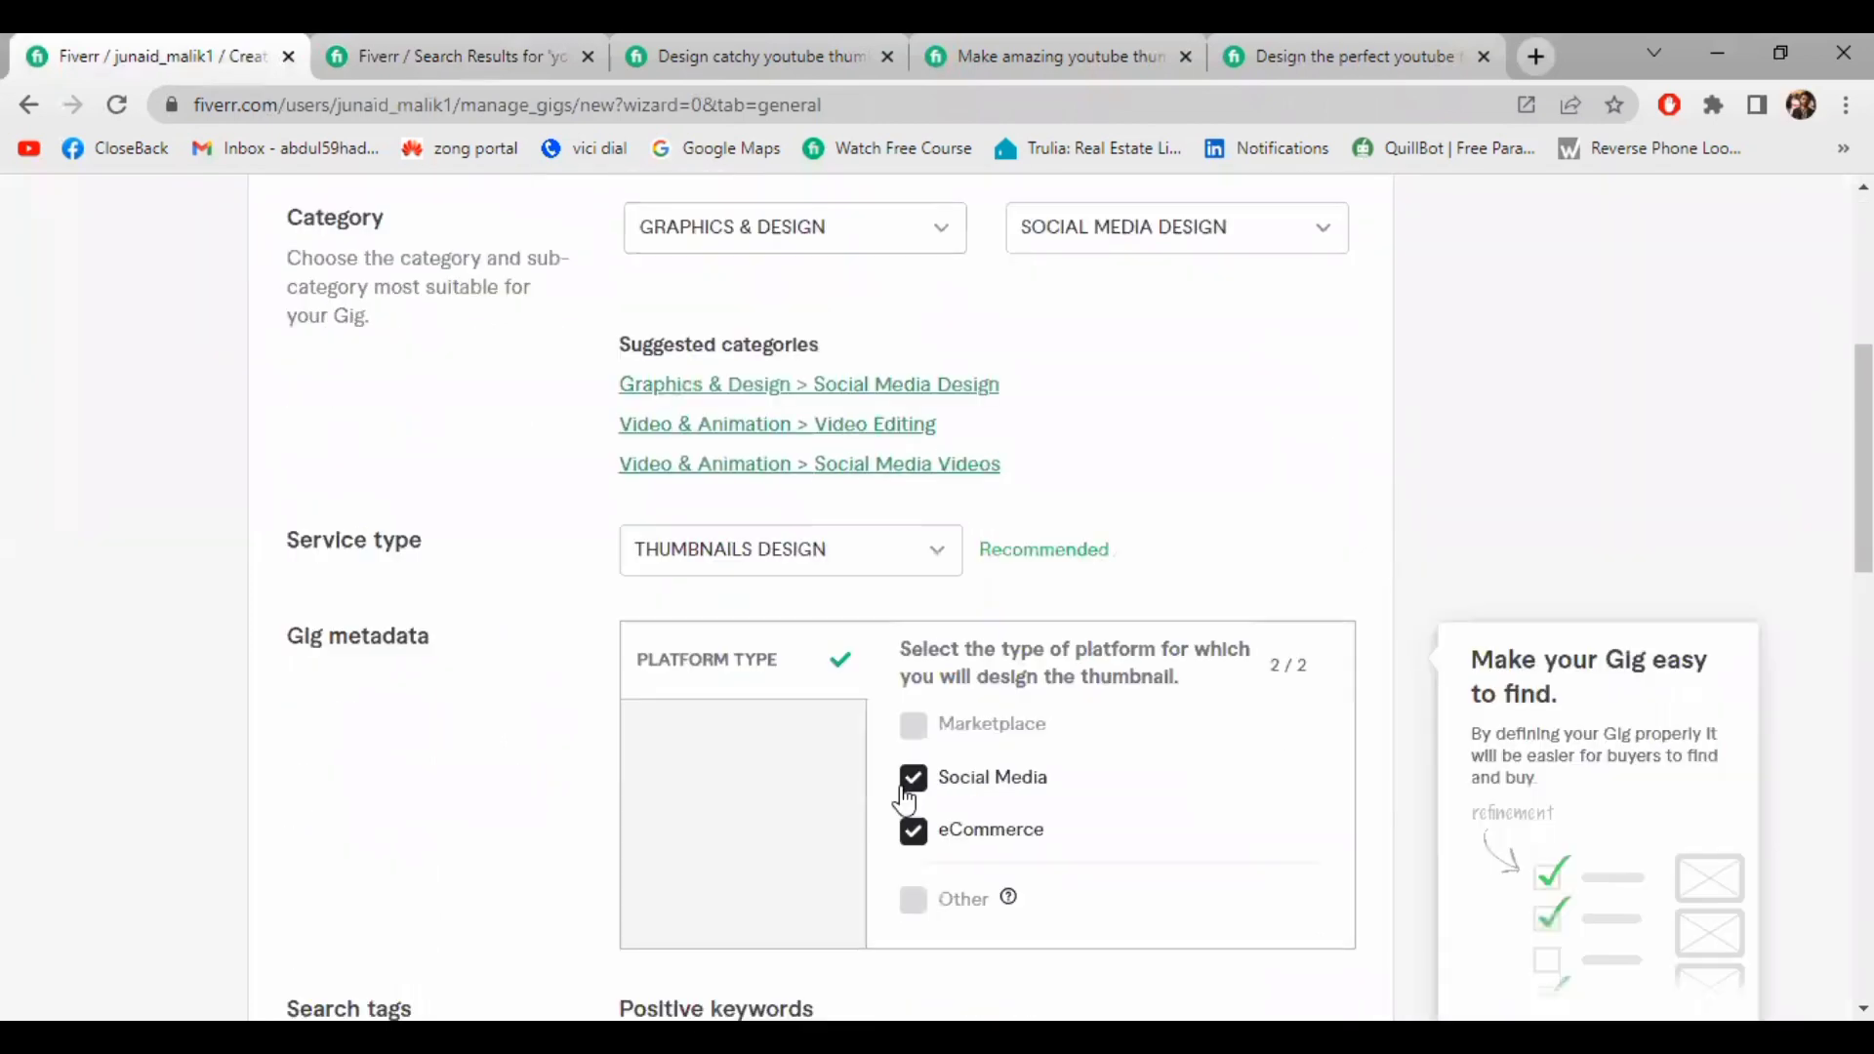
{"action": "left_click", "coordinate": [933, 757]}
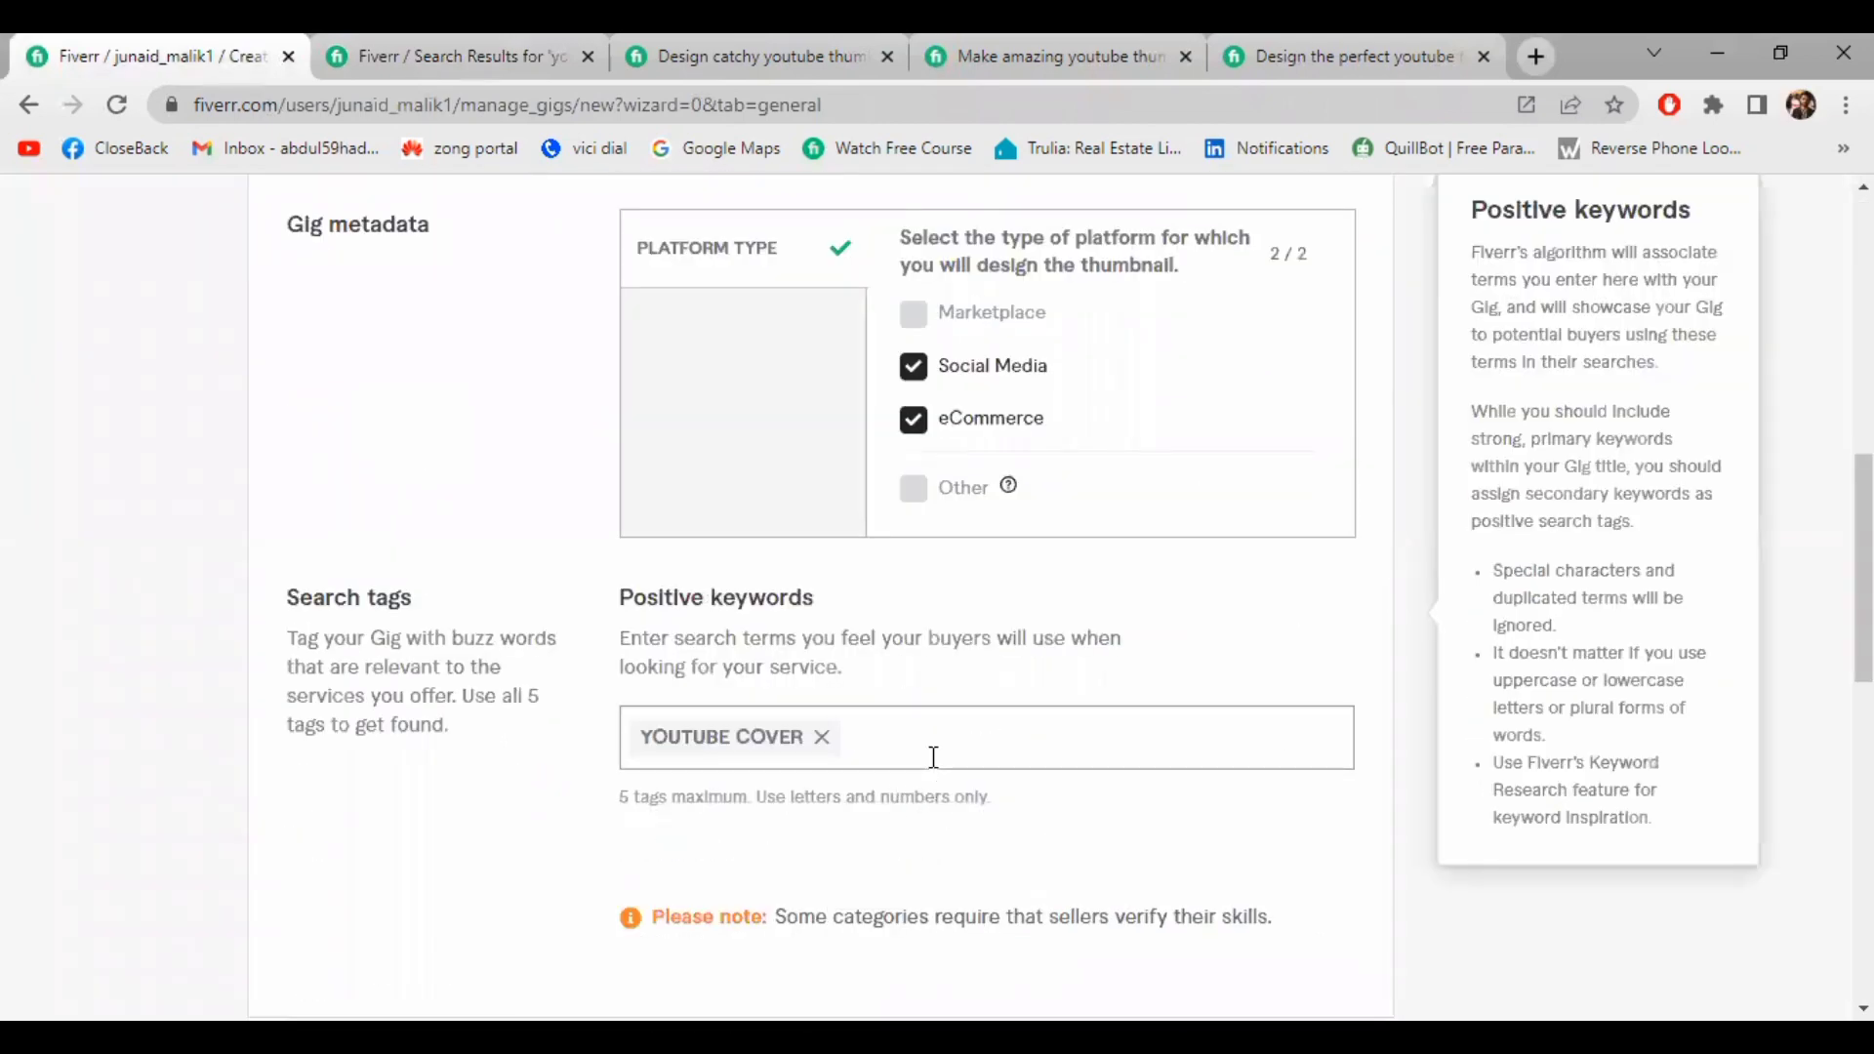
{"action": "key", "text": "ctrl+v"}
{"action": "key", "text": "Return"}
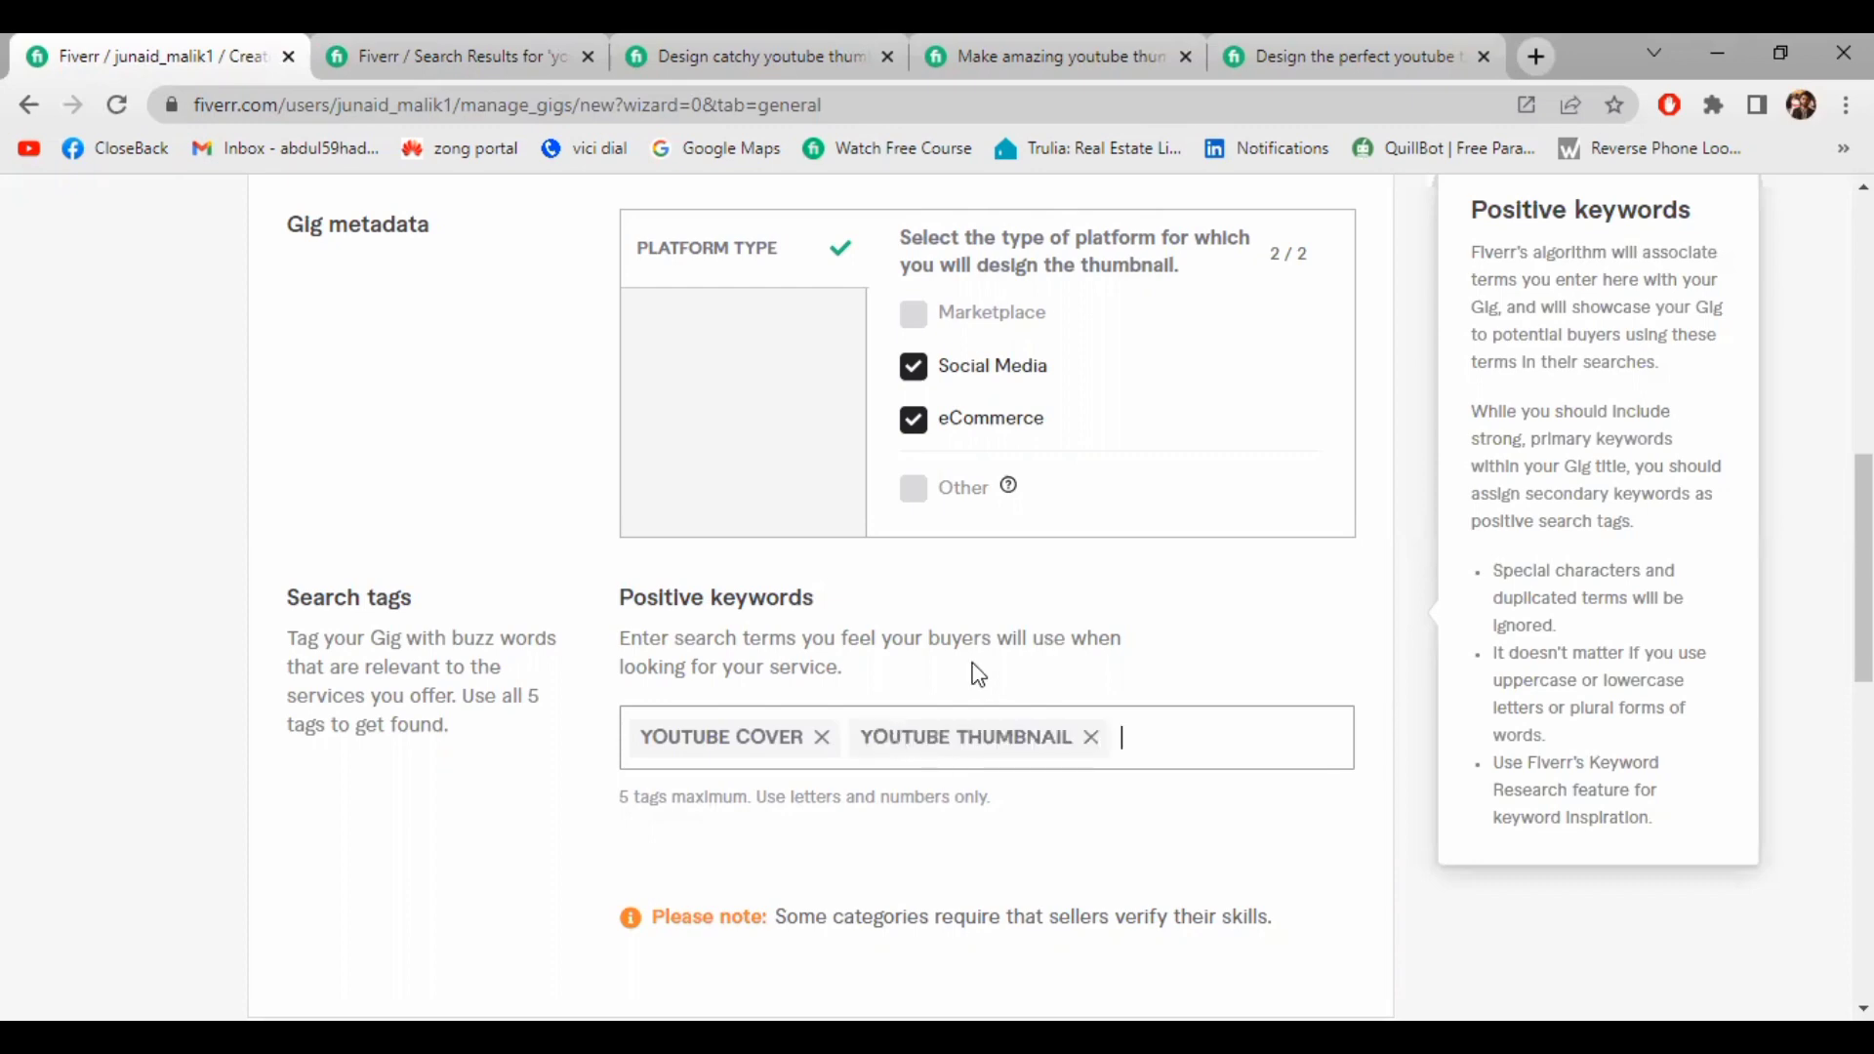
Copy the related tag "amazing thumbnail" from the competing gig about making amazing youtube thumbnail designs in 1 hour
{"action": "scroll", "coordinate": [1123, 688], "scroll_direction": "up", "scroll_amount": 7}
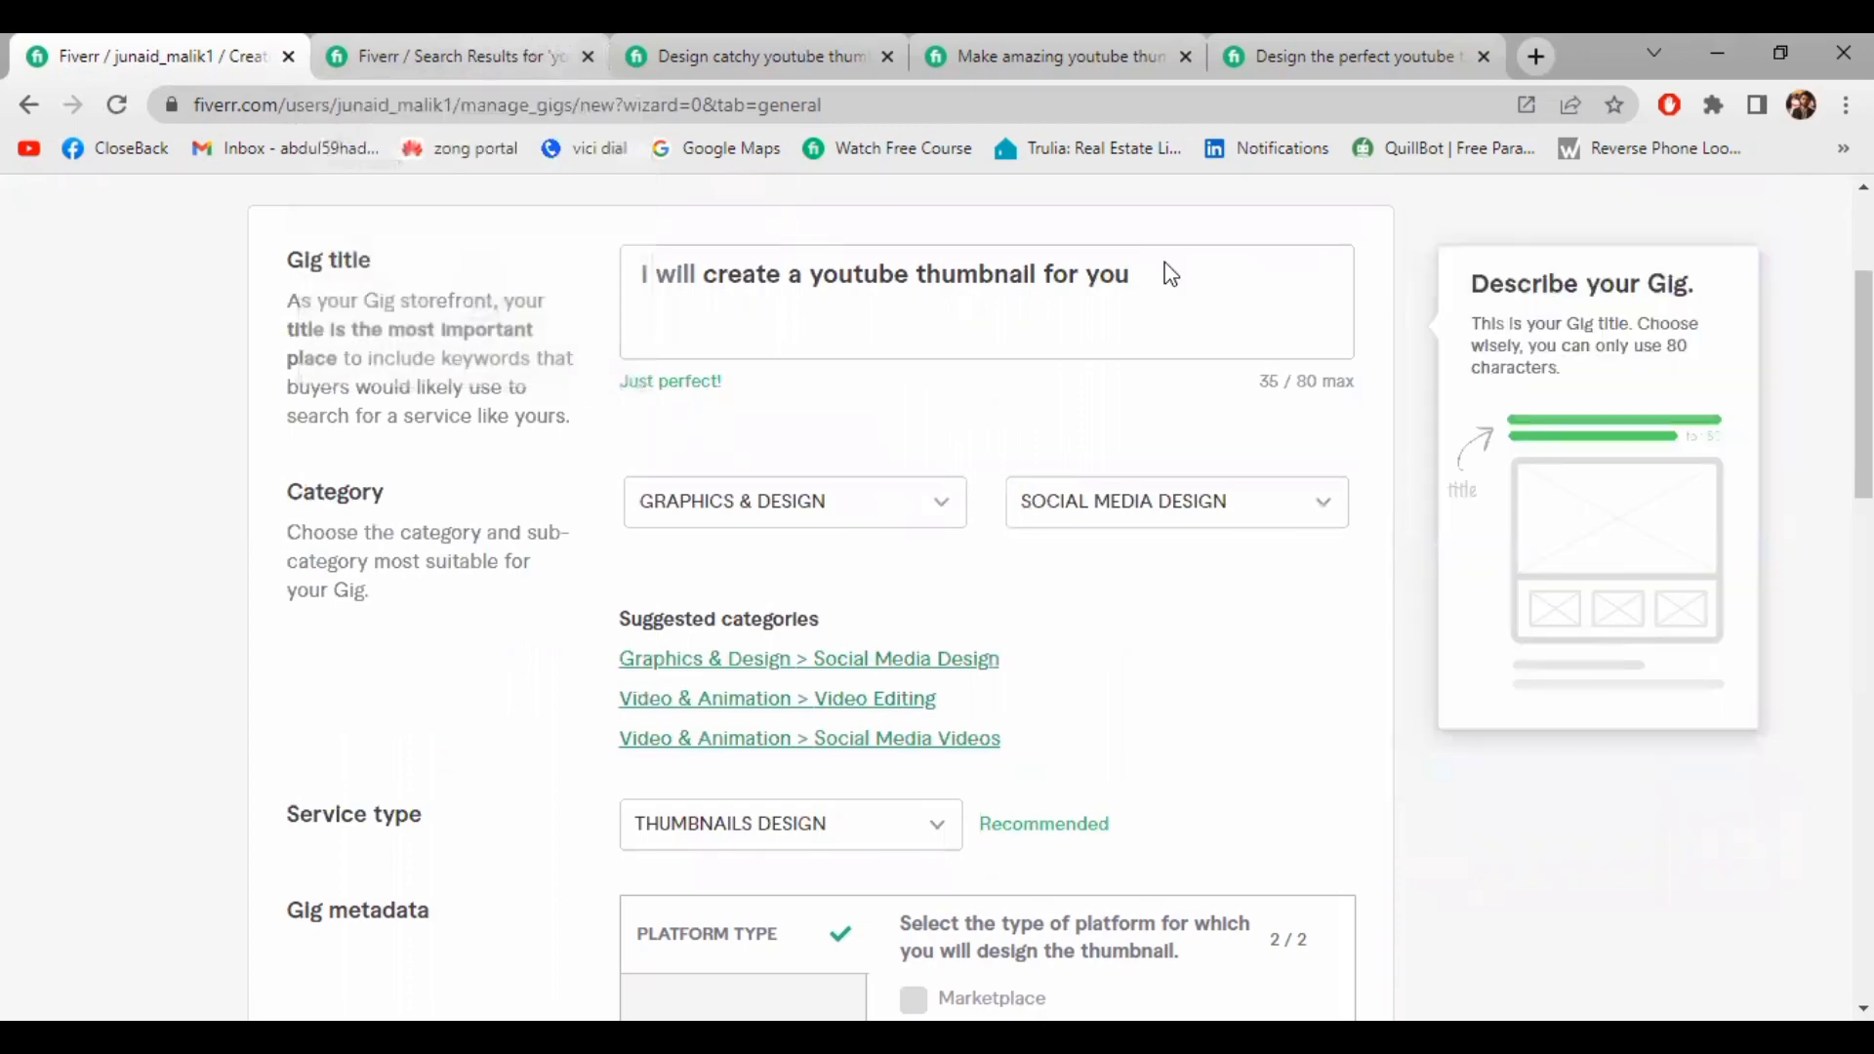
{"action": "left_click", "coordinate": [1044, 56]}
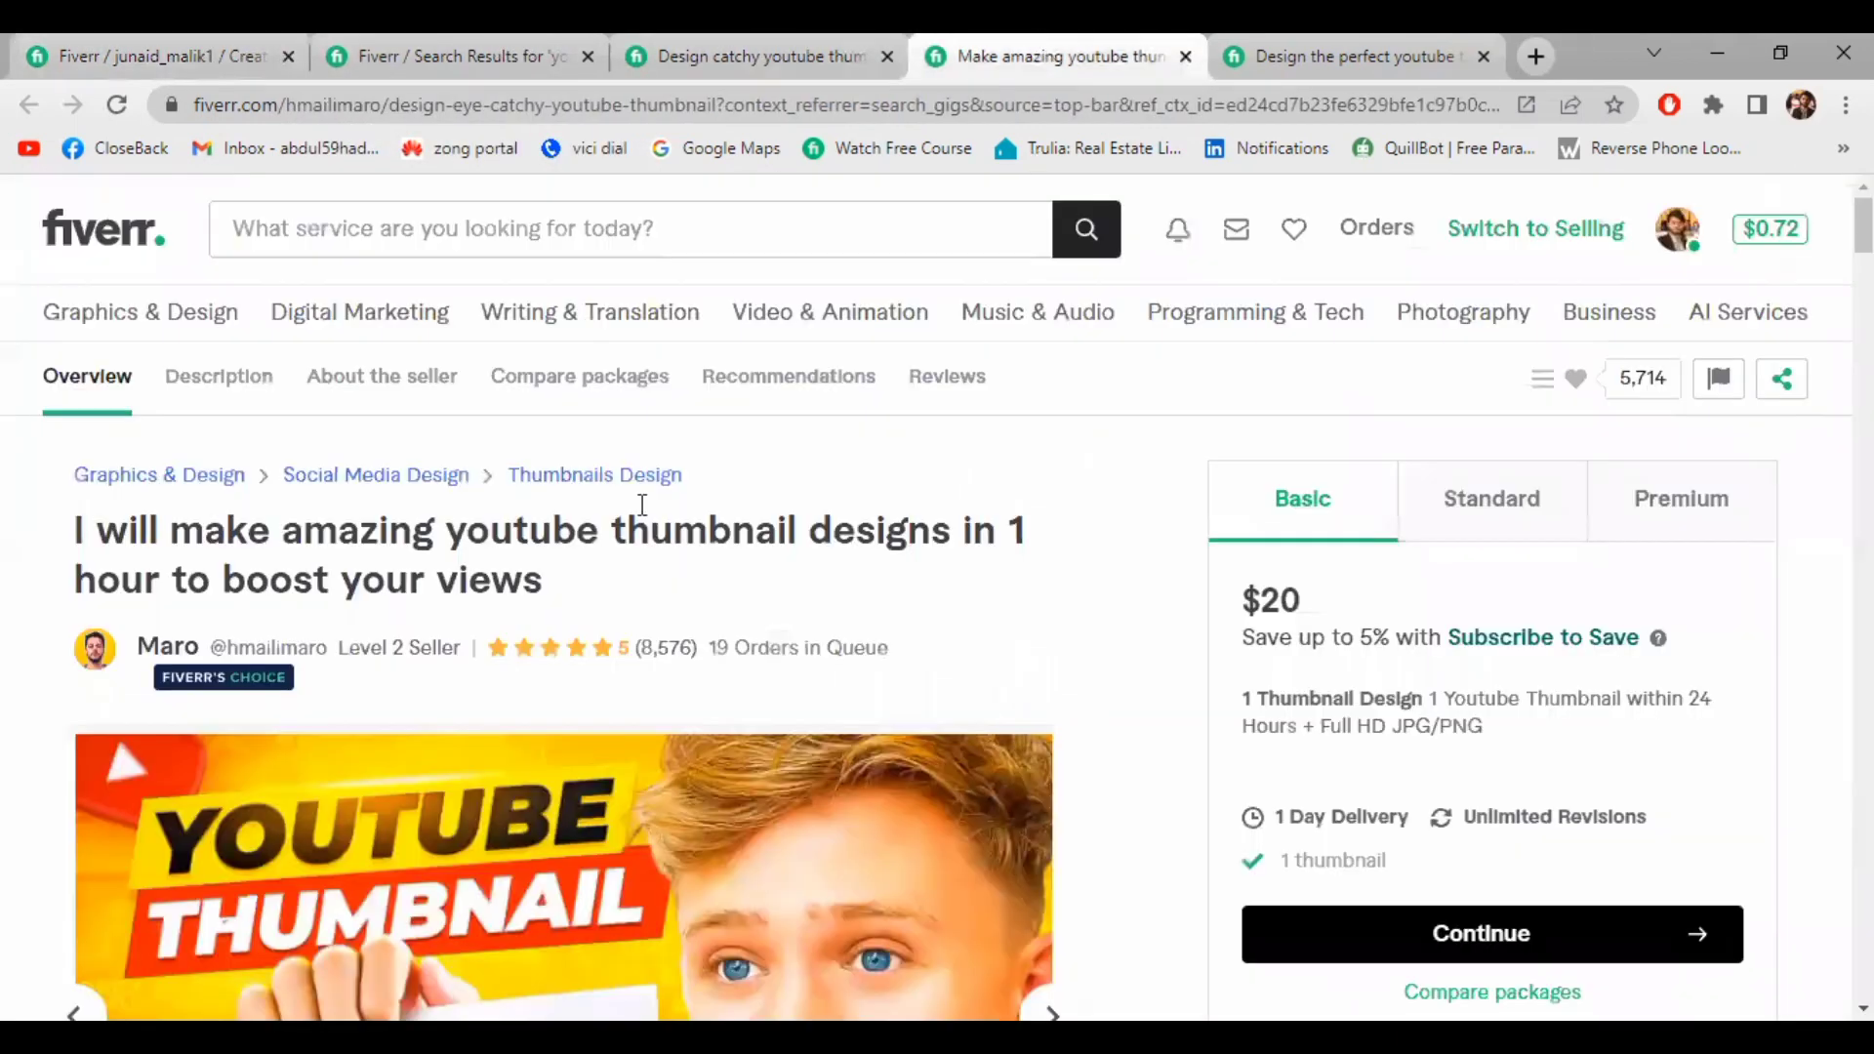
{"action": "scroll", "coordinate": [642, 505], "scroll_direction": "down", "scroll_amount": 10}
{"action": "scroll", "coordinate": [642, 695], "scroll_direction": "down", "scroll_amount": 20}
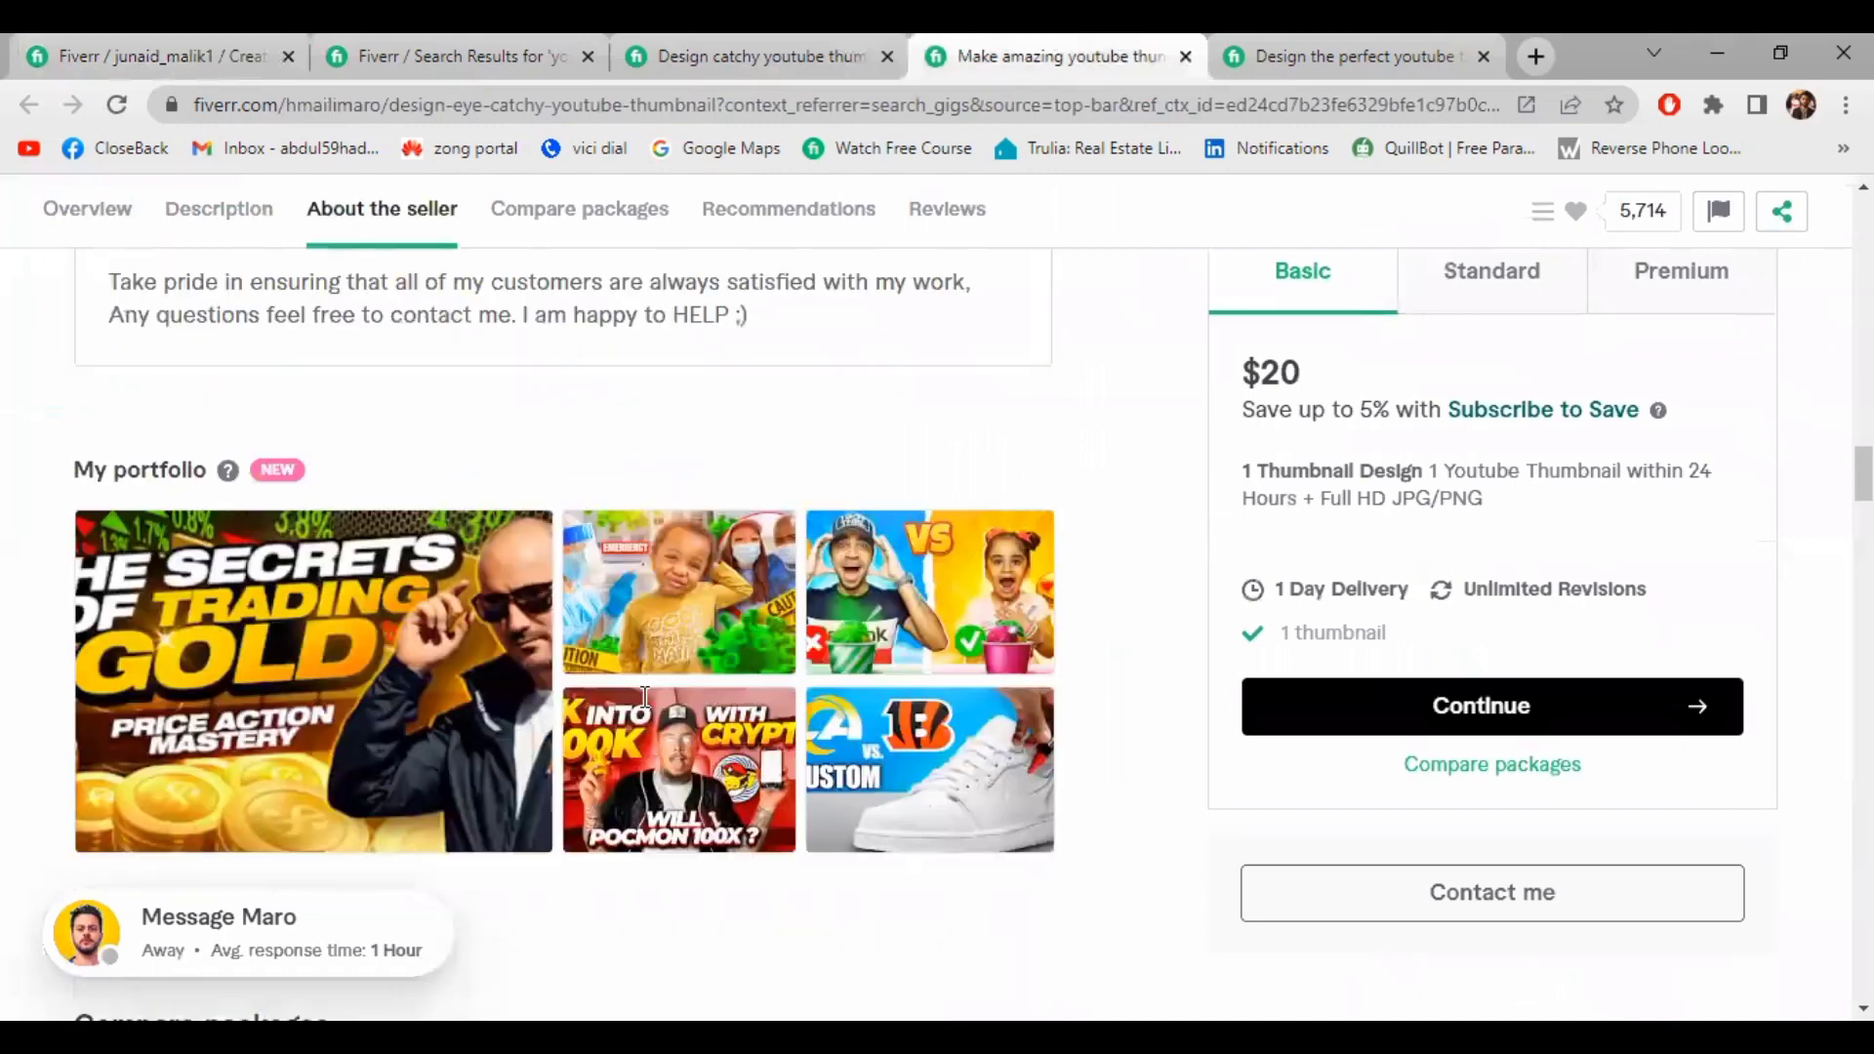
{"action": "scroll", "coordinate": [643, 695], "scroll_direction": "down", "scroll_amount": 10}
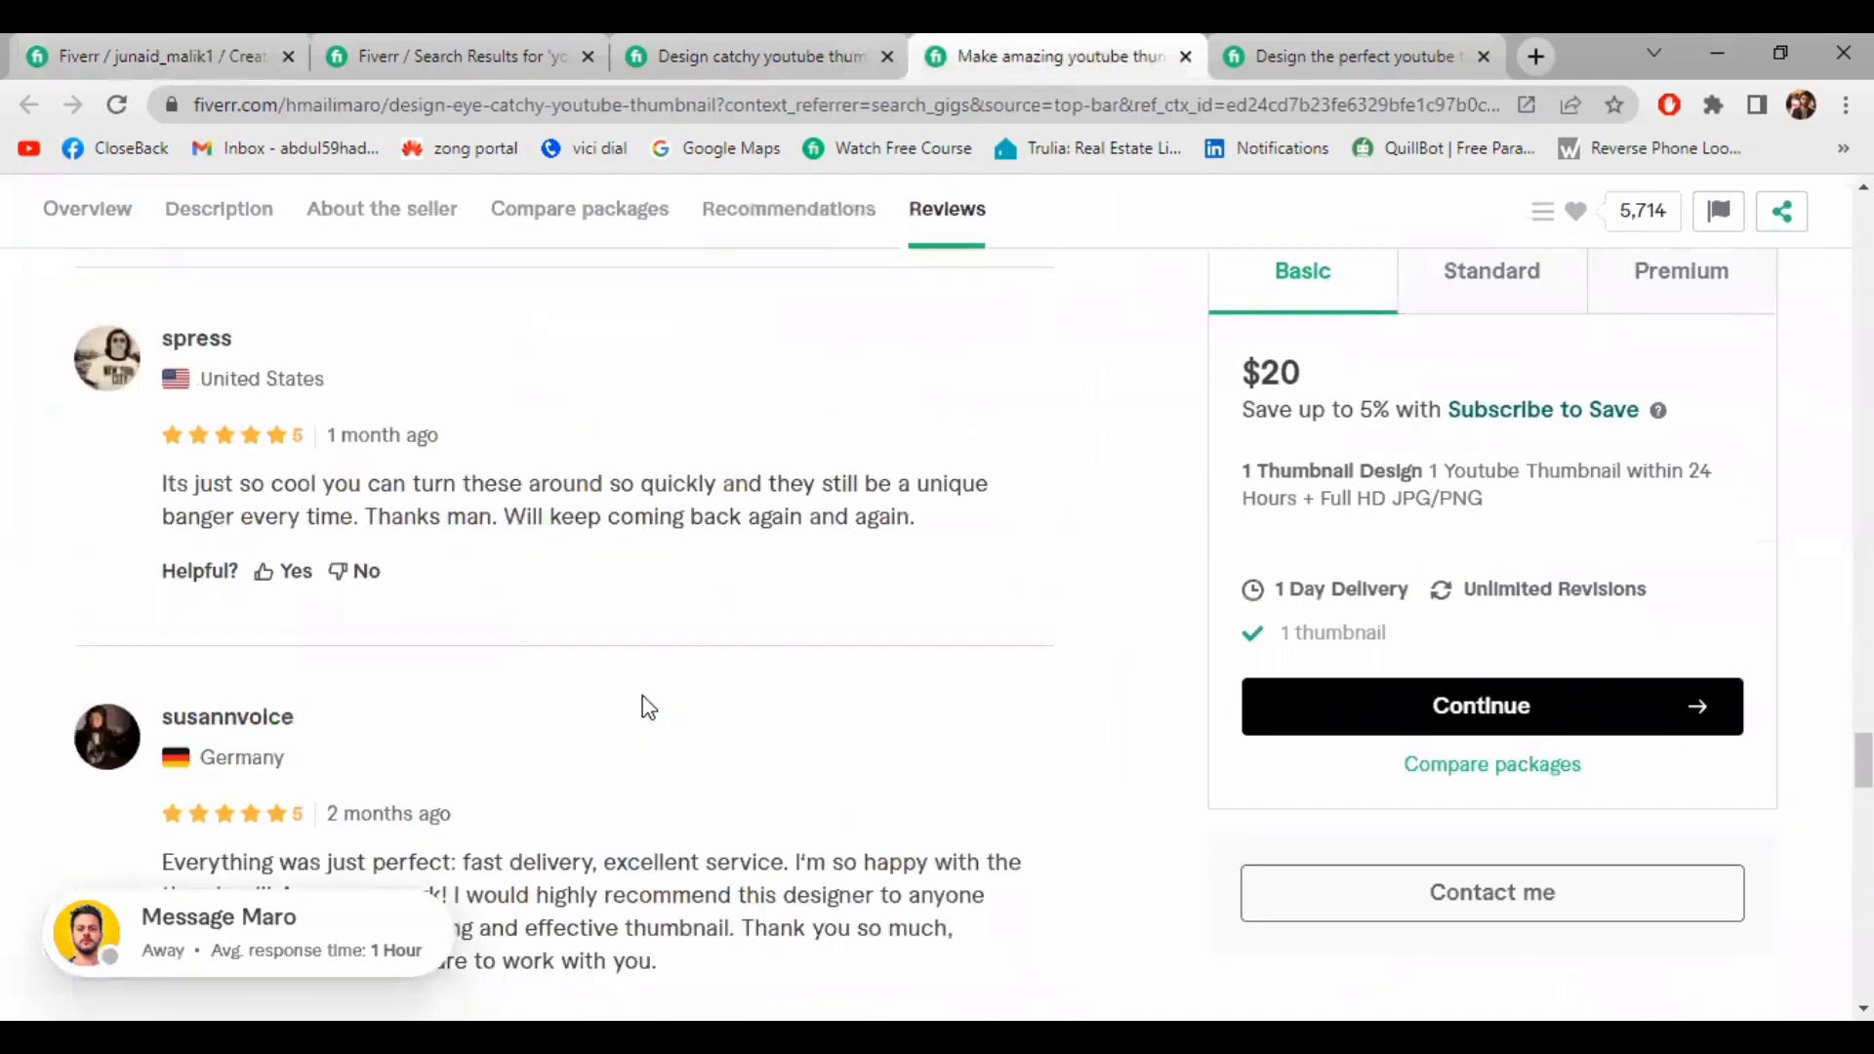
{"action": "scroll", "coordinate": [641, 701], "scroll_direction": "up", "scroll_amount": 2}
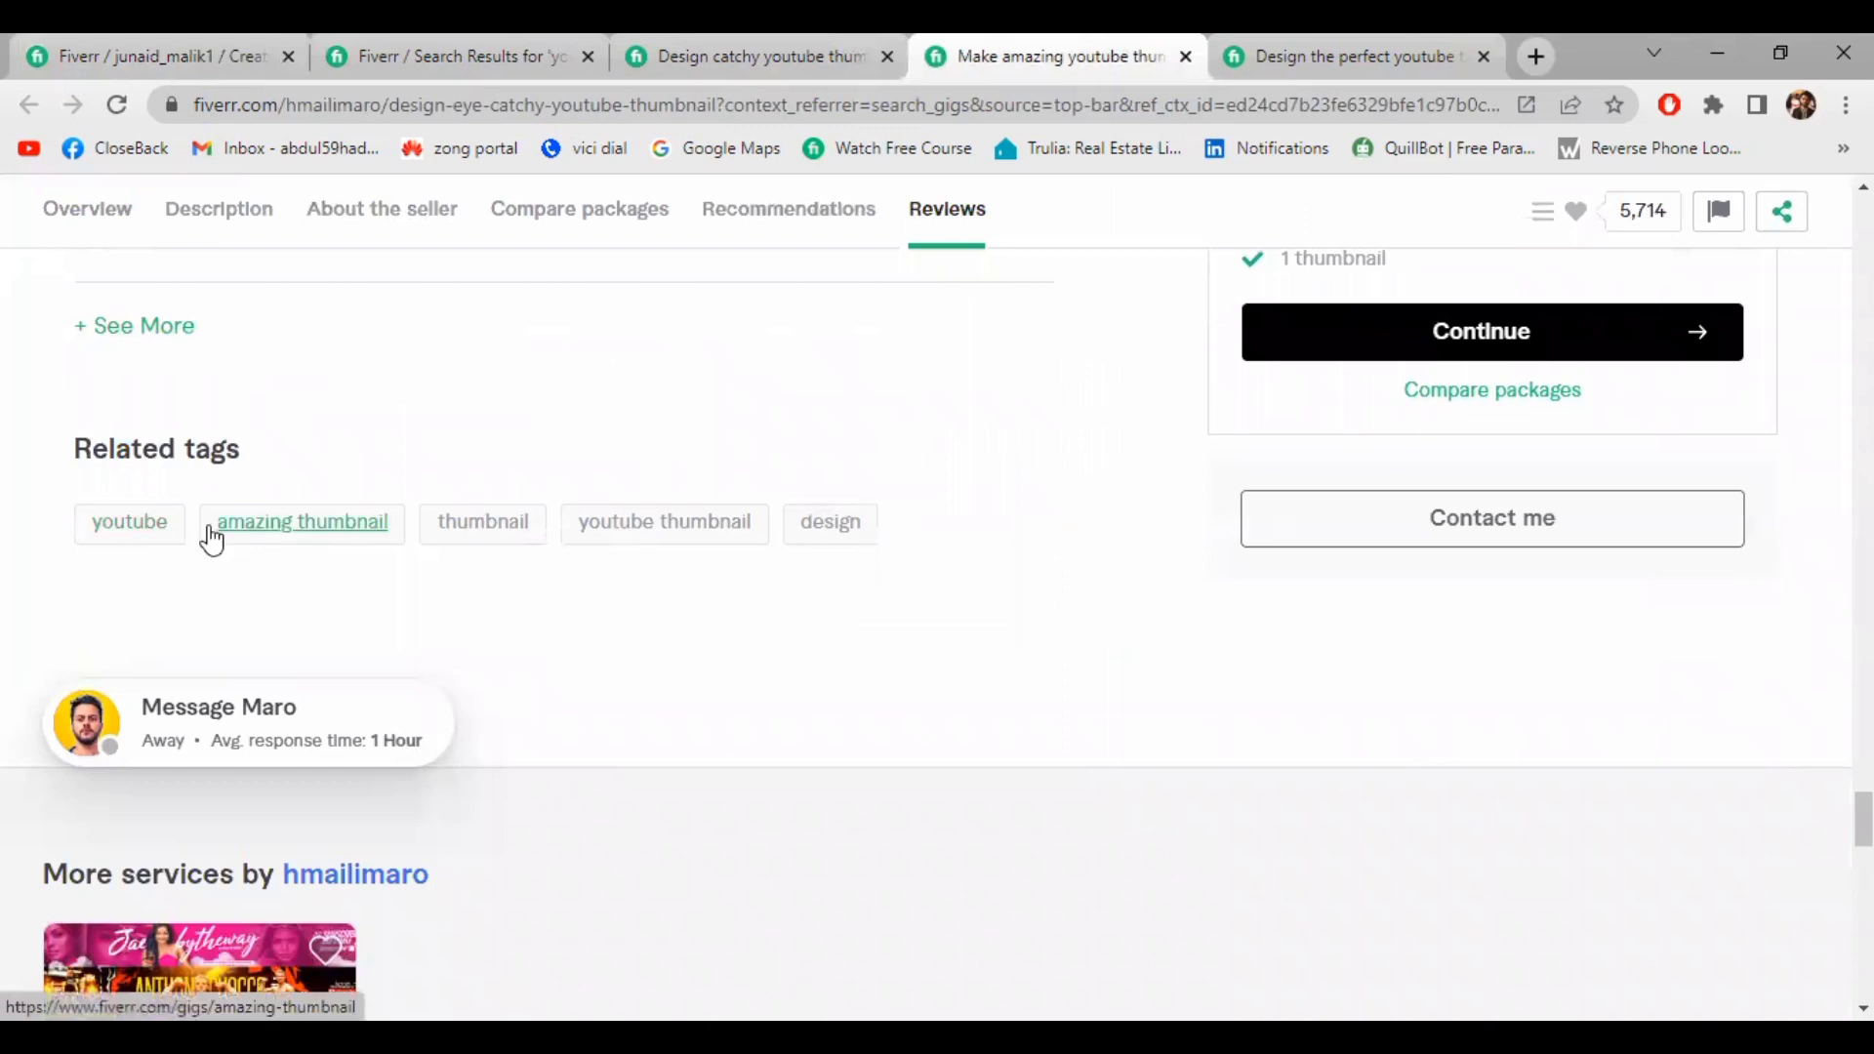
{"action": "right_click", "coordinate": [250, 533]}
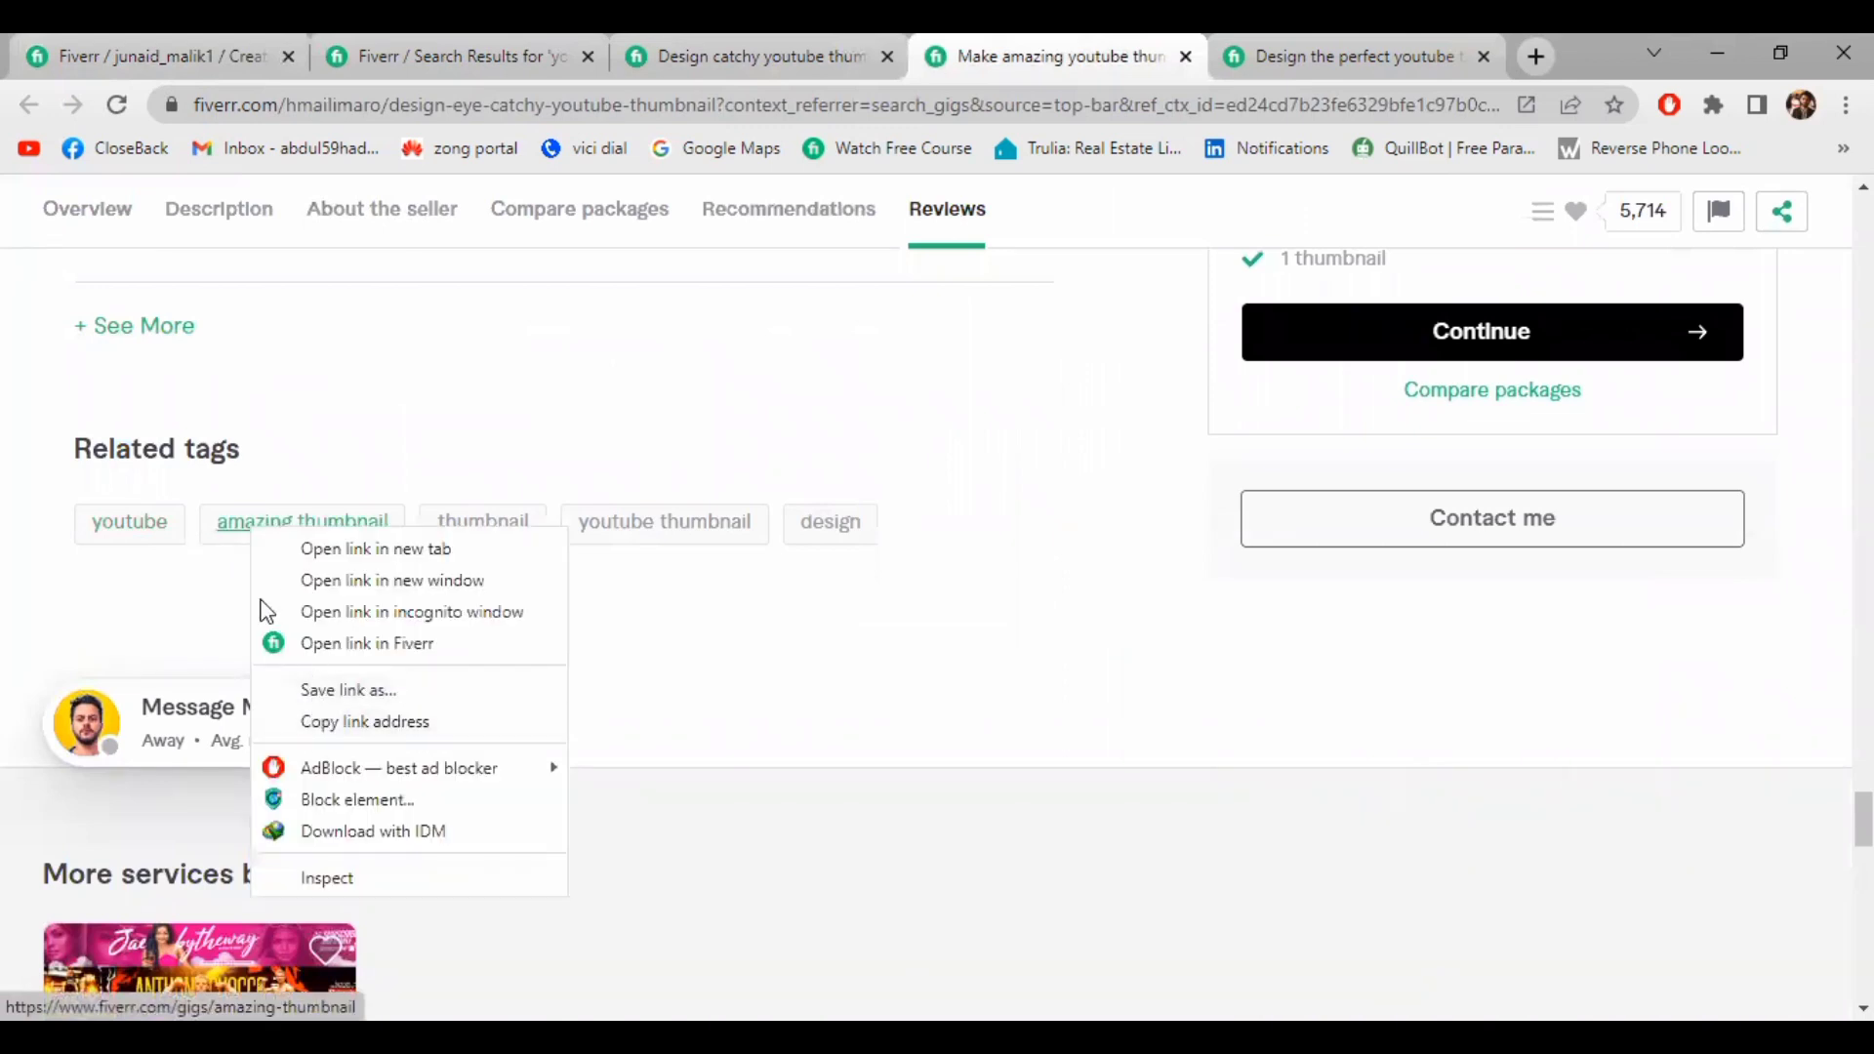
{"action": "left_click", "coordinate": [230, 566]}
{"action": "left_click_drag", "start_coordinate": [192, 523], "coordinate": [389, 522]}
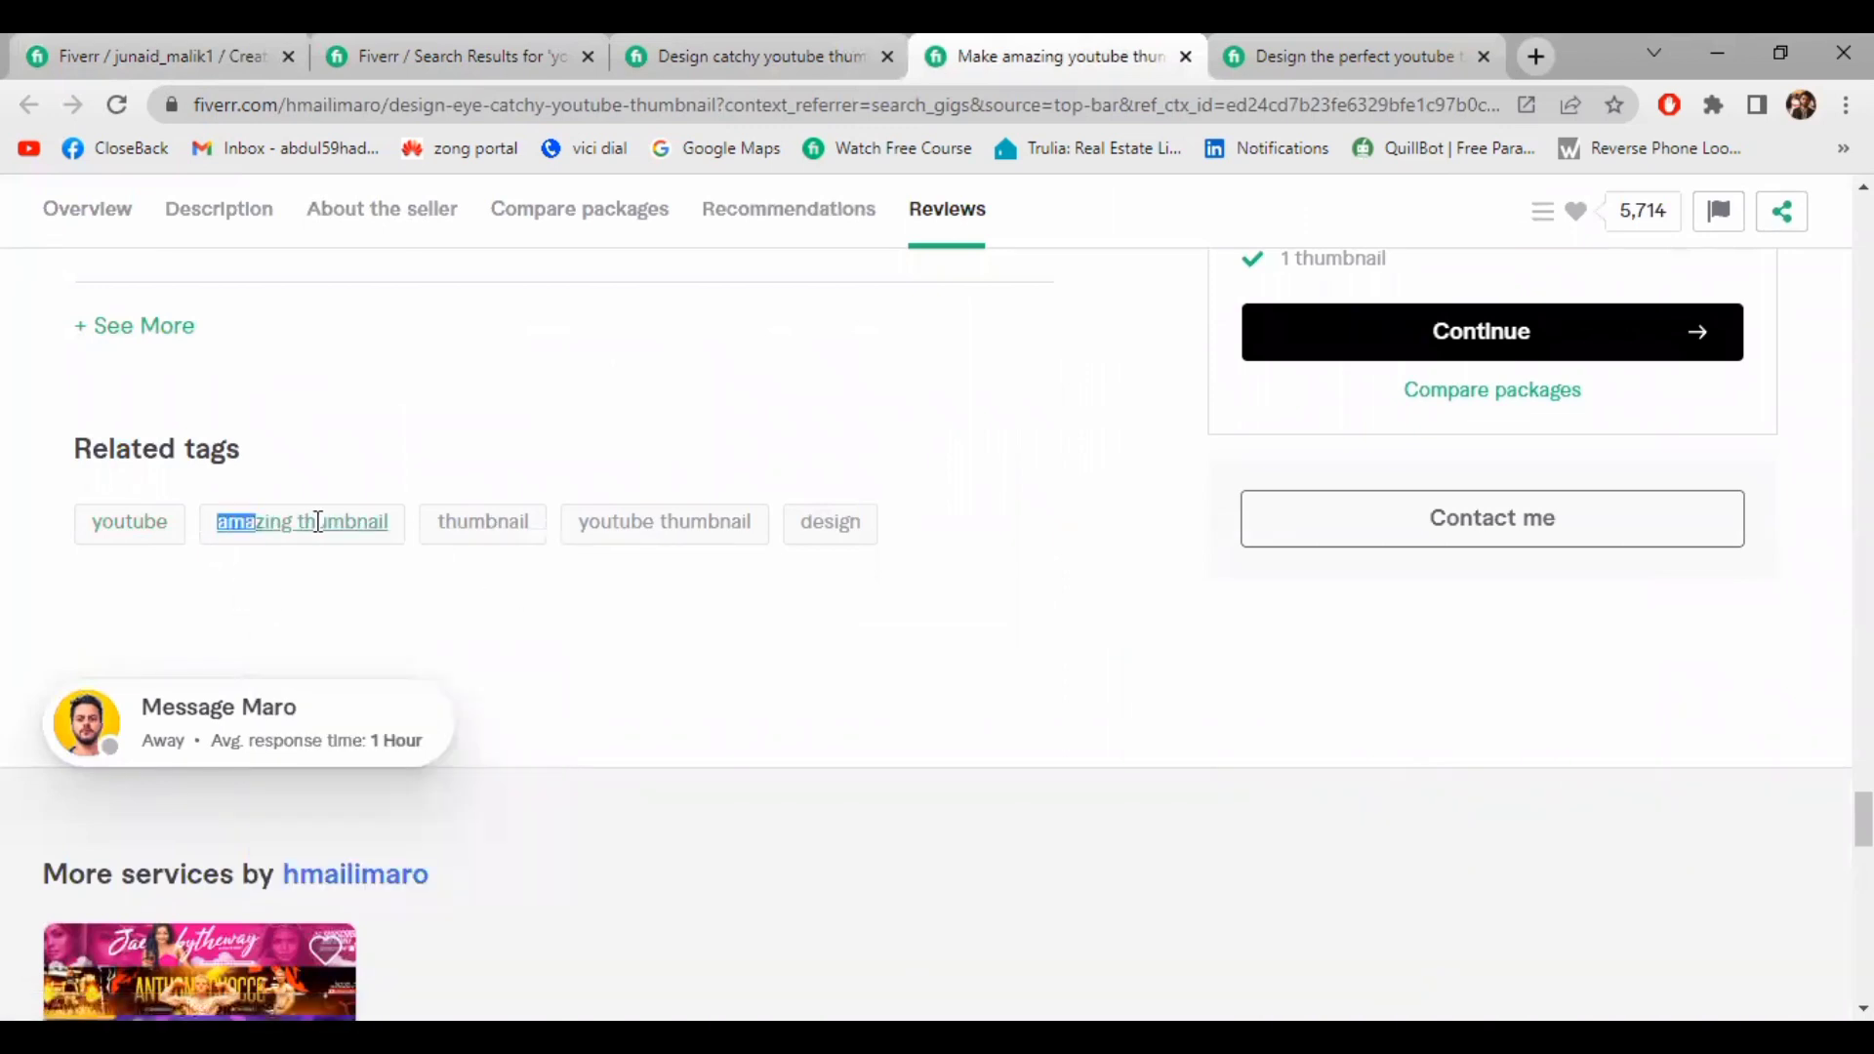
{"action": "right_click", "coordinate": [389, 522]}
{"action": "left_click", "coordinate": [430, 693]}
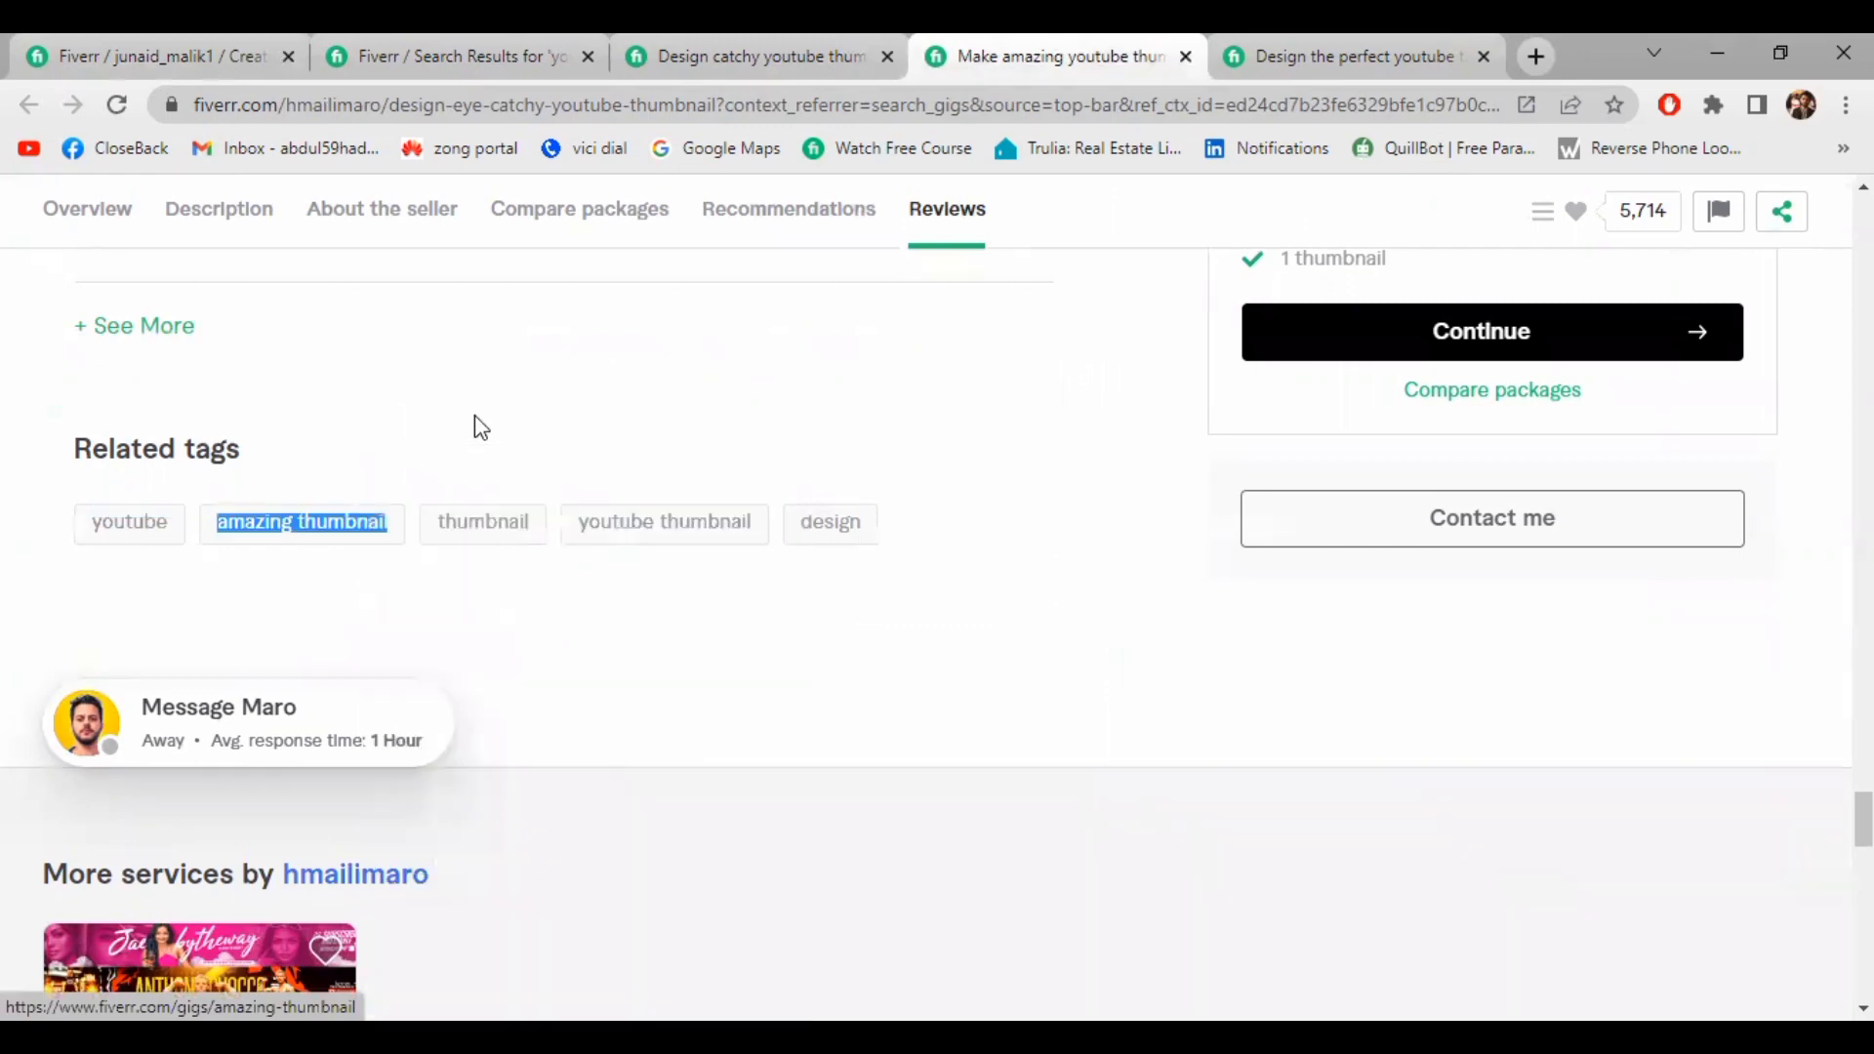
Search Fiverr for the copied "amazing thumbnail" and examine the number of services and the competing gigs' reviews and starting prices
{"action": "left_click", "coordinate": [172, 44]}
{"action": "left_click", "coordinate": [342, 54]}
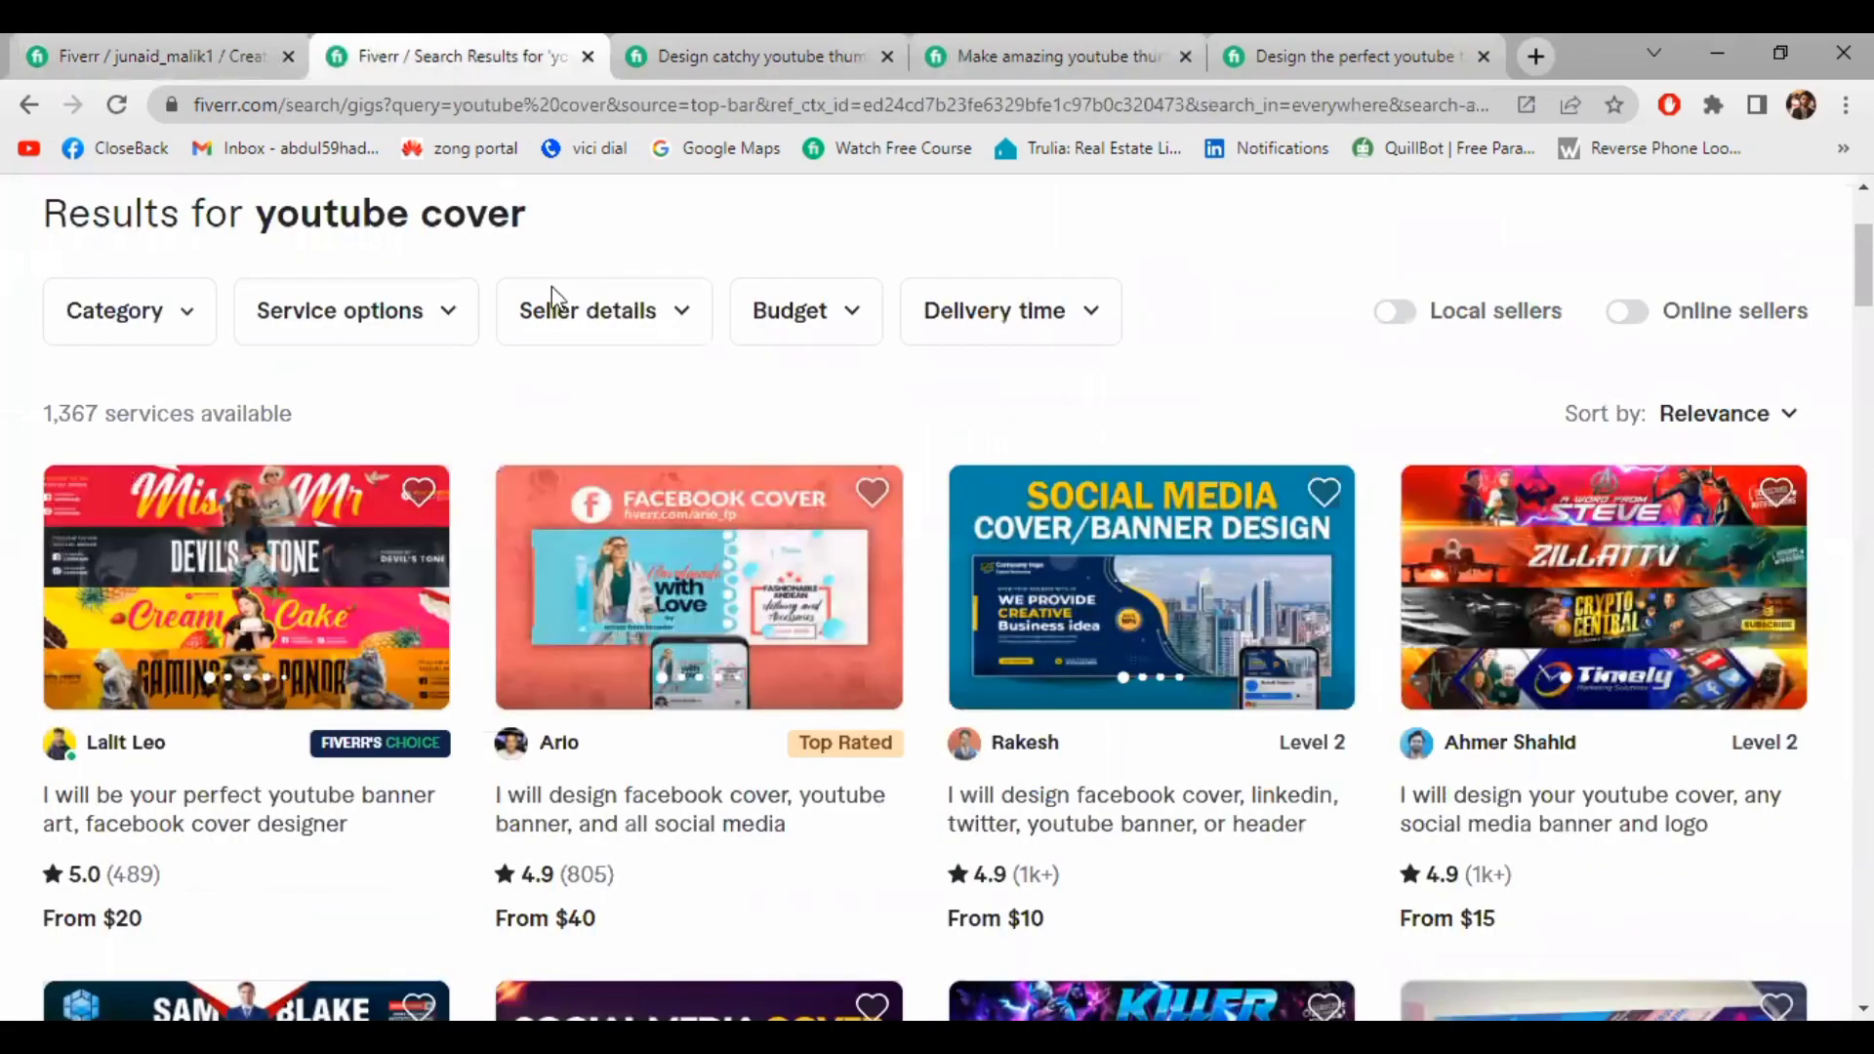
{"action": "scroll", "coordinate": [552, 293], "scroll_direction": "up", "scroll_amount": 3}
{"action": "left_click", "coordinate": [513, 232]}
{"action": "key", "text": "ctrl+a"}
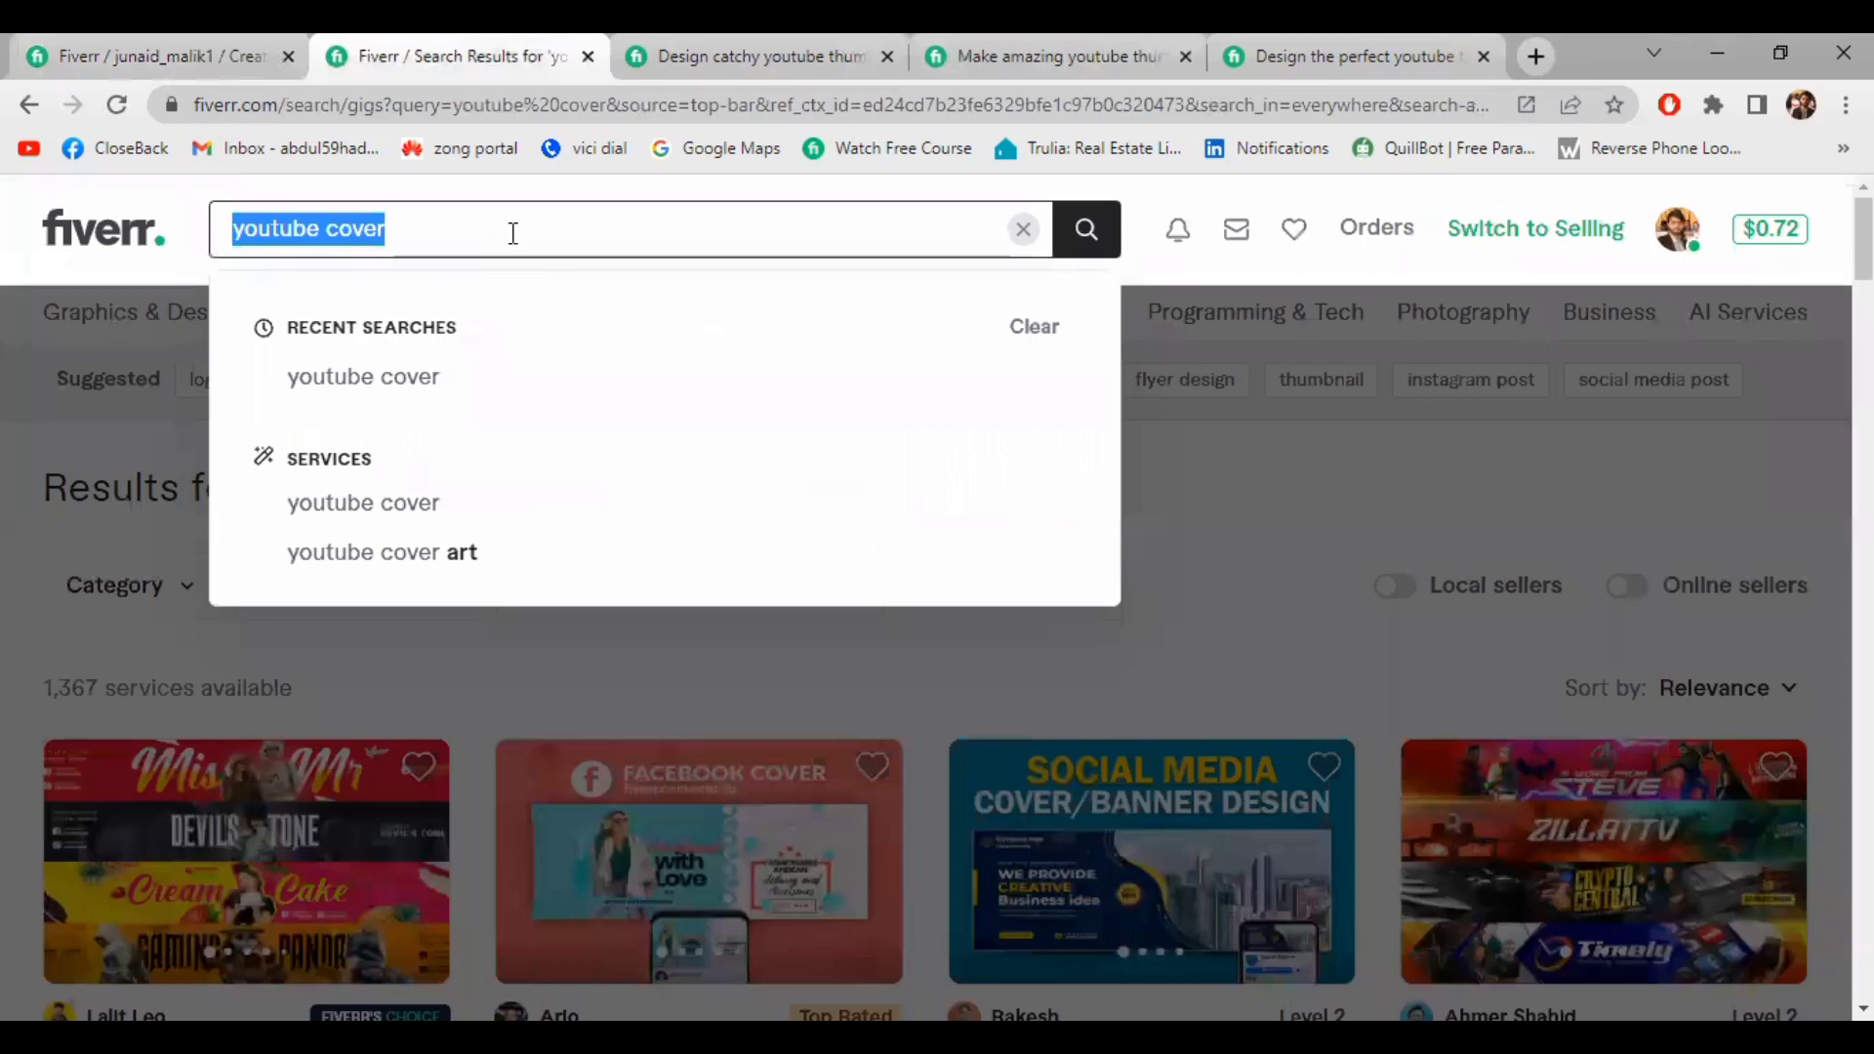
{"action": "key", "text": "ctrl+v"}
{"action": "key", "text": "Return"}
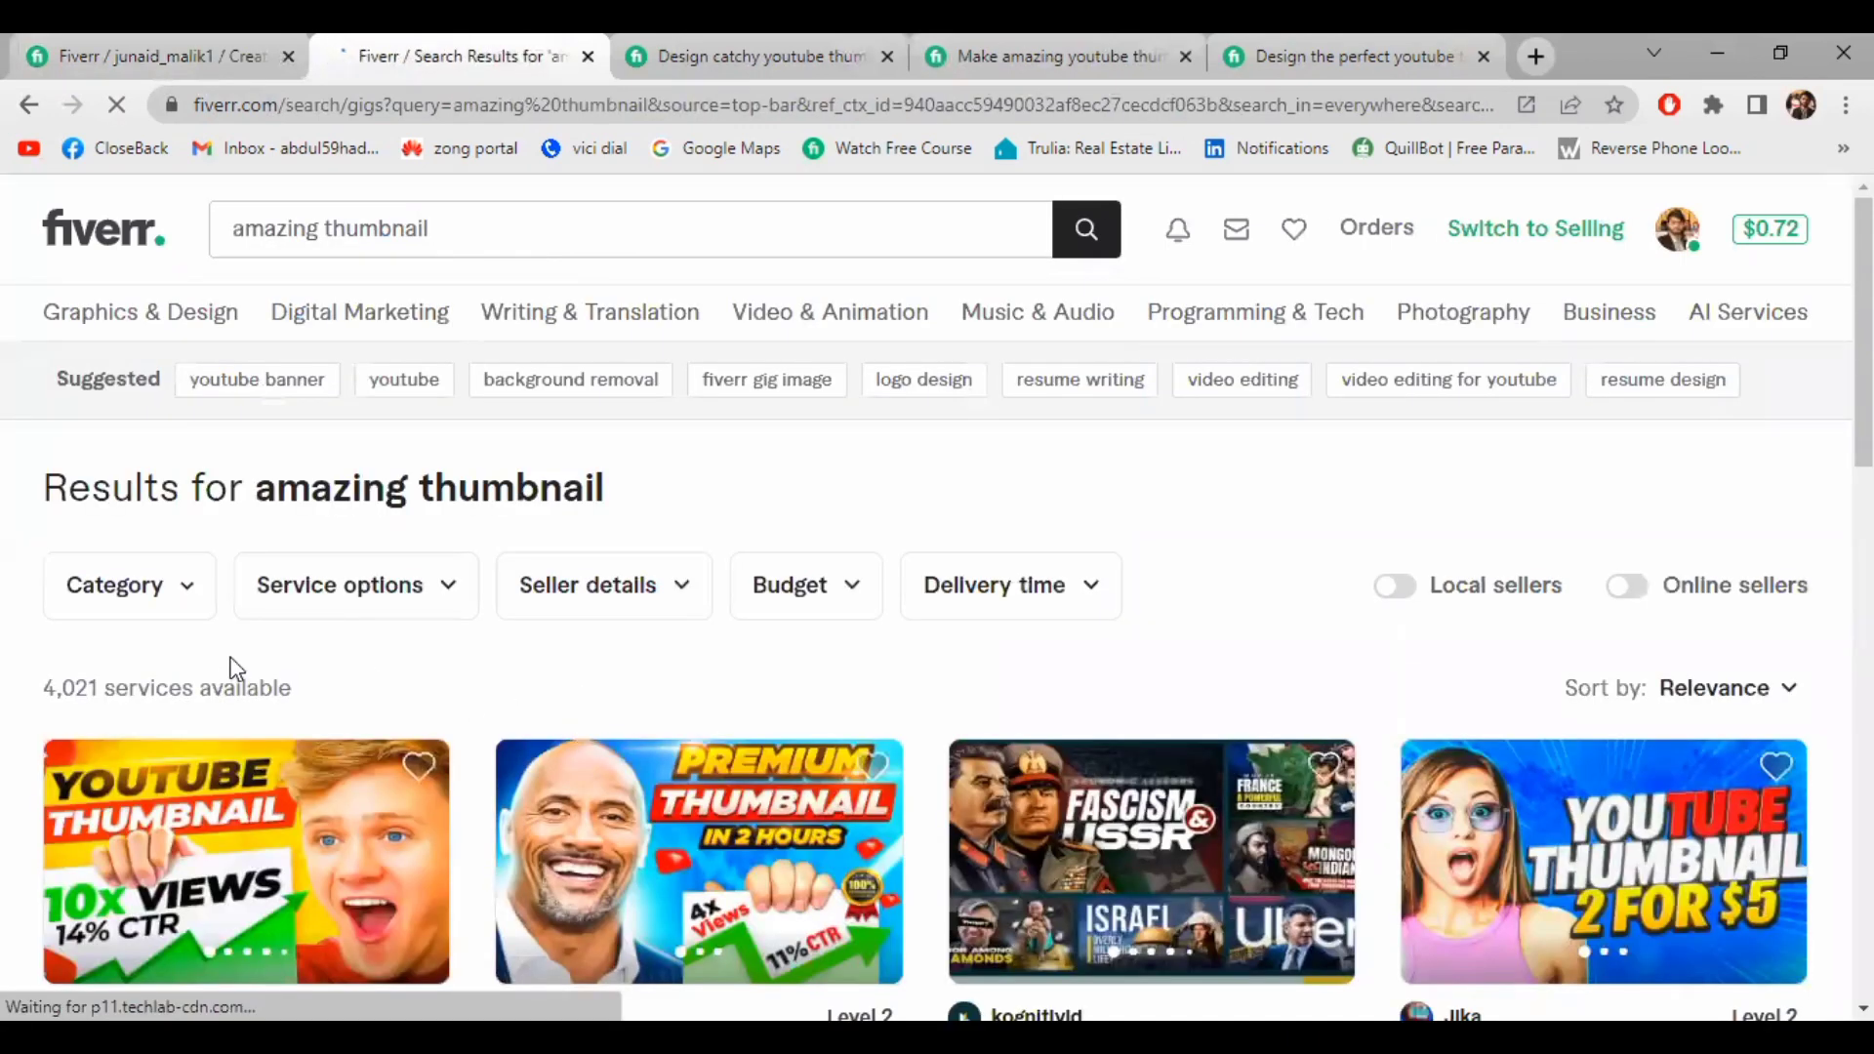
{"action": "scroll", "coordinate": [134, 688], "scroll_direction": "down", "scroll_amount": 7}
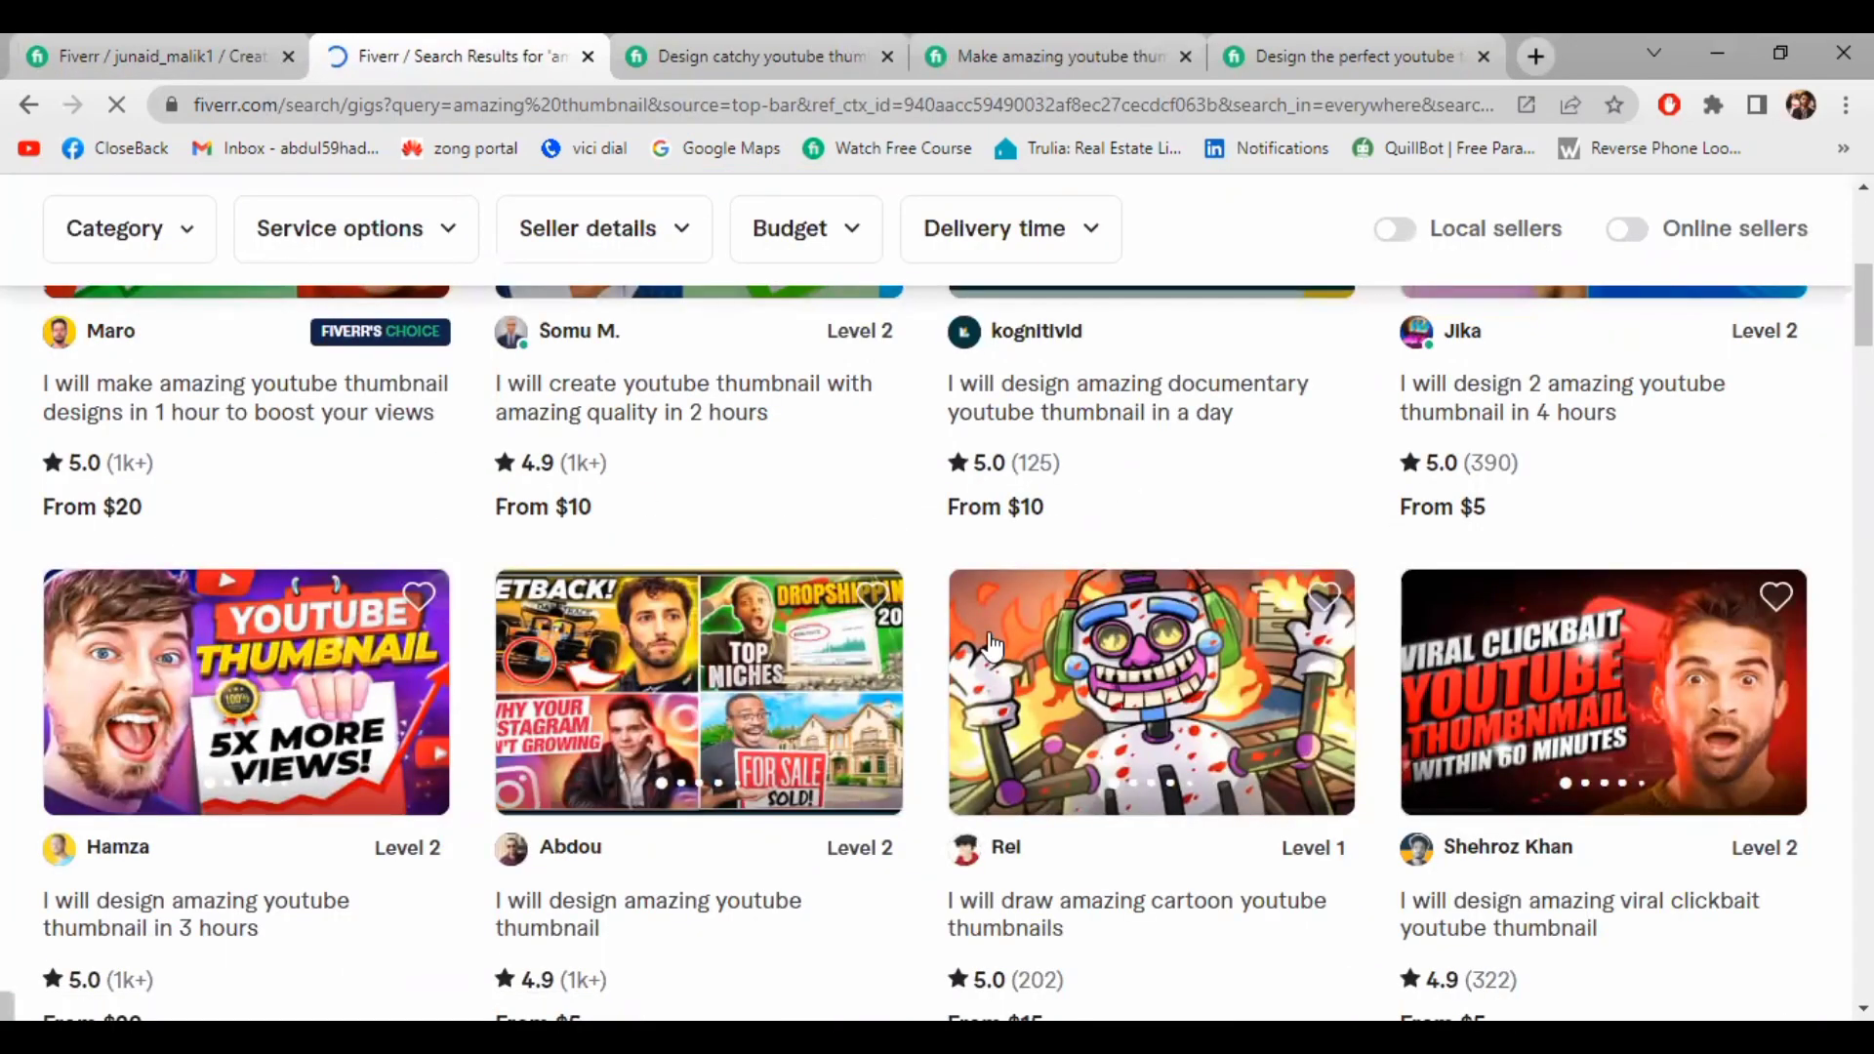
{"action": "scroll", "coordinate": [933, 805], "scroll_direction": "down", "scroll_amount": 2}
{"action": "scroll", "coordinate": [832, 834], "scroll_direction": "down", "scroll_amount": 5}
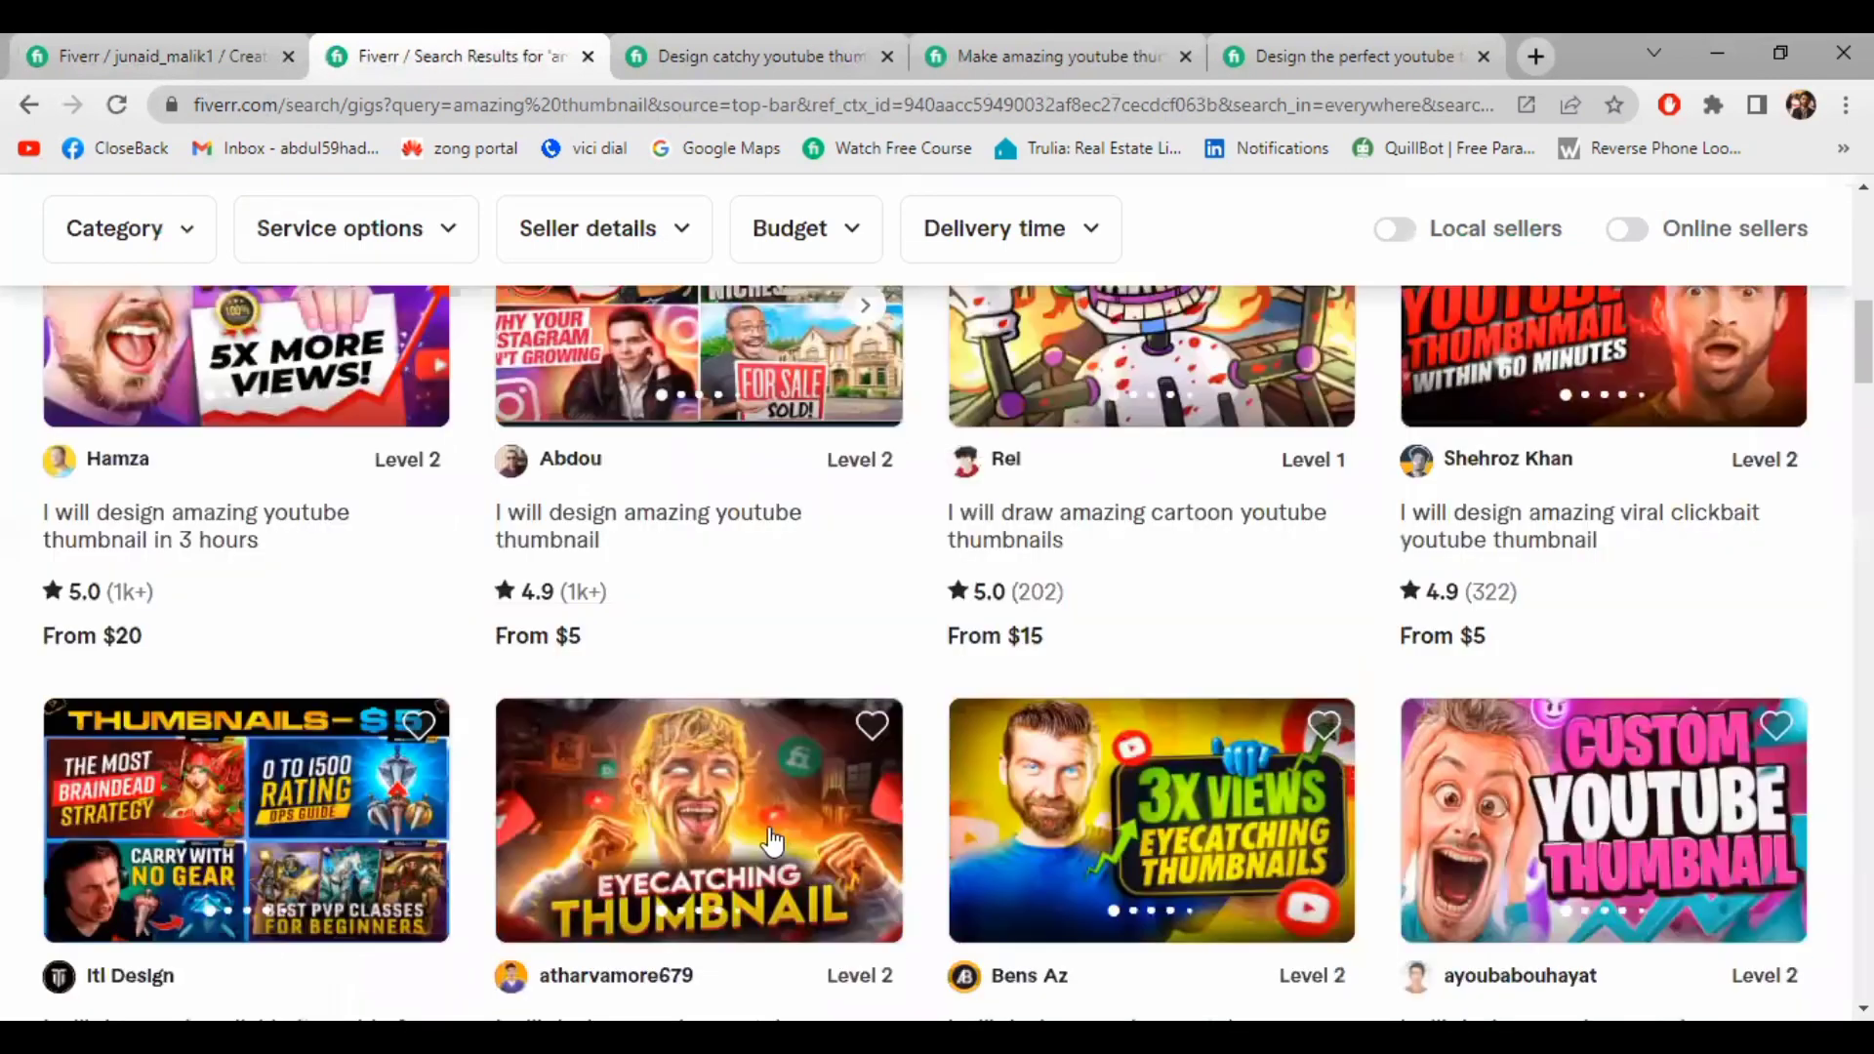
{"action": "scroll", "coordinate": [765, 837], "scroll_direction": "up", "scroll_amount": 7}
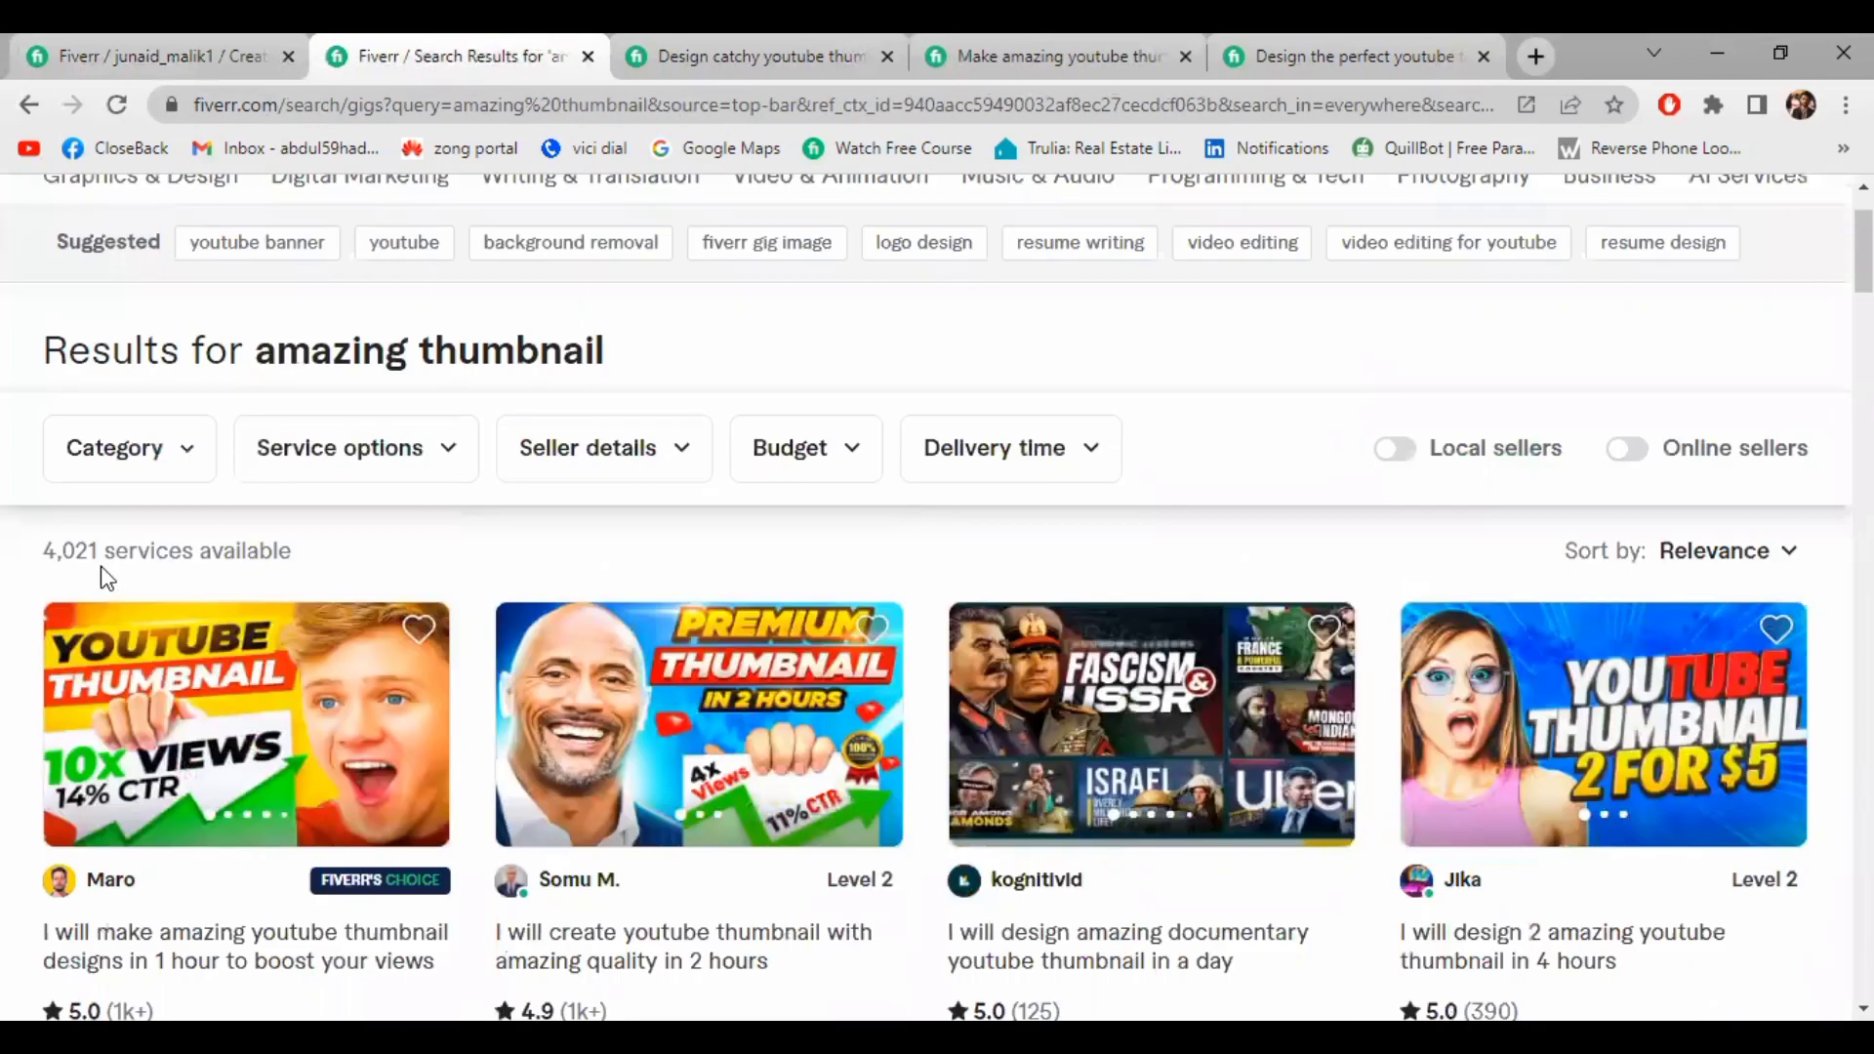
Add the copied "amazing thumbnail" as a positive keyword in the new gig's search tags
{"action": "left_click", "coordinate": [195, 39]}
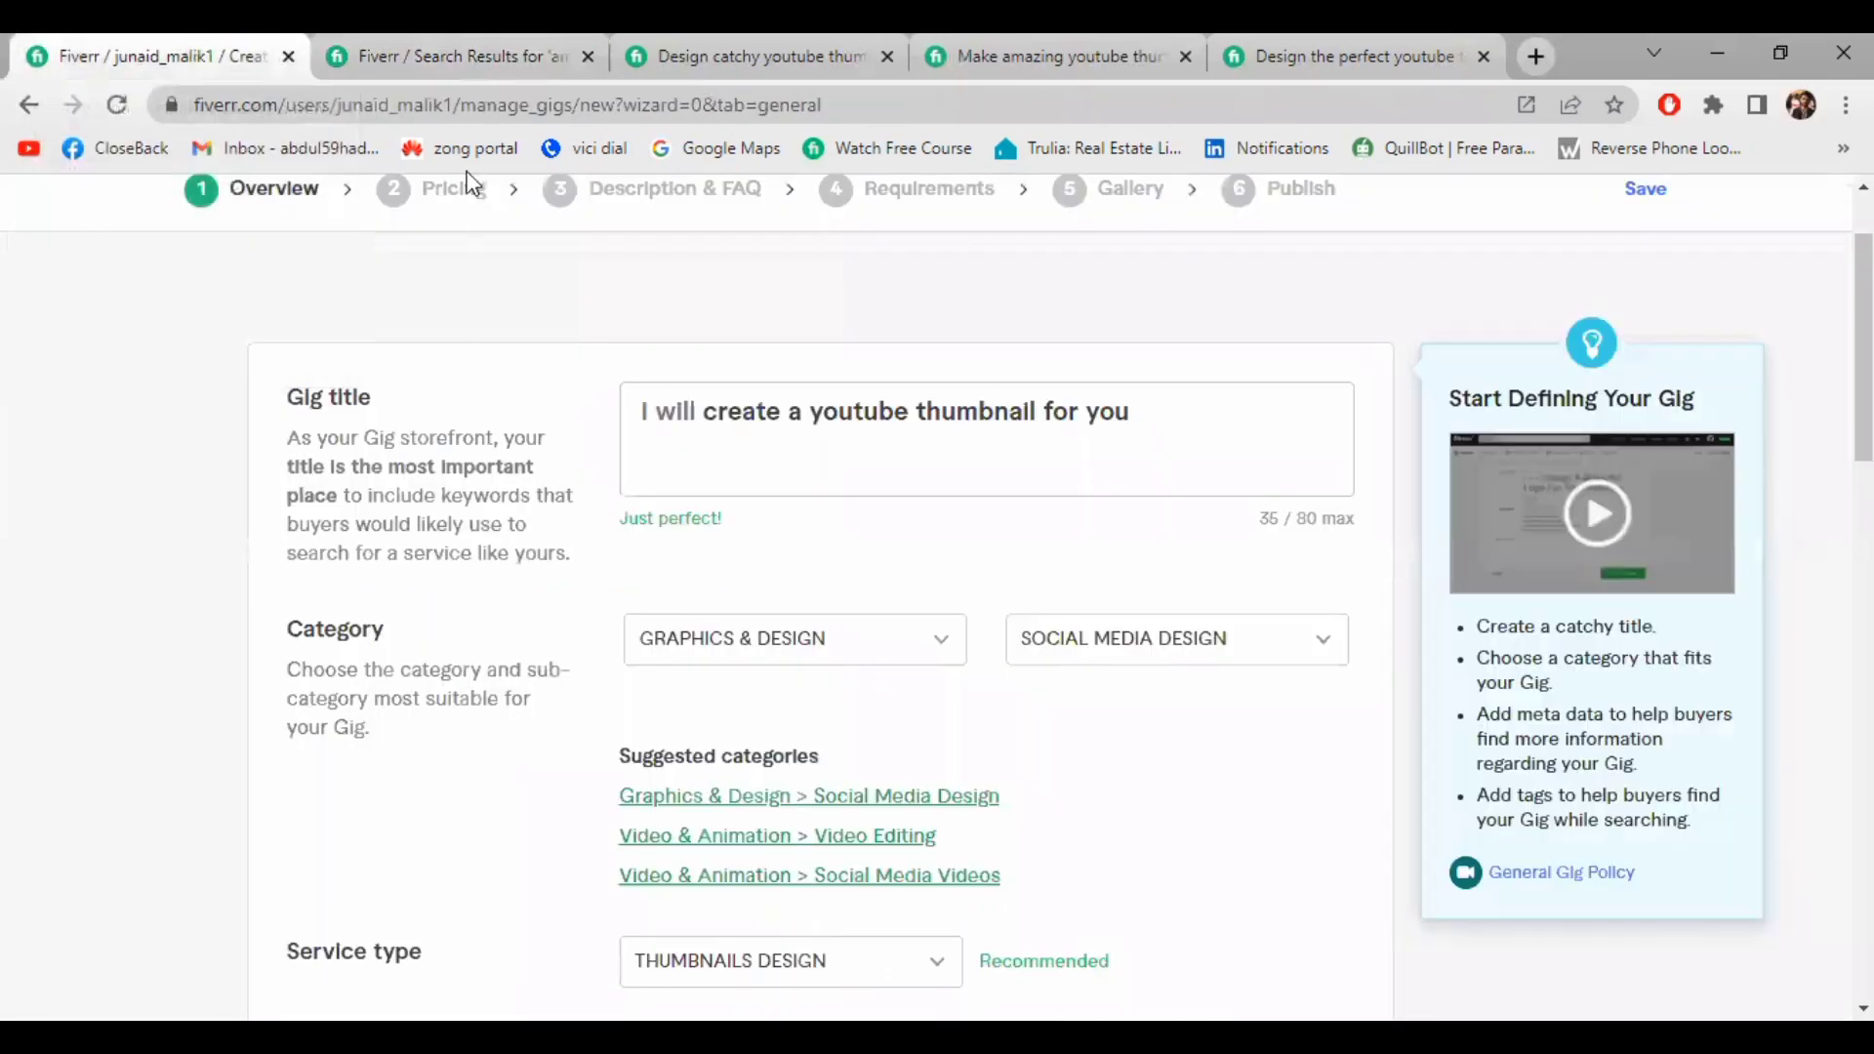
{"action": "scroll", "coordinate": [617, 859], "scroll_direction": "down", "scroll_amount": 15}
{"action": "scroll", "coordinate": [1043, 644], "scroll_direction": "up", "scroll_amount": 3}
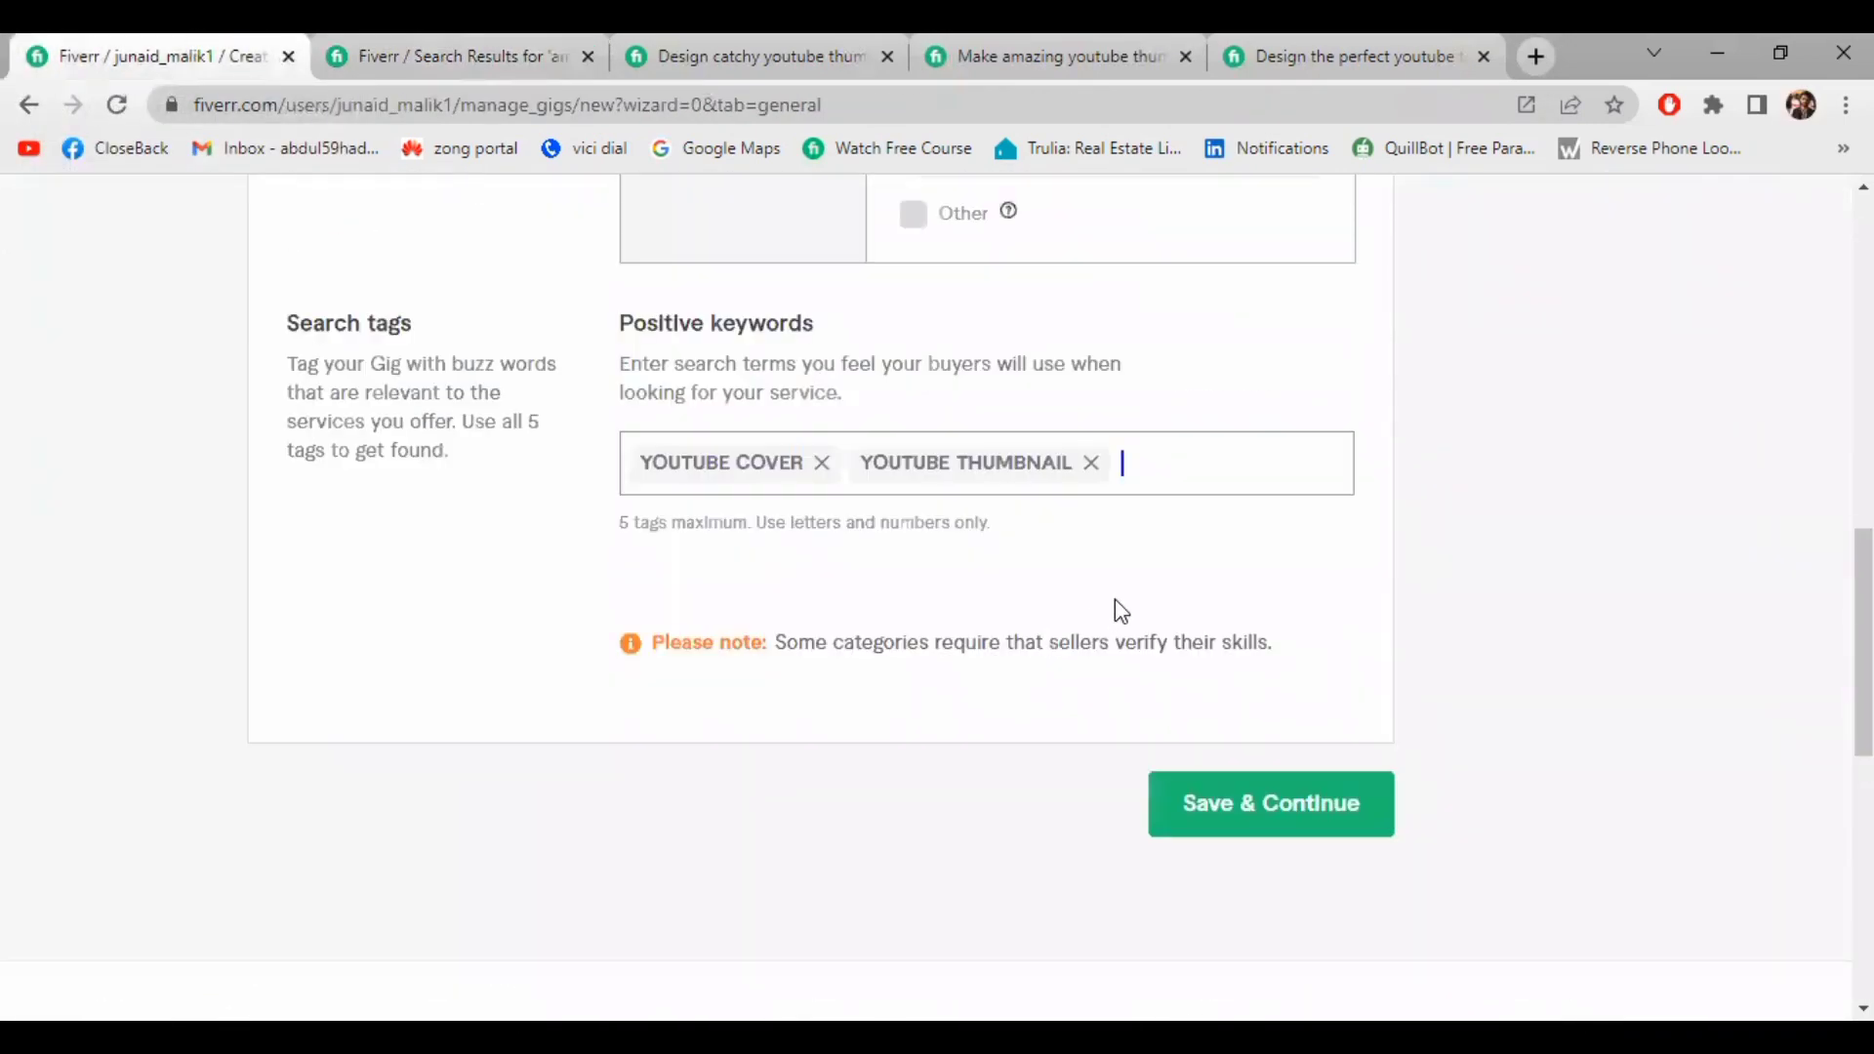
{"action": "key", "text": "ctrl+v"}
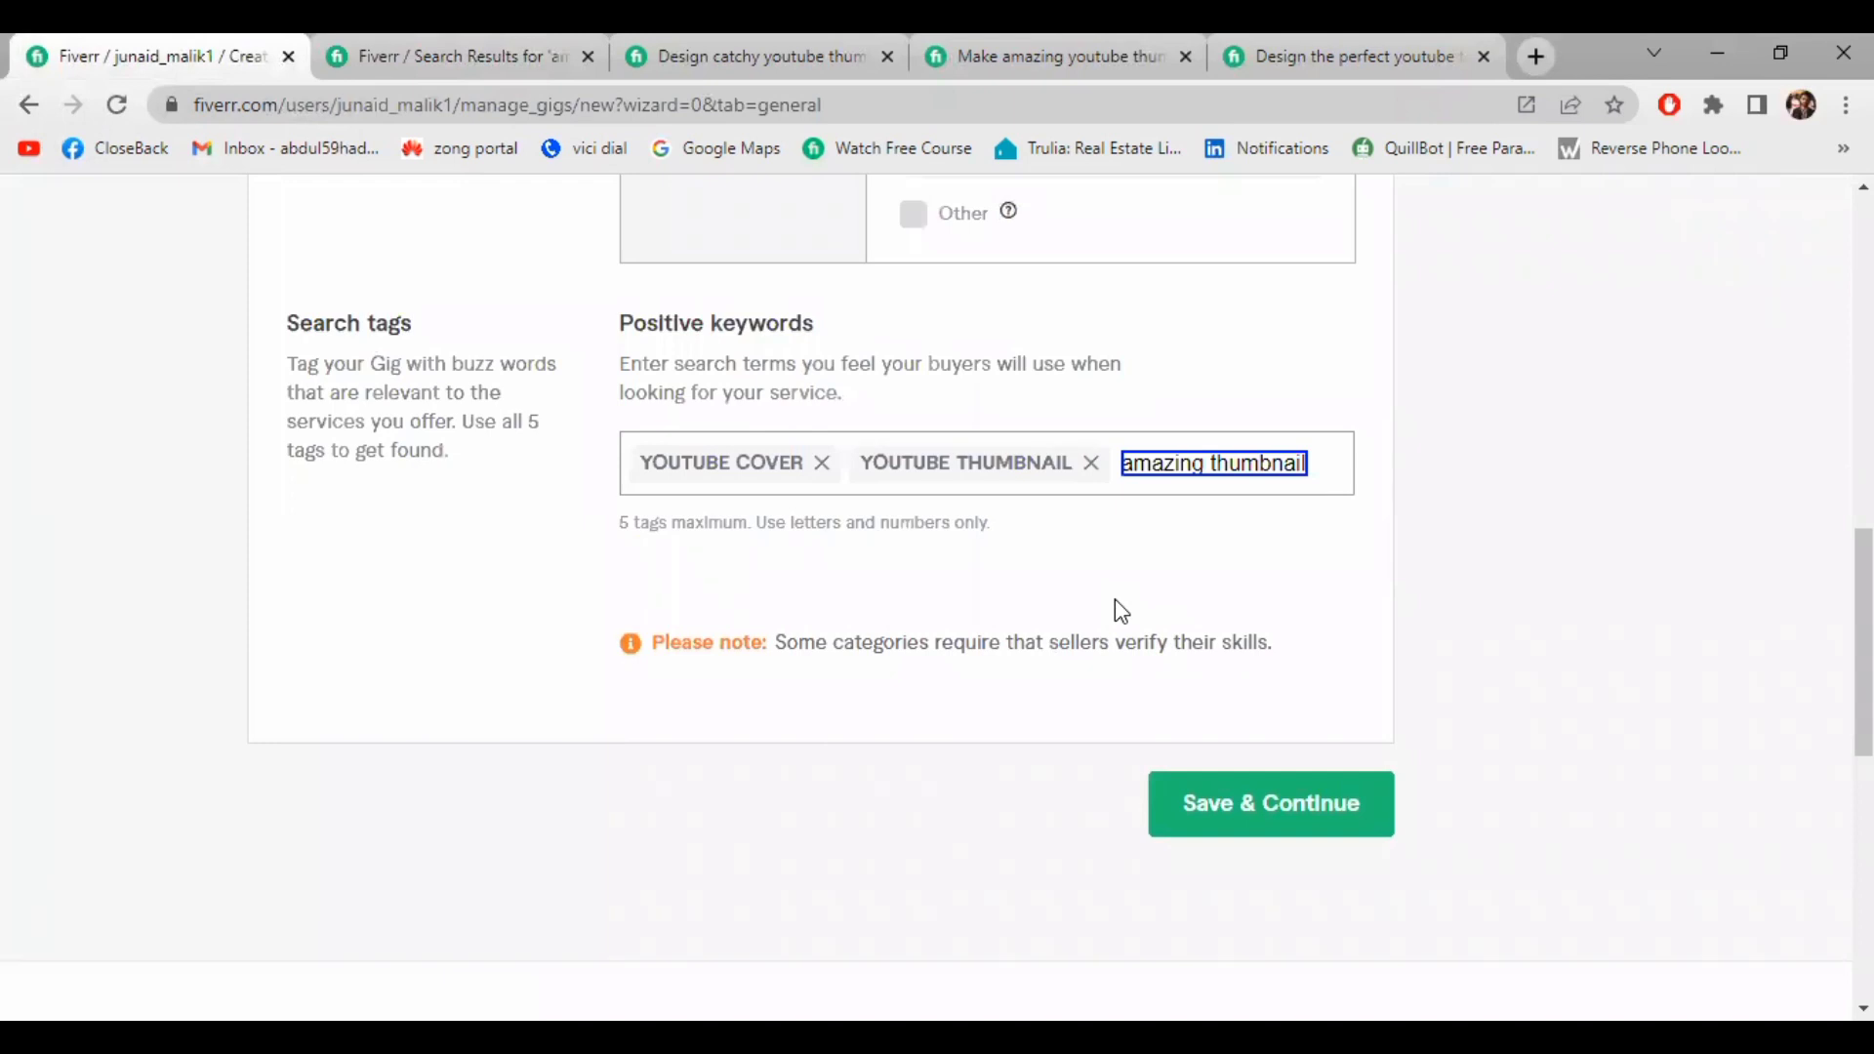
{"action": "key", "text": "Return"}
Check the competing gigs' related tags again and search Fiverr for just "thumbnail"
{"action": "left_click", "coordinate": [734, 53]}
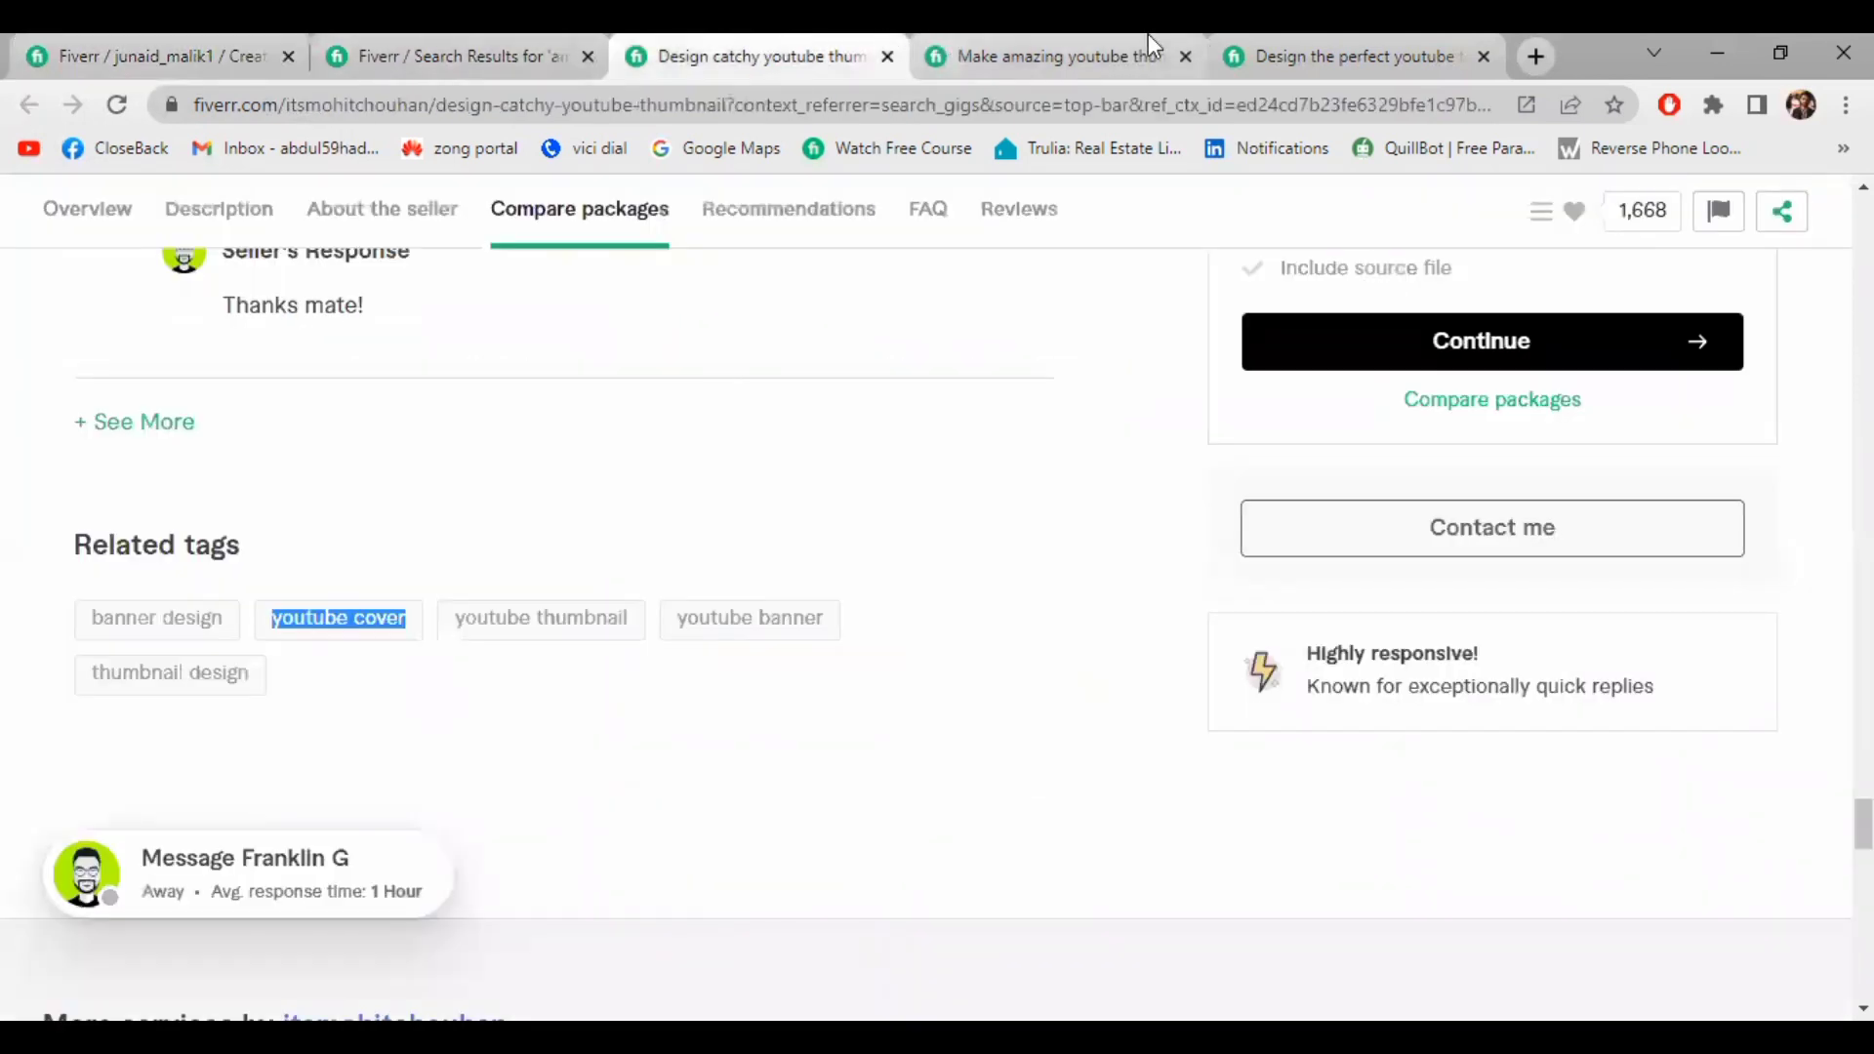
{"action": "left_click", "coordinate": [1068, 35]}
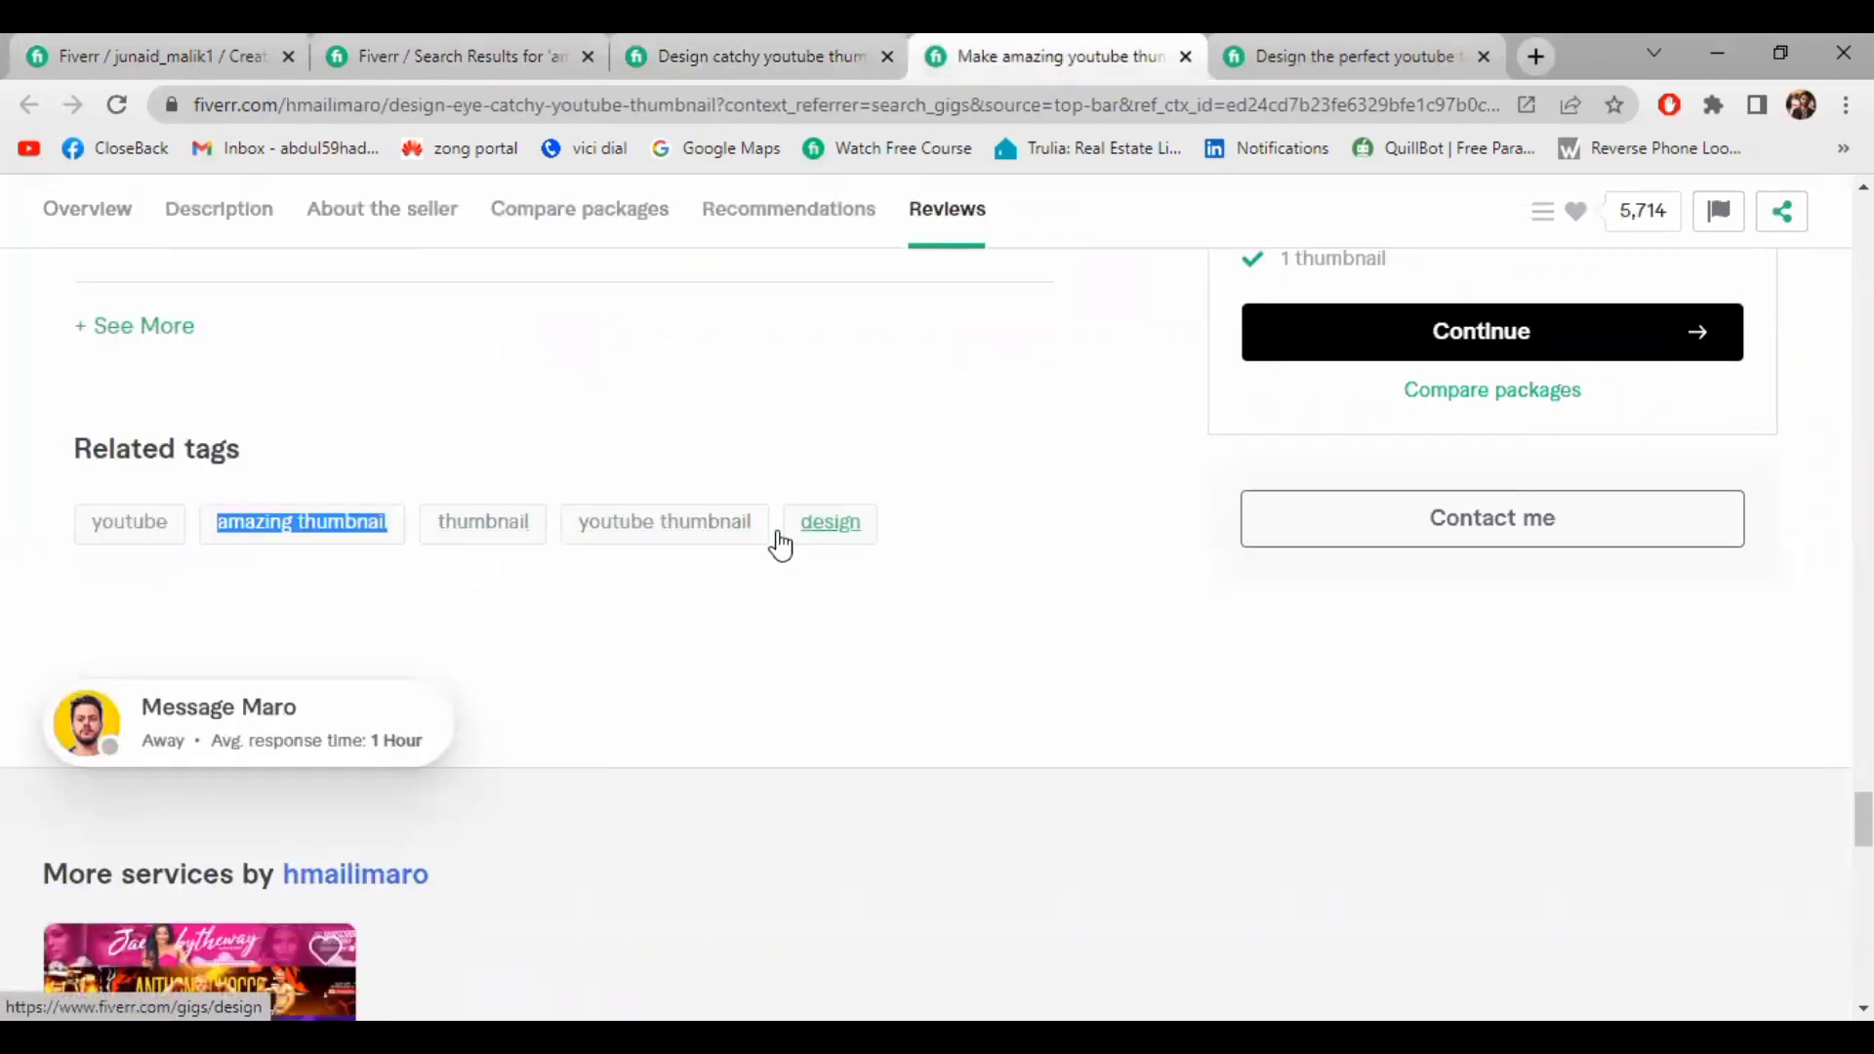
{"action": "left_click", "coordinate": [439, 41]}
{"action": "scroll", "coordinate": [595, 381], "scroll_direction": "up", "scroll_amount": 2}
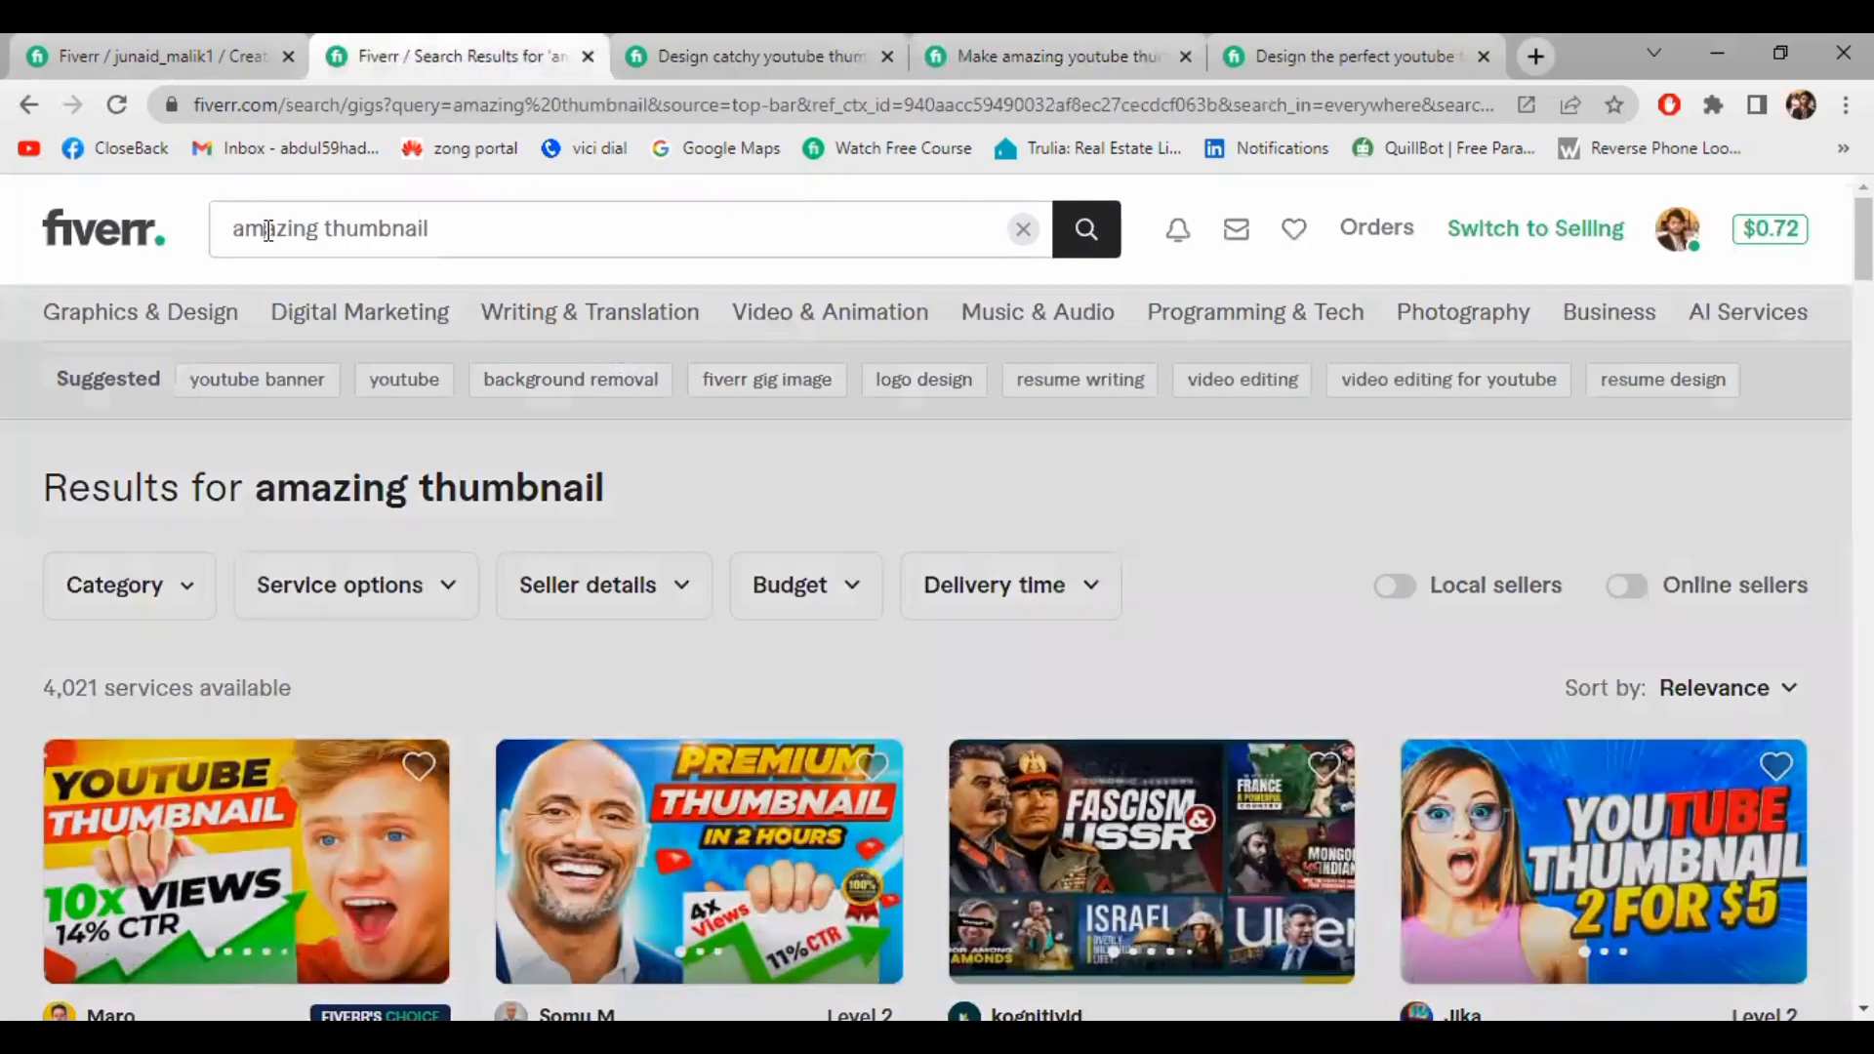
{"action": "double_click", "coordinate": [269, 230]}
{"action": "key", "text": "BackSpace"}
{"action": "key", "text": "Return"}
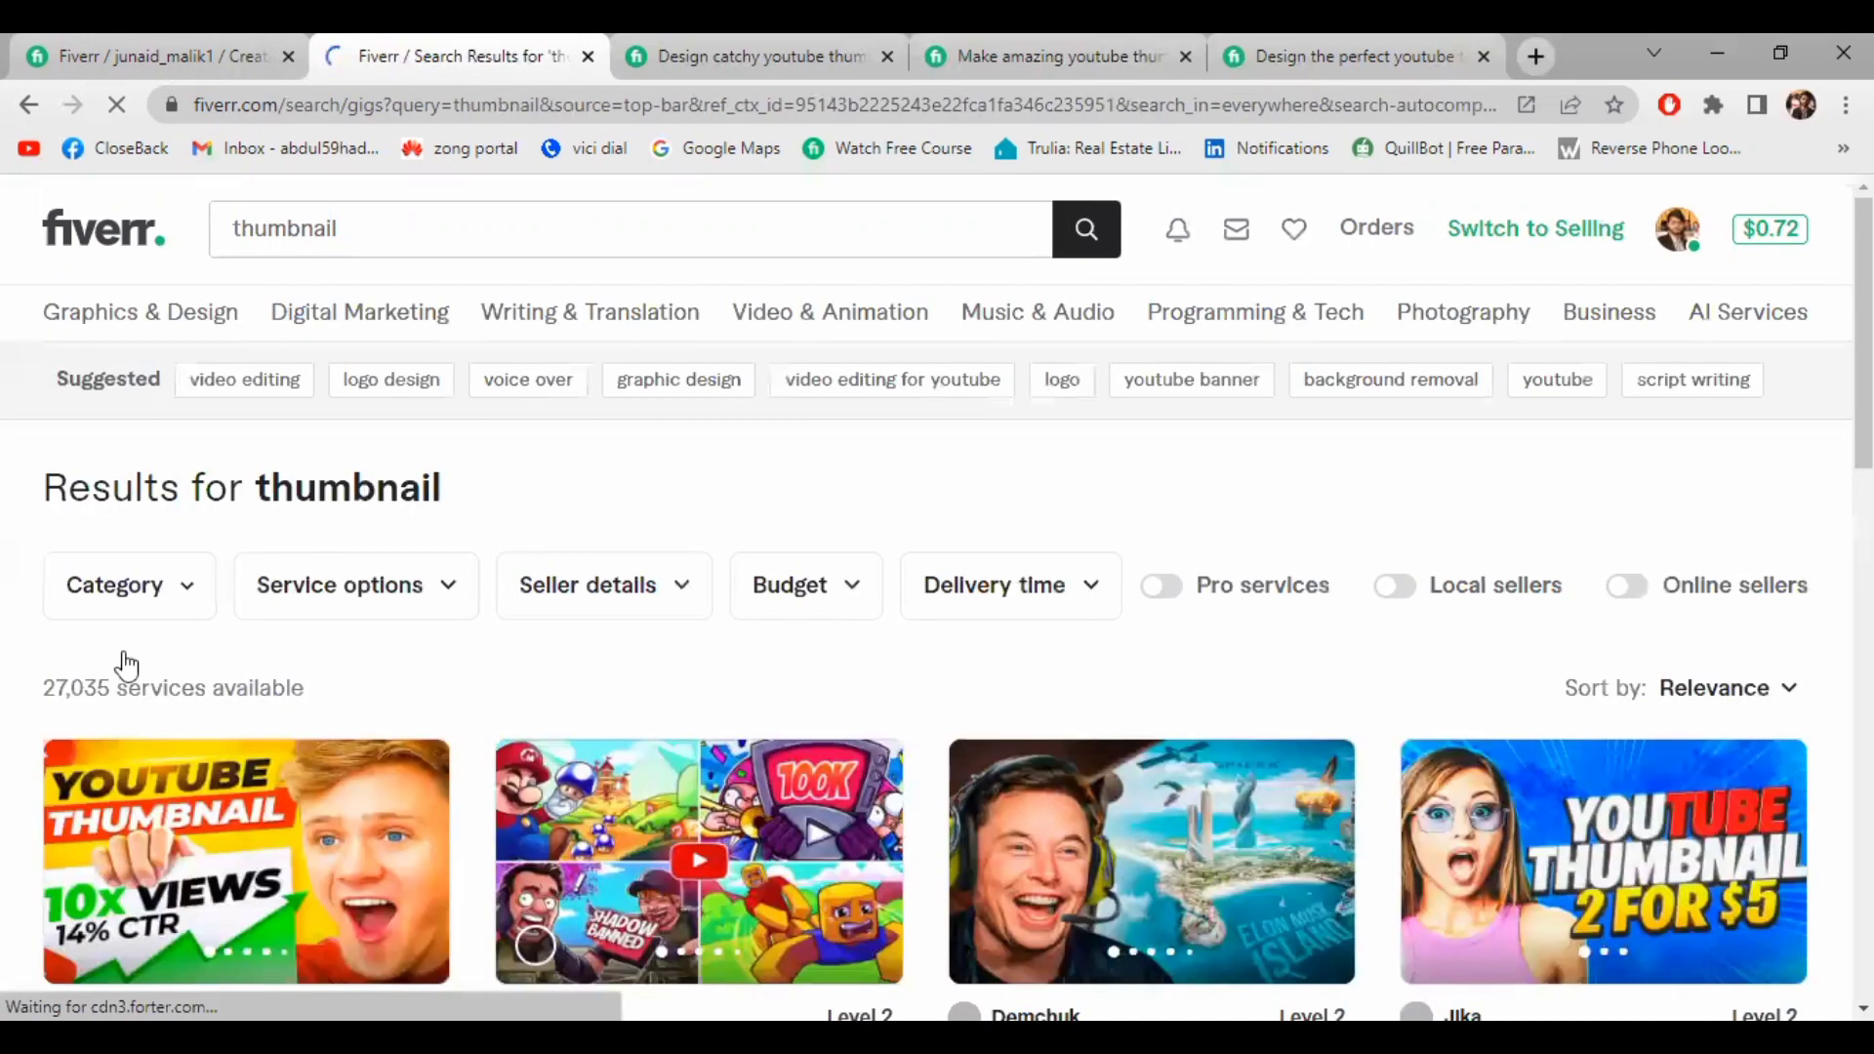
Examine the "thumbnail" results for the number of services available and the competing gigs' review counts and starting prices
{"action": "scroll", "coordinate": [58, 644], "scroll_direction": "down", "scroll_amount": 2}
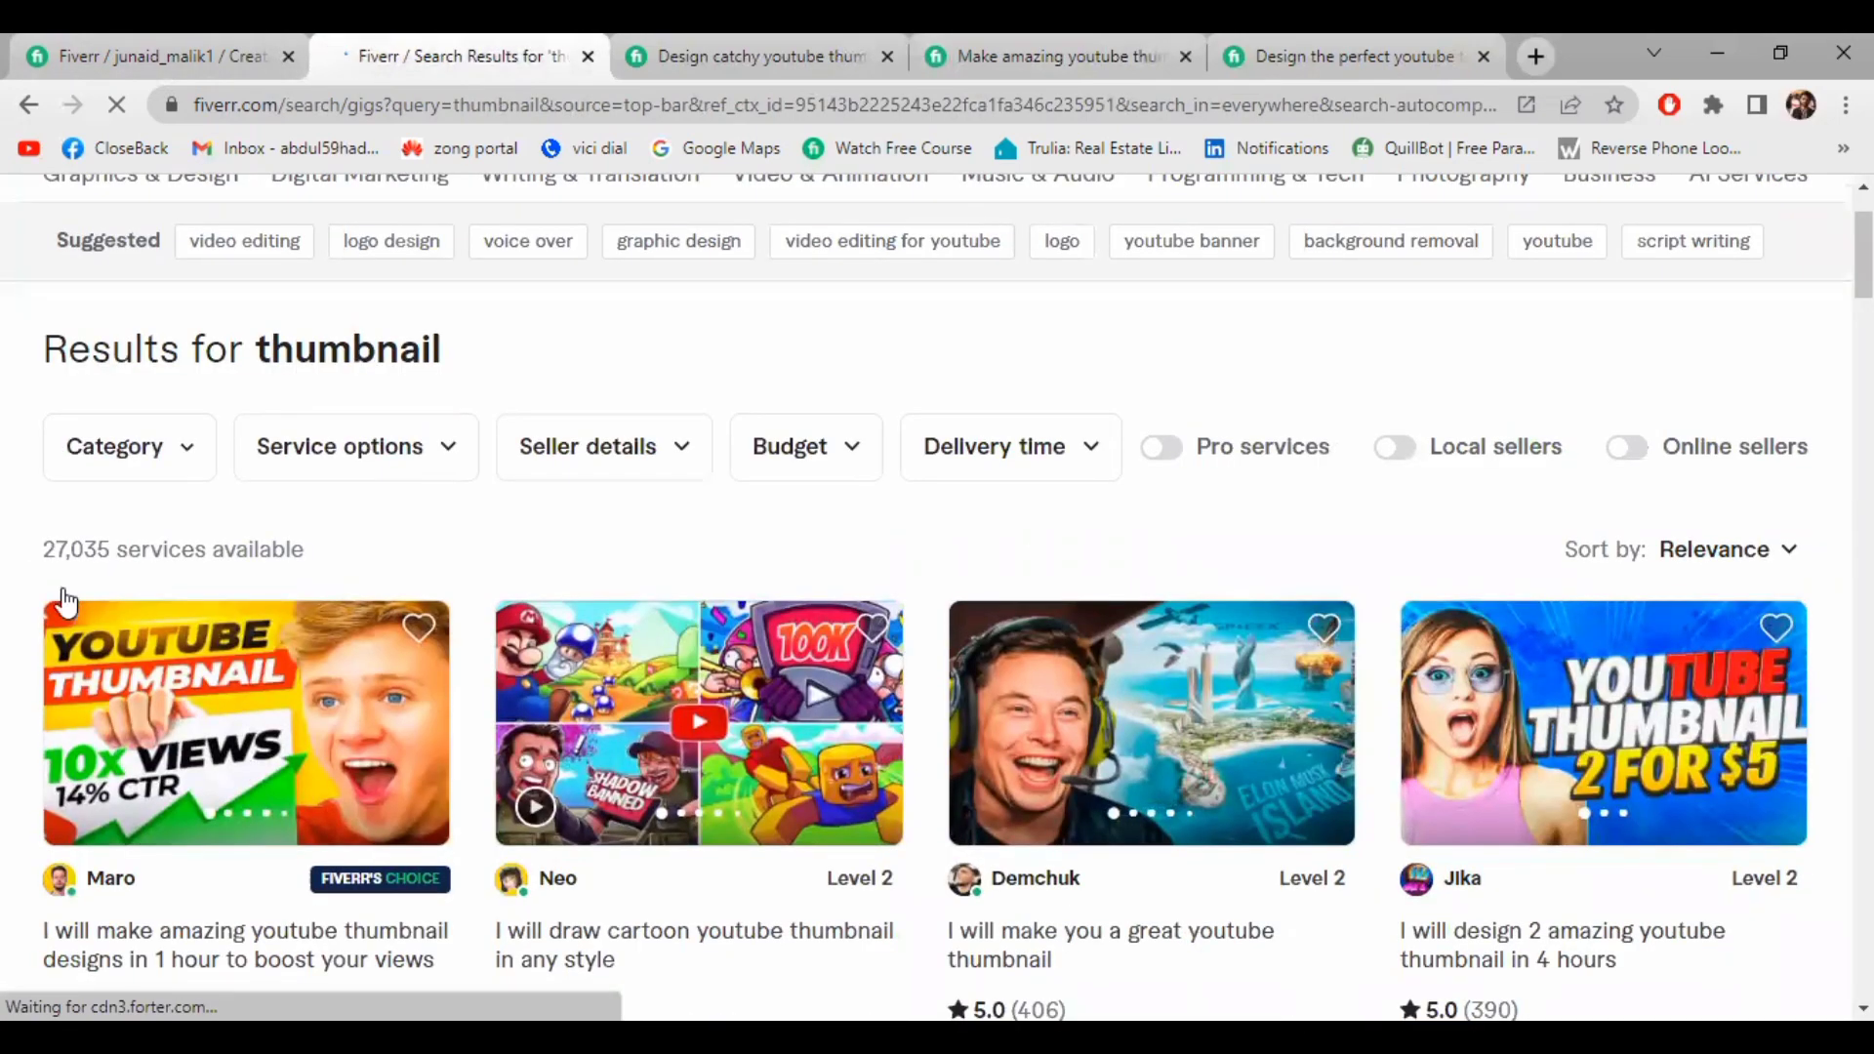
{"action": "scroll", "coordinate": [63, 599], "scroll_direction": "down", "scroll_amount": 4}
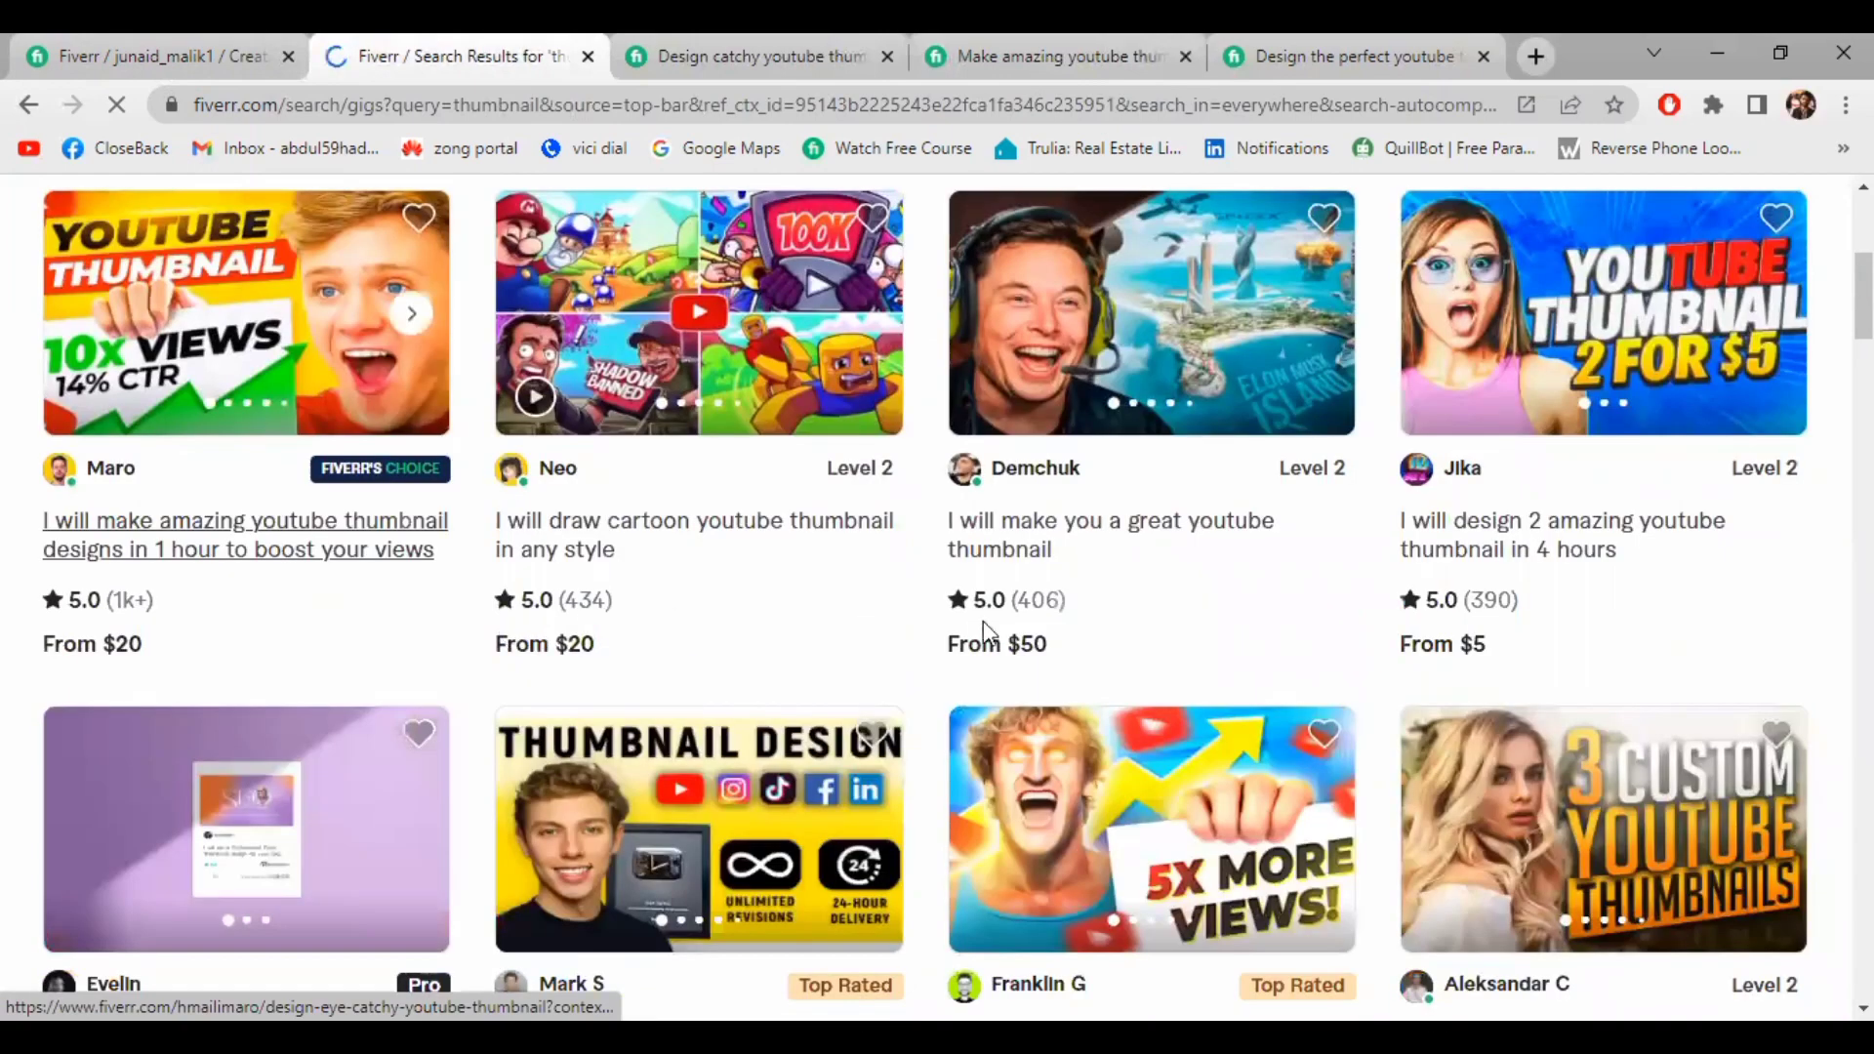
{"action": "scroll", "coordinate": [982, 621], "scroll_direction": "down", "scroll_amount": 7}
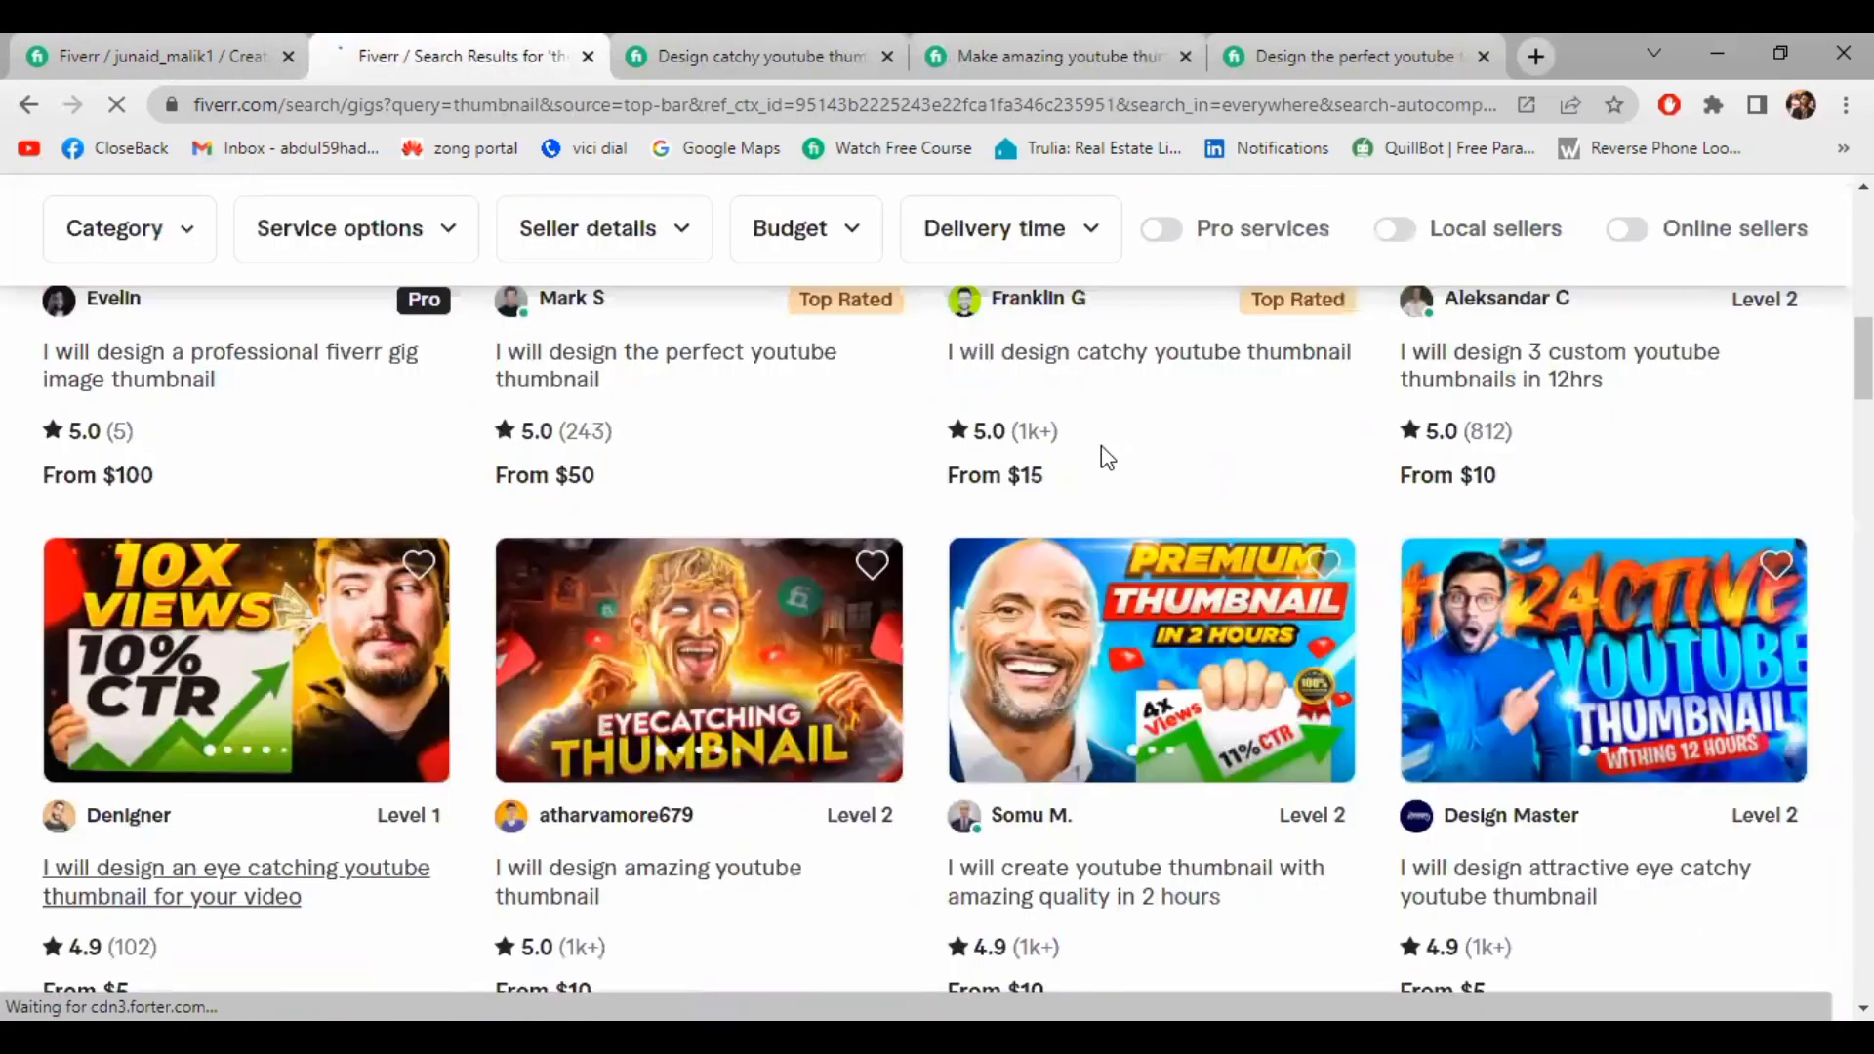
{"action": "scroll", "coordinate": [1293, 816], "scroll_direction": "down", "scroll_amount": 3}
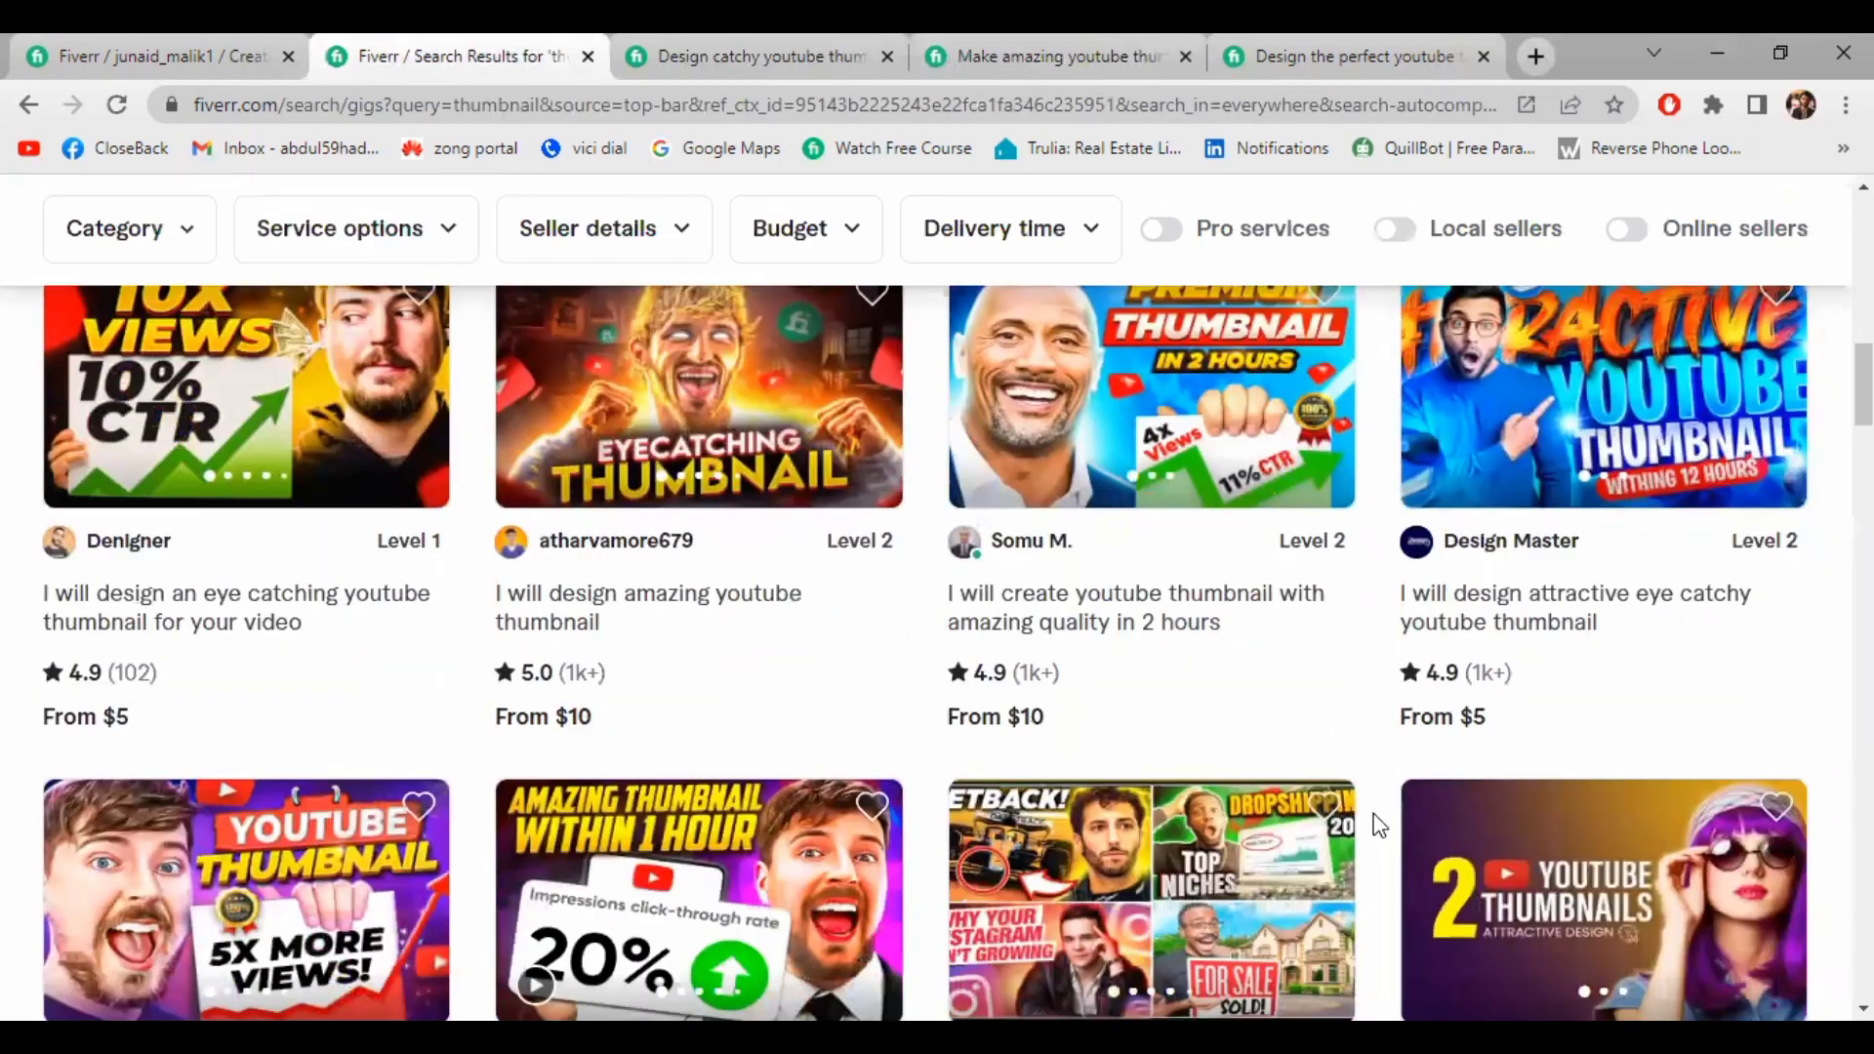
{"action": "scroll", "coordinate": [1415, 777], "scroll_direction": "down", "scroll_amount": 3}
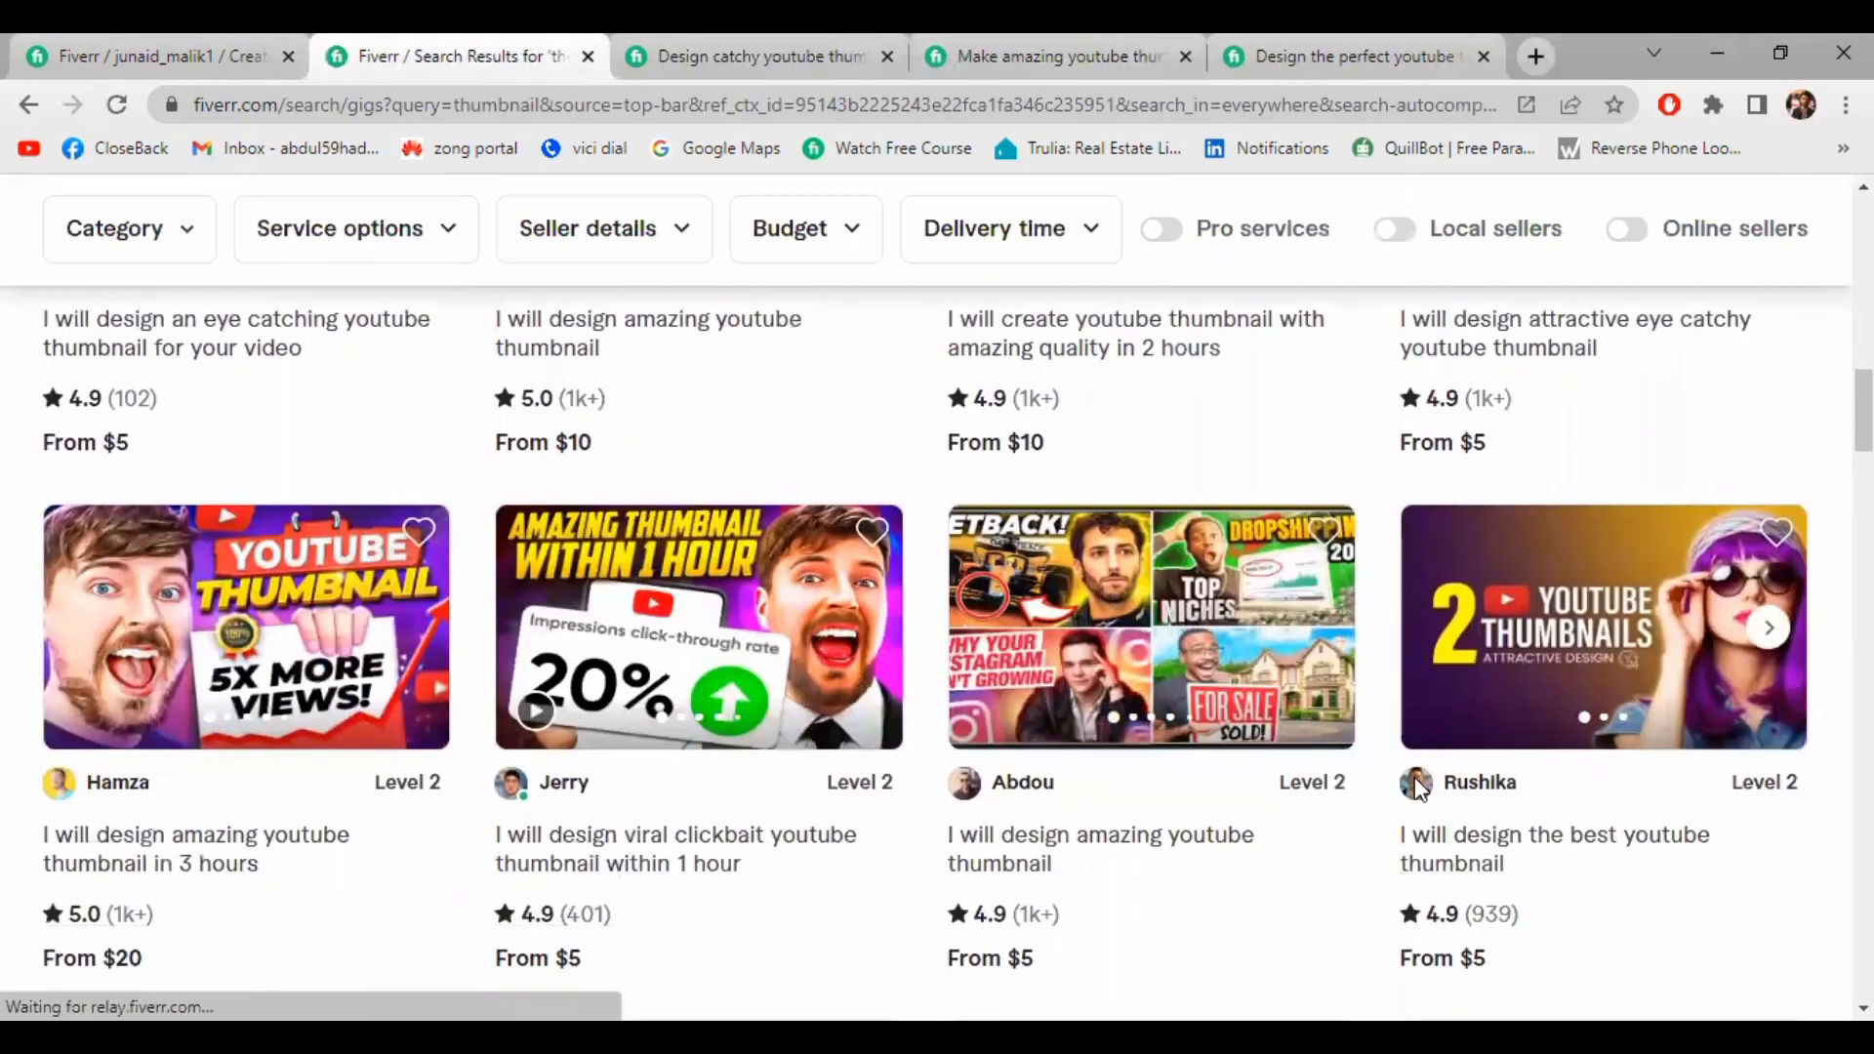
{"action": "scroll", "coordinate": [889, 805], "scroll_direction": "down", "scroll_amount": 2}
{"action": "scroll", "coordinate": [586, 500], "scroll_direction": "up", "scroll_amount": 4}
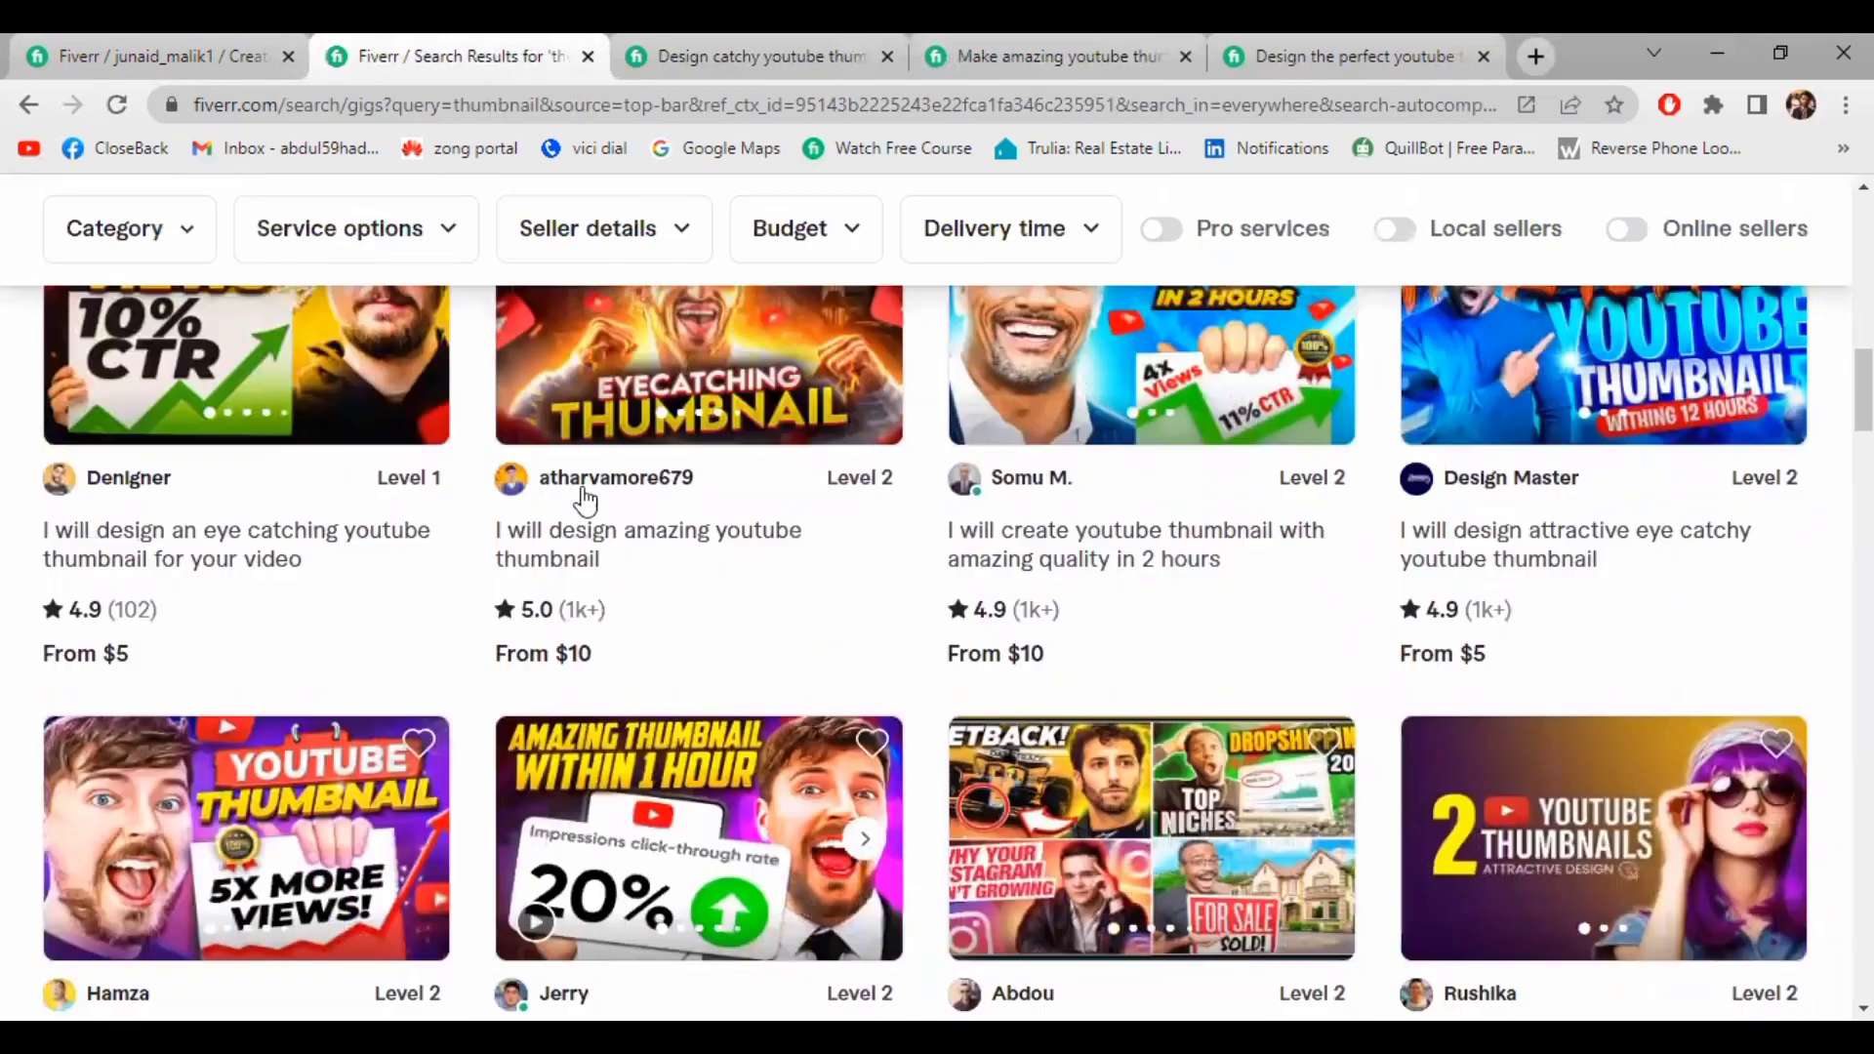
{"action": "scroll", "coordinate": [586, 500], "scroll_direction": "up", "scroll_amount": 2}
Add "thumbnail" and "banner" as the last two positive keywords in the new gig's search tags
{"action": "left_click", "coordinate": [145, 35]}
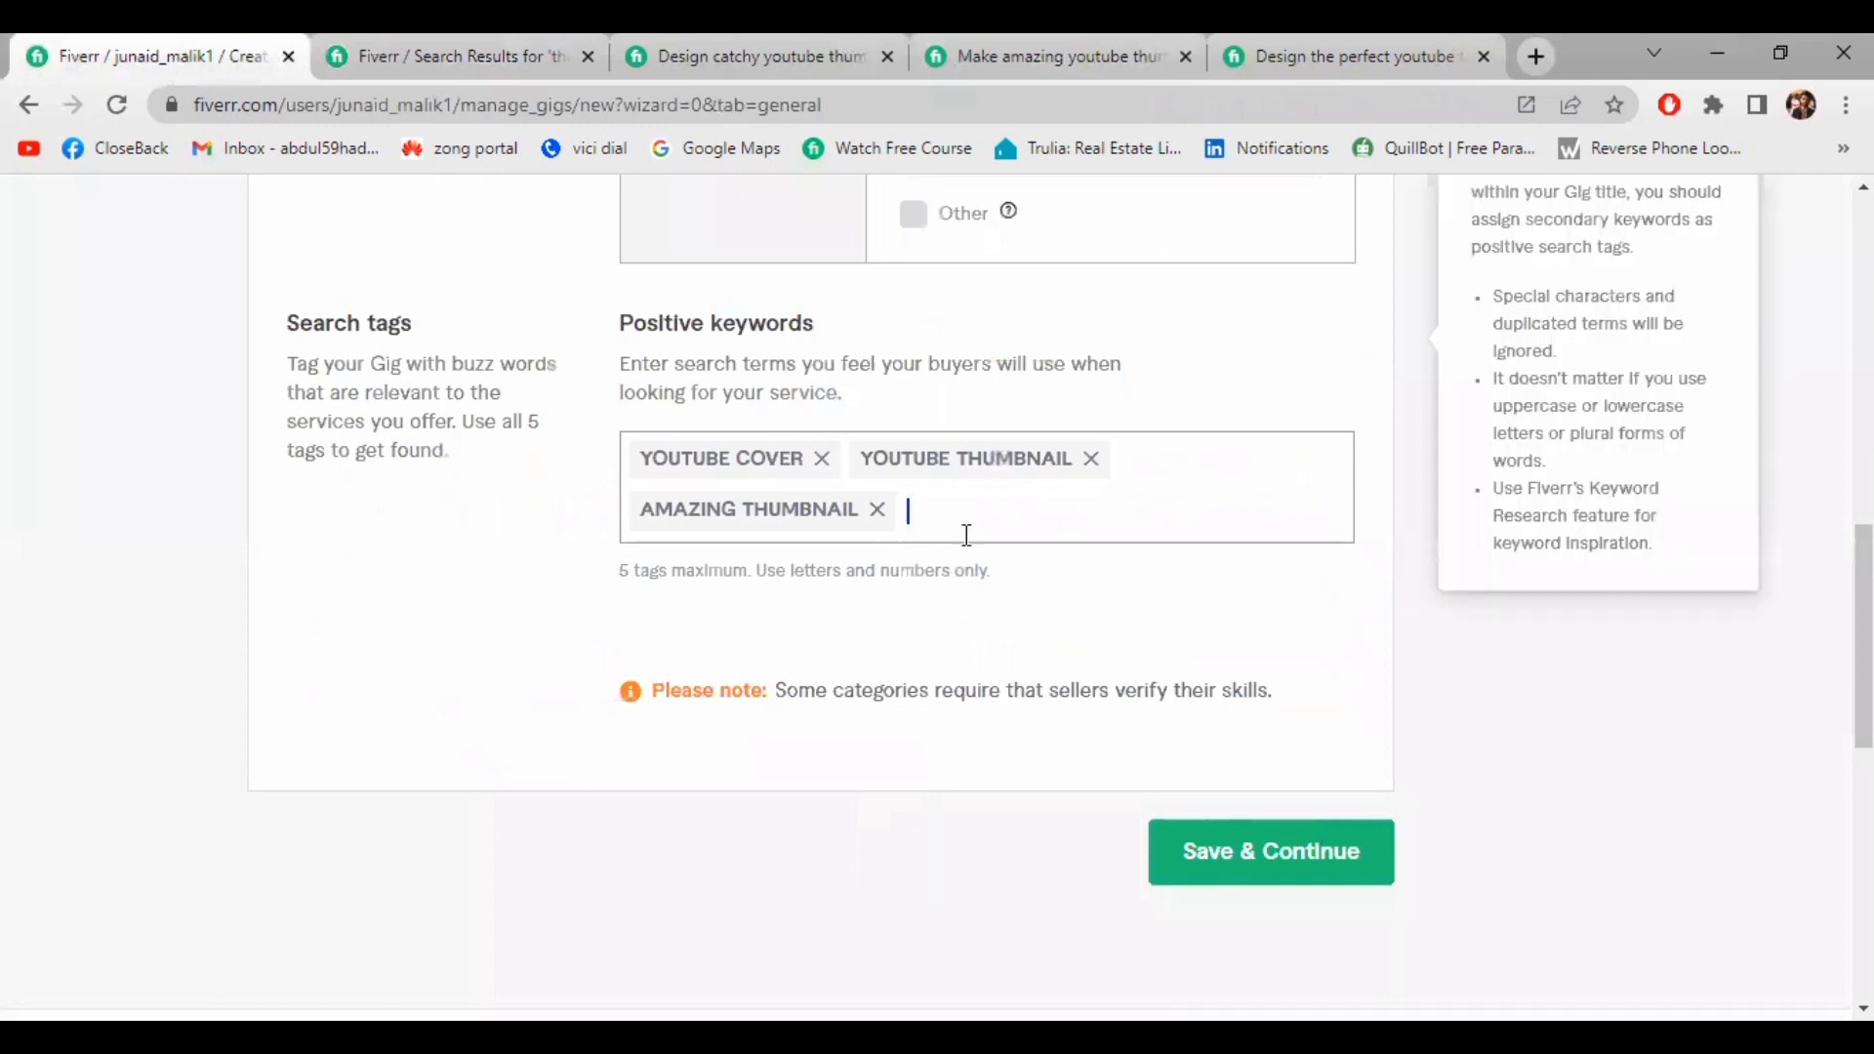
{"action": "type", "text": "thu"}
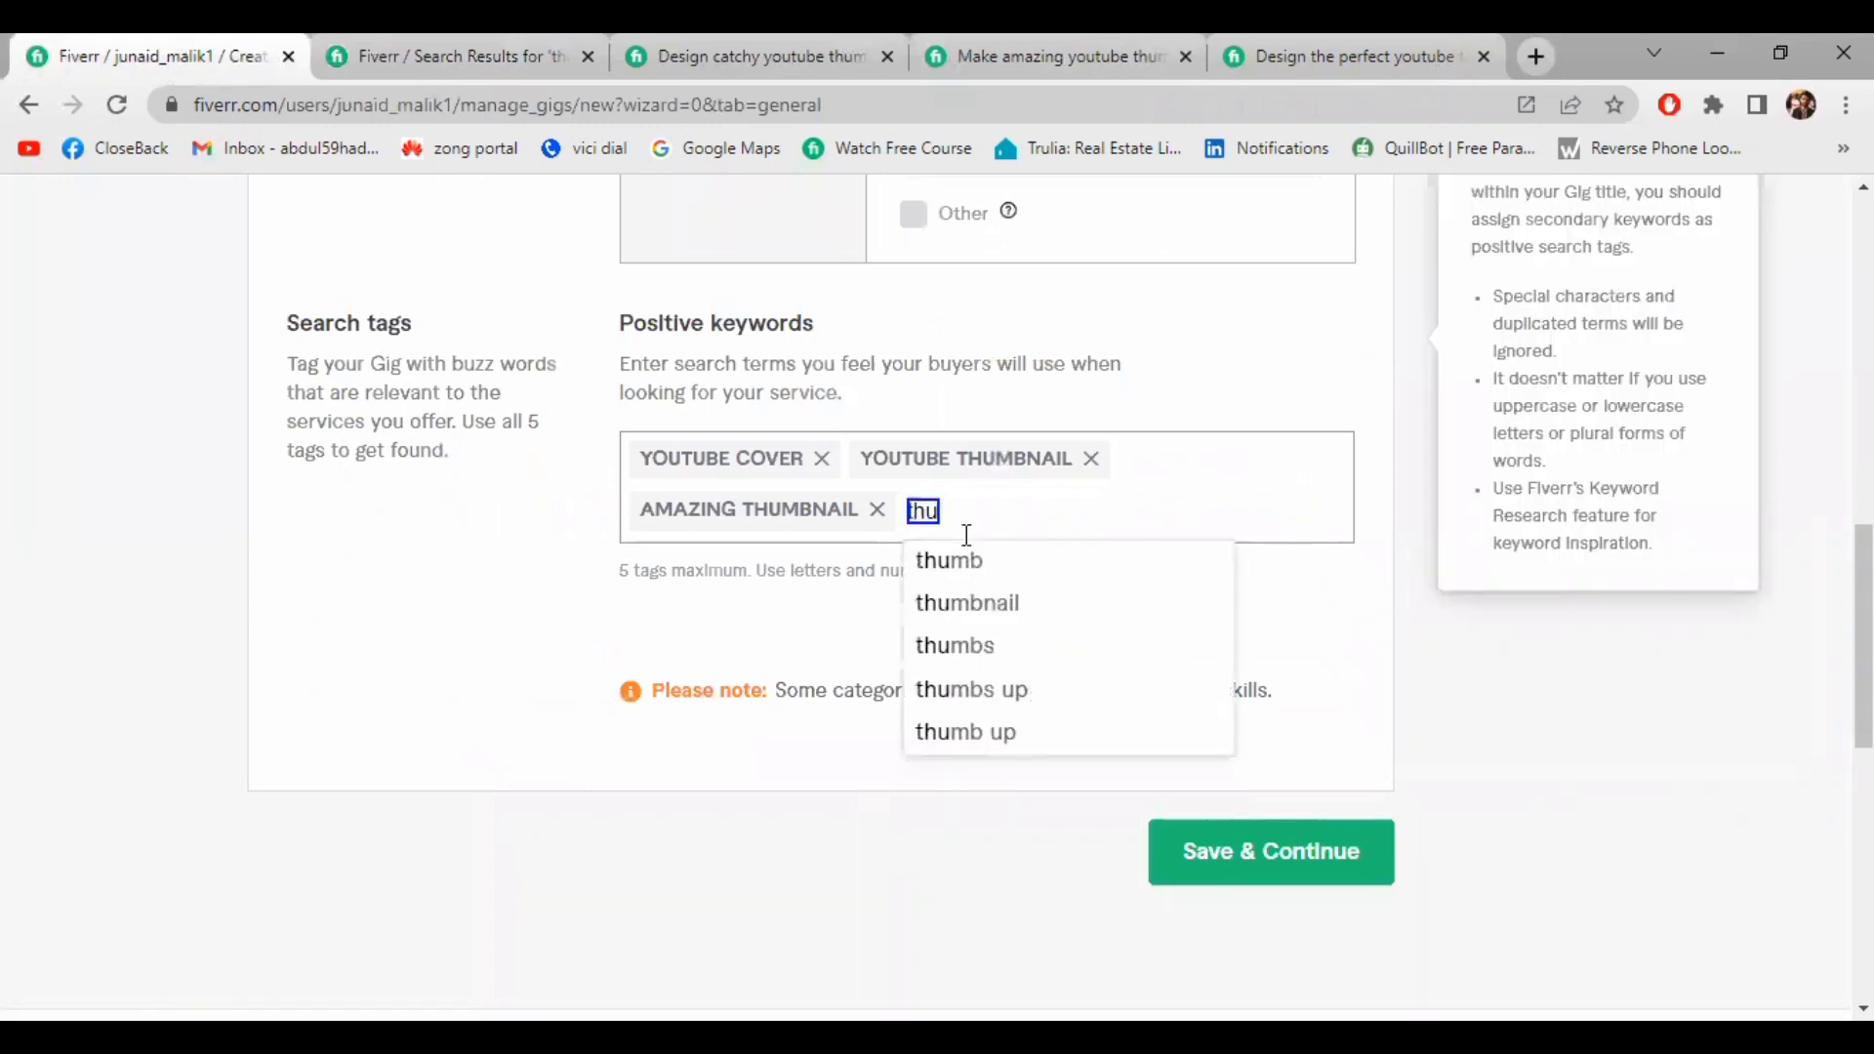
{"action": "left_click", "coordinate": [965, 600]}
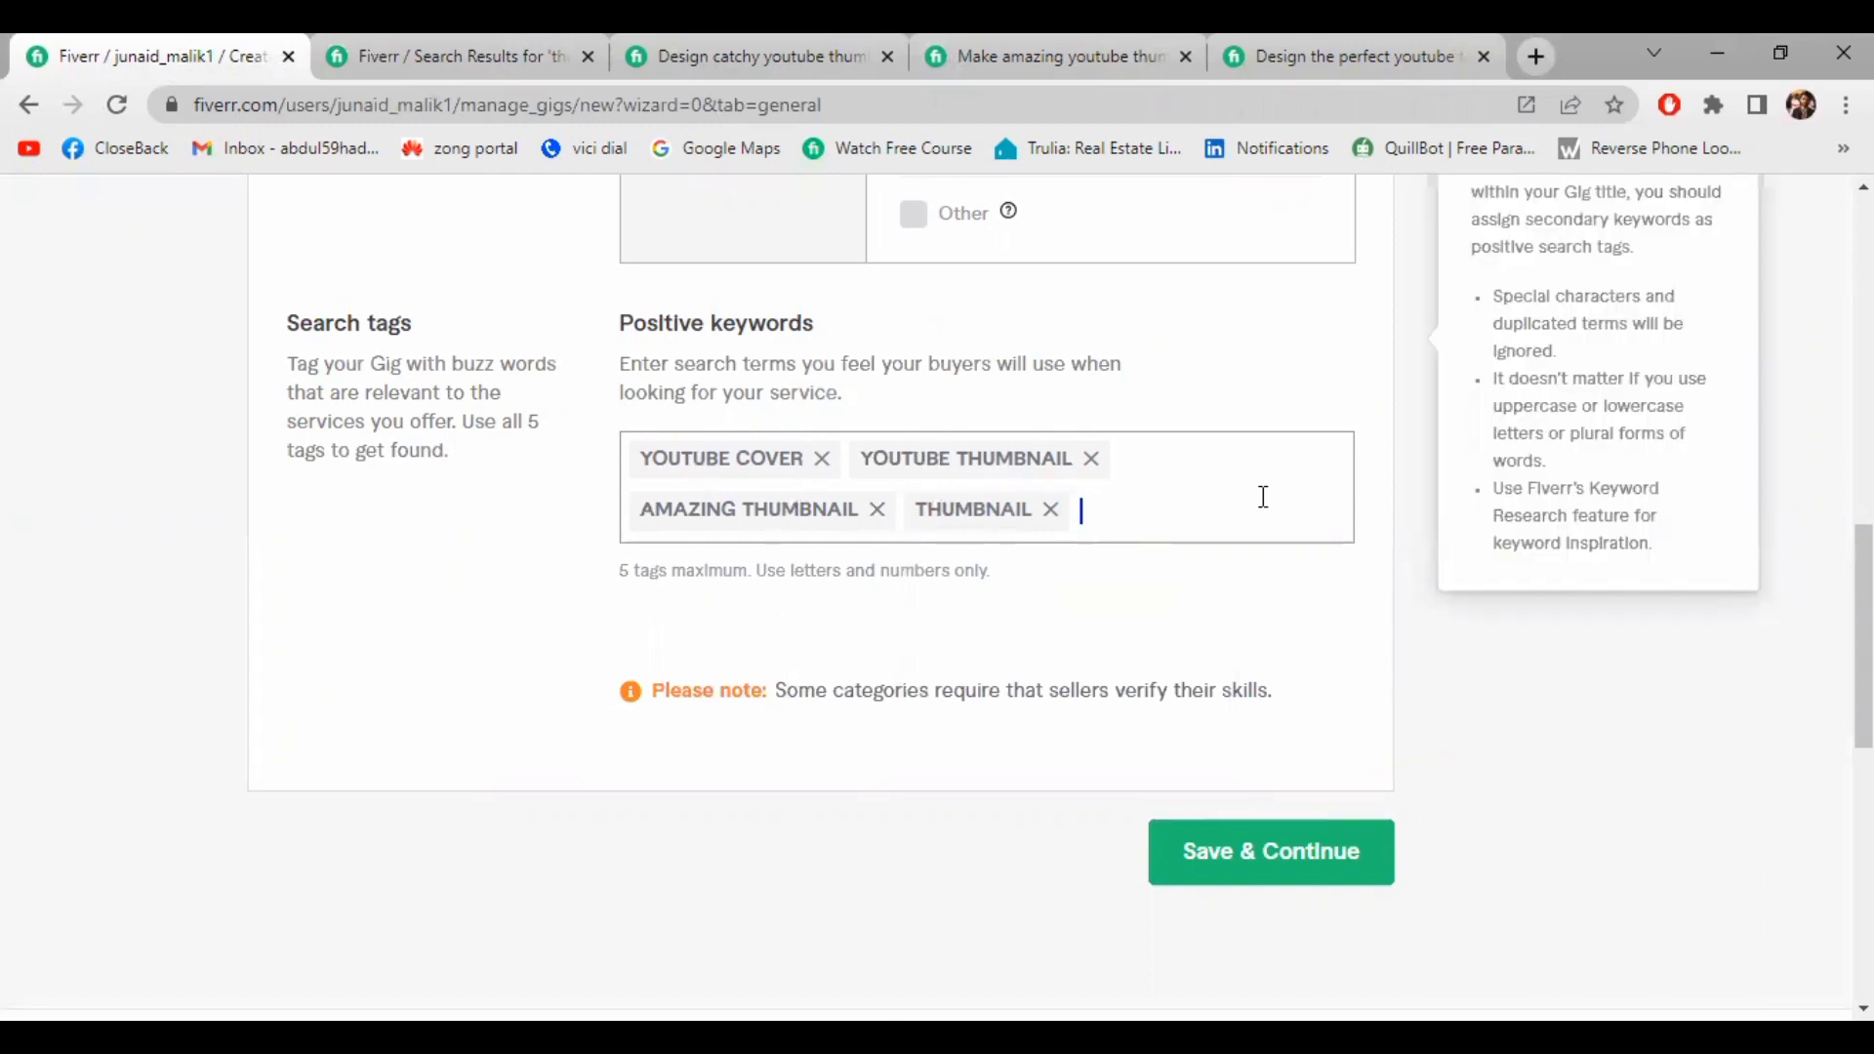
{"action": "type", "text": "banner"}
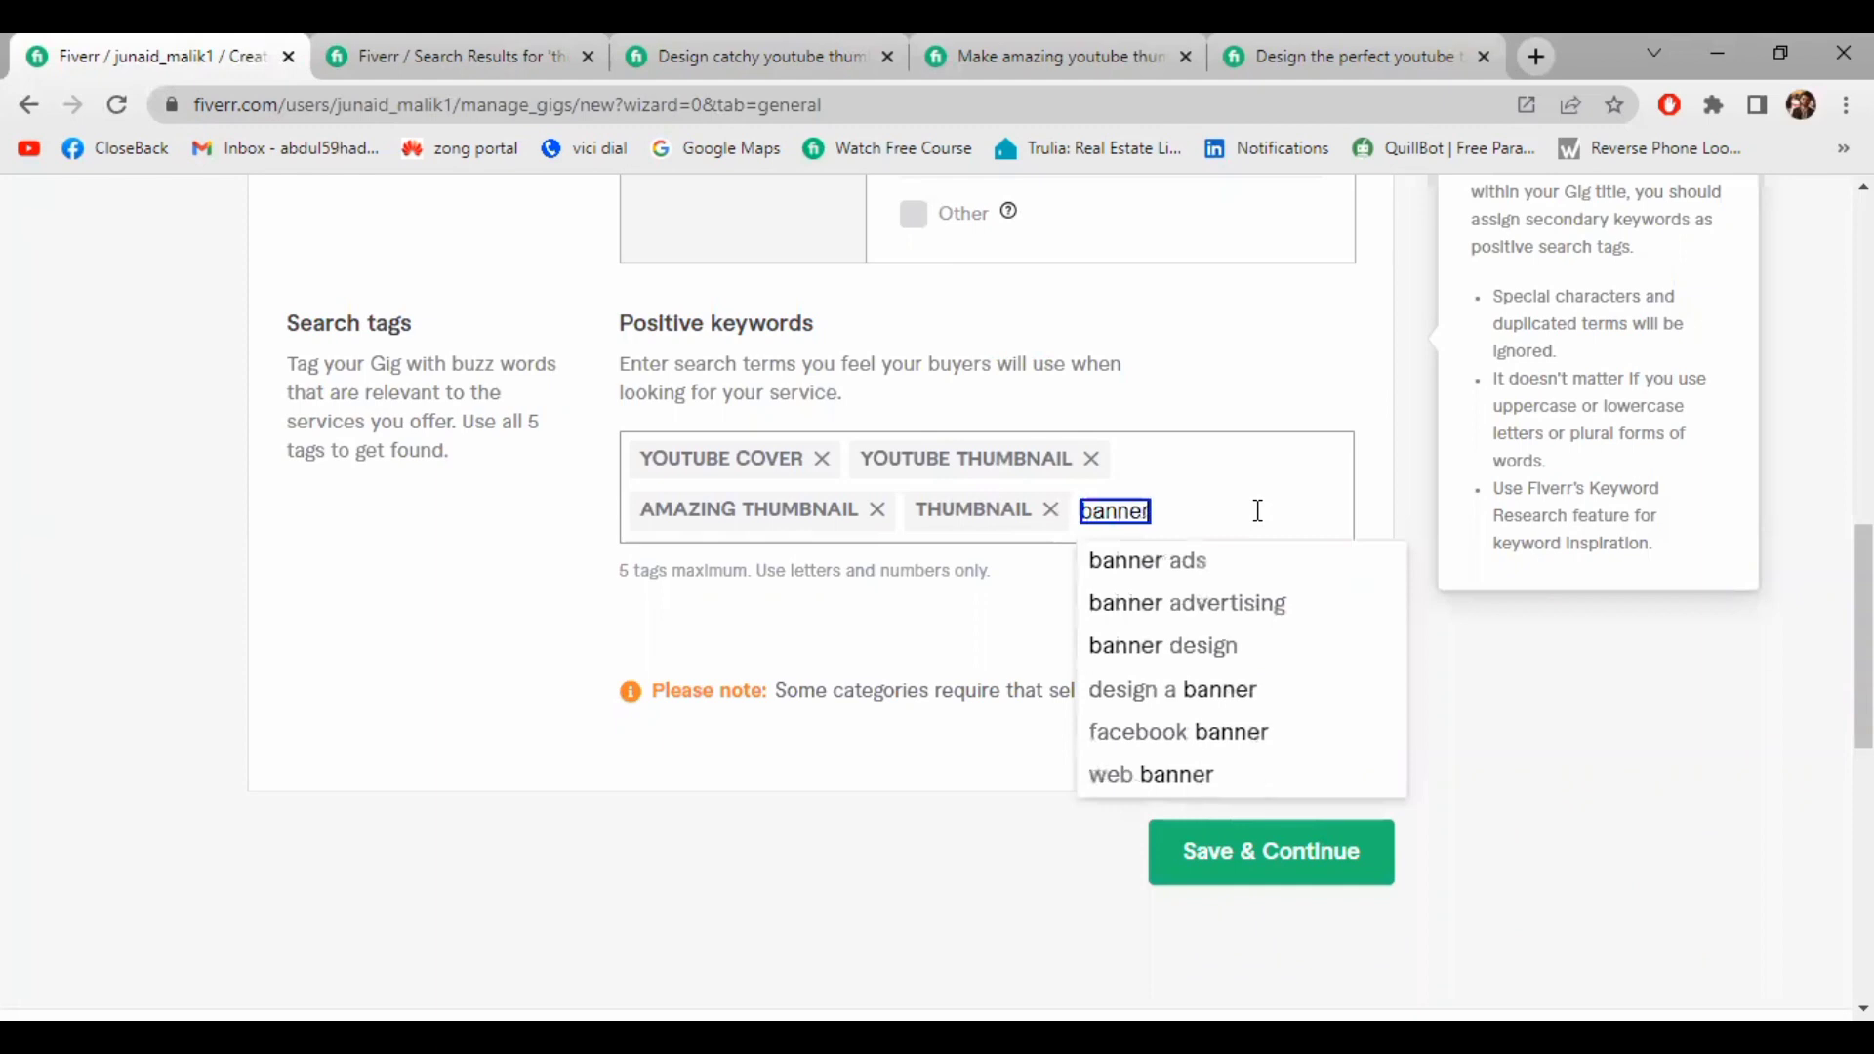
{"action": "key", "text": "Return"}
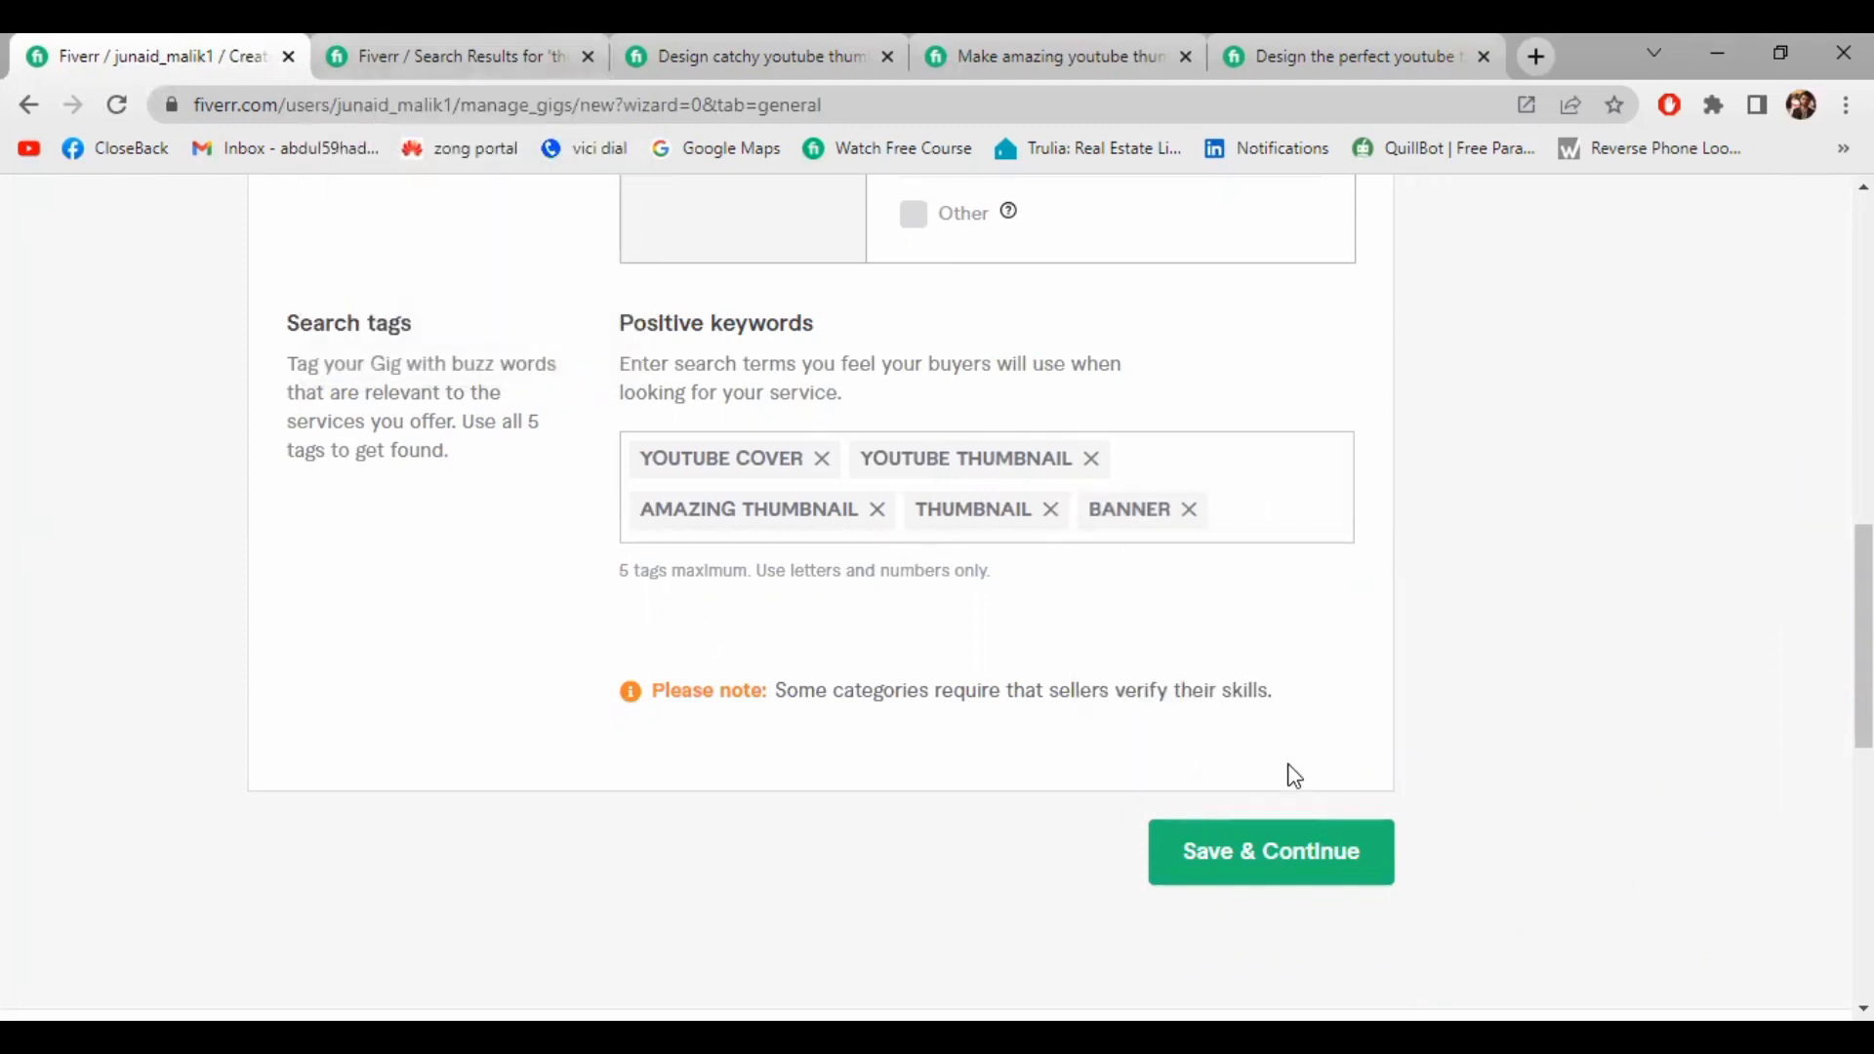
Save the gig overview, continue to the pricing stage, and dismiss the audio download pop-up
{"action": "left_click", "coordinate": [1282, 856]}
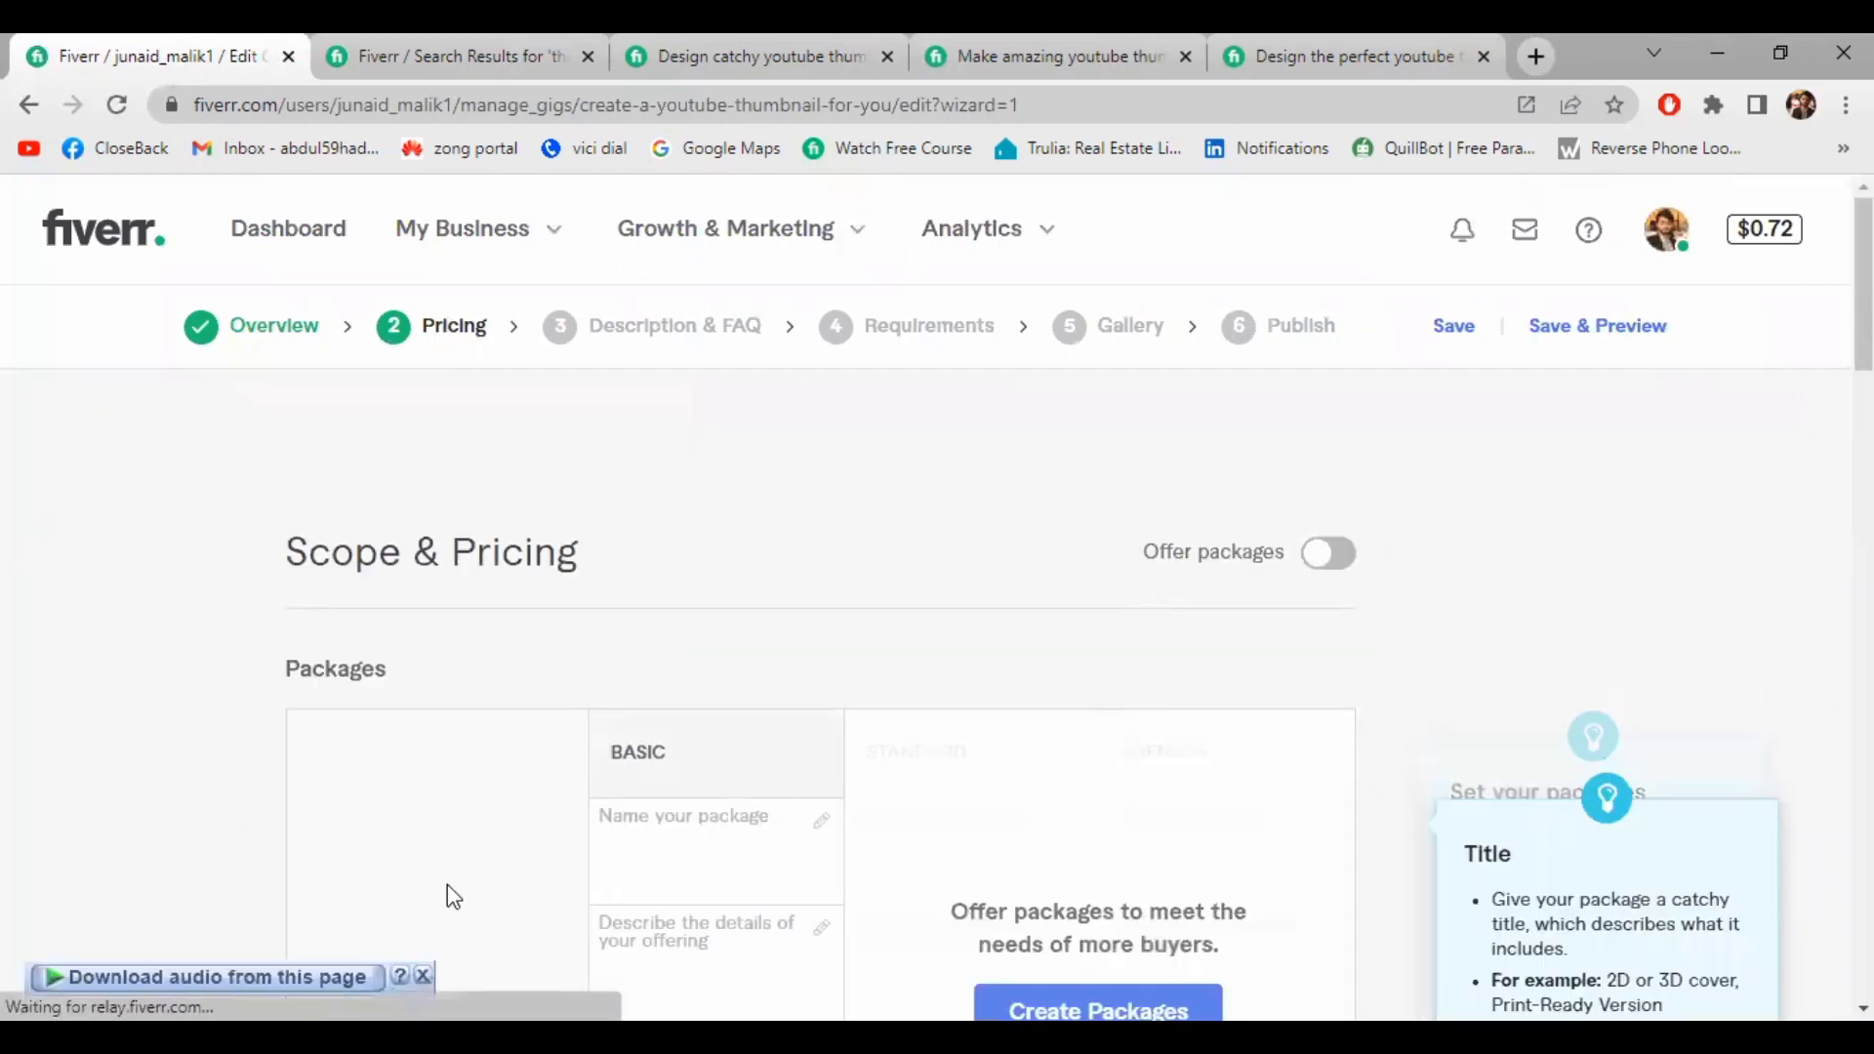
{"action": "left_click", "coordinate": [425, 970]}
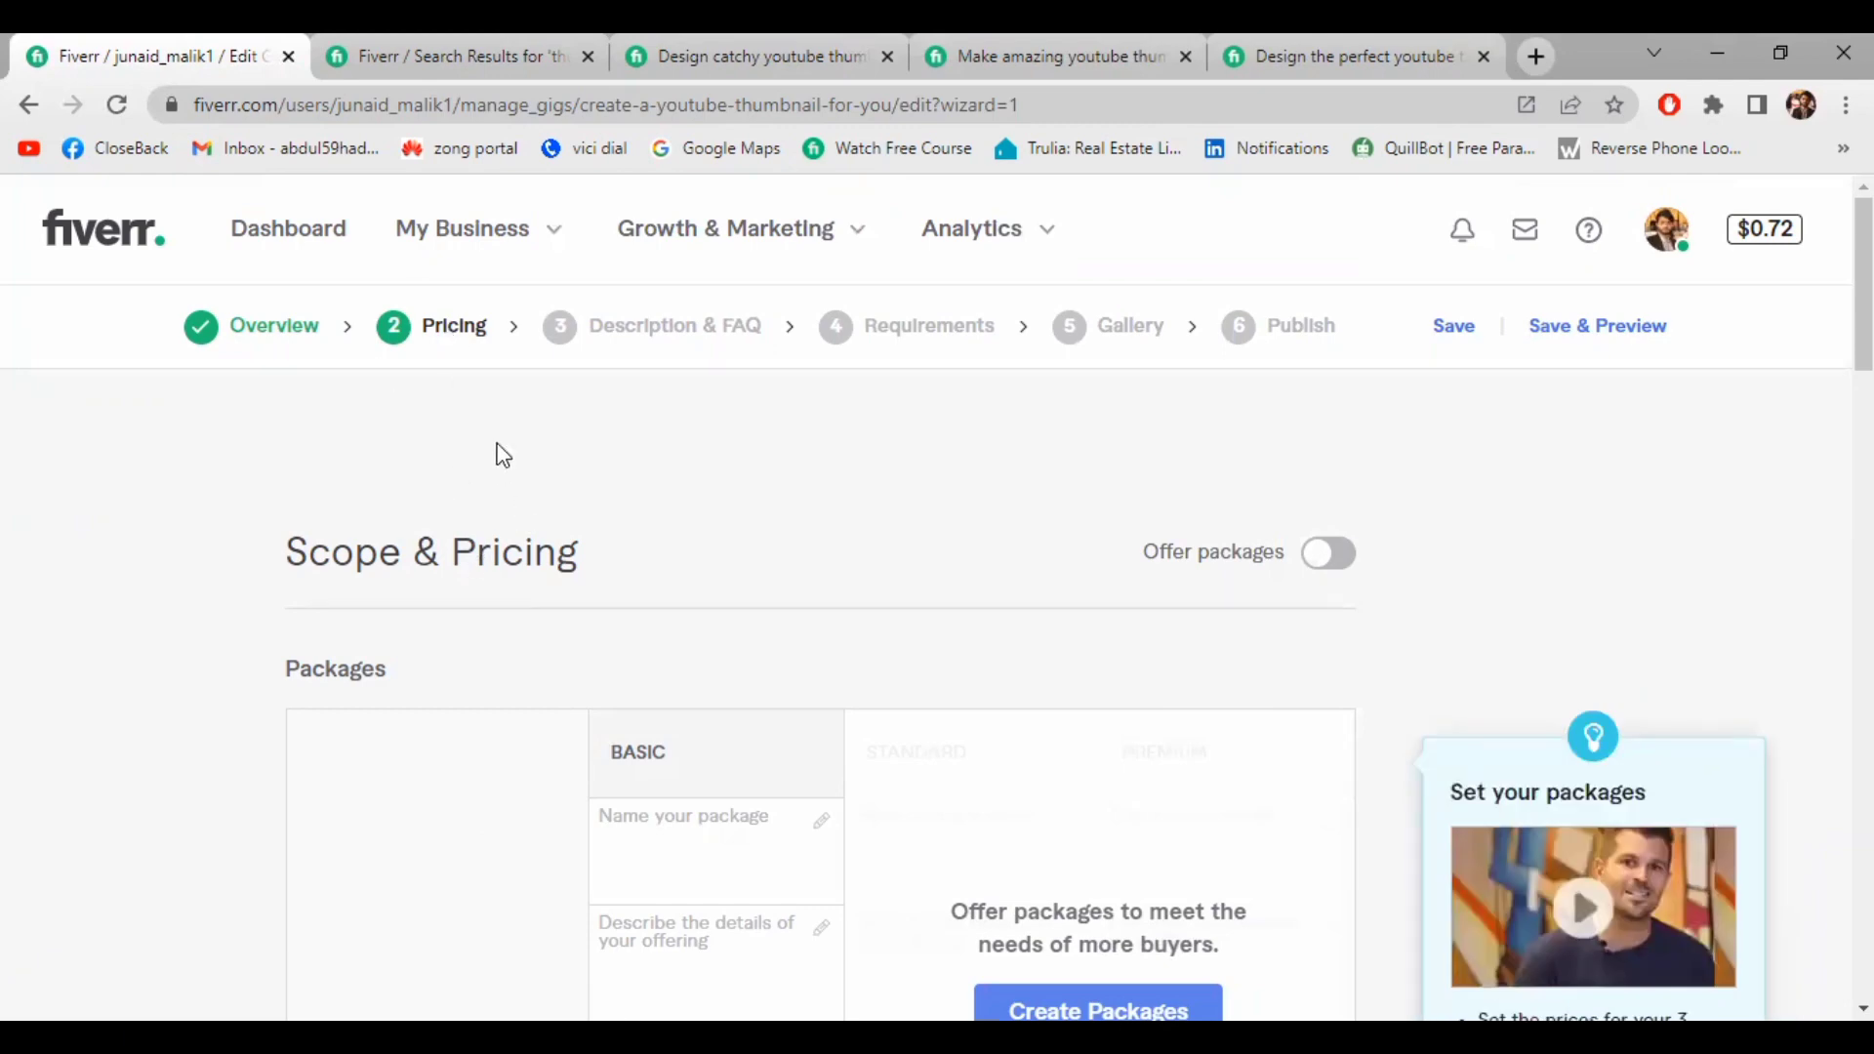
{"action": "scroll", "coordinate": [602, 510], "scroll_direction": "down", "scroll_amount": 5}
{"action": "scroll", "coordinate": [606, 511], "scroll_direction": "up", "scroll_amount": 3}
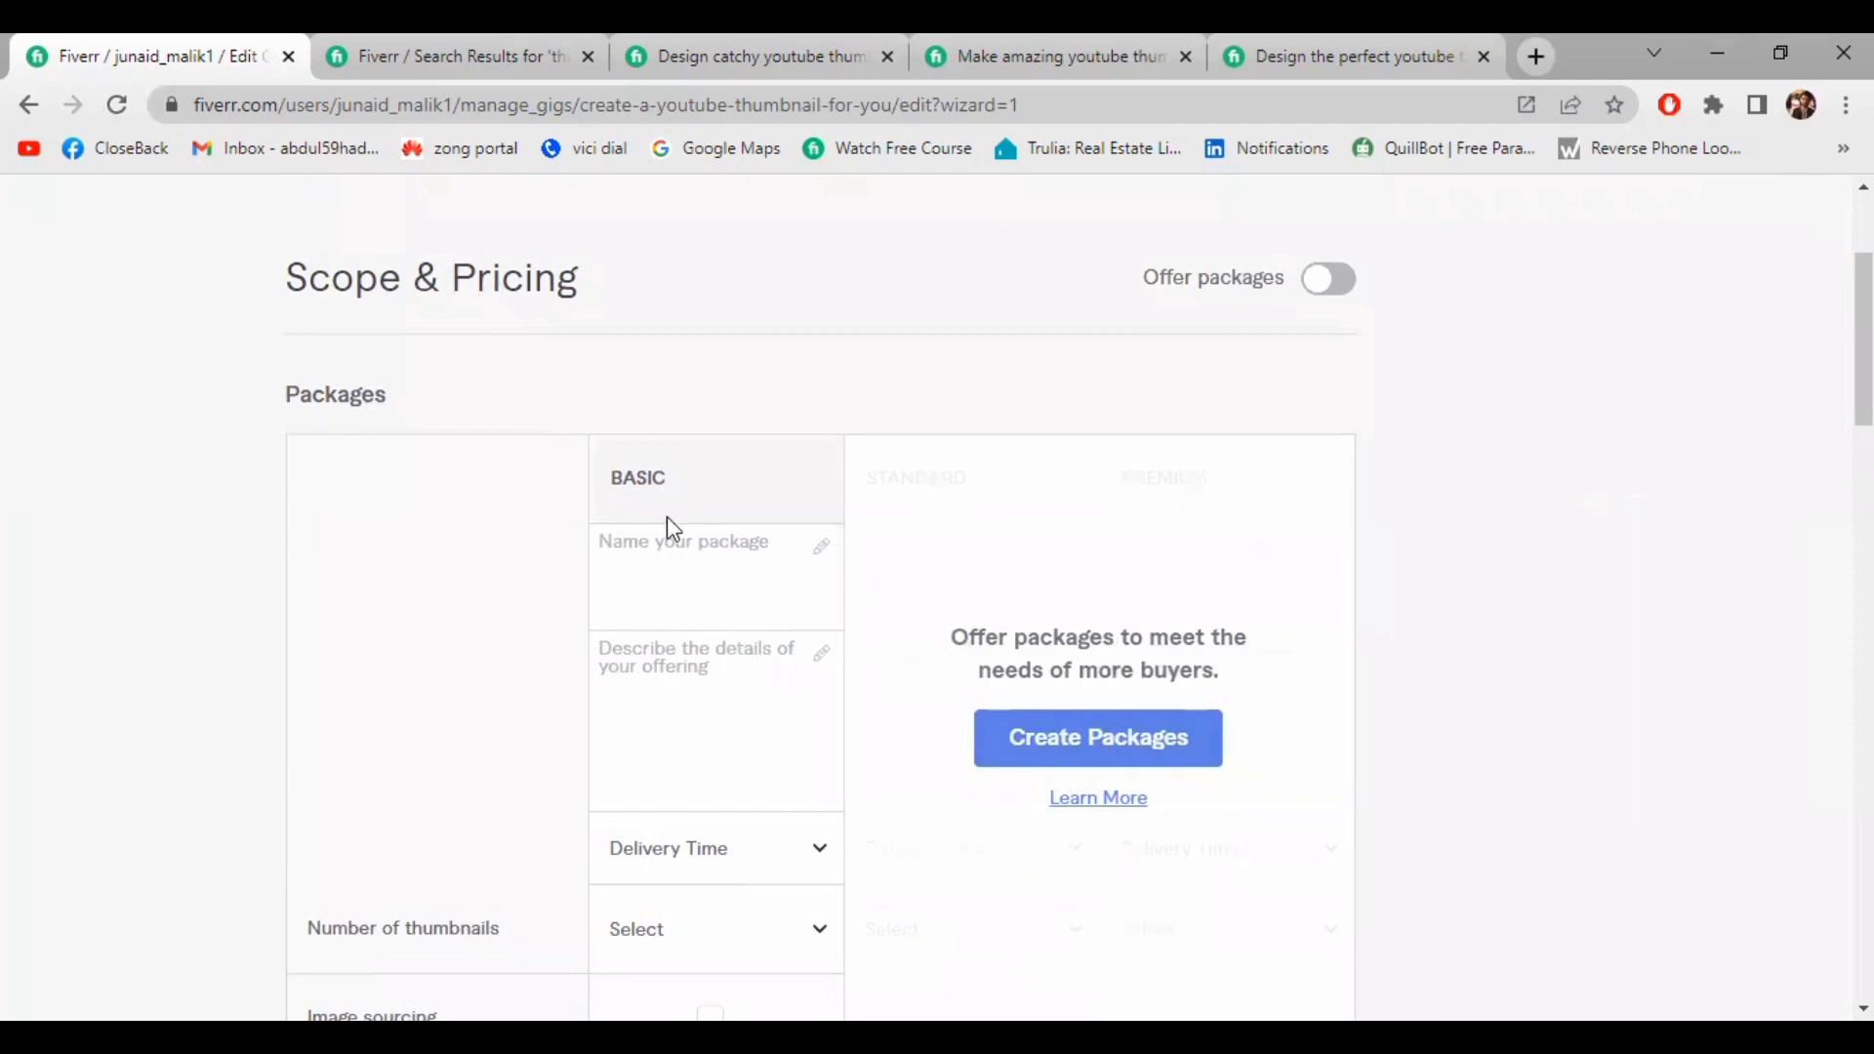
Enable Basic, Standard and Premium packages for the new gig in Scope & Pricing
{"action": "scroll", "coordinate": [775, 566], "scroll_direction": "down", "scroll_amount": 3}
{"action": "left_click", "coordinate": [1054, 472]}
{"action": "scroll", "coordinate": [995, 485], "scroll_direction": "up", "scroll_amount": 2}
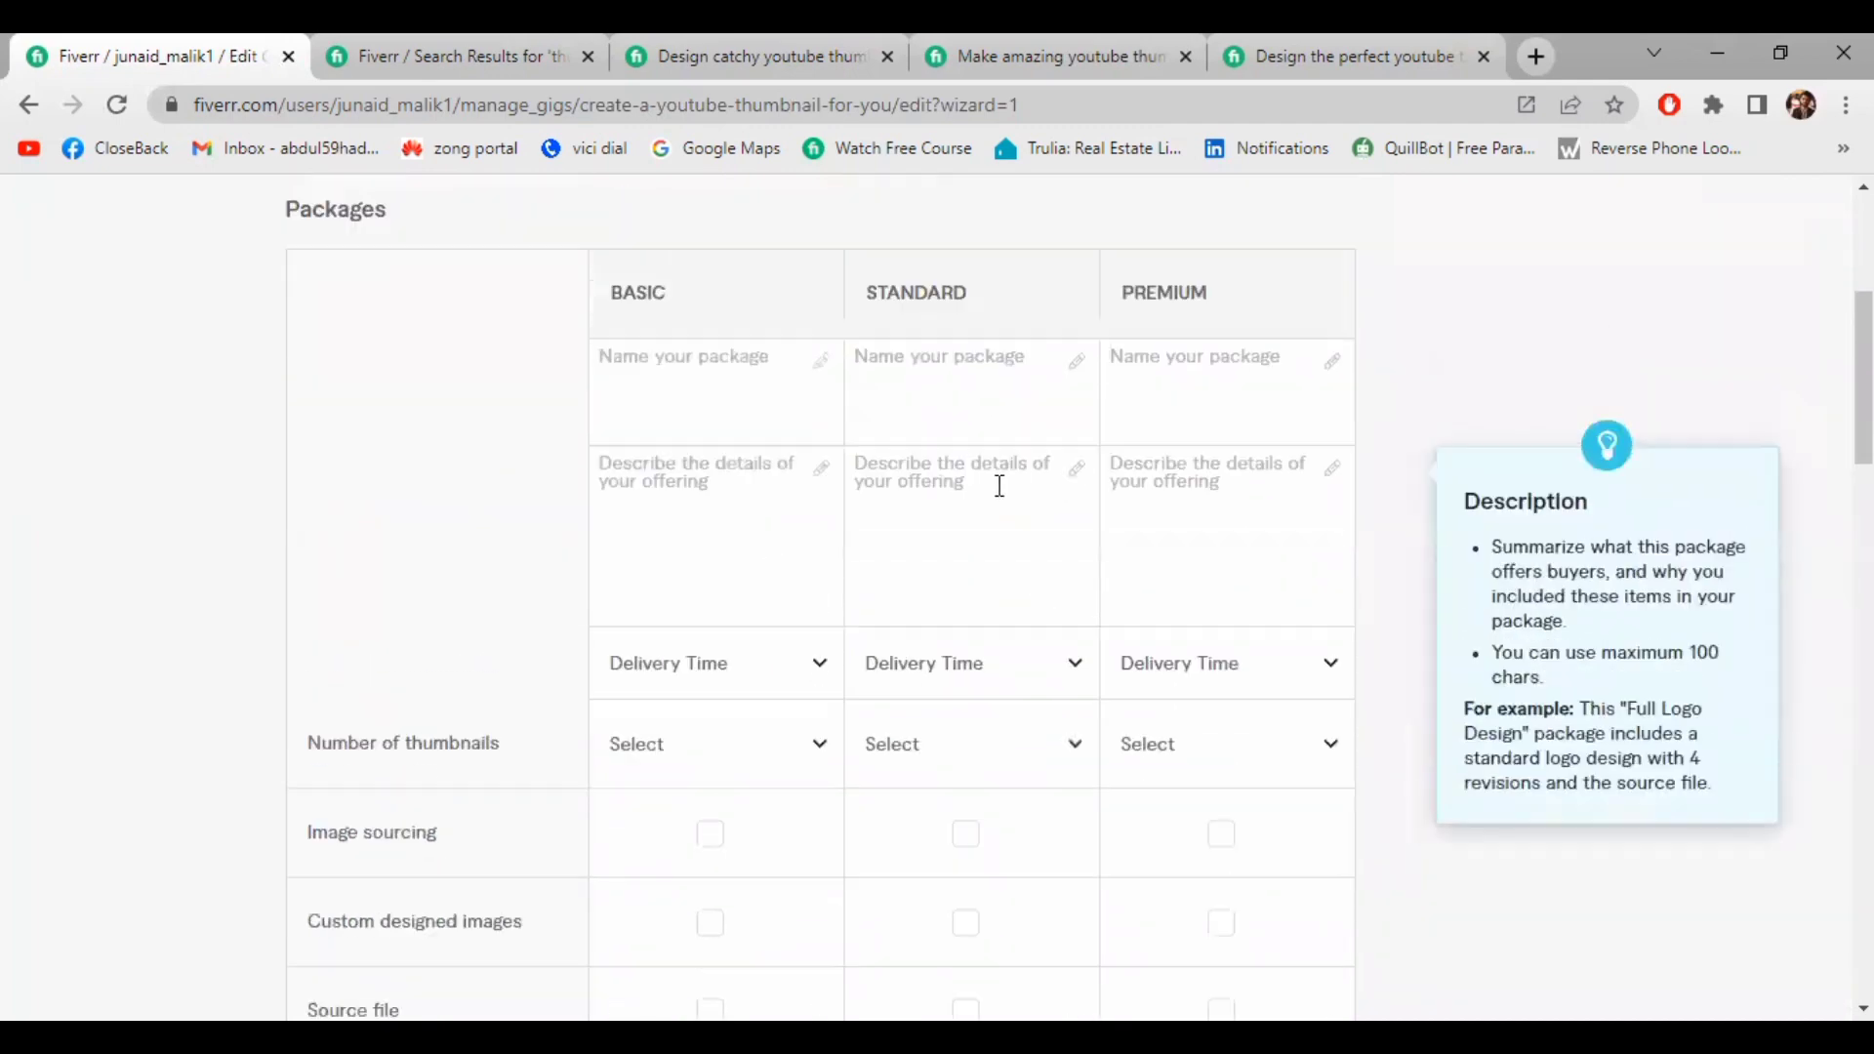
Name the three packages "Basic", "Standard" and "Premium"
{"action": "left_click", "coordinate": [733, 433]}
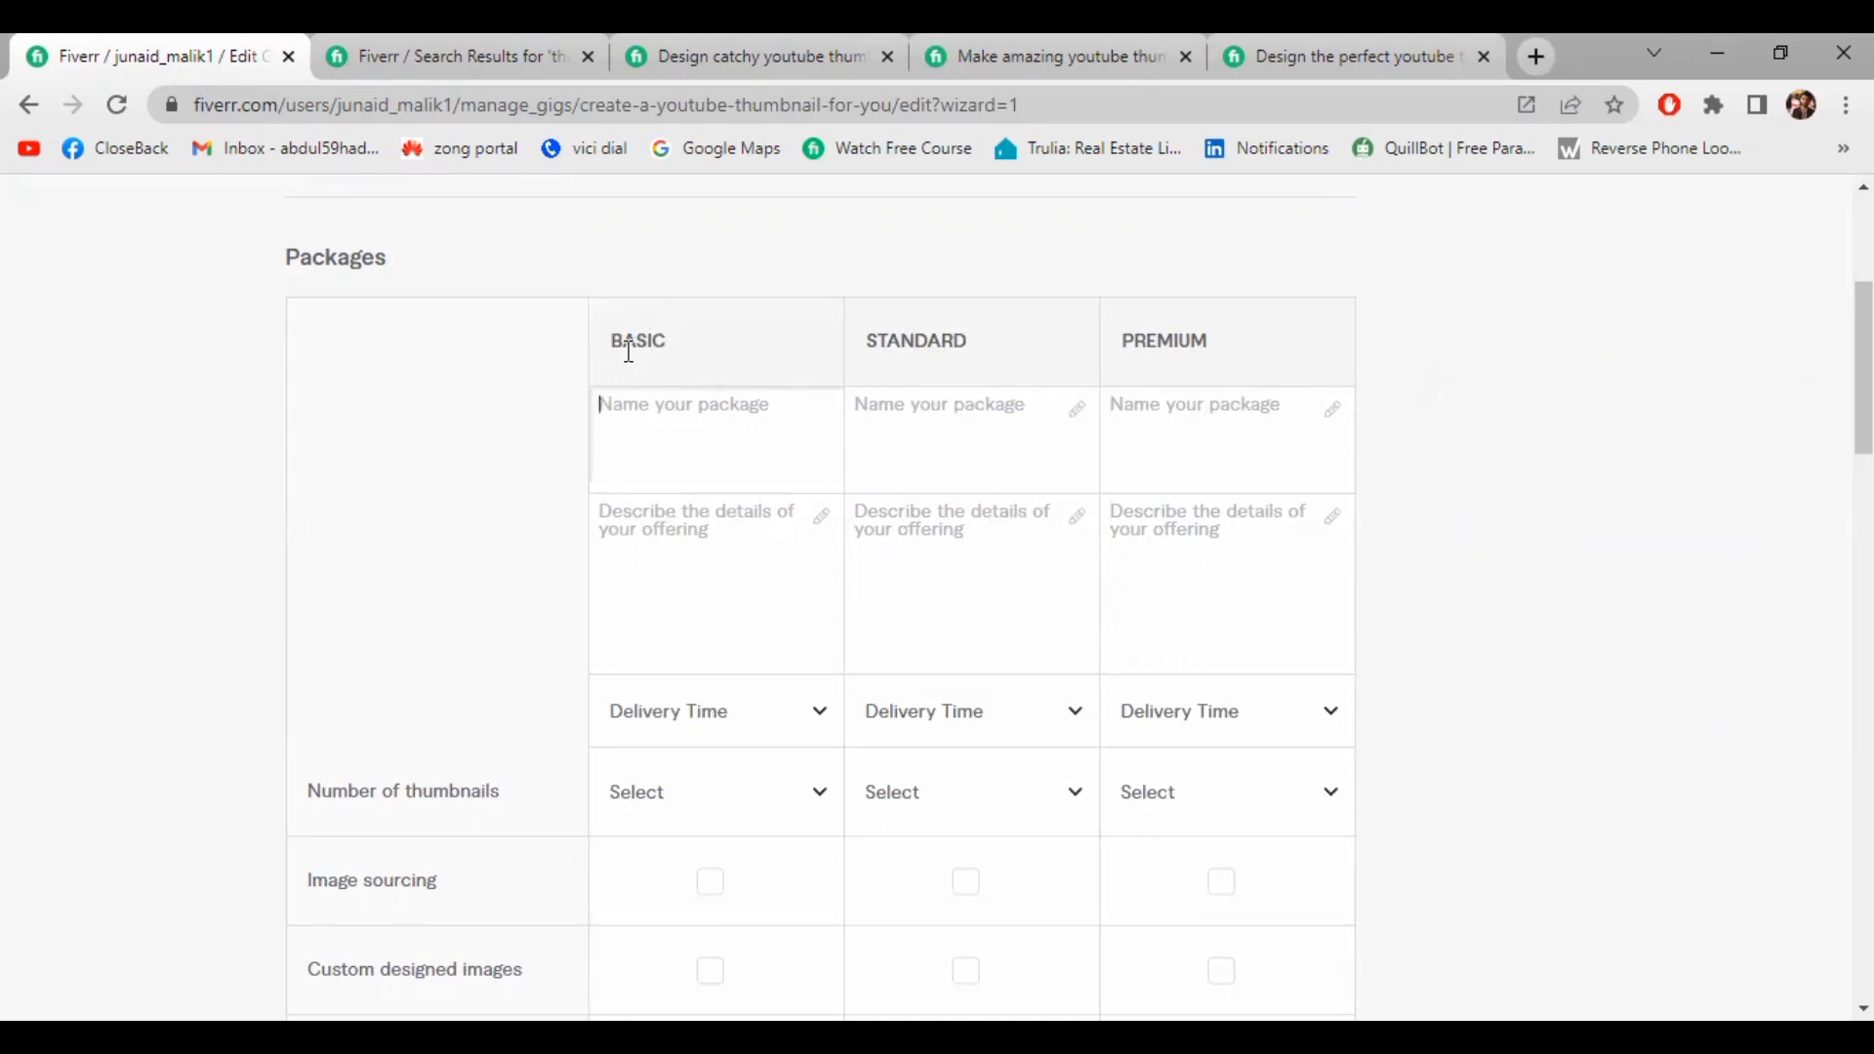
{"action": "scroll", "coordinate": [669, 417], "scroll_direction": "up", "scroll_amount": 2}
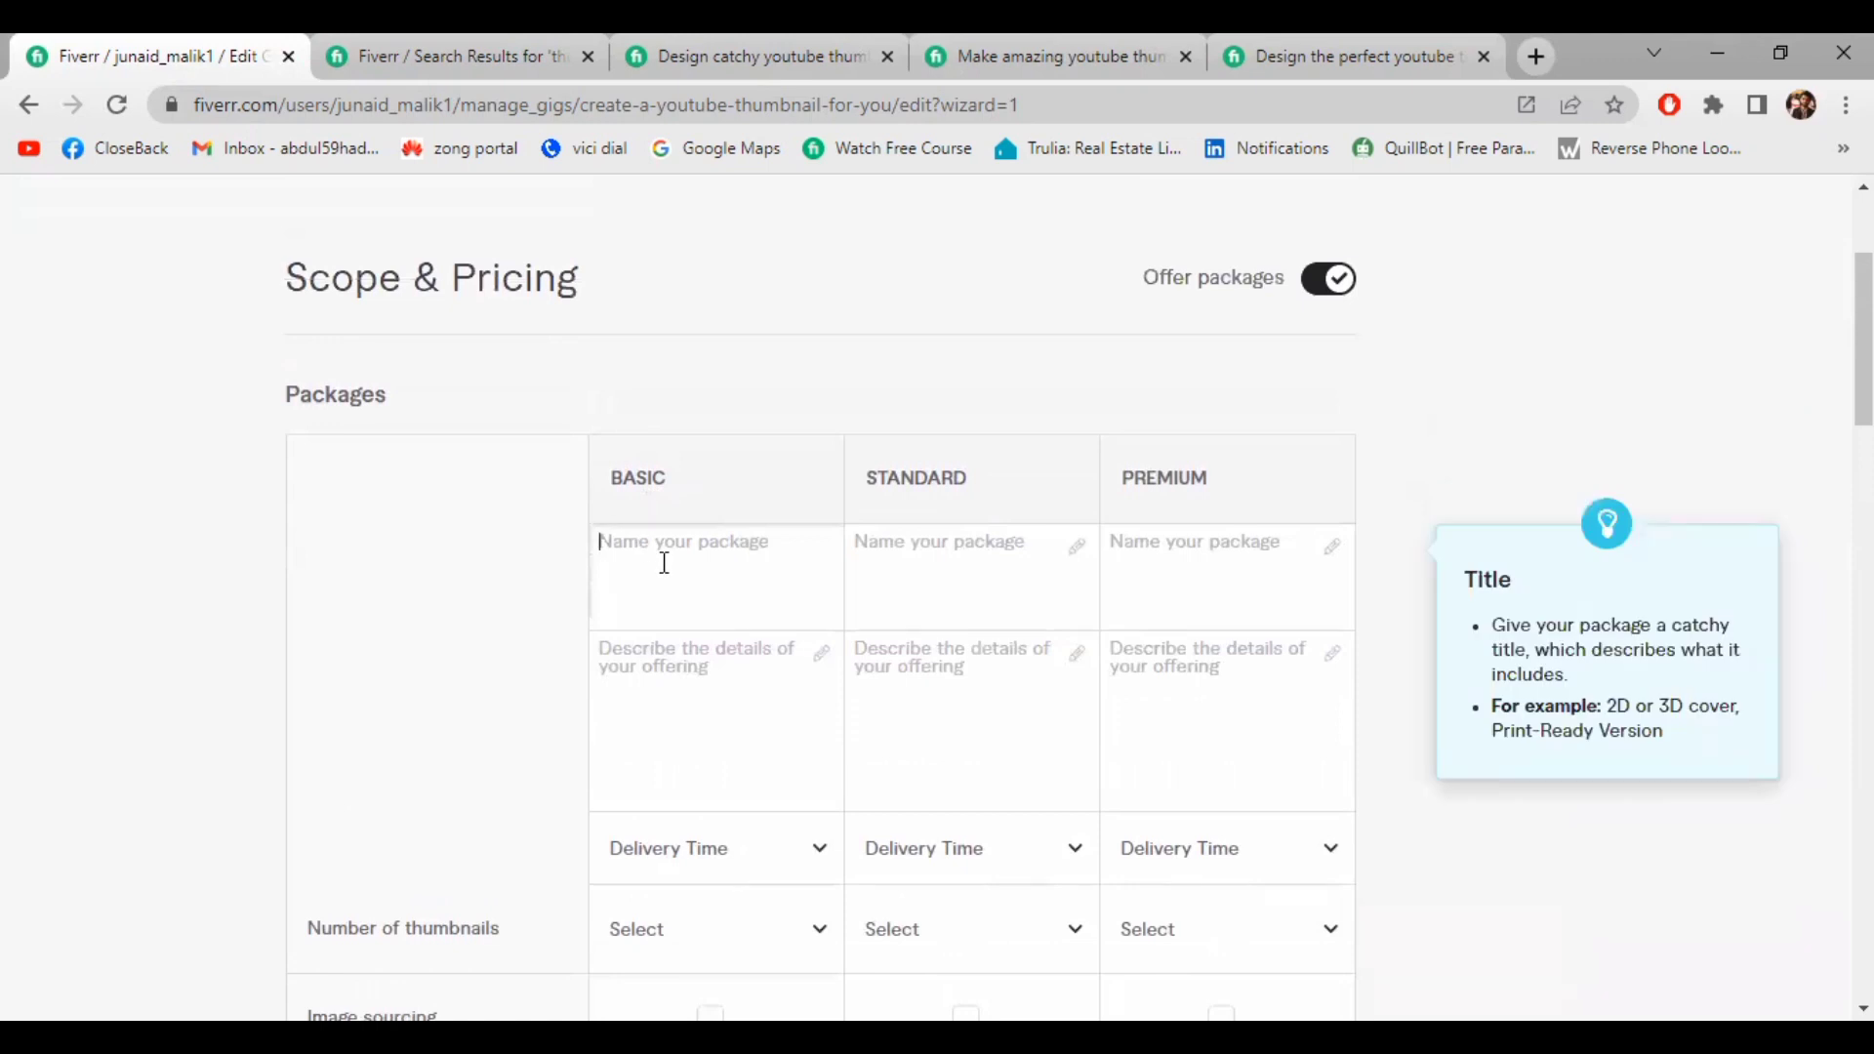
{"action": "type", "text": "Basic"}
{"action": "left_click", "coordinate": [887, 590]}
{"action": "type", "text": "S"}
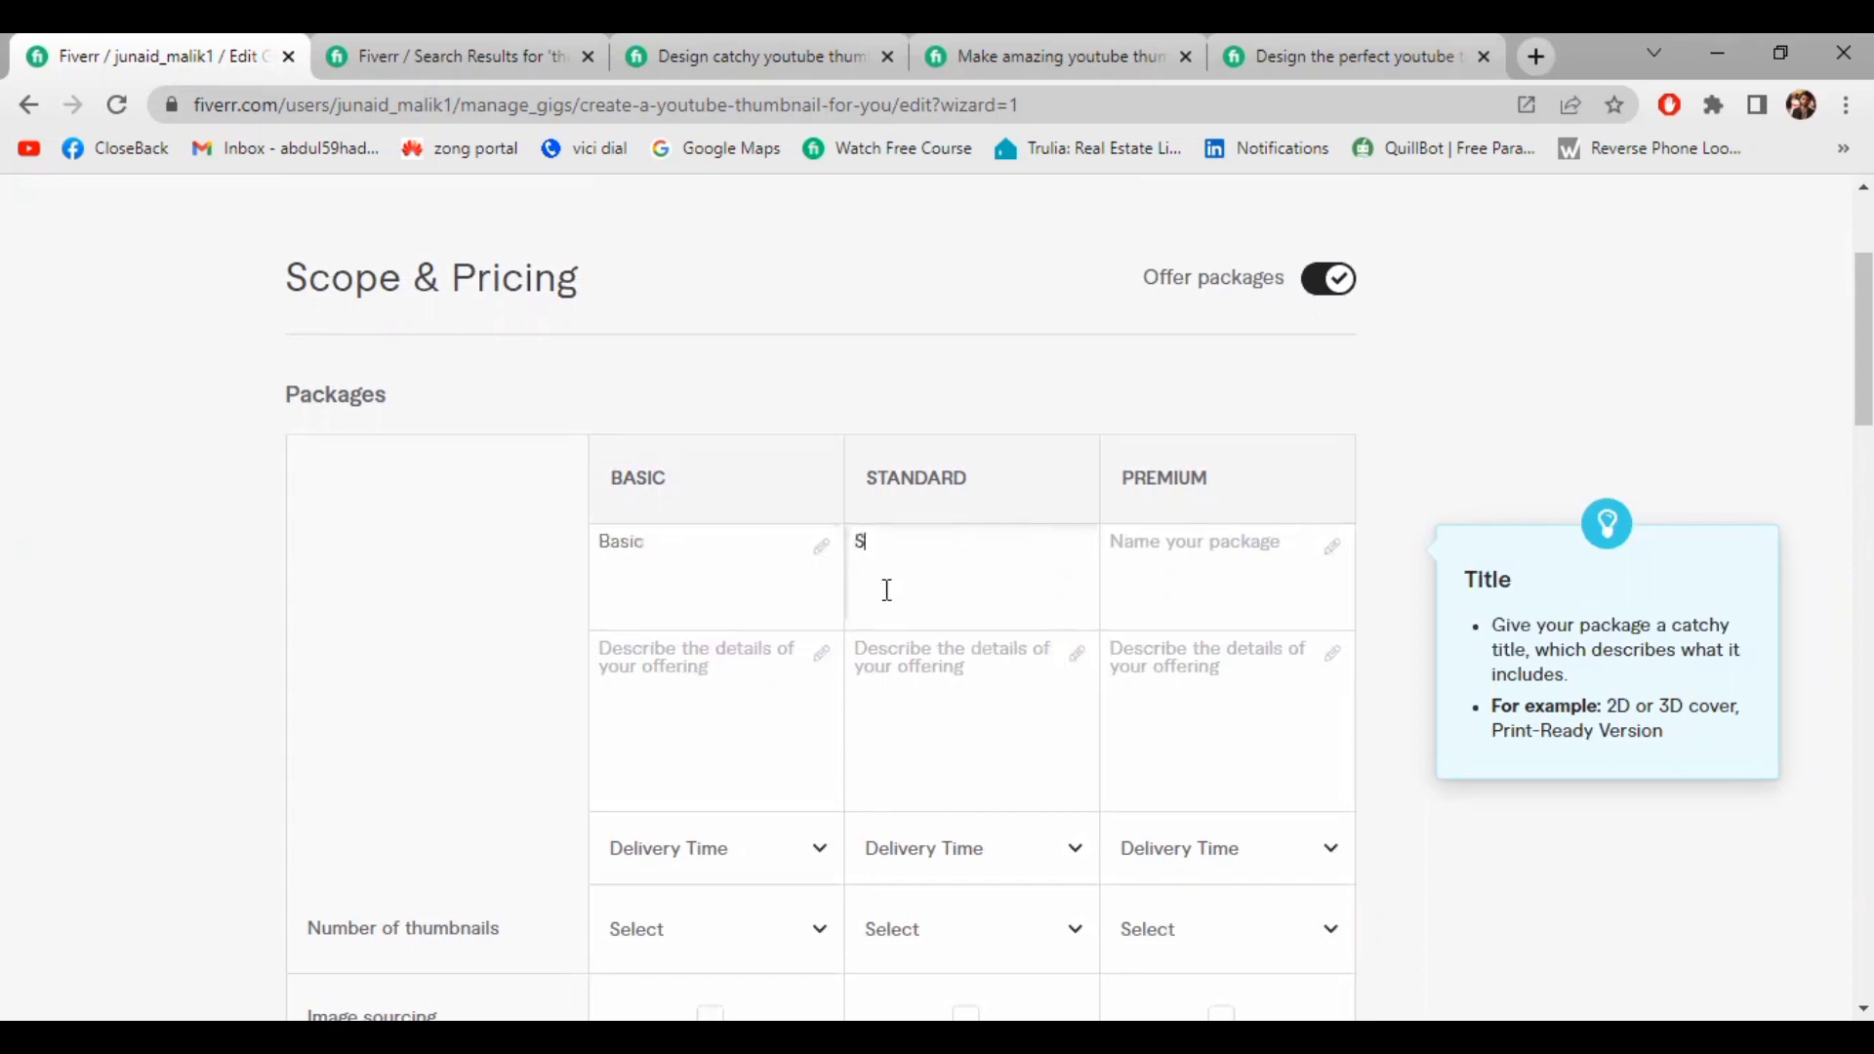
{"action": "type", "text": "tandard"}
{"action": "key", "text": "Tab"}
{"action": "type", "text": "Pr"}
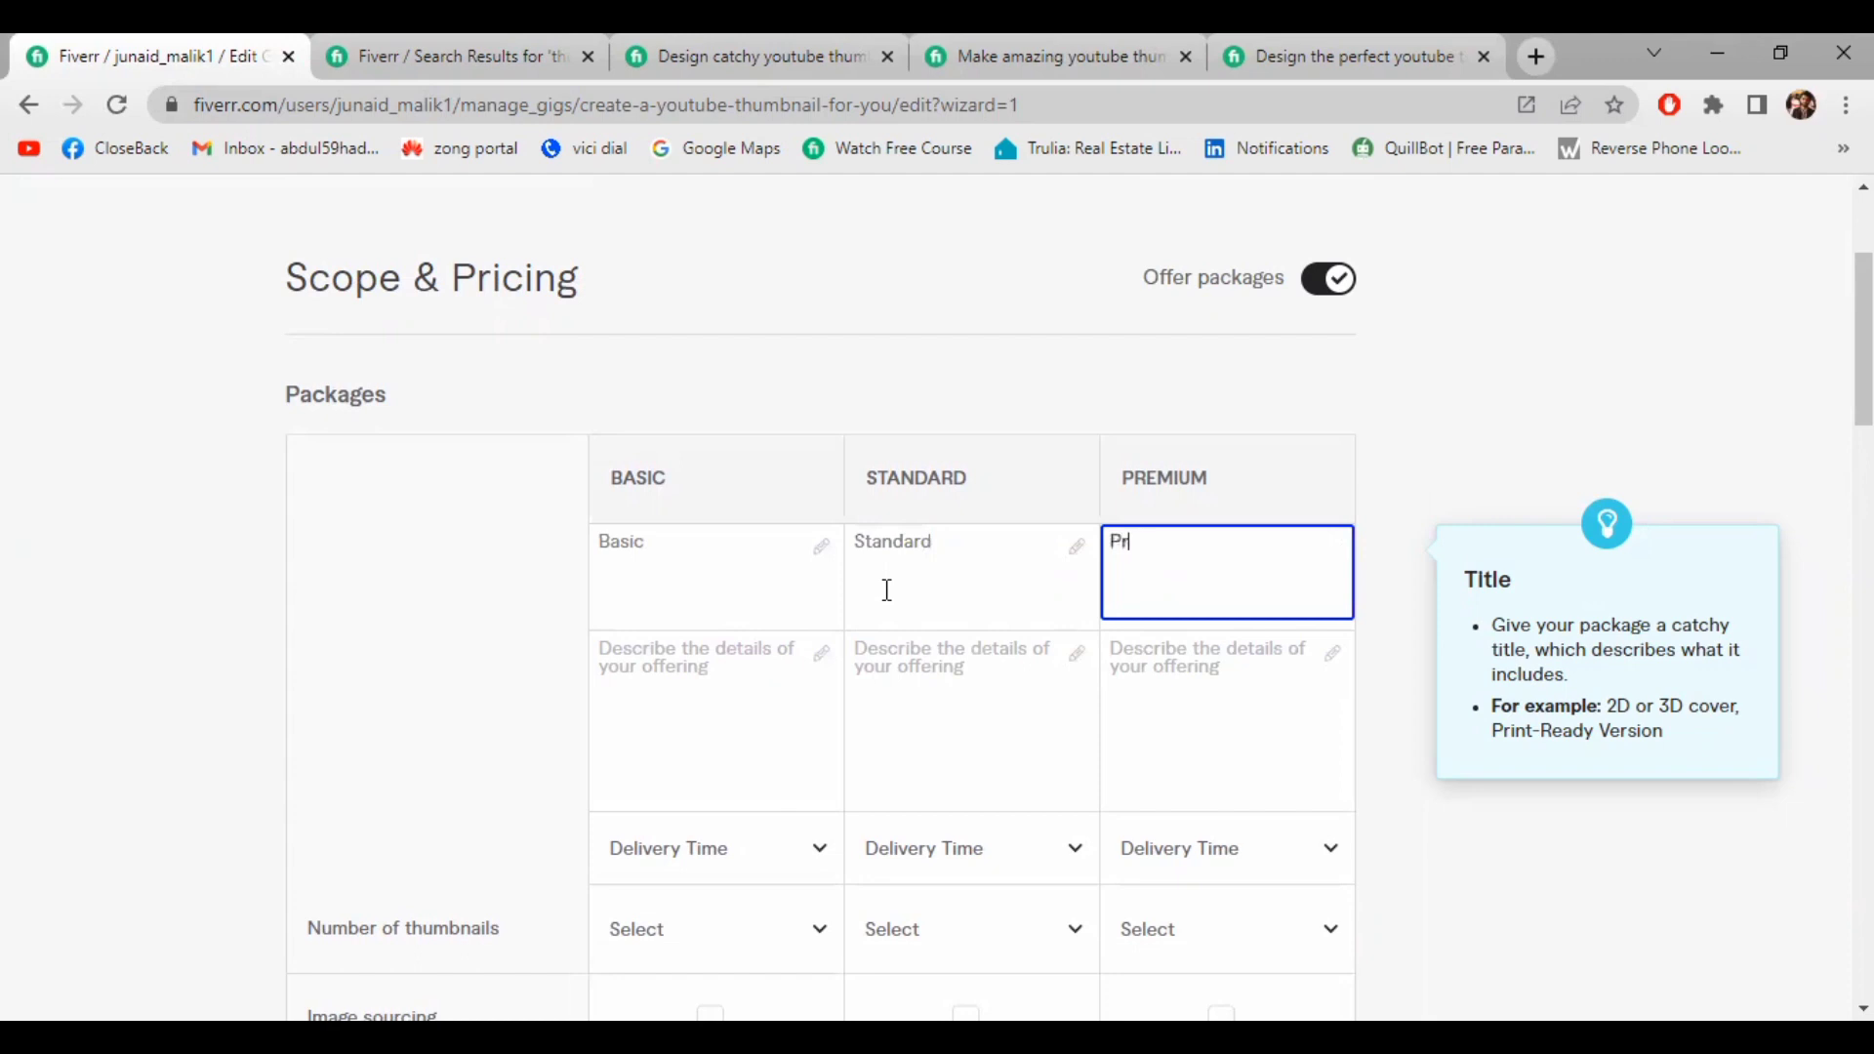
{"action": "type", "text": "eium"}
{"action": "key", "text": "BackSpace"}
{"action": "key", "text": "BackSpace"}
{"action": "type", "text": "mium"}
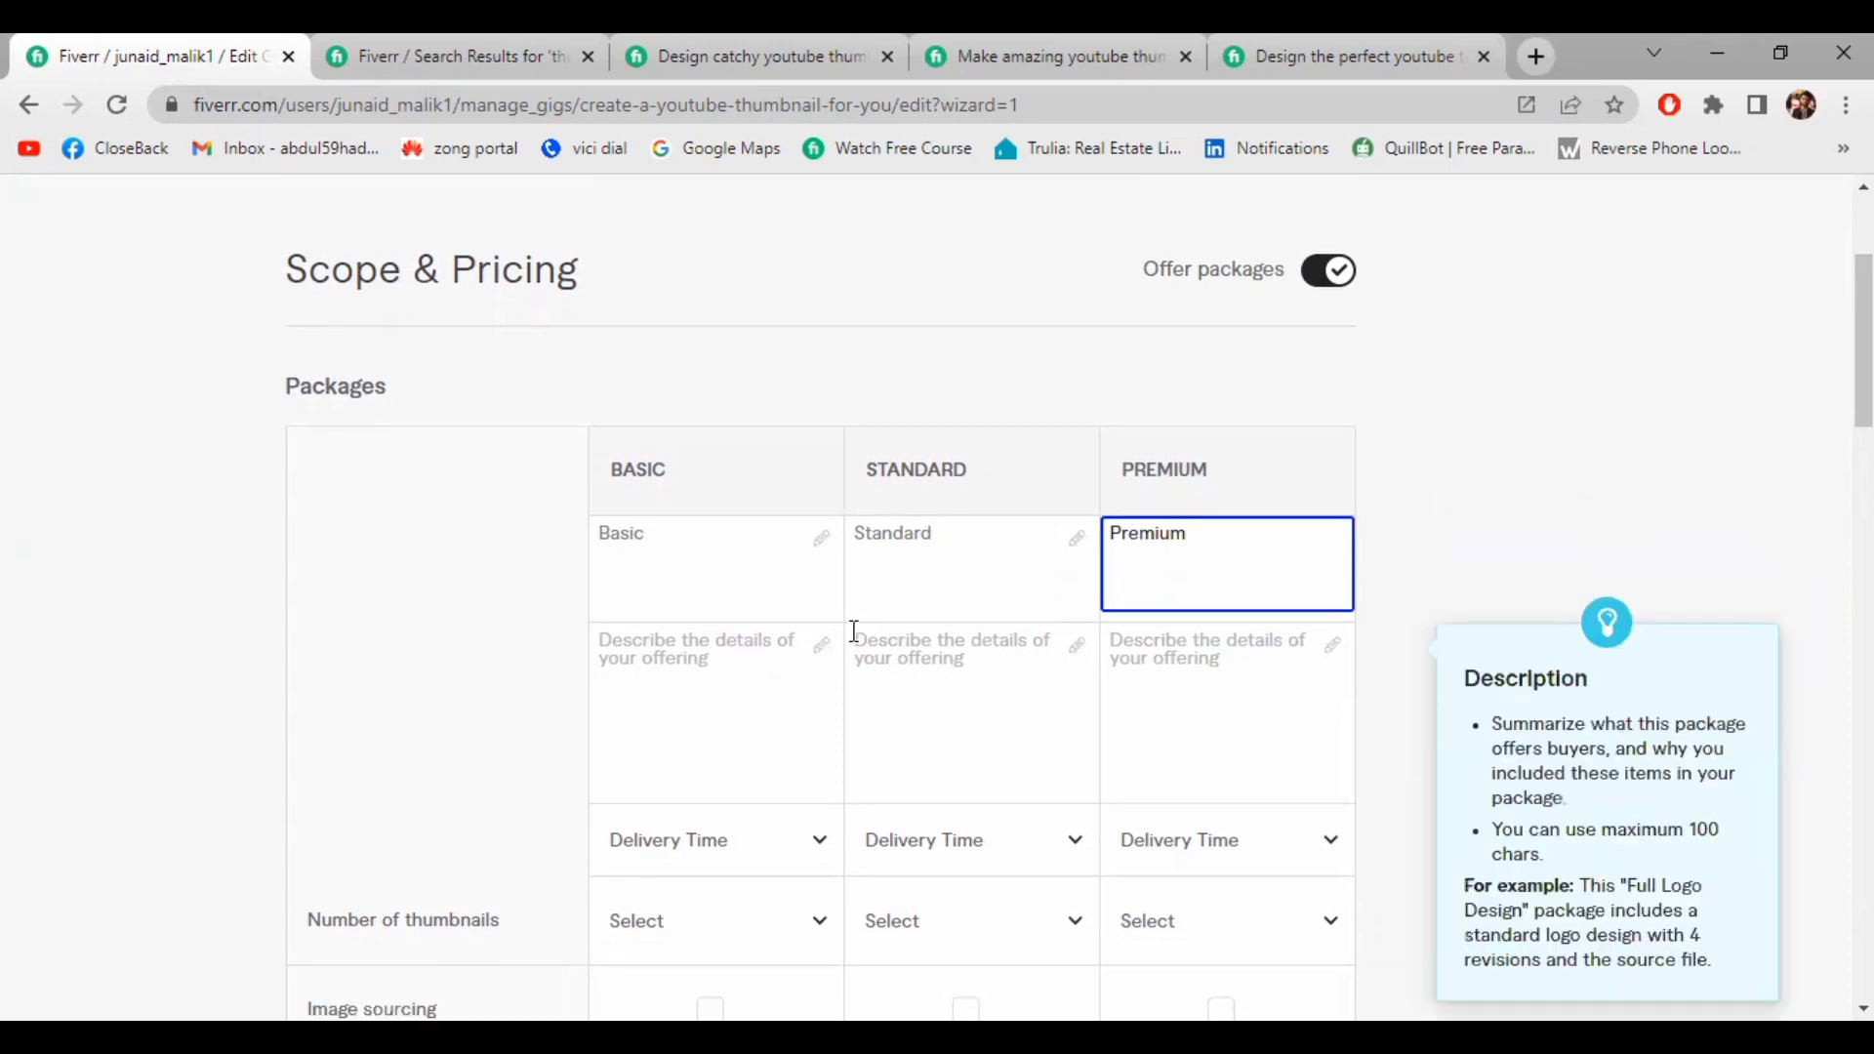
{"action": "scroll", "coordinate": [853, 632], "scroll_direction": "down", "scroll_amount": 2}
{"action": "left_click", "coordinate": [684, 557]}
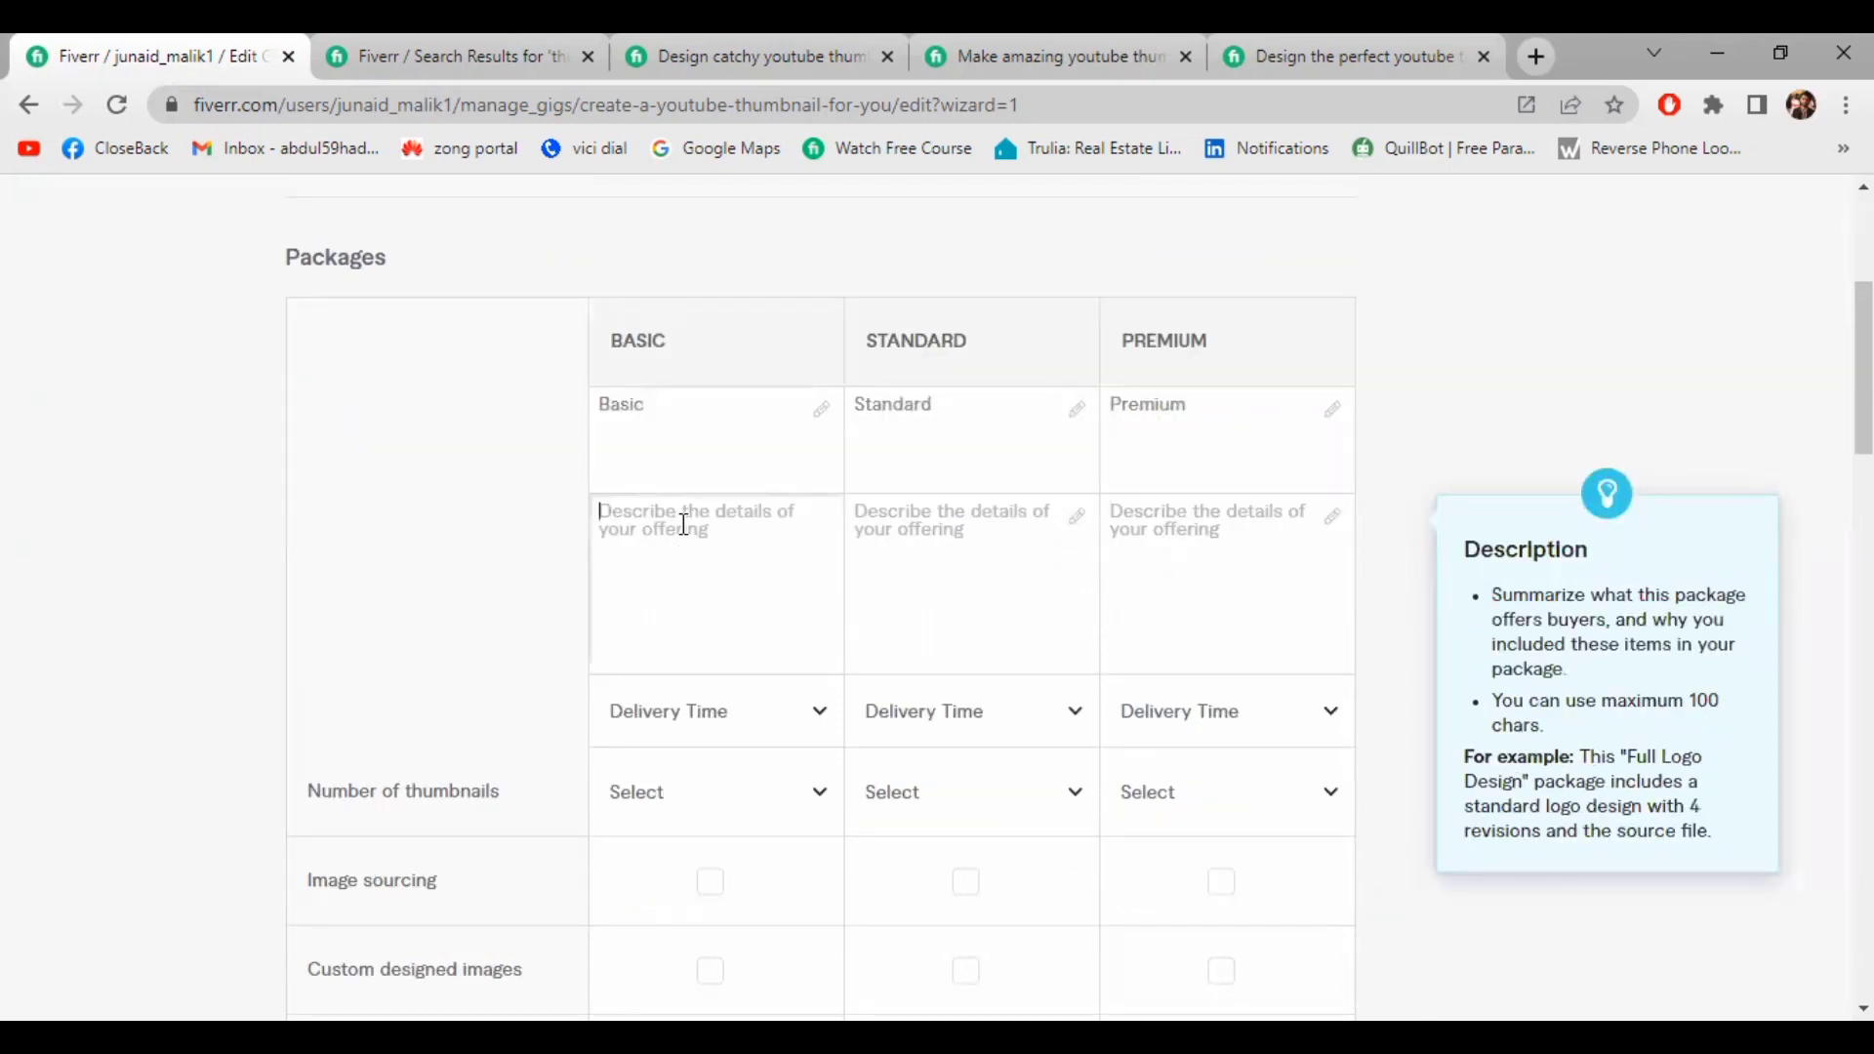
{"action": "left_click", "coordinate": [648, 406]}
{"action": "left_click", "coordinate": [629, 587]}
Examine the package comparison of the competing catchy YouTube thumbnail gig for included features, thumbnail counts, revisions, delivery times and prices
{"action": "left_click", "coordinate": [799, 39]}
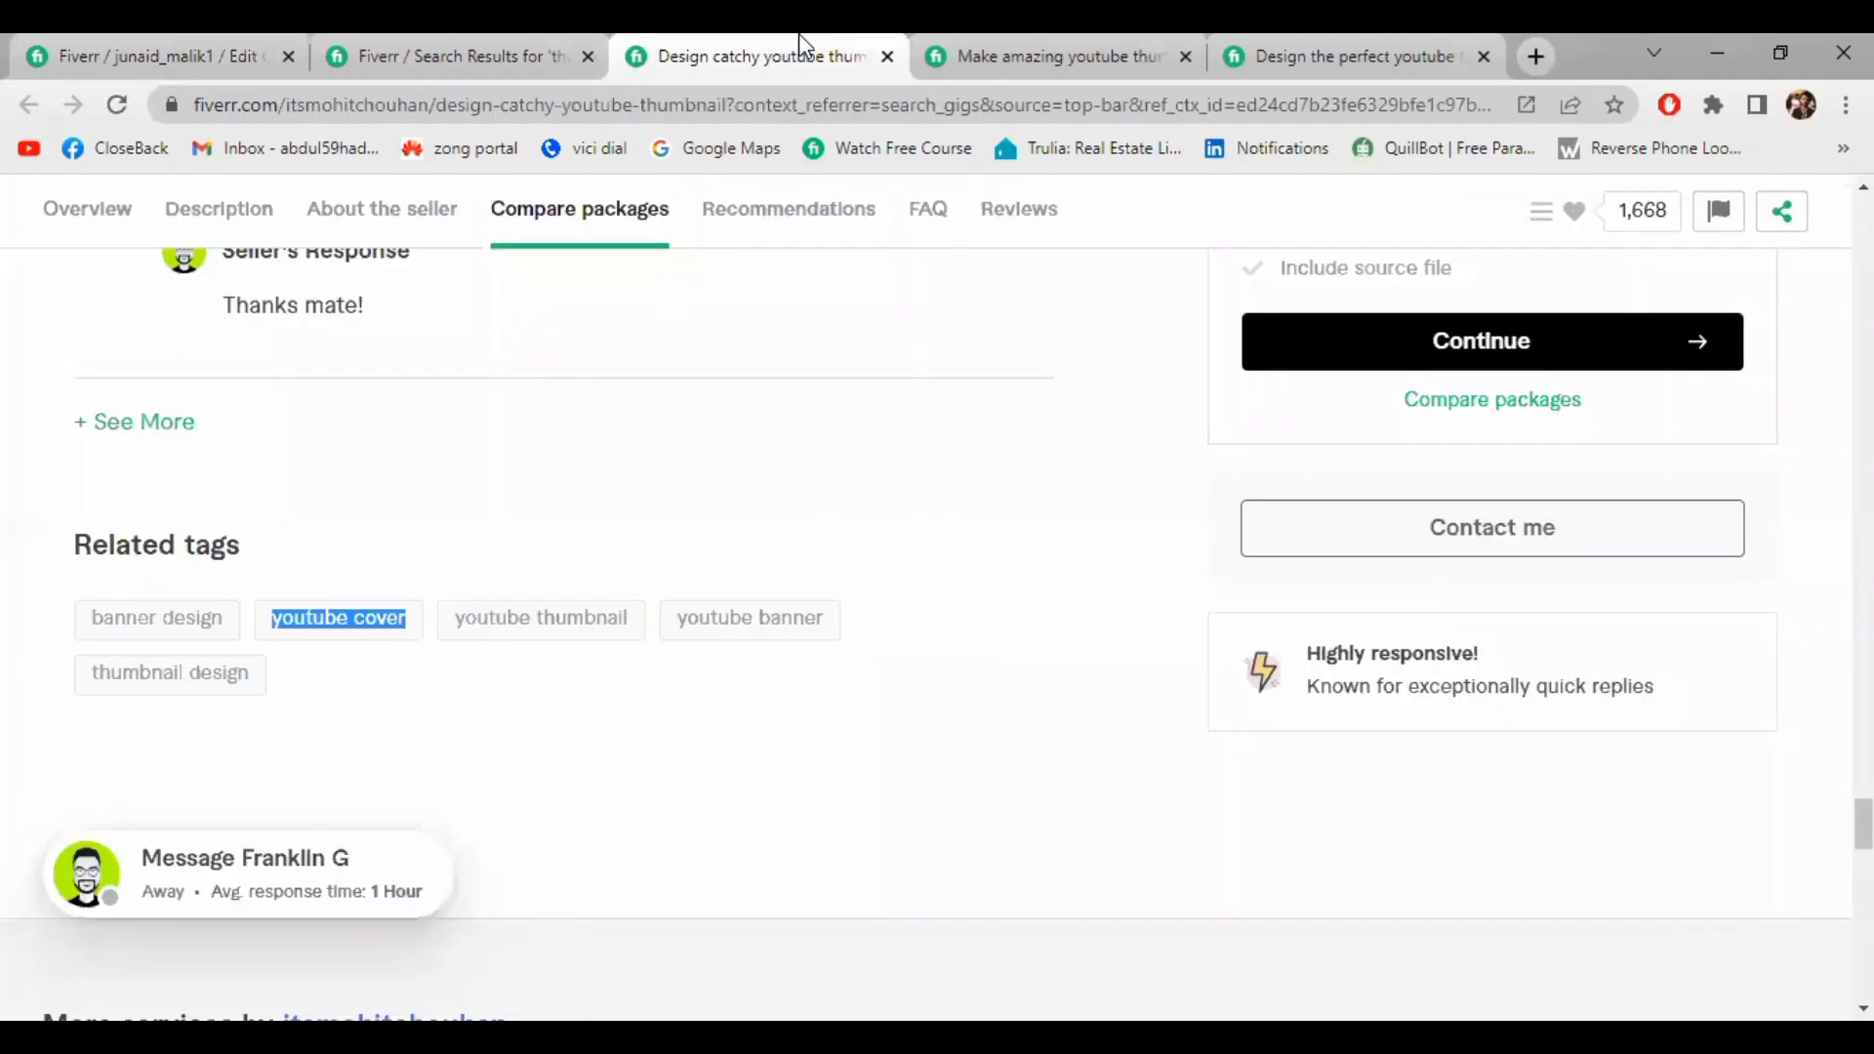
{"action": "scroll", "coordinate": [807, 519], "scroll_direction": "down", "scroll_amount": 5}
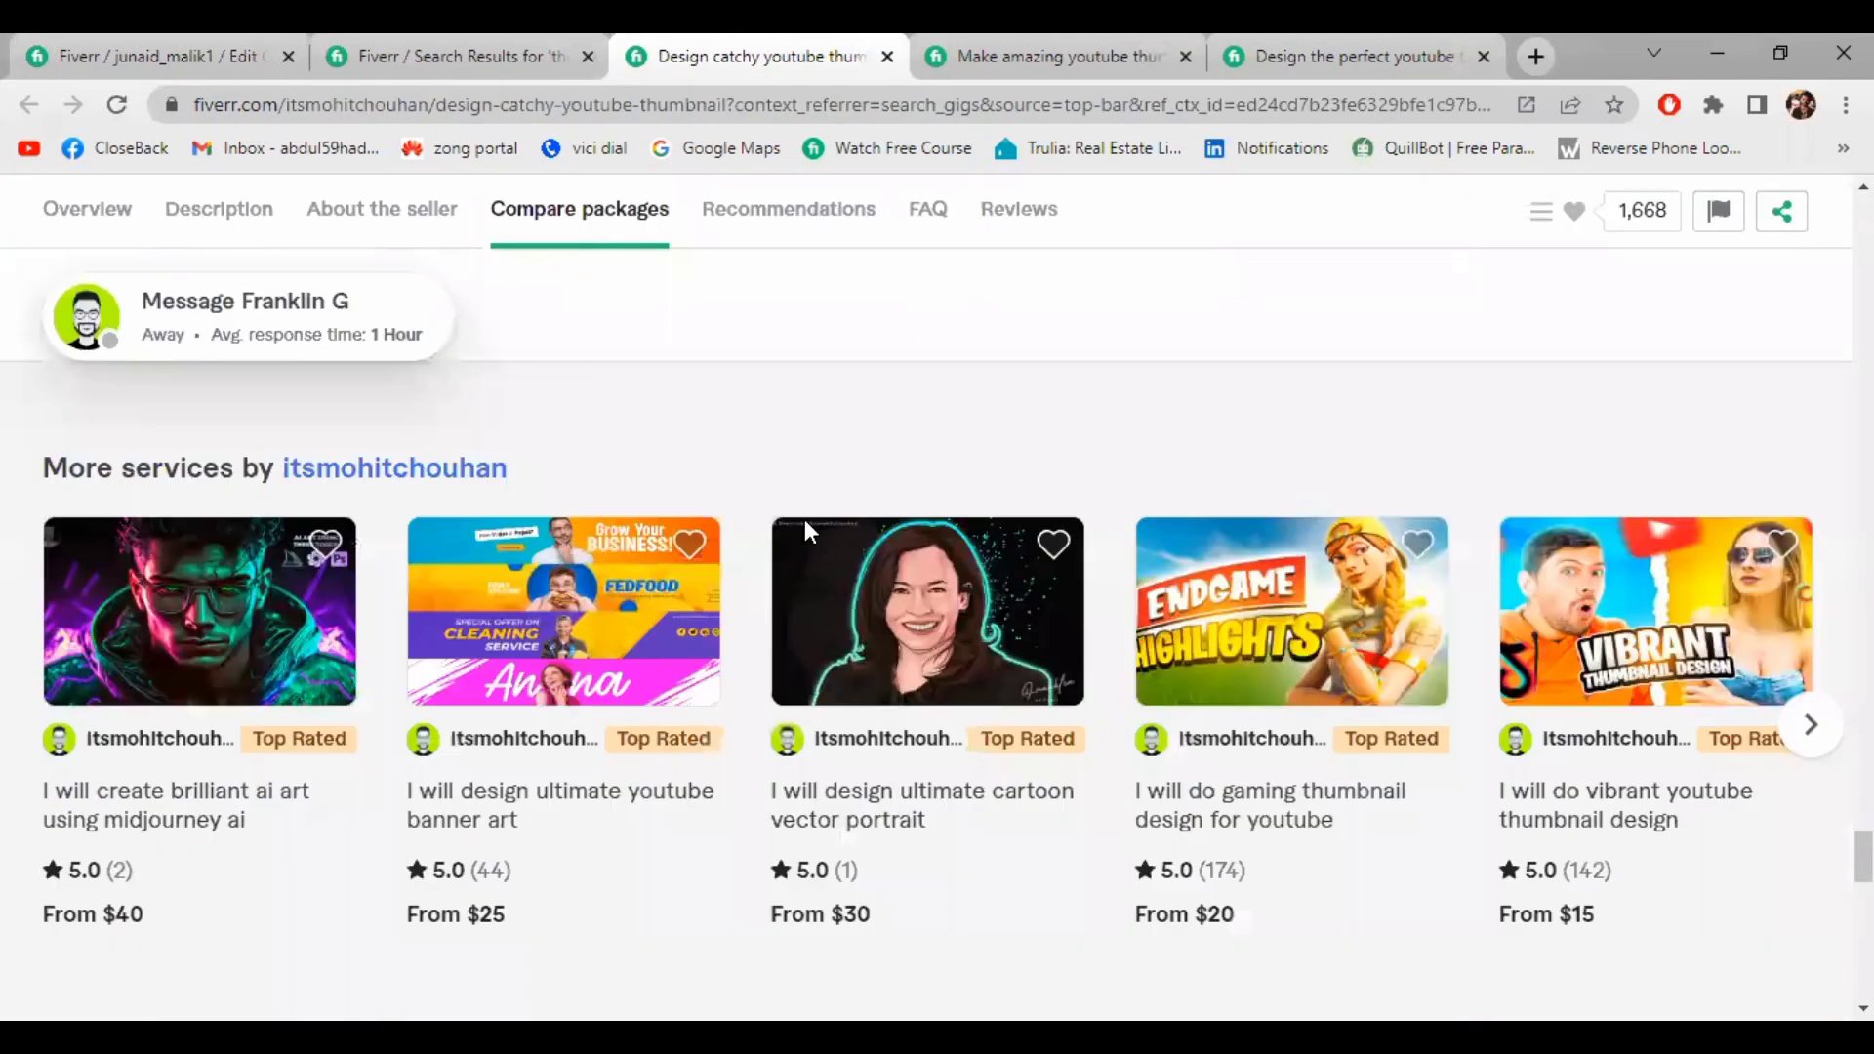
{"action": "scroll", "coordinate": [807, 519], "scroll_direction": "up", "scroll_amount": 11}
{"action": "scroll", "coordinate": [808, 533], "scroll_direction": "up", "scroll_amount": 15}
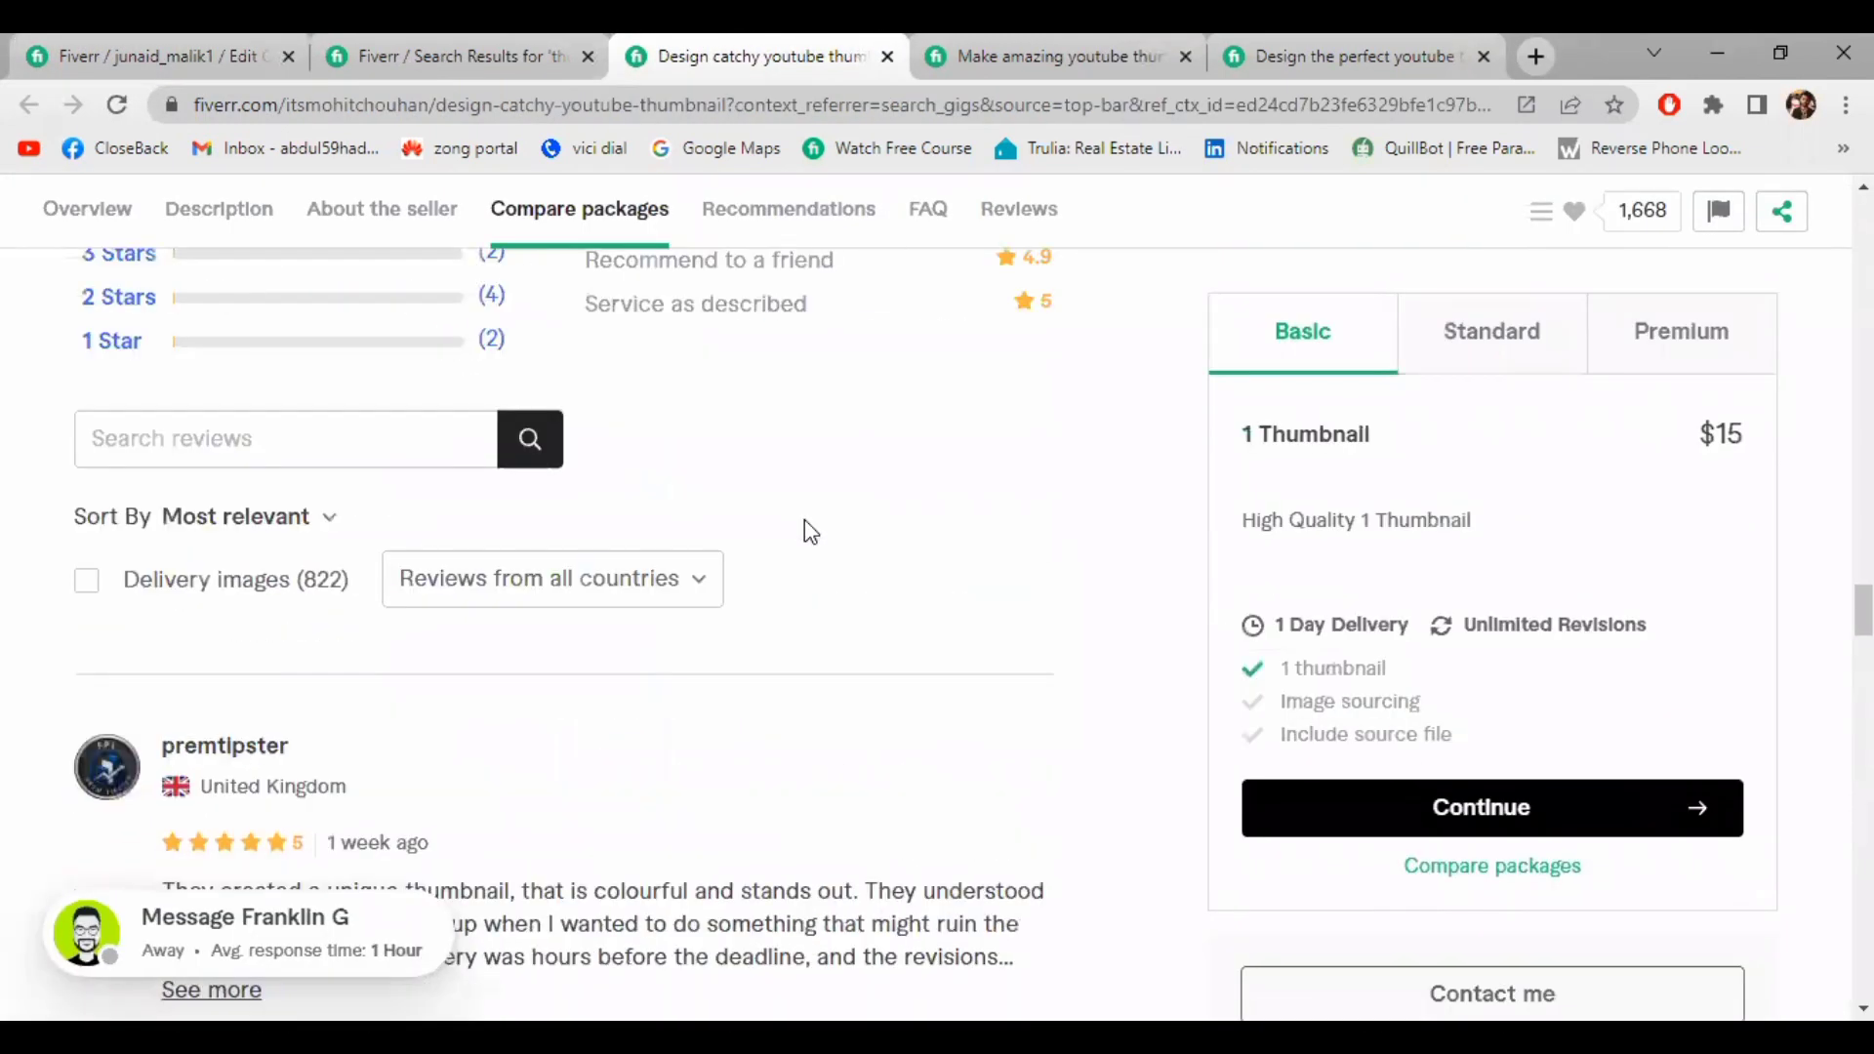
{"action": "scroll", "coordinate": [807, 531], "scroll_direction": "up", "scroll_amount": 6}
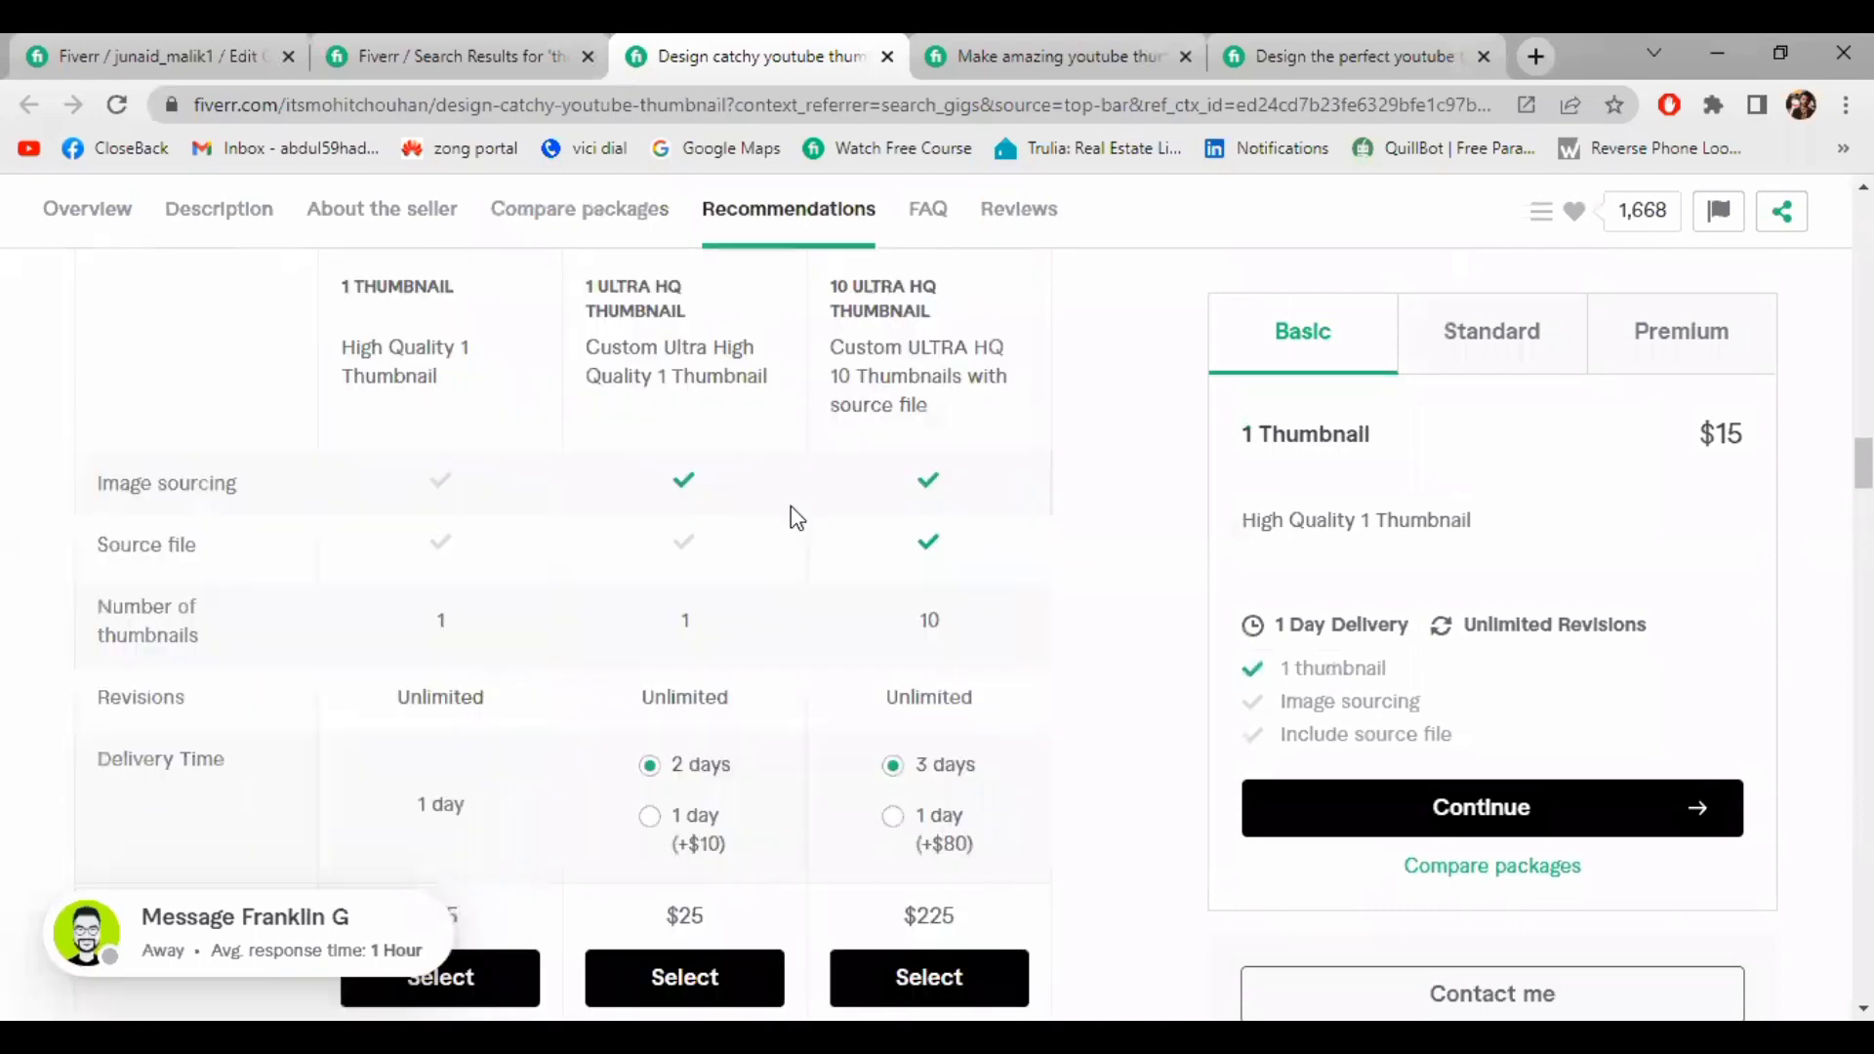
{"action": "scroll", "coordinate": [790, 505], "scroll_direction": "up", "scroll_amount": 3}
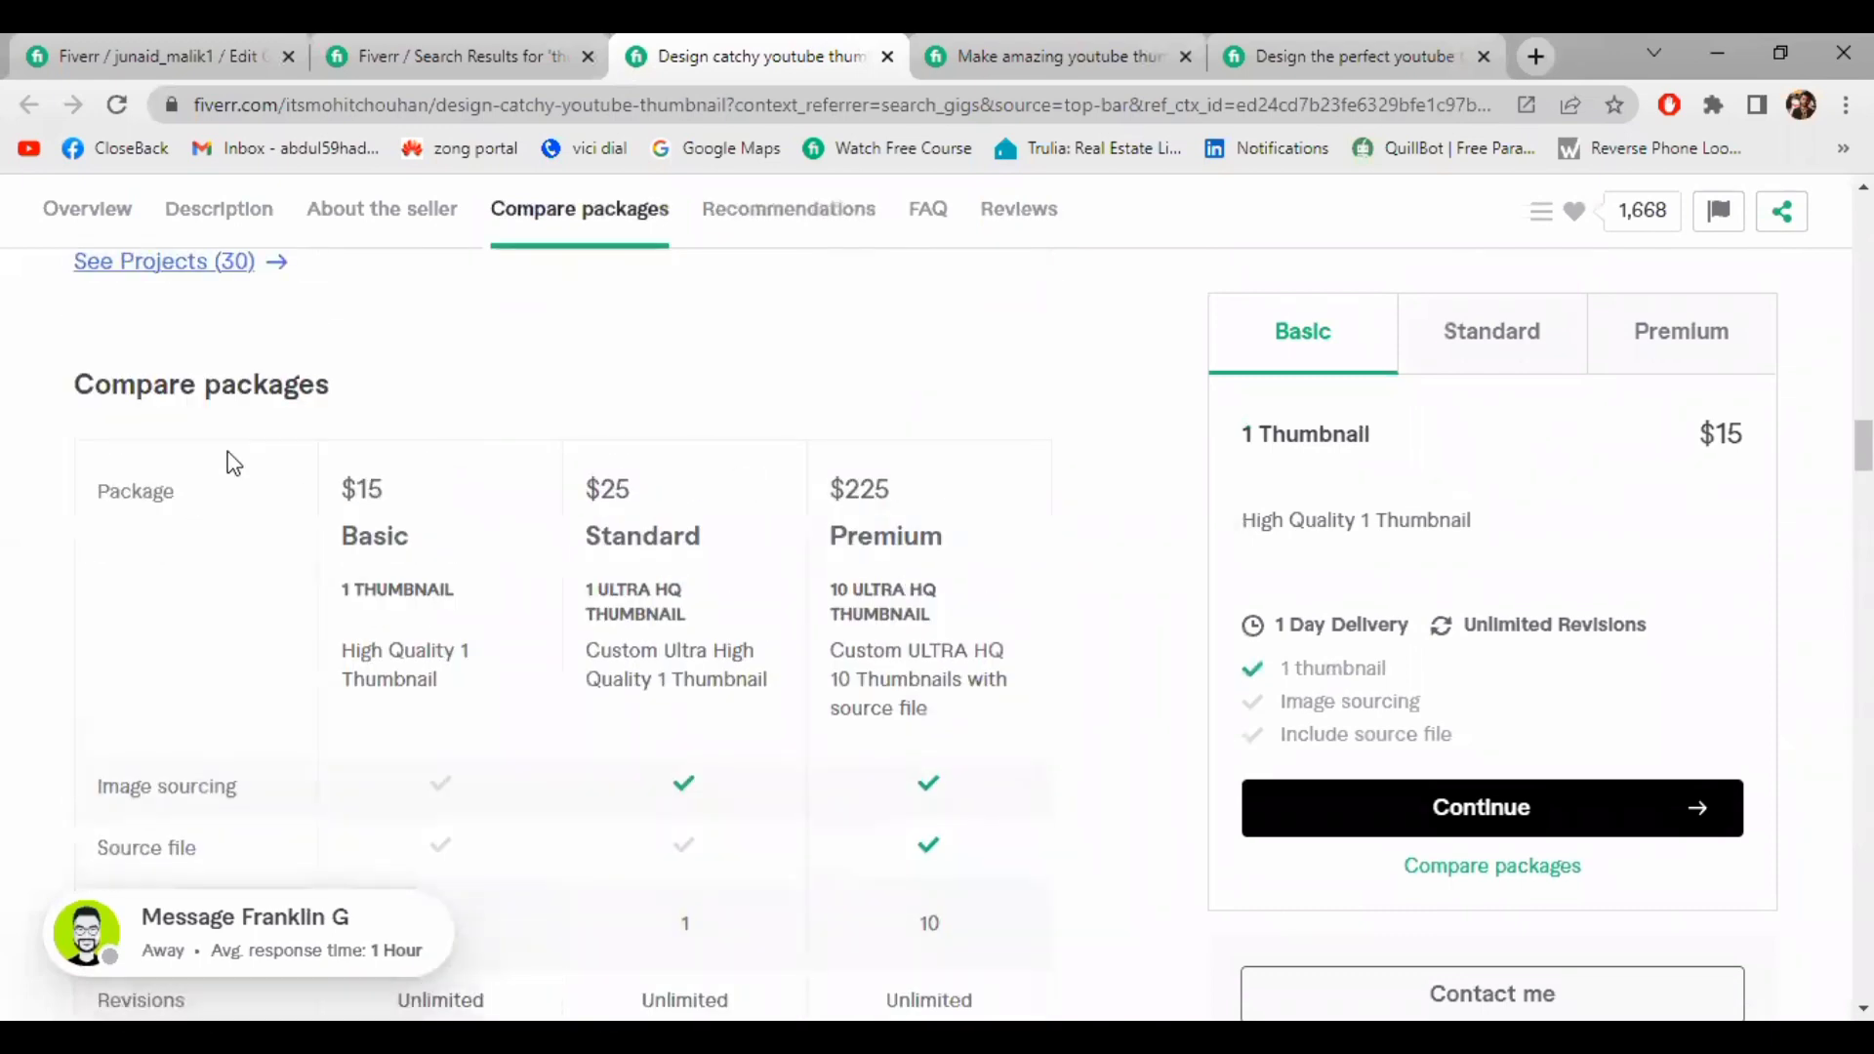
{"action": "scroll", "coordinate": [195, 469], "scroll_direction": "down", "scroll_amount": 1}
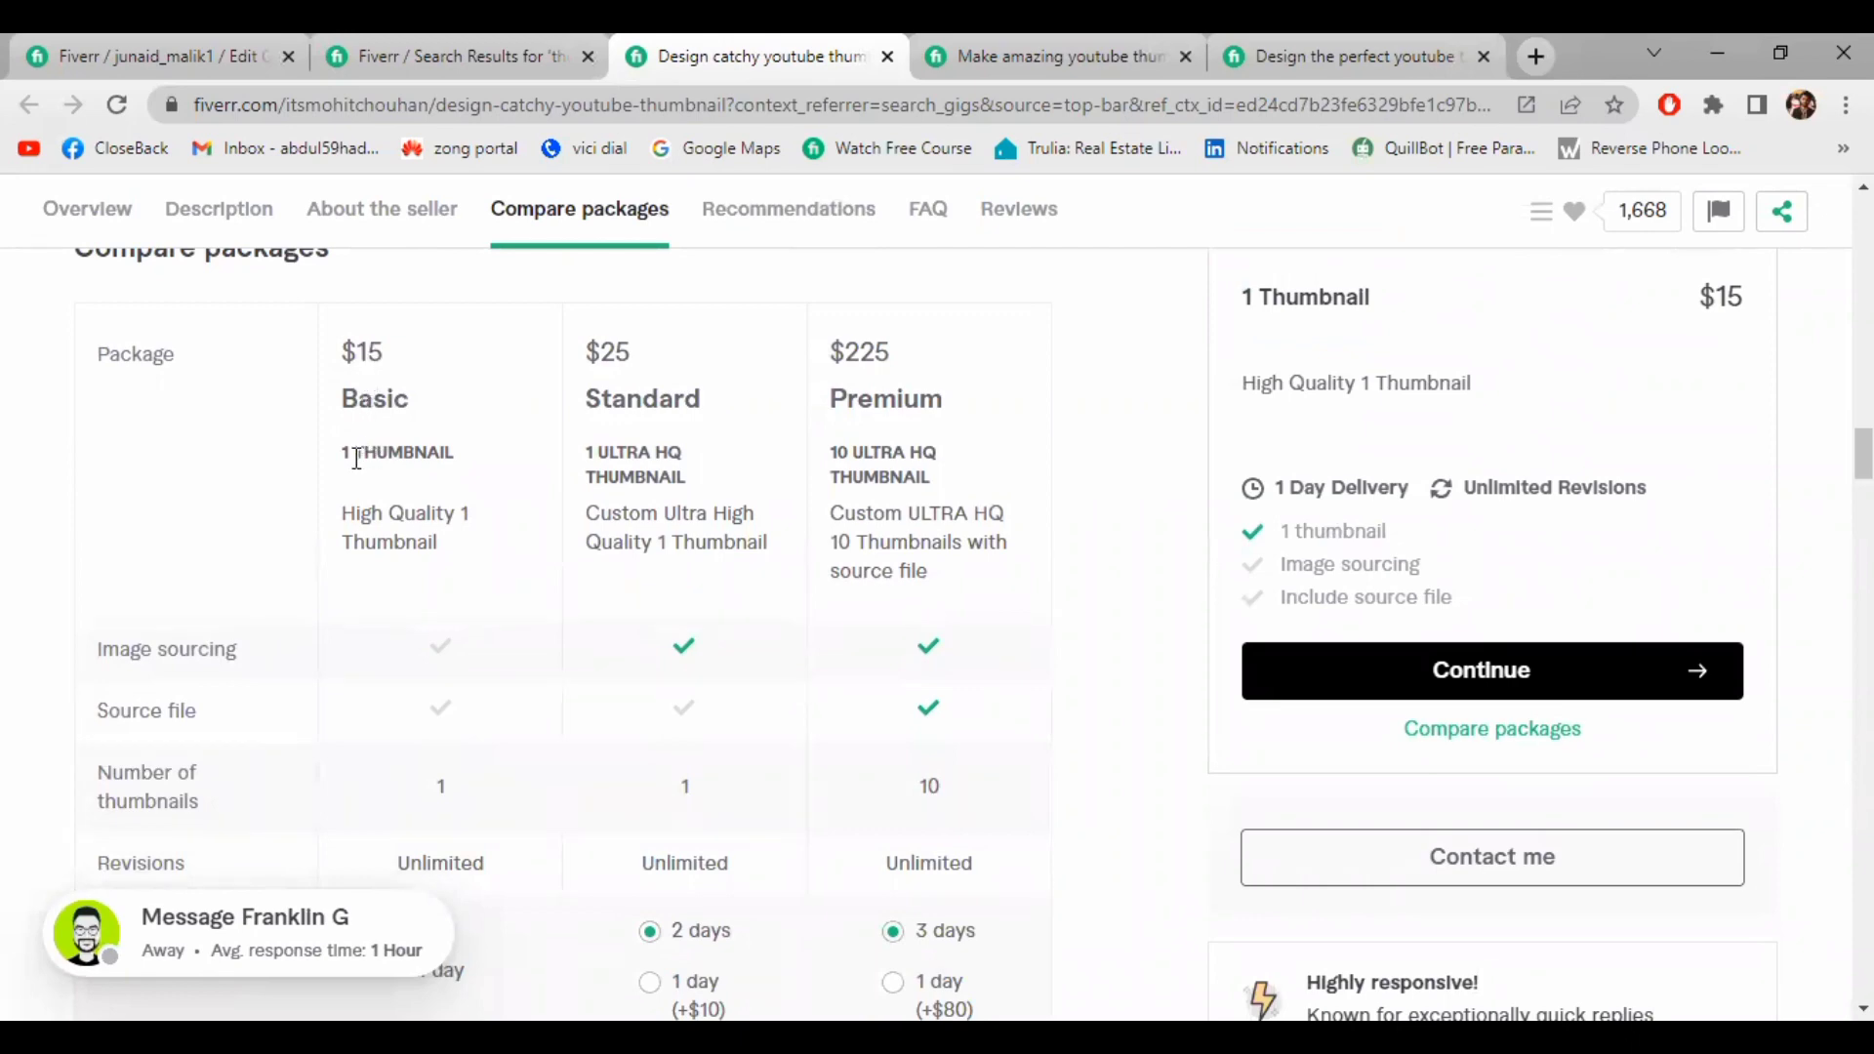
{"action": "scroll", "coordinate": [406, 527], "scroll_direction": "down", "scroll_amount": 2}
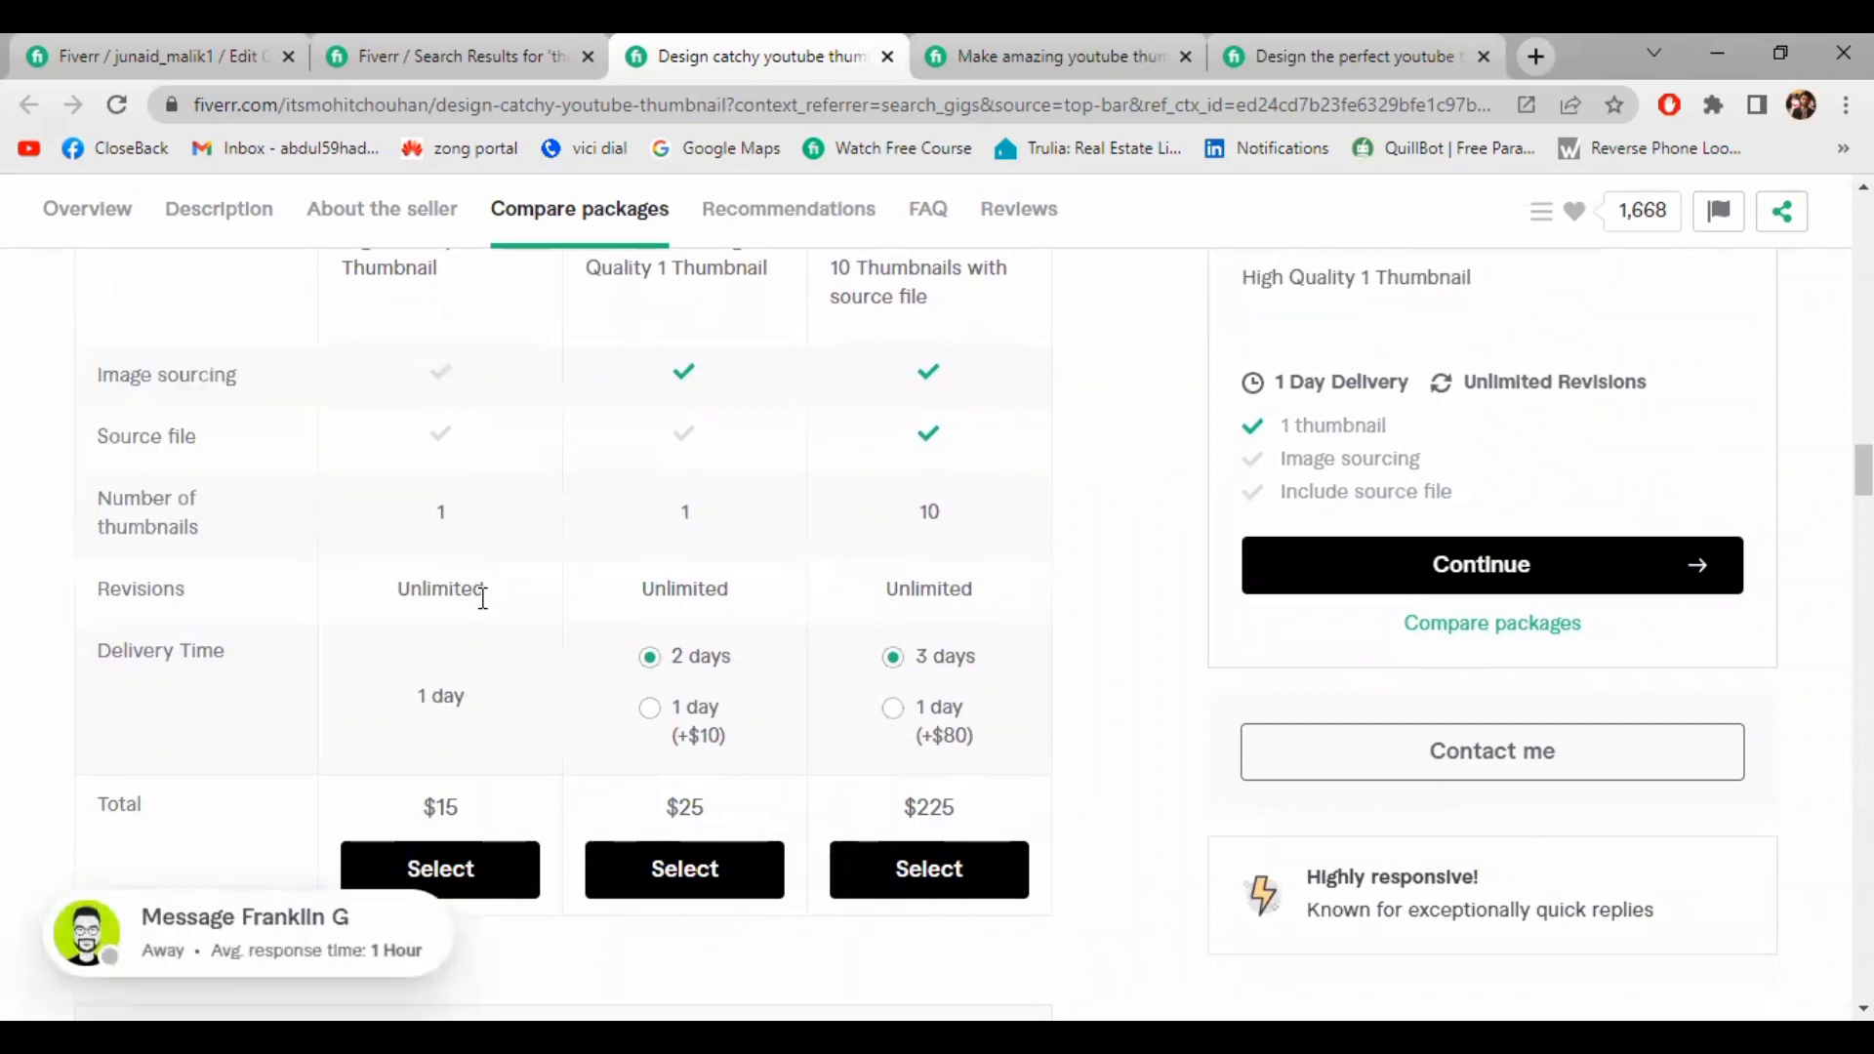
{"action": "scroll", "coordinate": [469, 745], "scroll_direction": "down", "scroll_amount": 2}
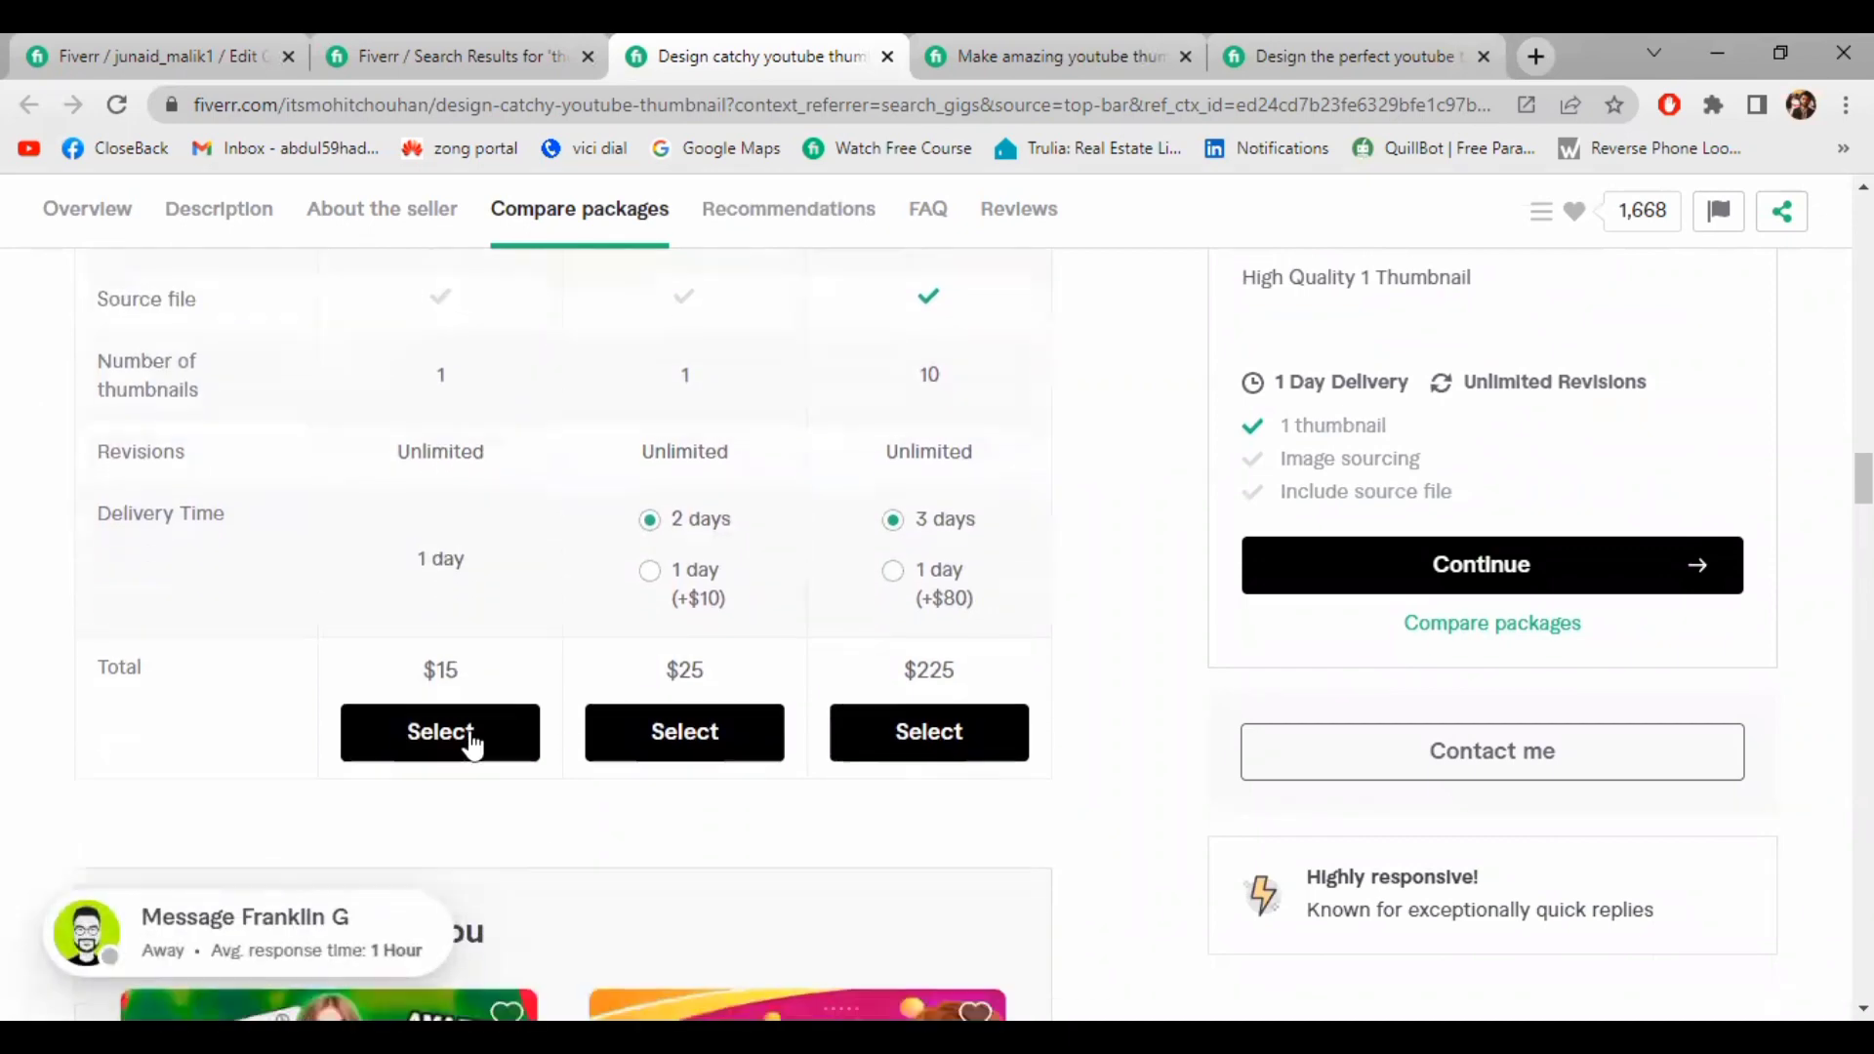
{"action": "scroll", "coordinate": [731, 712], "scroll_direction": "up", "scroll_amount": 3}
Return to the new gig's pricing stage and describe the Basic package as "1 thumbnail"
{"action": "left_click", "coordinate": [428, 33]}
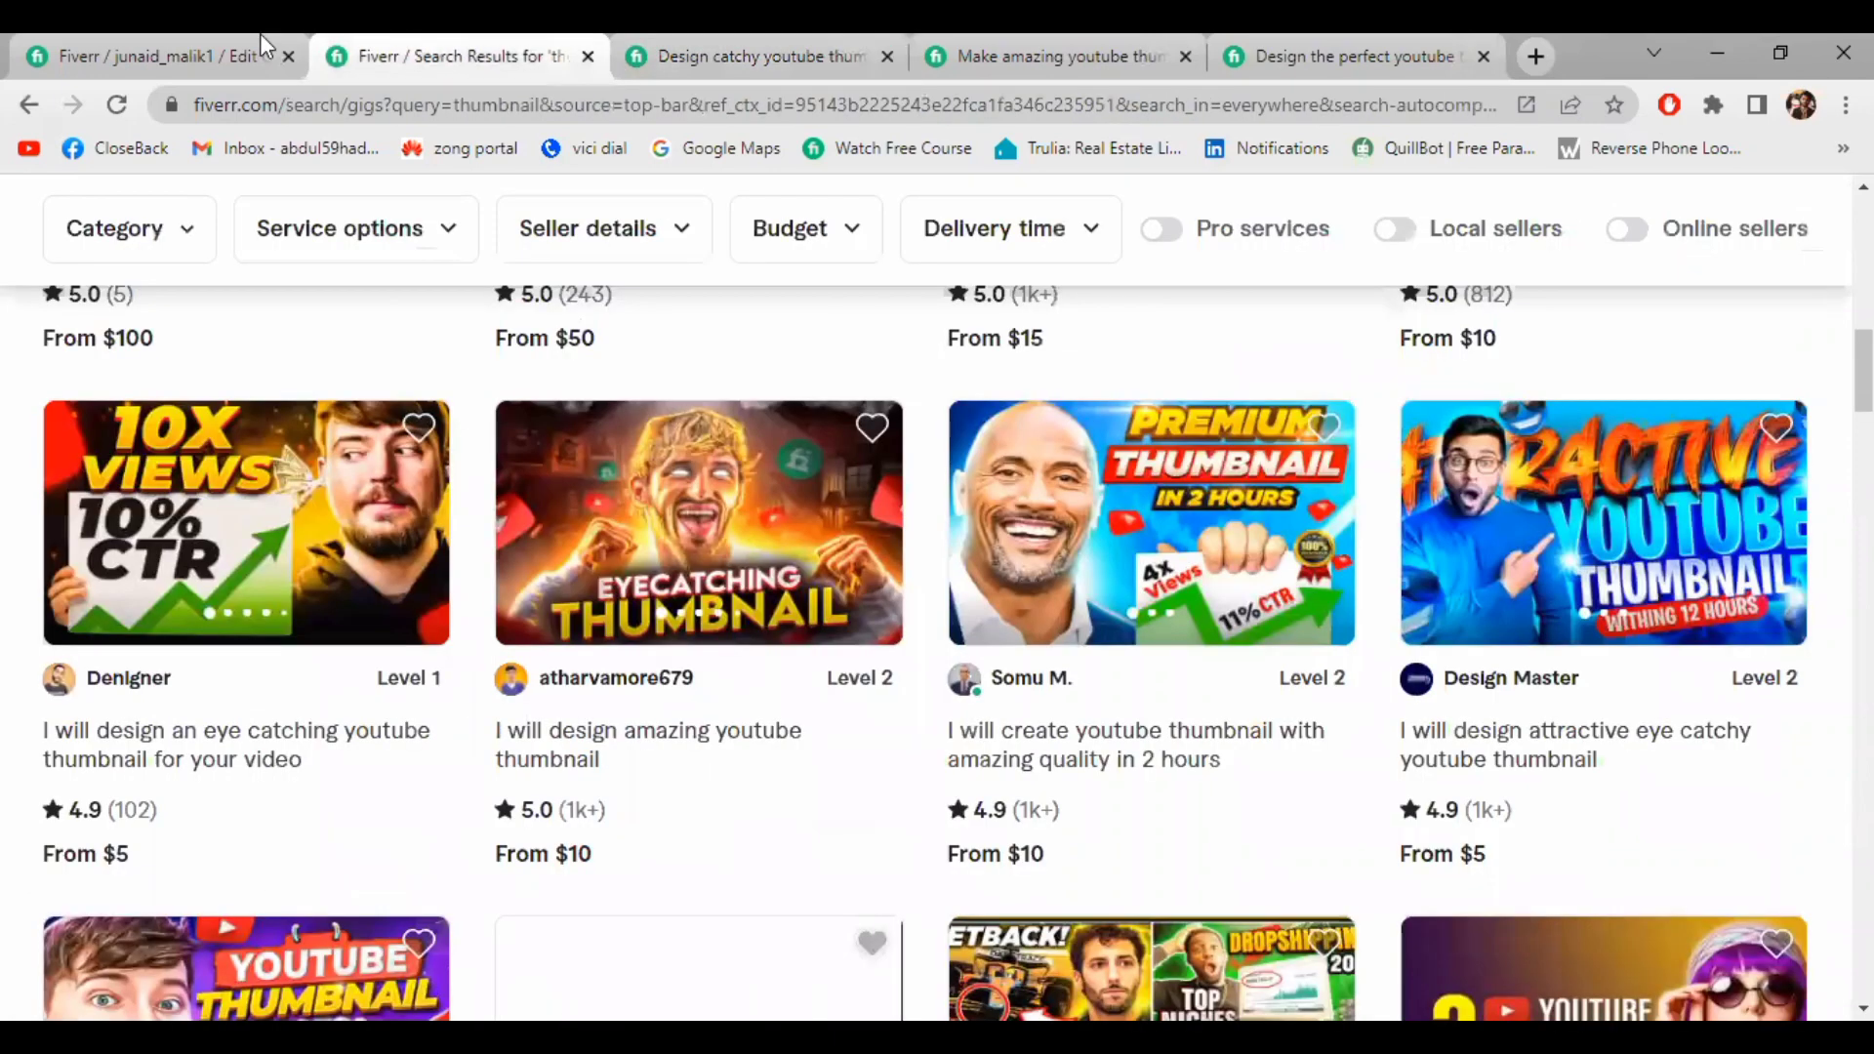
{"action": "left_click", "coordinate": [168, 33]}
{"action": "left_click", "coordinate": [719, 585]}
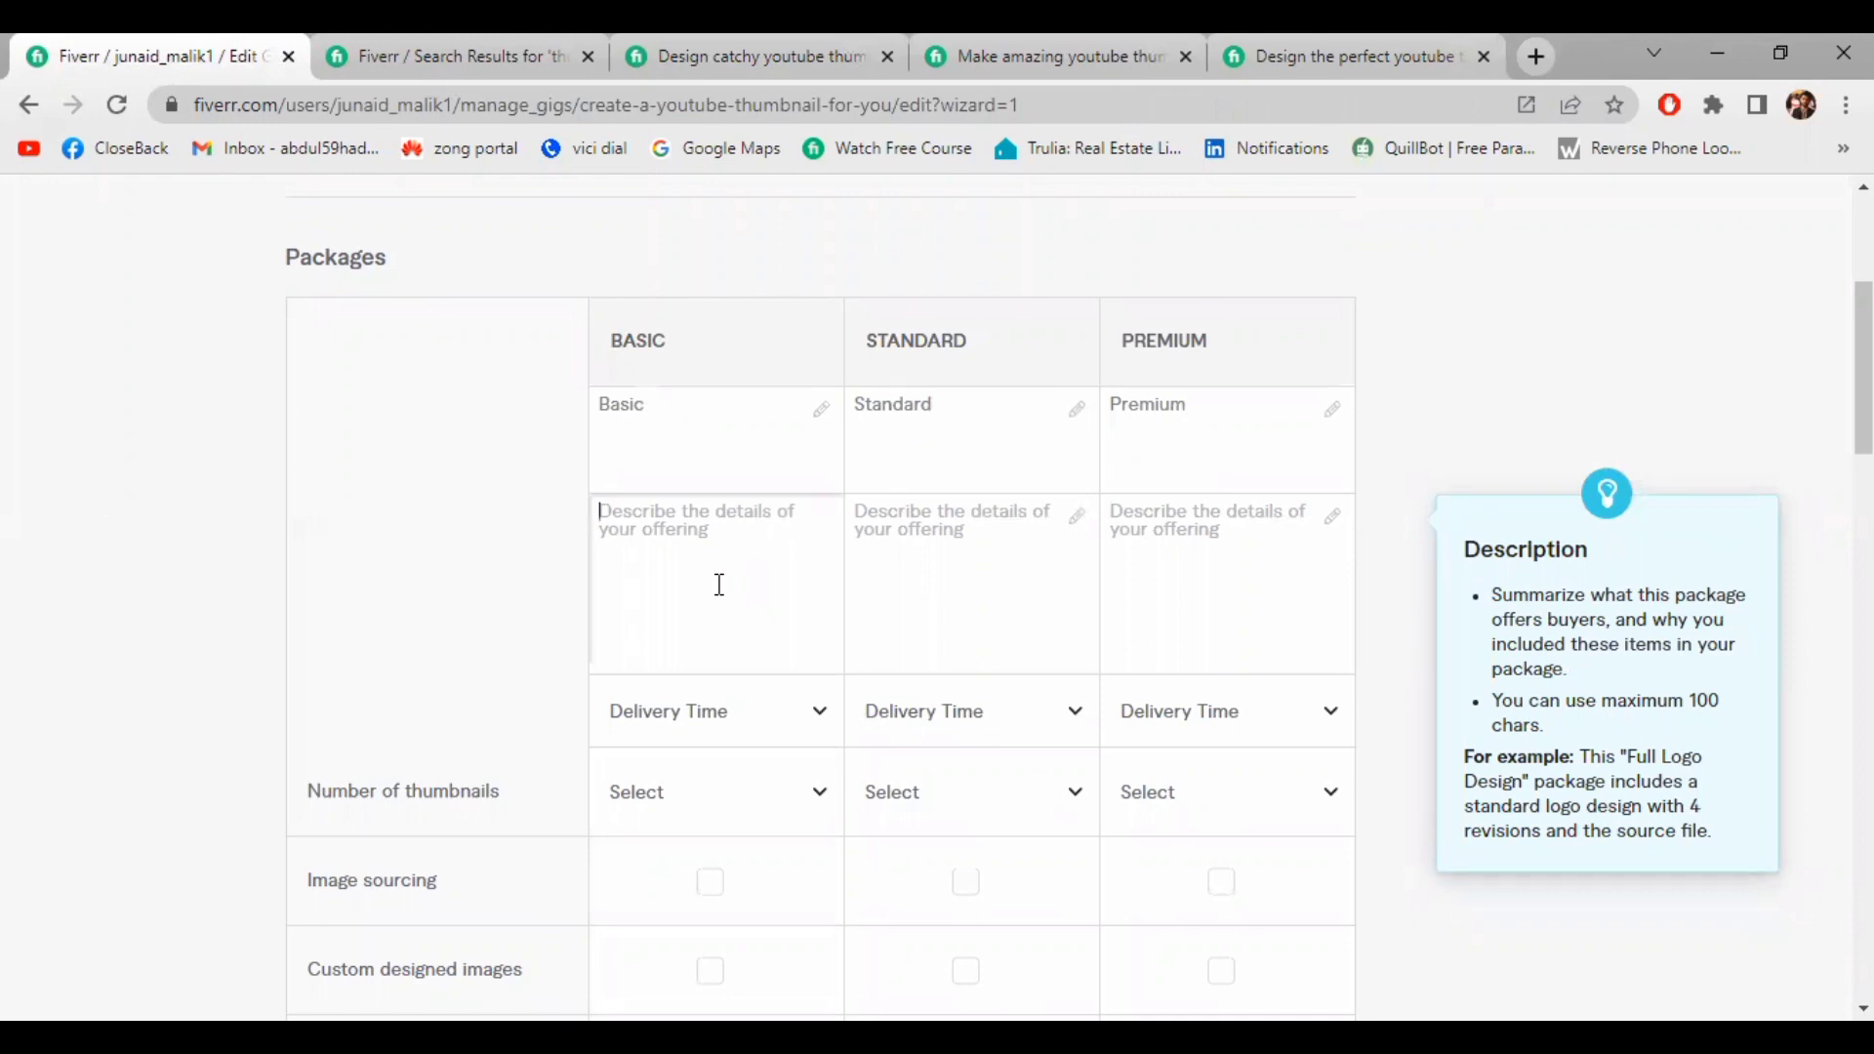
{"action": "type", "text": "1 thumbnai"}
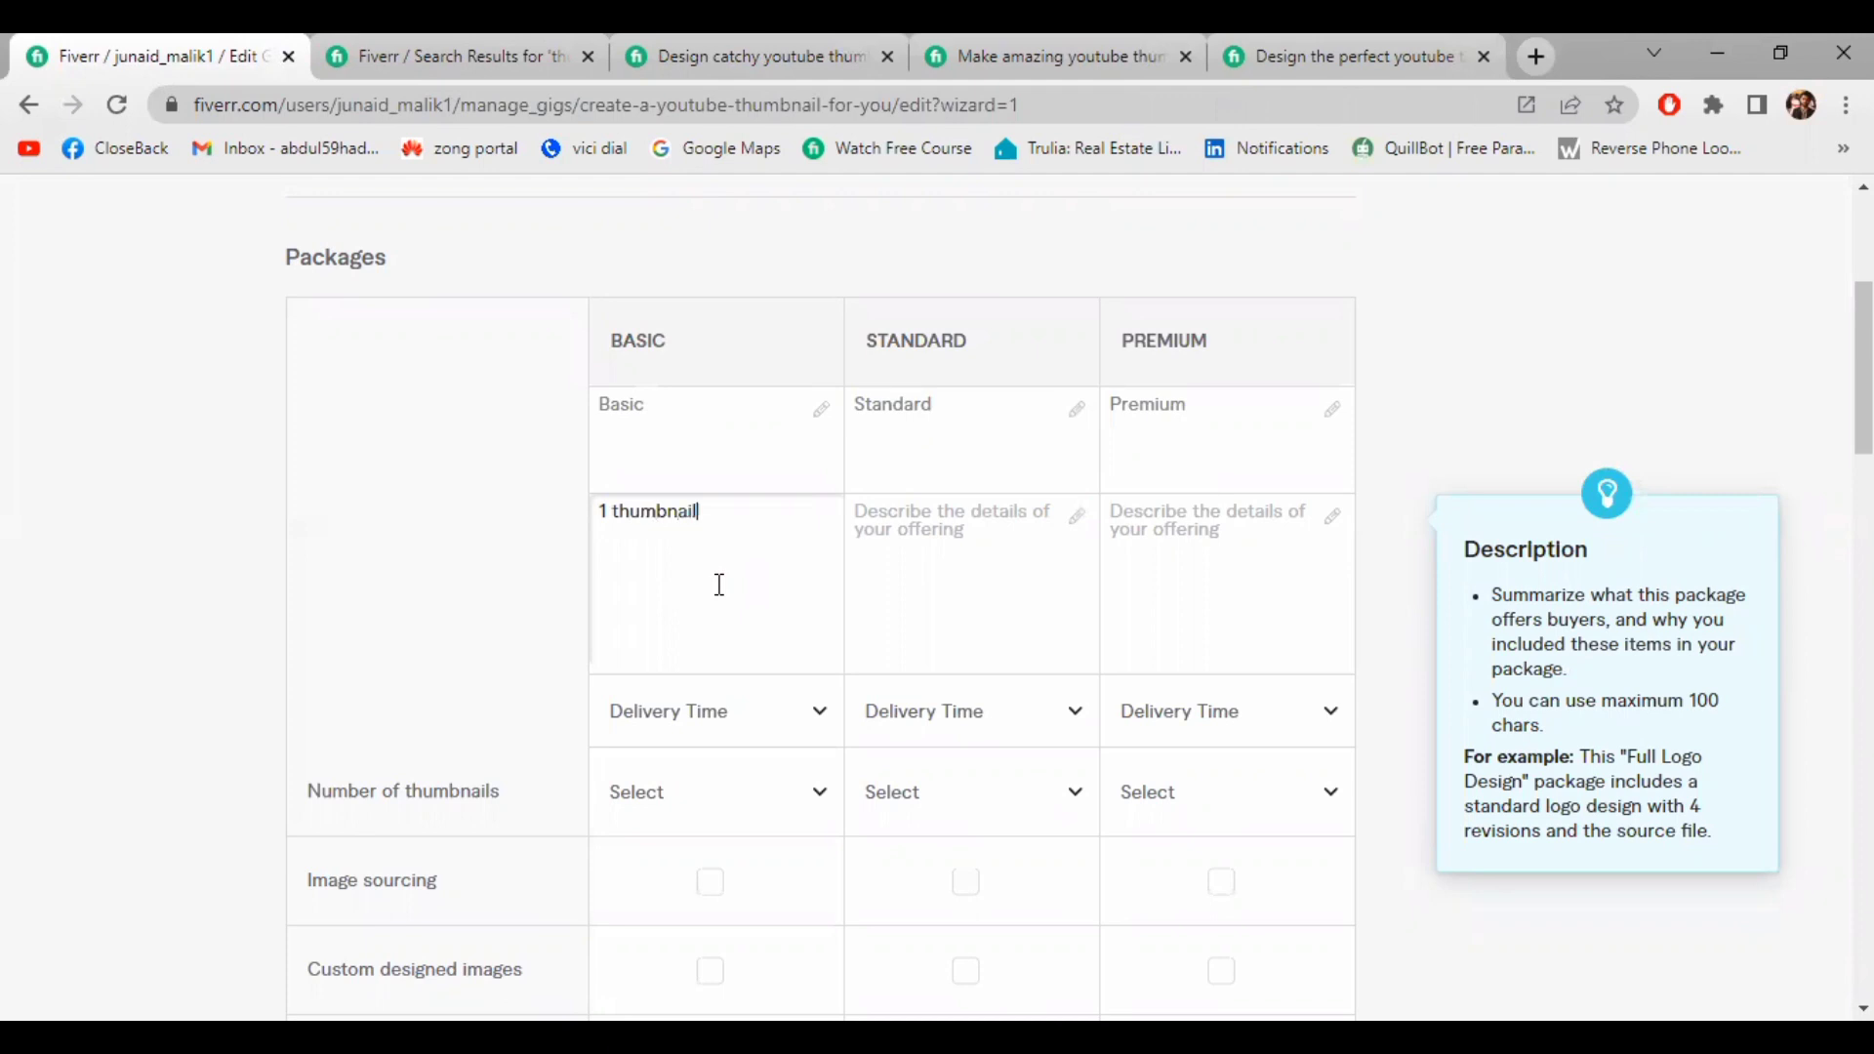
{"action": "type", "text": "l"}
Copy the Basic description to the other packages, changing it to "4 thumbnail" for Standard and "10 thumbnail" for Premium
{"action": "key", "text": "ctrl+a"}
{"action": "key", "text": "ctrl+c"}
{"action": "left_click", "coordinate": [918, 555]}
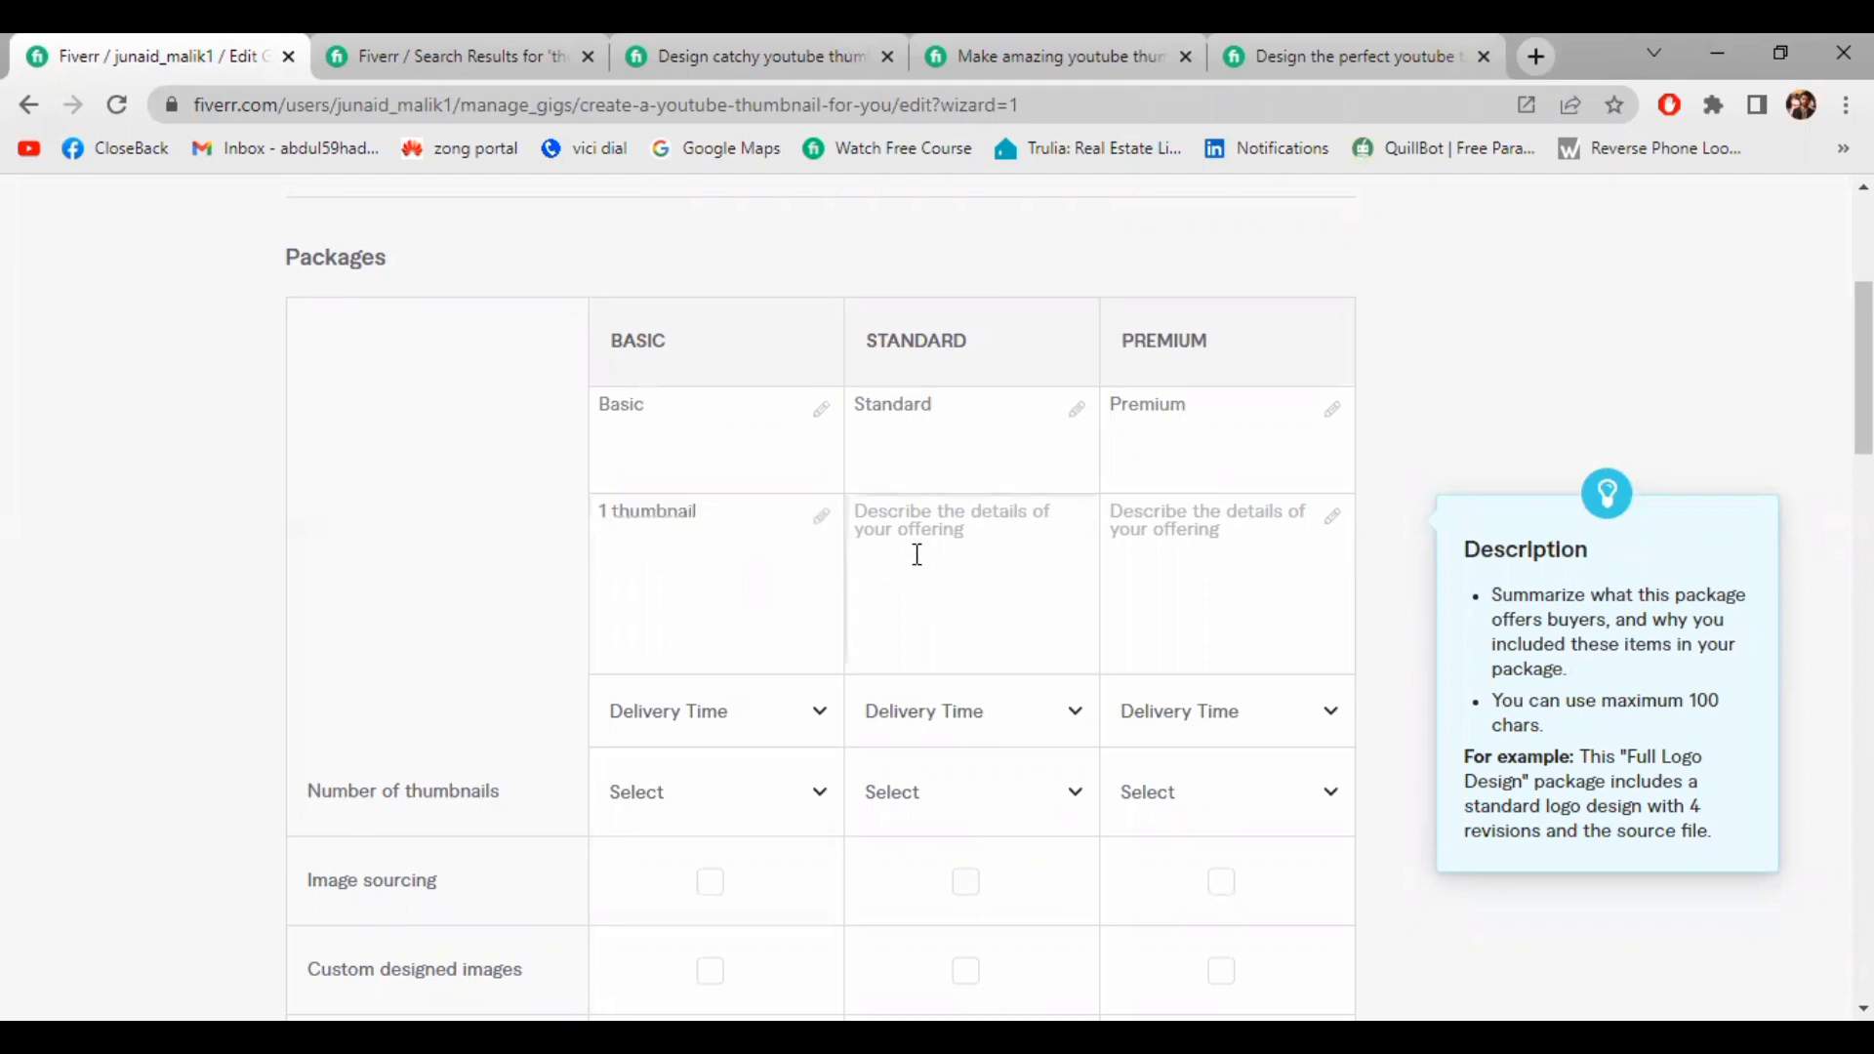
{"action": "key", "text": "ctrl+v"}
{"action": "left_click", "coordinate": [865, 510]}
{"action": "key", "text": "BackSpace"}
{"action": "key", "text": "BackSpace"}
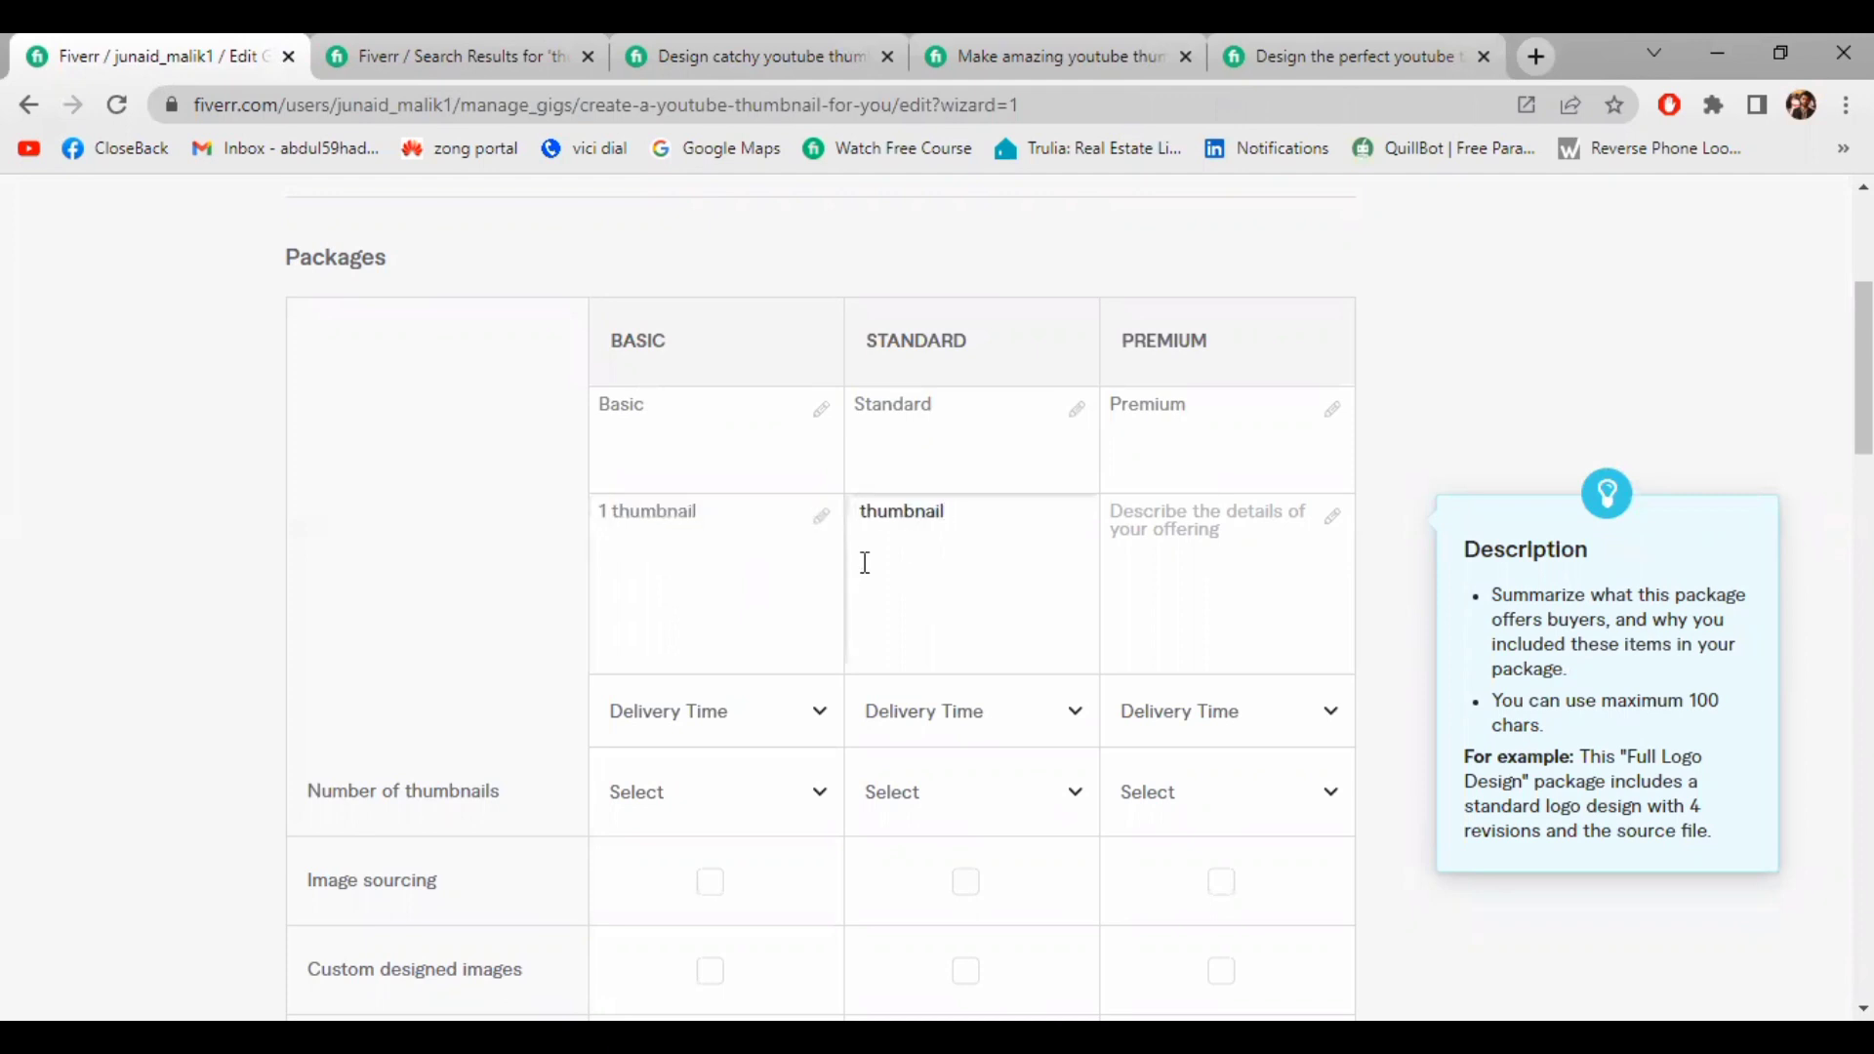
{"action": "type", "text": "4"}
{"action": "left_click", "coordinate": [1145, 544]}
{"action": "key", "text": "ctrl+v"}
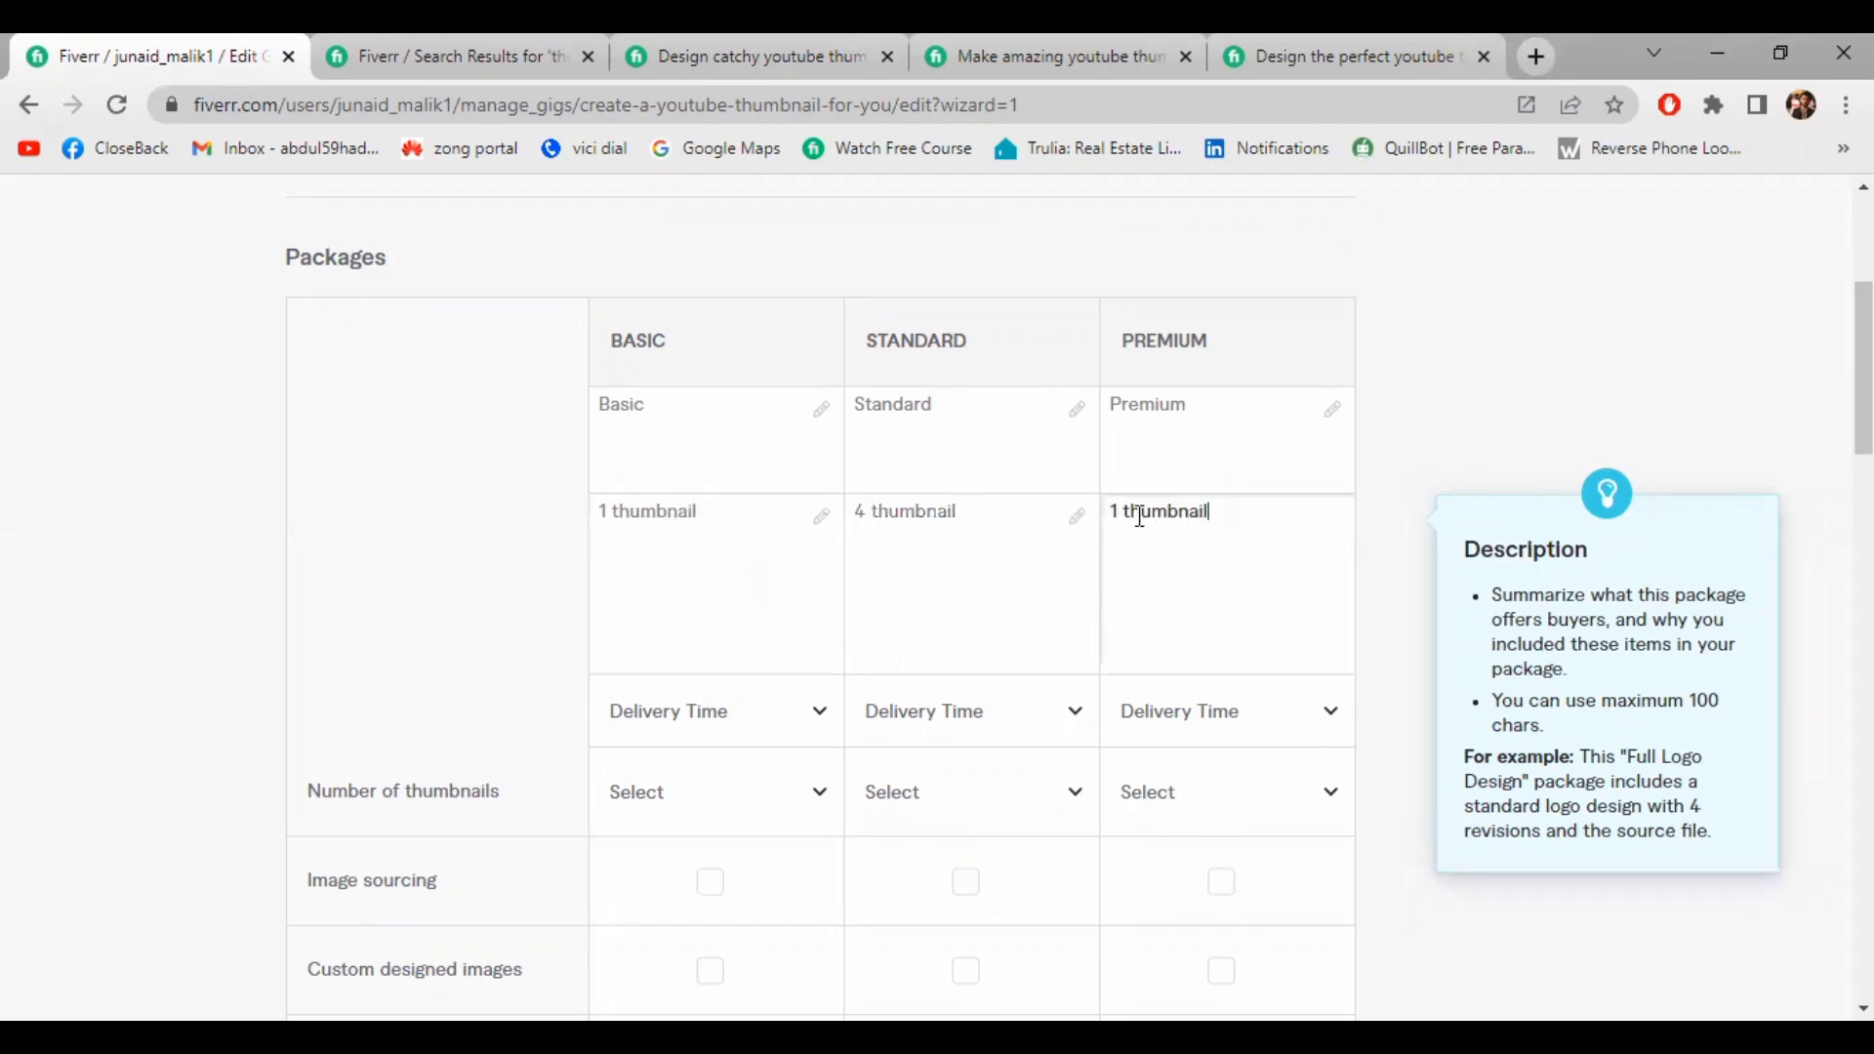
{"action": "left_click", "coordinate": [1121, 514]}
{"action": "type", "text": "0"}
Set the delivery time to 1 day for Basic, 2 days for Standard and 3 days for Premium
{"action": "left_click", "coordinate": [767, 715]}
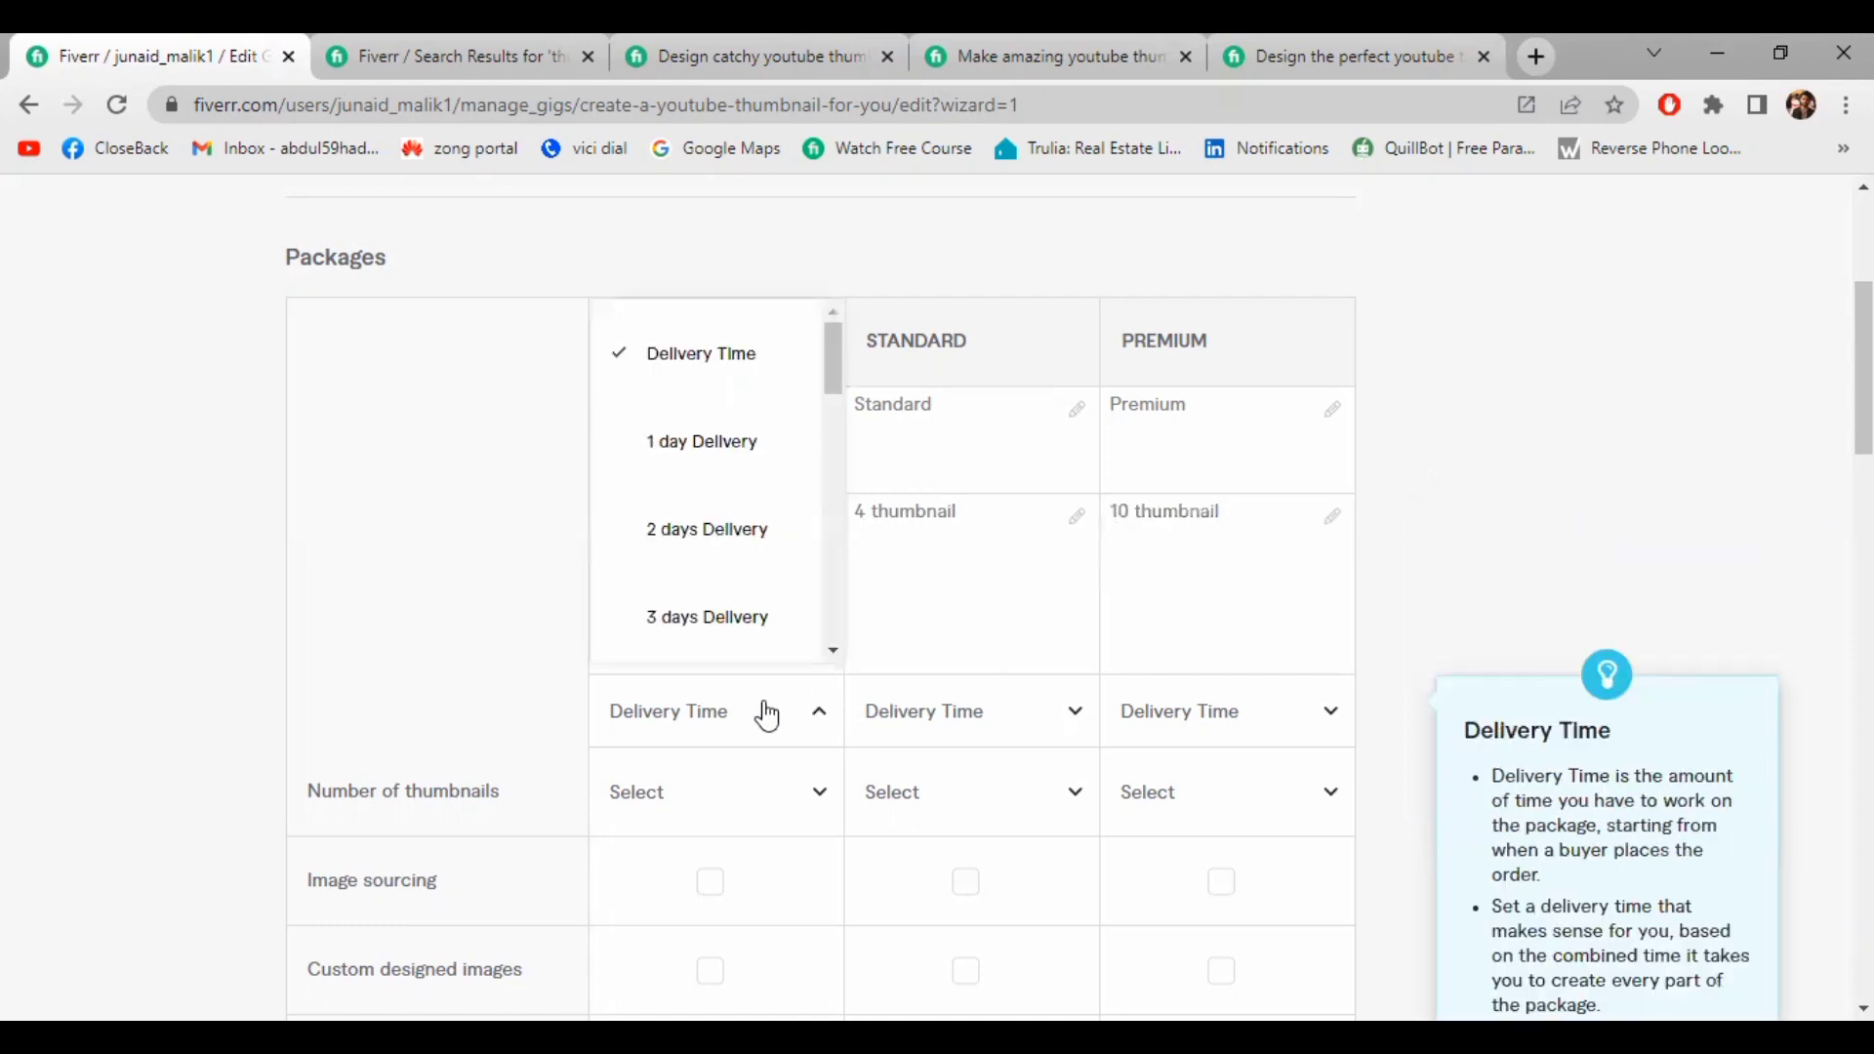
{"action": "left_click", "coordinate": [684, 444]}
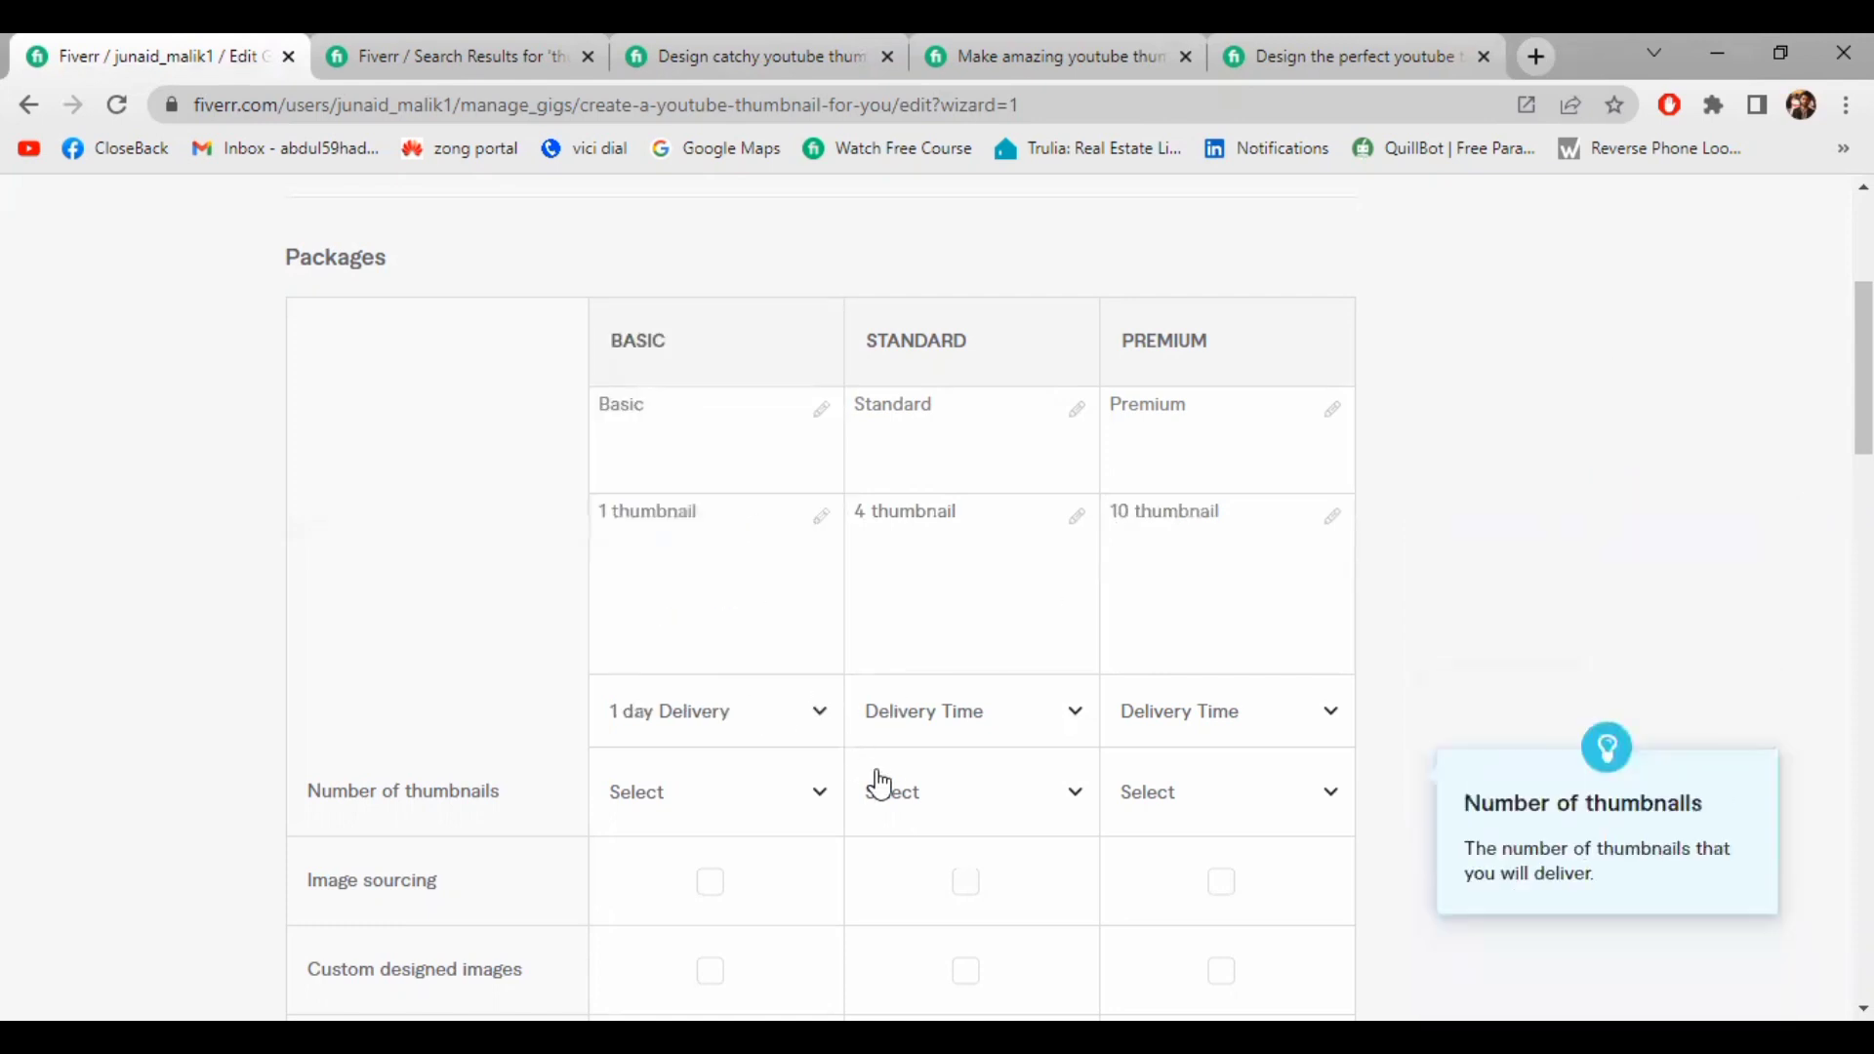
{"action": "left_click", "coordinate": [919, 742]}
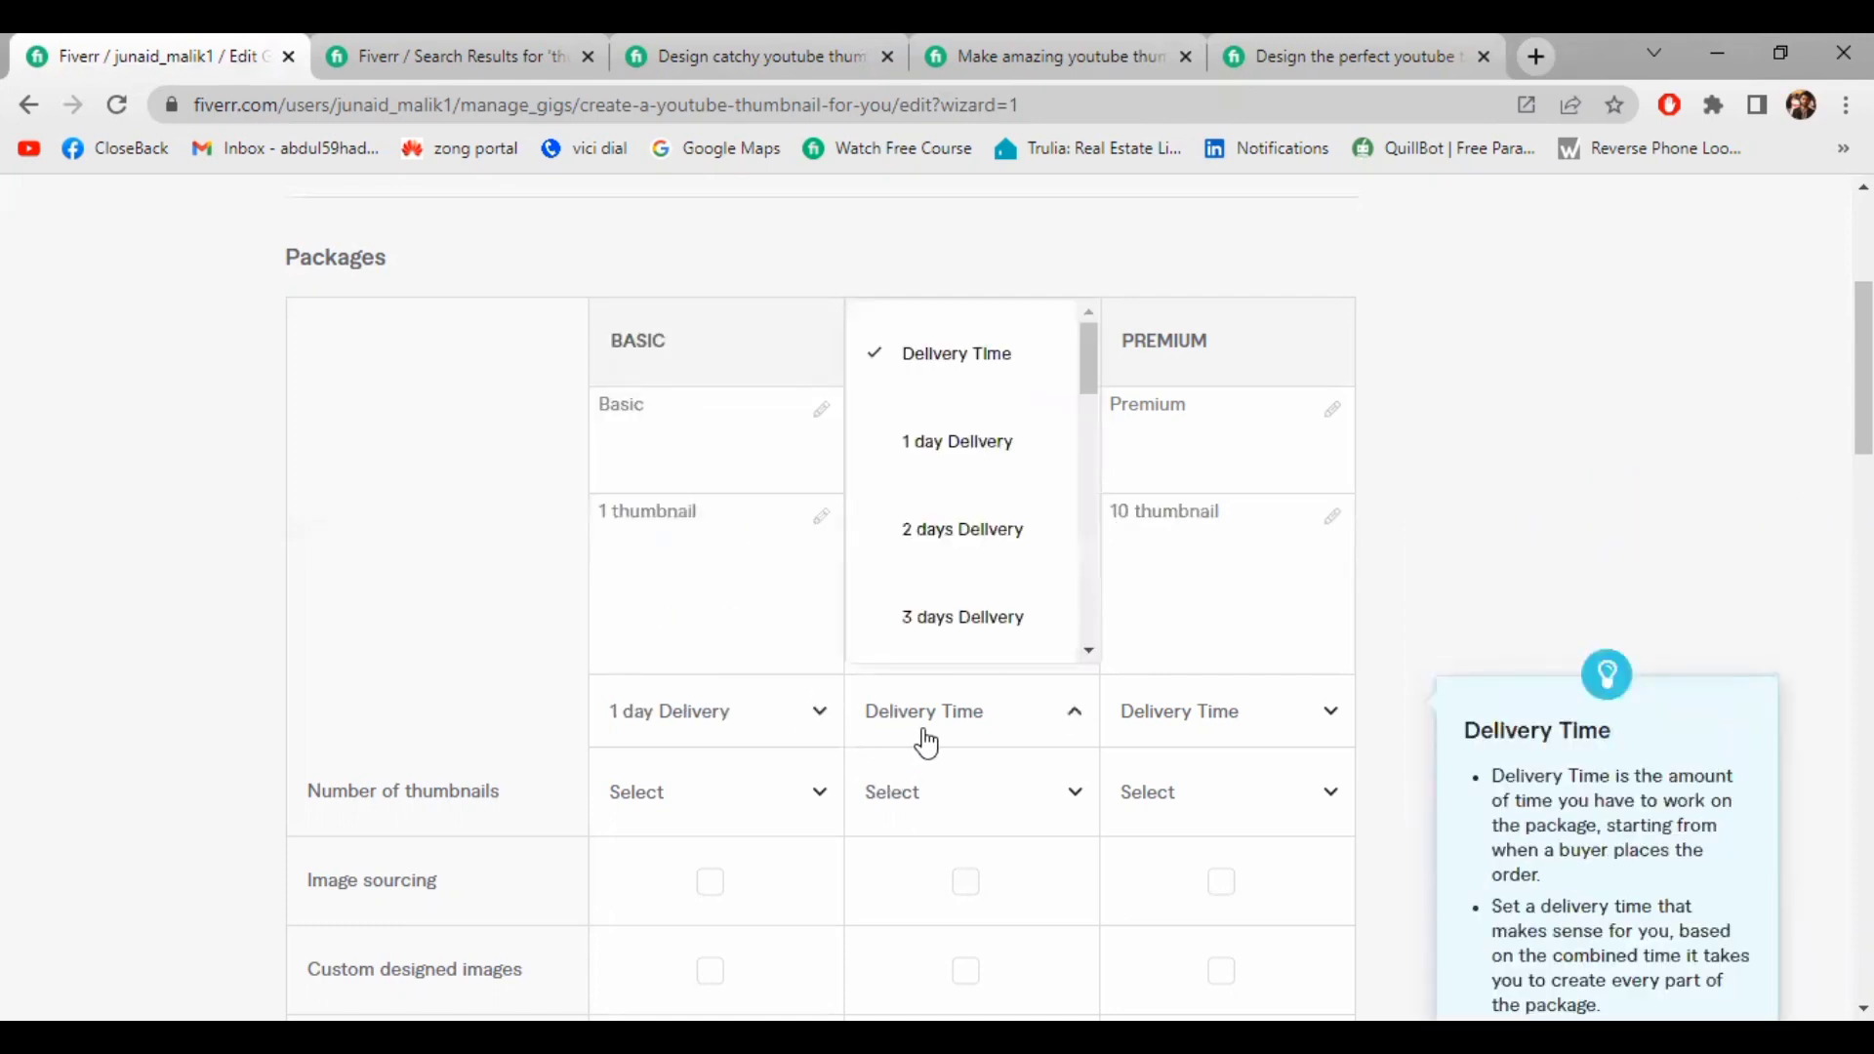
{"action": "left_click", "coordinate": [962, 539]}
{"action": "left_click", "coordinate": [1138, 715]}
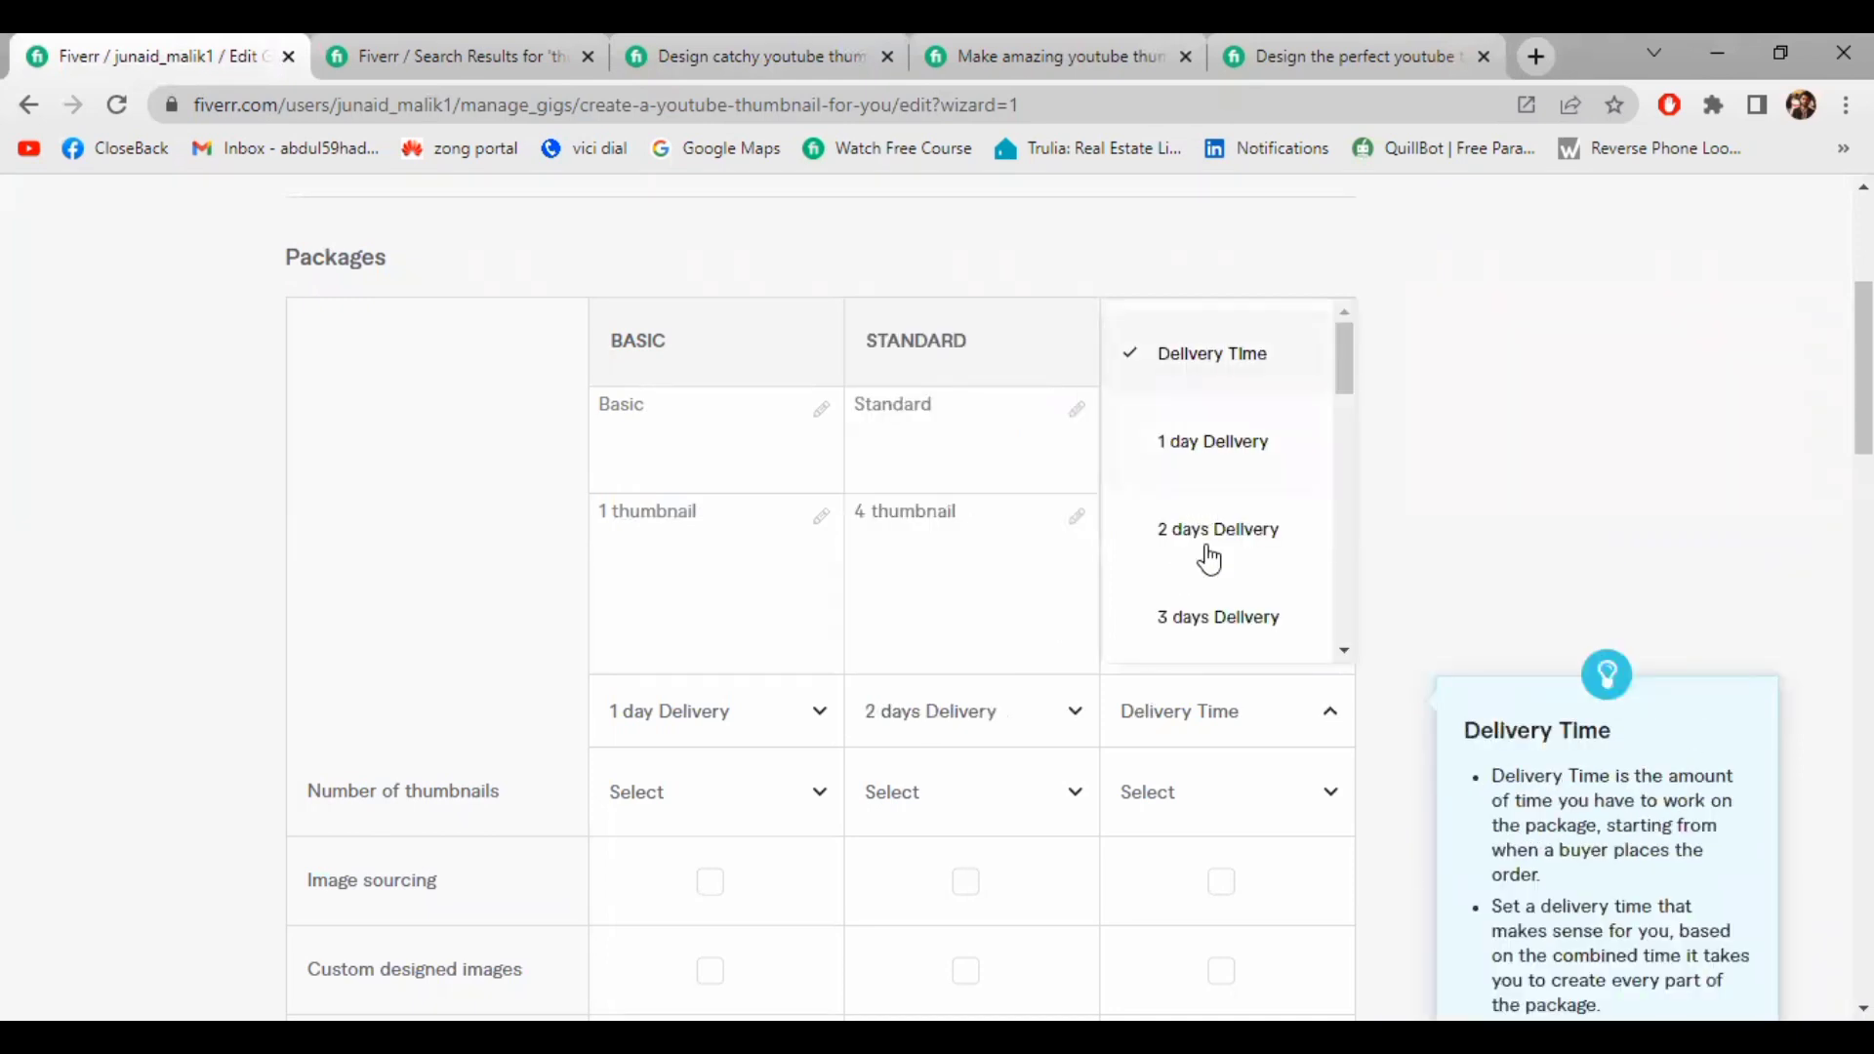
{"action": "left_click", "coordinate": [1221, 620]}
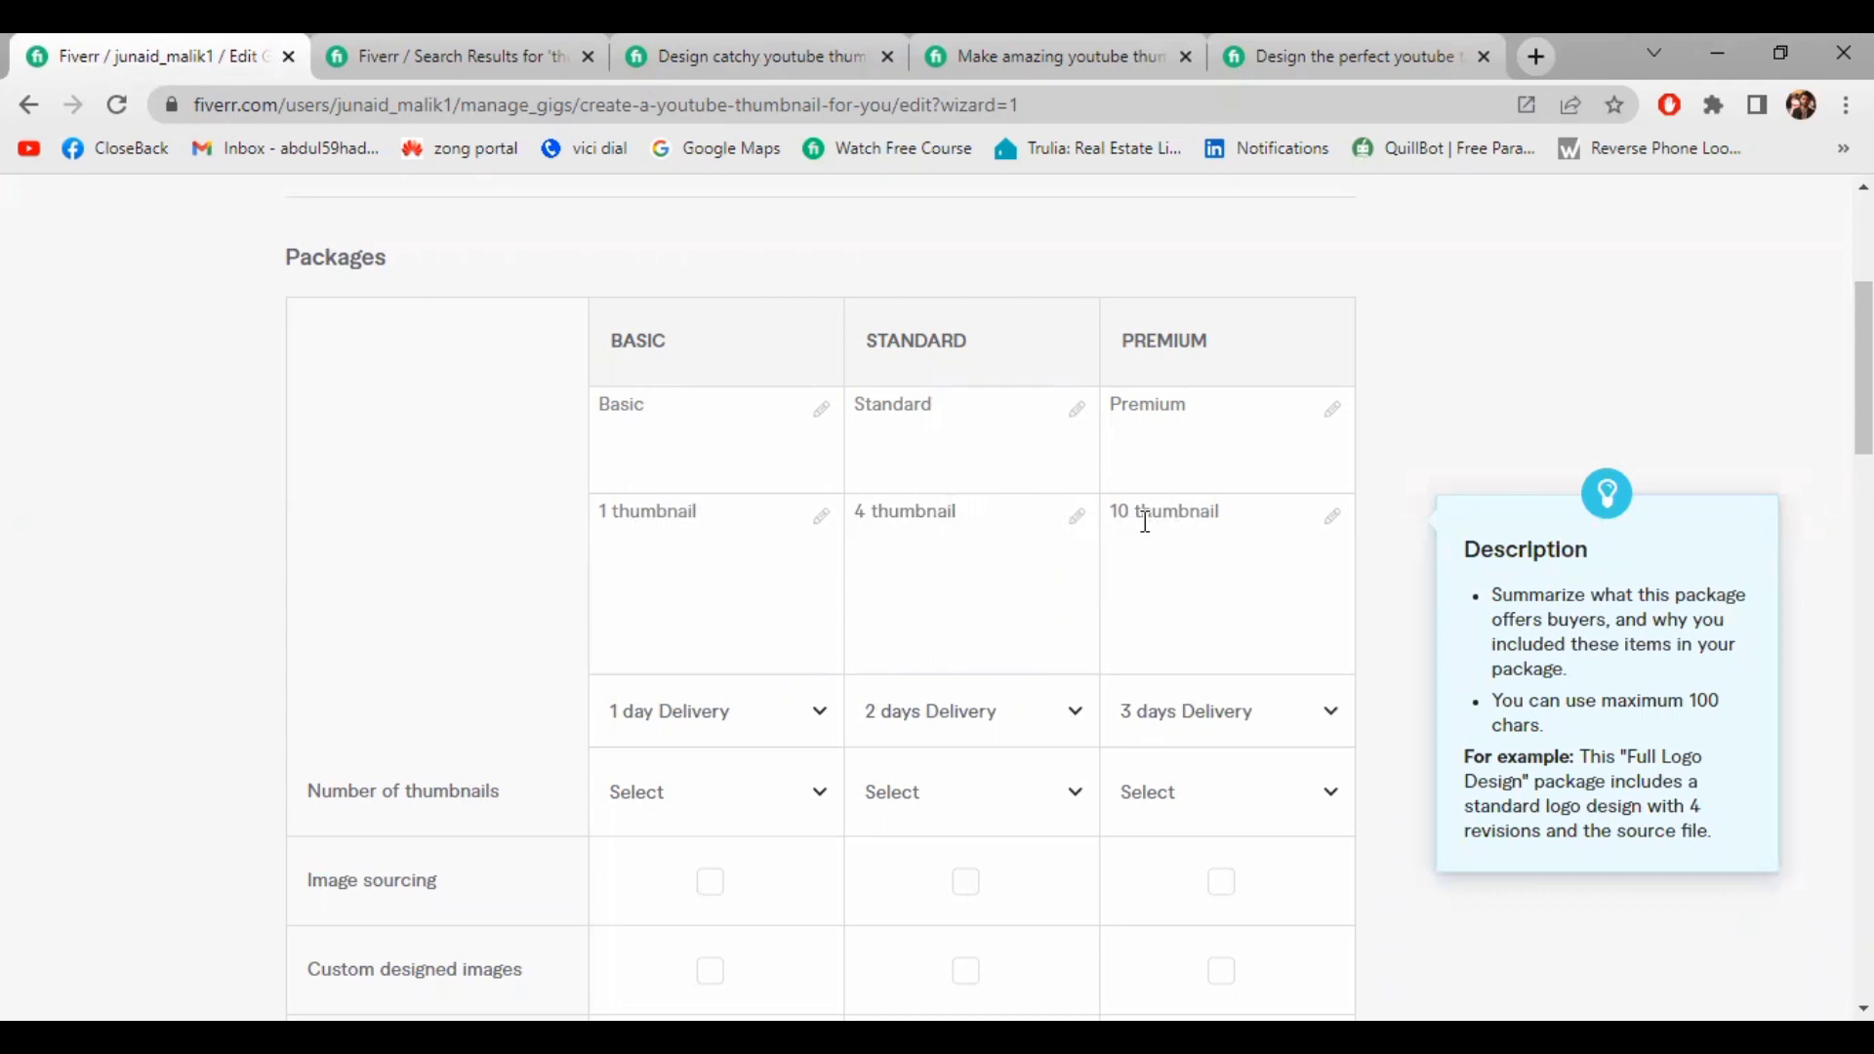
Set the number of thumbnails to 1 for Basic, 4 for Standard and 10 for Premium
{"action": "scroll", "coordinate": [1146, 522], "scroll_direction": "down", "scroll_amount": 1}
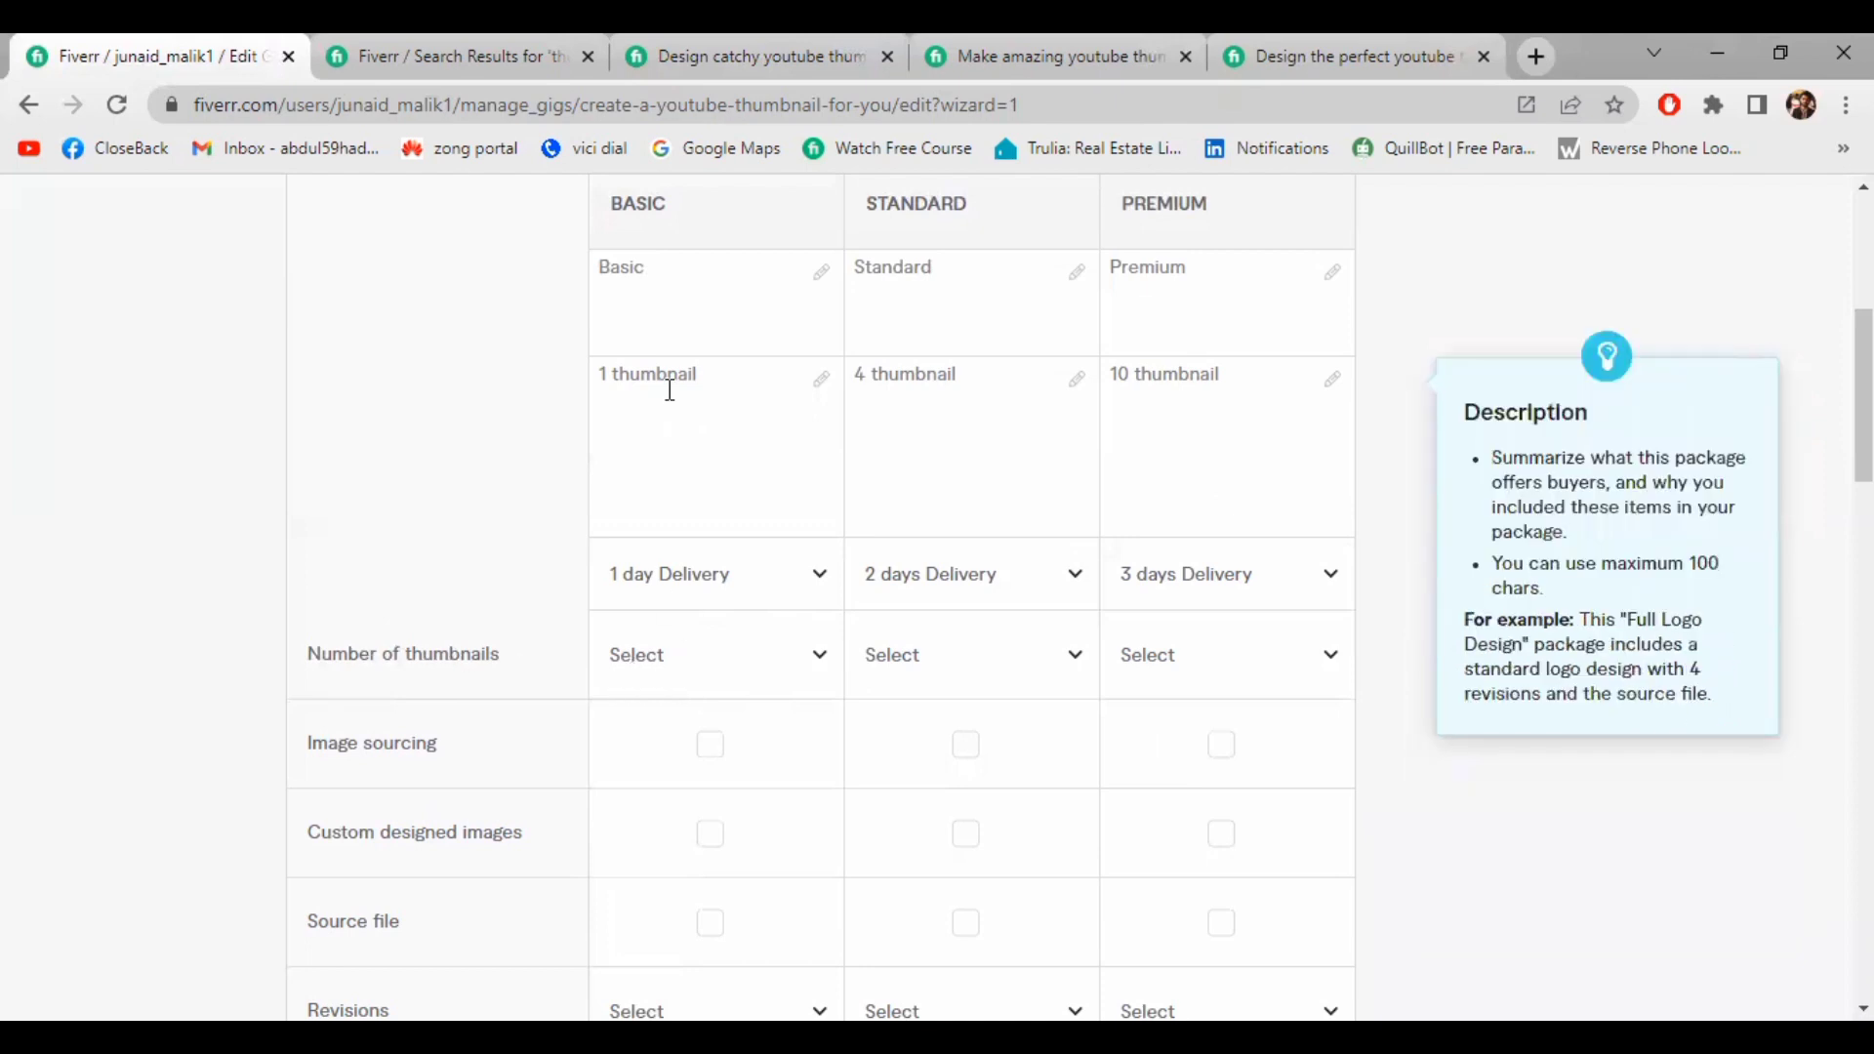
{"action": "scroll", "coordinate": [670, 401], "scroll_direction": "up", "scroll_amount": 1}
{"action": "scroll", "coordinate": [703, 648], "scroll_direction": "down", "scroll_amount": 1}
{"action": "left_click", "coordinate": [703, 664]}
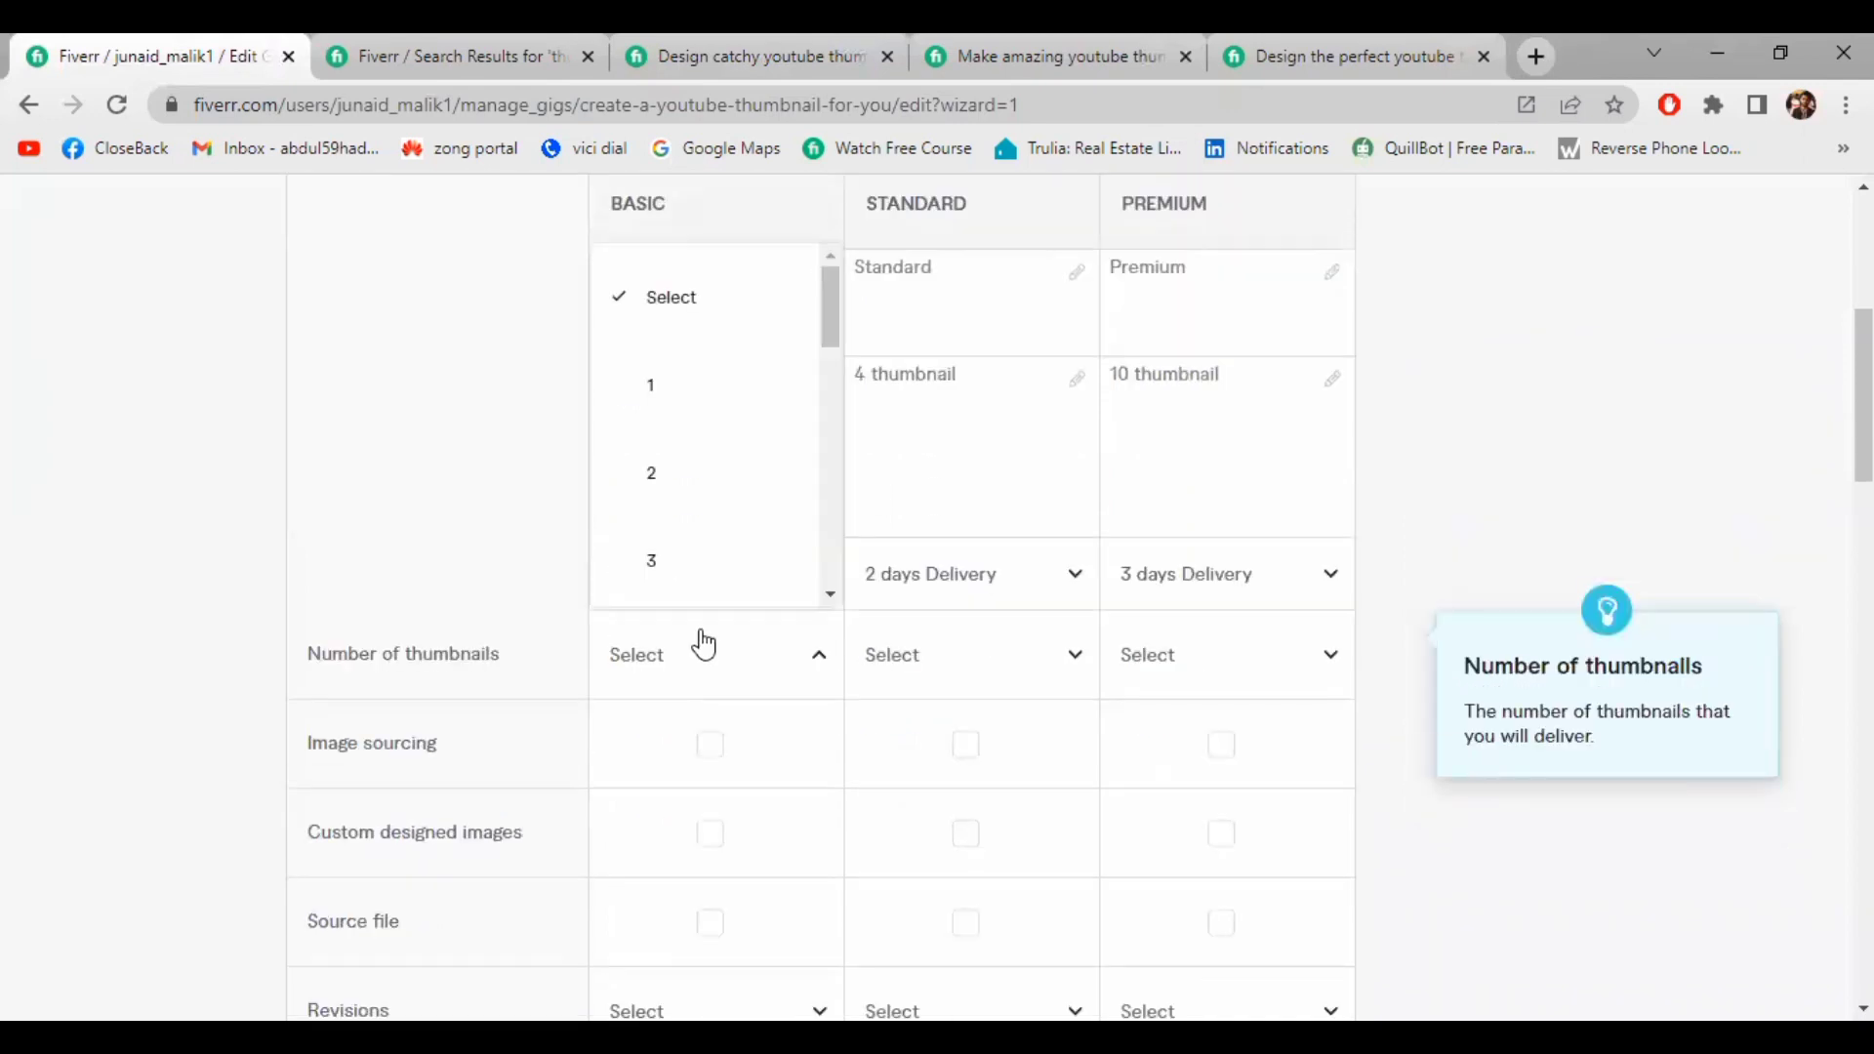
{"action": "left_click", "coordinate": [687, 387]}
{"action": "left_click", "coordinate": [946, 657]}
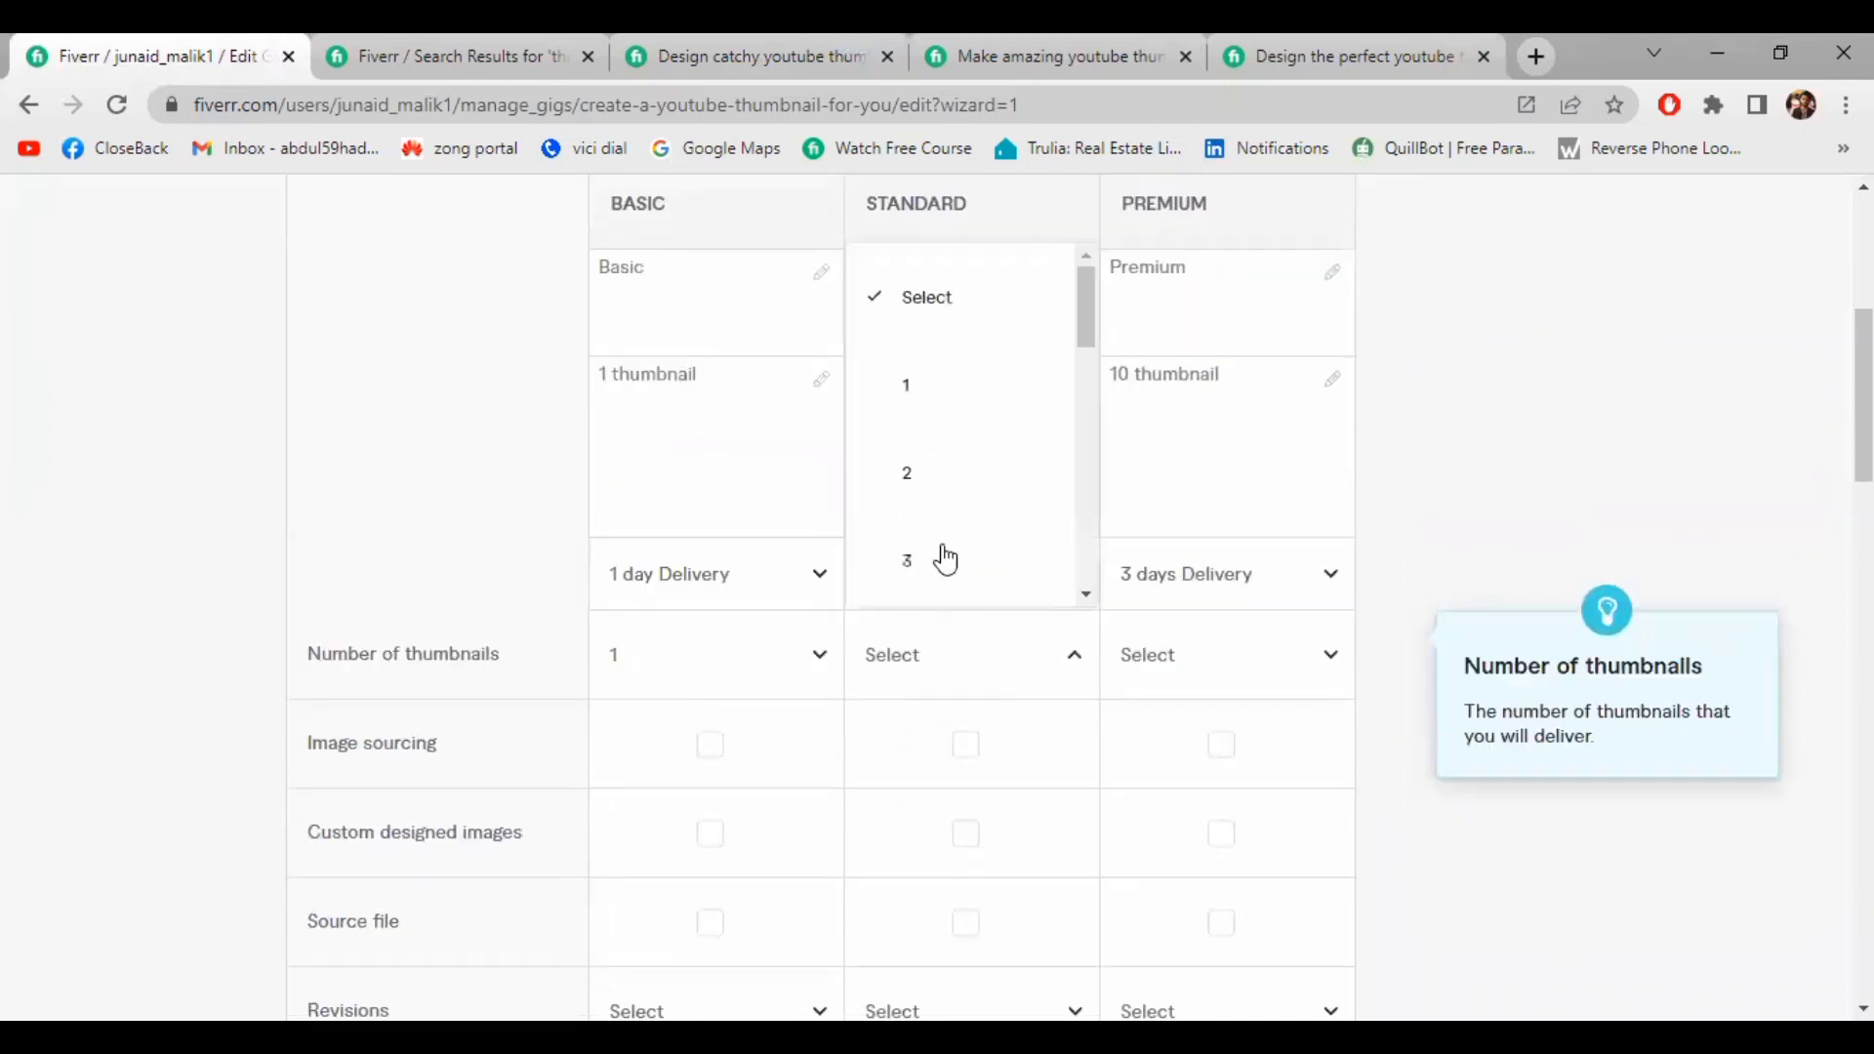
{"action": "scroll", "coordinate": [942, 515], "scroll_direction": "down", "scroll_amount": 1}
{"action": "left_click", "coordinate": [933, 512]}
{"action": "left_click", "coordinate": [1184, 659]}
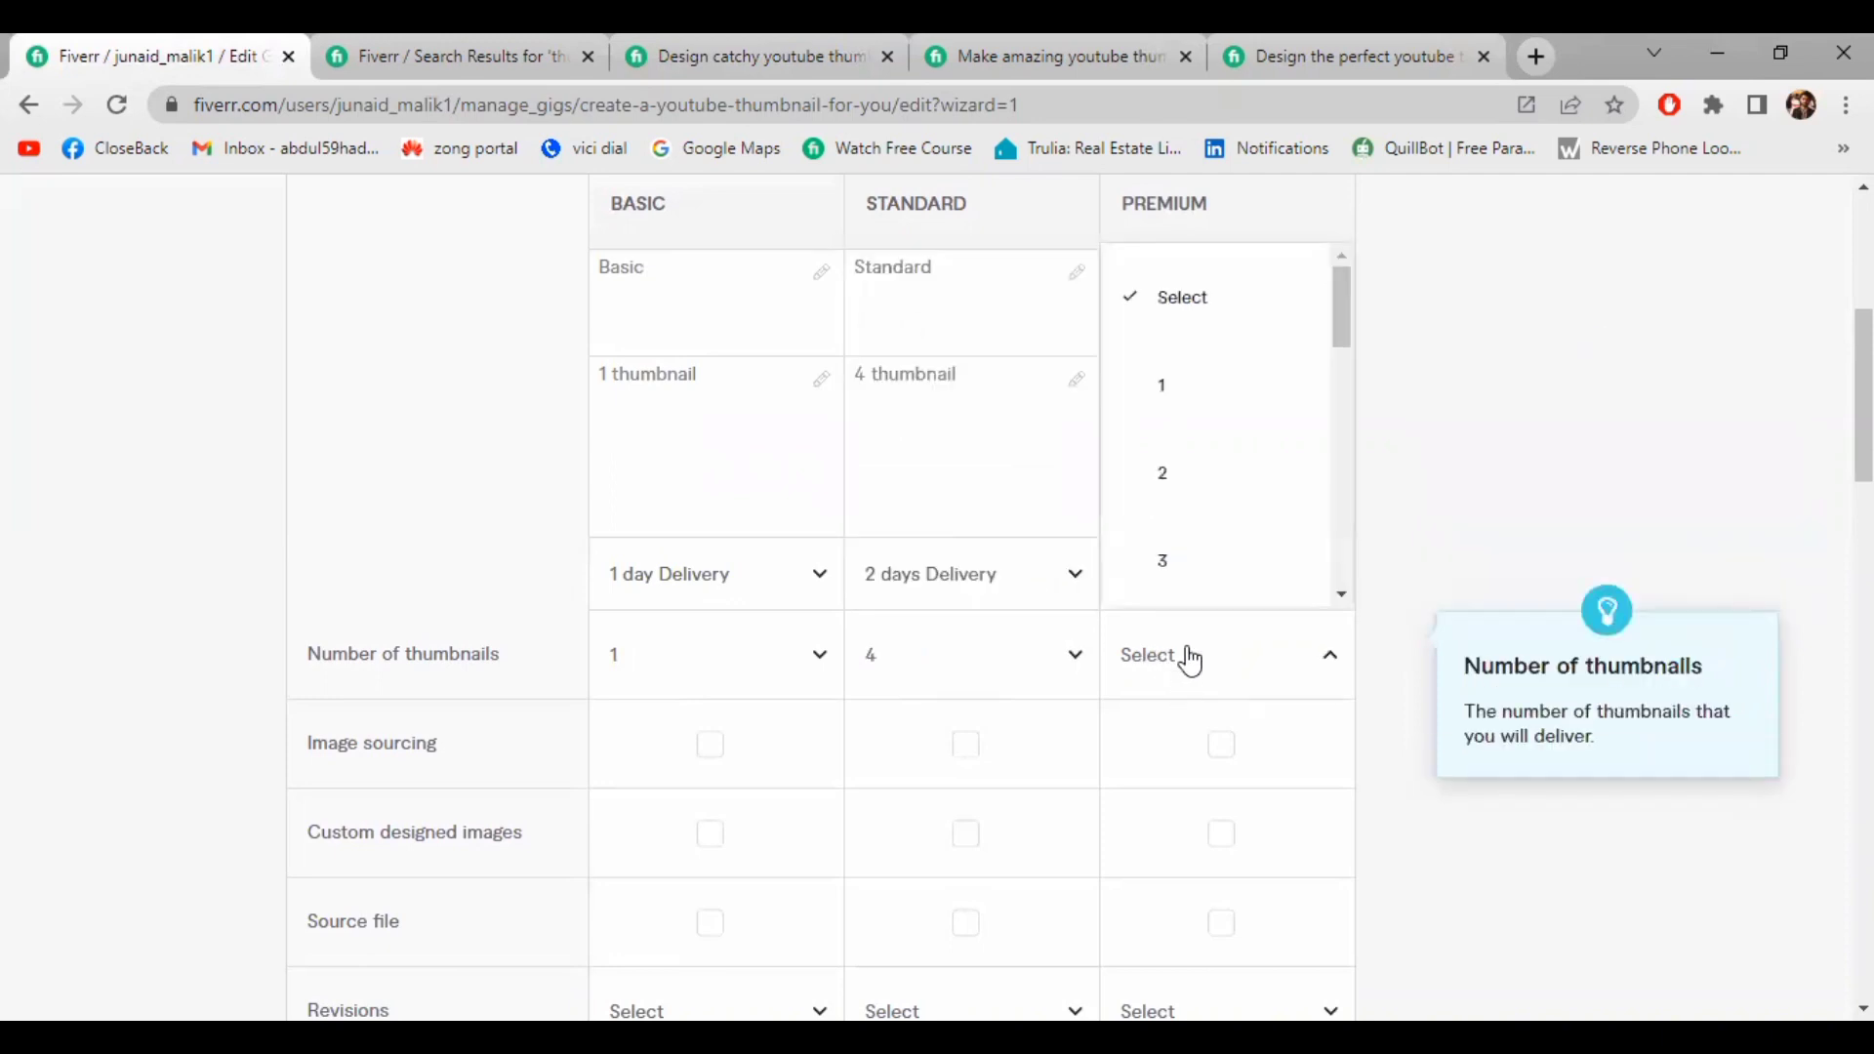
{"action": "scroll", "coordinate": [1220, 552], "scroll_direction": "down", "scroll_amount": 3}
{"action": "scroll", "coordinate": [1215, 481], "scroll_direction": "down", "scroll_amount": 3}
{"action": "scroll", "coordinate": [1185, 397], "scroll_direction": "up", "scroll_amount": 1}
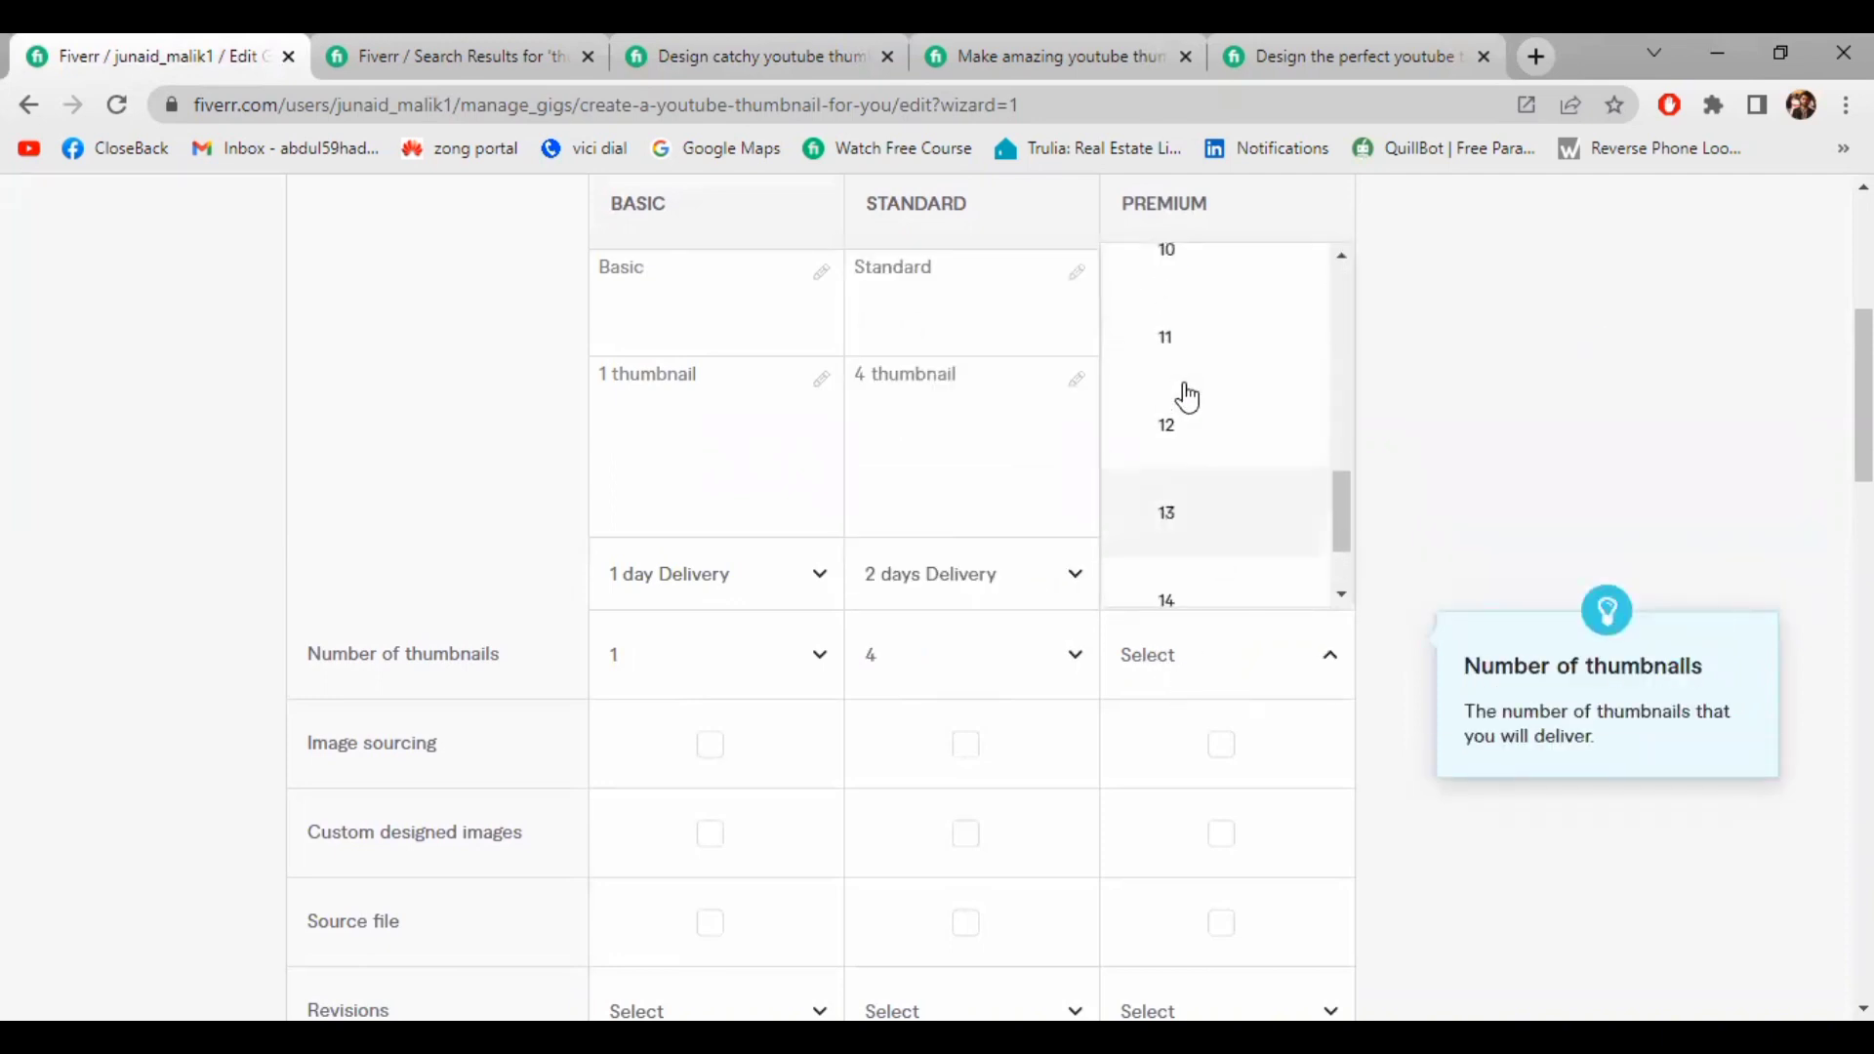
{"action": "left_click", "coordinate": [1171, 273]}
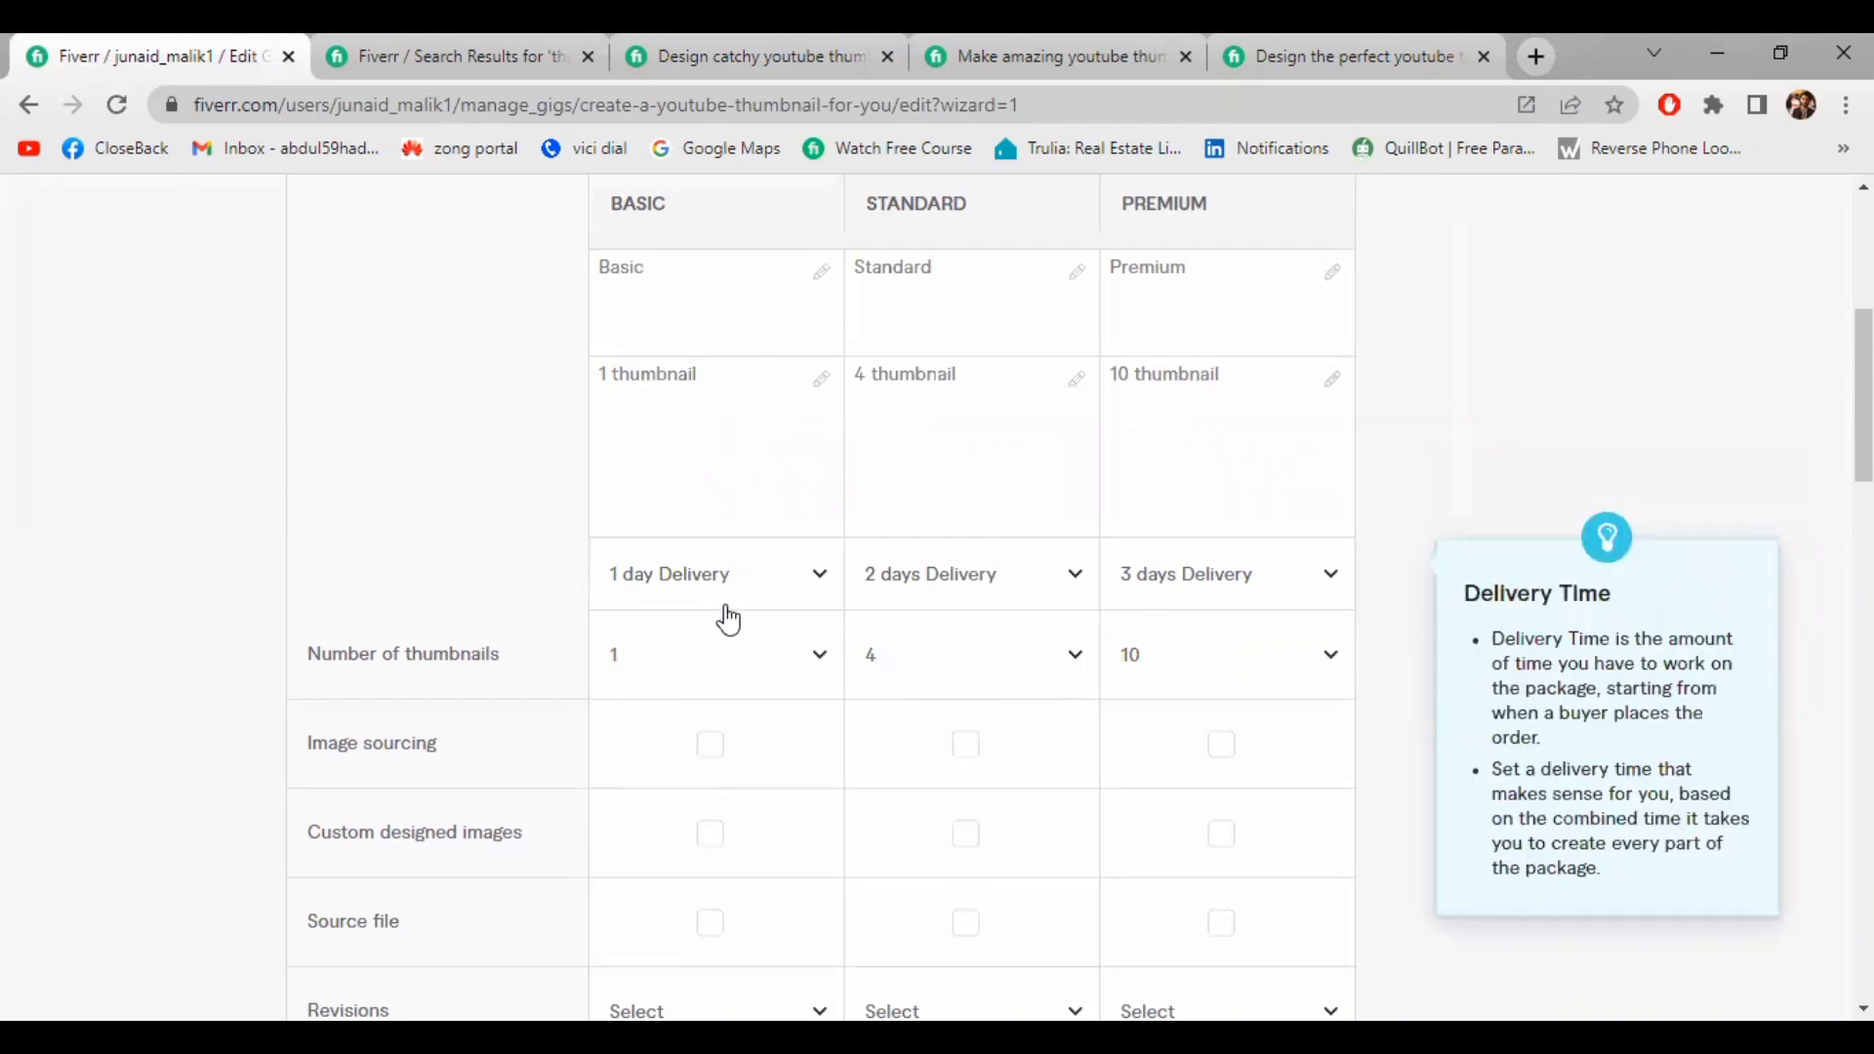
Include image sourcing in the Standard and Premium packages and custom designed images in all three packages
{"action": "left_click", "coordinate": [958, 759]}
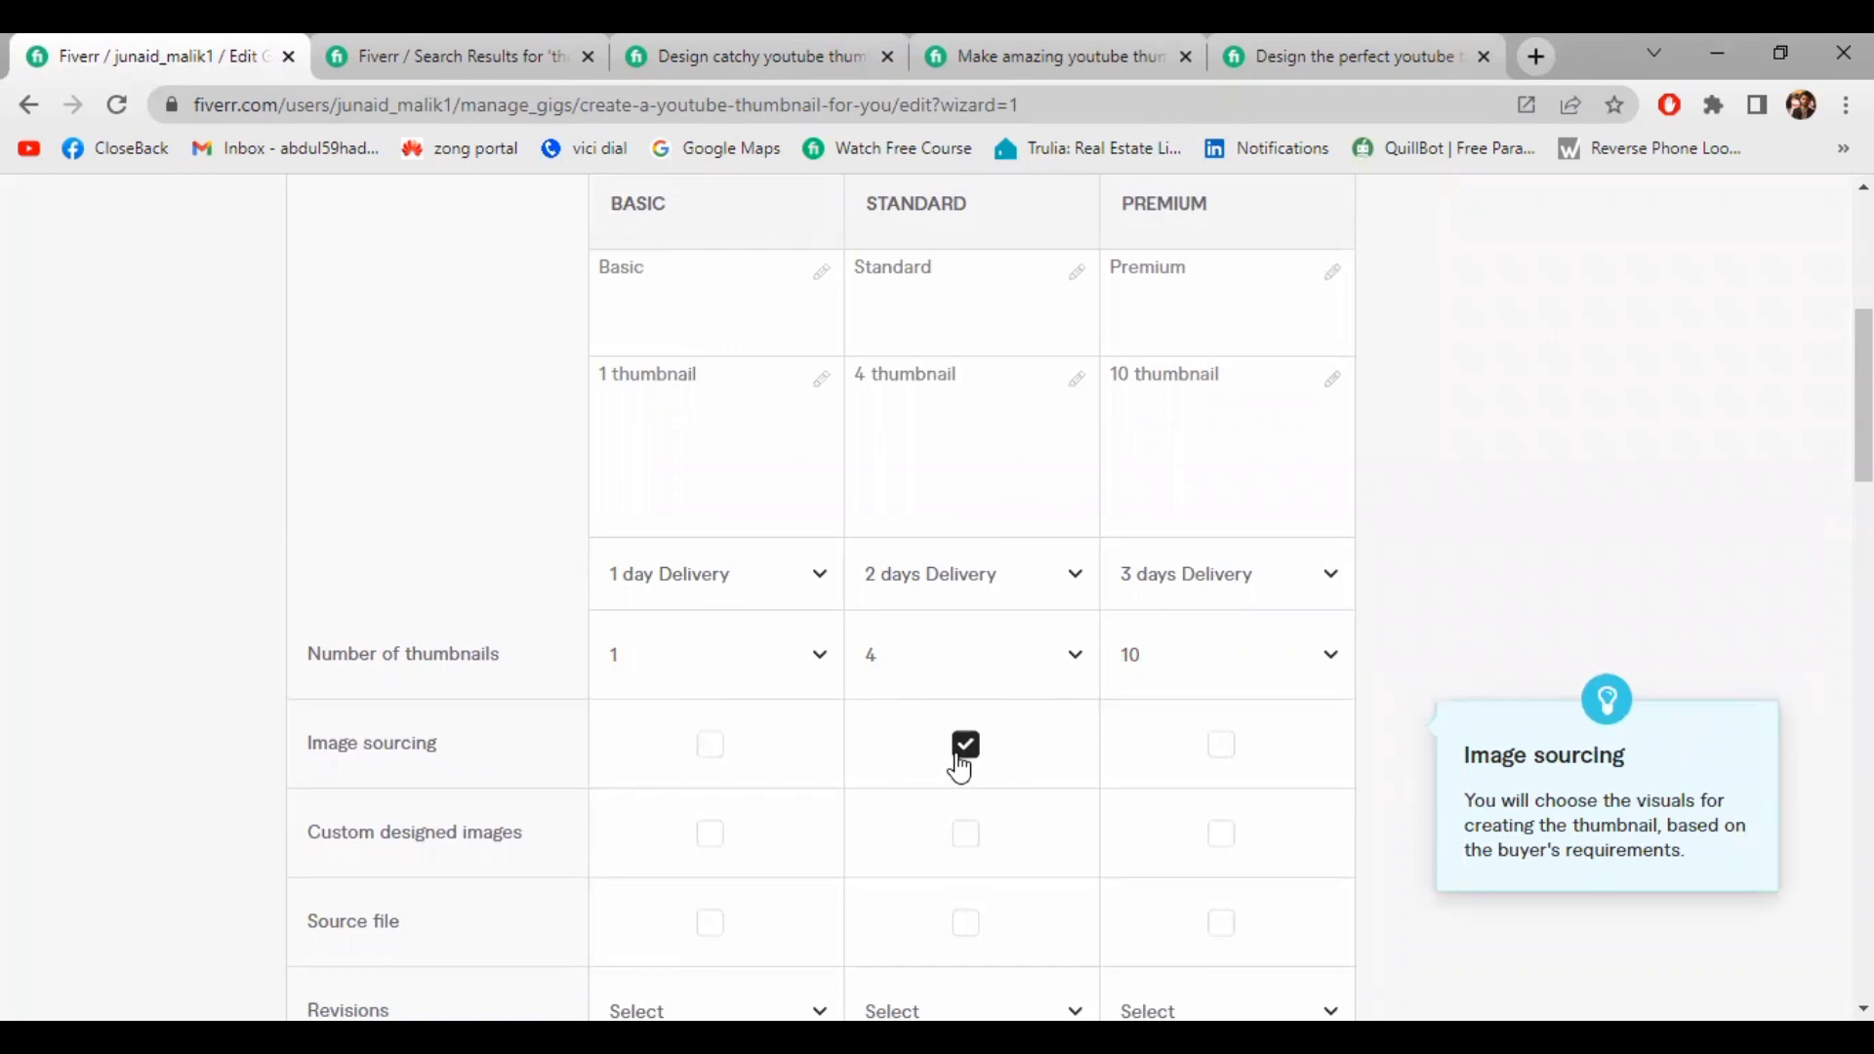
{"action": "left_click", "coordinate": [1220, 753]}
{"action": "scroll", "coordinate": [853, 807], "scroll_direction": "down", "scroll_amount": 1}
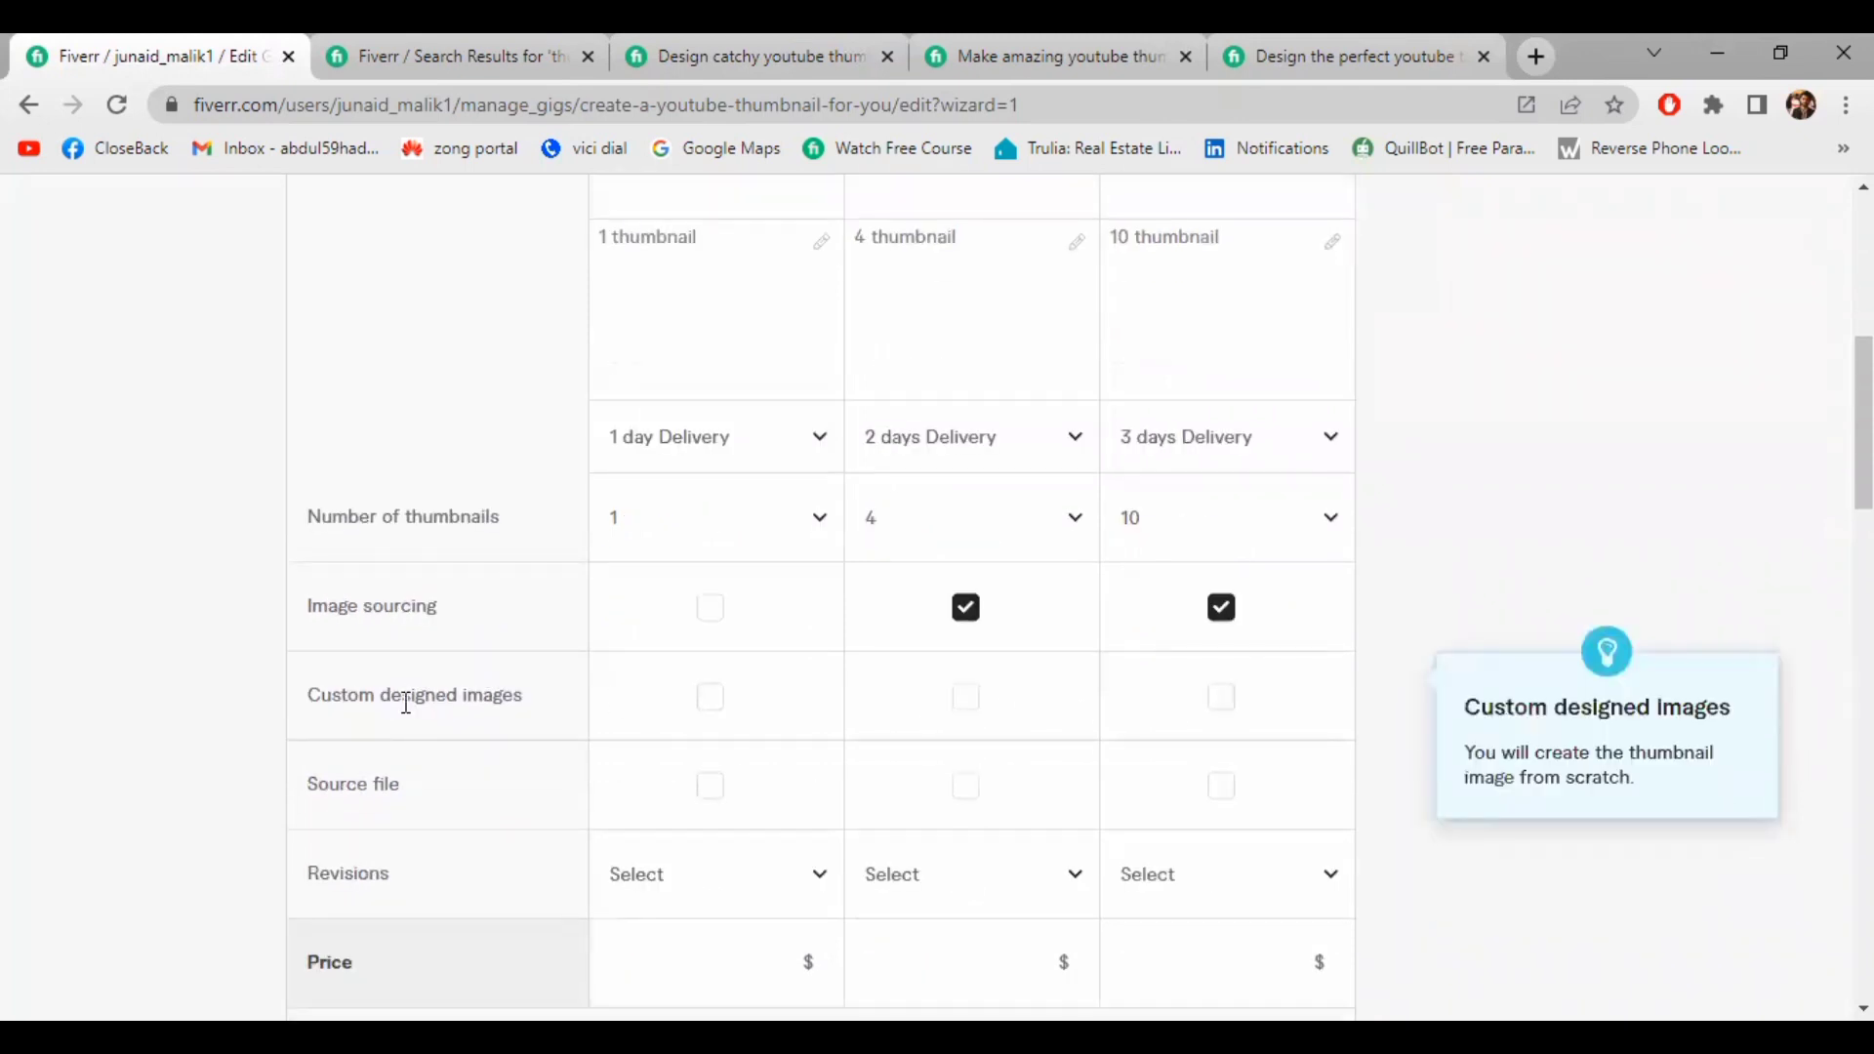
{"action": "left_click", "coordinate": [710, 697]}
{"action": "left_click", "coordinate": [966, 697]}
{"action": "left_click", "coordinate": [1221, 697]}
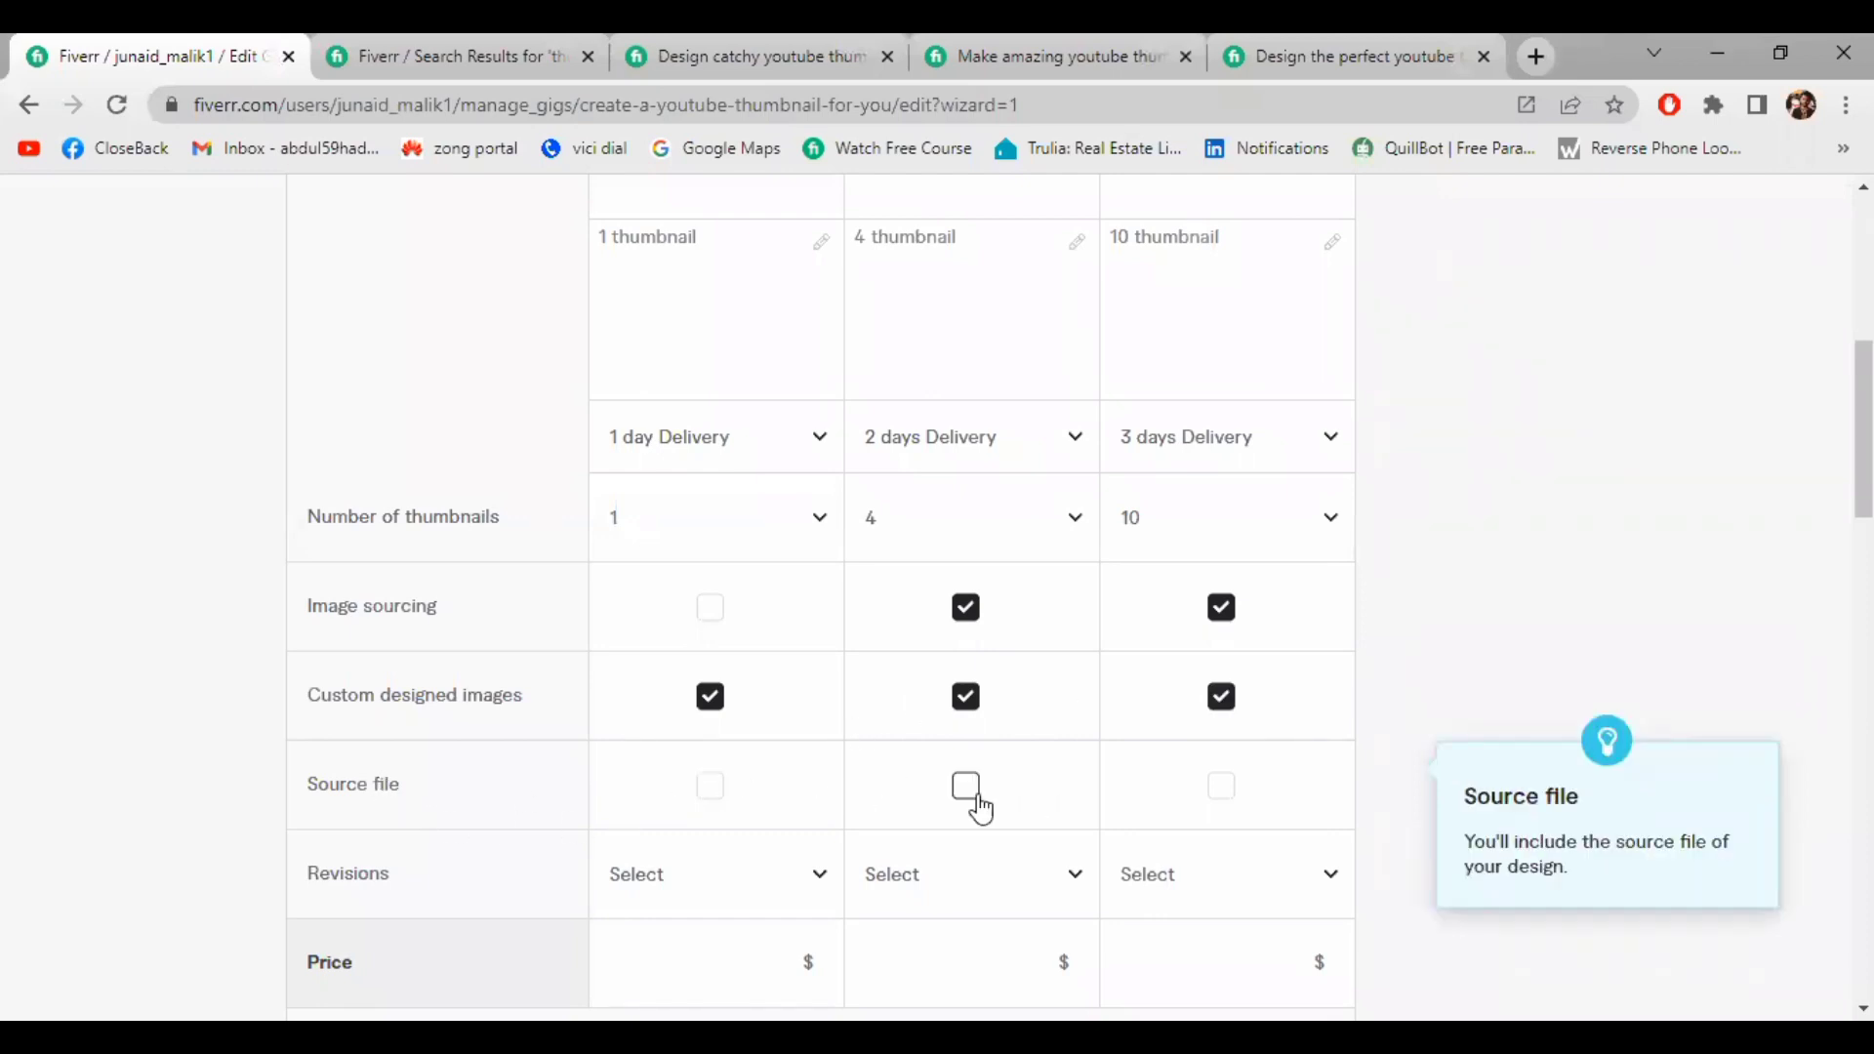
Include the source file in the Standard and Premium packages, and set revisions to unlimited for all three packages
{"action": "left_click", "coordinate": [1221, 786]}
{"action": "left_click", "coordinate": [965, 787]}
{"action": "scroll", "coordinate": [776, 827], "scroll_direction": "down", "scroll_amount": 1}
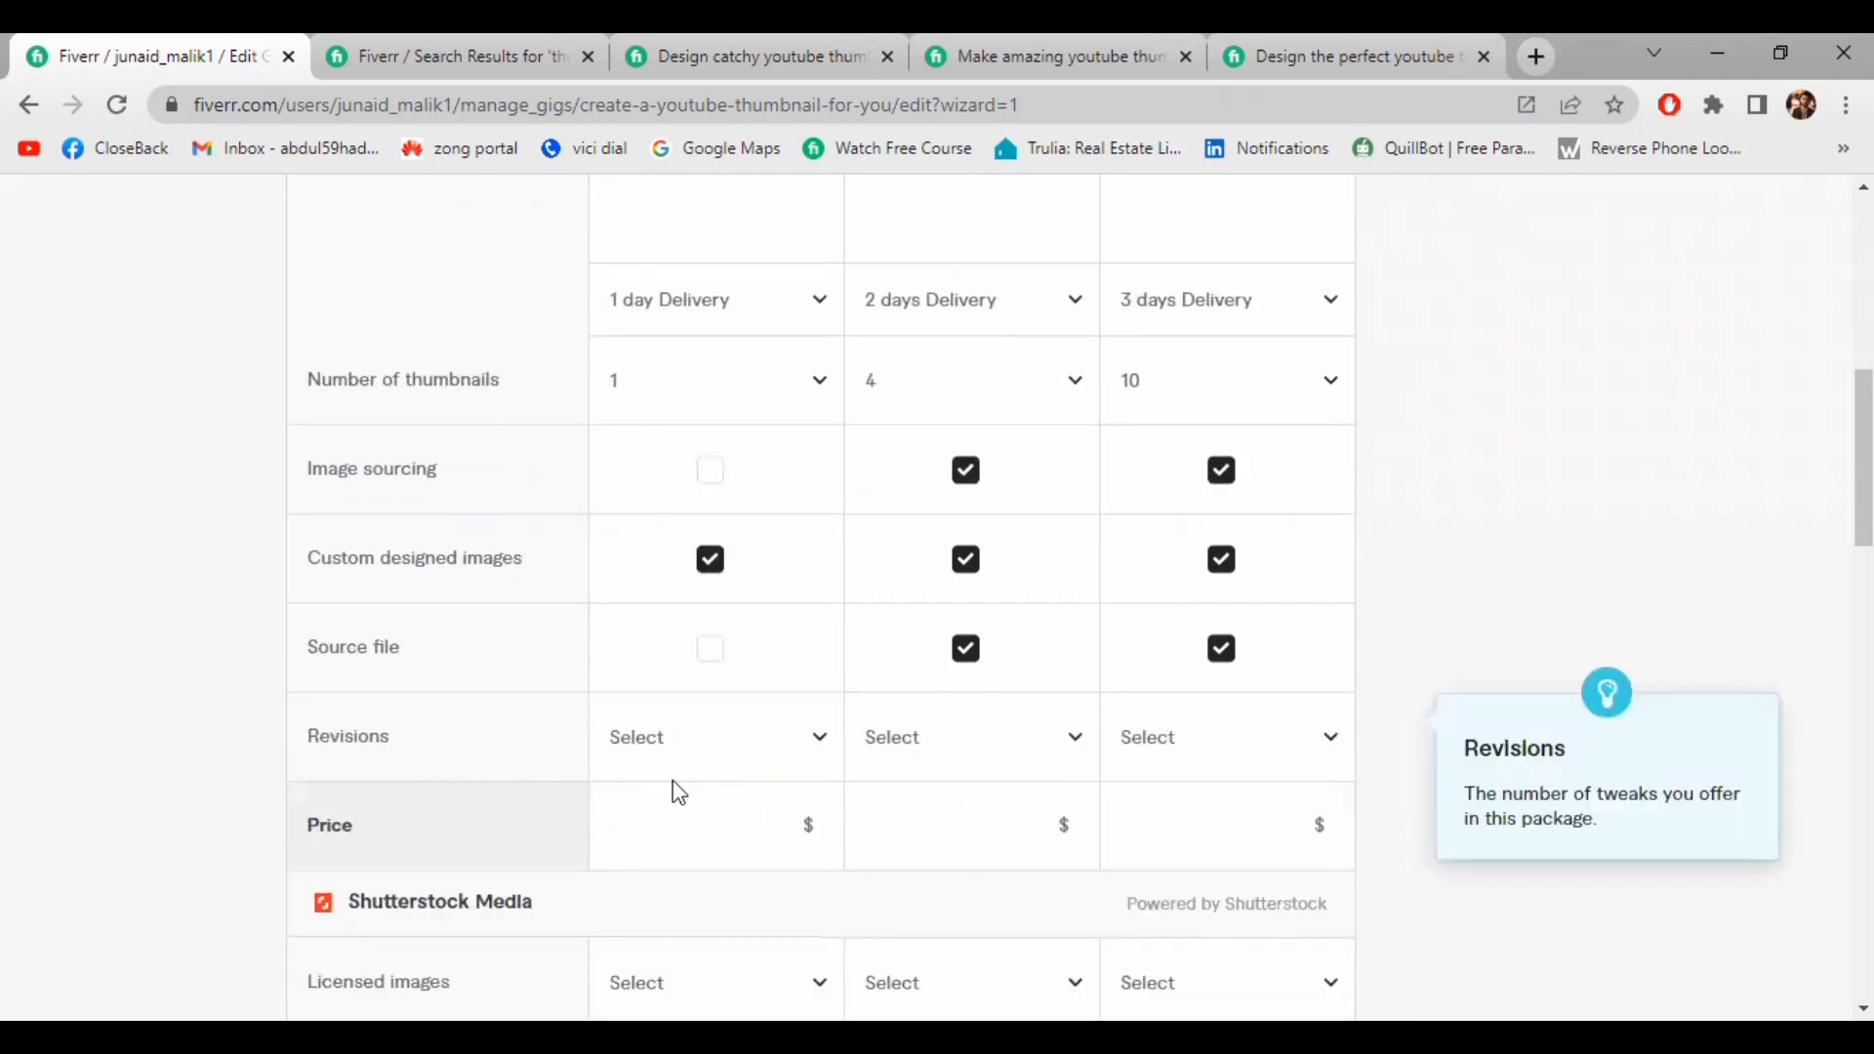
{"action": "left_click", "coordinate": [759, 751]}
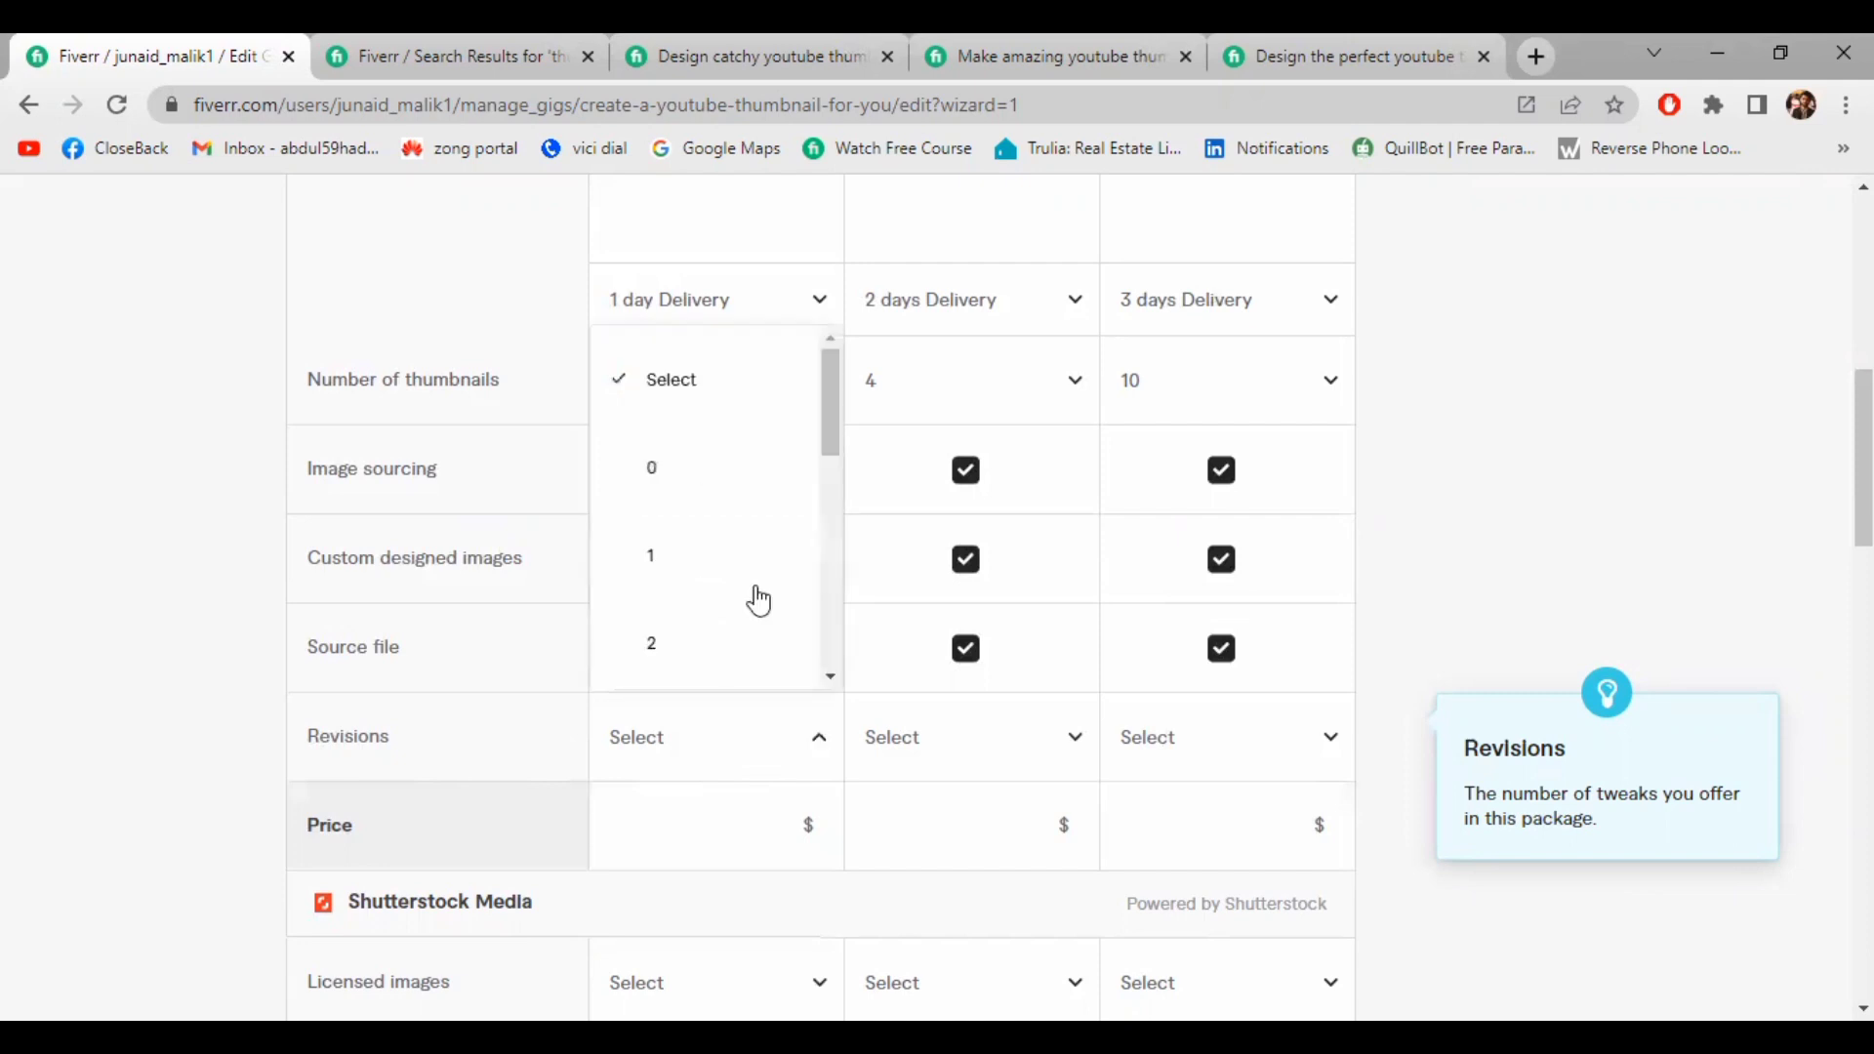
{"action": "scroll", "coordinate": [831, 425], "scroll_direction": "down", "scroll_amount": 1}
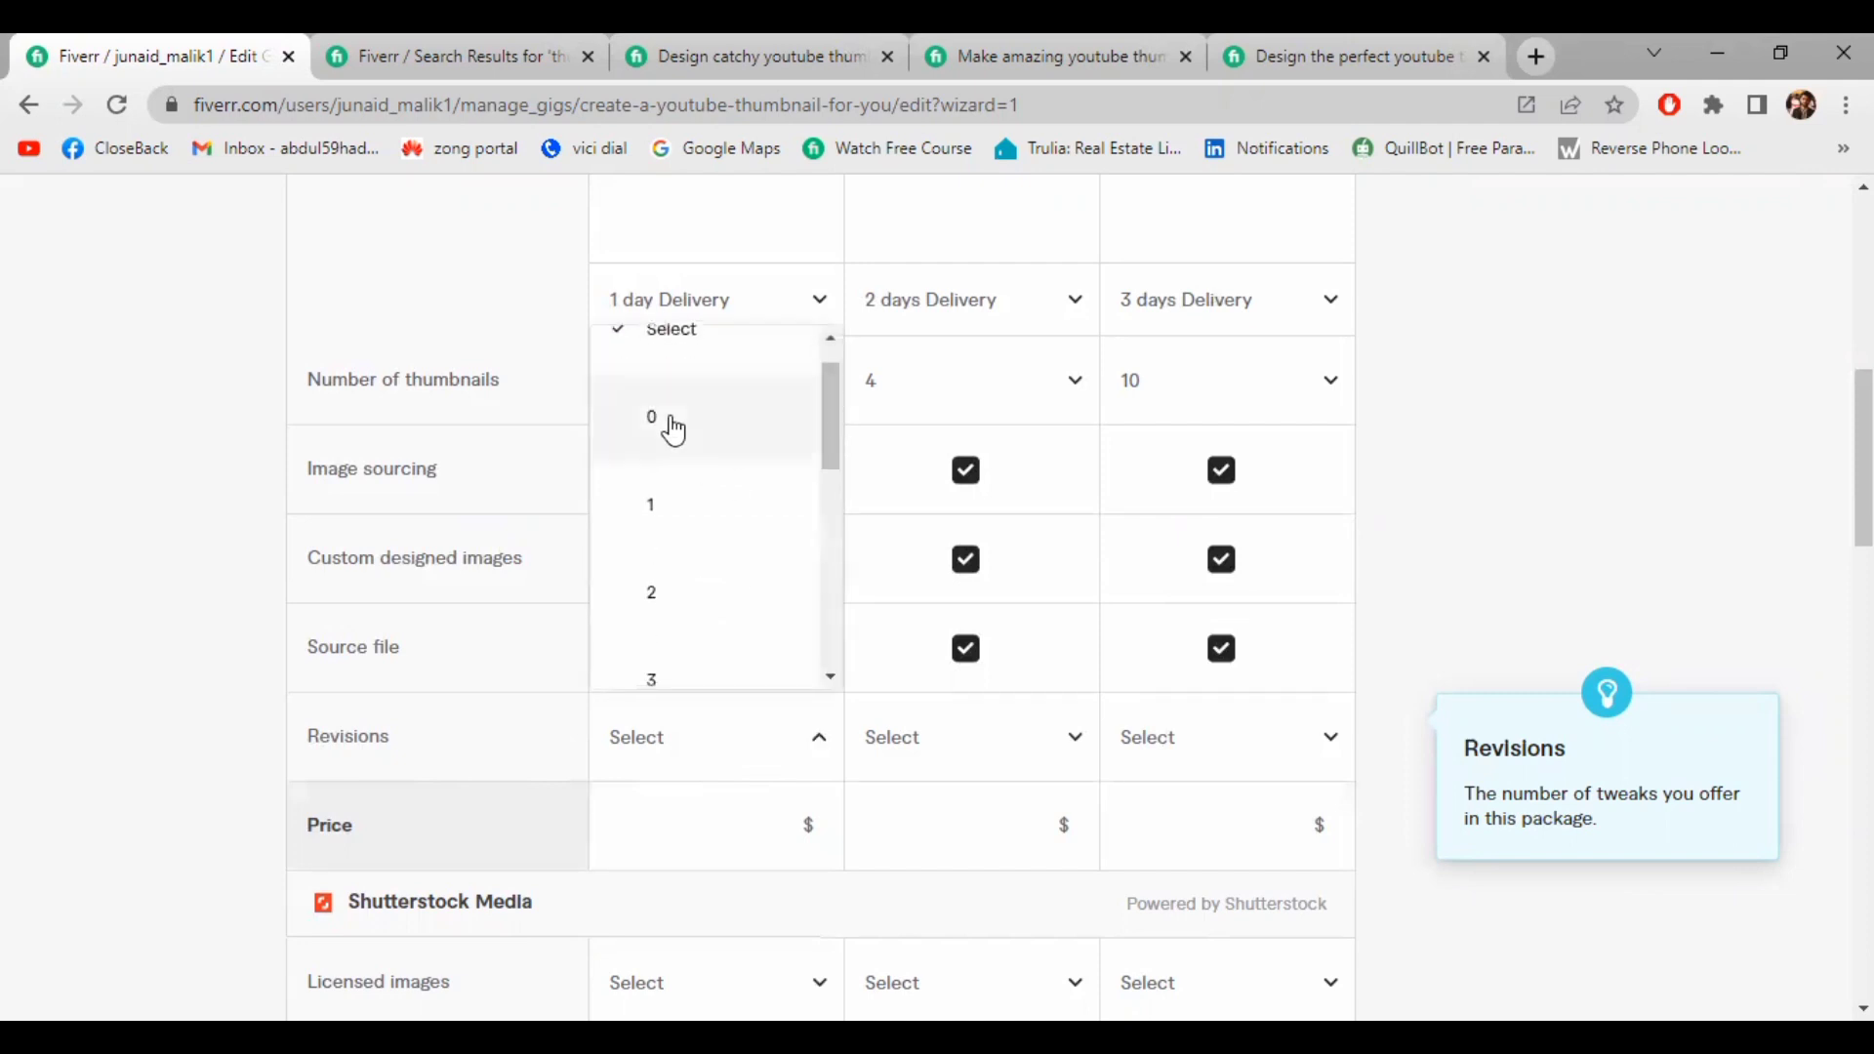
{"action": "left_click_drag", "start_coordinate": [835, 426], "coordinate": [828, 674]}
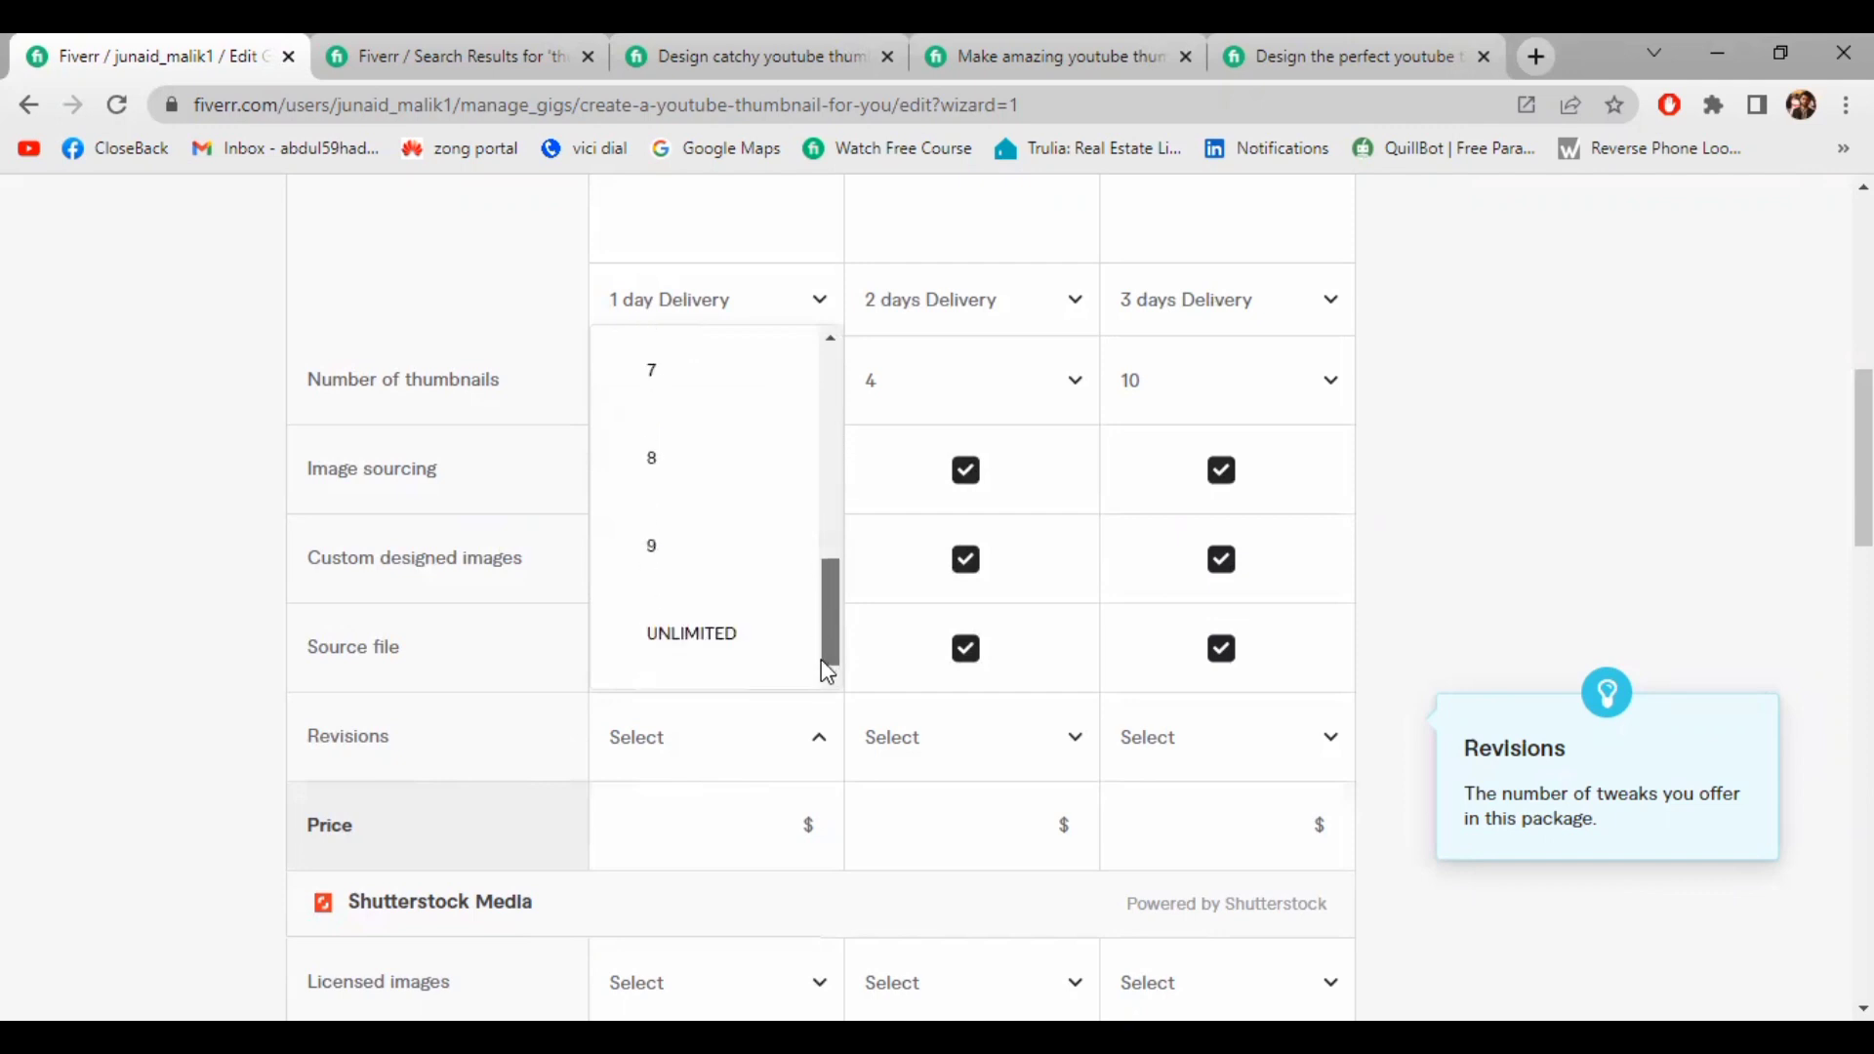
{"action": "left_click", "coordinate": [703, 674]}
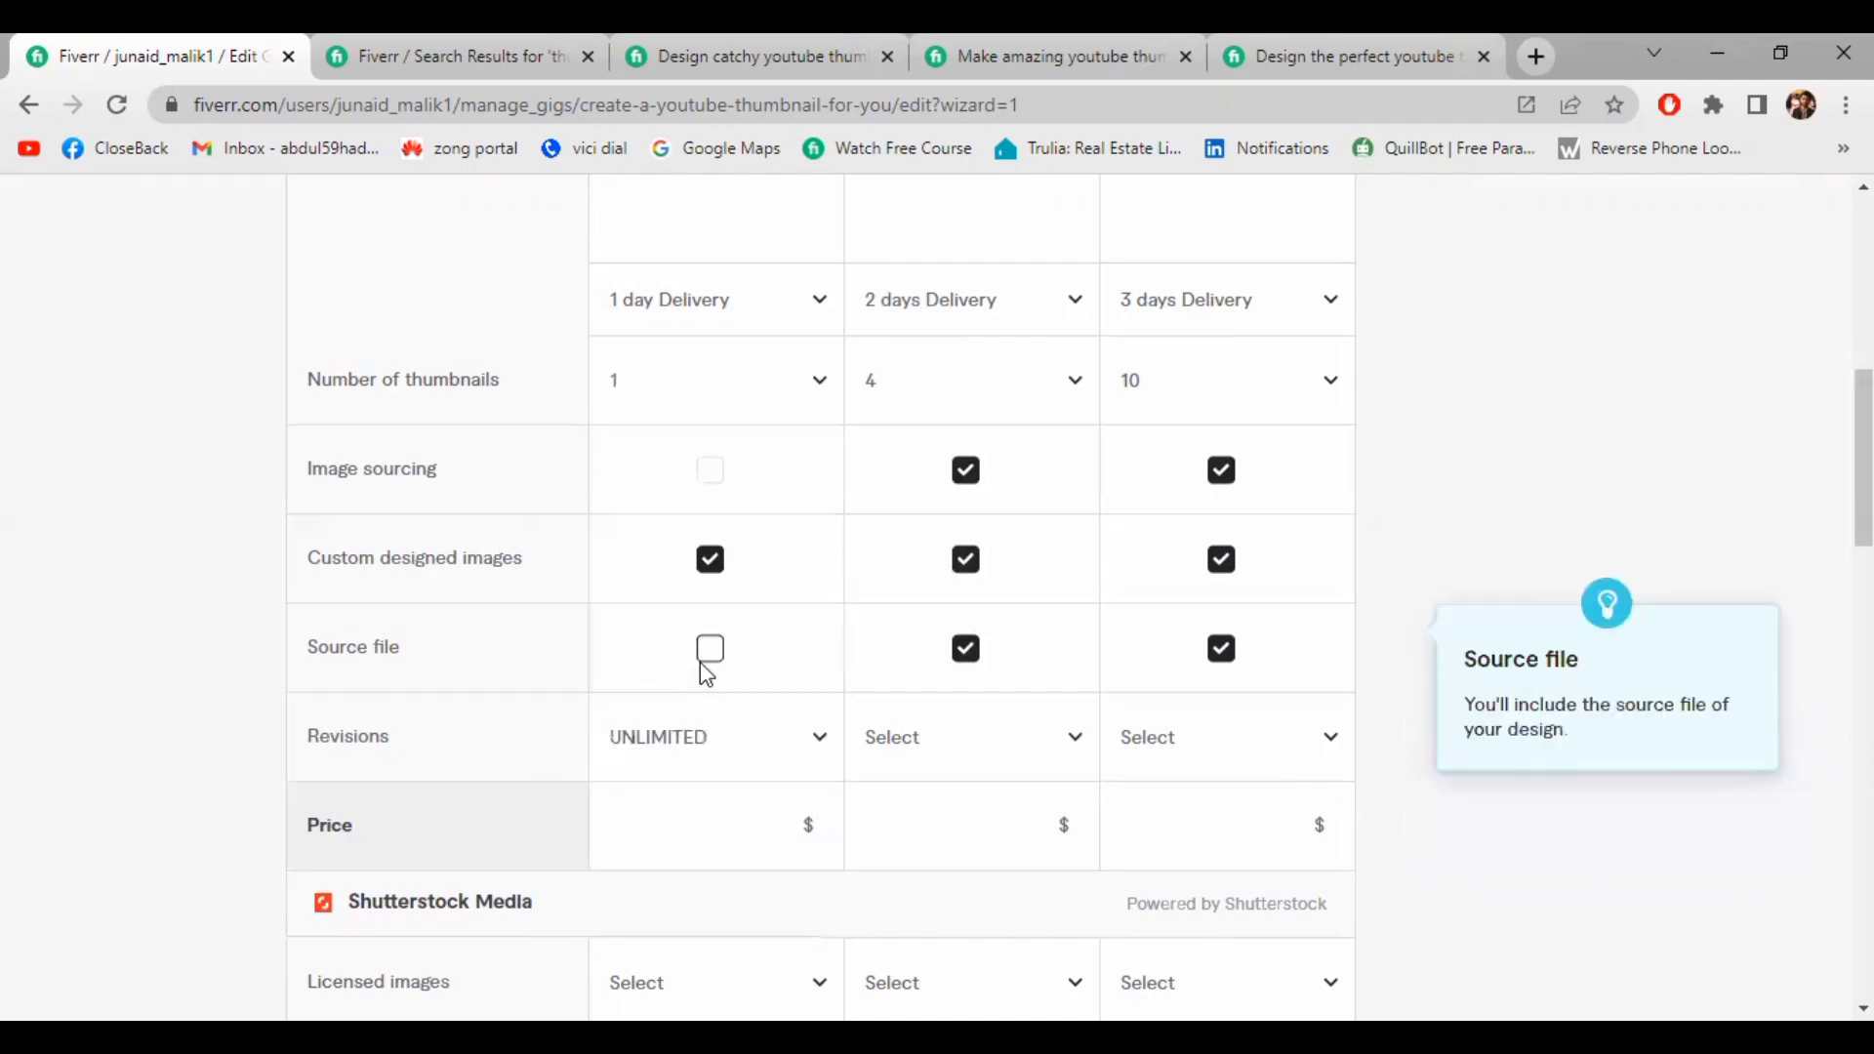
{"action": "left_click", "coordinate": [1011, 754]}
{"action": "scroll", "coordinate": [1033, 627], "scroll_direction": "down", "scroll_amount": 5}
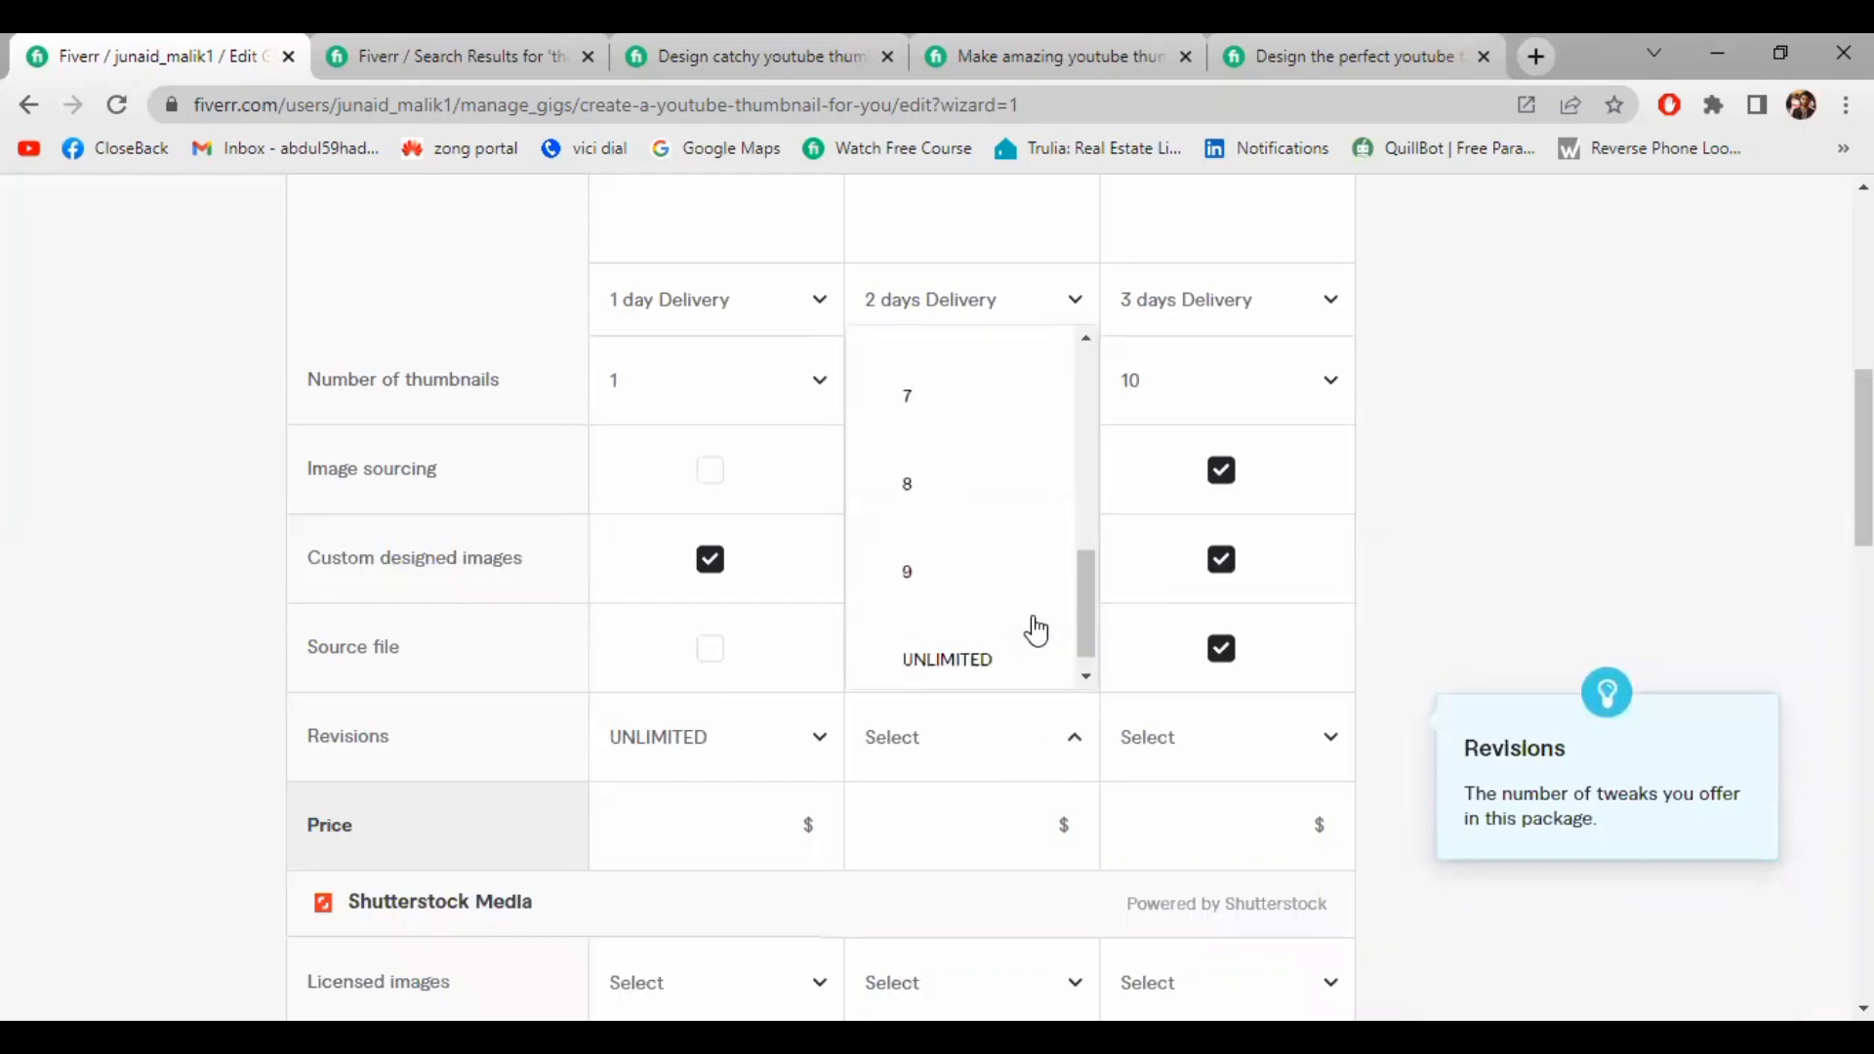
{"action": "left_click", "coordinate": [984, 669]}
{"action": "left_click", "coordinate": [1163, 753]}
{"action": "scroll", "coordinate": [1177, 657], "scroll_direction": "down", "scroll_amount": 5}
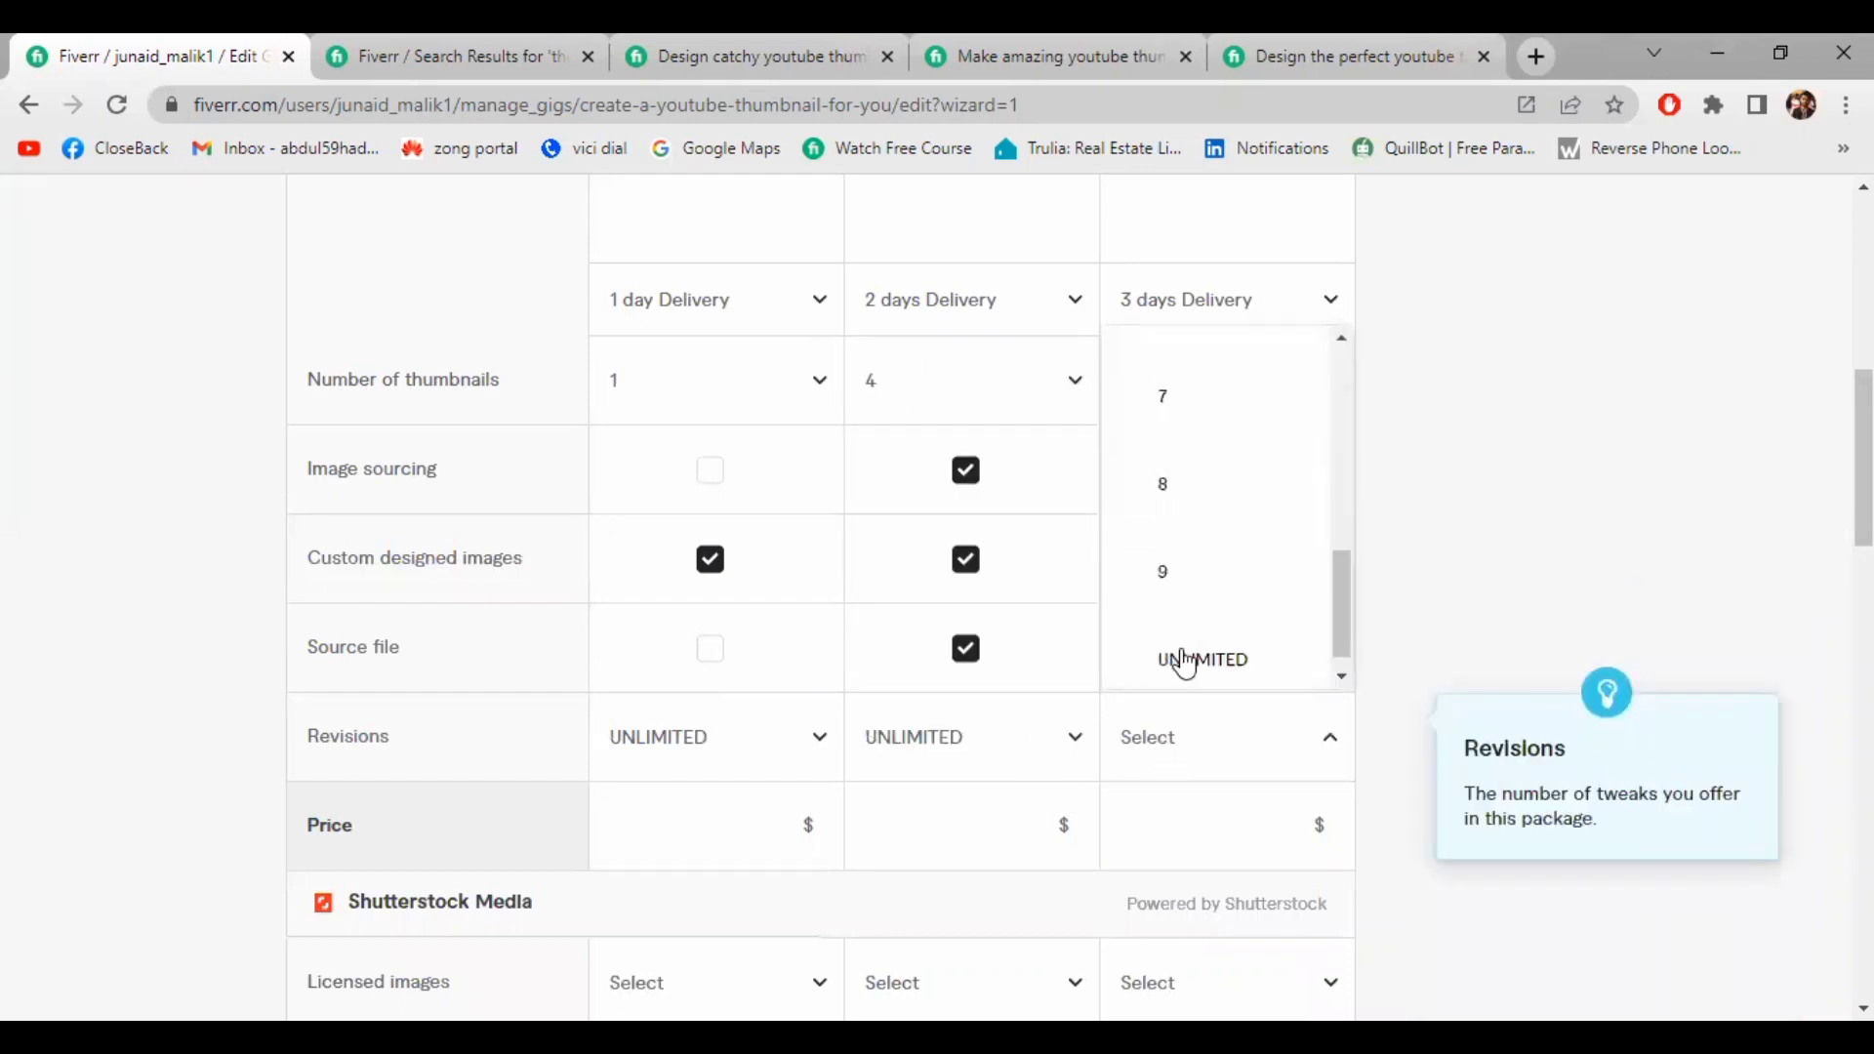
{"action": "left_click", "coordinate": [1185, 659]}
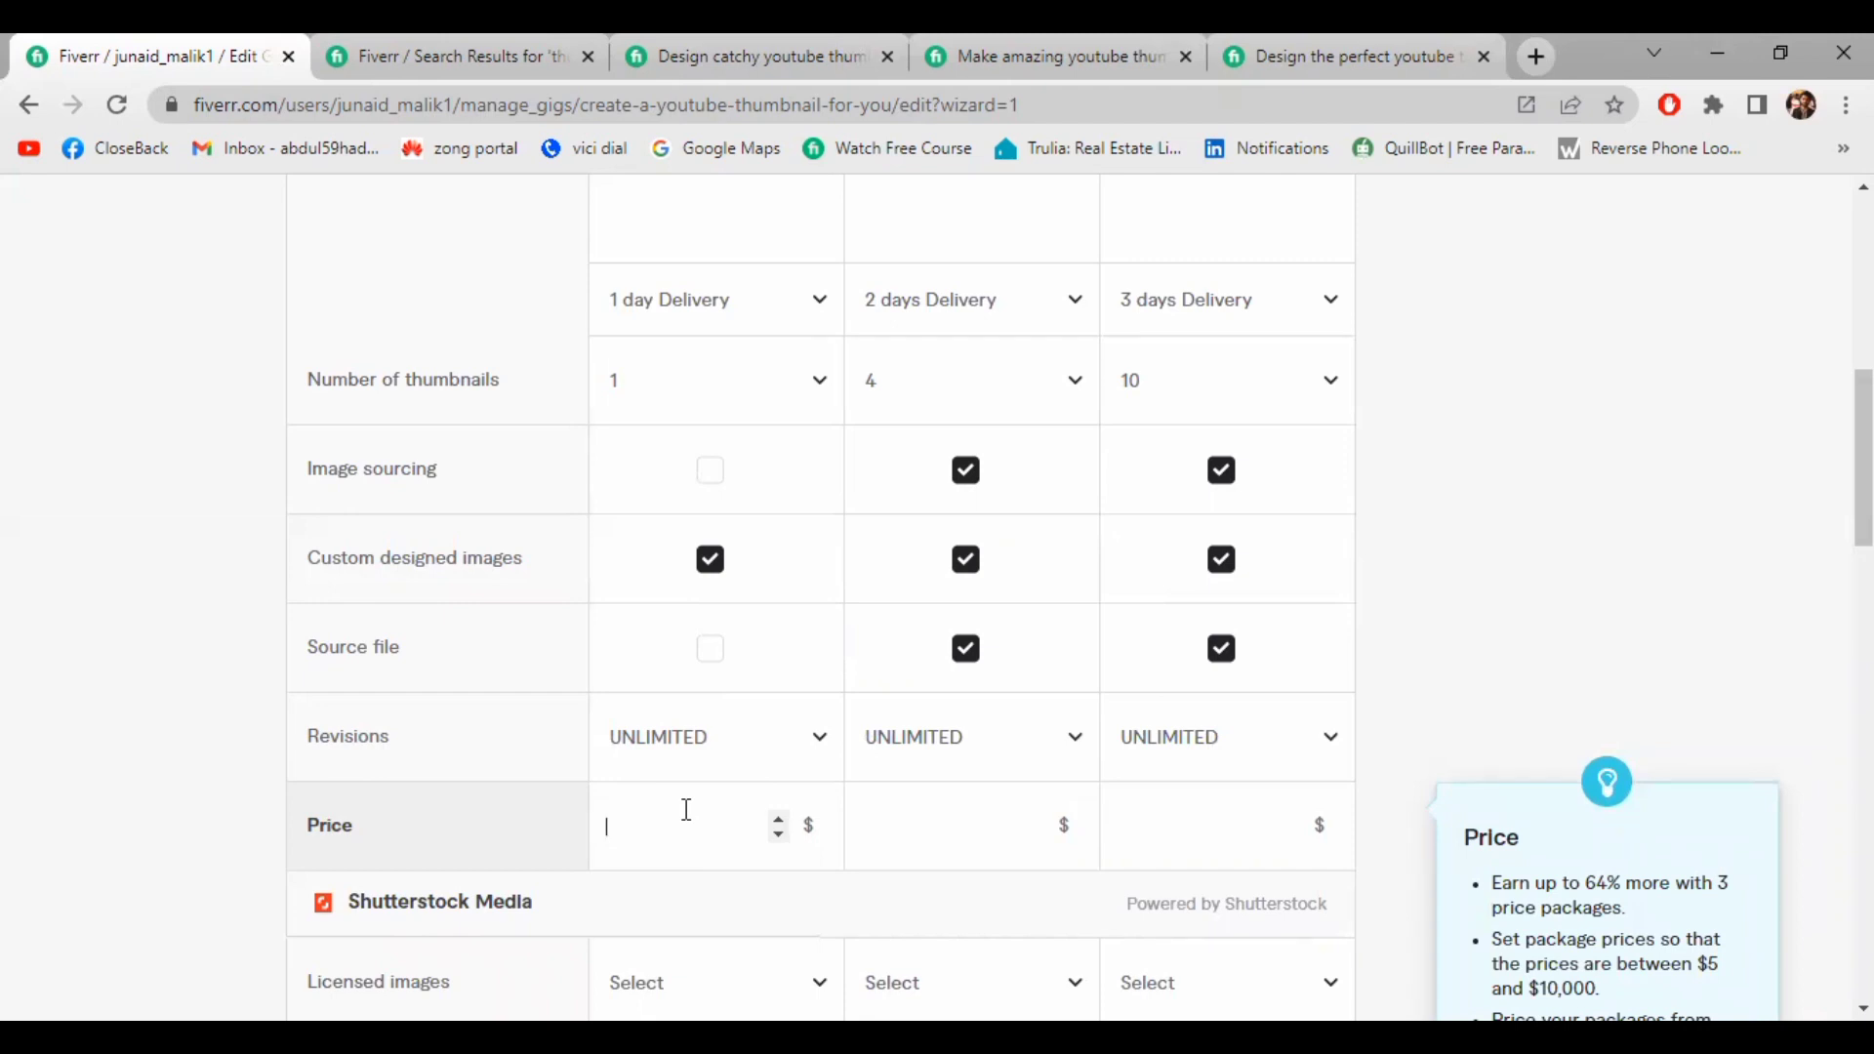
Set the package prices to $5 for Basic, $10 for Standard and $20 for Premium
{"action": "type", "text": "5"}
{"action": "left_click", "coordinate": [947, 818]}
{"action": "type", "text": "10"}
{"action": "left_click", "coordinate": [1167, 846]}
{"action": "type", "text": "25"}
{"action": "key", "text": "BackSpace"}
{"action": "type", "text": "0"}
{"action": "scroll", "coordinate": [423, 616], "scroll_direction": "down", "scroll_amount": 4}
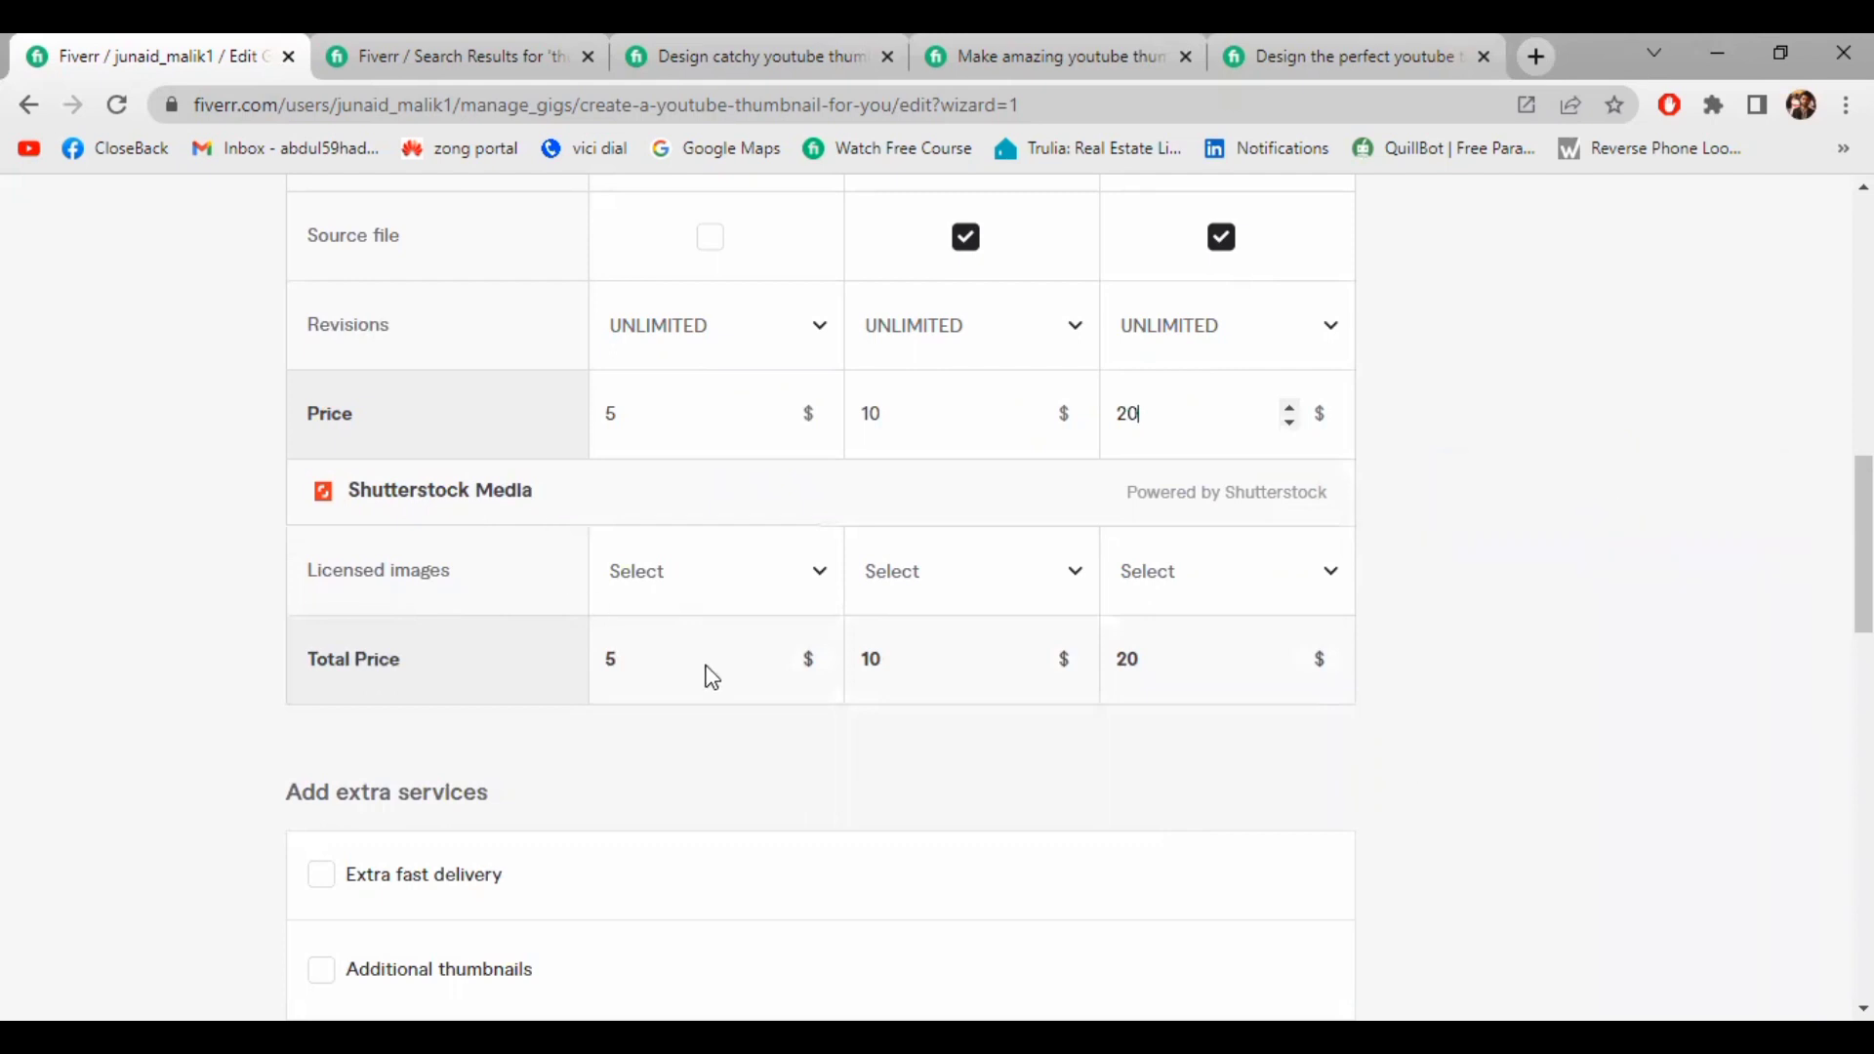
{"action": "left_click", "coordinate": [730, 597]}
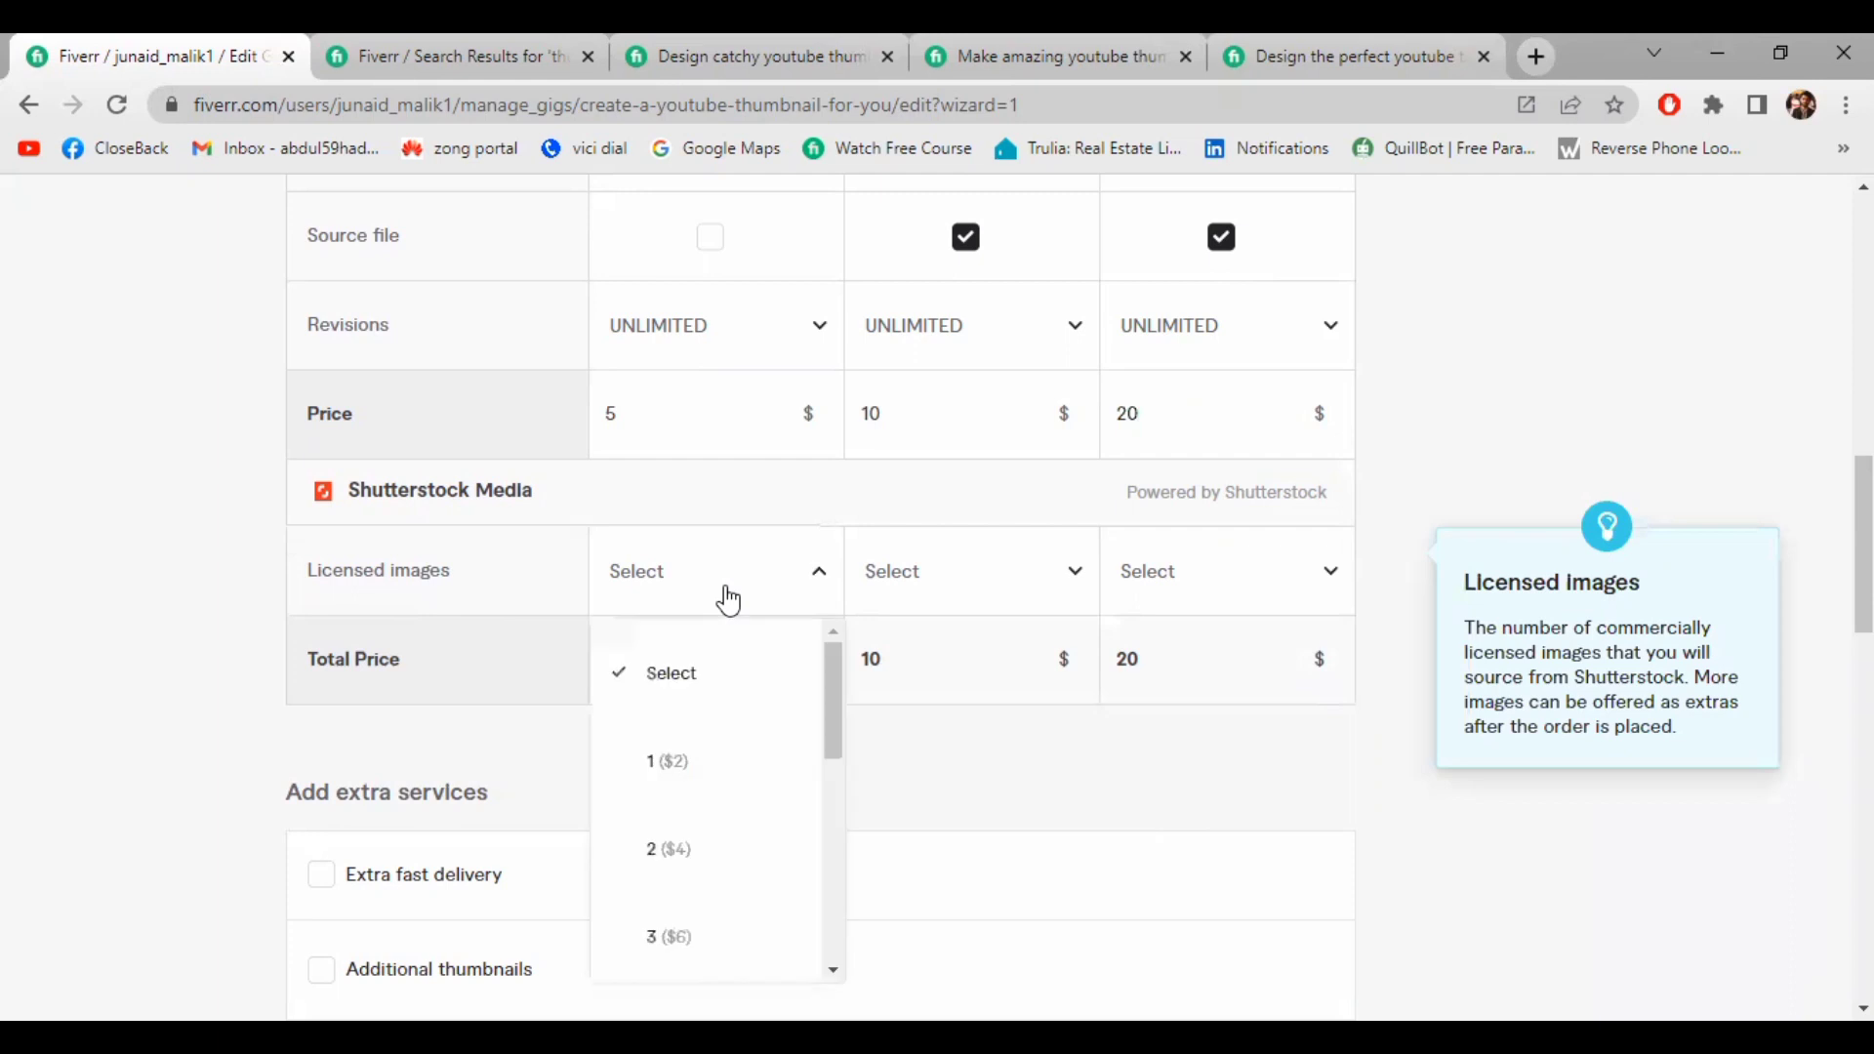
{"action": "left_click", "coordinate": [729, 597]}
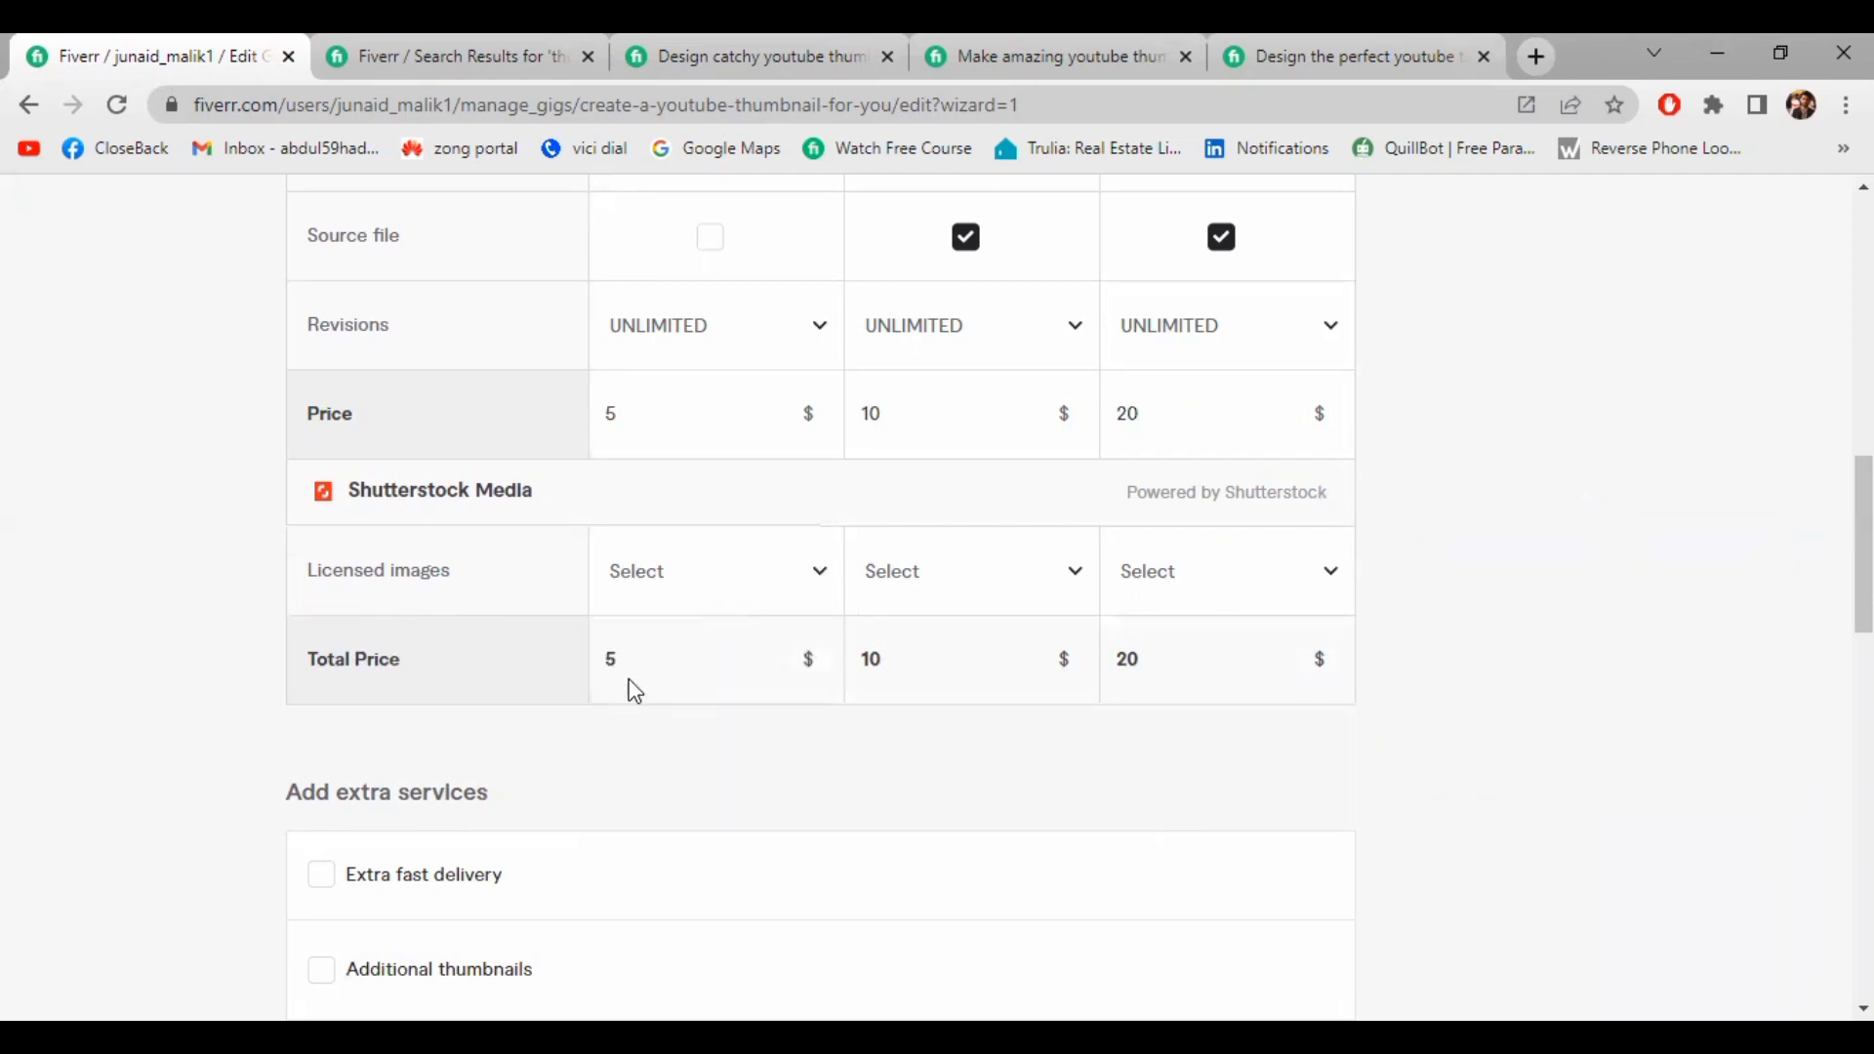
Offer extra fast delivery for the Premium package in 1 day for an extra $10
{"action": "scroll", "coordinate": [719, 820], "scroll_direction": "down", "scroll_amount": 4}
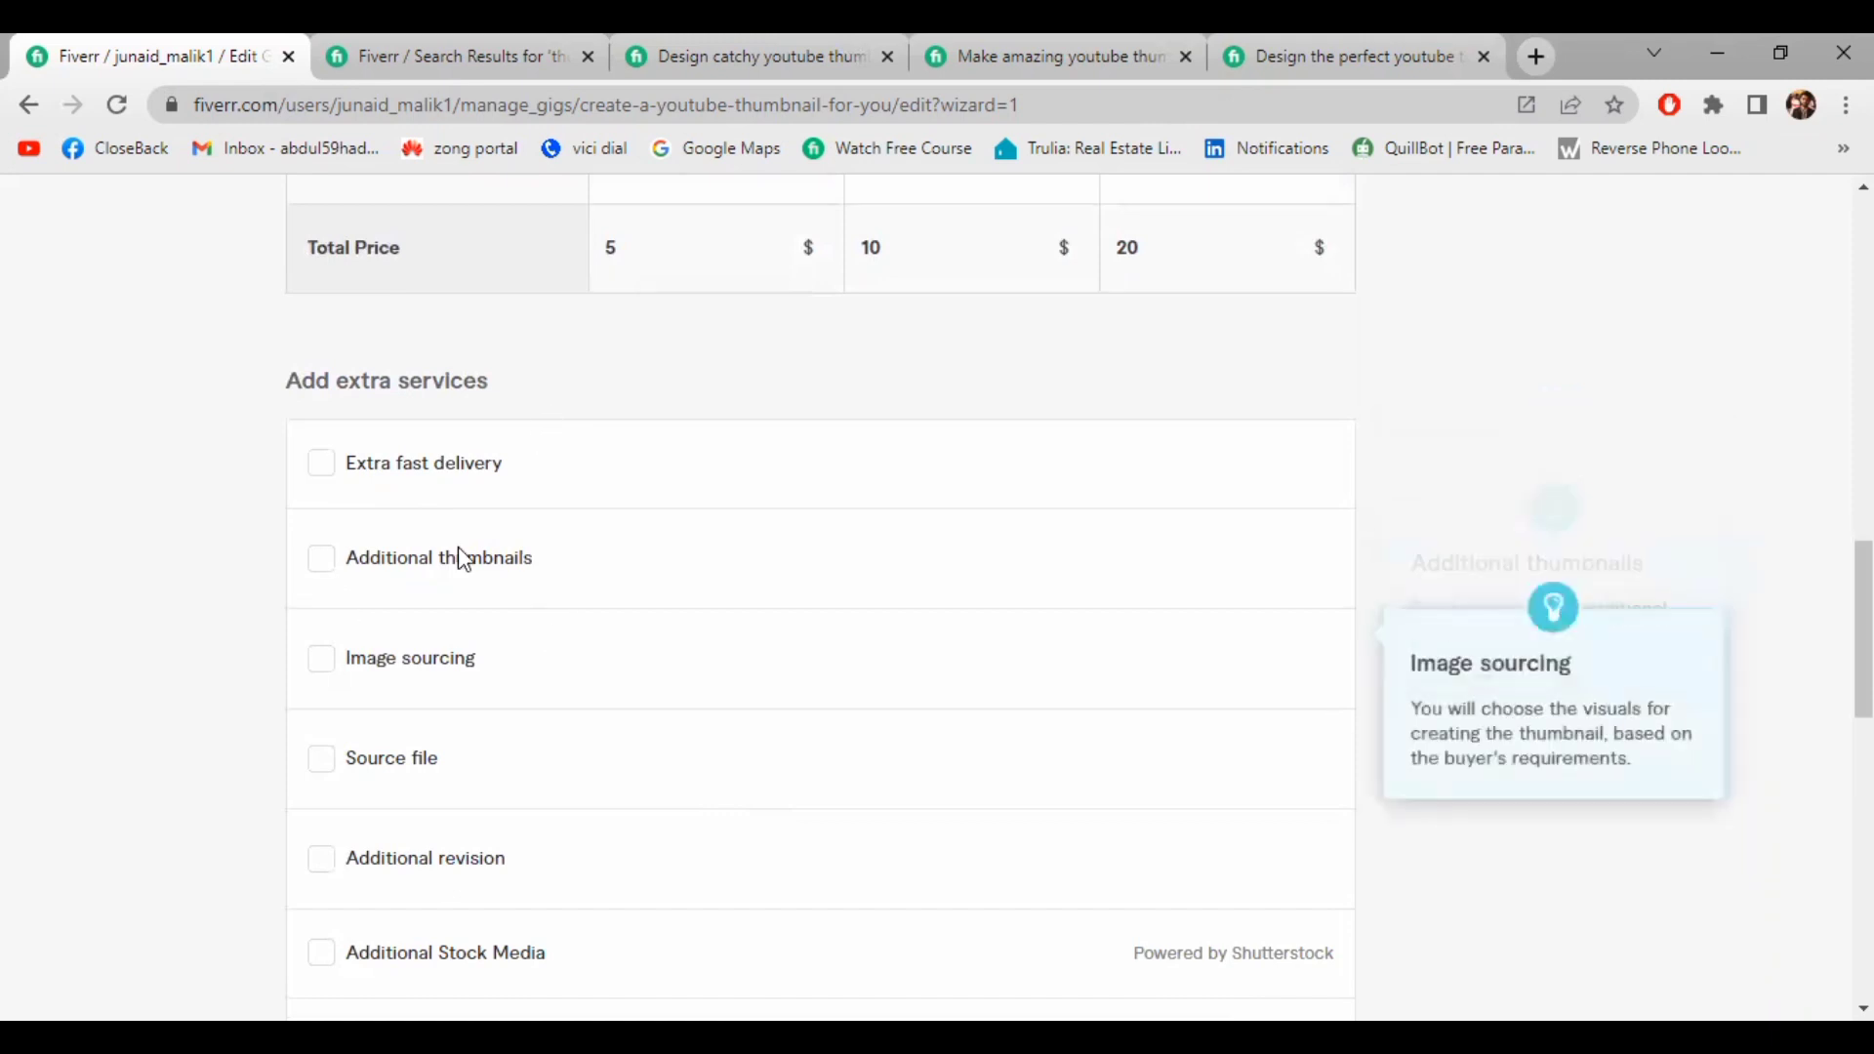
{"action": "left_click", "coordinate": [319, 486]}
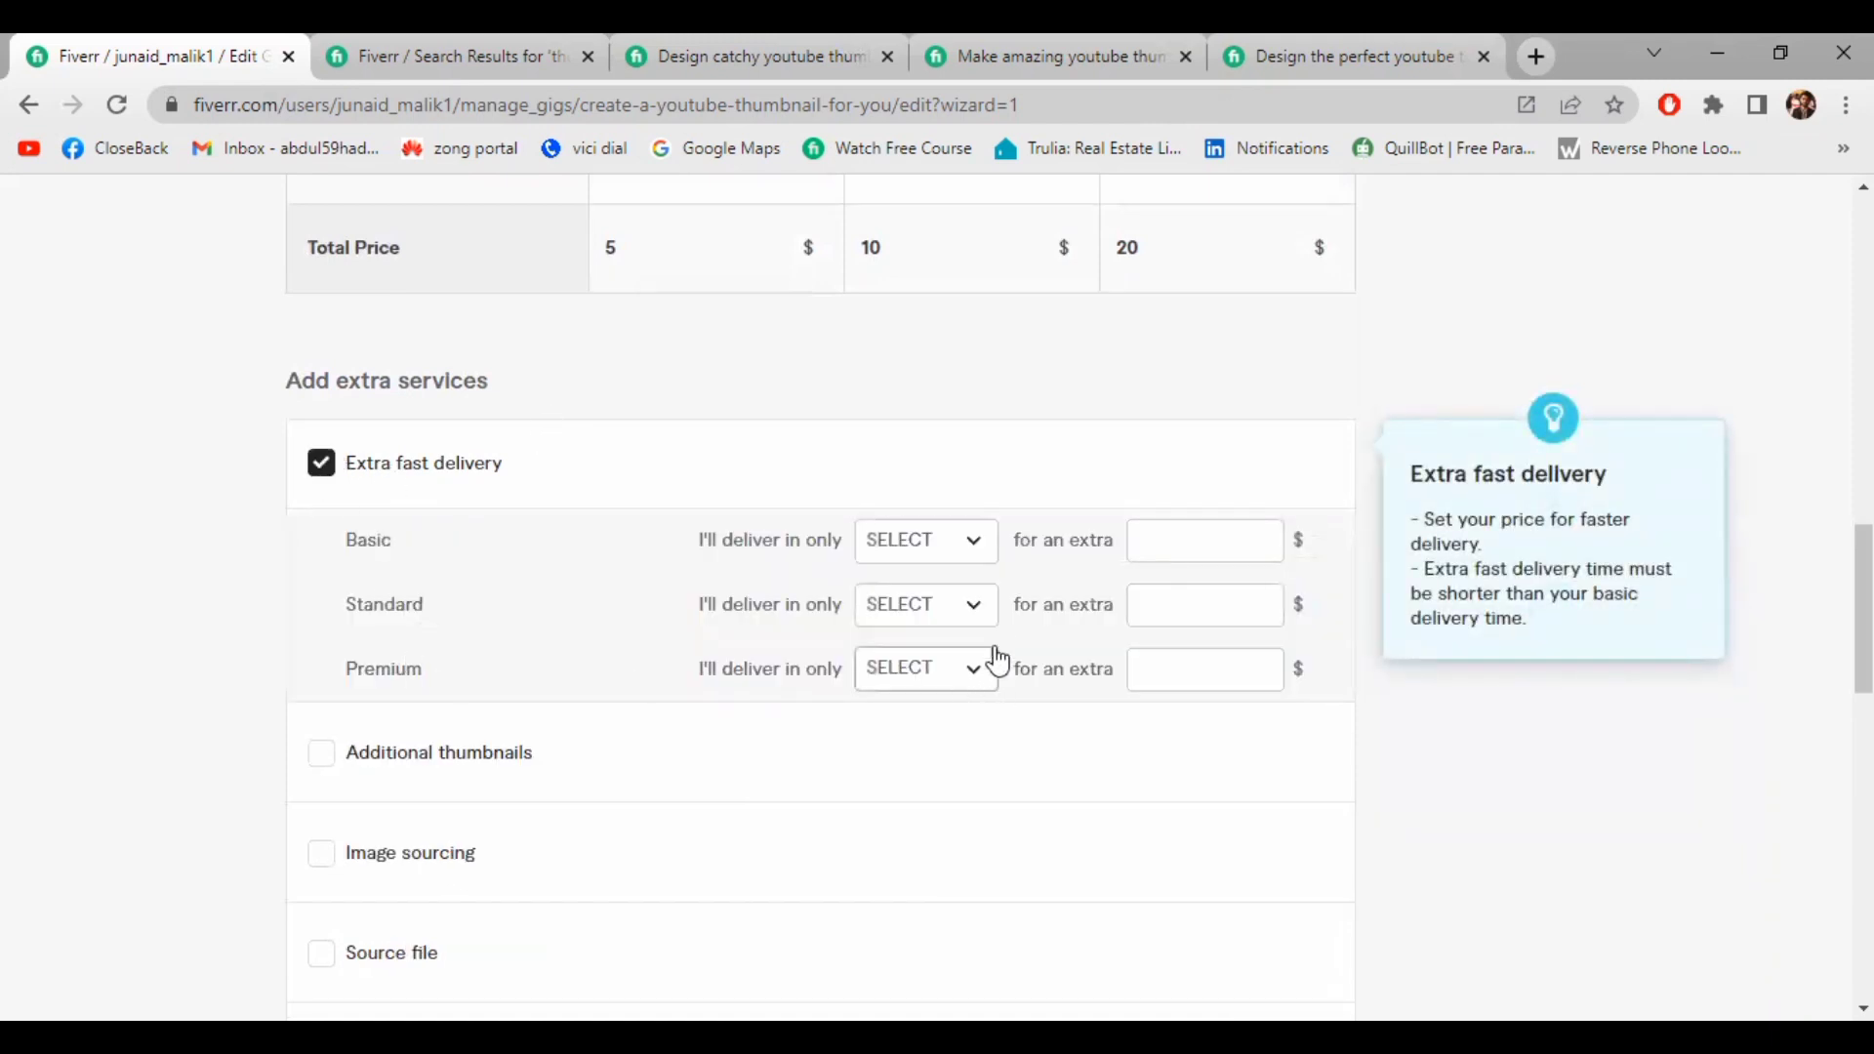
{"action": "scroll", "coordinate": [1088, 527], "scroll_direction": "up", "scroll_amount": 10}
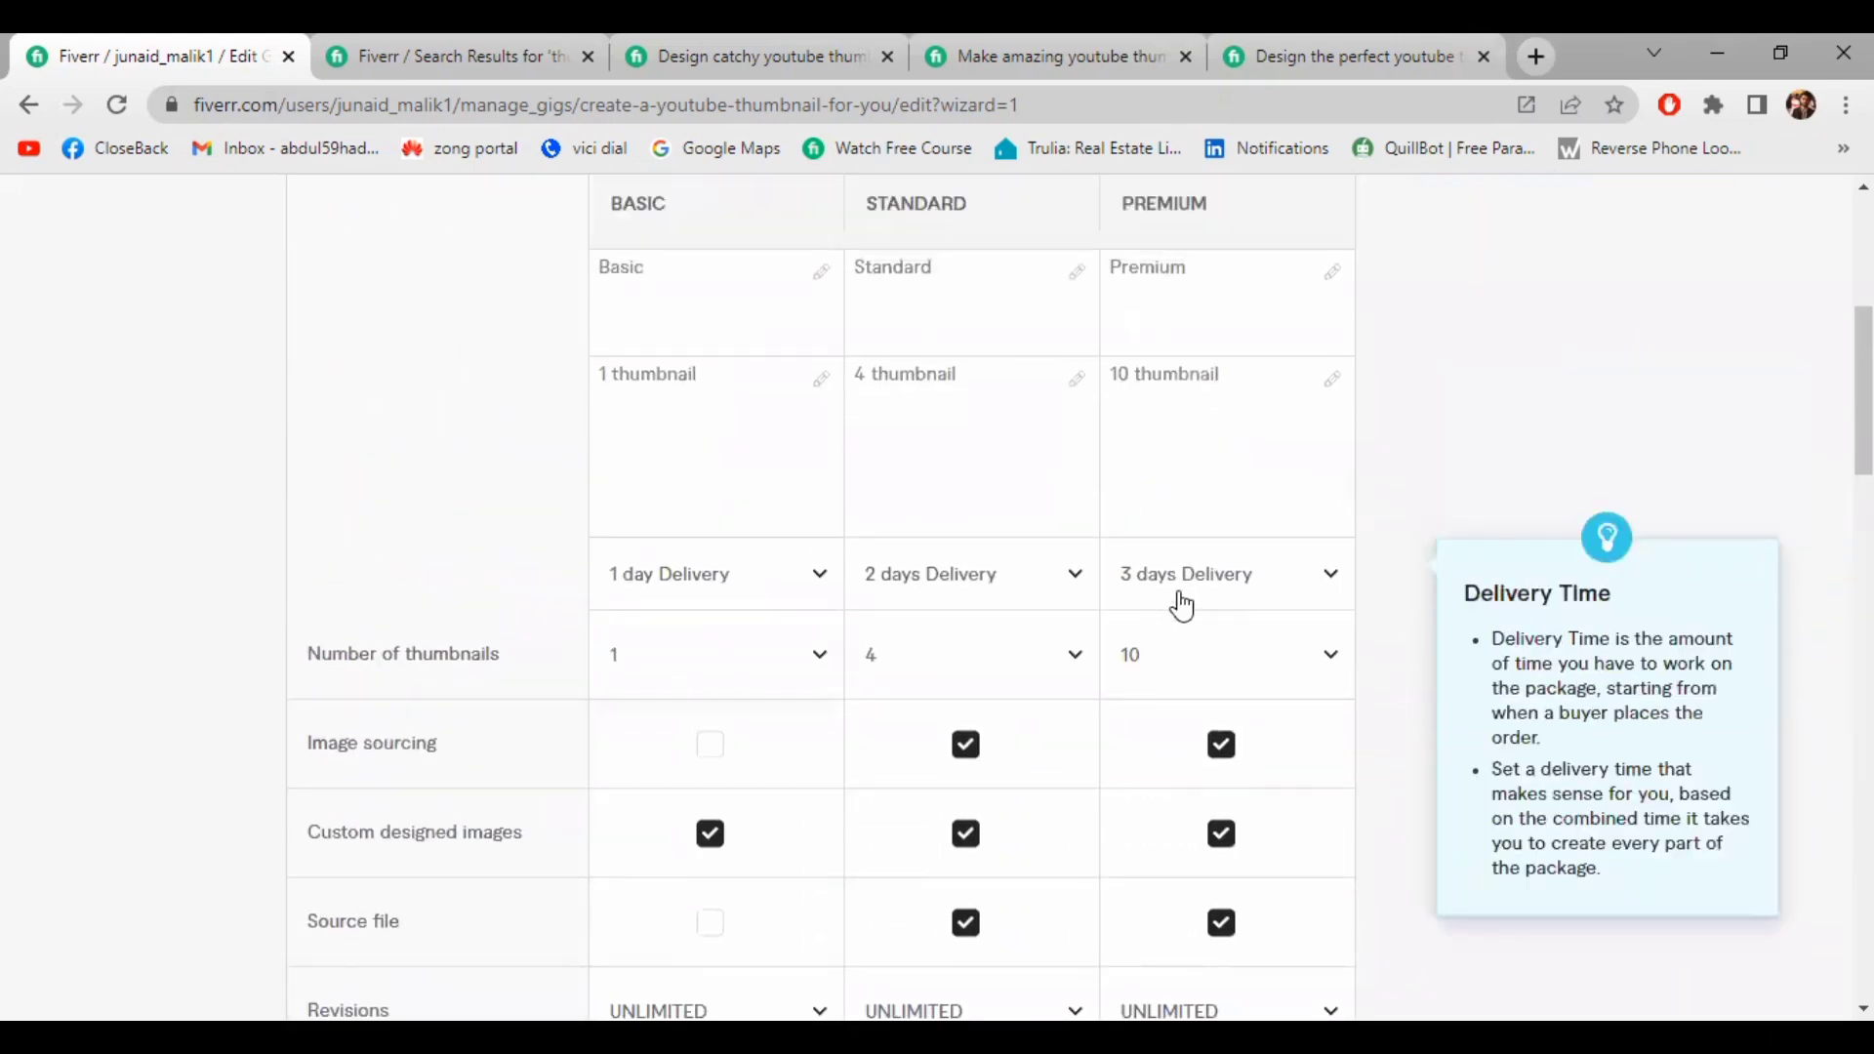
{"action": "scroll", "coordinate": [1185, 607], "scroll_direction": "down", "scroll_amount": 9}
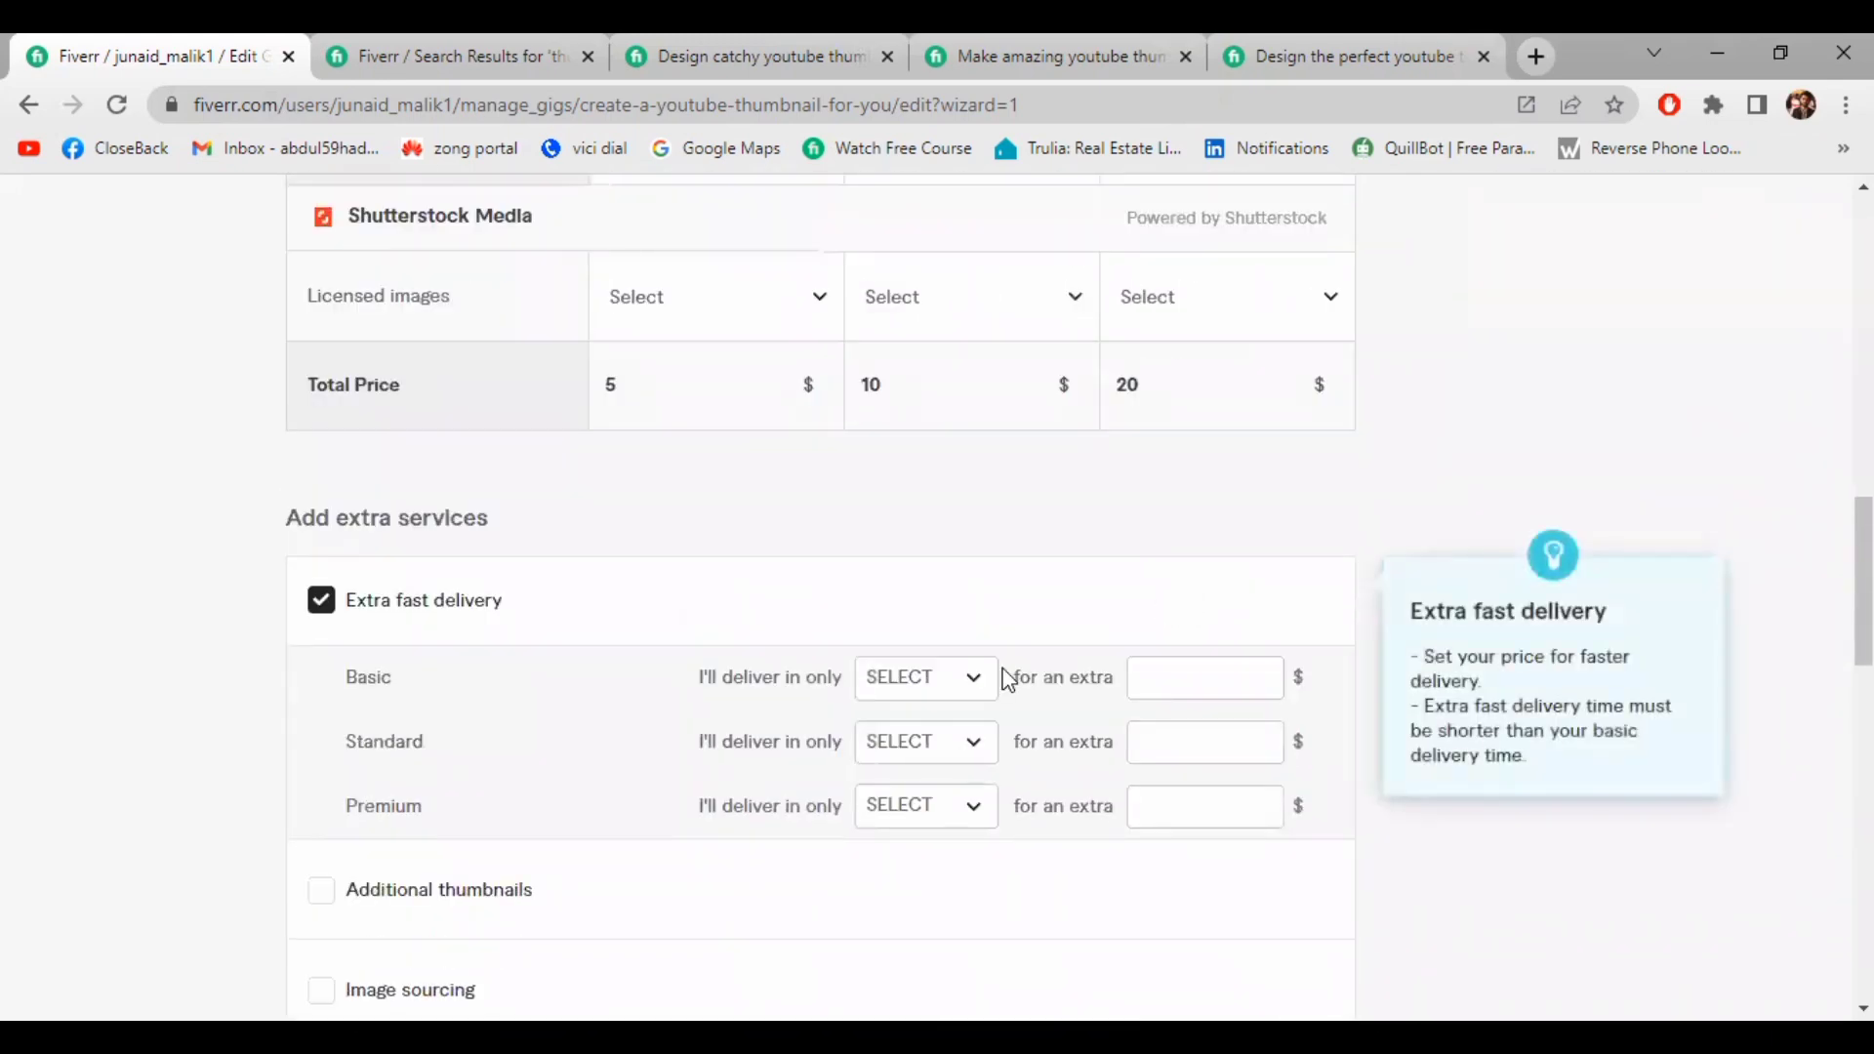
{"action": "scroll", "coordinate": [1003, 716], "scroll_direction": "down", "scroll_amount": 2}
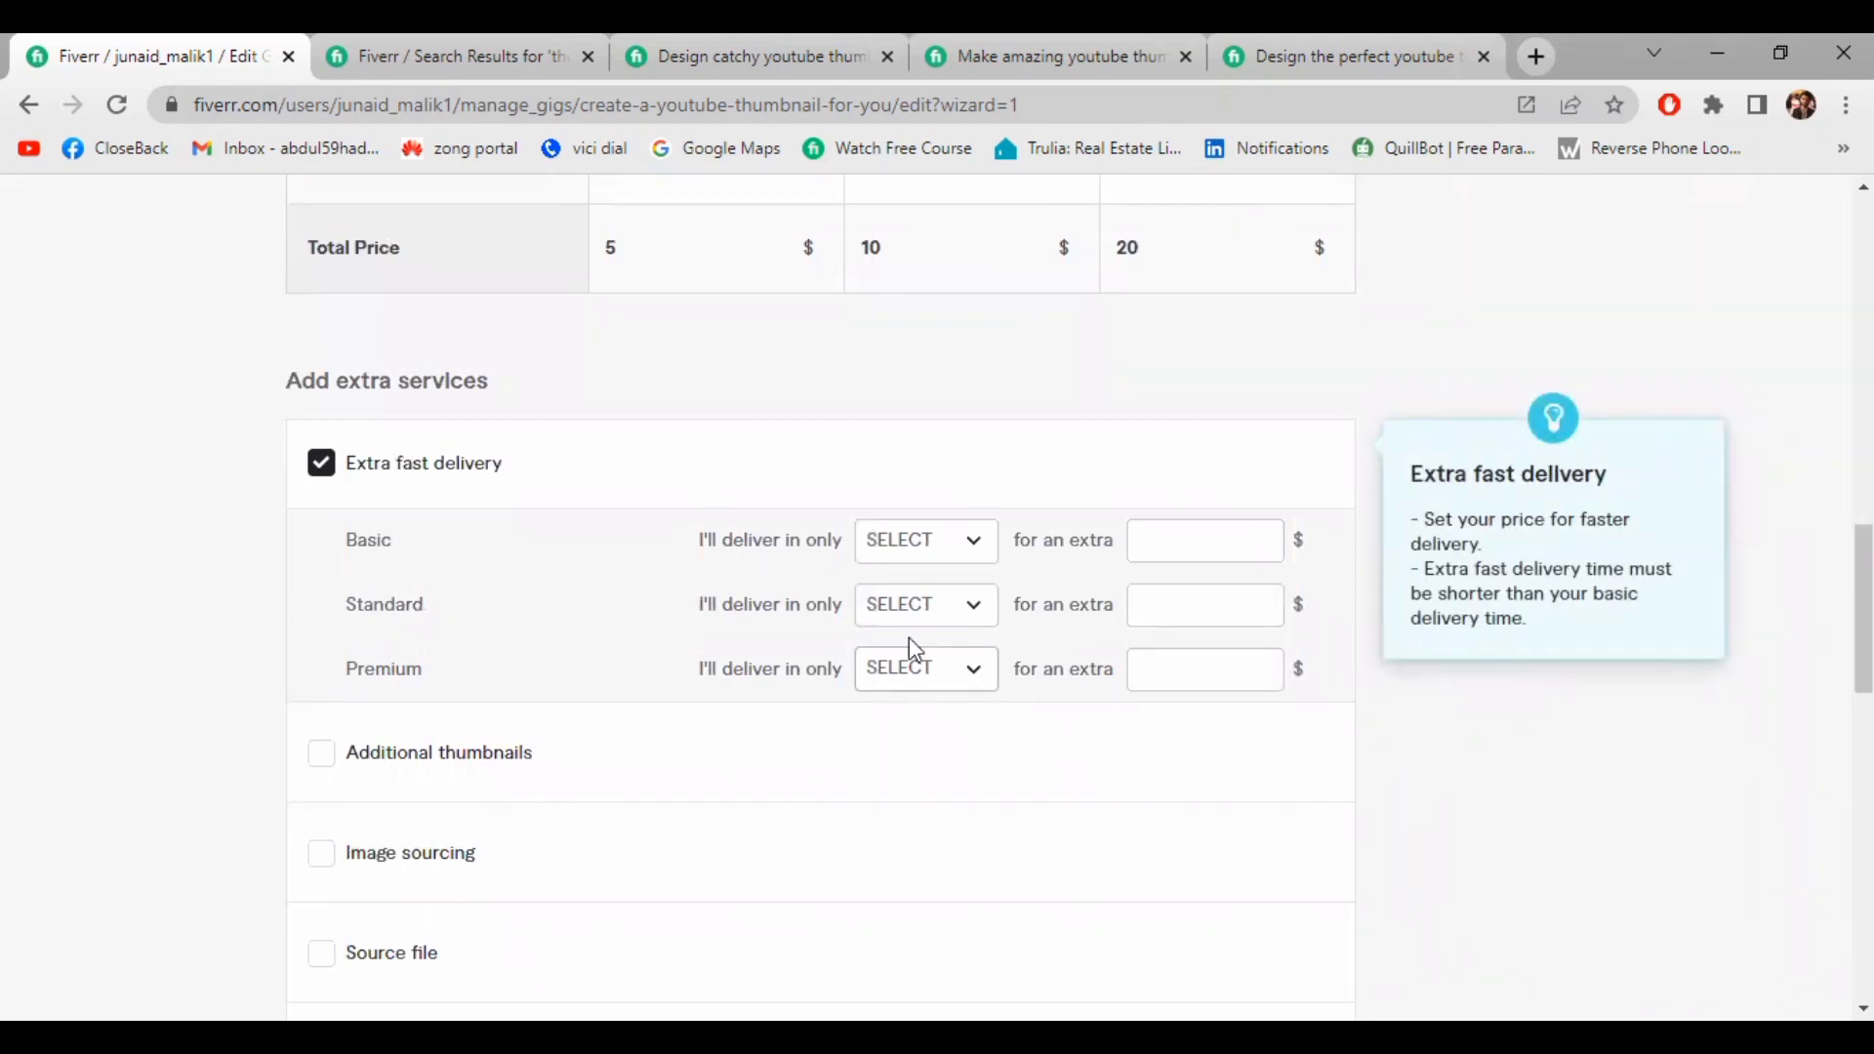
{"action": "left_click", "coordinate": [954, 681]}
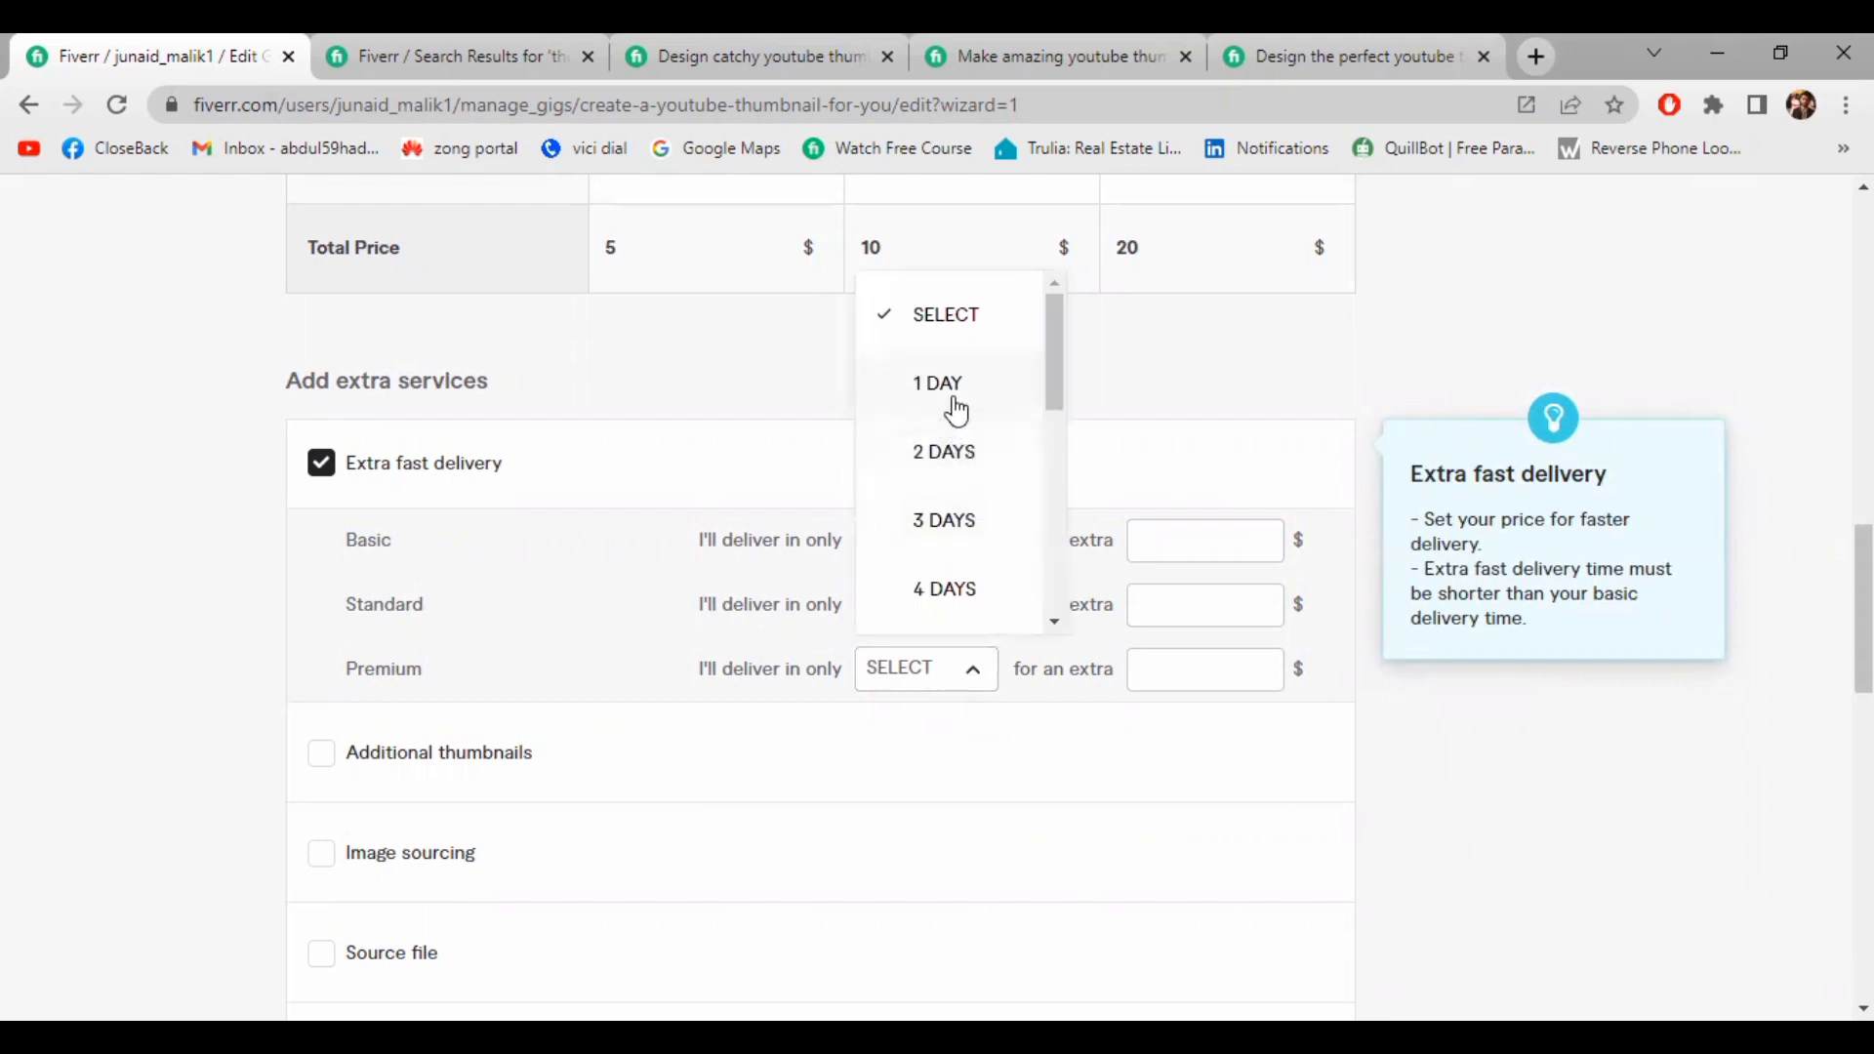
{"action": "left_click", "coordinate": [957, 410]}
{"action": "left_click", "coordinate": [1168, 662]}
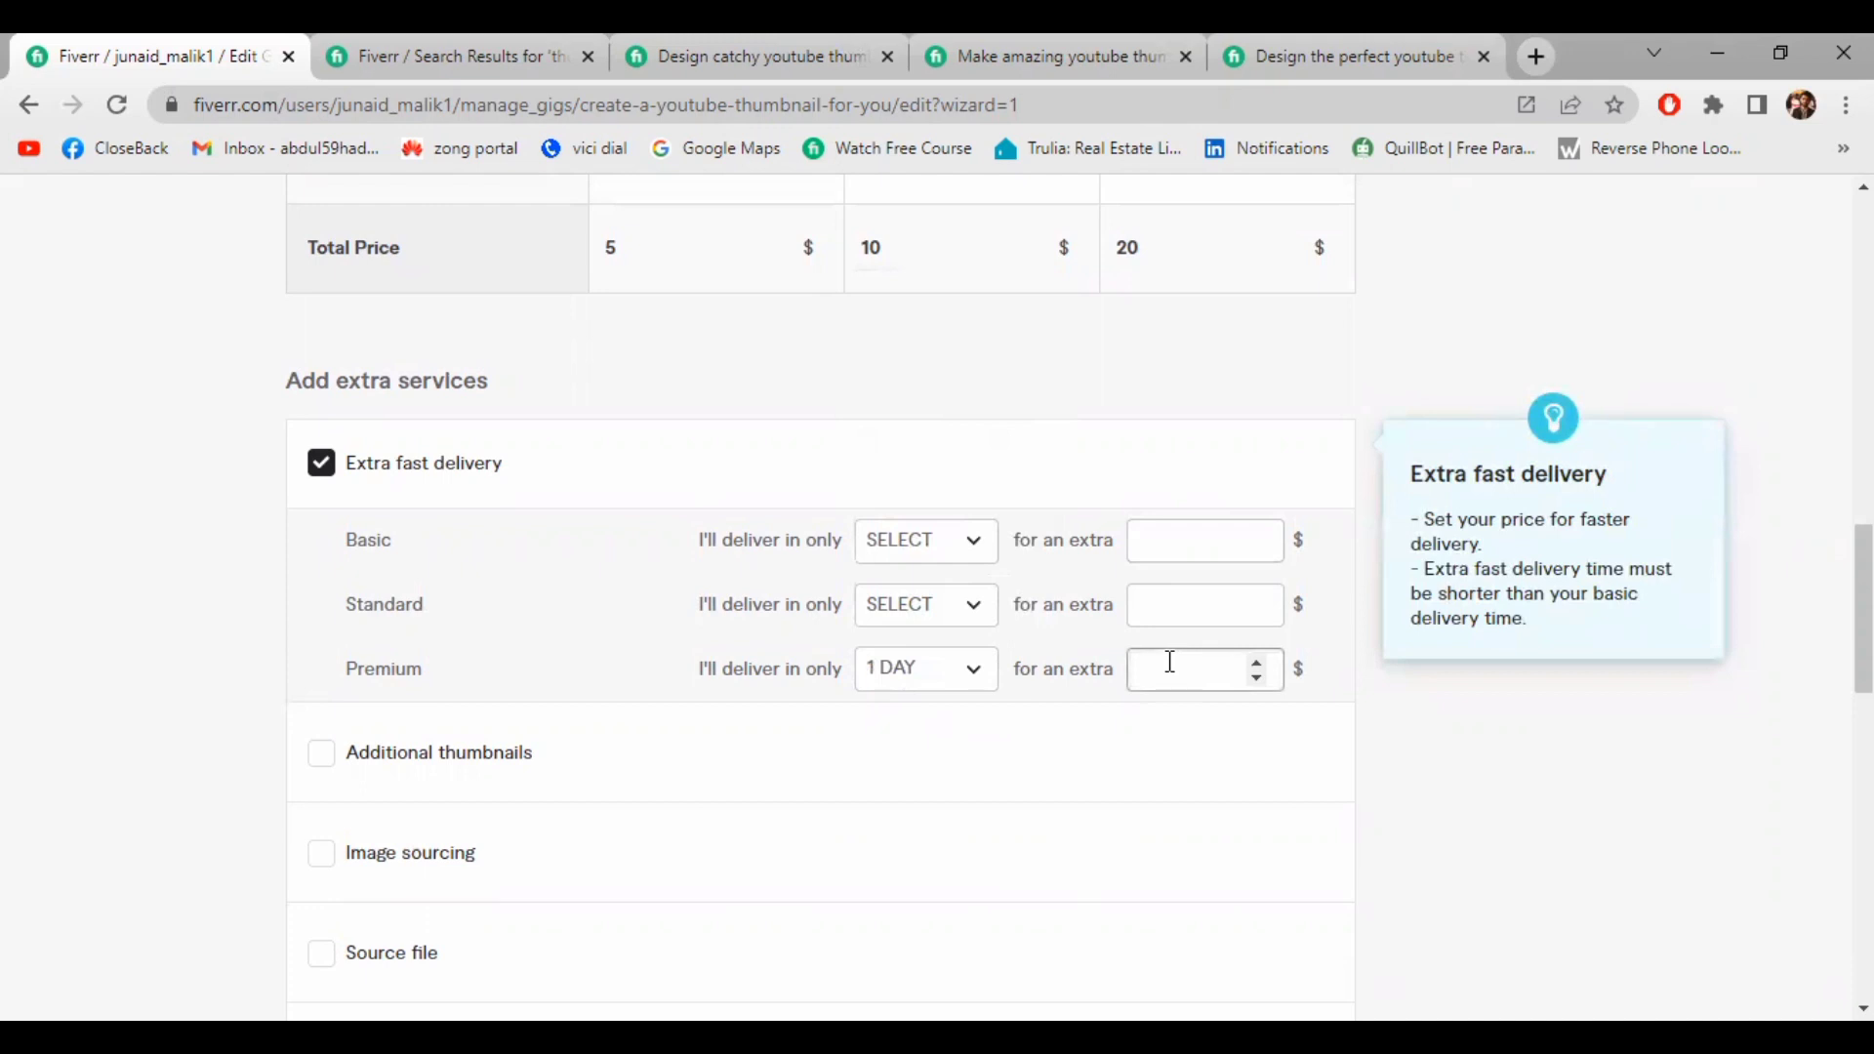
{"action": "type", "text": "10"}
{"action": "left_click", "coordinate": [1443, 749]}
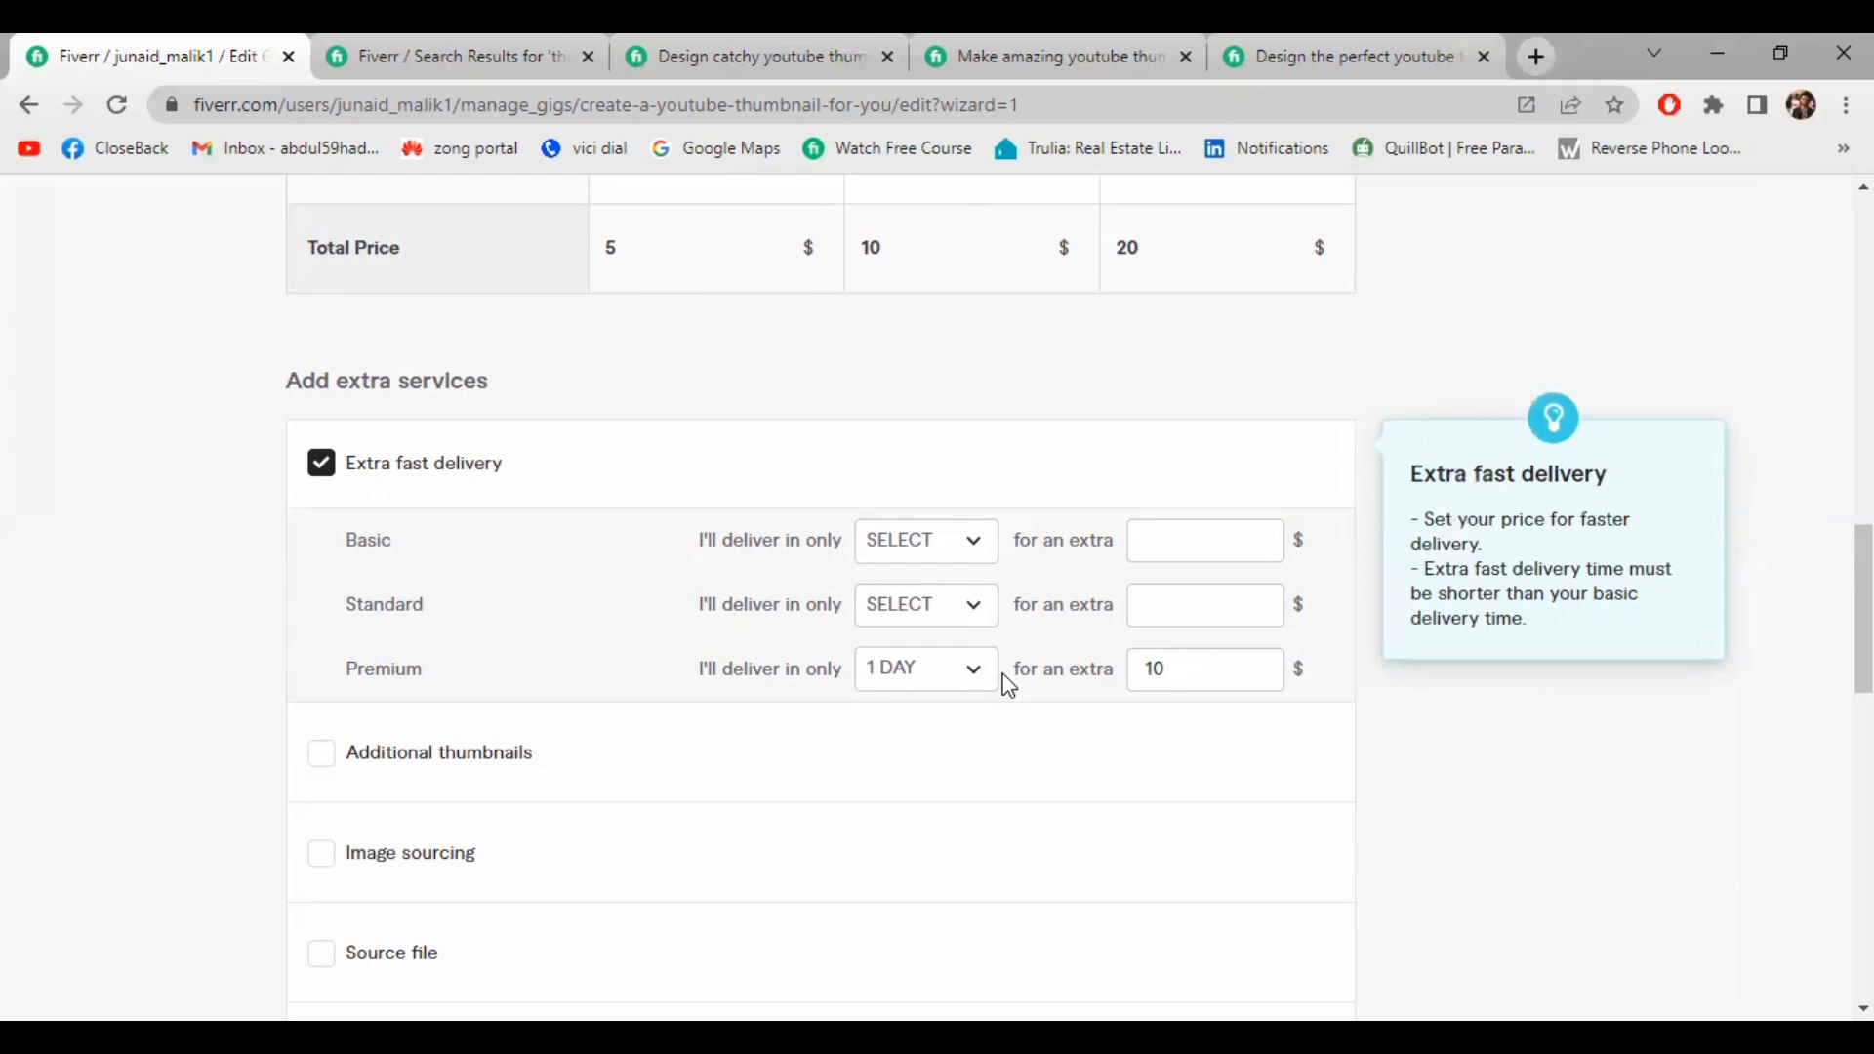
Offer additional thumbnails as an extra service for $5 with 1 additional day
{"action": "scroll", "coordinate": [1000, 799], "scroll_direction": "down", "scroll_amount": 3}
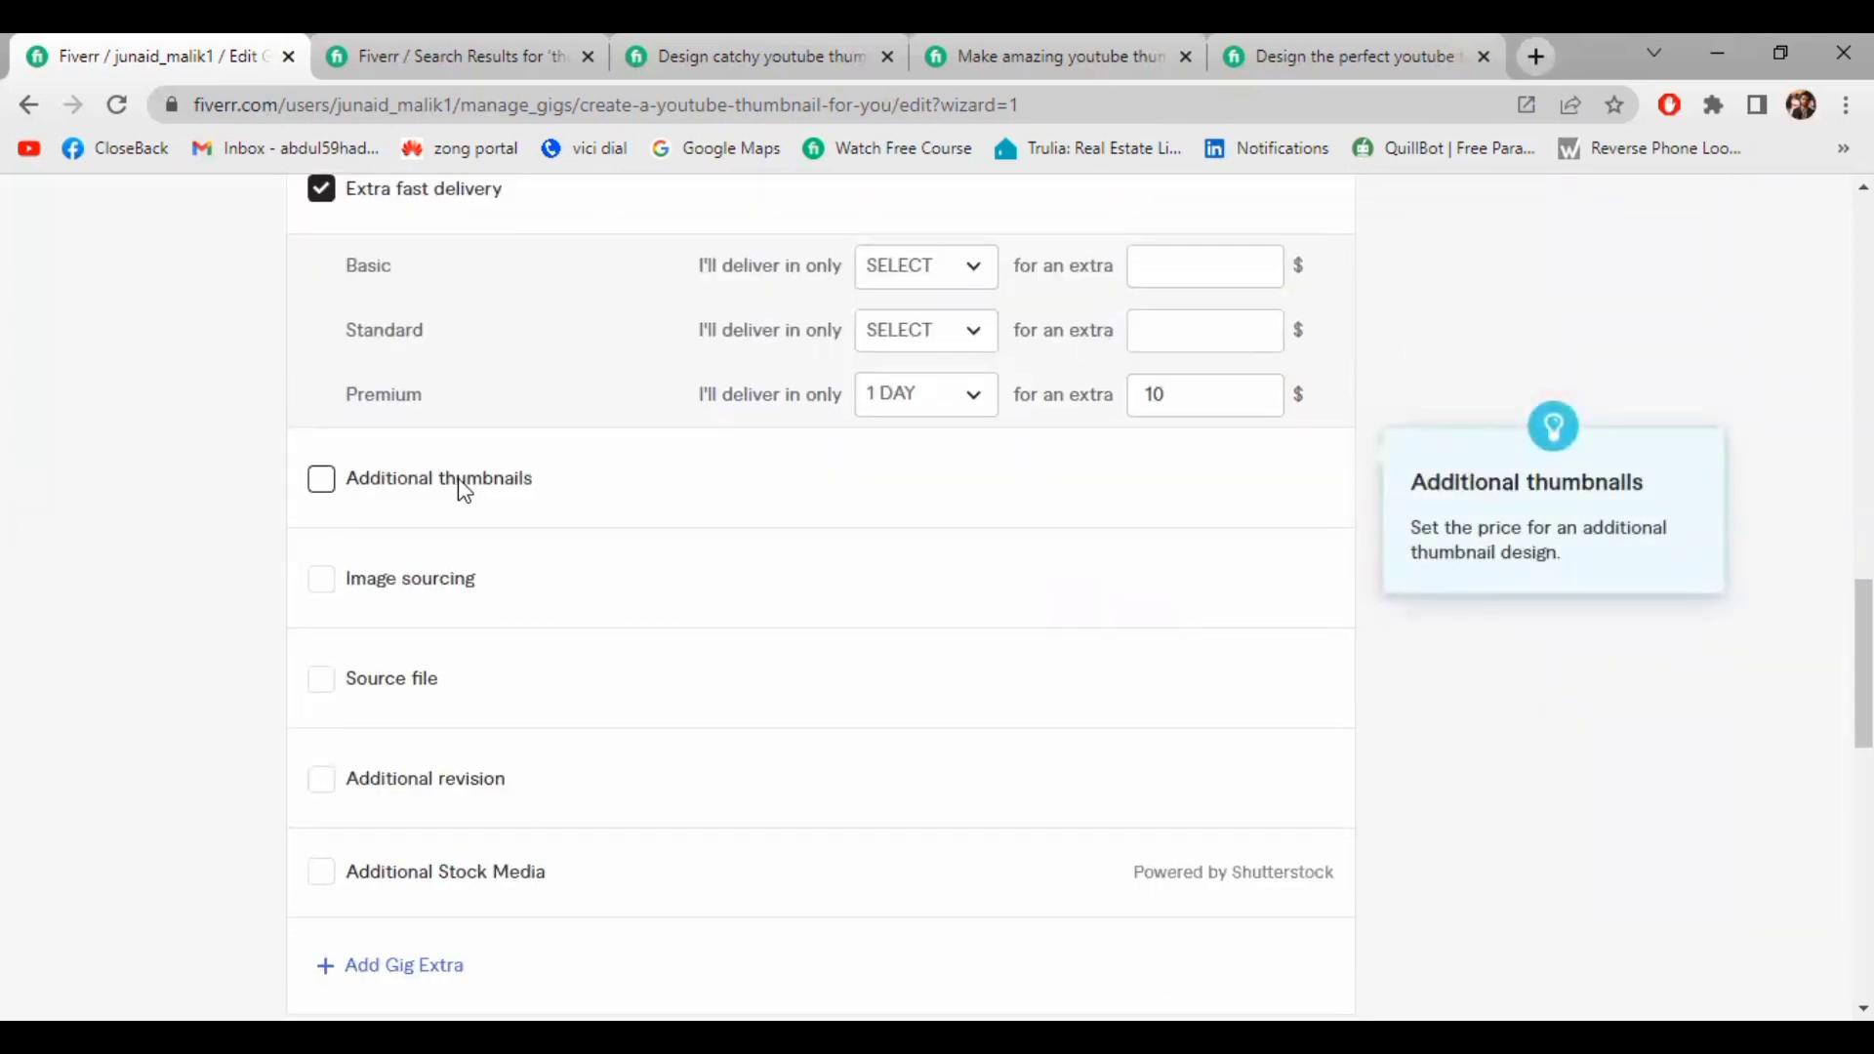
{"action": "left_click", "coordinate": [322, 480]}
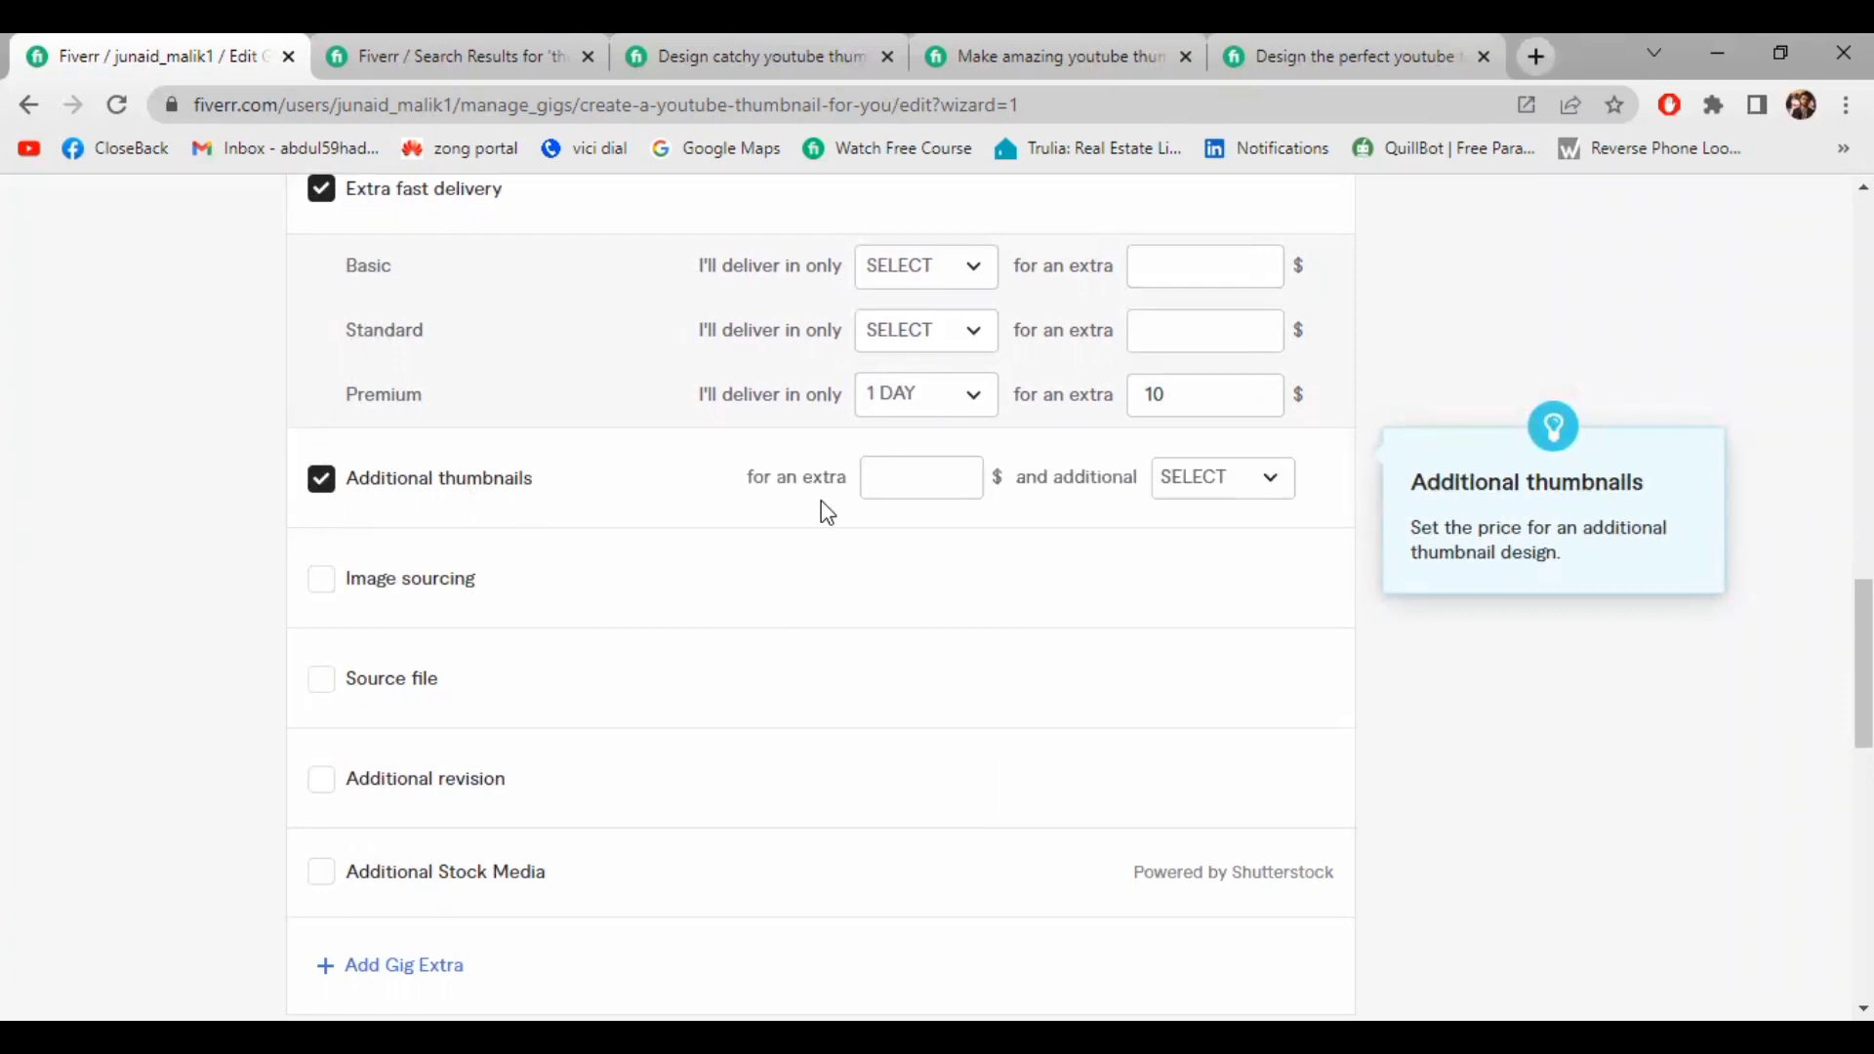
{"action": "left_click", "coordinate": [898, 472]}
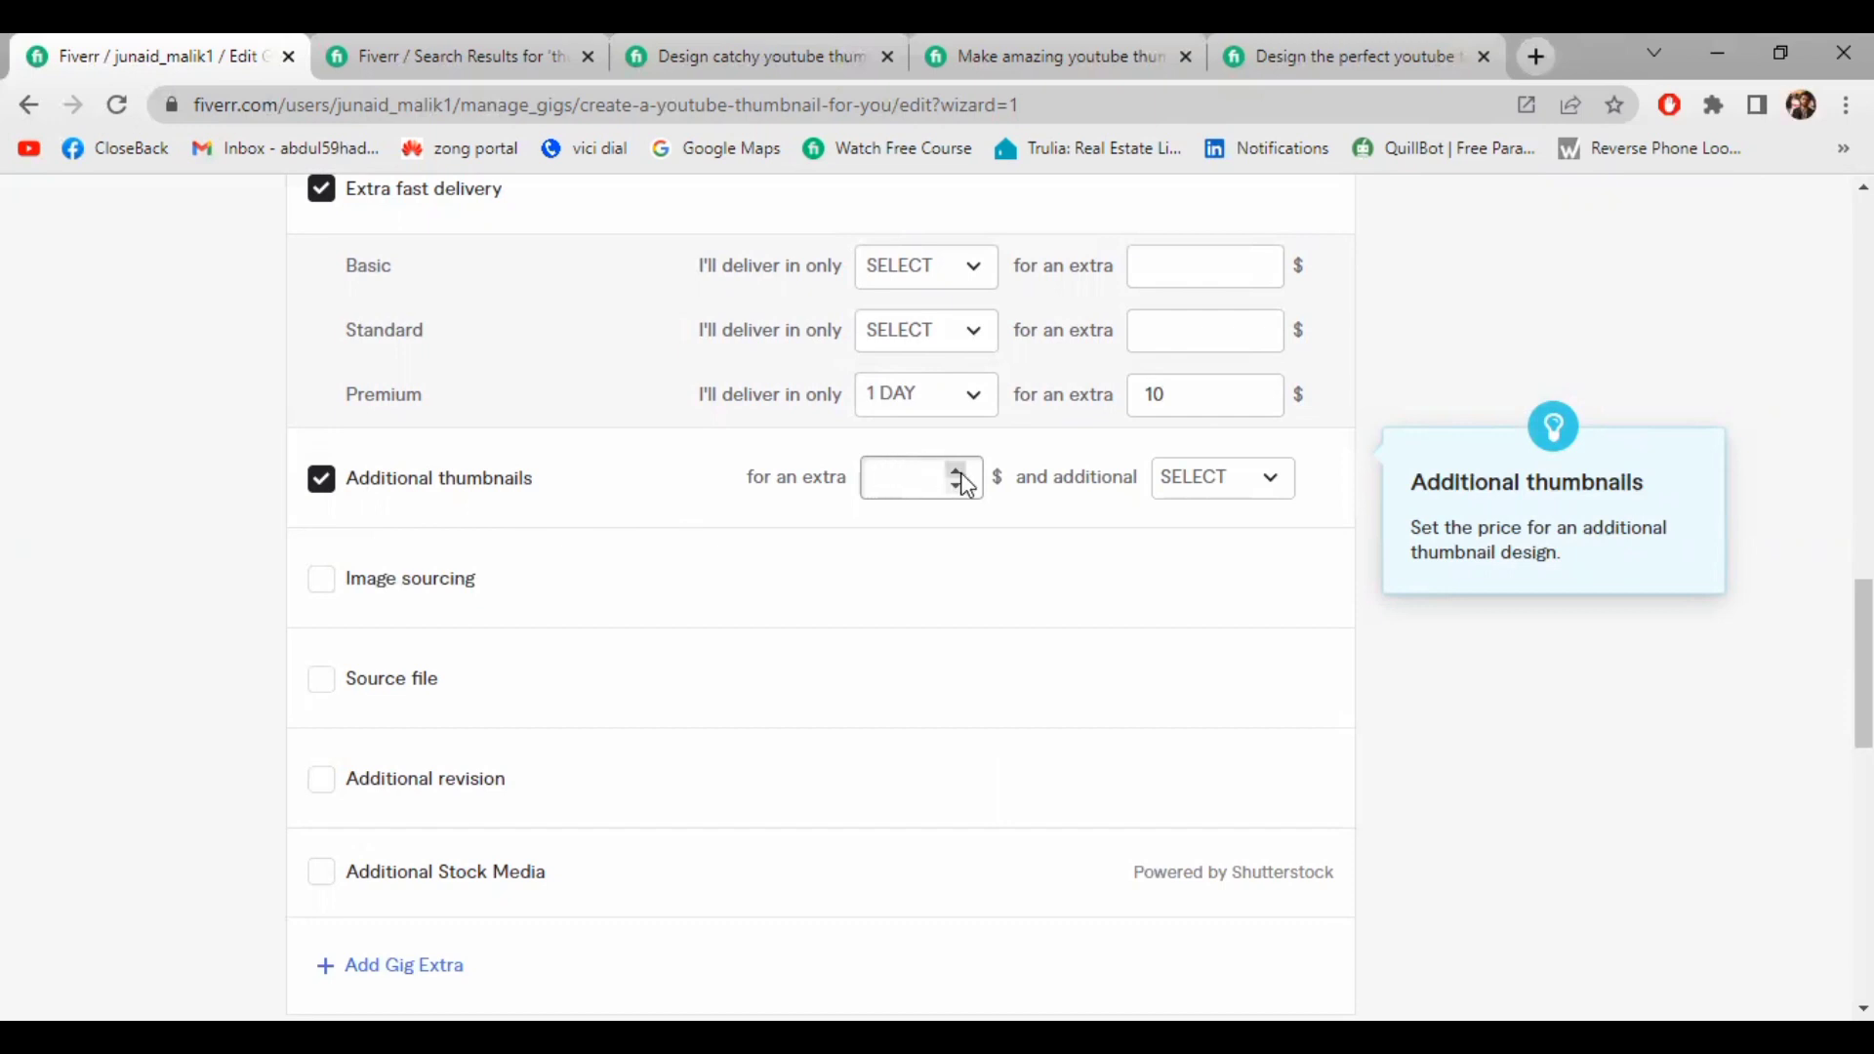
{"action": "type", "text": "5"}
{"action": "left_click", "coordinate": [1236, 487]}
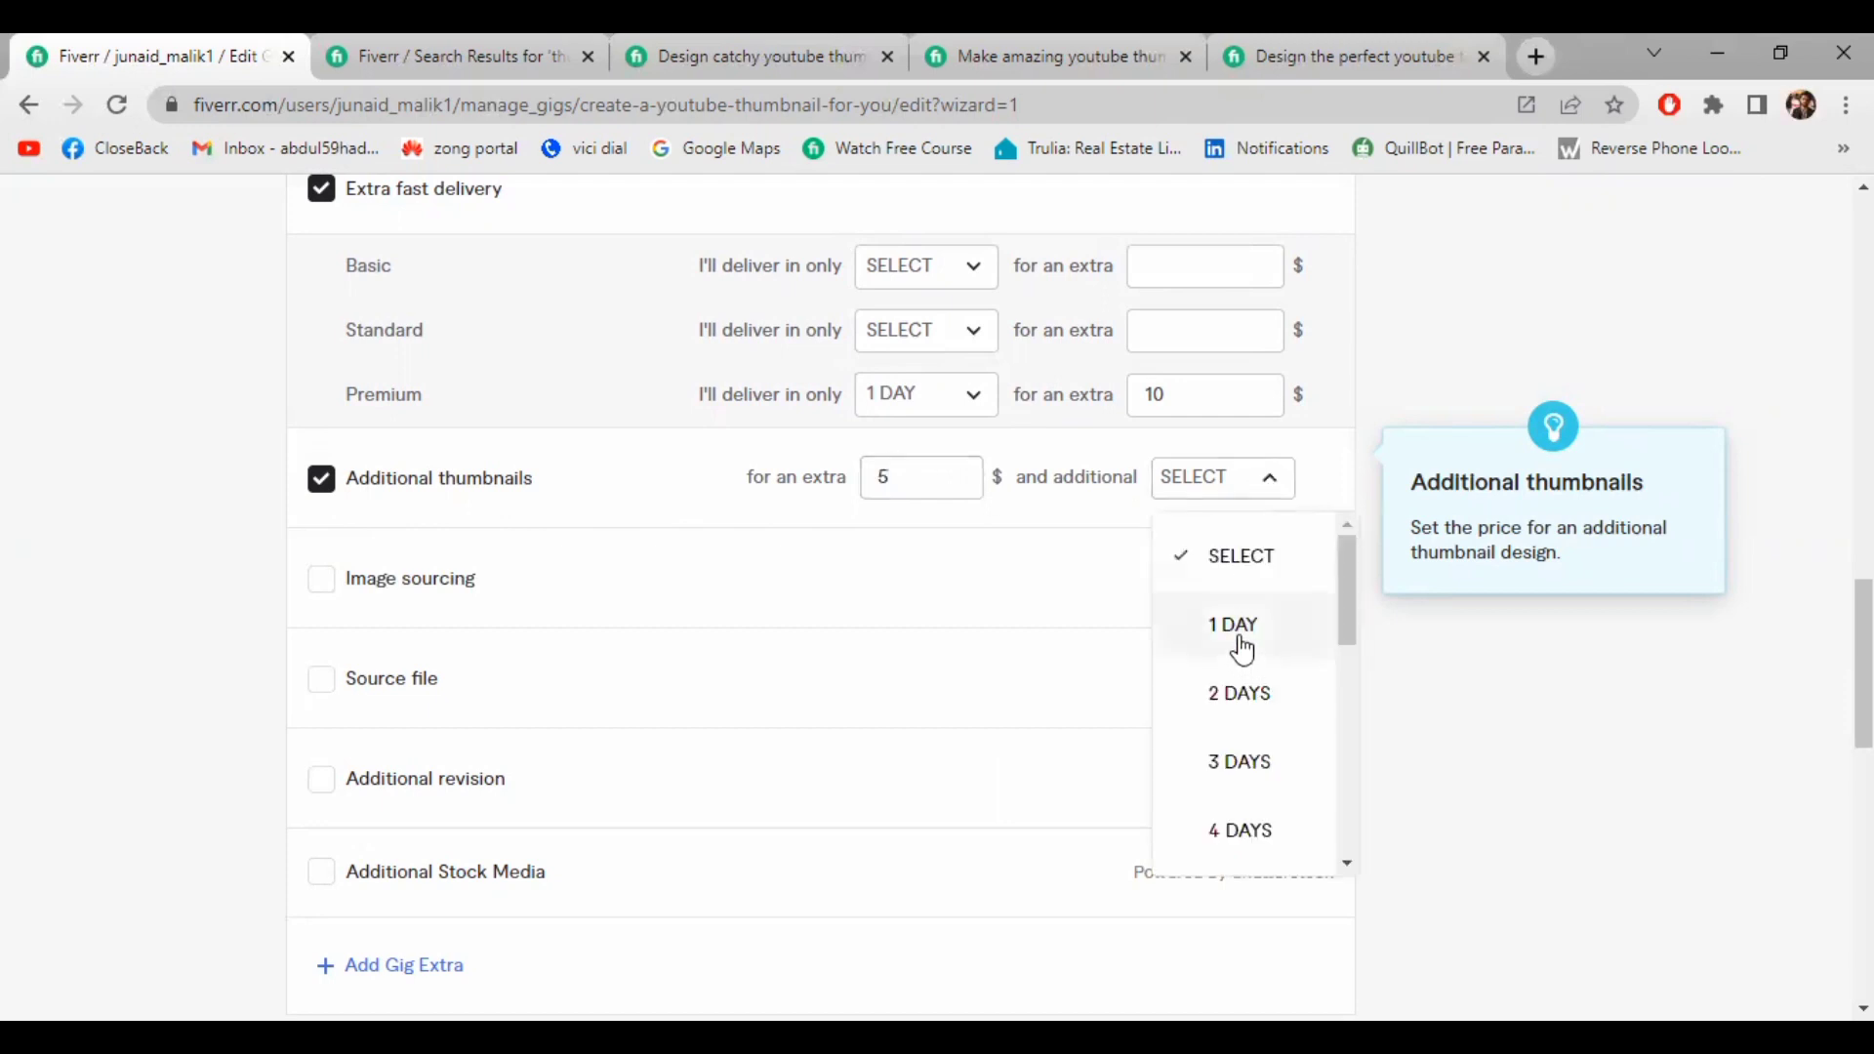
{"action": "left_click", "coordinate": [1242, 640]}
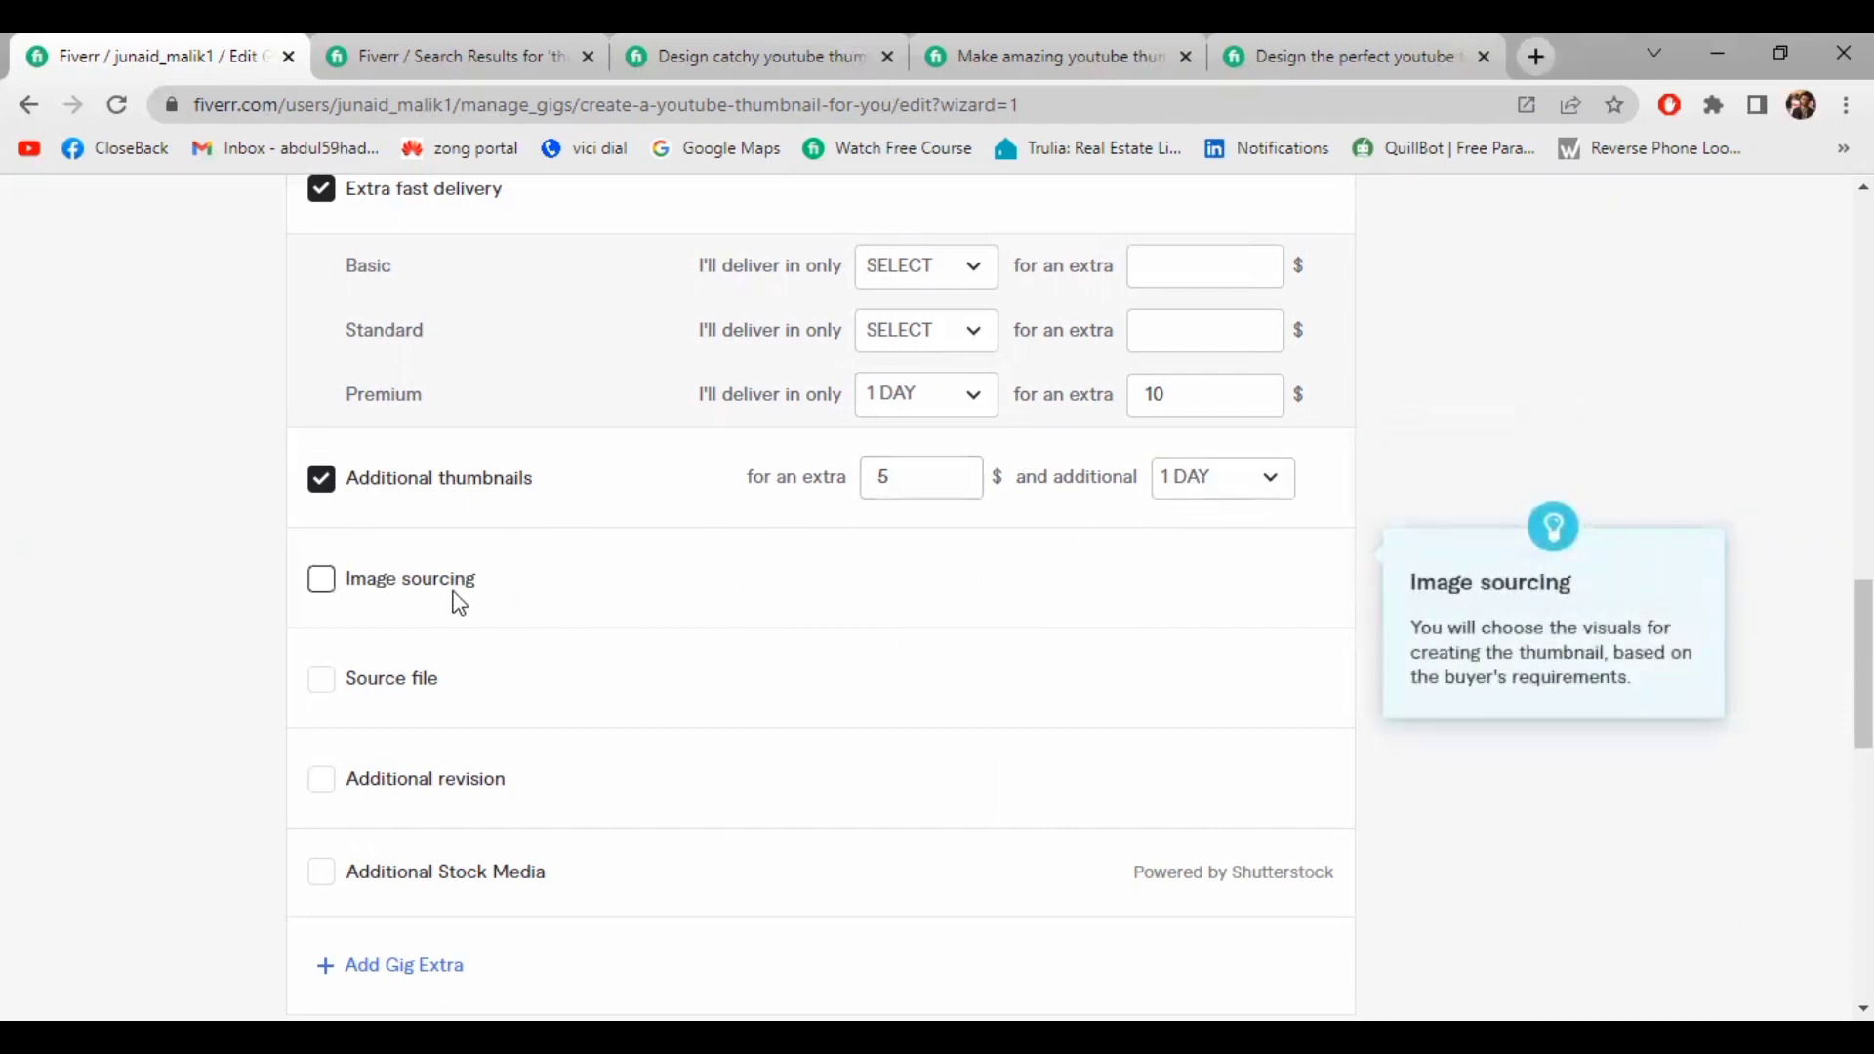
Offer the source file as an extra service for $5, and save the pricing to continue to the gig description
{"action": "left_click", "coordinate": [360, 681]}
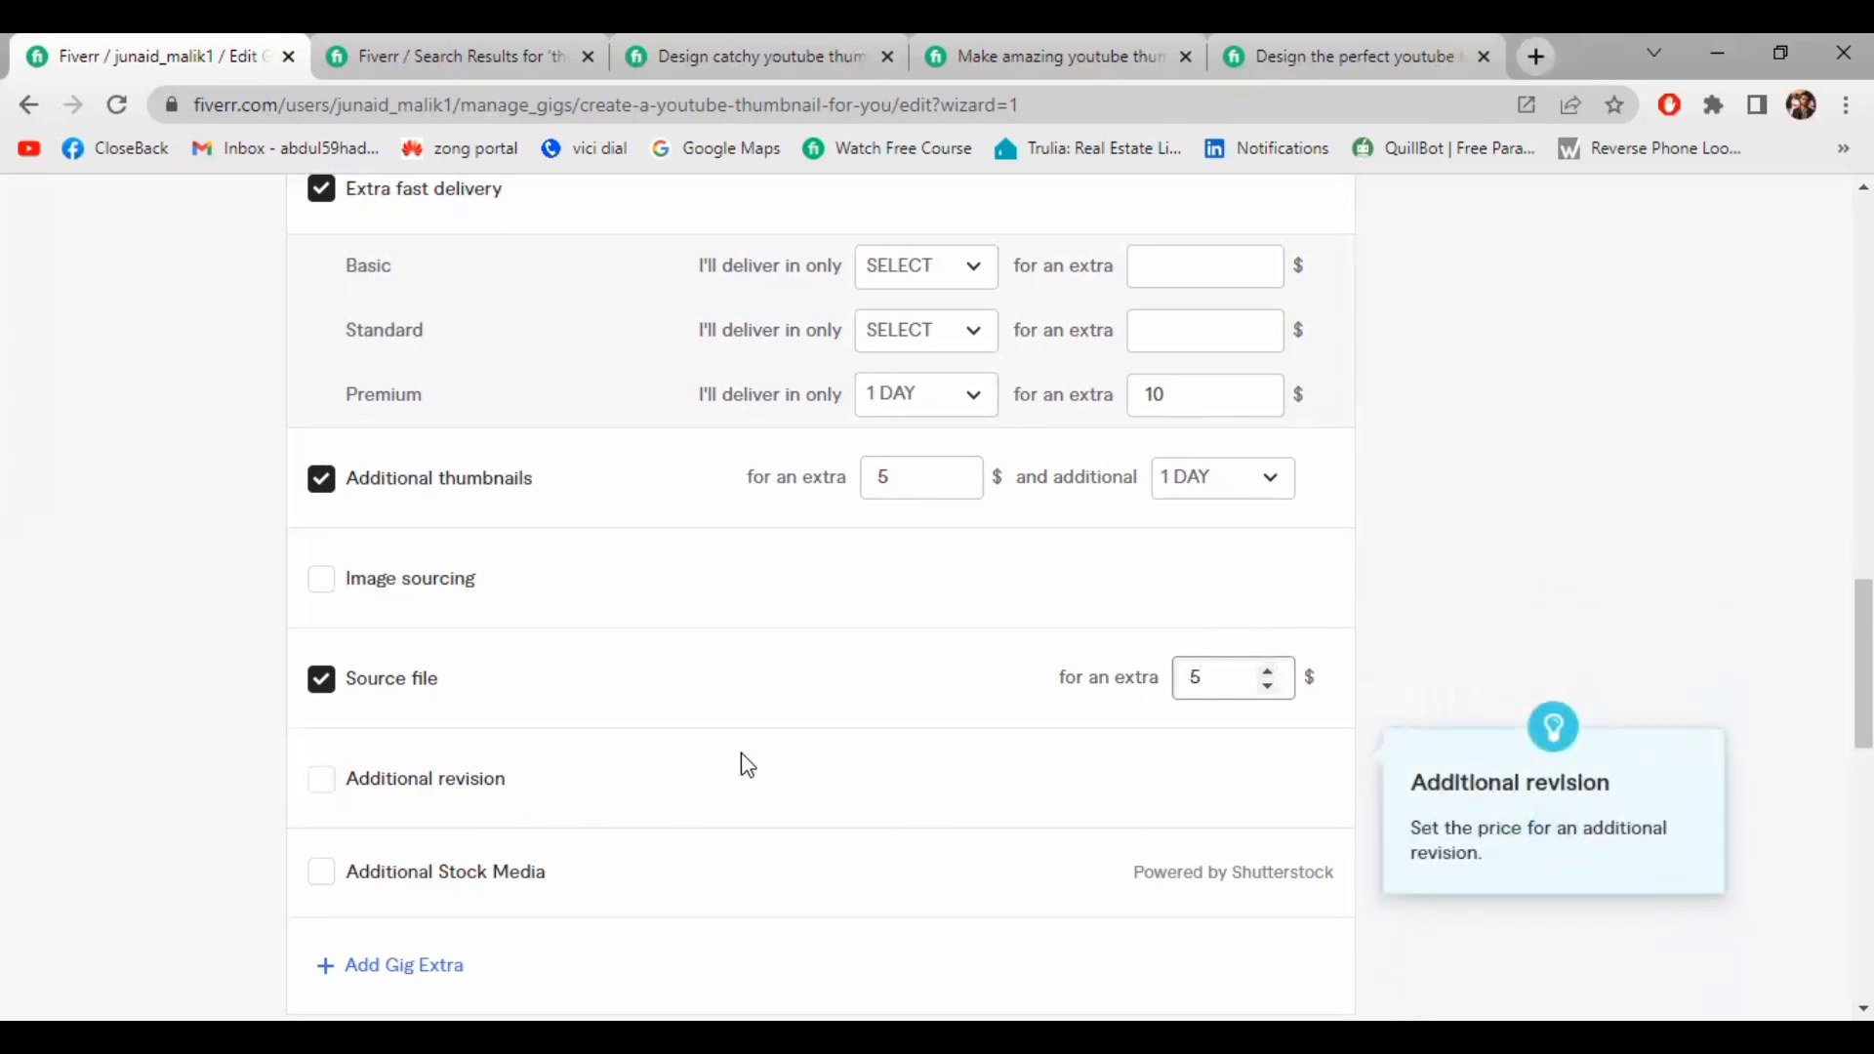
{"action": "scroll", "coordinate": [646, 754], "scroll_direction": "up", "scroll_amount": 10}
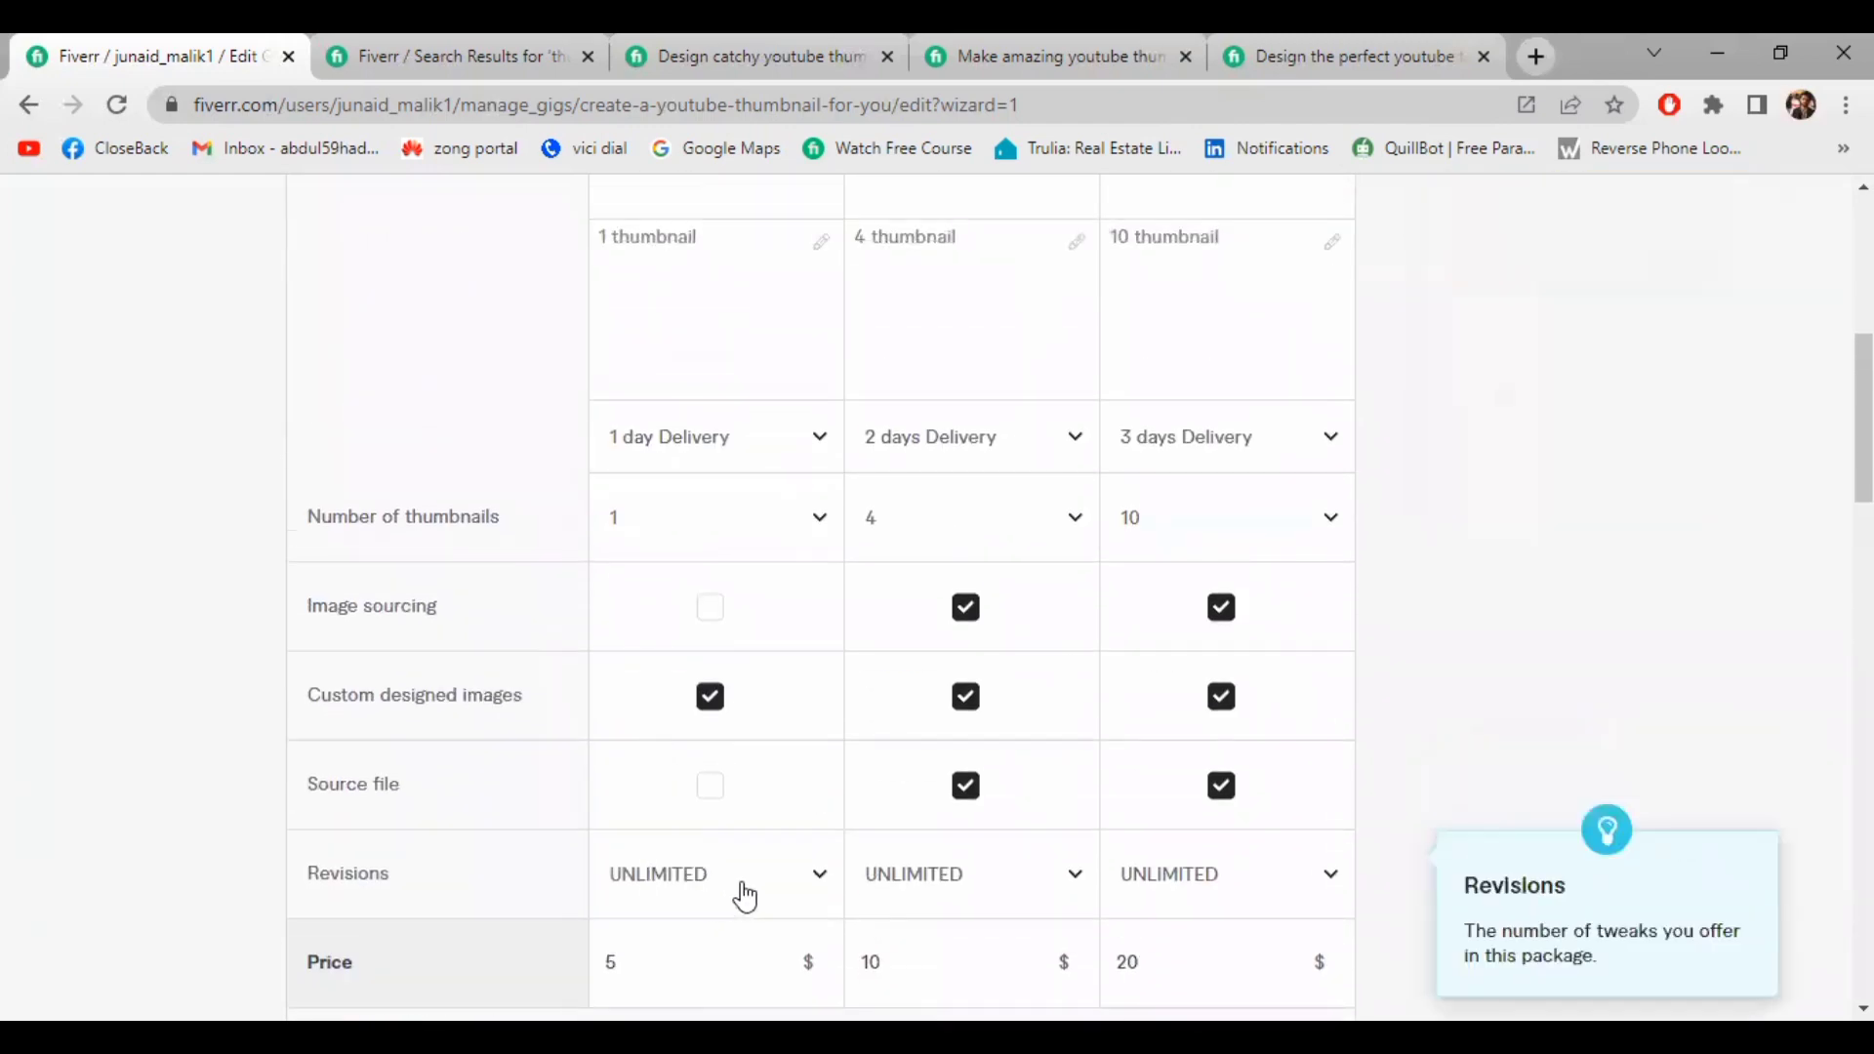
{"action": "scroll", "coordinate": [1019, 899], "scroll_direction": "down", "scroll_amount": 1}
{"action": "scroll", "coordinate": [1019, 899], "scroll_direction": "down", "scroll_amount": 10}
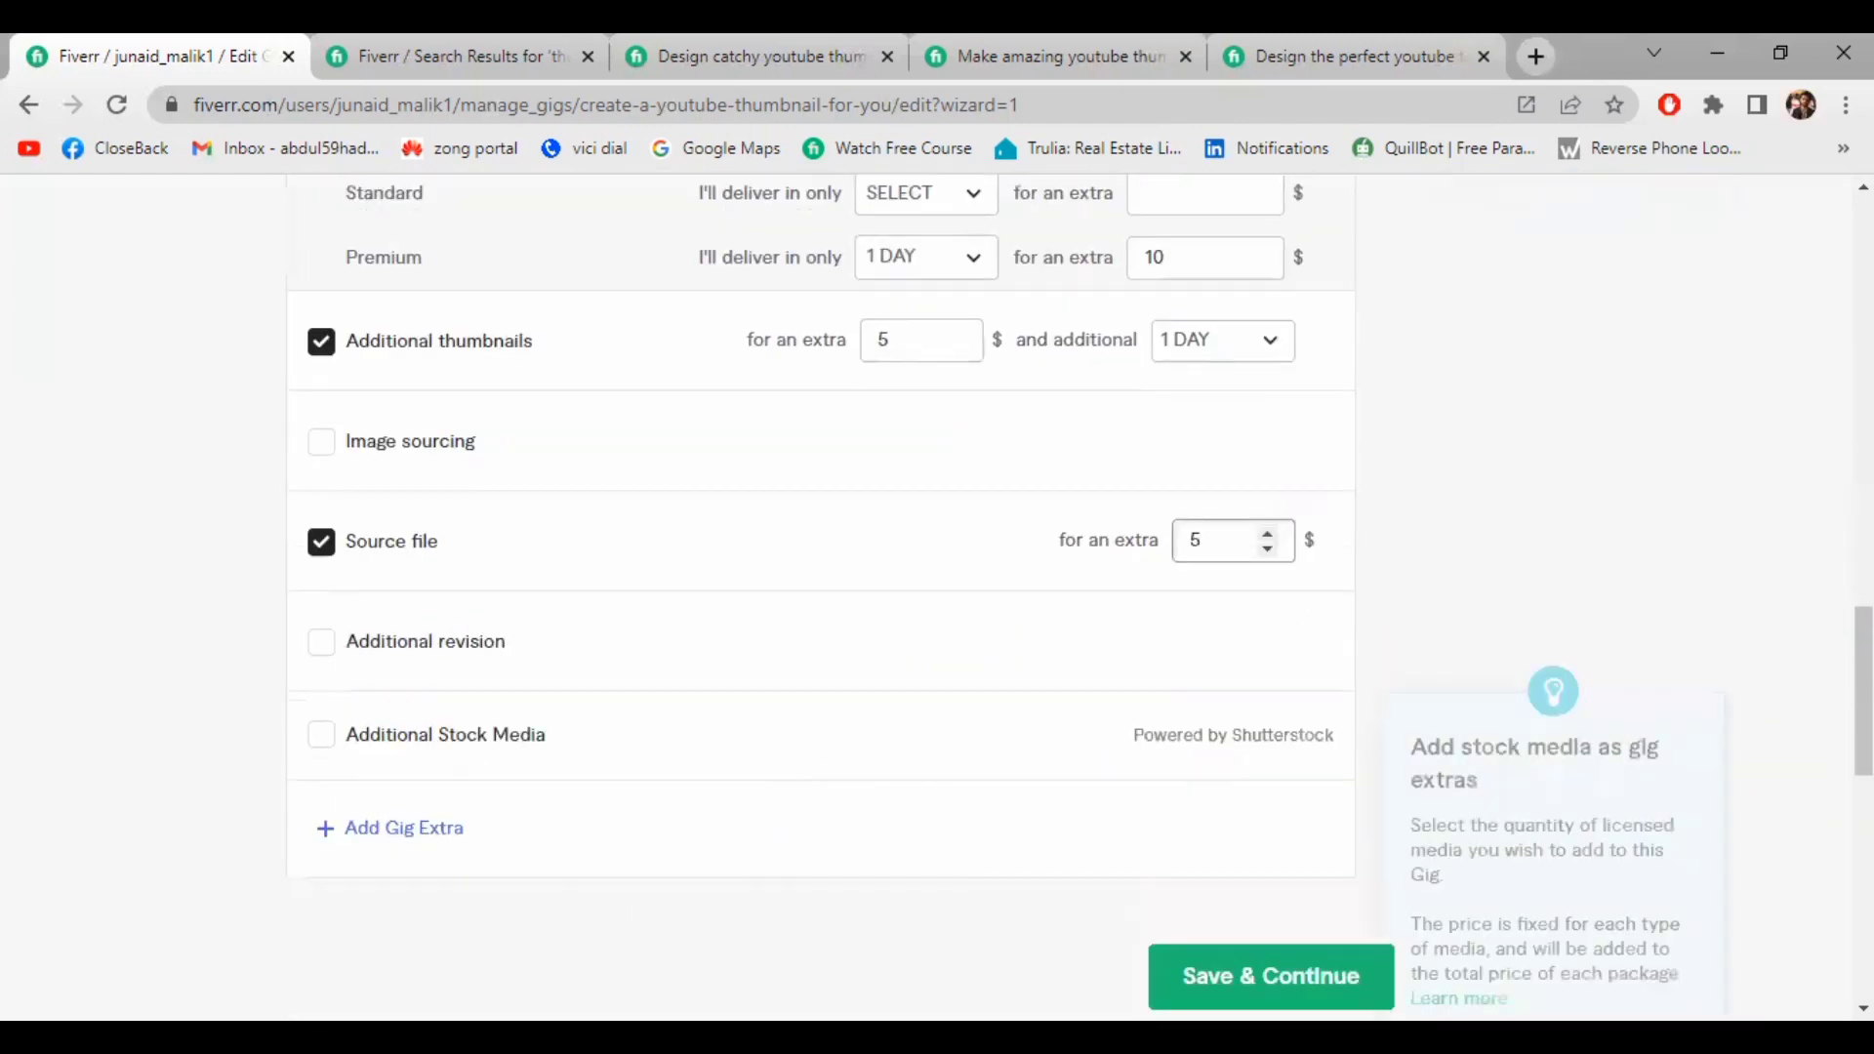
{"action": "left_click", "coordinate": [1272, 973]}
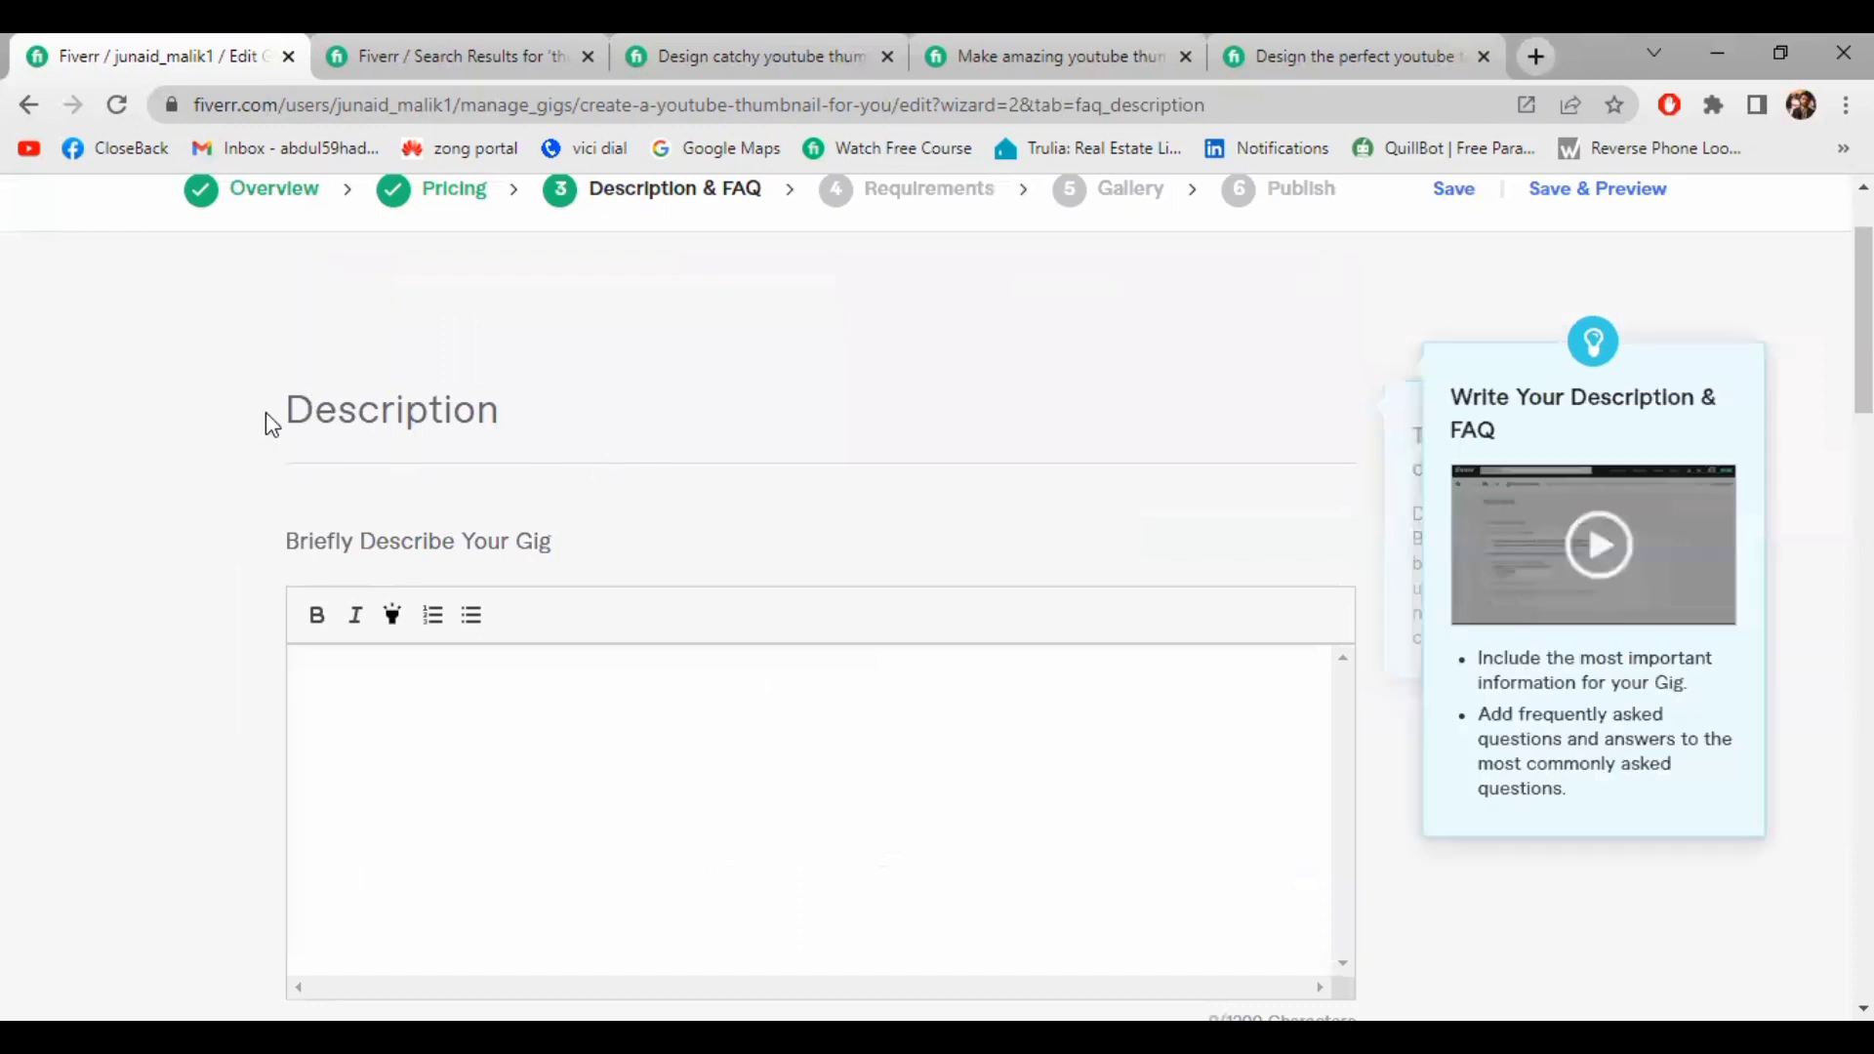
Examine how the competitor's catchy YouTube thumbnail gig words its "About this gig" description
{"action": "double_click", "coordinate": [318, 415]}
{"action": "left_click", "coordinate": [632, 383]}
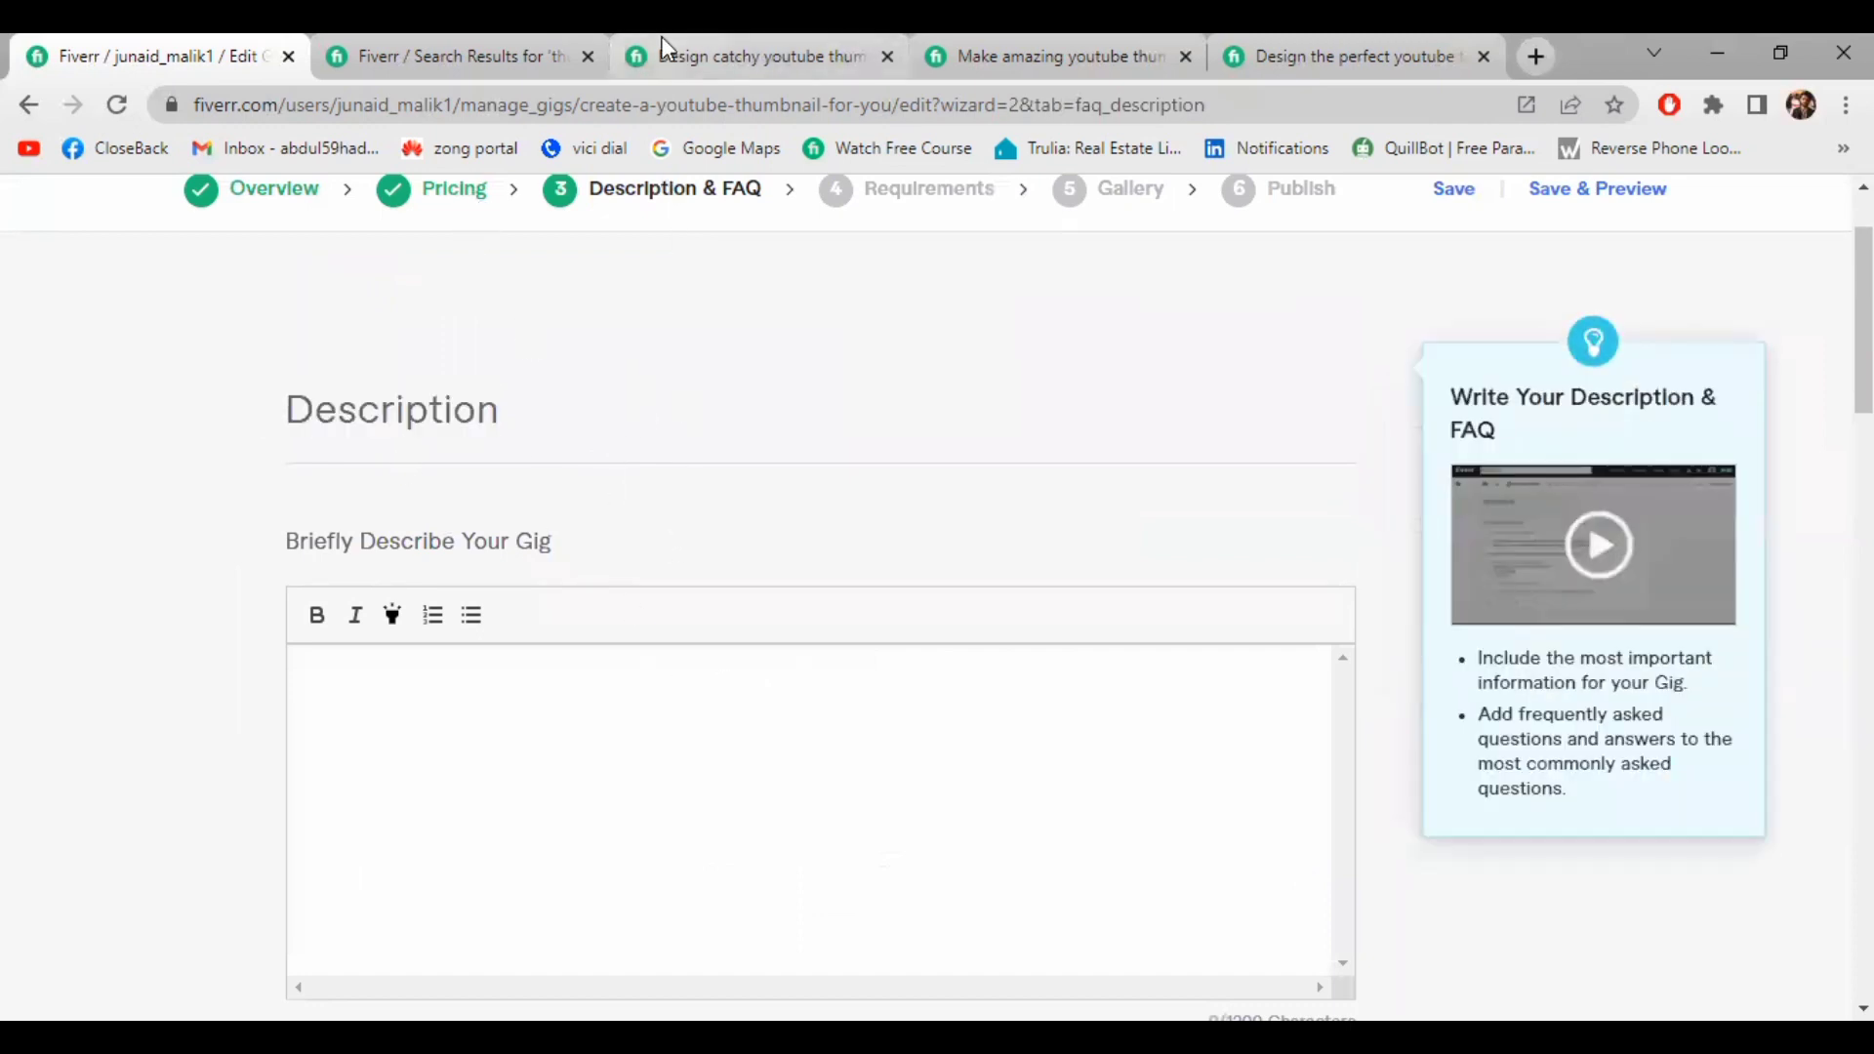
{"action": "left_click", "coordinate": [769, 53]}
{"action": "scroll", "coordinate": [863, 822], "scroll_direction": "up", "scroll_amount": 5}
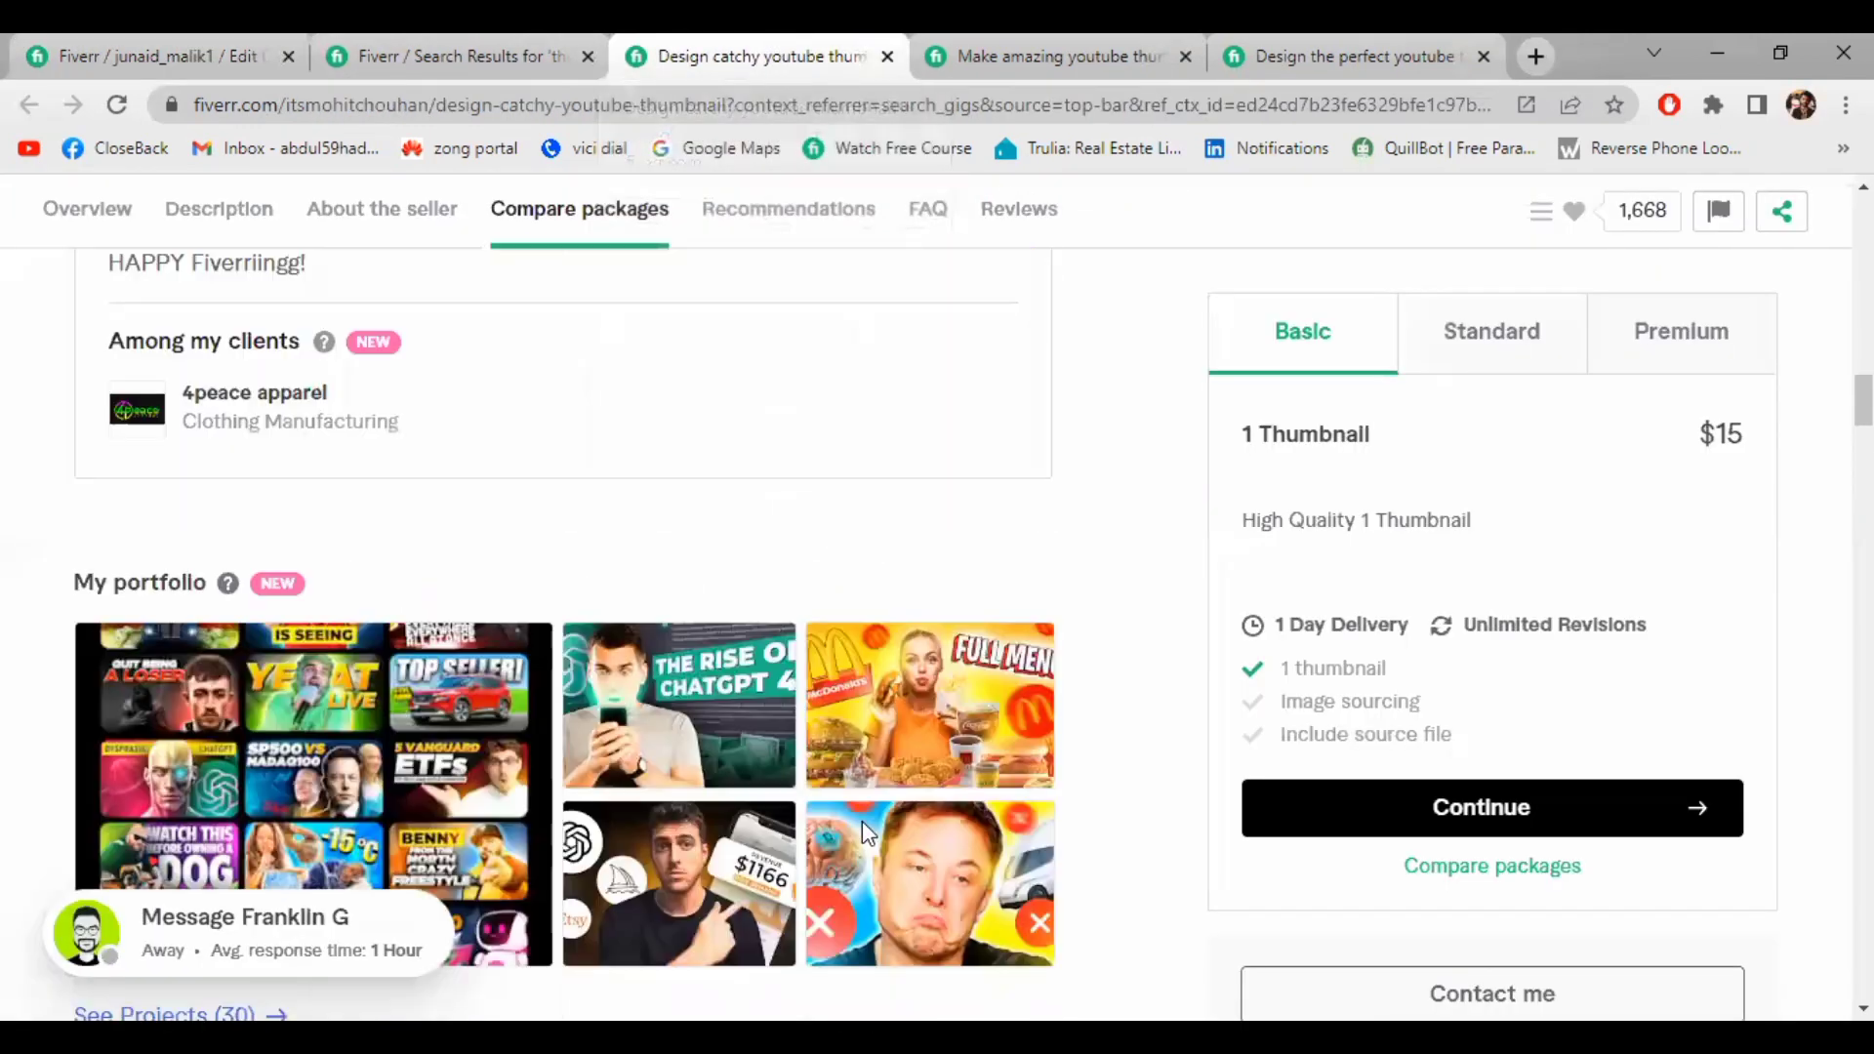
{"action": "scroll", "coordinate": [863, 822], "scroll_direction": "up", "scroll_amount": 15}
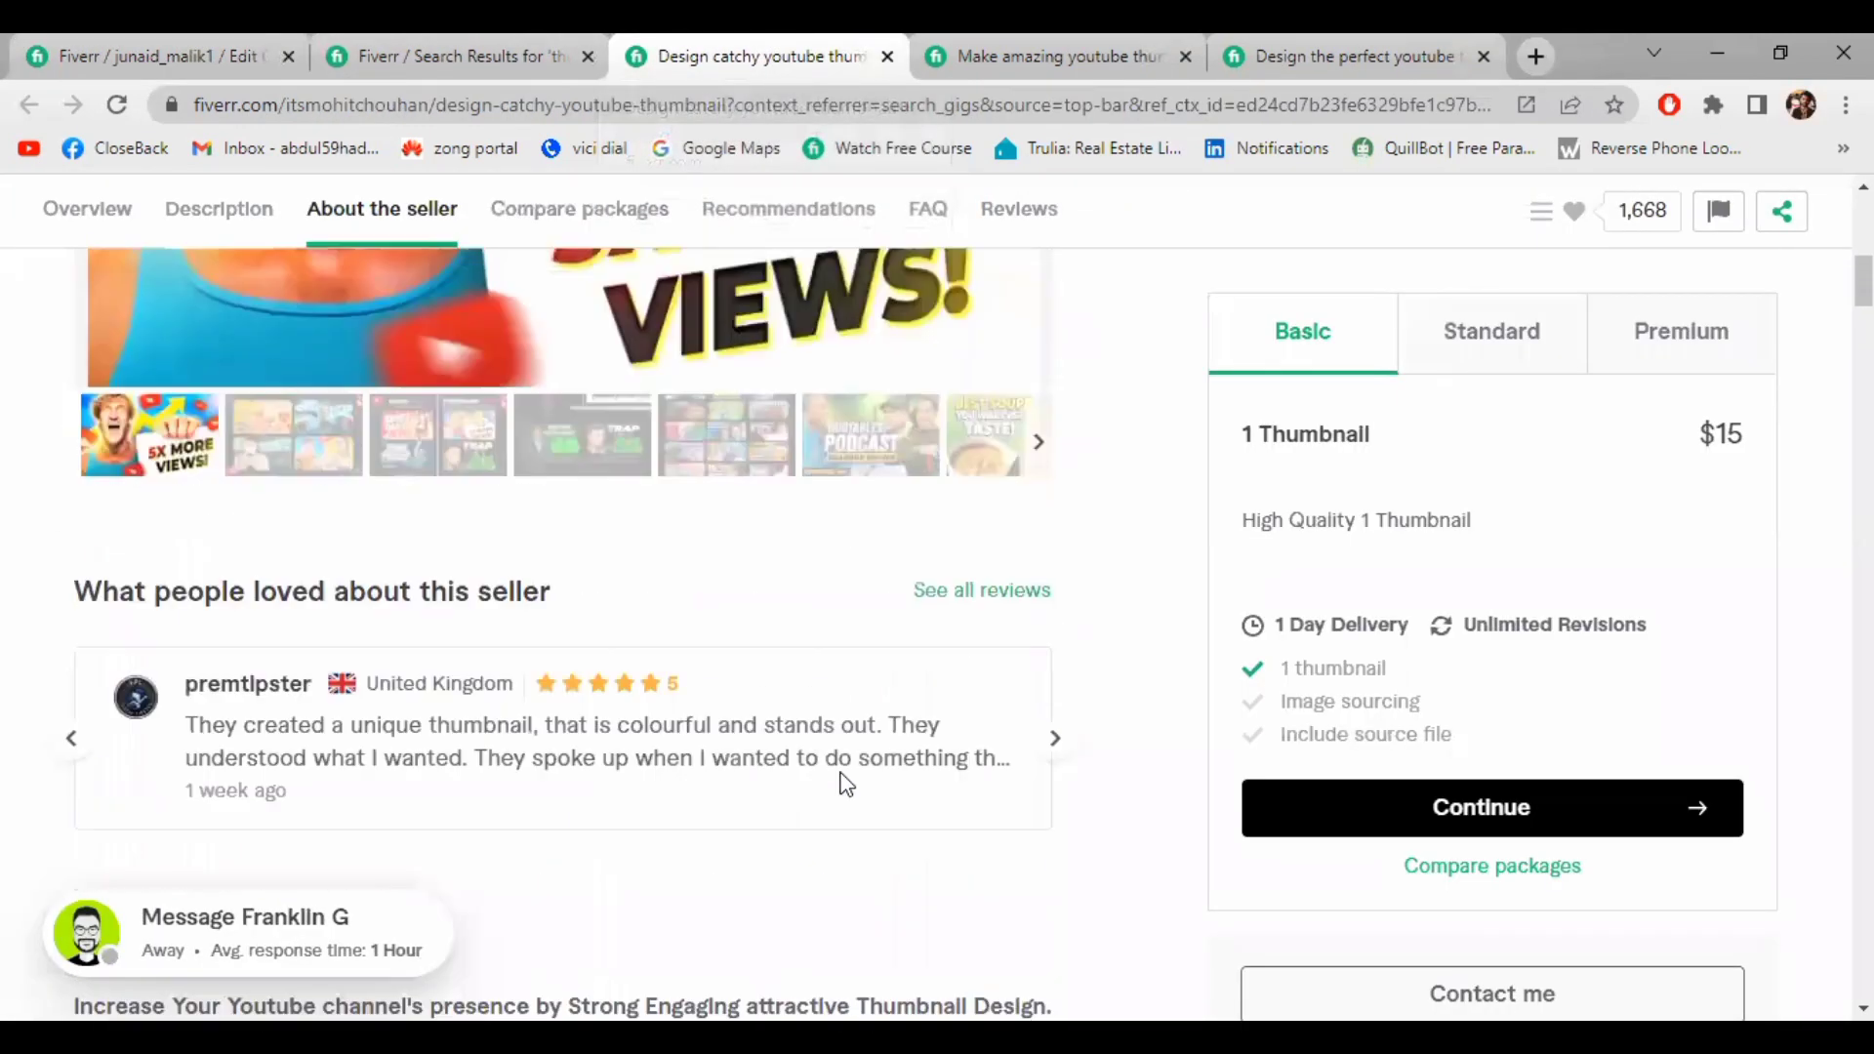
{"action": "scroll", "coordinate": [845, 783], "scroll_direction": "down", "scroll_amount": 5}
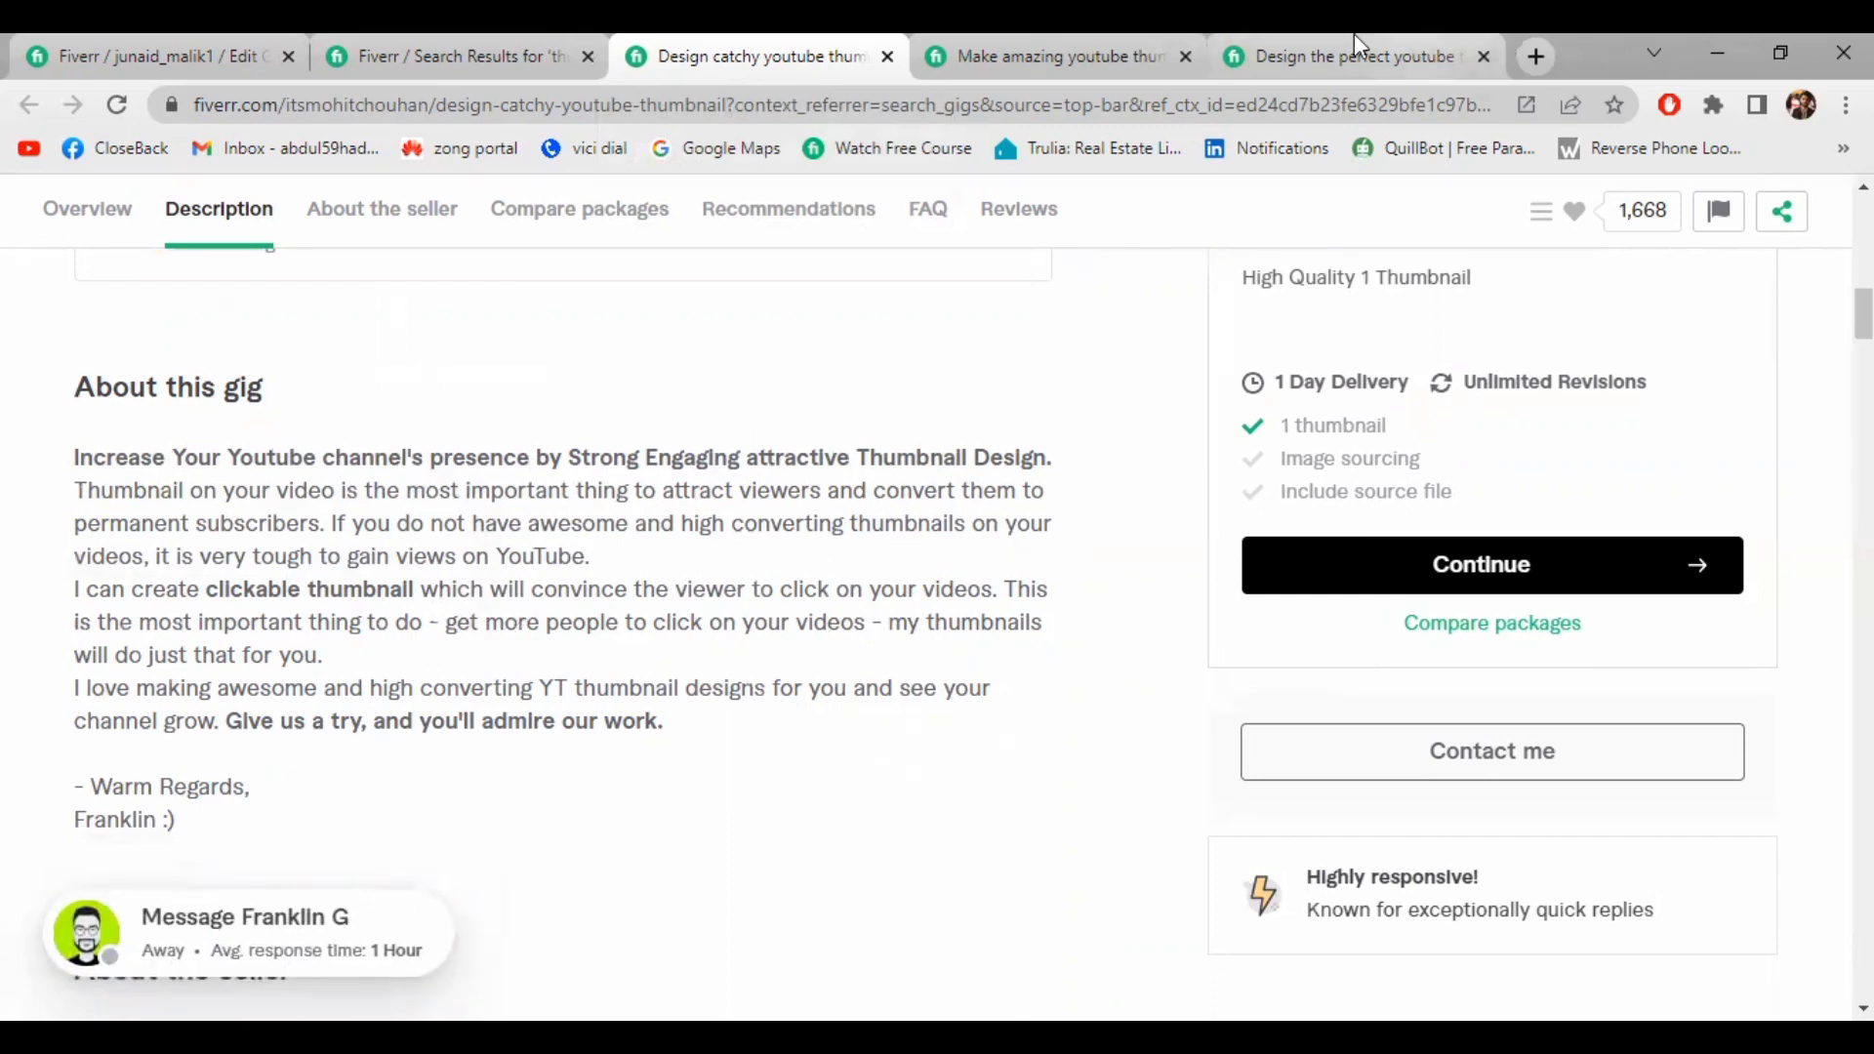
Examine the "About this gig" description of the competing "Make amazing youtube thumbnail" gig
{"action": "left_click", "coordinate": [1091, 54]}
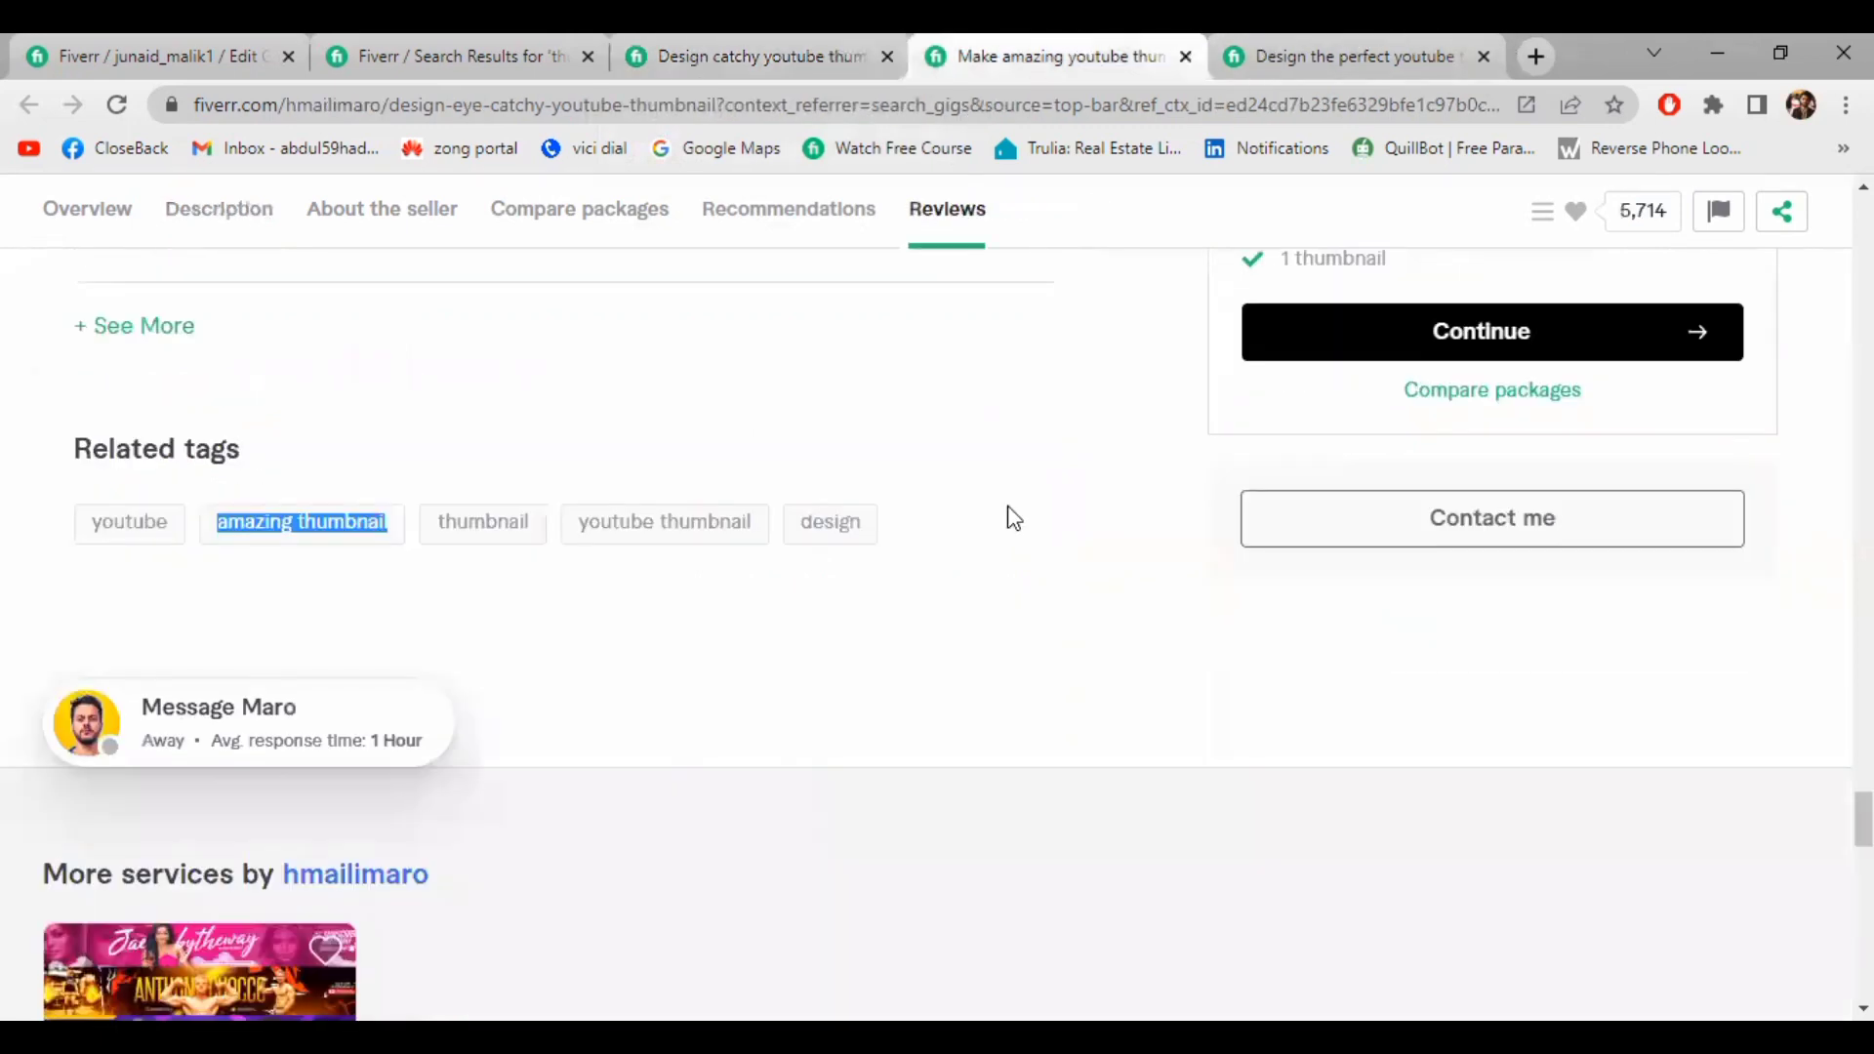
{"action": "scroll", "coordinate": [1010, 515], "scroll_direction": "up", "scroll_amount": 15}
{"action": "scroll", "coordinate": [1014, 517], "scroll_direction": "up", "scroll_amount": 6}
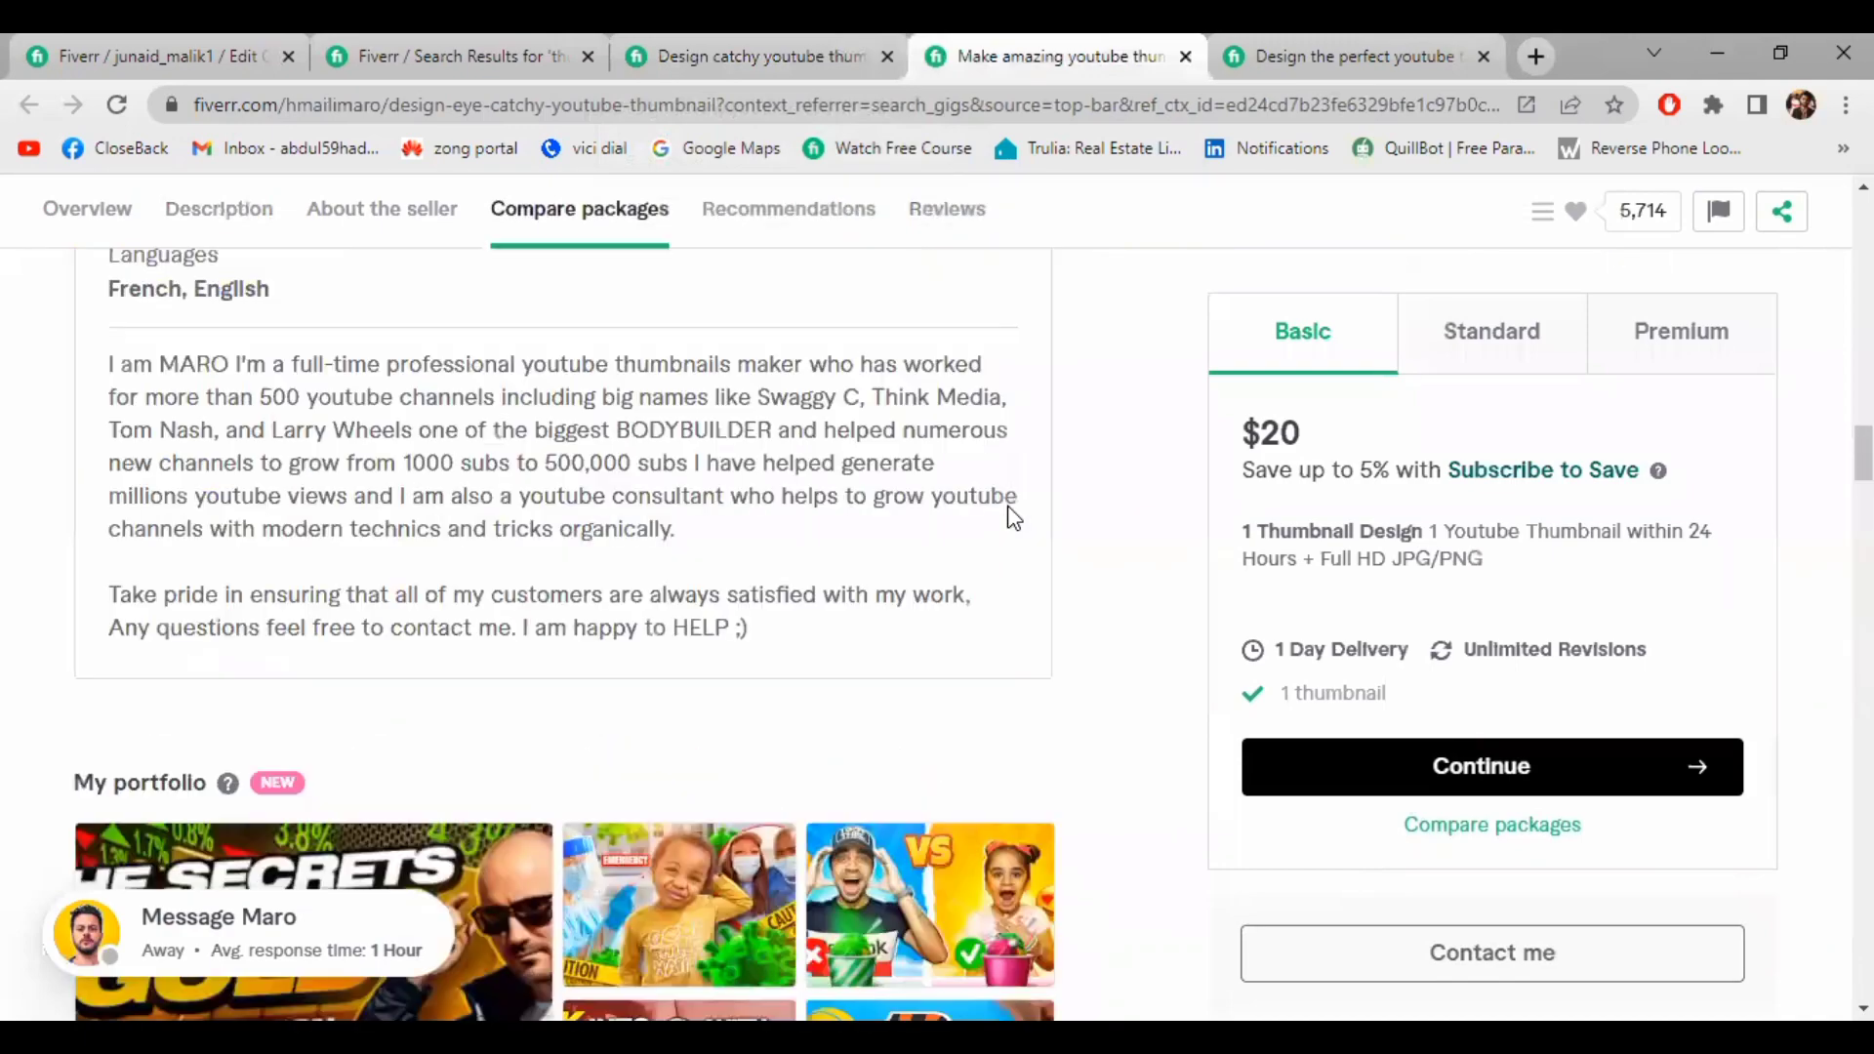
{"action": "scroll", "coordinate": [1013, 518], "scroll_direction": "down", "scroll_amount": 2}
{"action": "scroll", "coordinate": [1013, 518], "scroll_direction": "up", "scroll_amount": 5}
{"action": "scroll", "coordinate": [1013, 518], "scroll_direction": "up", "scroll_amount": 7}
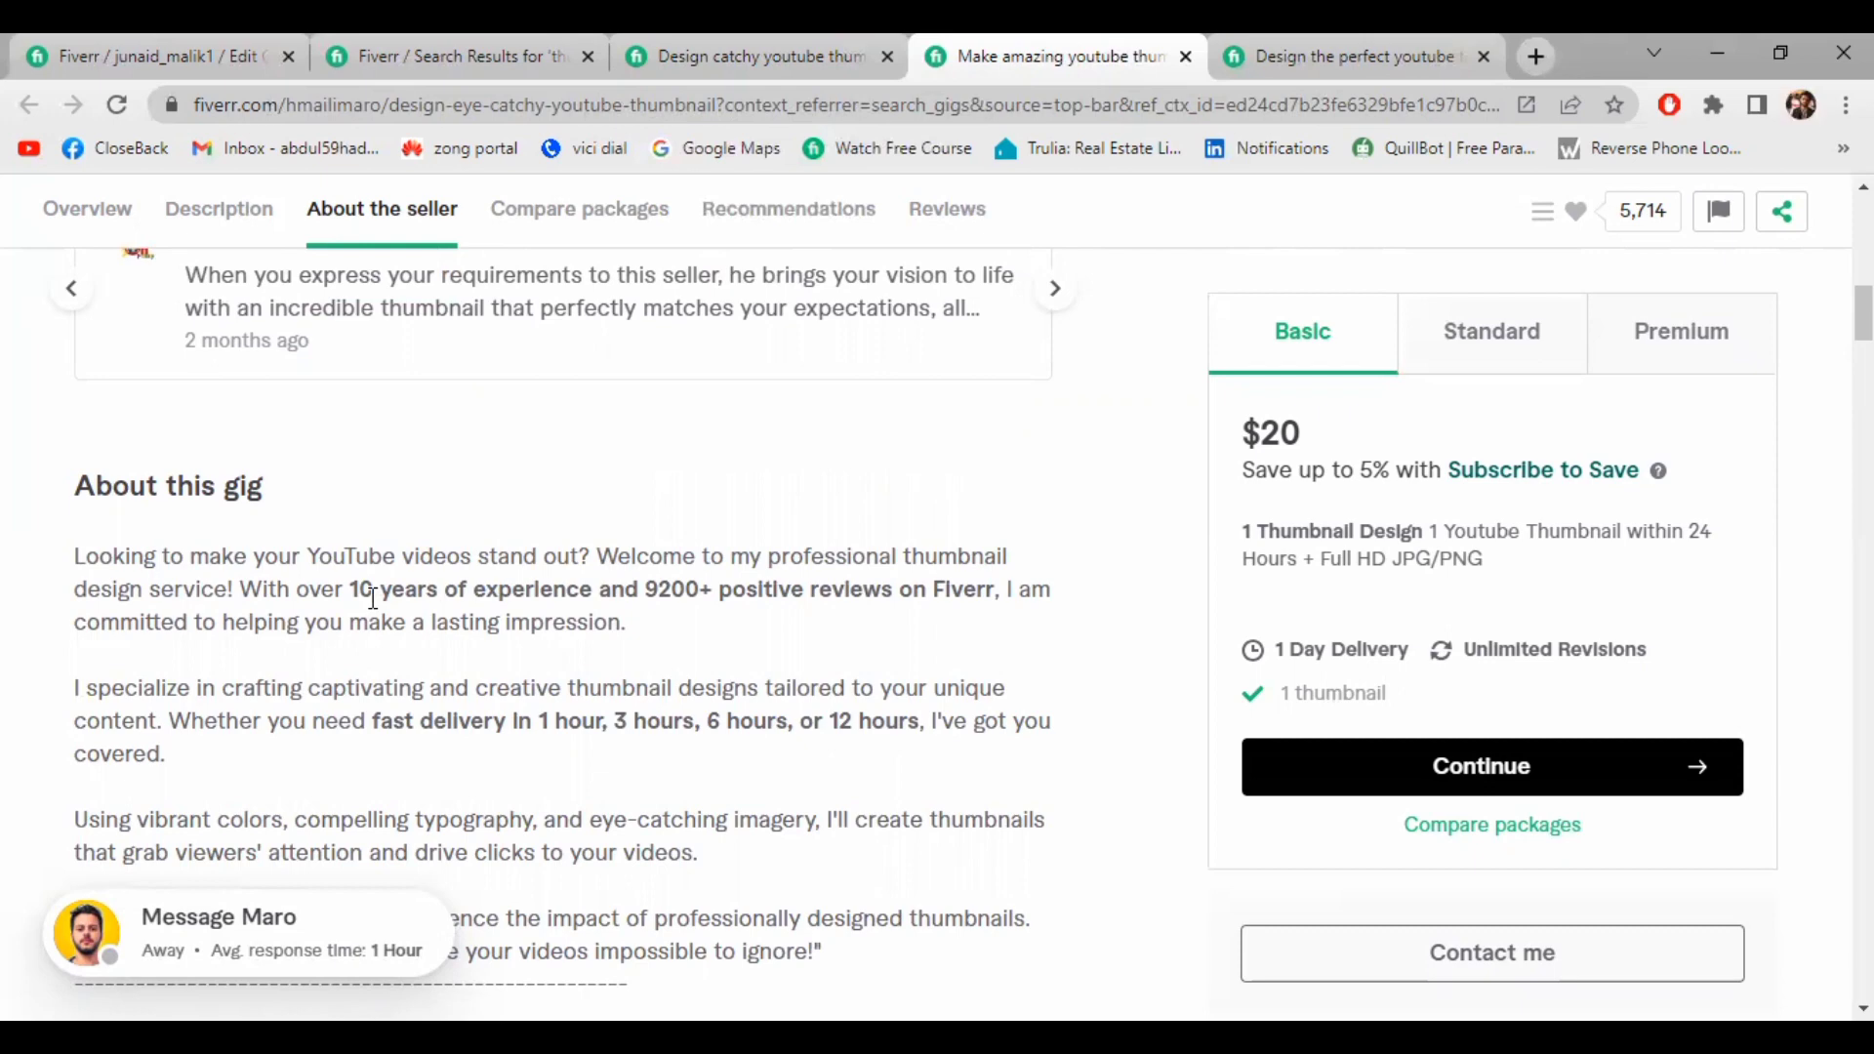
Reread the opening paragraphs of the competitor's "About this gig" text on experience and fast delivery
{"action": "scroll", "coordinate": [373, 598], "scroll_direction": "down", "scroll_amount": 2}
{"action": "scroll", "coordinate": [373, 597], "scroll_direction": "up", "scroll_amount": 1}
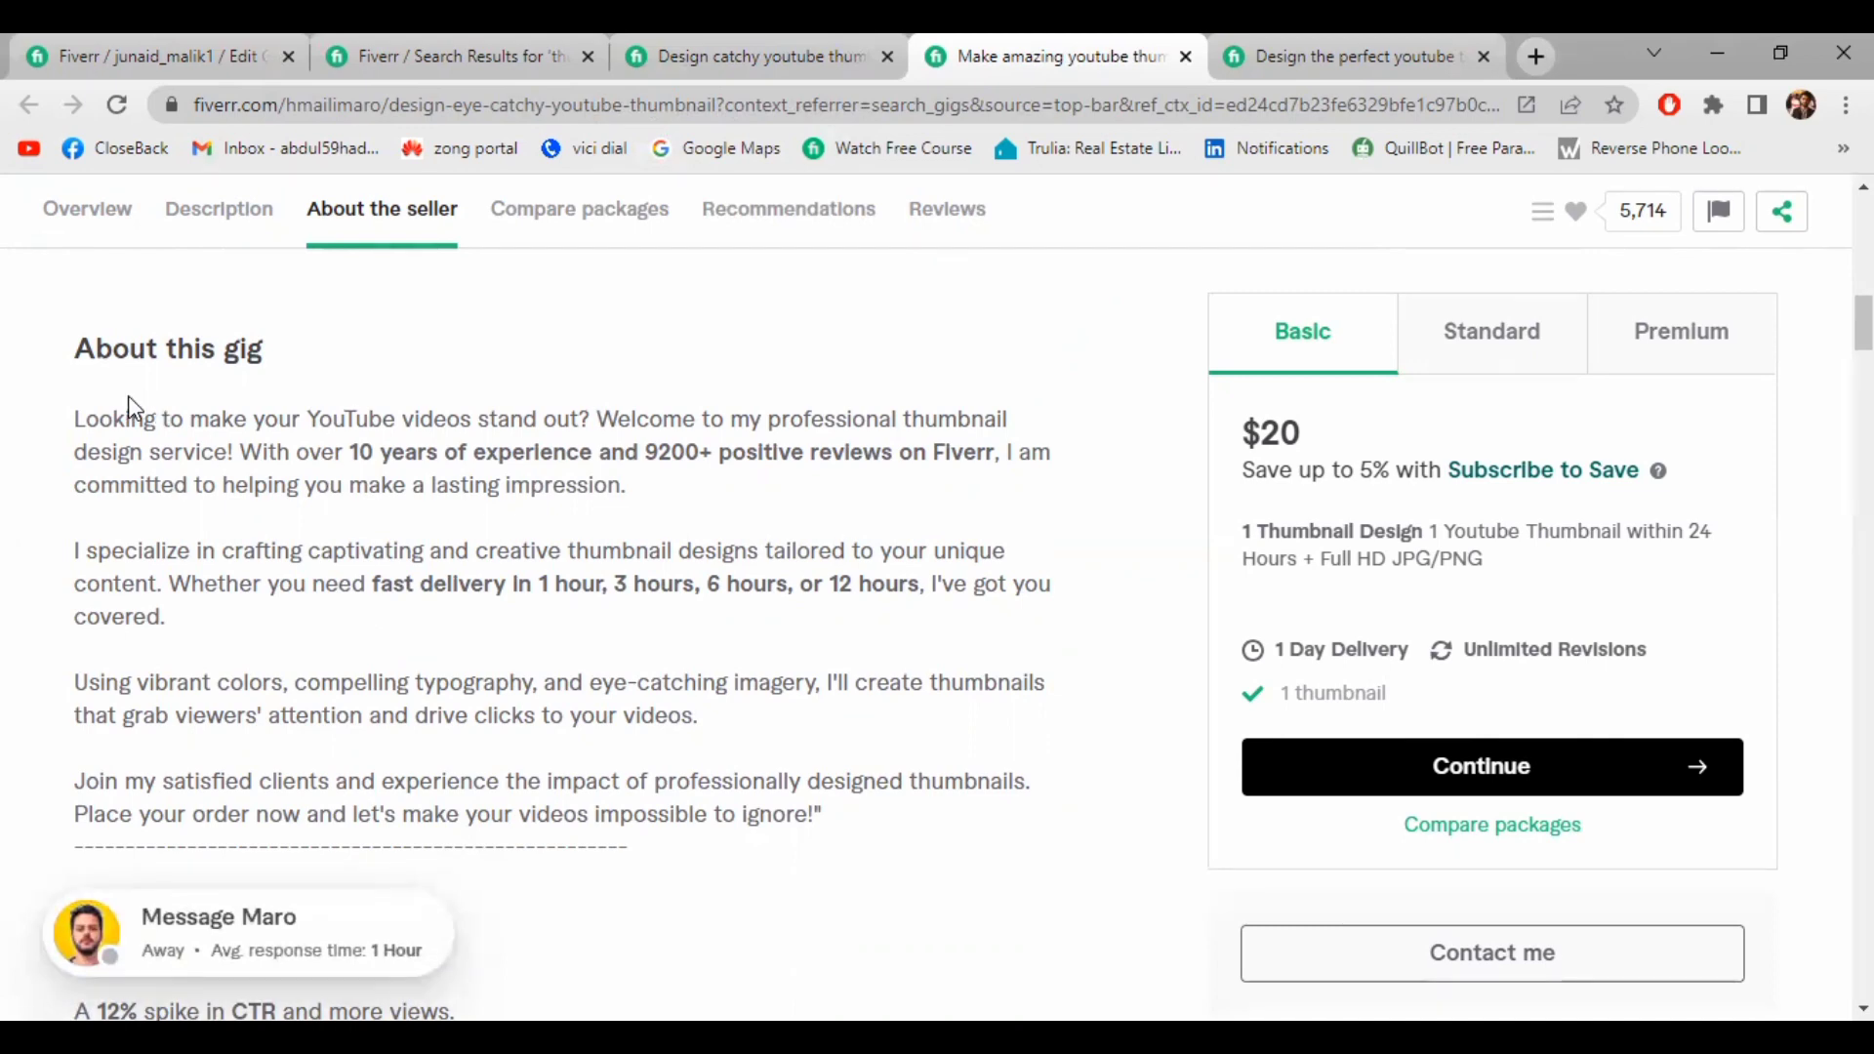
{"action": "left_click_drag", "start_coordinate": [128, 391], "coordinate": [315, 588]}
{"action": "left_click", "coordinate": [542, 712]}
Examine the "About this gig" text and process outline of the competing "Design the perfect youtube thumbnail" gig
{"action": "left_click", "coordinate": [1287, 39]}
{"action": "scroll", "coordinate": [588, 562], "scroll_direction": "down", "scroll_amount": 12}
{"action": "scroll", "coordinate": [588, 561], "scroll_direction": "down", "scroll_amount": 3}
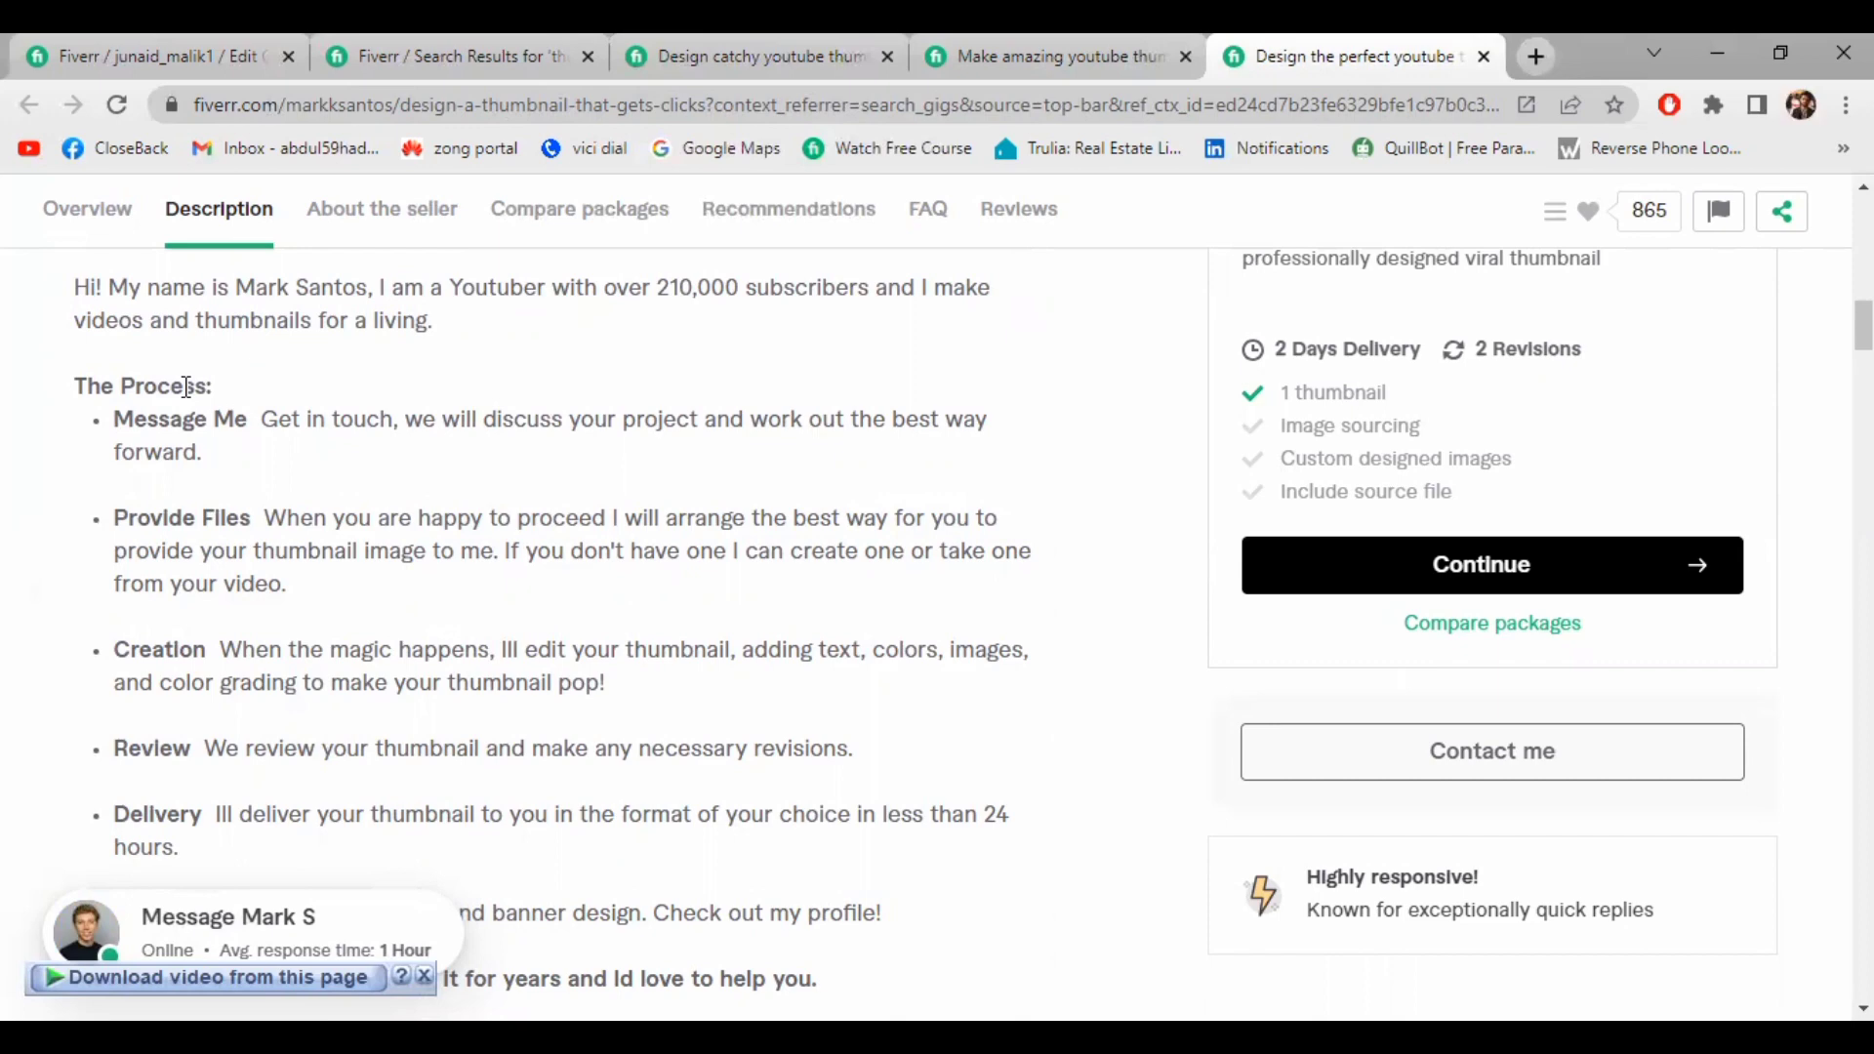
{"action": "scroll", "coordinate": [238, 536], "scroll_direction": "down", "scroll_amount": 2}
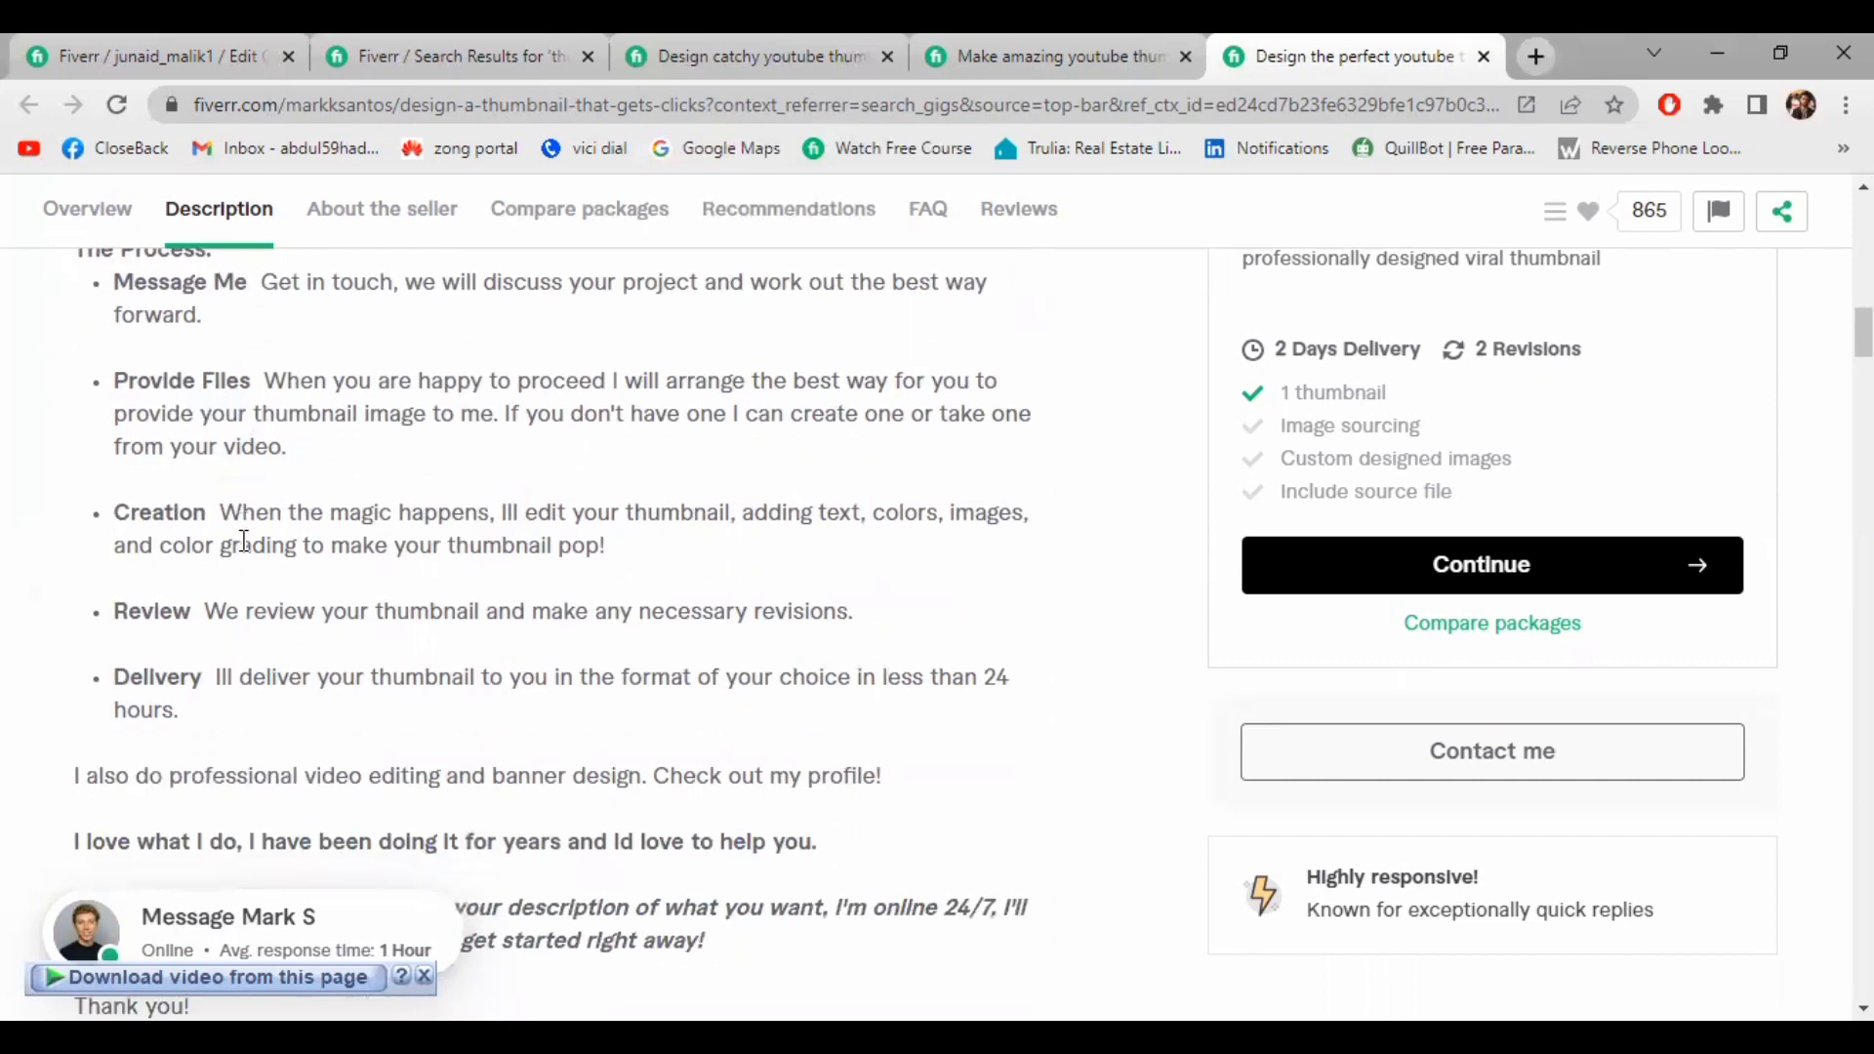
{"action": "scroll", "coordinate": [244, 541], "scroll_direction": "down", "scroll_amount": 1}
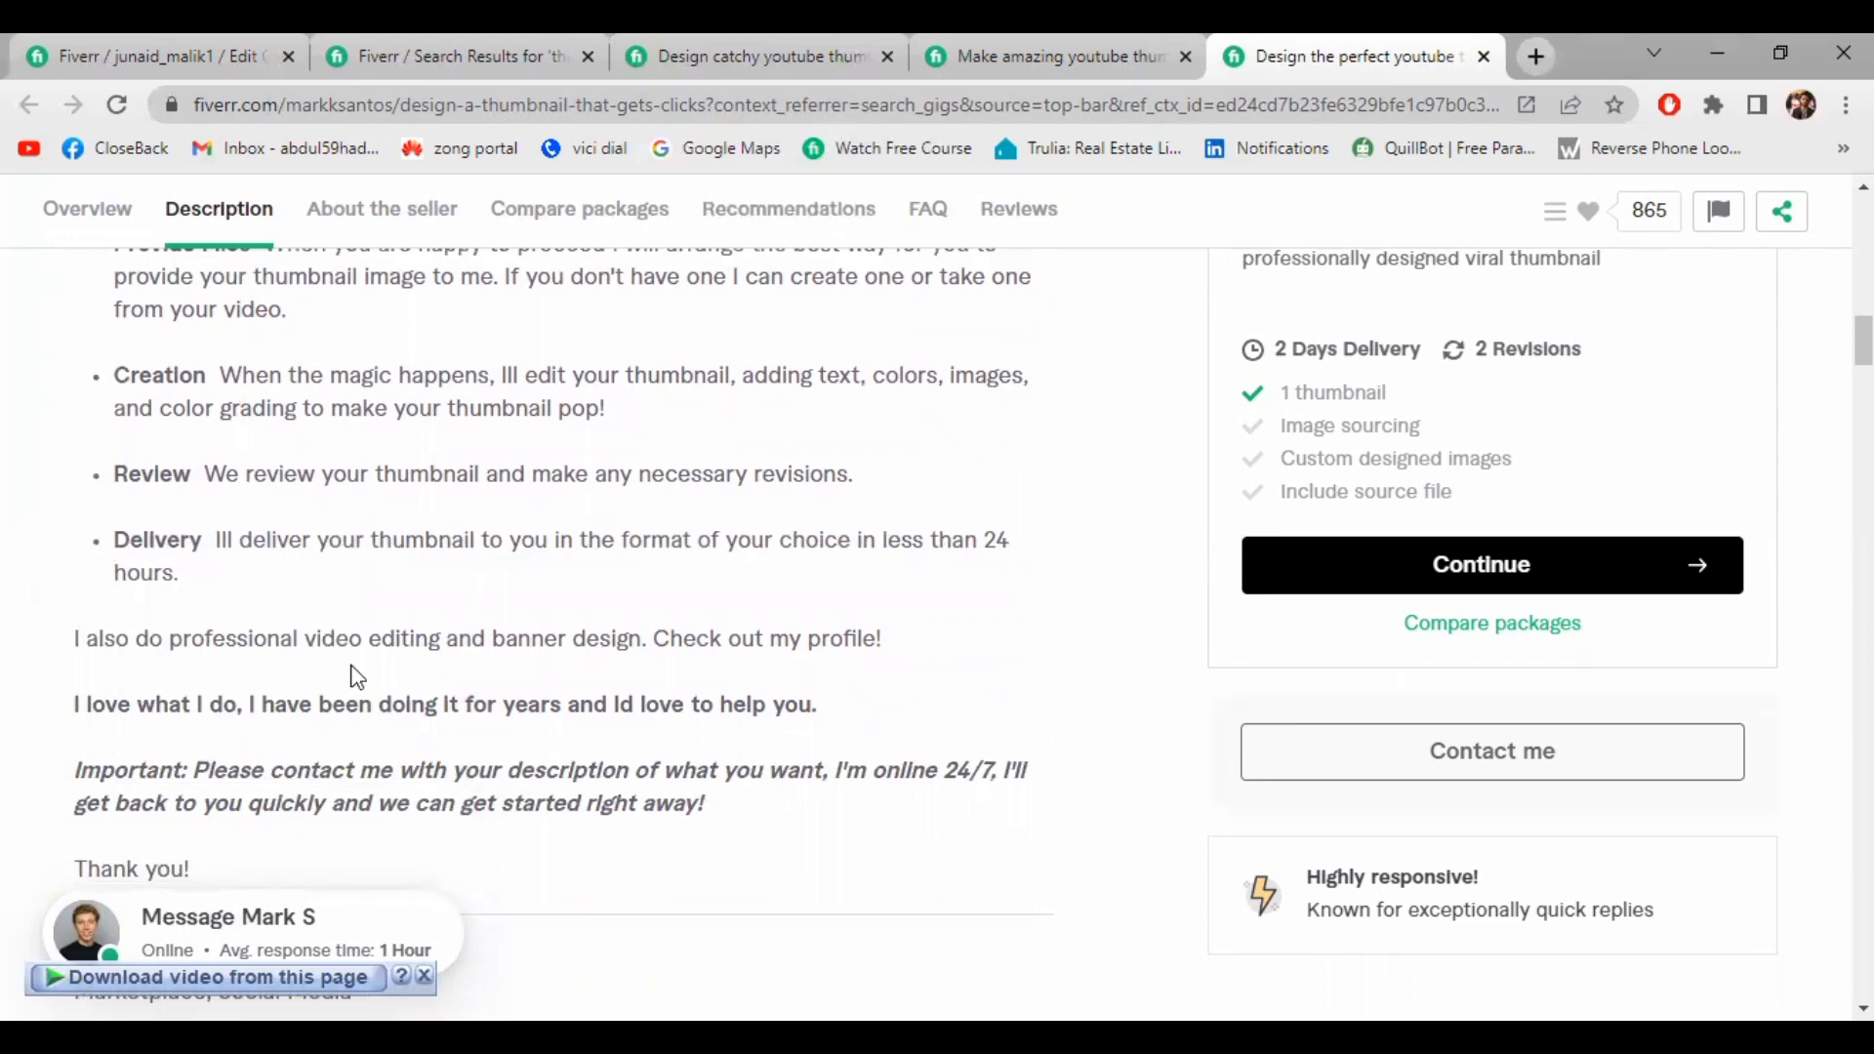
{"action": "scroll", "coordinate": [358, 676], "scroll_direction": "up", "scroll_amount": 4}
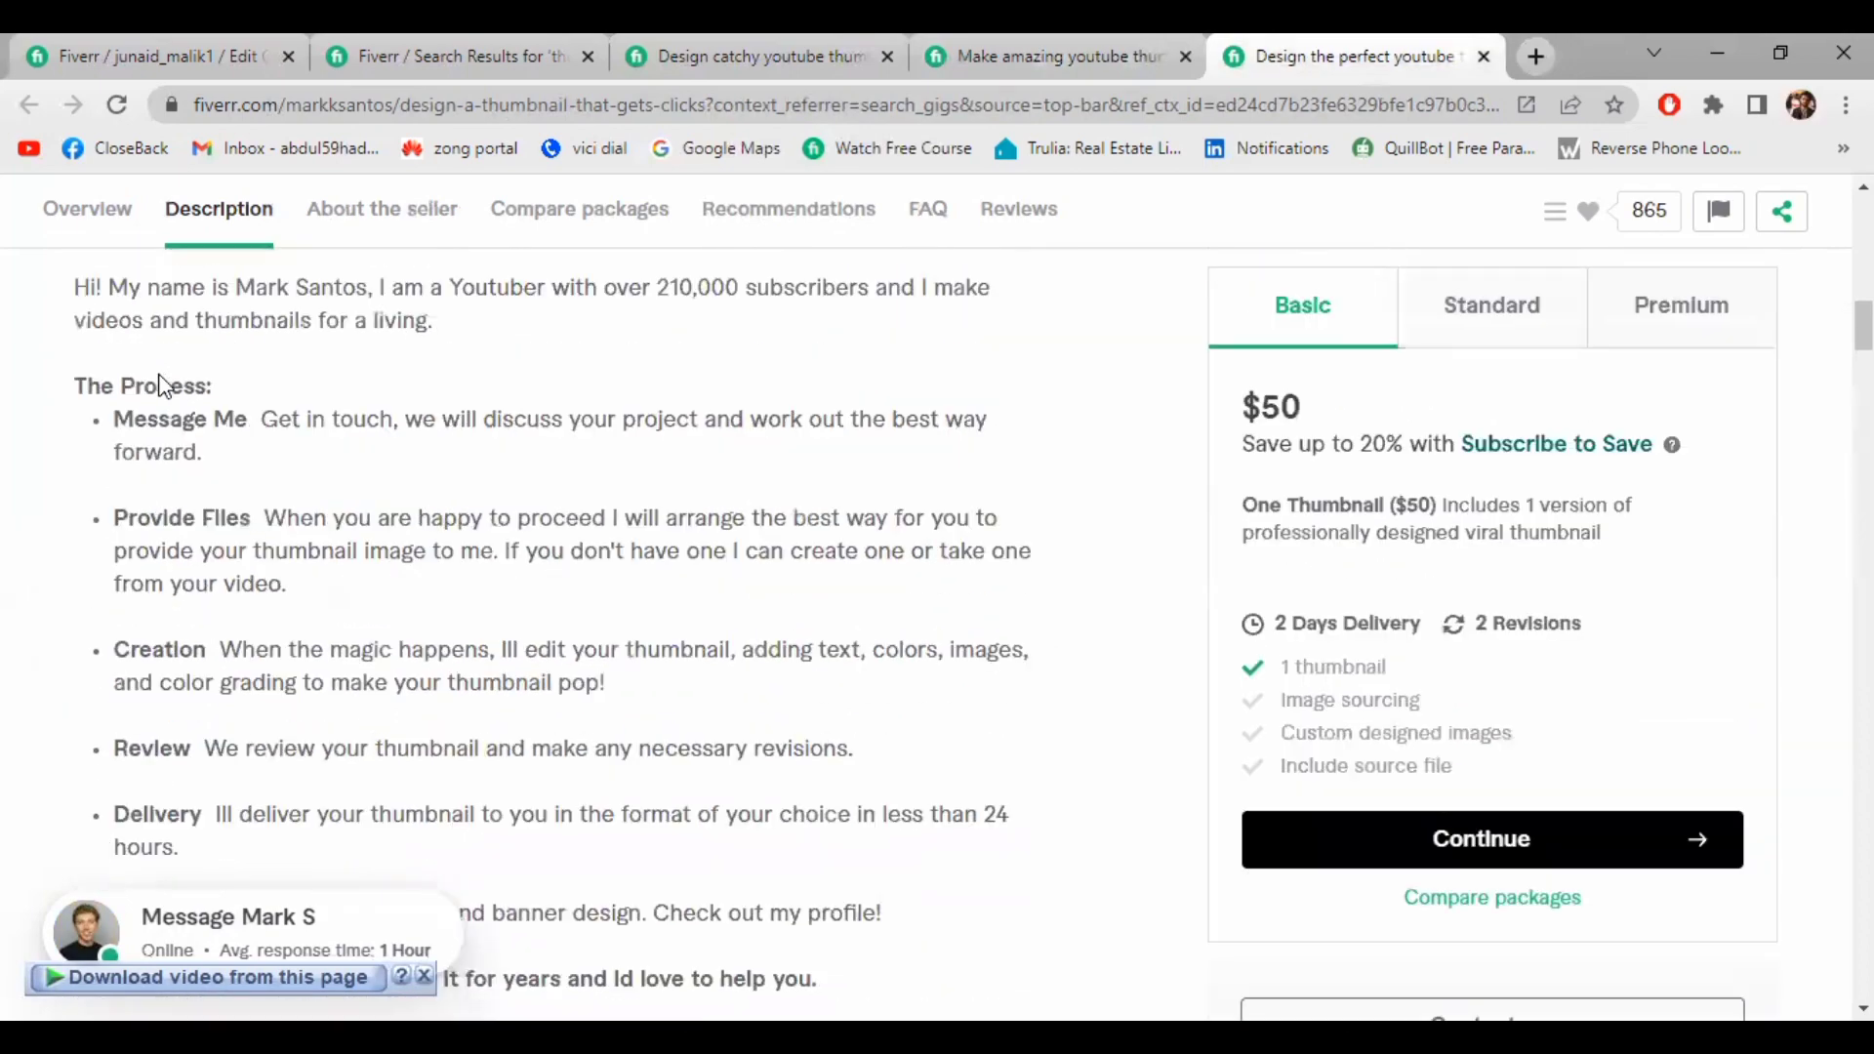
{"action": "scroll", "coordinate": [120, 390], "scroll_direction": "up", "scroll_amount": 8}
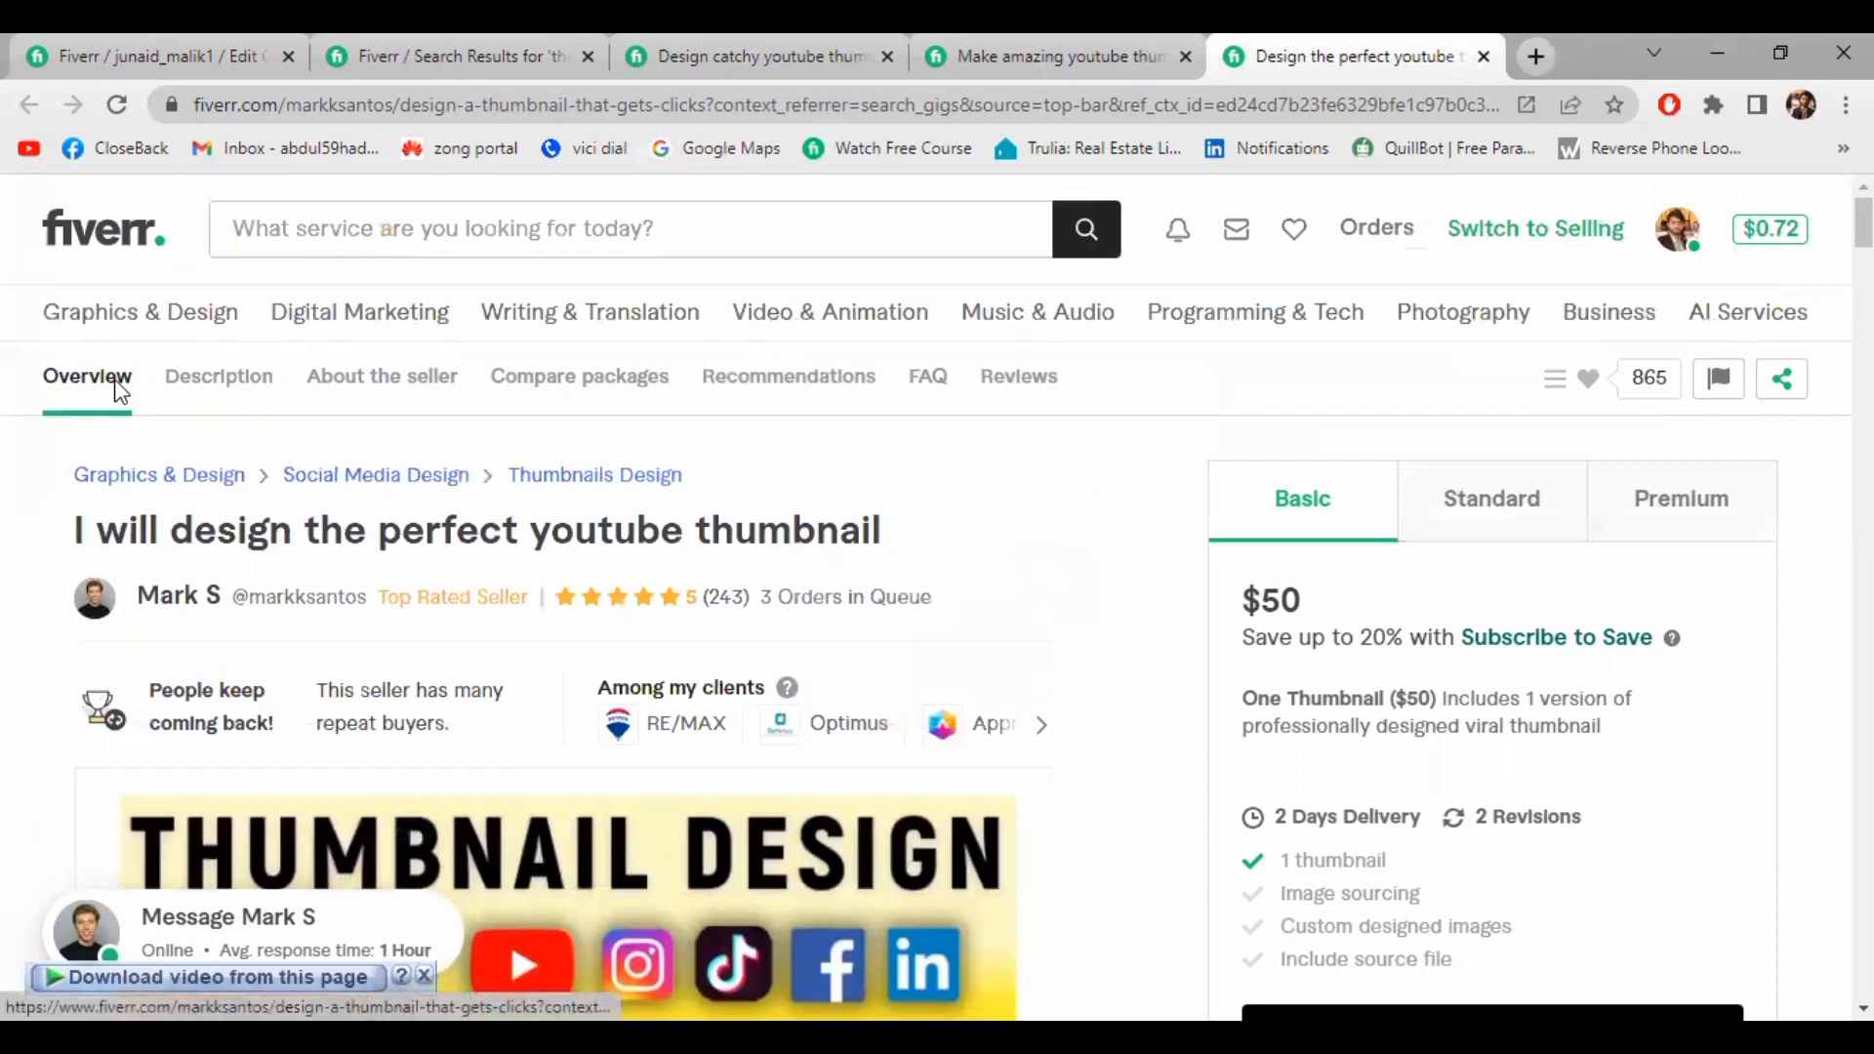
{"action": "scroll", "coordinate": [125, 390], "scroll_direction": "down", "scroll_amount": 8}
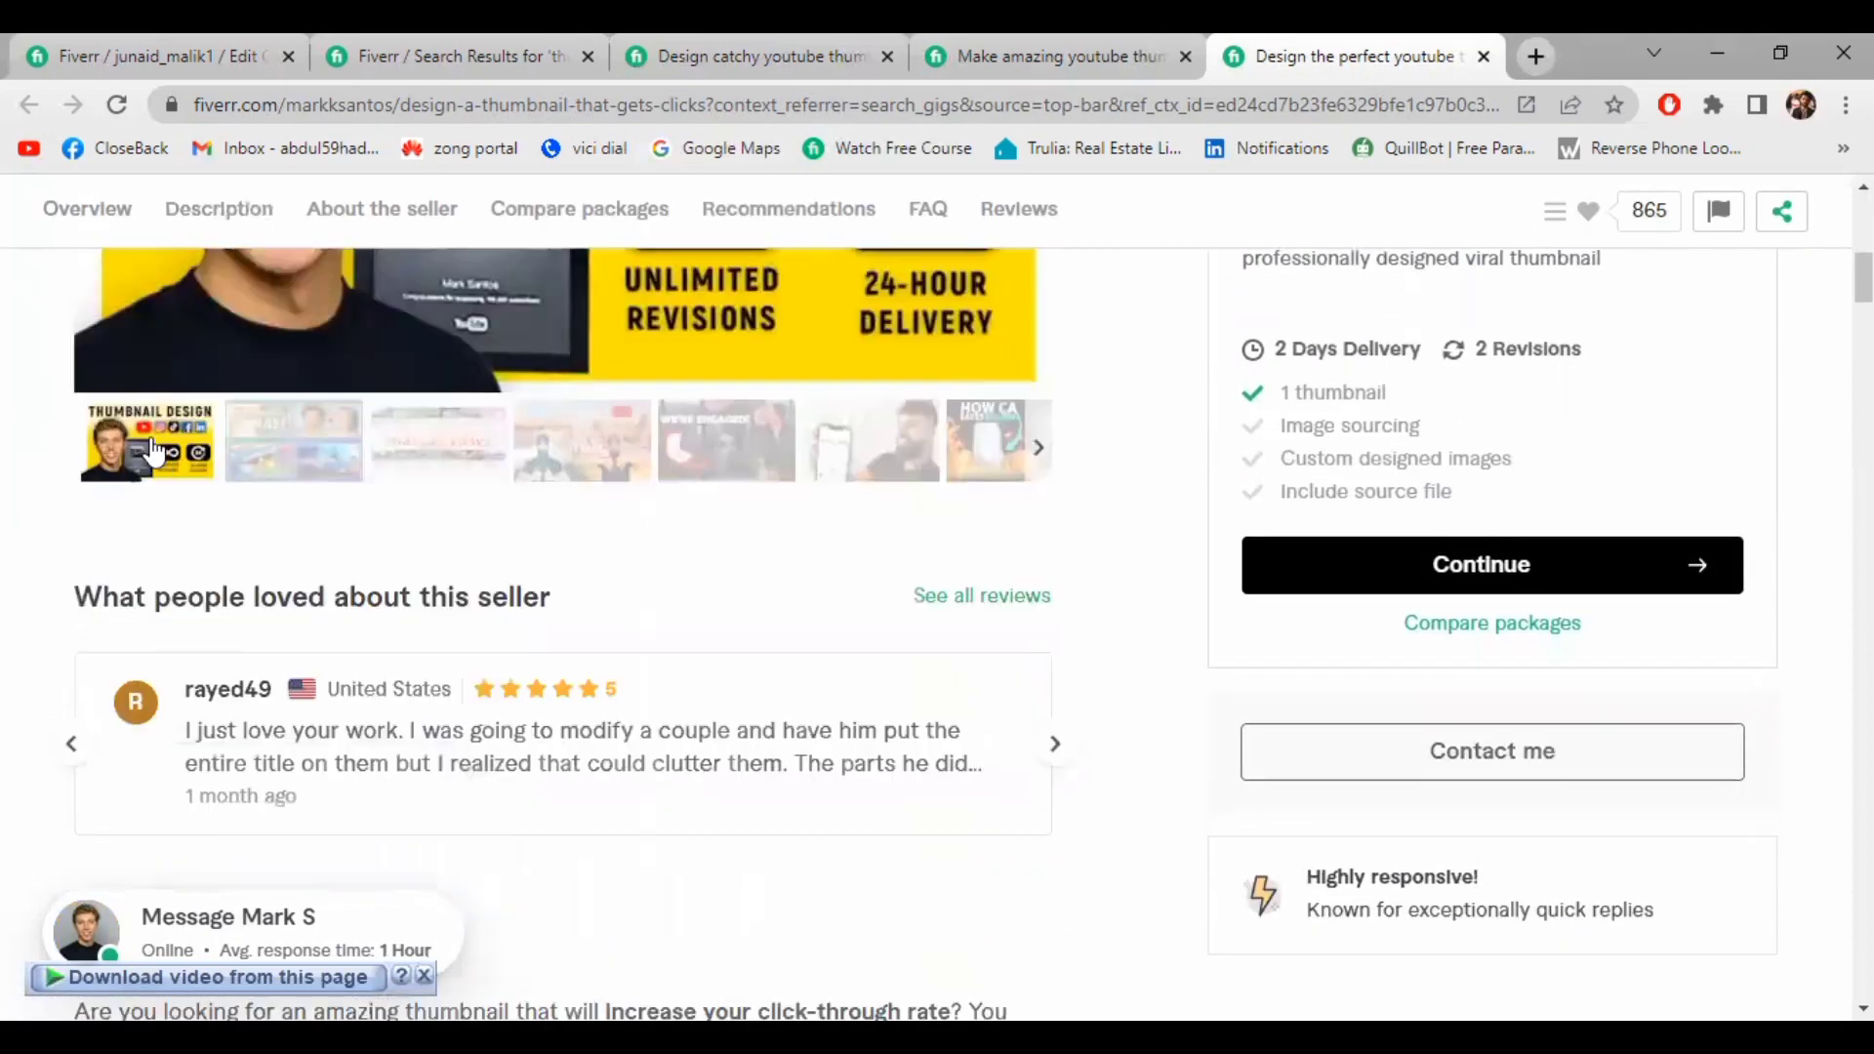
{"action": "scroll", "coordinate": [152, 451], "scroll_direction": "down", "scroll_amount": 4}
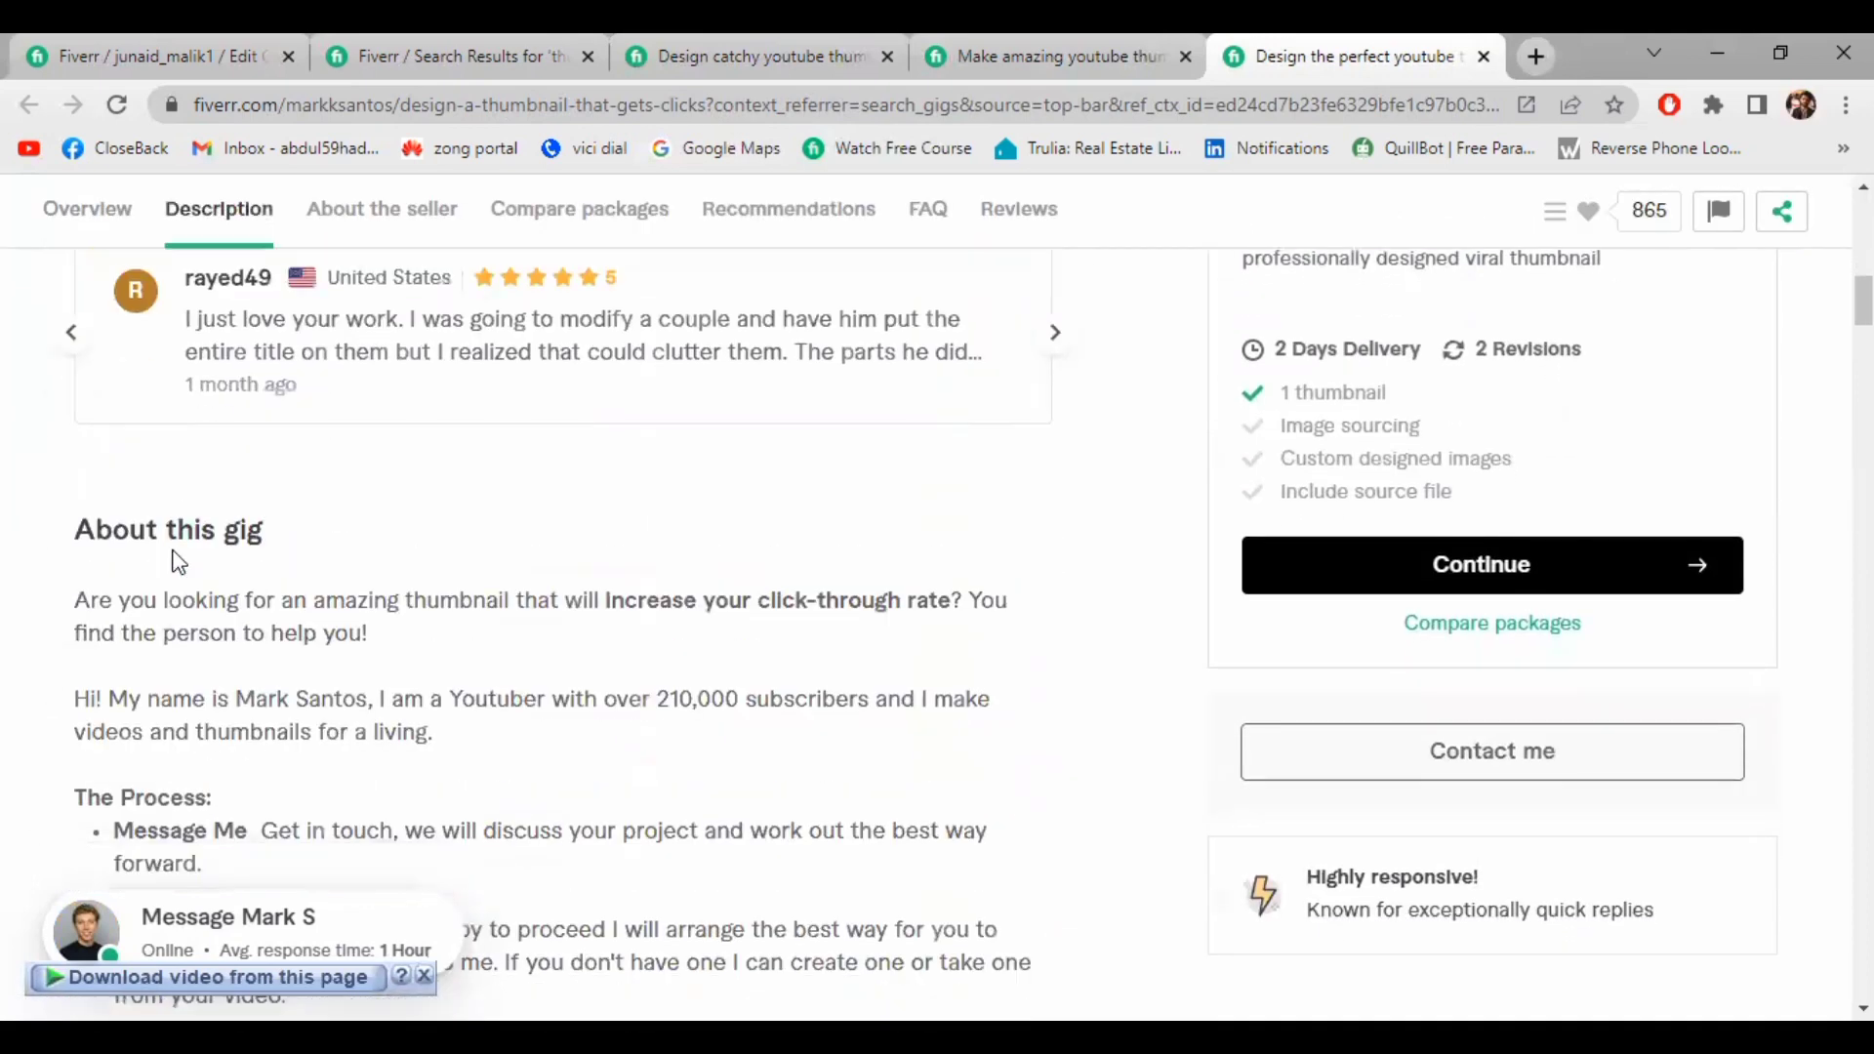
Paste the prepared text into your own gig's description, covering the introduction, services, reasons to choose you and custom order invitation
{"action": "left_click", "coordinate": [158, 35]}
{"action": "left_click", "coordinate": [523, 648]}
{"action": "scroll", "coordinate": [464, 569], "scroll_direction": "down", "scroll_amount": 3}
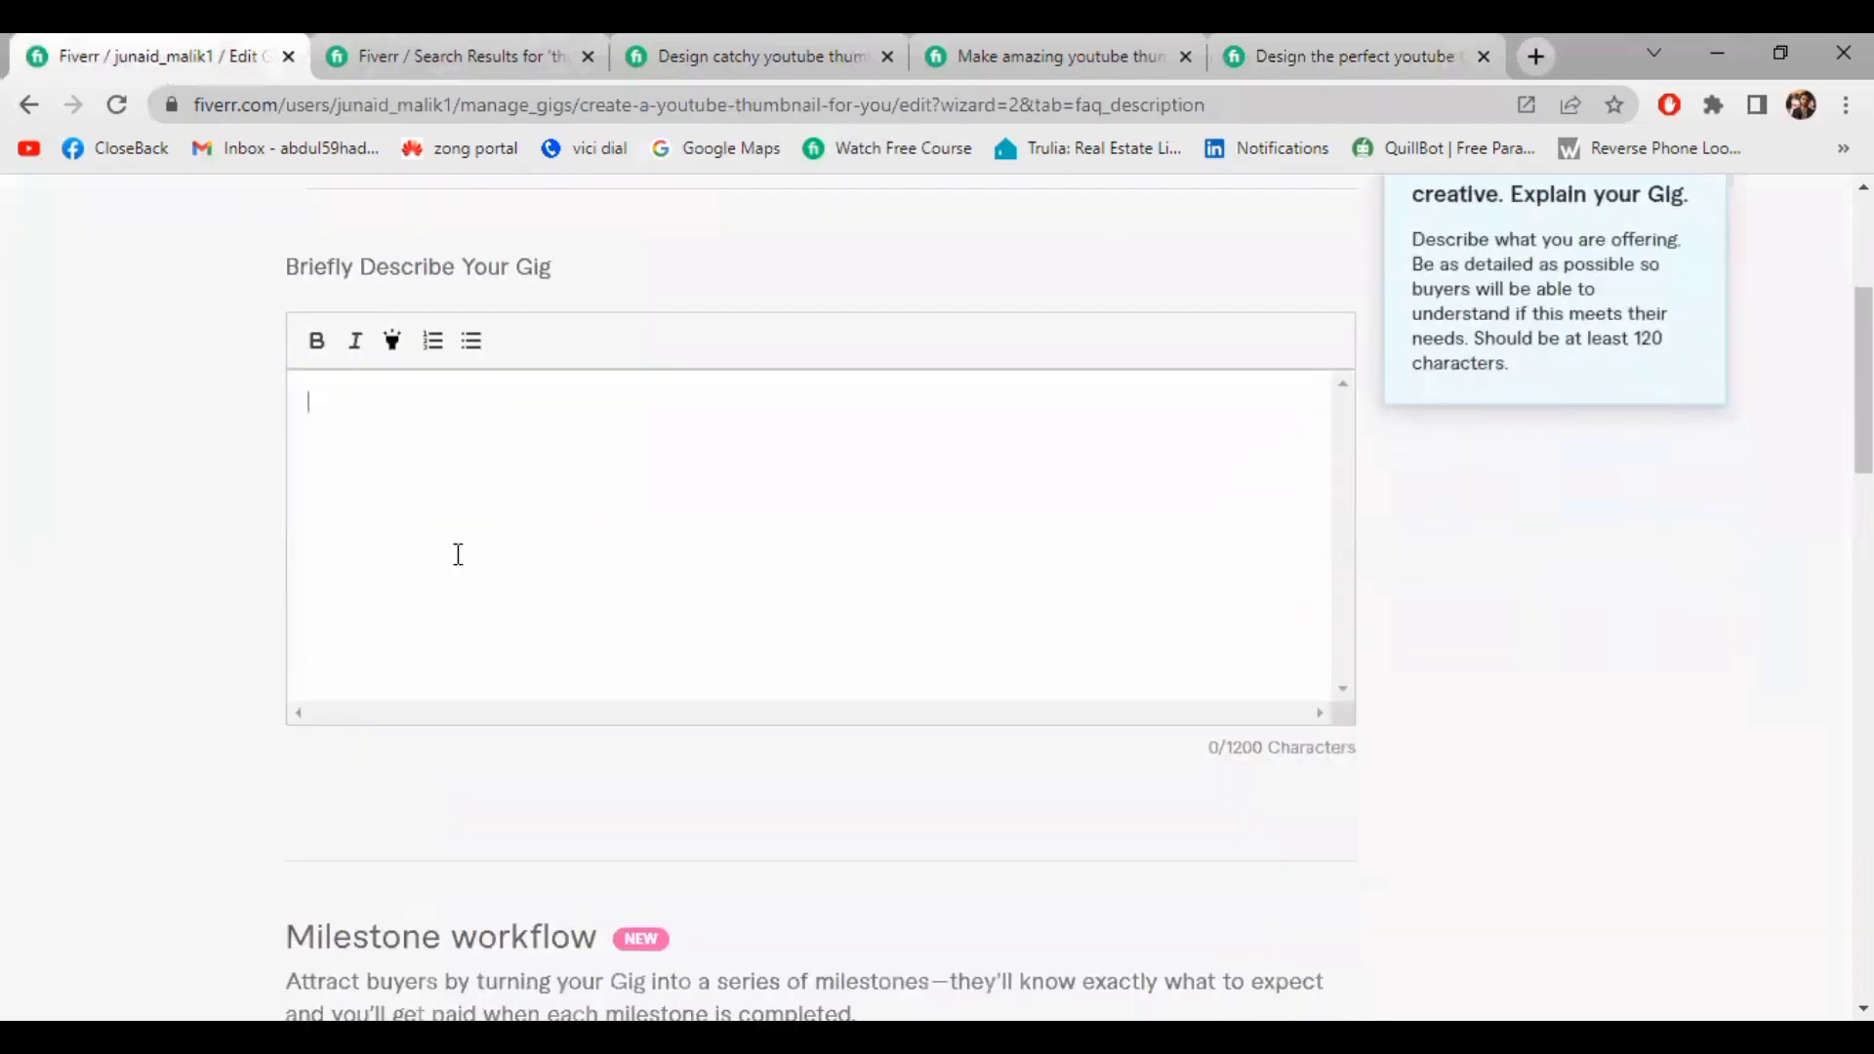
{"action": "left_click", "coordinate": [394, 466]}
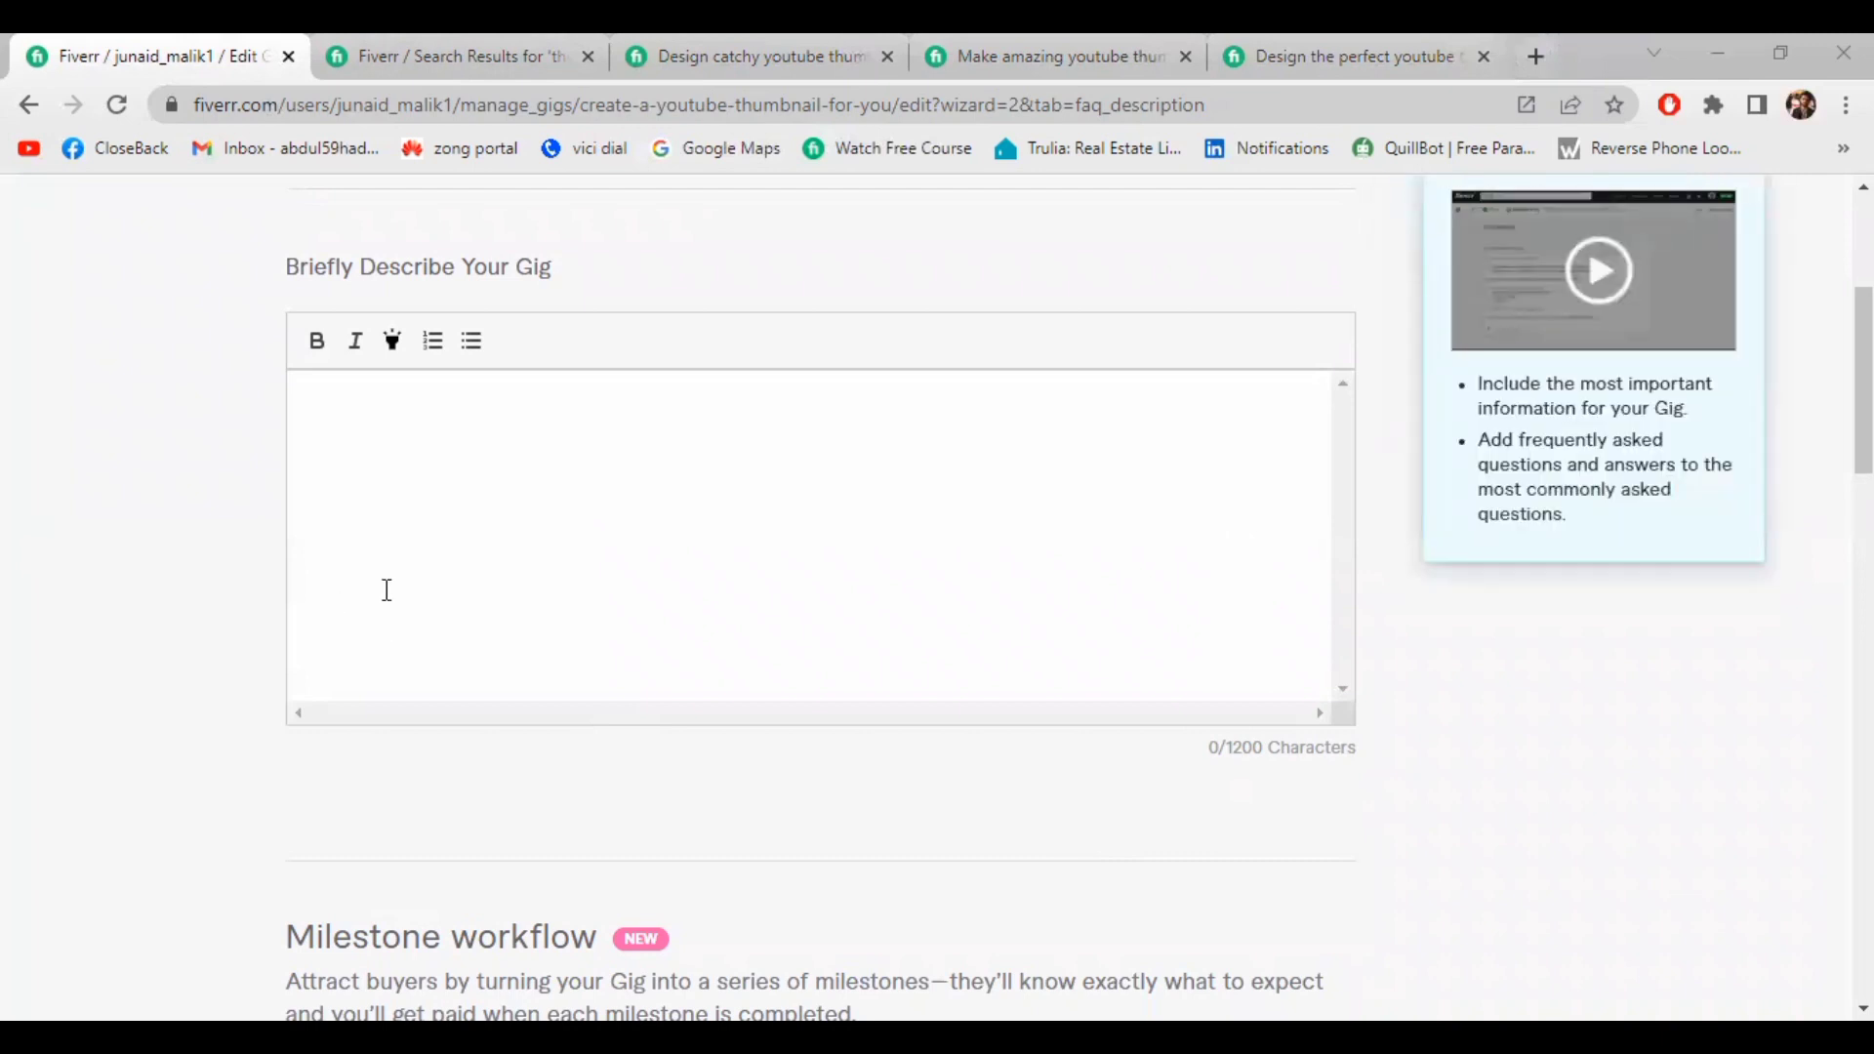
{"action": "right_click", "coordinate": [350, 490]}
{"action": "left_click", "coordinate": [454, 694]}
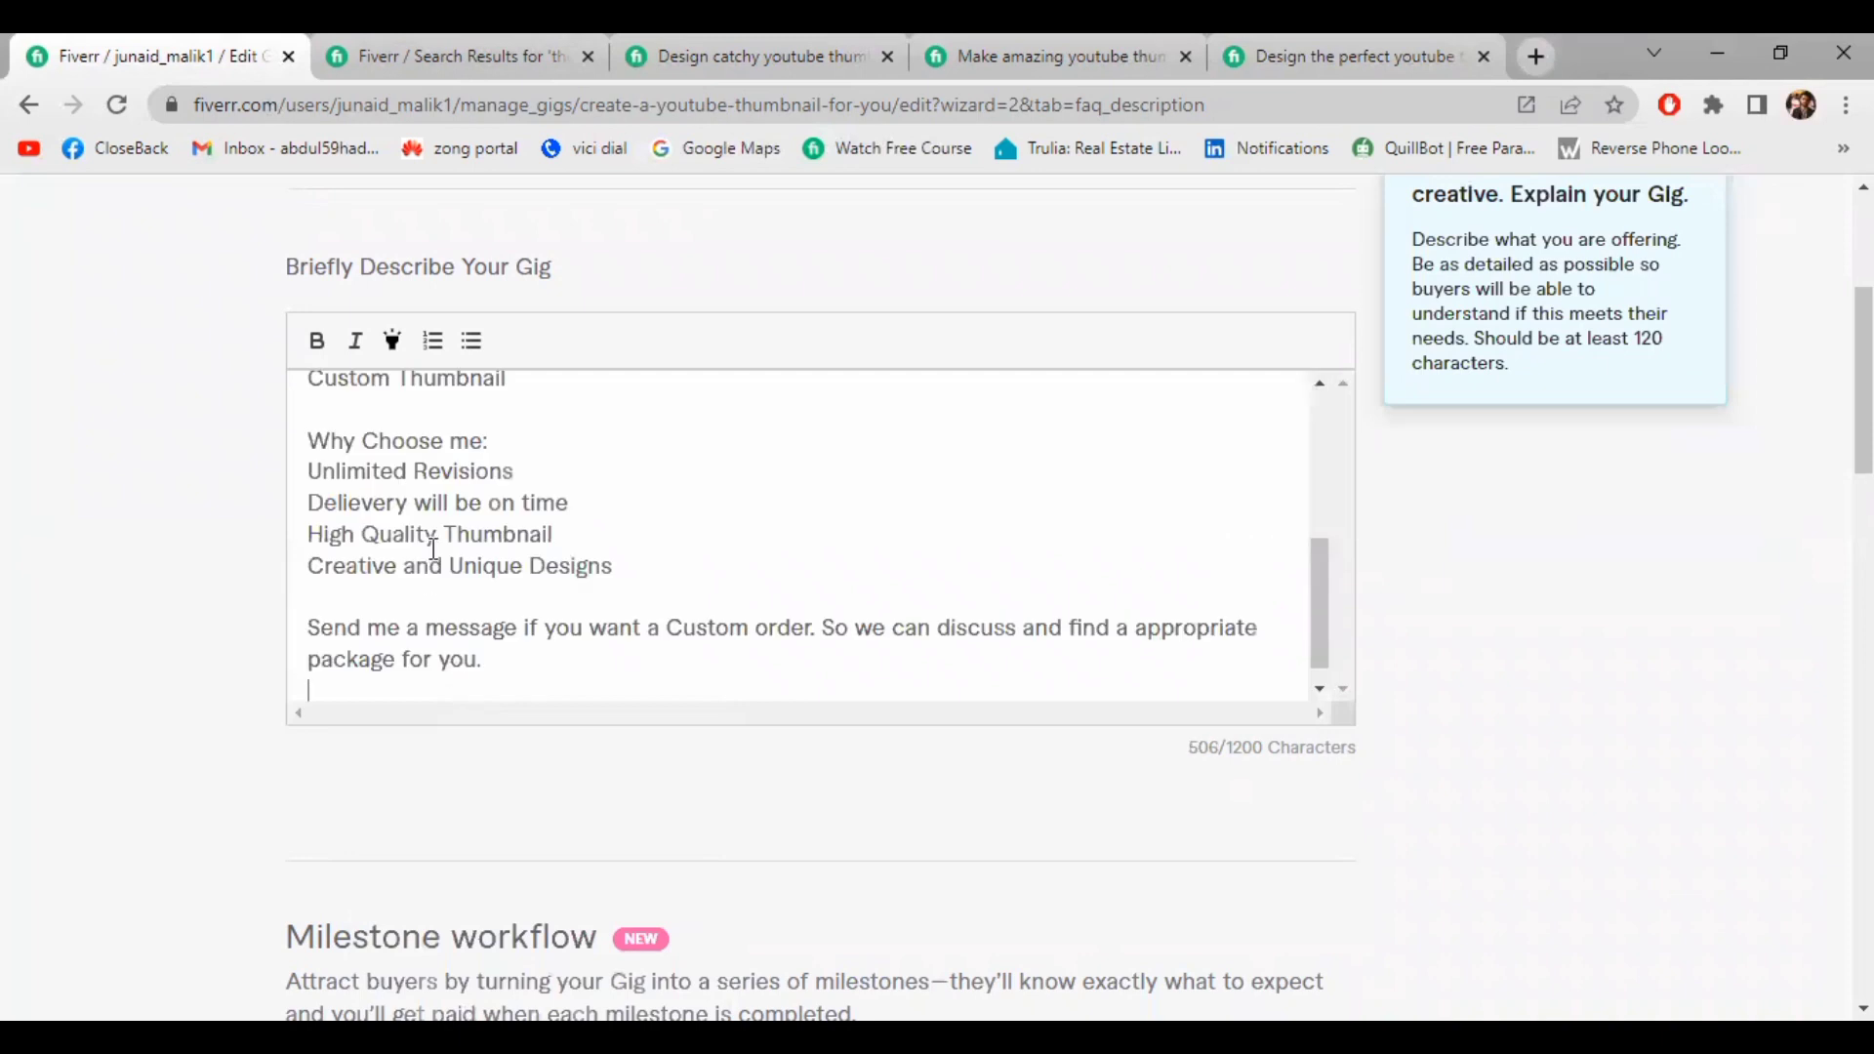
{"action": "scroll", "coordinate": [434, 548], "scroll_direction": "up", "scroll_amount": 5}
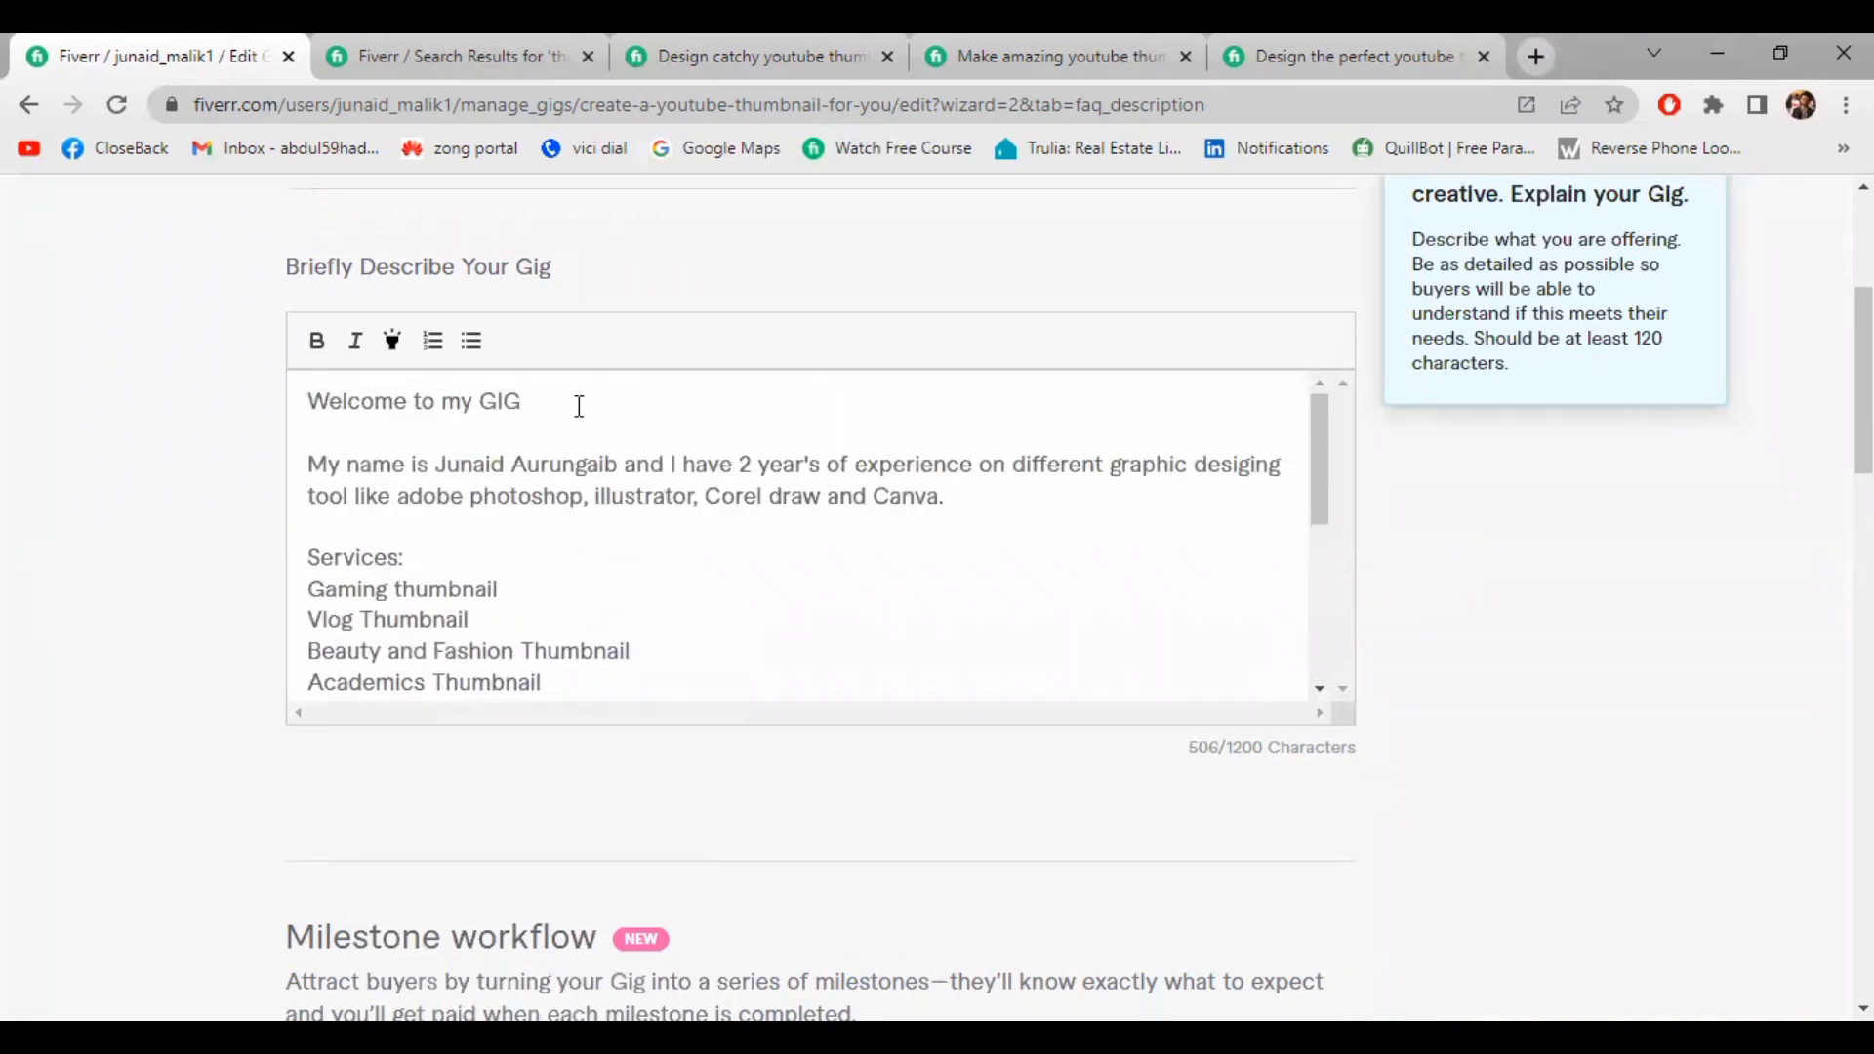
Make the opening line "Welcome to my GIG" of the description bold and highlighted
{"action": "left_click_drag", "start_coordinate": [579, 407], "coordinate": [293, 404]}
{"action": "left_click", "coordinate": [549, 429]}
{"action": "left_click_drag", "start_coordinate": [577, 405], "coordinate": [289, 398]}
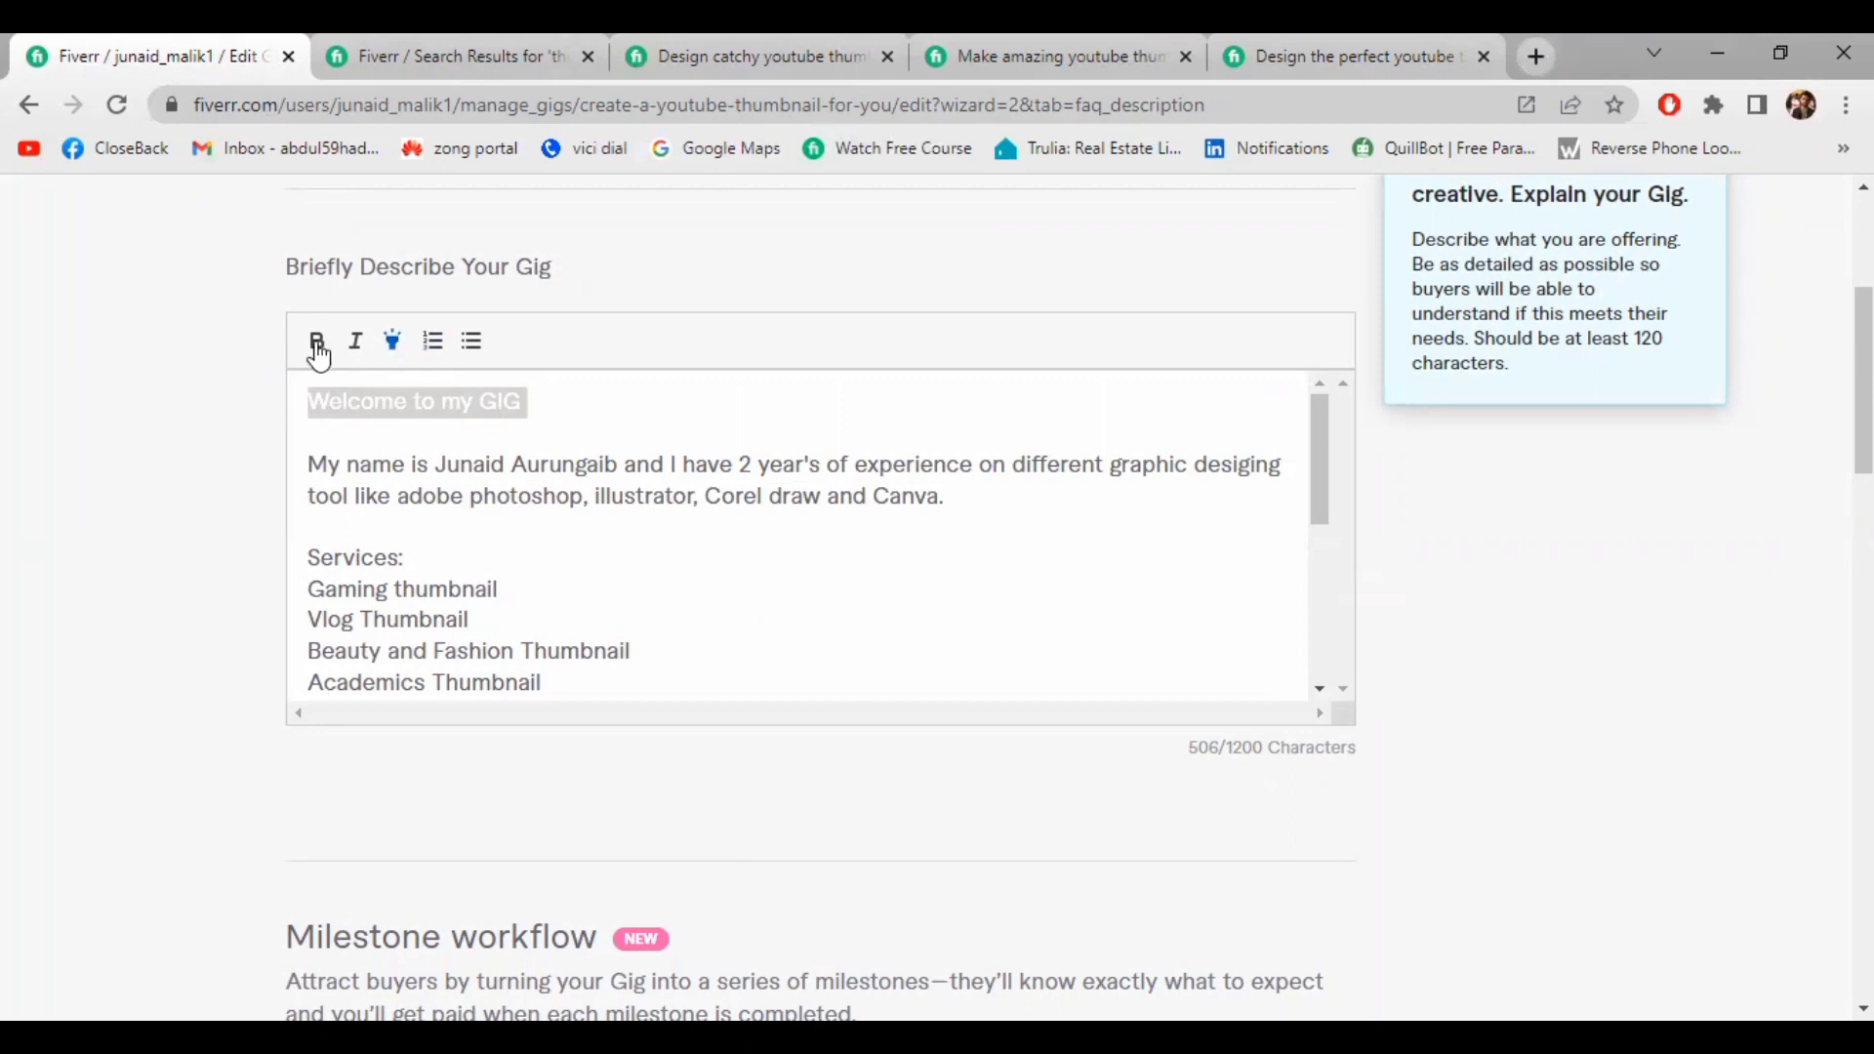
{"action": "left_click", "coordinate": [314, 344]}
{"action": "left_click", "coordinate": [395, 346]}
{"action": "left_click", "coordinate": [527, 410]}
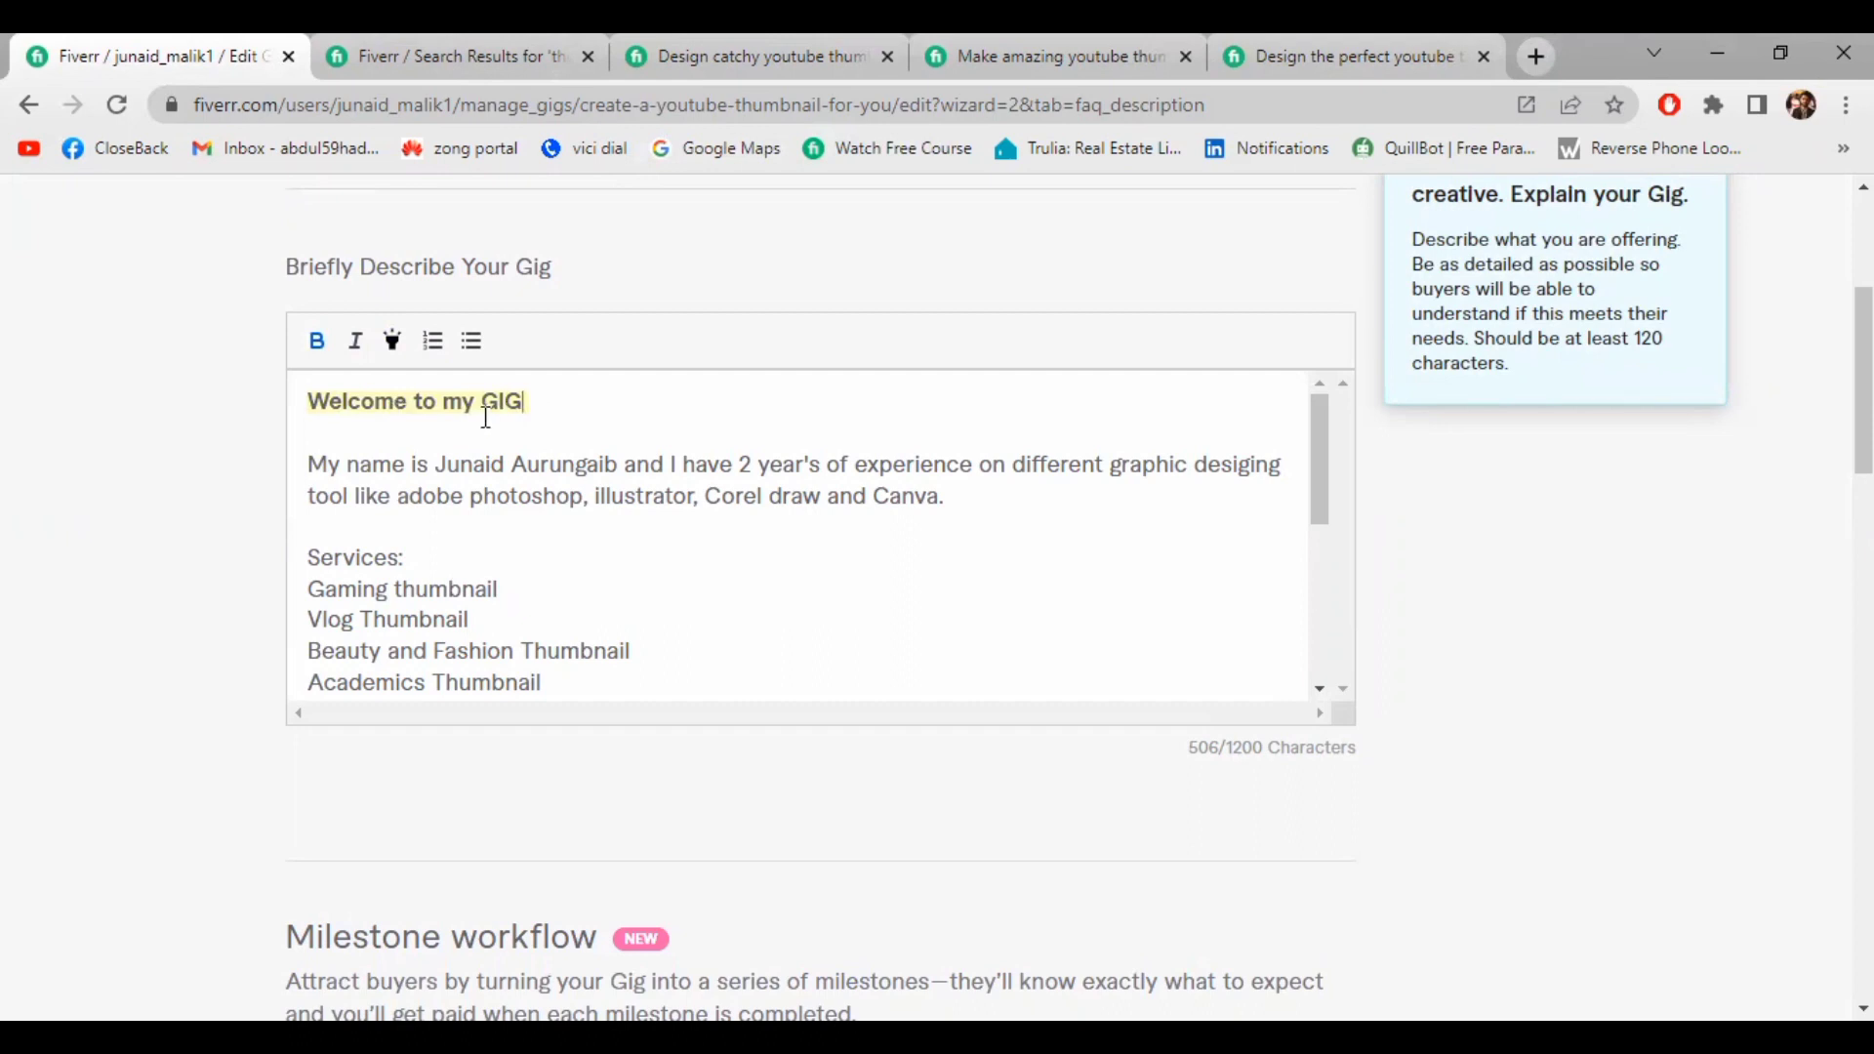
Bold the "2" years of experience and the tool names "adobe photoshop, illustrator, Corel draw and Canva" in the introduction
{"action": "double_click", "coordinate": [745, 465]}
{"action": "left_click", "coordinate": [316, 340]}
{"action": "left_click", "coordinate": [874, 594]}
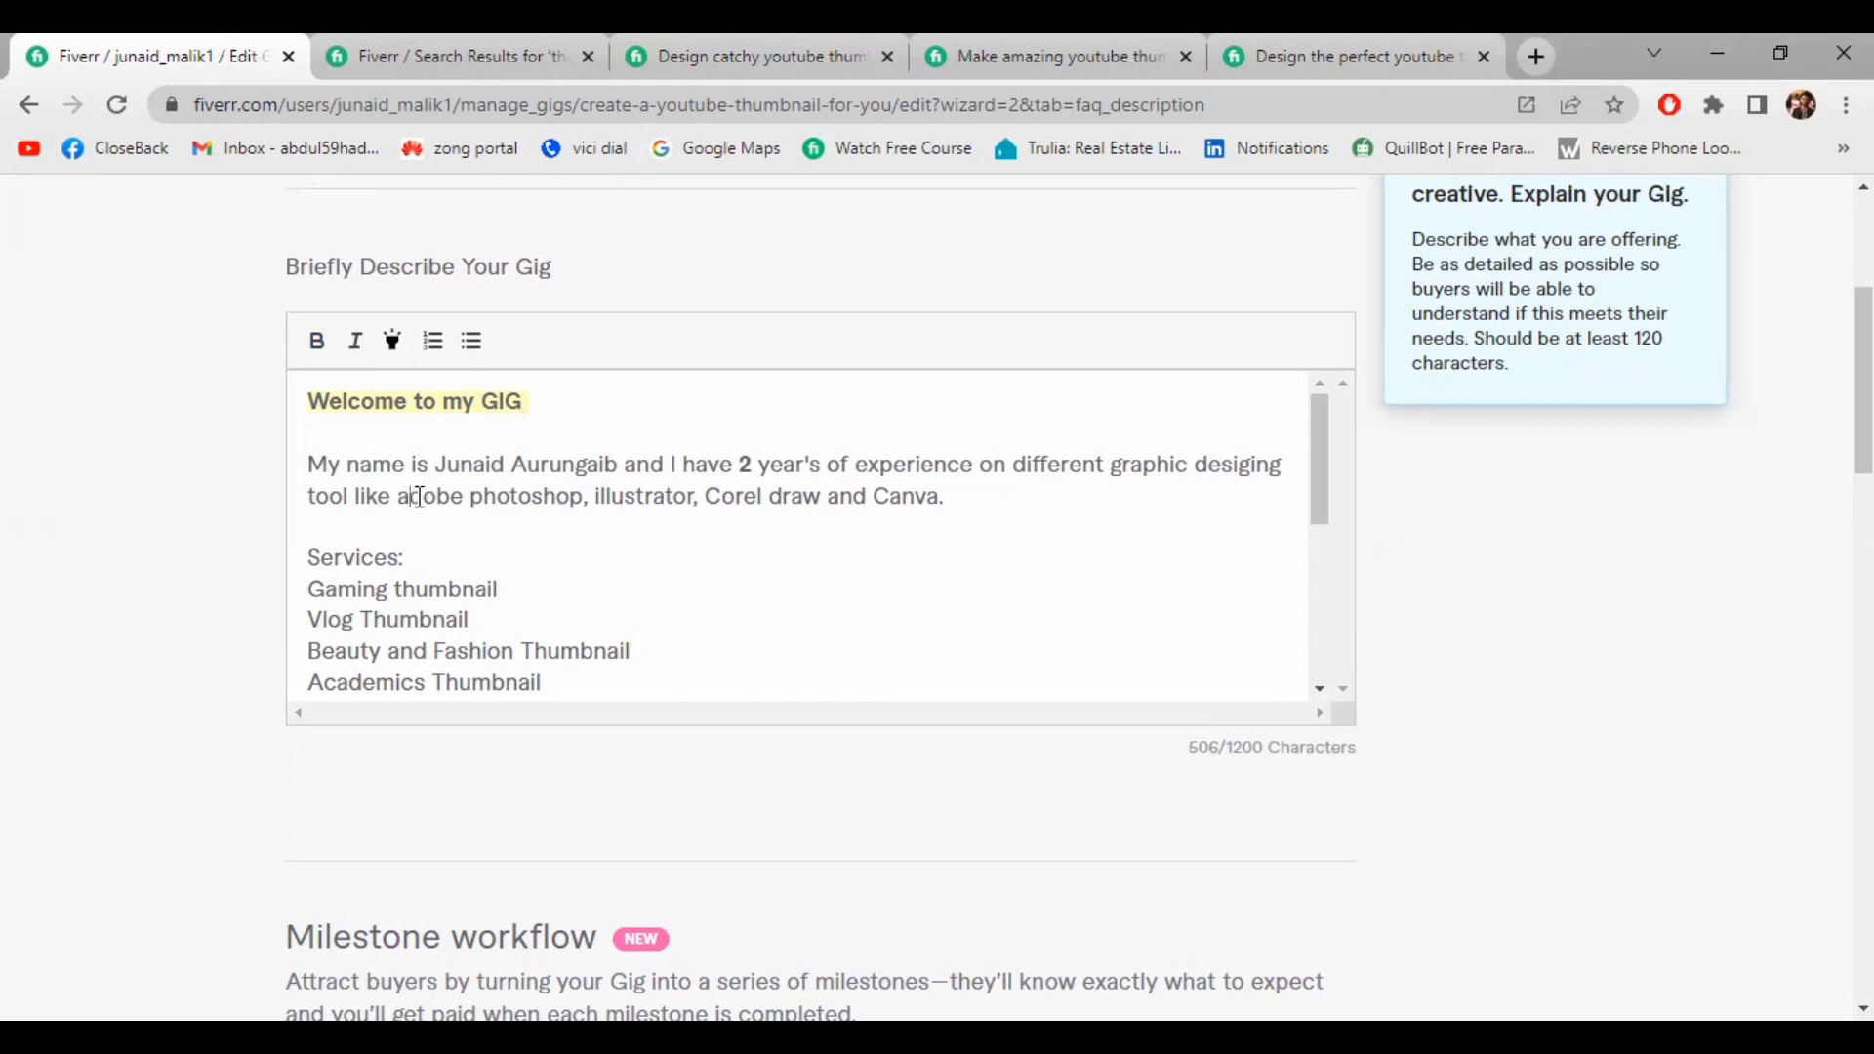
{"action": "mouse_move", "coordinate": [430, 502]}
{"action": "left_mouse_down"}
{"action": "mouse_move", "coordinate": [712, 523]}
{"action": "mouse_move", "coordinate": [940, 499]}
{"action": "left_mouse_up"}
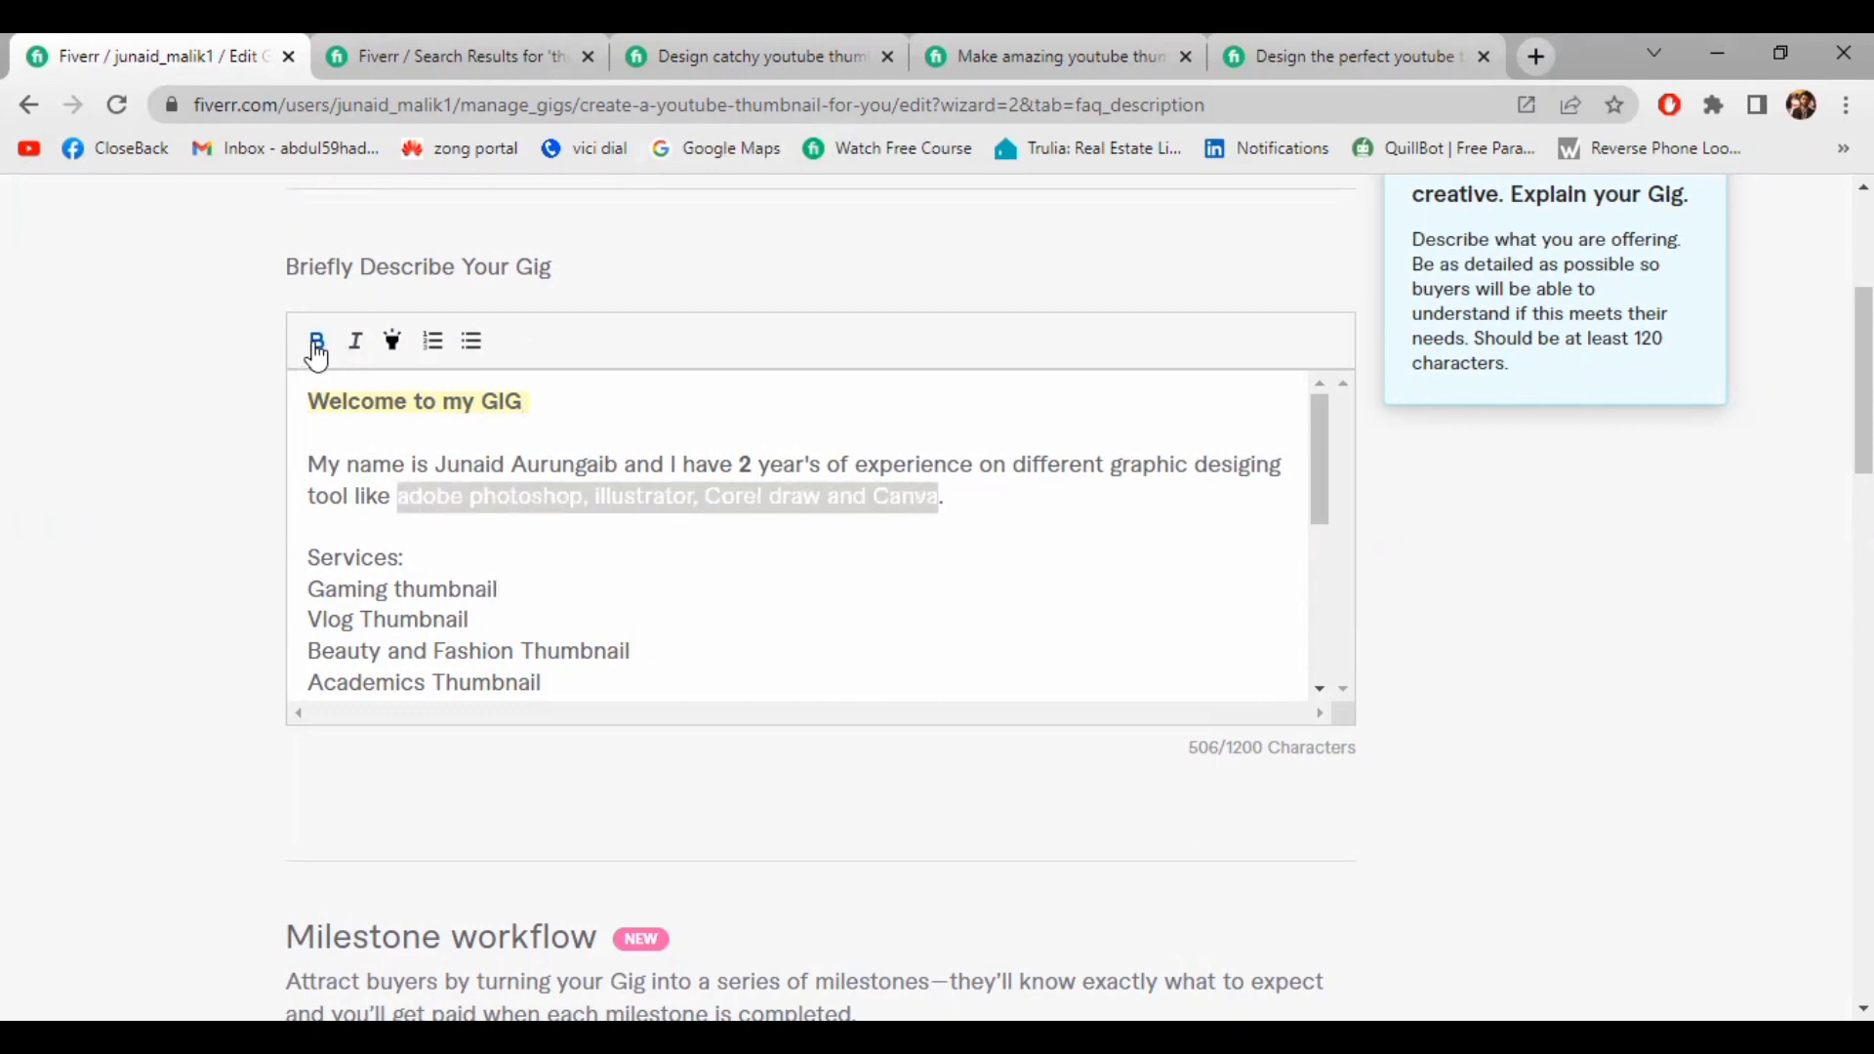
{"action": "left_click", "coordinate": [317, 343]}
{"action": "left_click", "coordinate": [606, 558]}
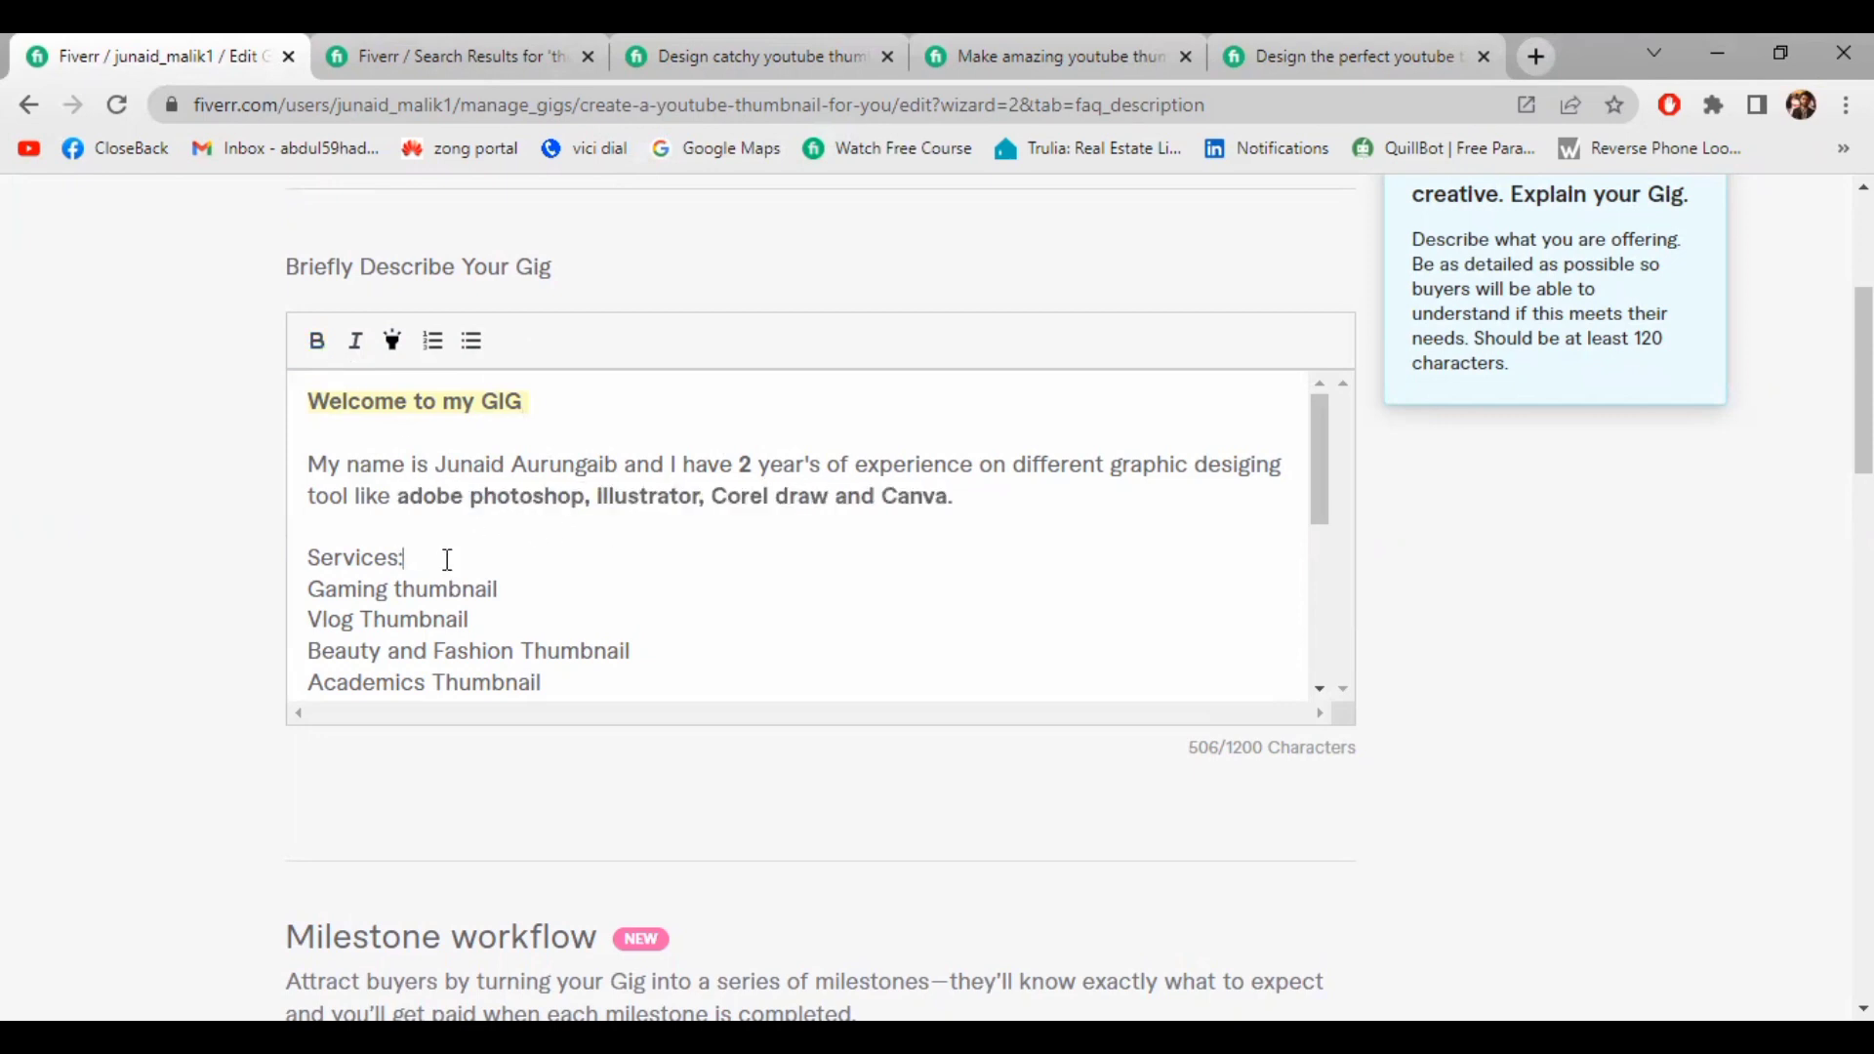
Bold the "Services:" heading and format the thumbnail types from Gaming to Custom as a numbered list
{"action": "left_click_drag", "start_coordinate": [448, 559], "coordinate": [293, 564]}
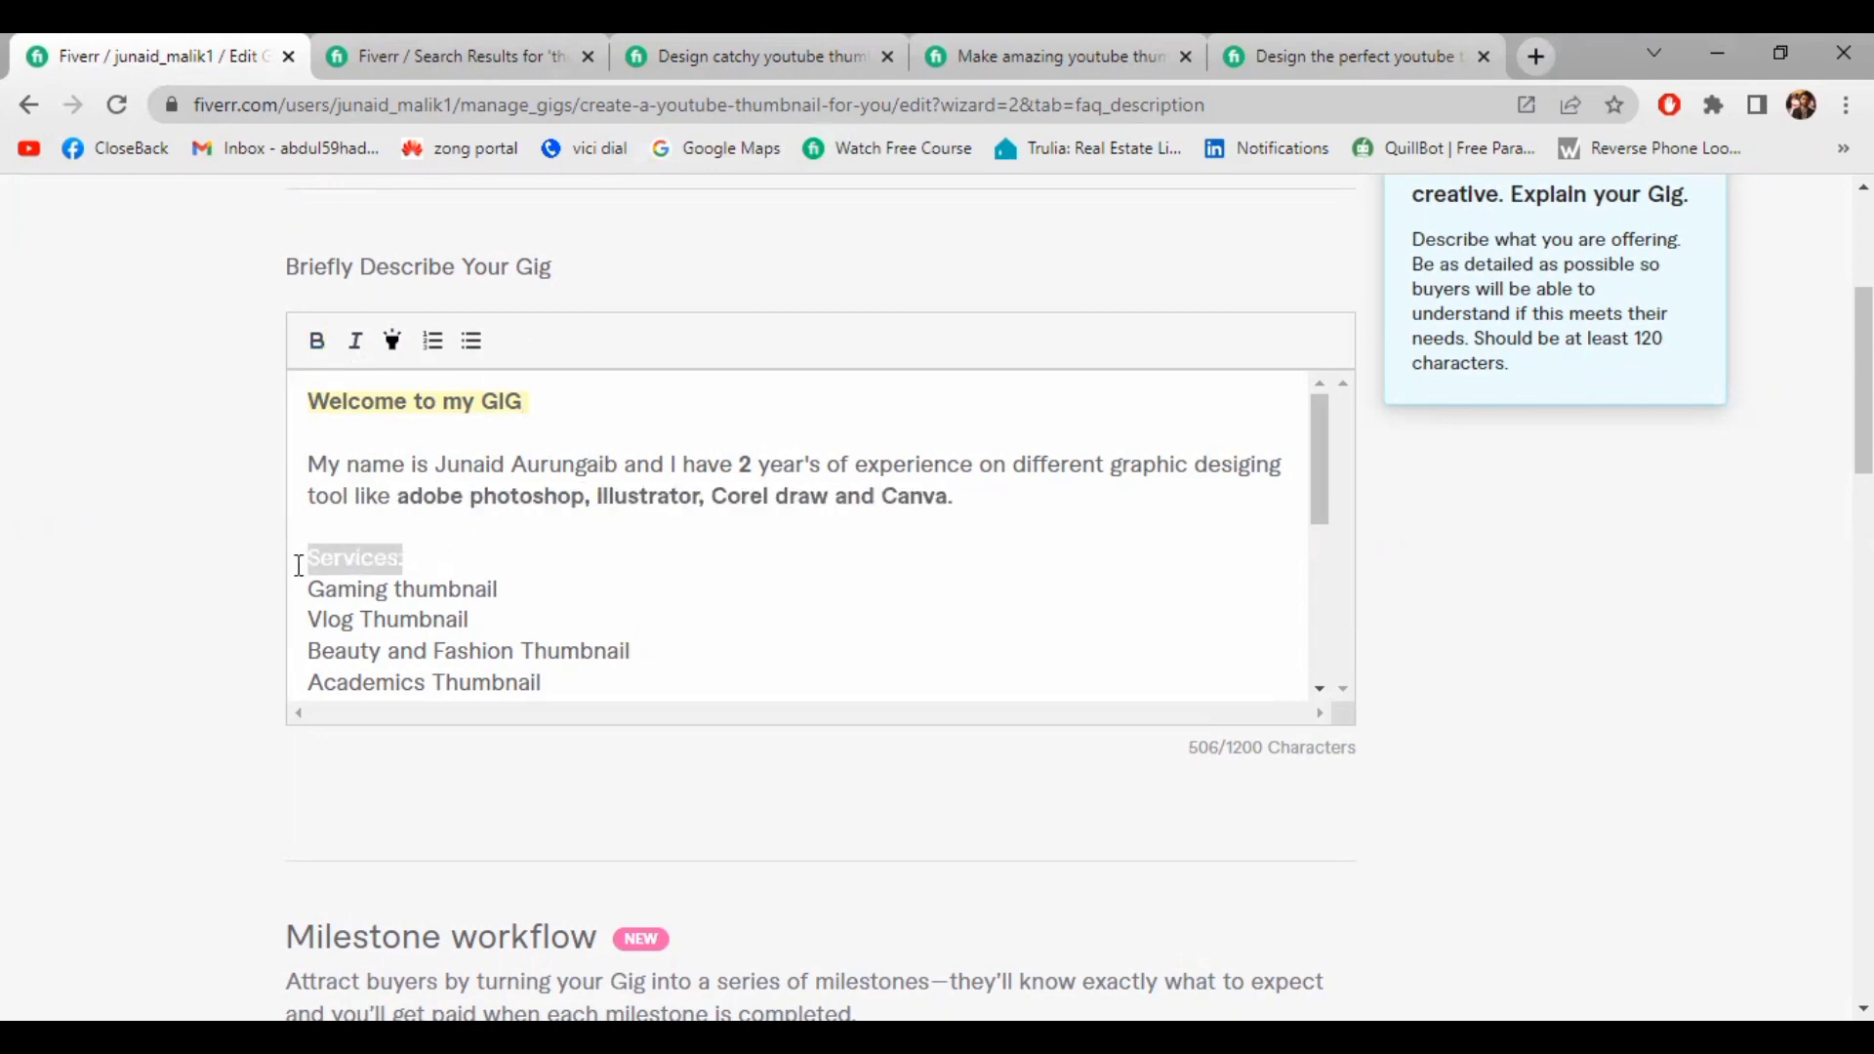
{"action": "left_click", "coordinate": [311, 344]}
{"action": "scroll", "coordinate": [439, 459], "scroll_direction": "down", "scroll_amount": 3}
{"action": "scroll", "coordinate": [460, 481], "scroll_direction": "up", "scroll_amount": 2}
{"action": "left_click", "coordinate": [500, 542]}
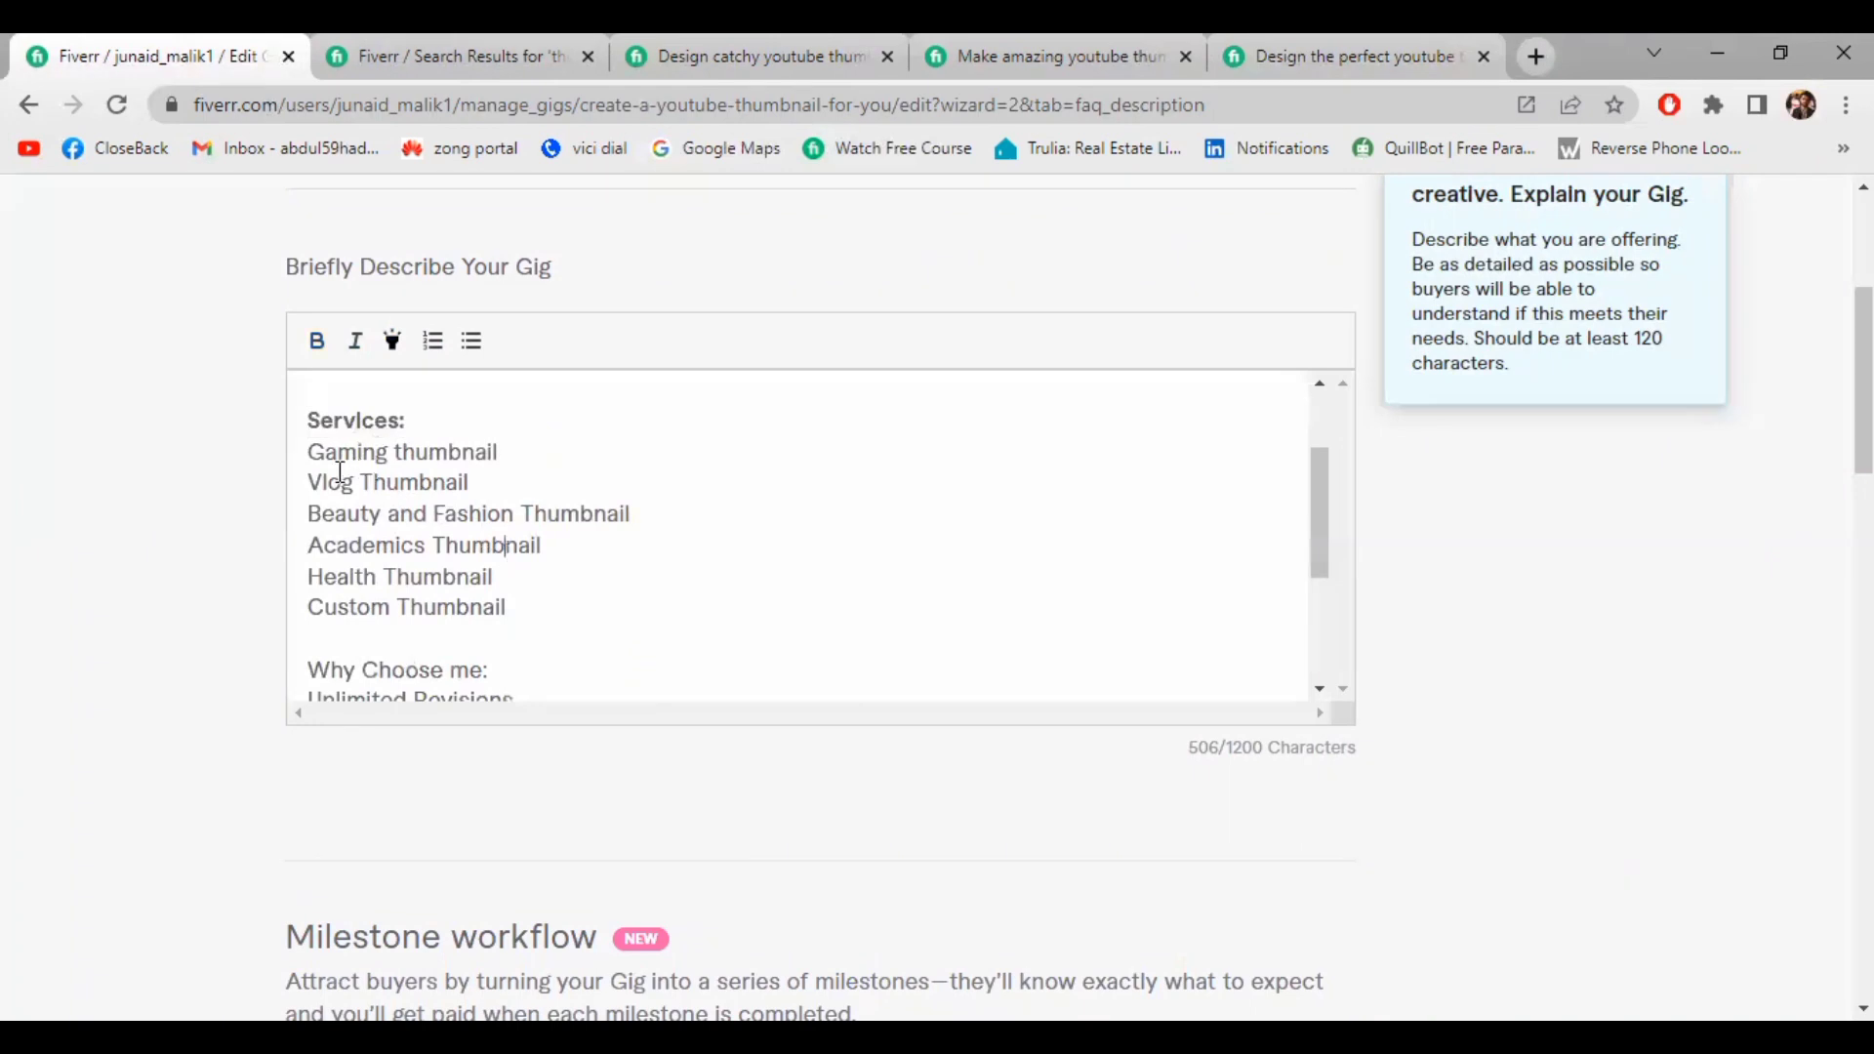
{"action": "left_click_drag", "start_coordinate": [309, 450], "coordinate": [521, 601]}
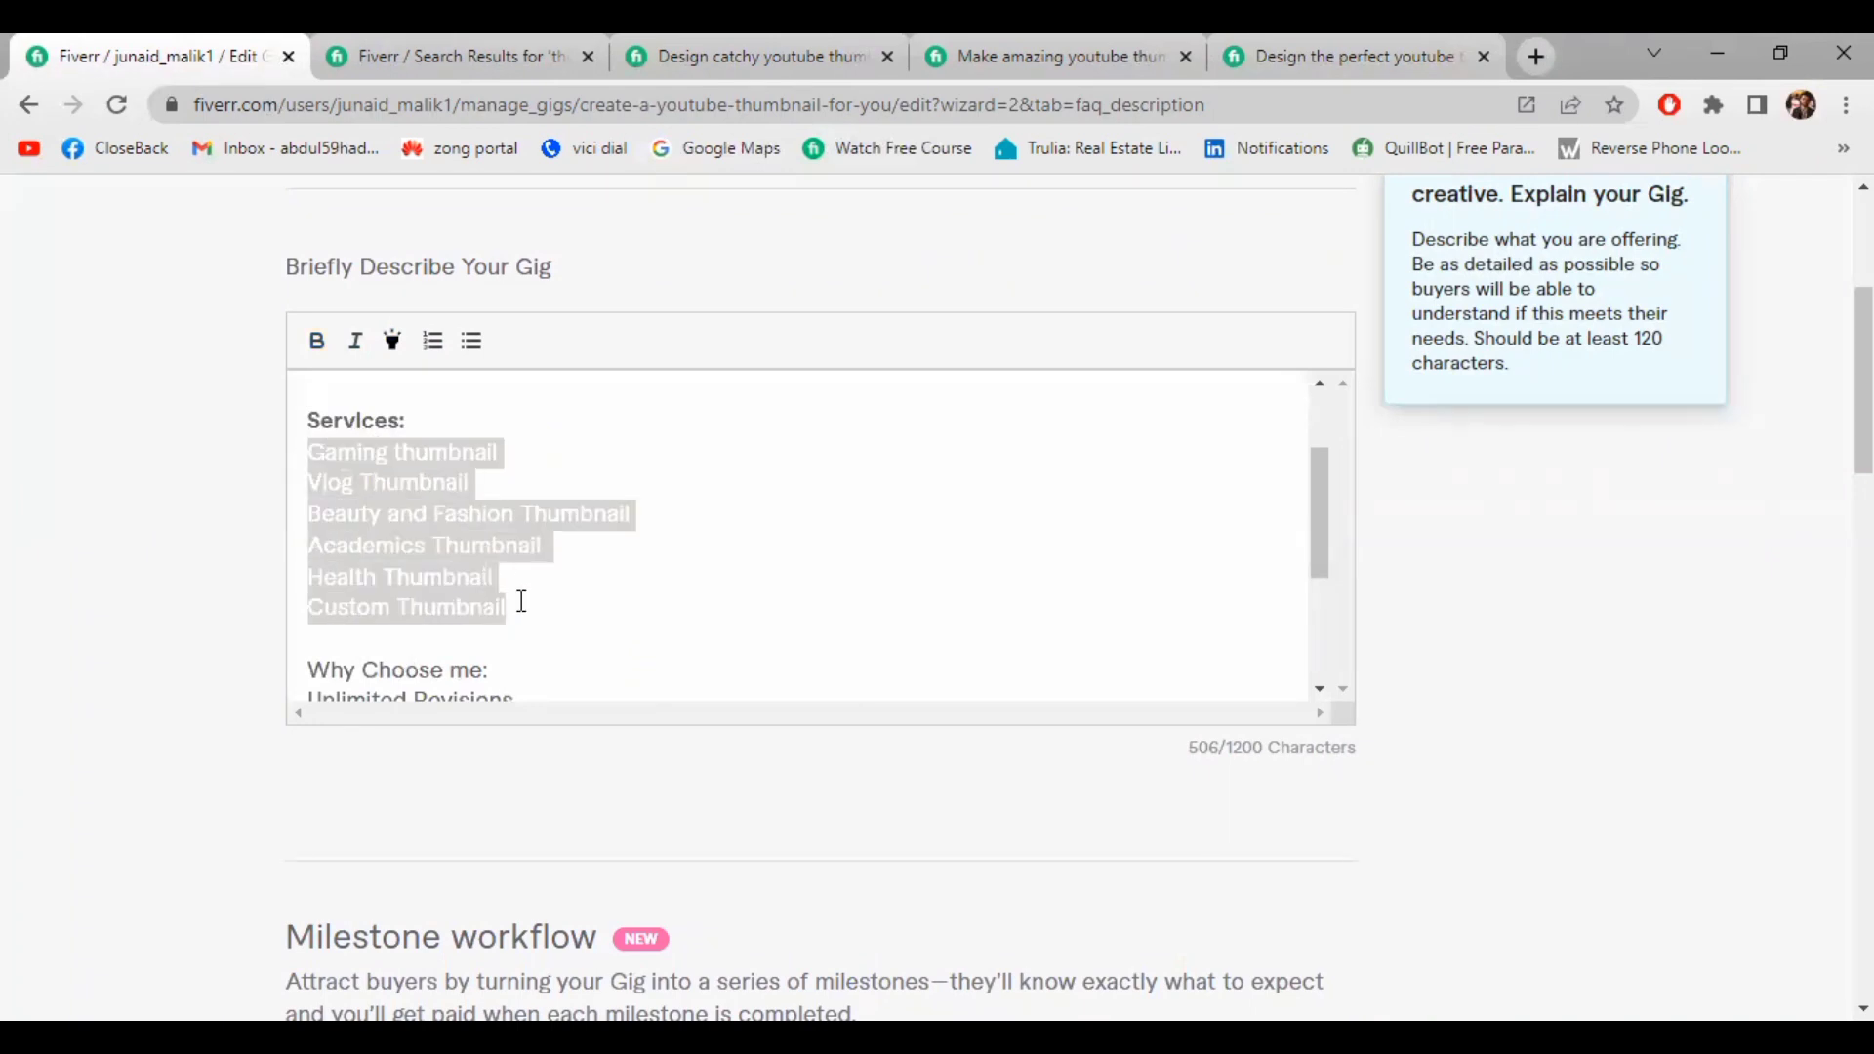
{"action": "left_click", "coordinate": [432, 344]}
{"action": "left_click", "coordinate": [728, 568]}
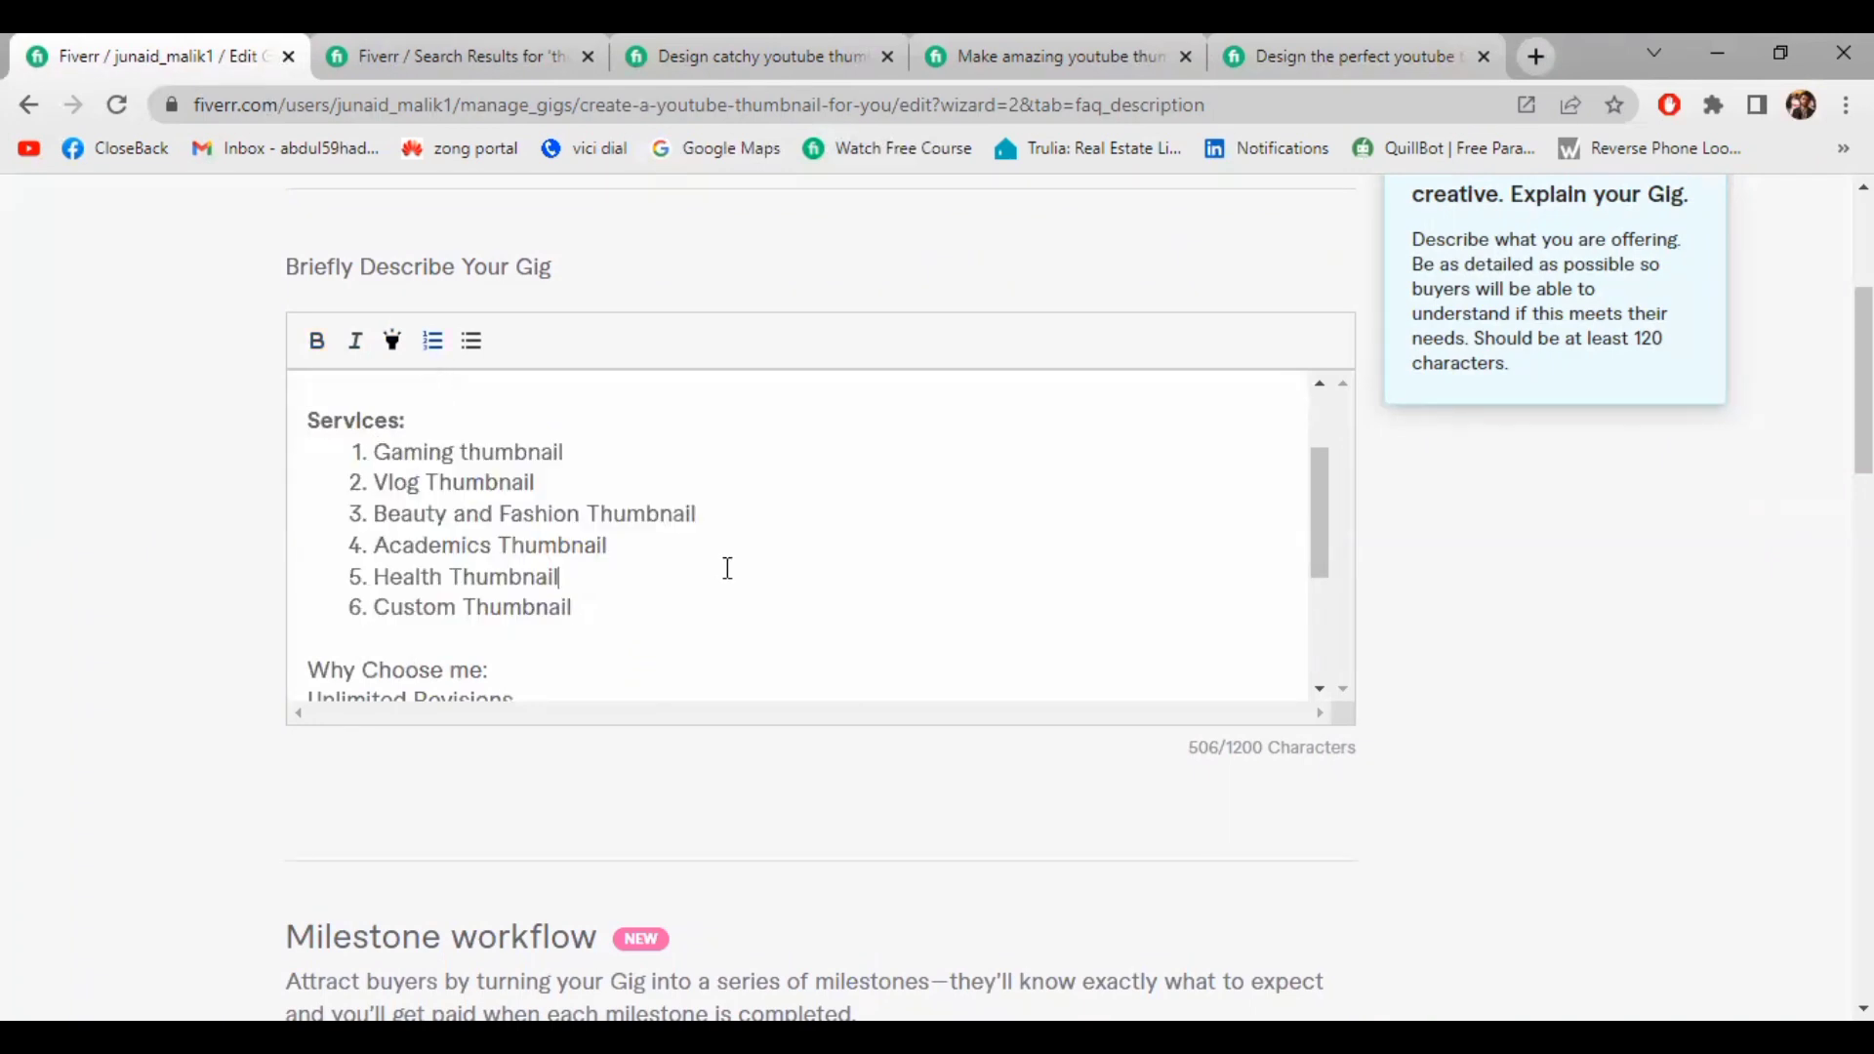
Bold the "Why Choose me:" heading and format the four reasons under it as a numbered list
{"action": "scroll", "coordinate": [728, 569], "scroll_direction": "down", "scroll_amount": 3}
{"action": "left_click_drag", "start_coordinate": [307, 532], "coordinate": [504, 530]}
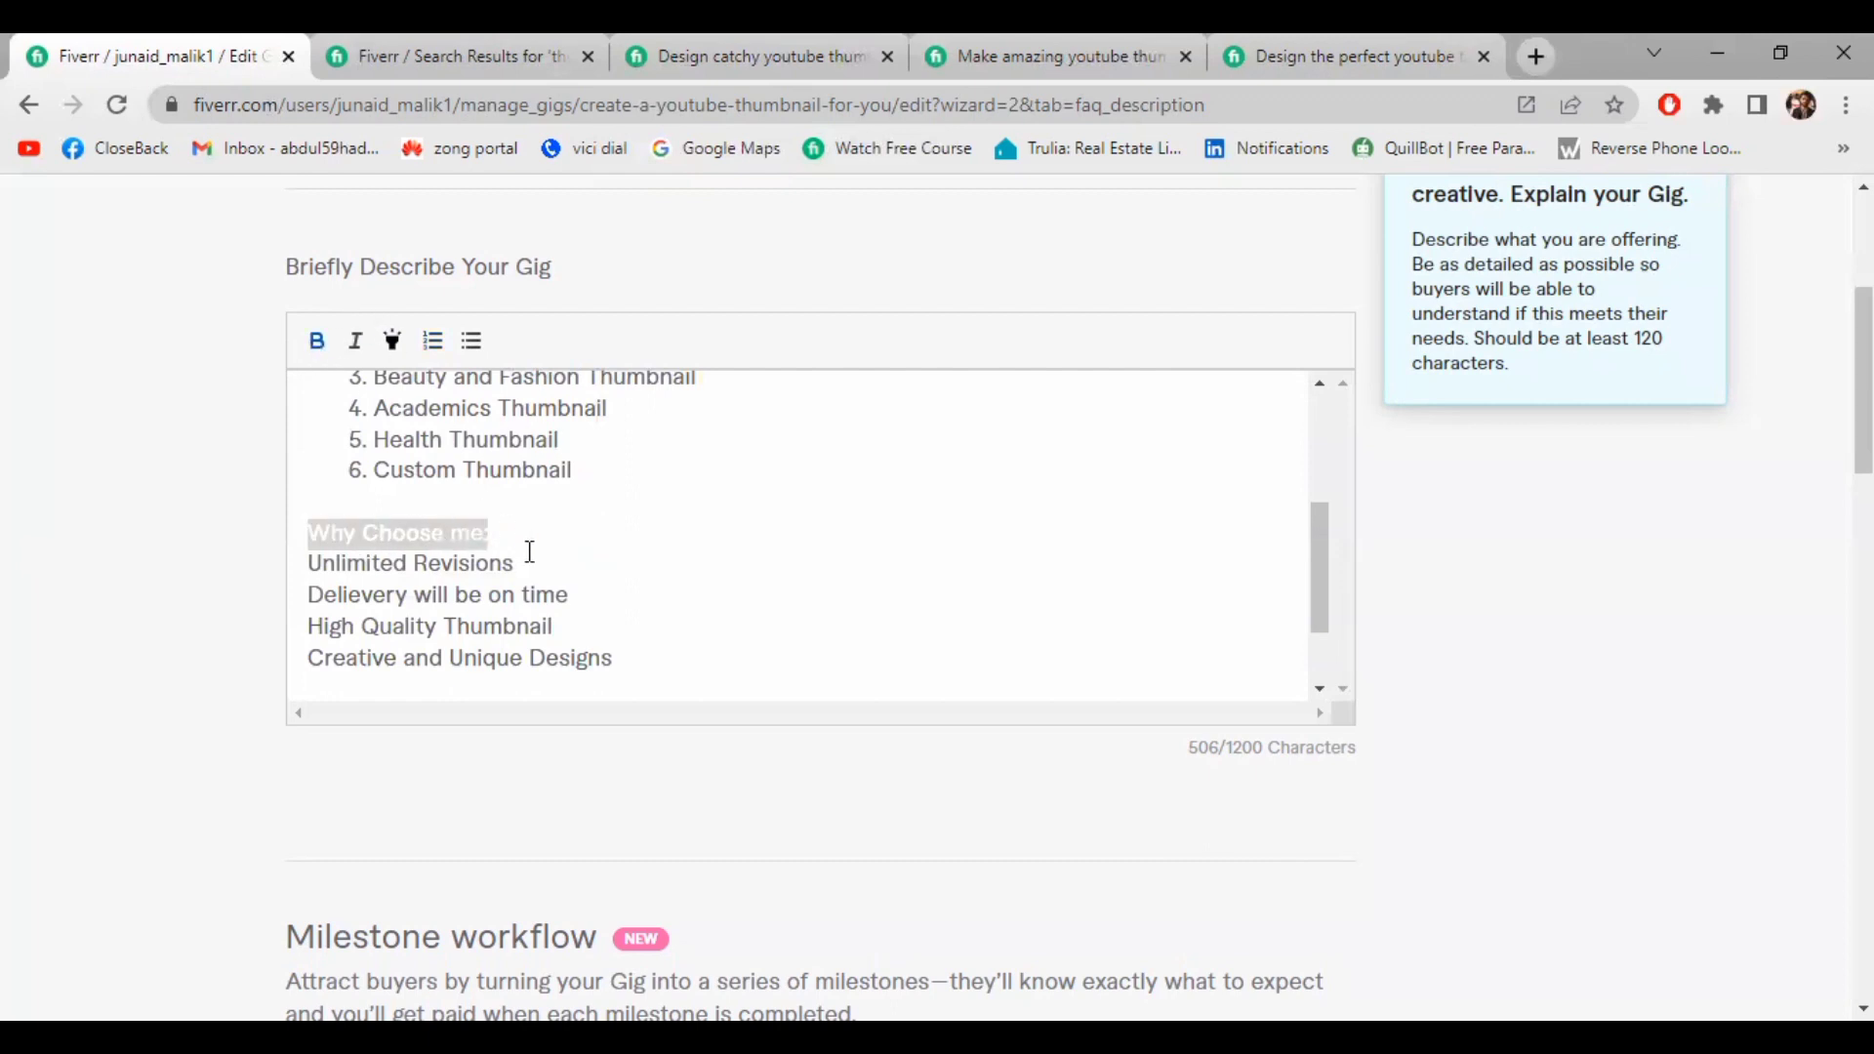
{"action": "left_click", "coordinate": [375, 570]}
{"action": "left_click_drag", "start_coordinate": [308, 566], "coordinate": [677, 648]}
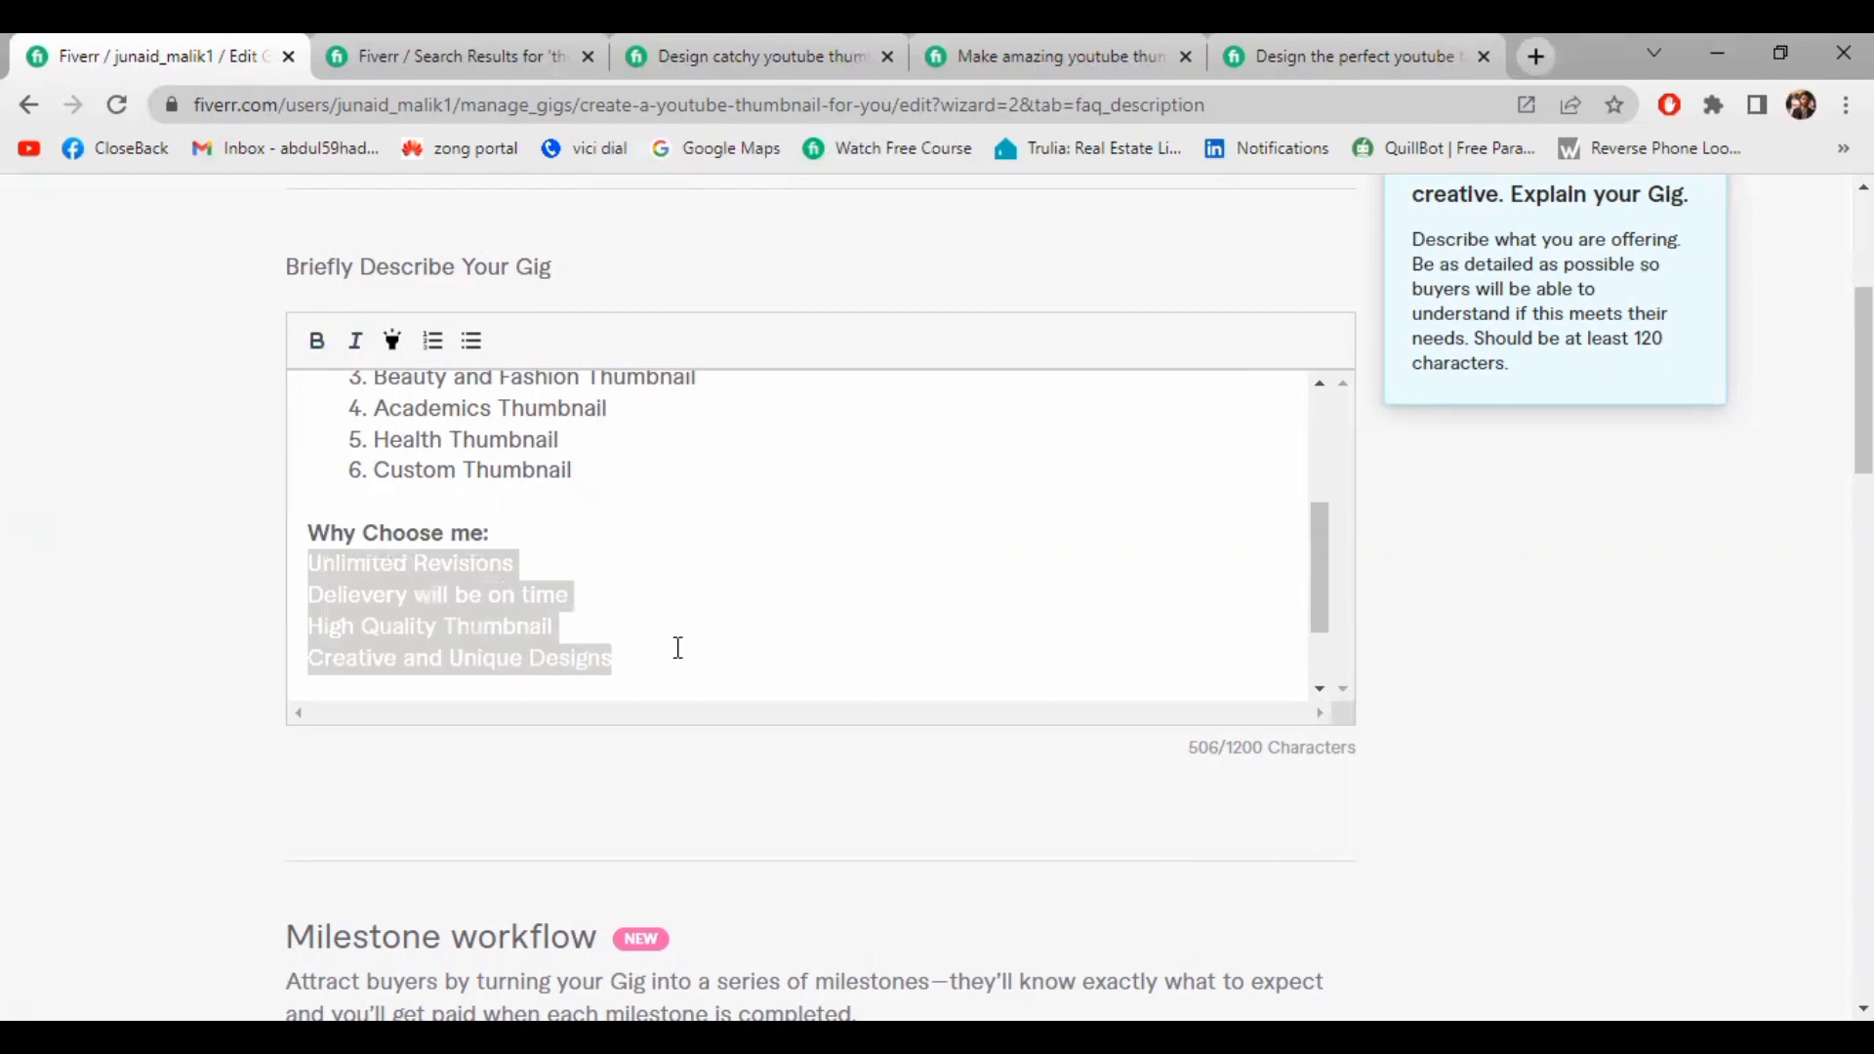
{"action": "left_click", "coordinate": [430, 341]}
{"action": "left_click", "coordinate": [747, 552]}
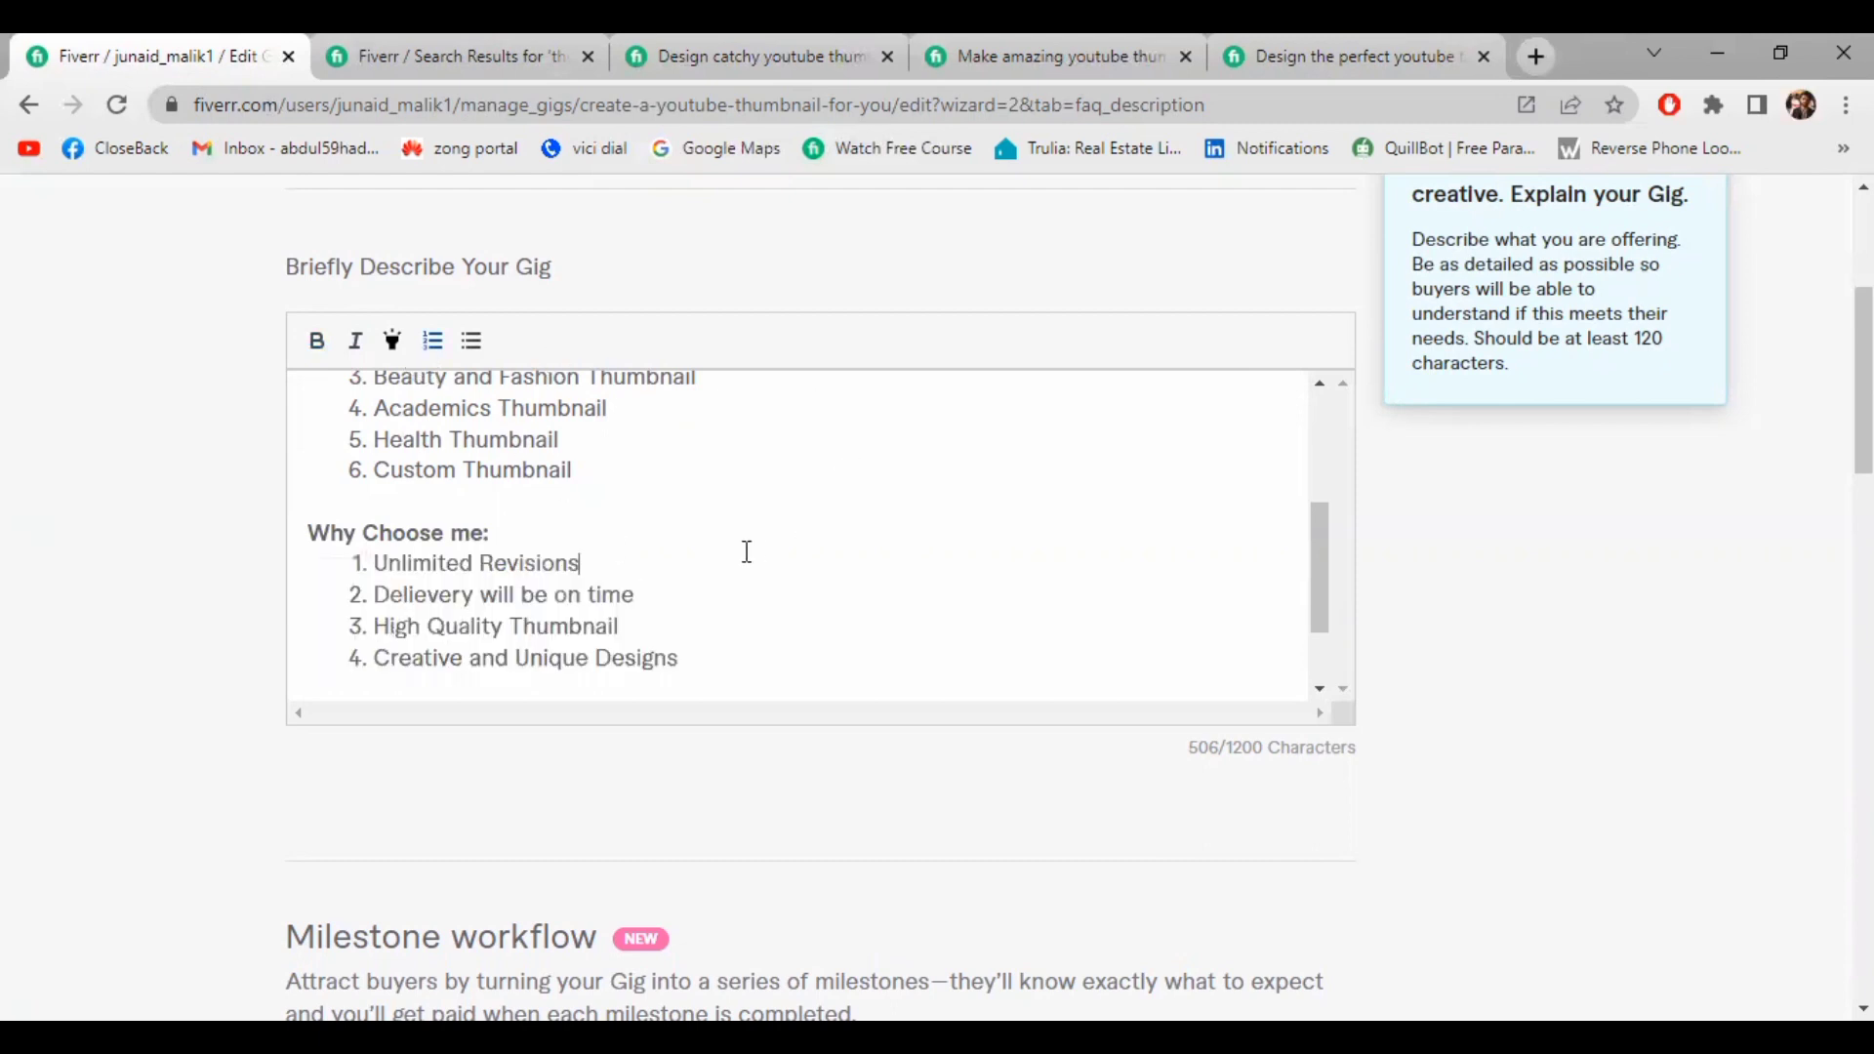
Highlight the closing paragraph that invites buyers to send a message for a custom order
{"action": "scroll", "coordinate": [746, 551], "scroll_direction": "down", "scroll_amount": 1}
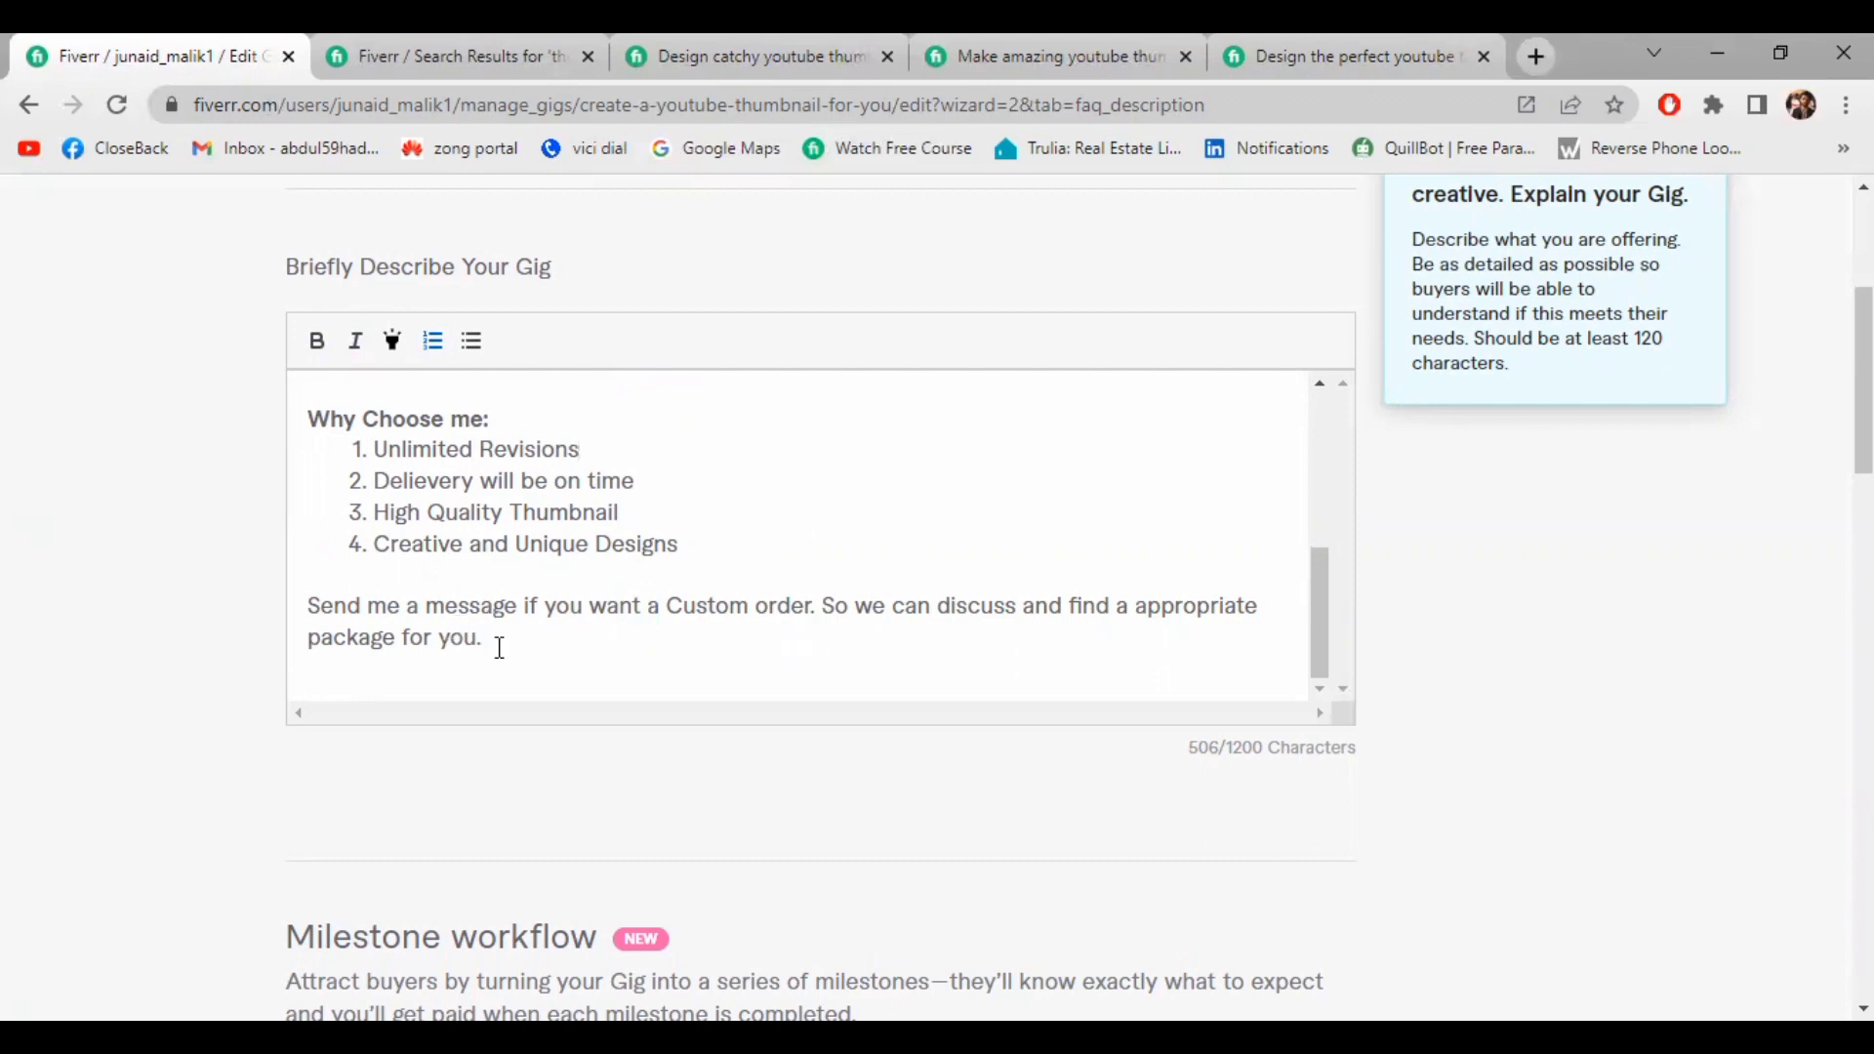
{"action": "left_click_drag", "start_coordinate": [503, 642], "coordinate": [306, 606]}
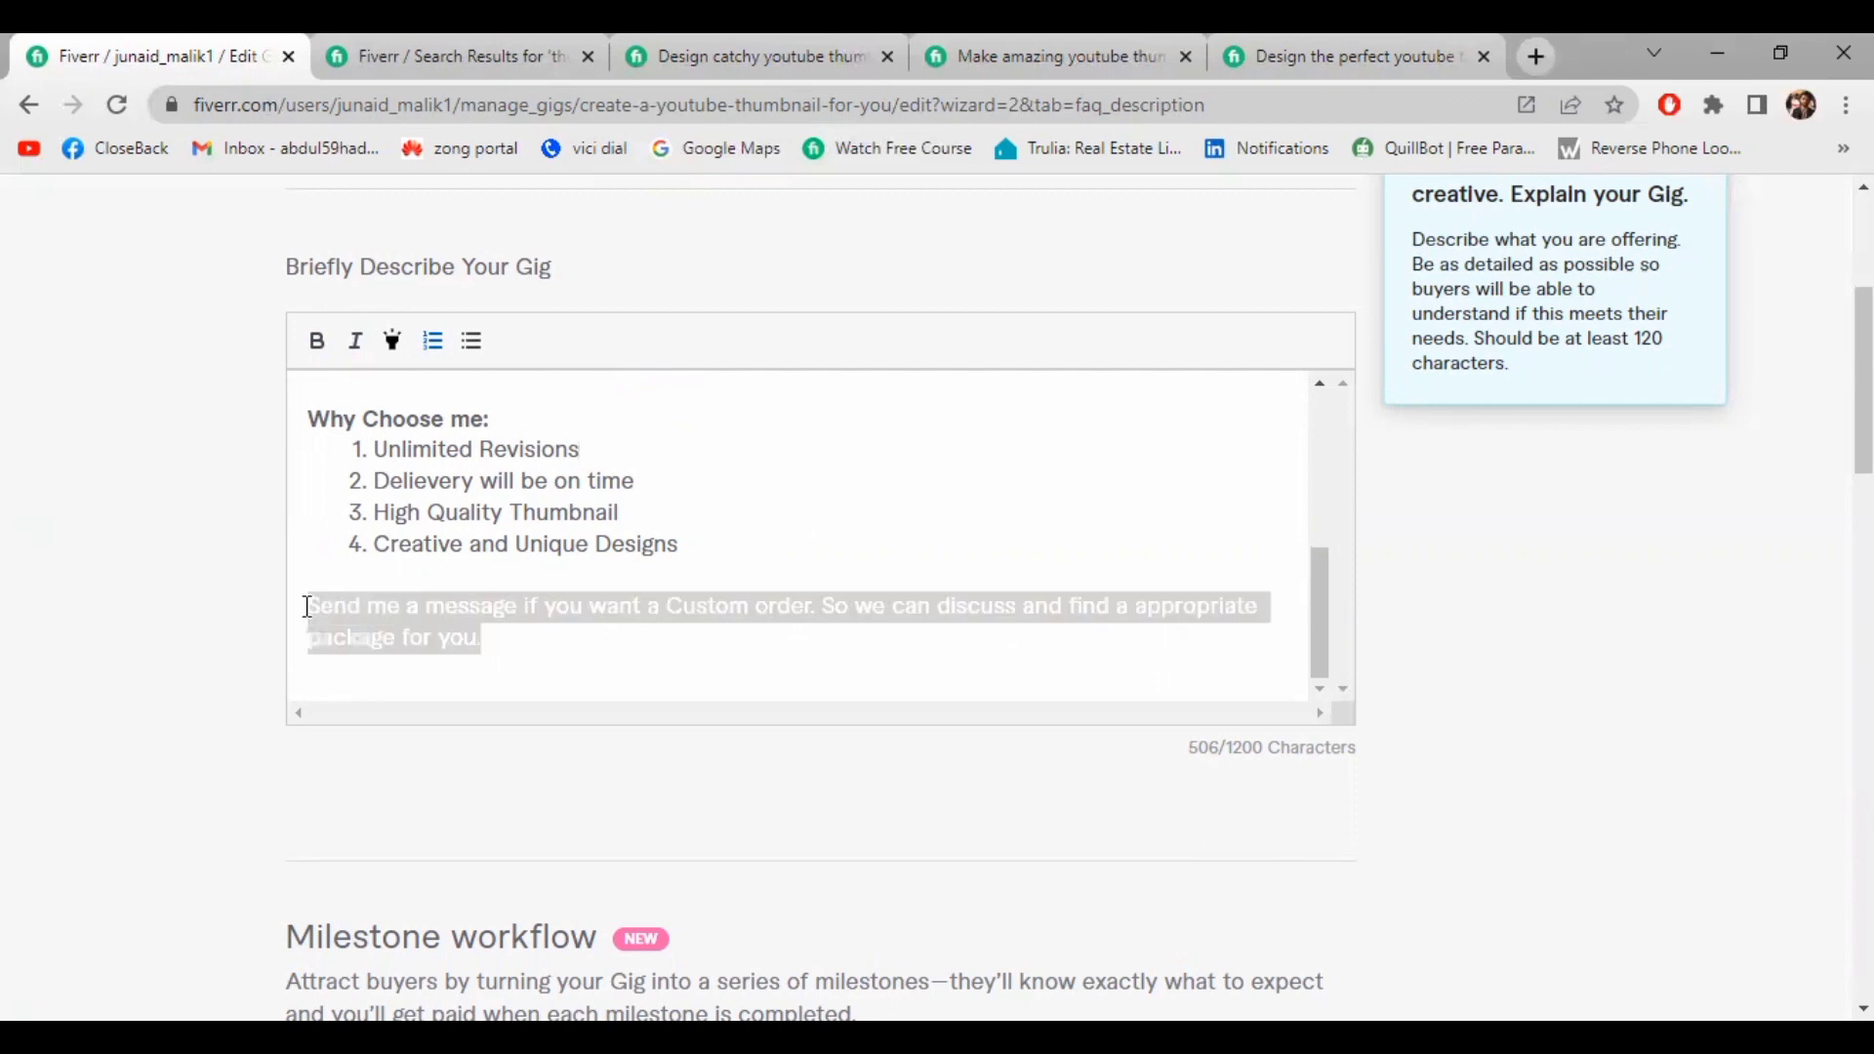
{"action": "left_click", "coordinate": [383, 350]}
{"action": "left_click", "coordinate": [573, 657]}
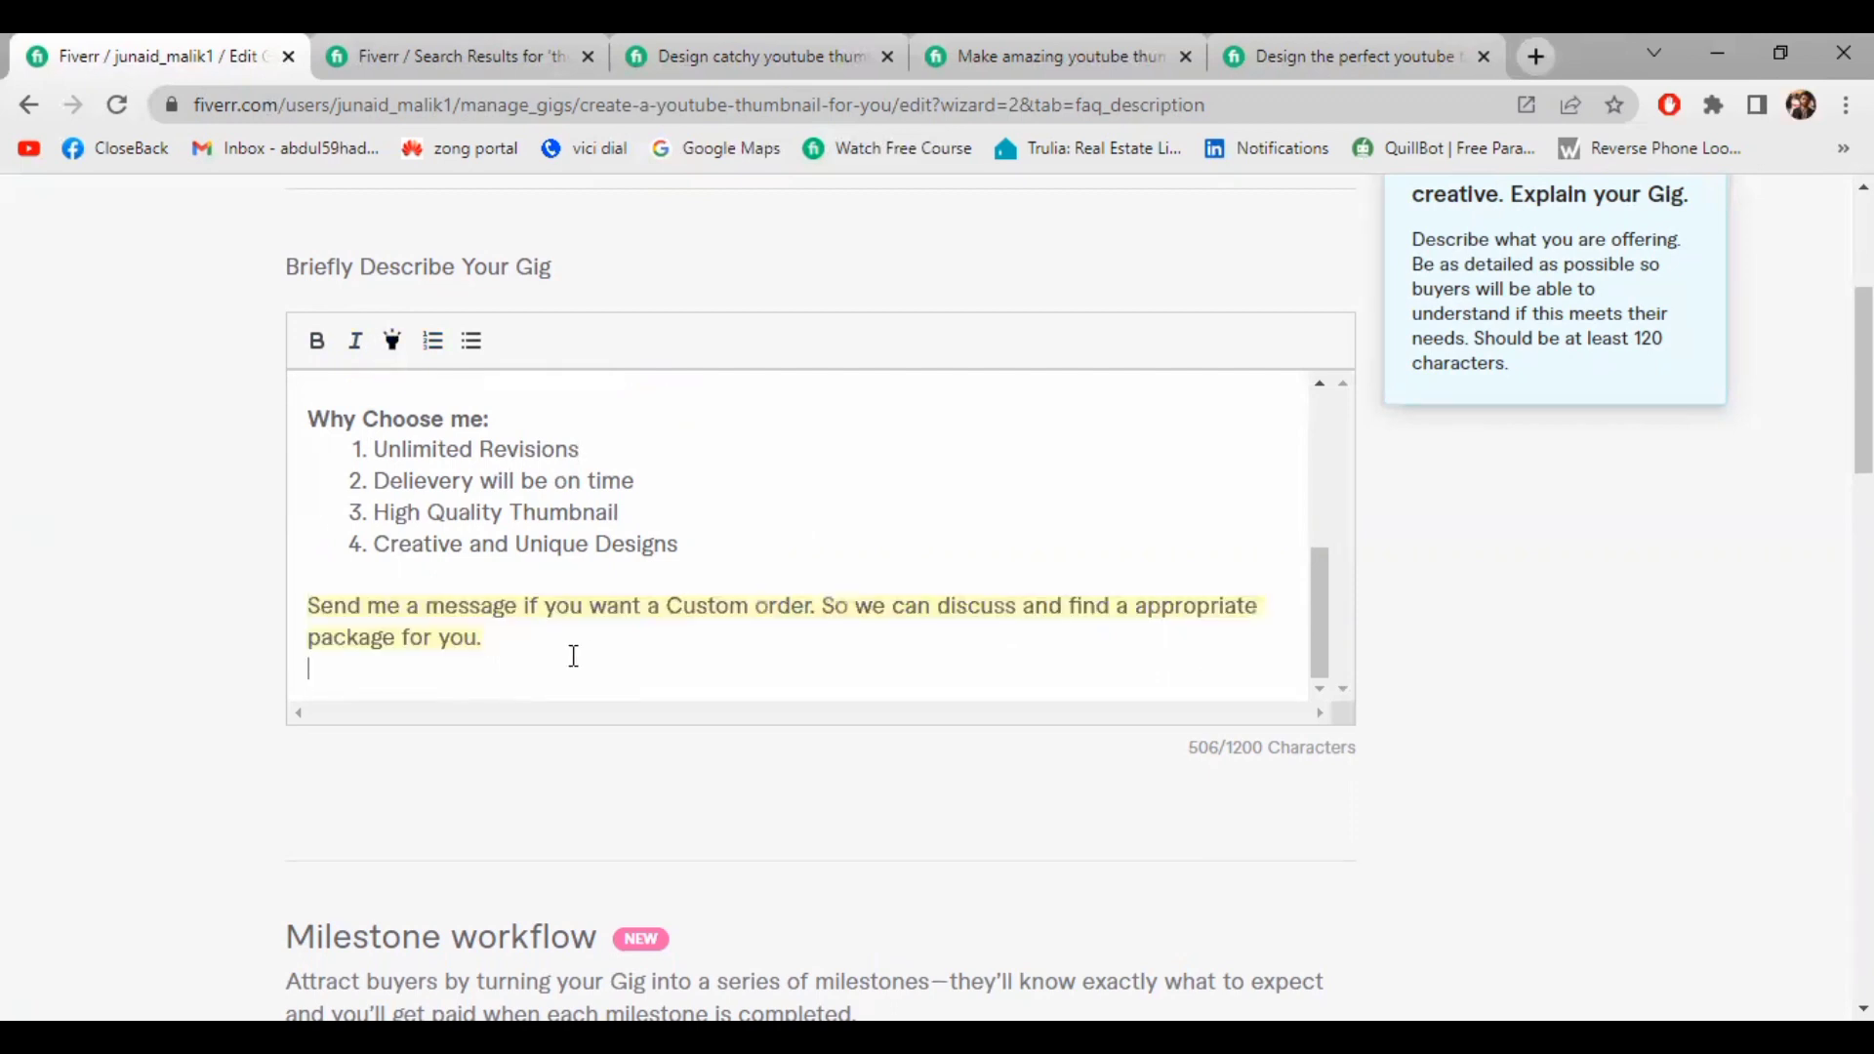
Save the finished gig description and continue to the buyer requirements
{"action": "scroll", "coordinate": [1385, 752], "scroll_direction": "up", "scroll_amount": 5}
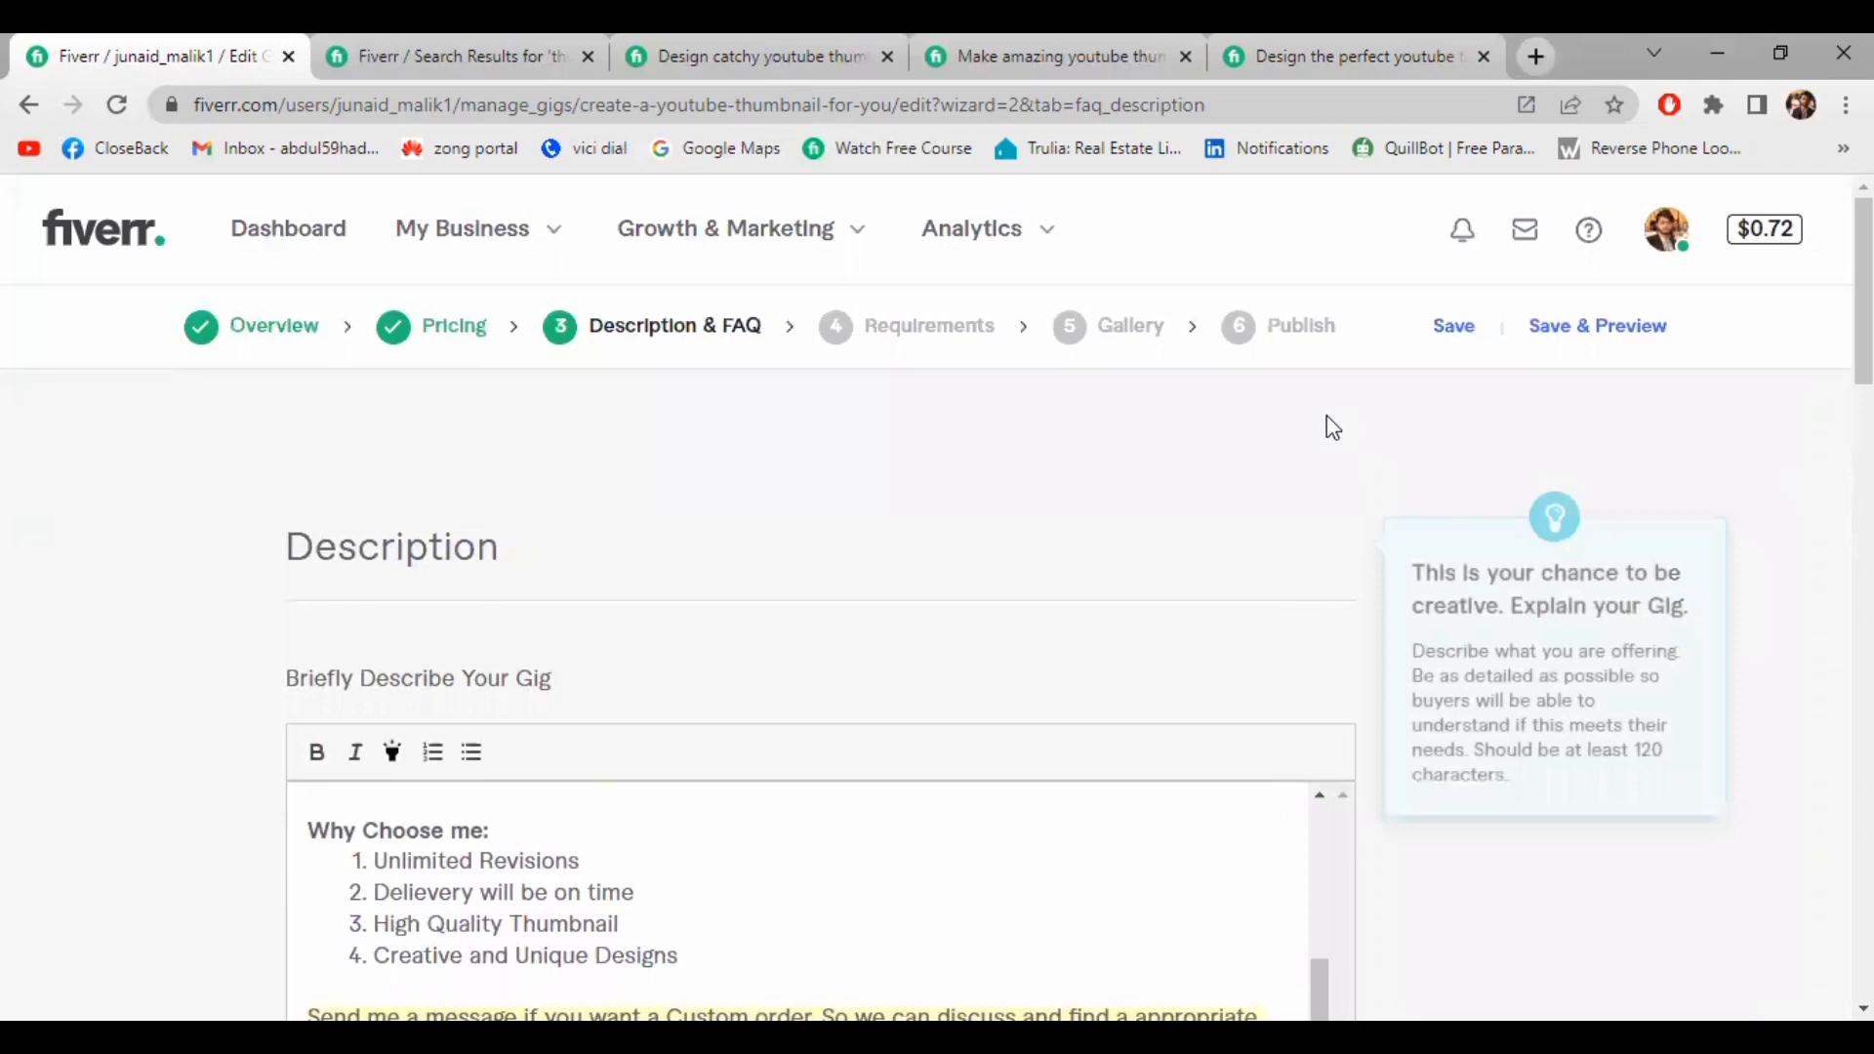
{"action": "left_click", "coordinate": [1453, 332]}
{"action": "scroll", "coordinate": [1109, 607], "scroll_direction": "down", "scroll_amount": 7}
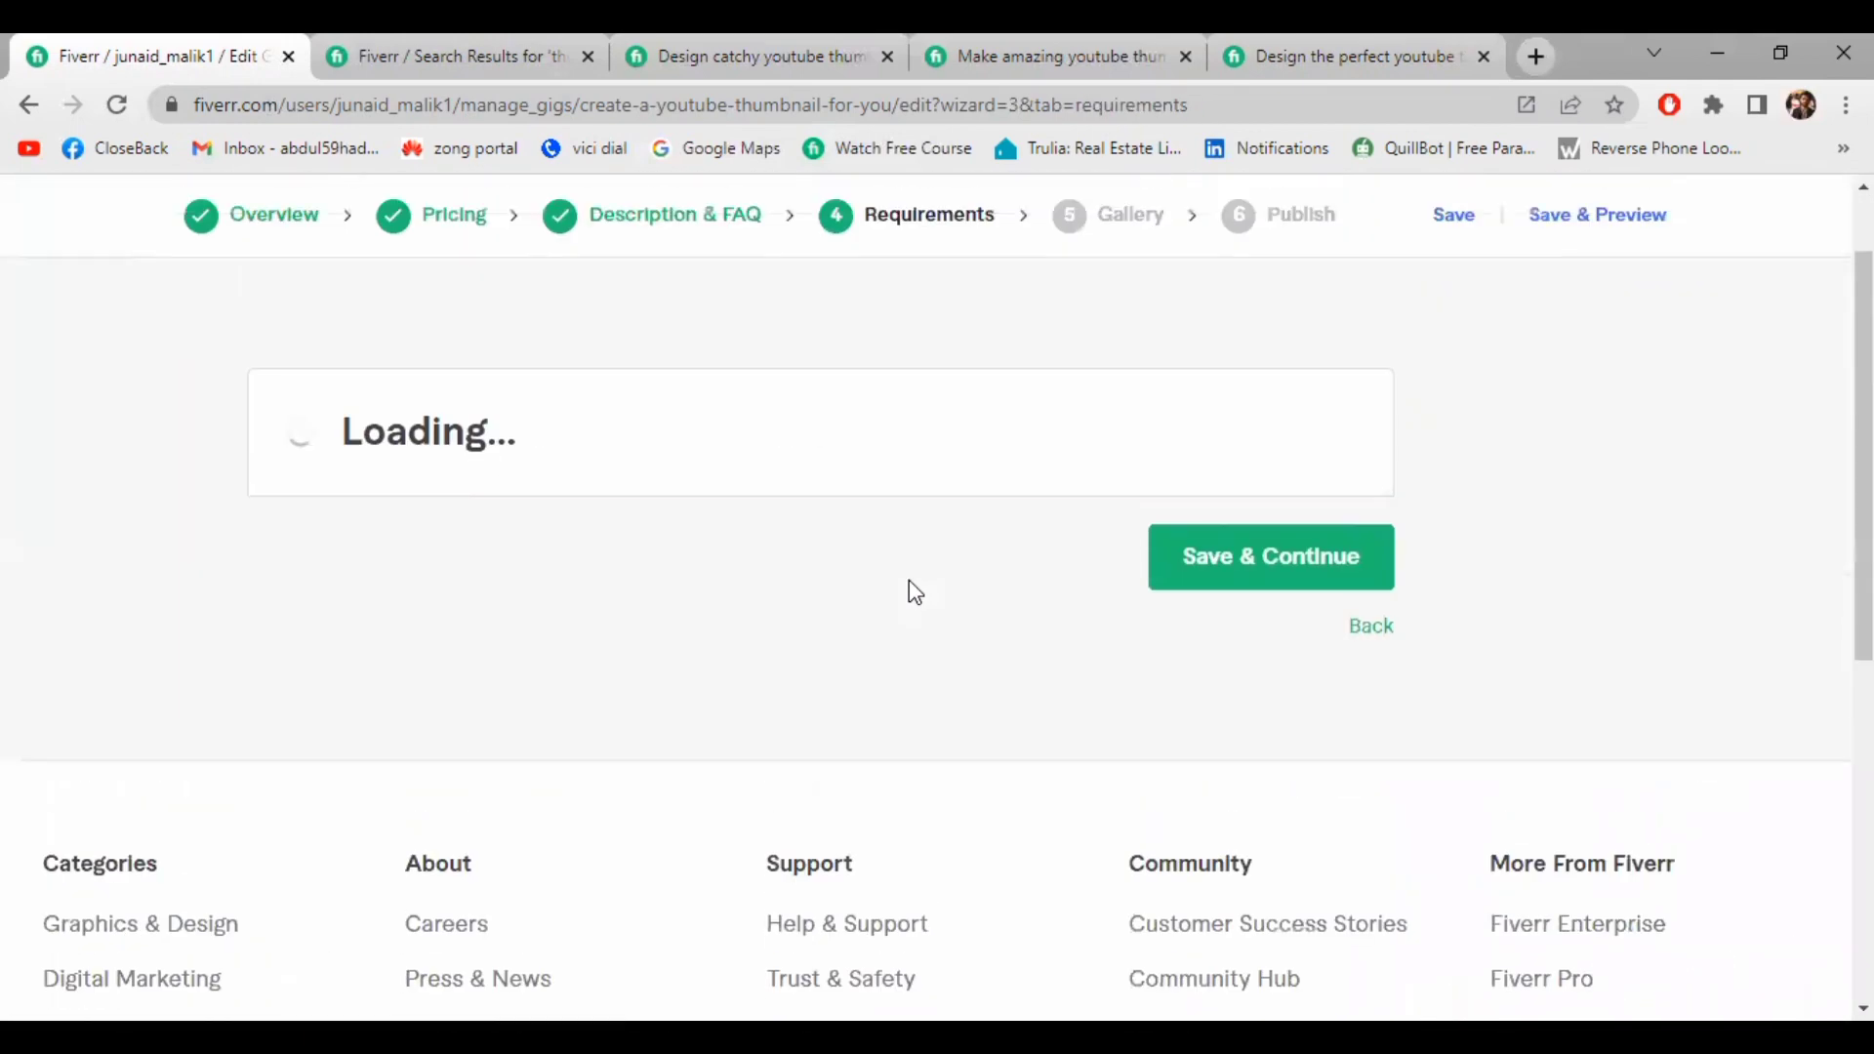
Add the free-text buyer question "I will need your video details or brief description" and save the requirements to continue to the gallery
{"action": "scroll", "coordinate": [621, 654], "scroll_direction": "down", "scroll_amount": 4}
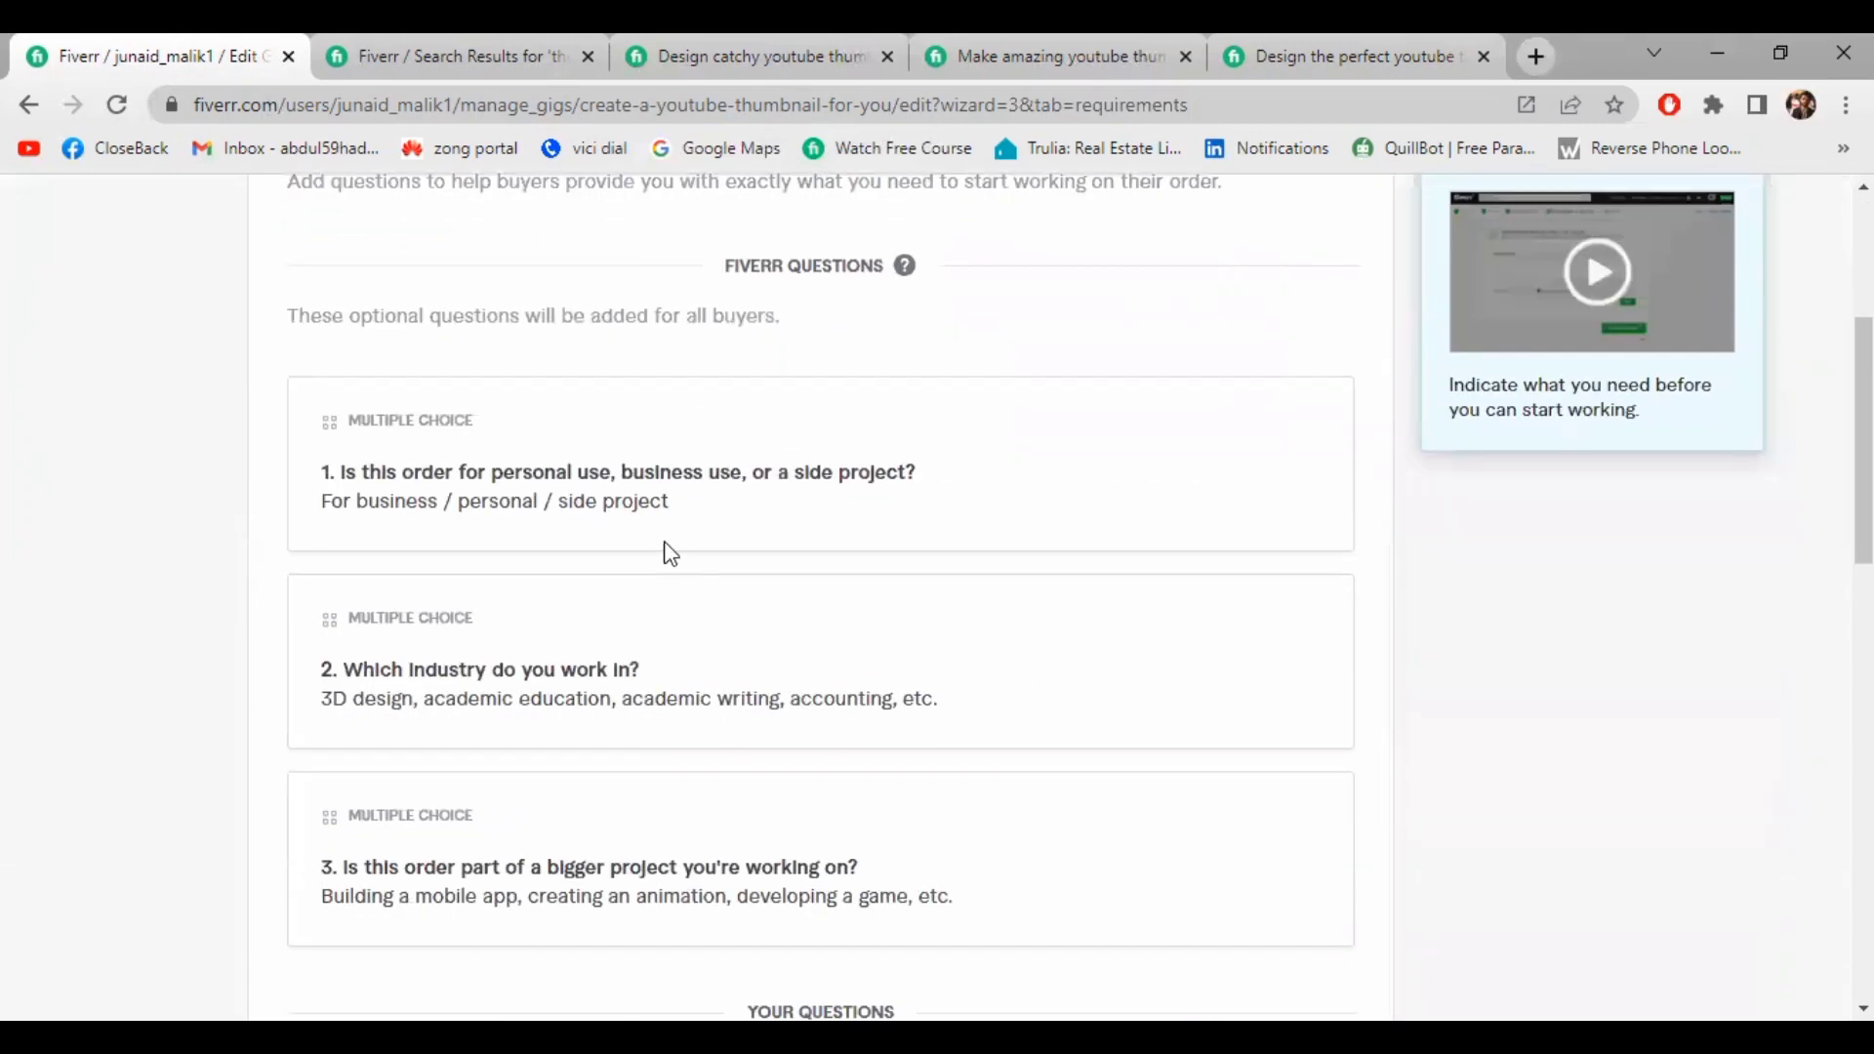
{"action": "scroll", "coordinate": [670, 550], "scroll_direction": "down", "scroll_amount": 4}
{"action": "scroll", "coordinate": [757, 672], "scroll_direction": "down", "scroll_amount": 2}
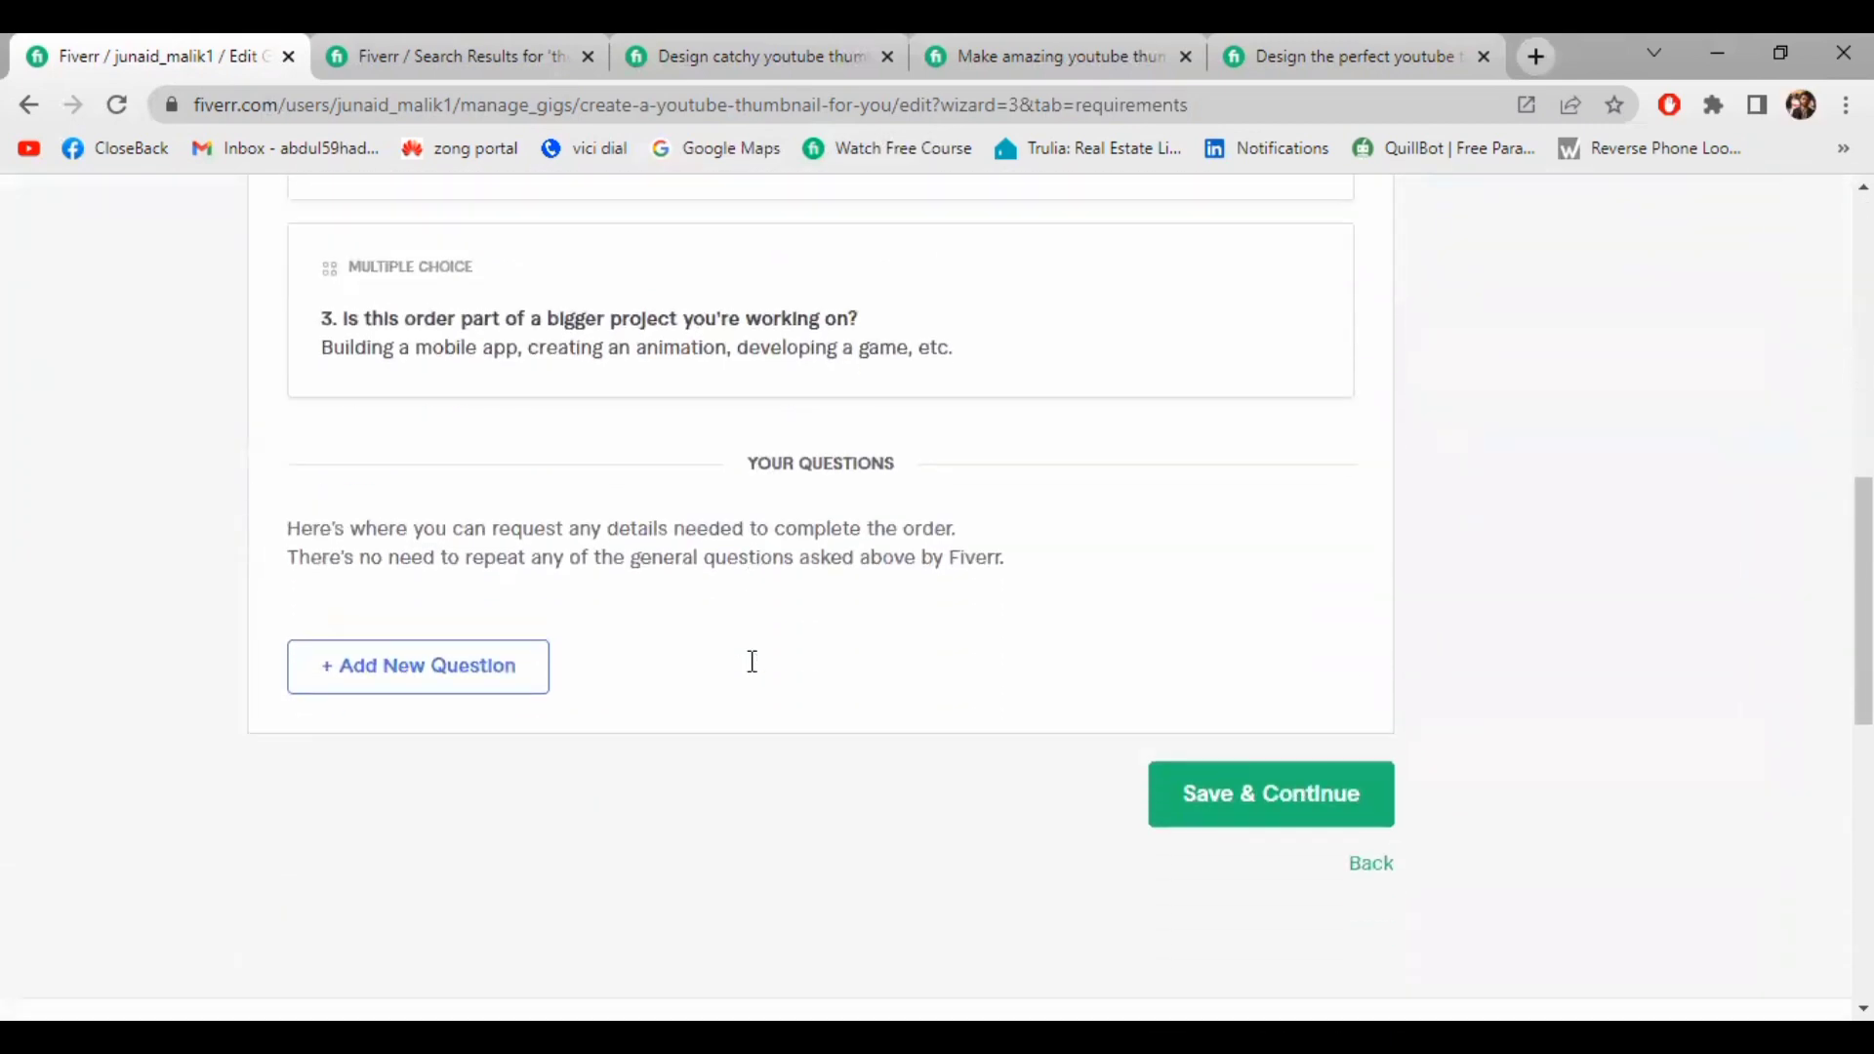
{"action": "left_click", "coordinate": [474, 682]}
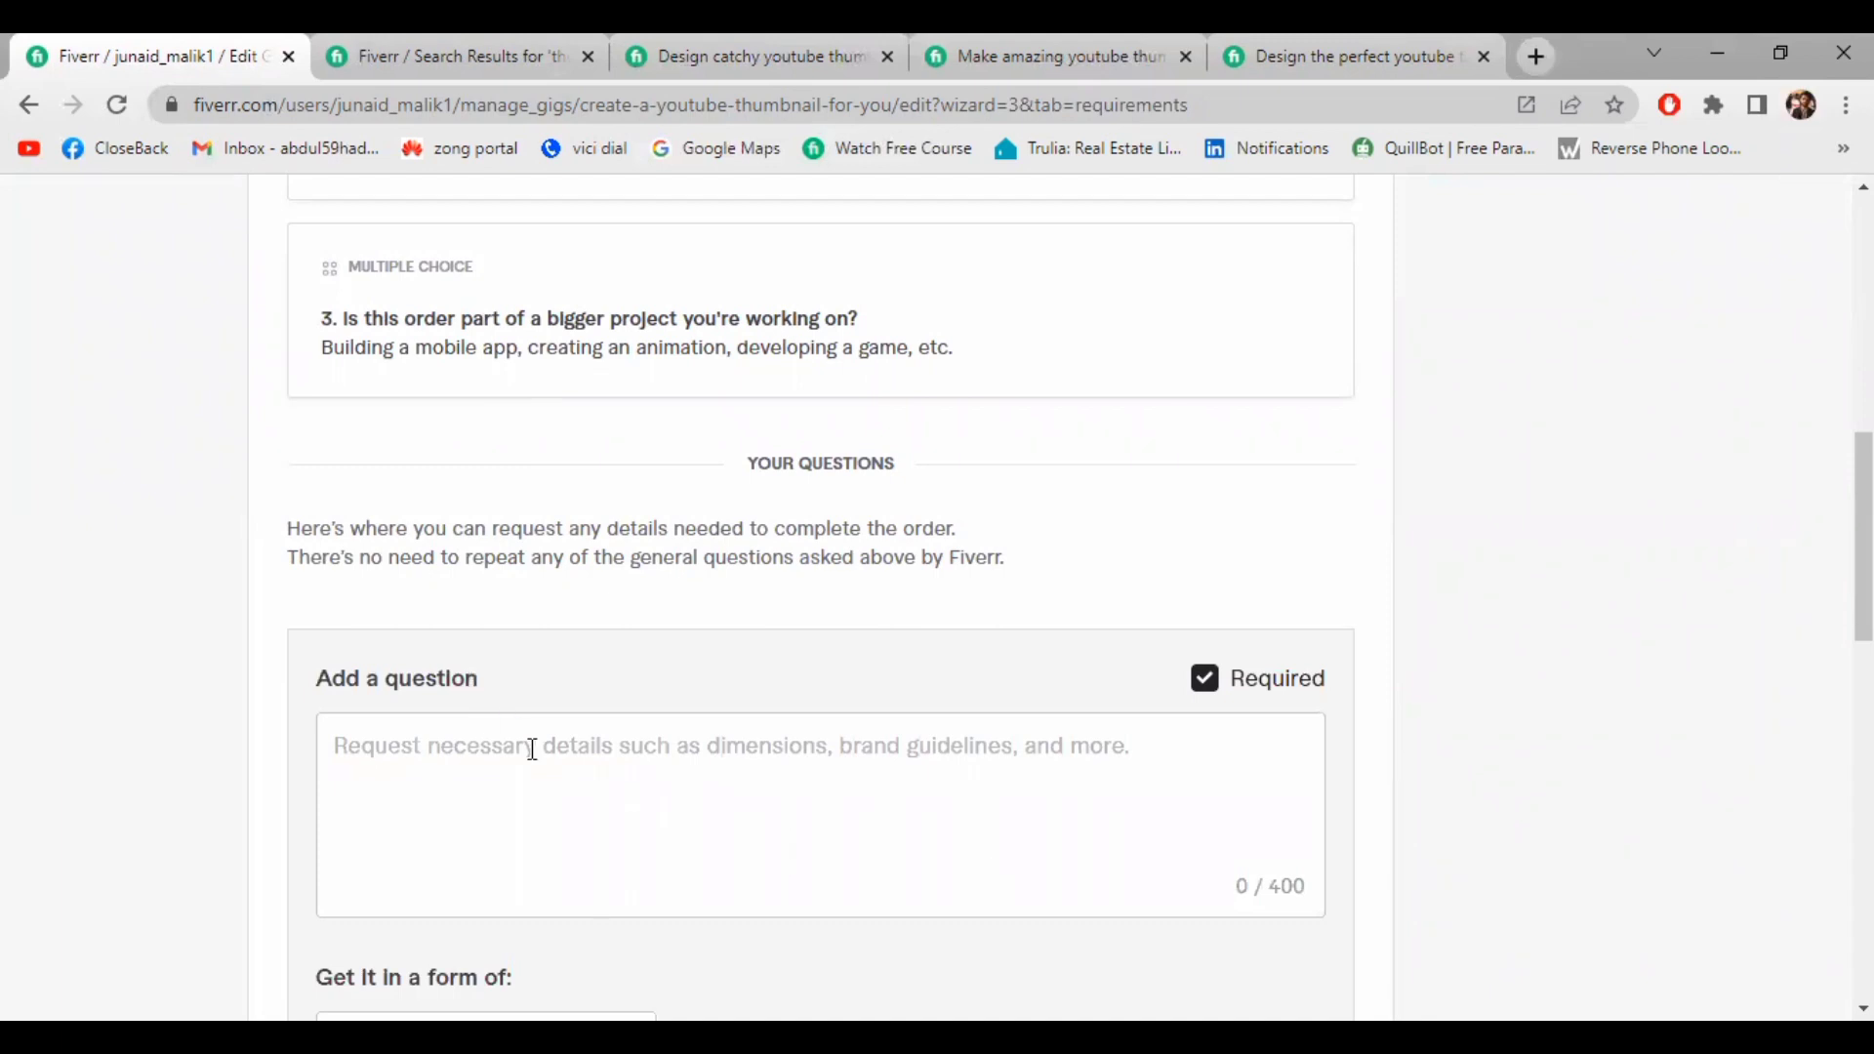
{"action": "scroll", "coordinate": [545, 781], "scroll_direction": "down", "scroll_amount": 2}
{"action": "left_click", "coordinate": [563, 640]}
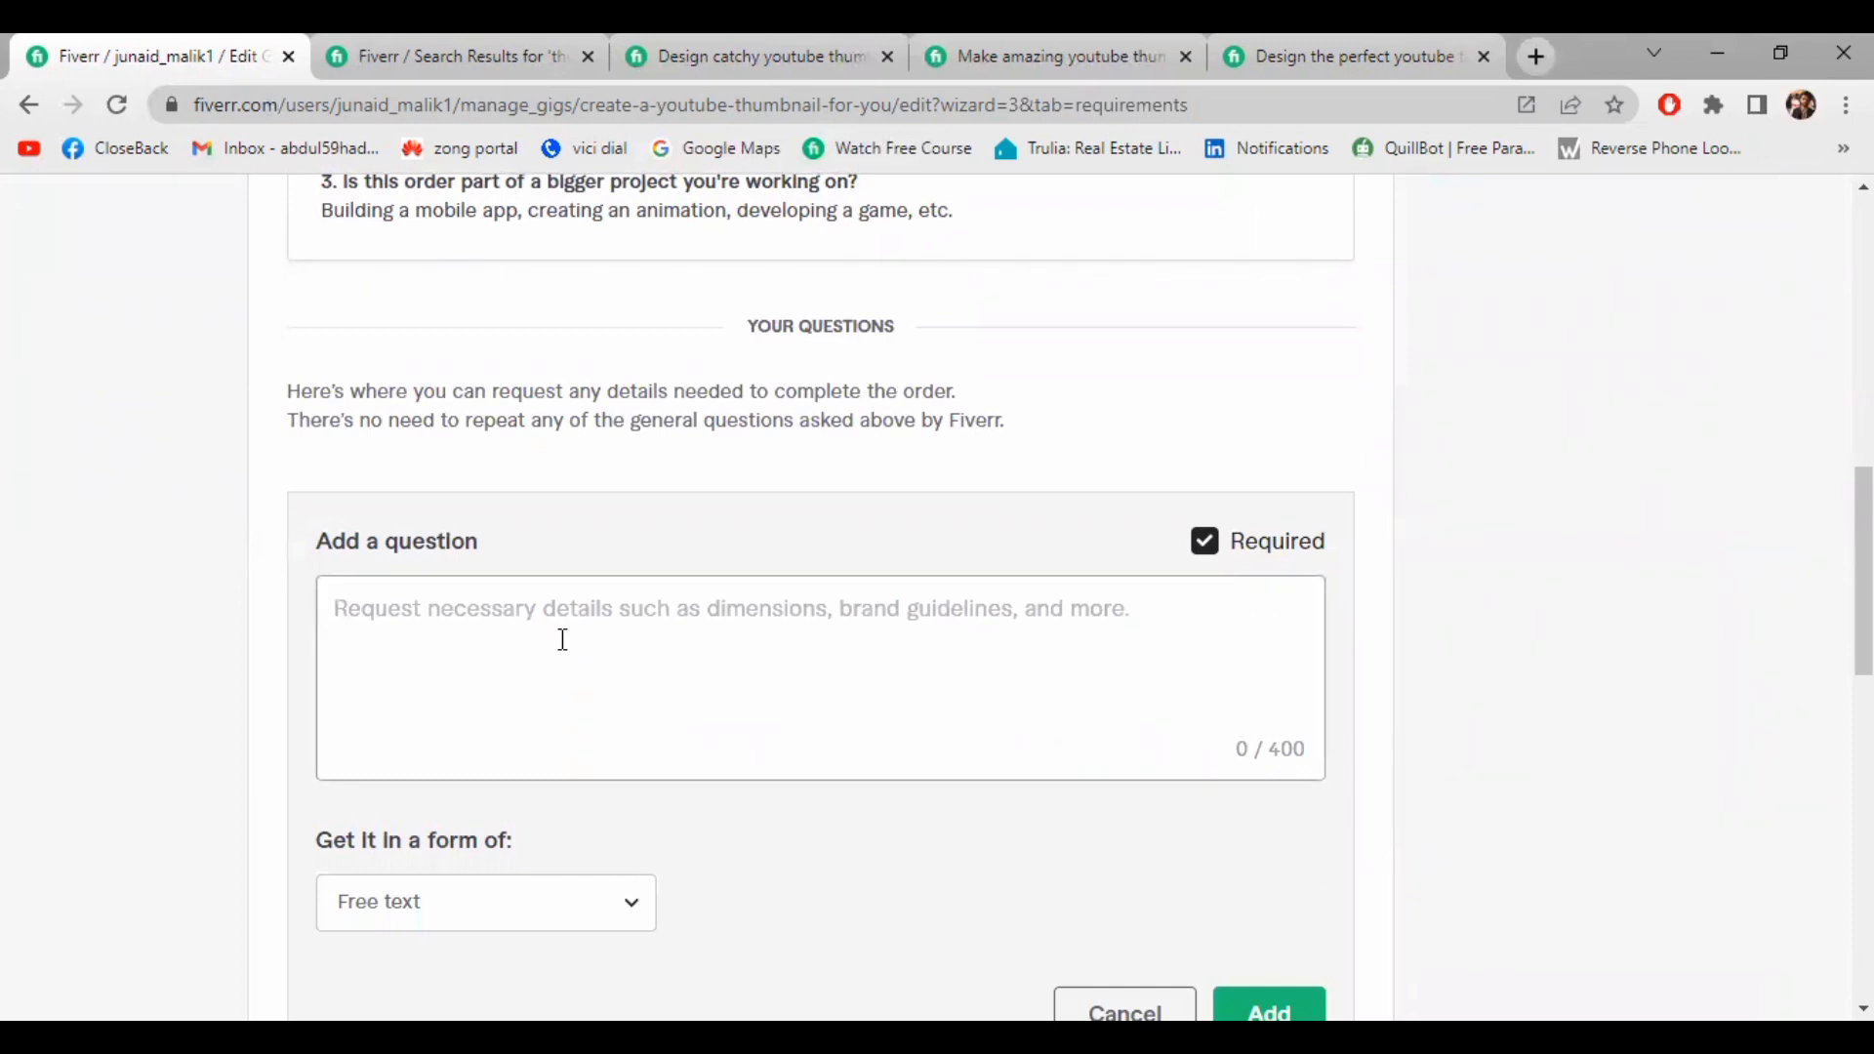
{"action": "type", "text": "I wi"}
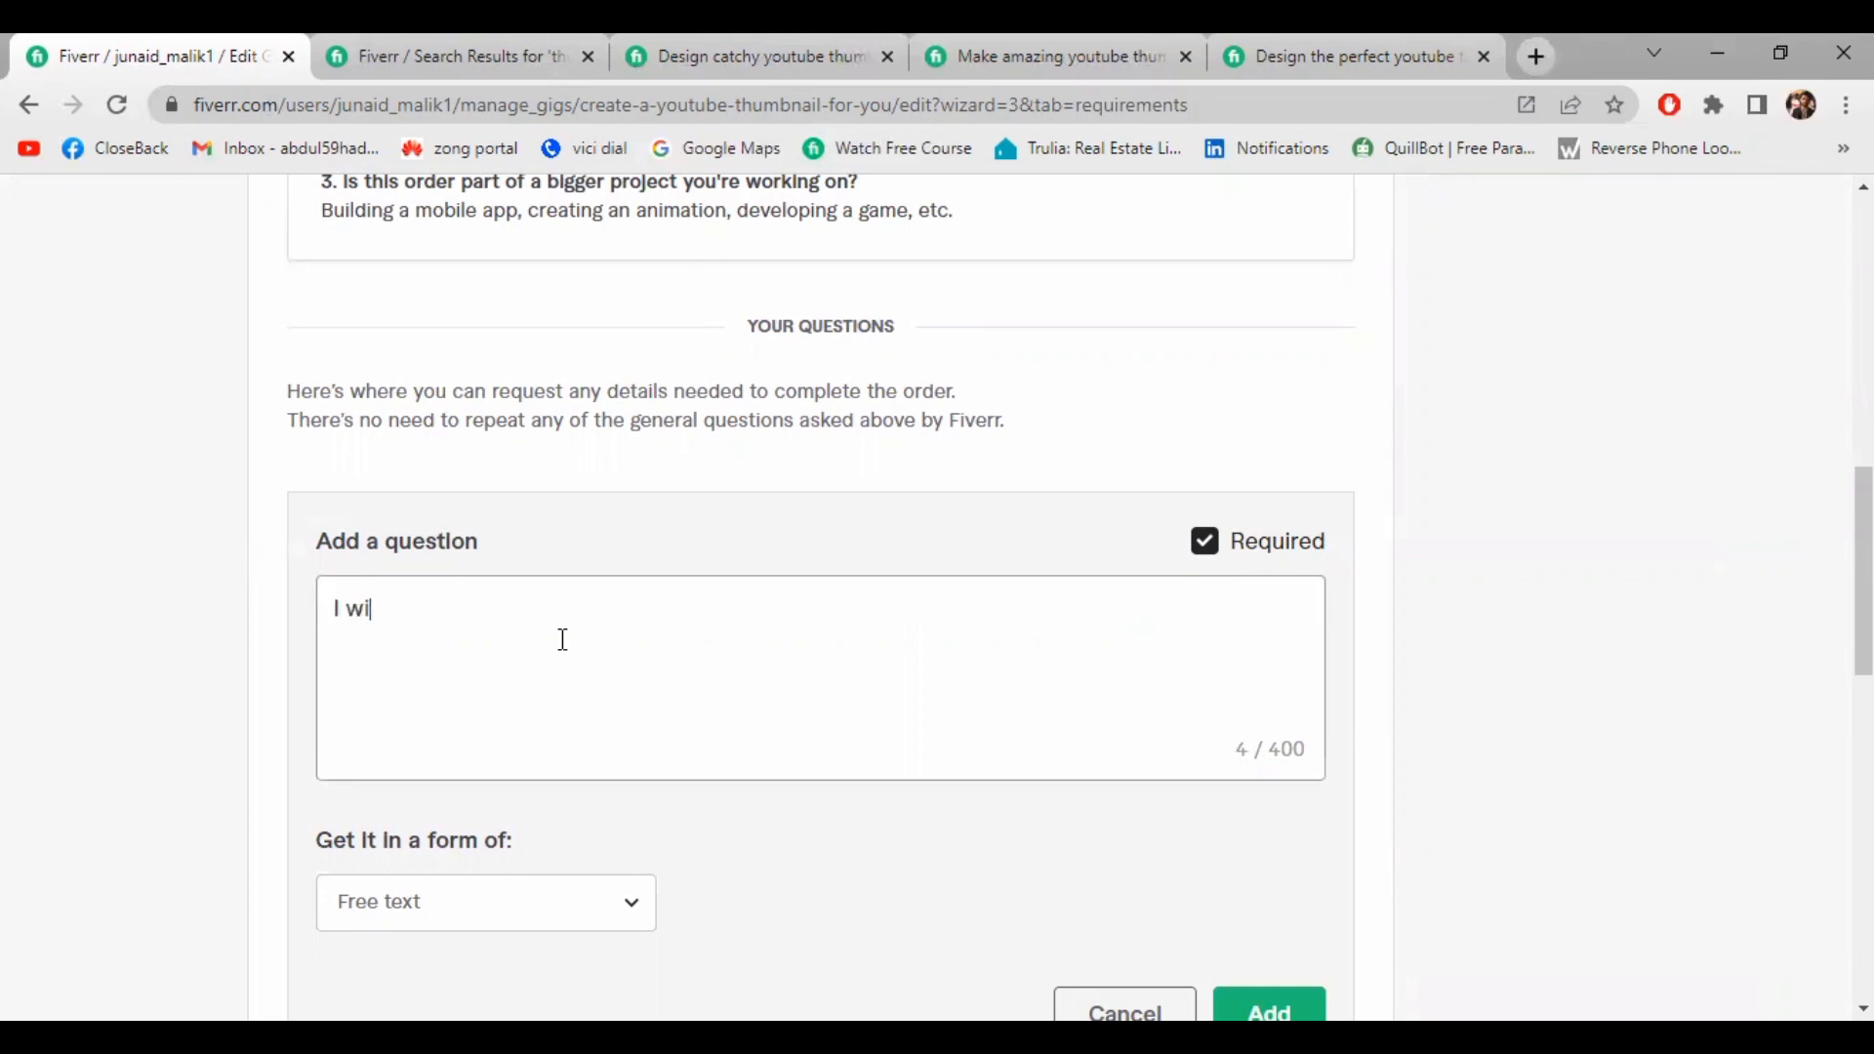
{"action": "type", "text": "ll need your video "}
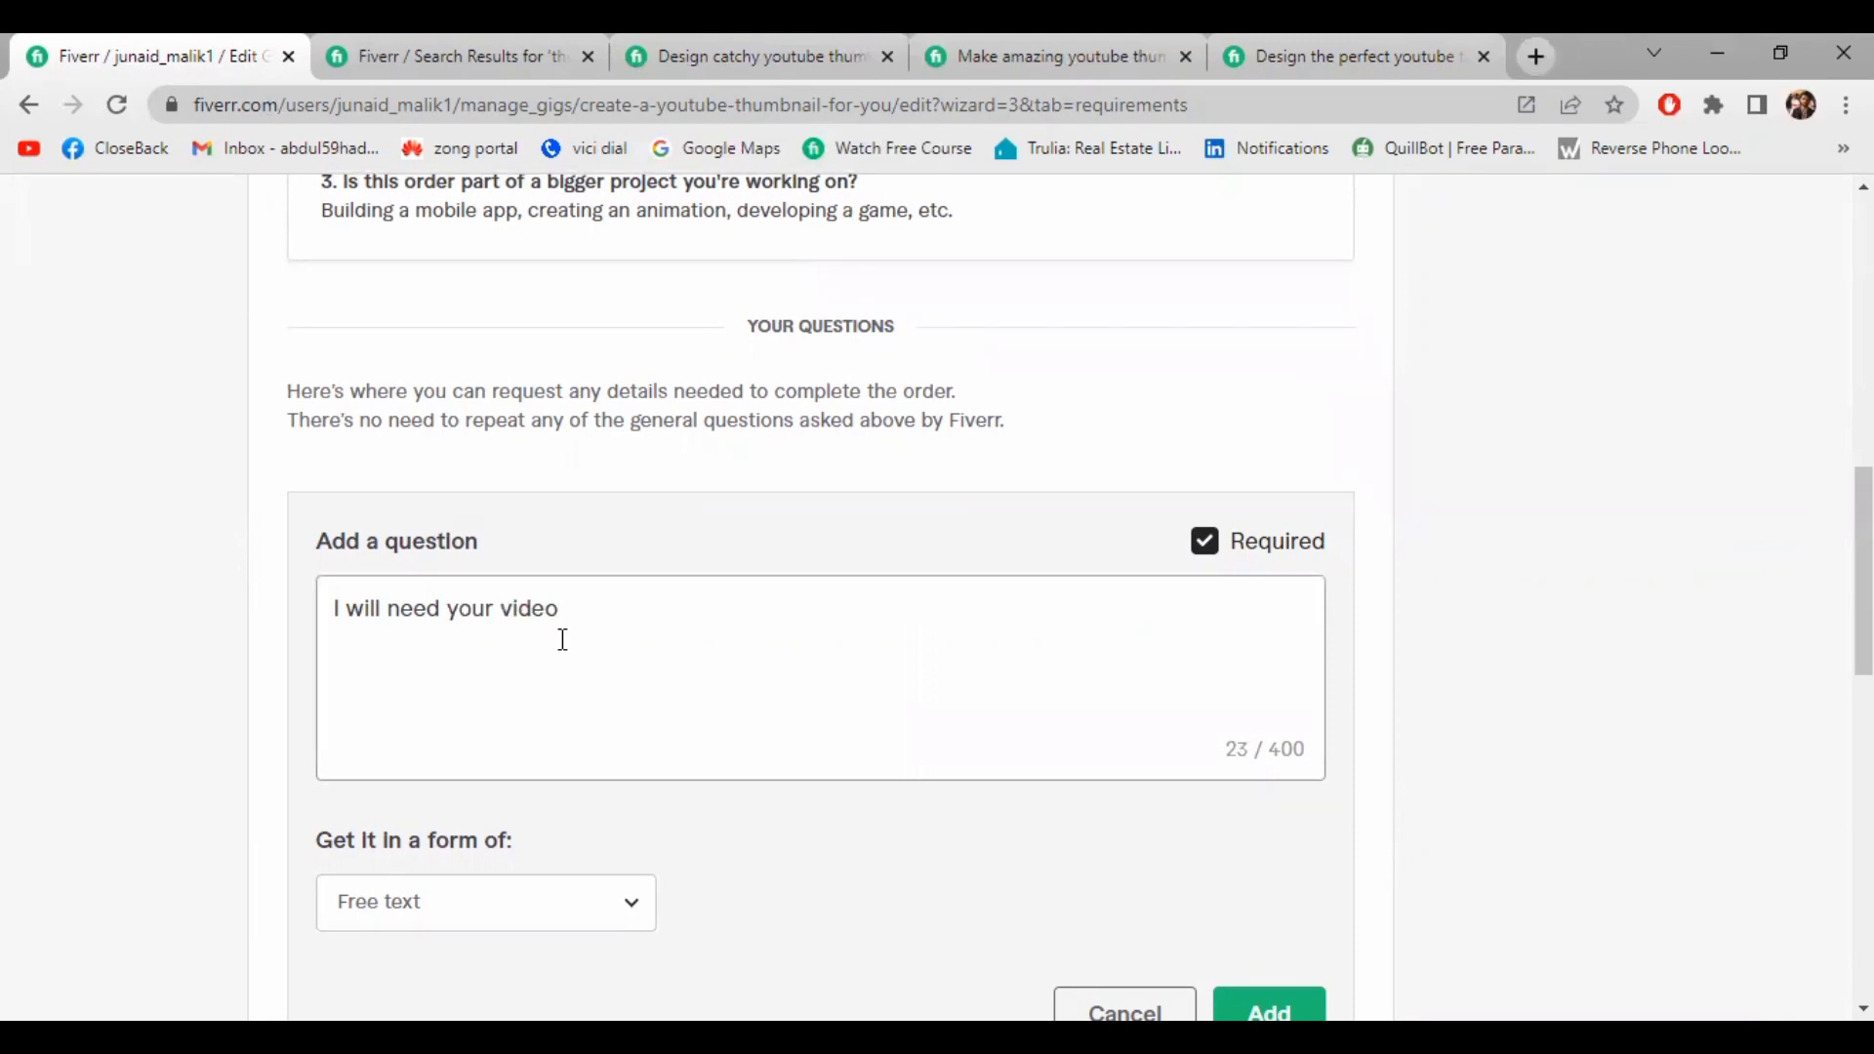
{"action": "type", "text": "deta"}
{"action": "key", "text": "BackSpace"}
{"action": "type", "text": "tails or brief descr"}
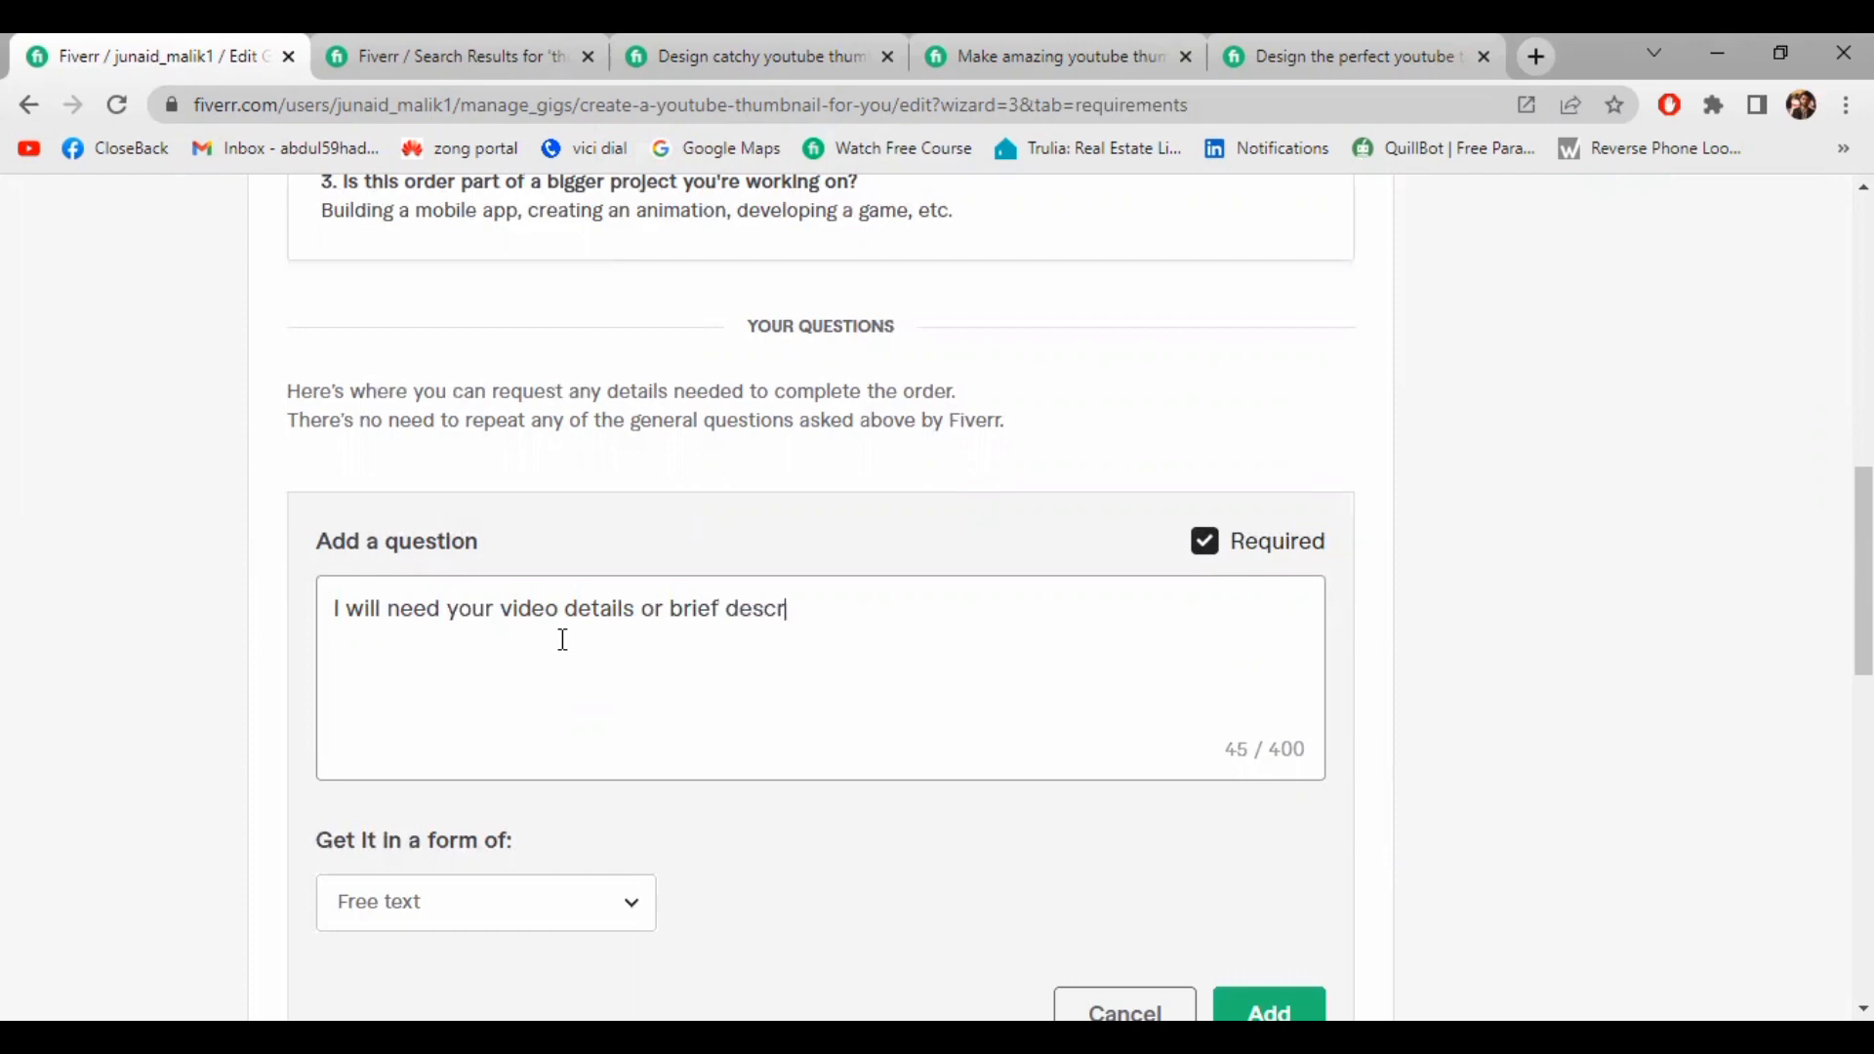
{"action": "type", "text": "iption"}
{"action": "scroll", "coordinate": [703, 873], "scroll_direction": "down", "scroll_amount": 1}
{"action": "left_click", "coordinate": [1267, 890]}
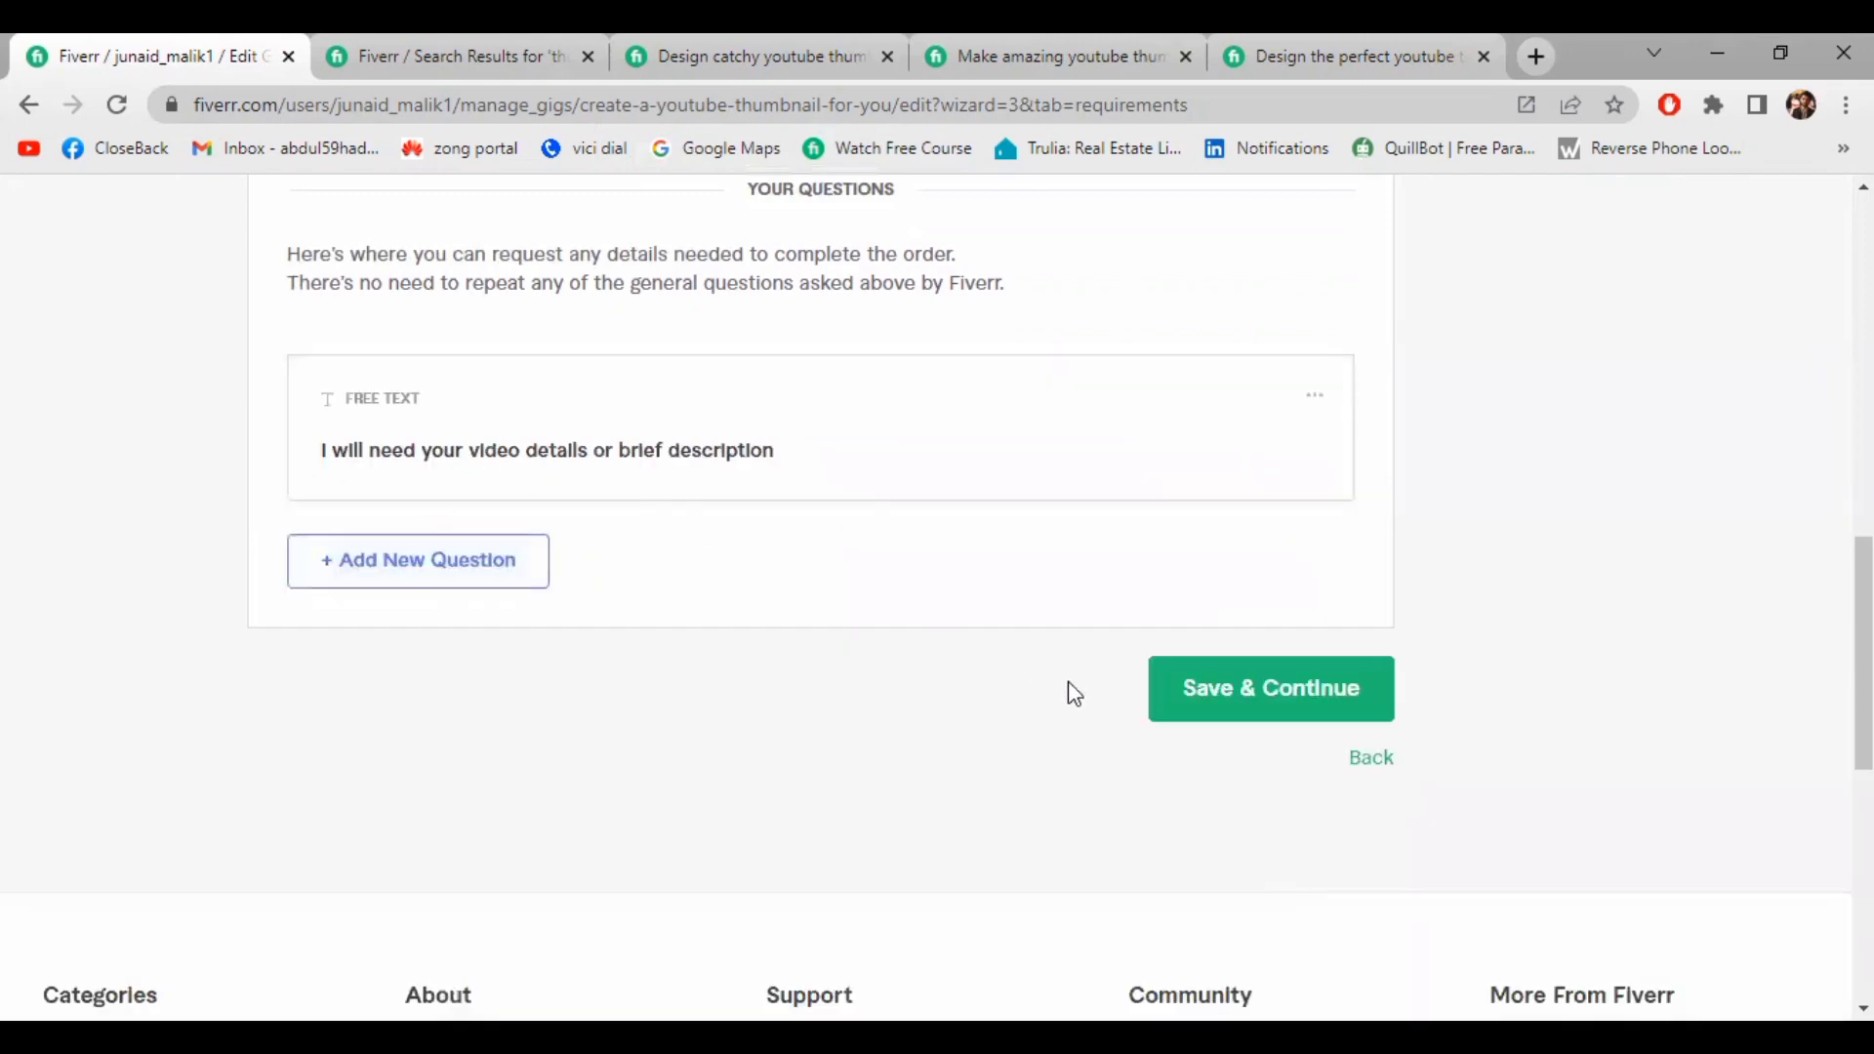
{"action": "left_click", "coordinate": [1210, 710]}
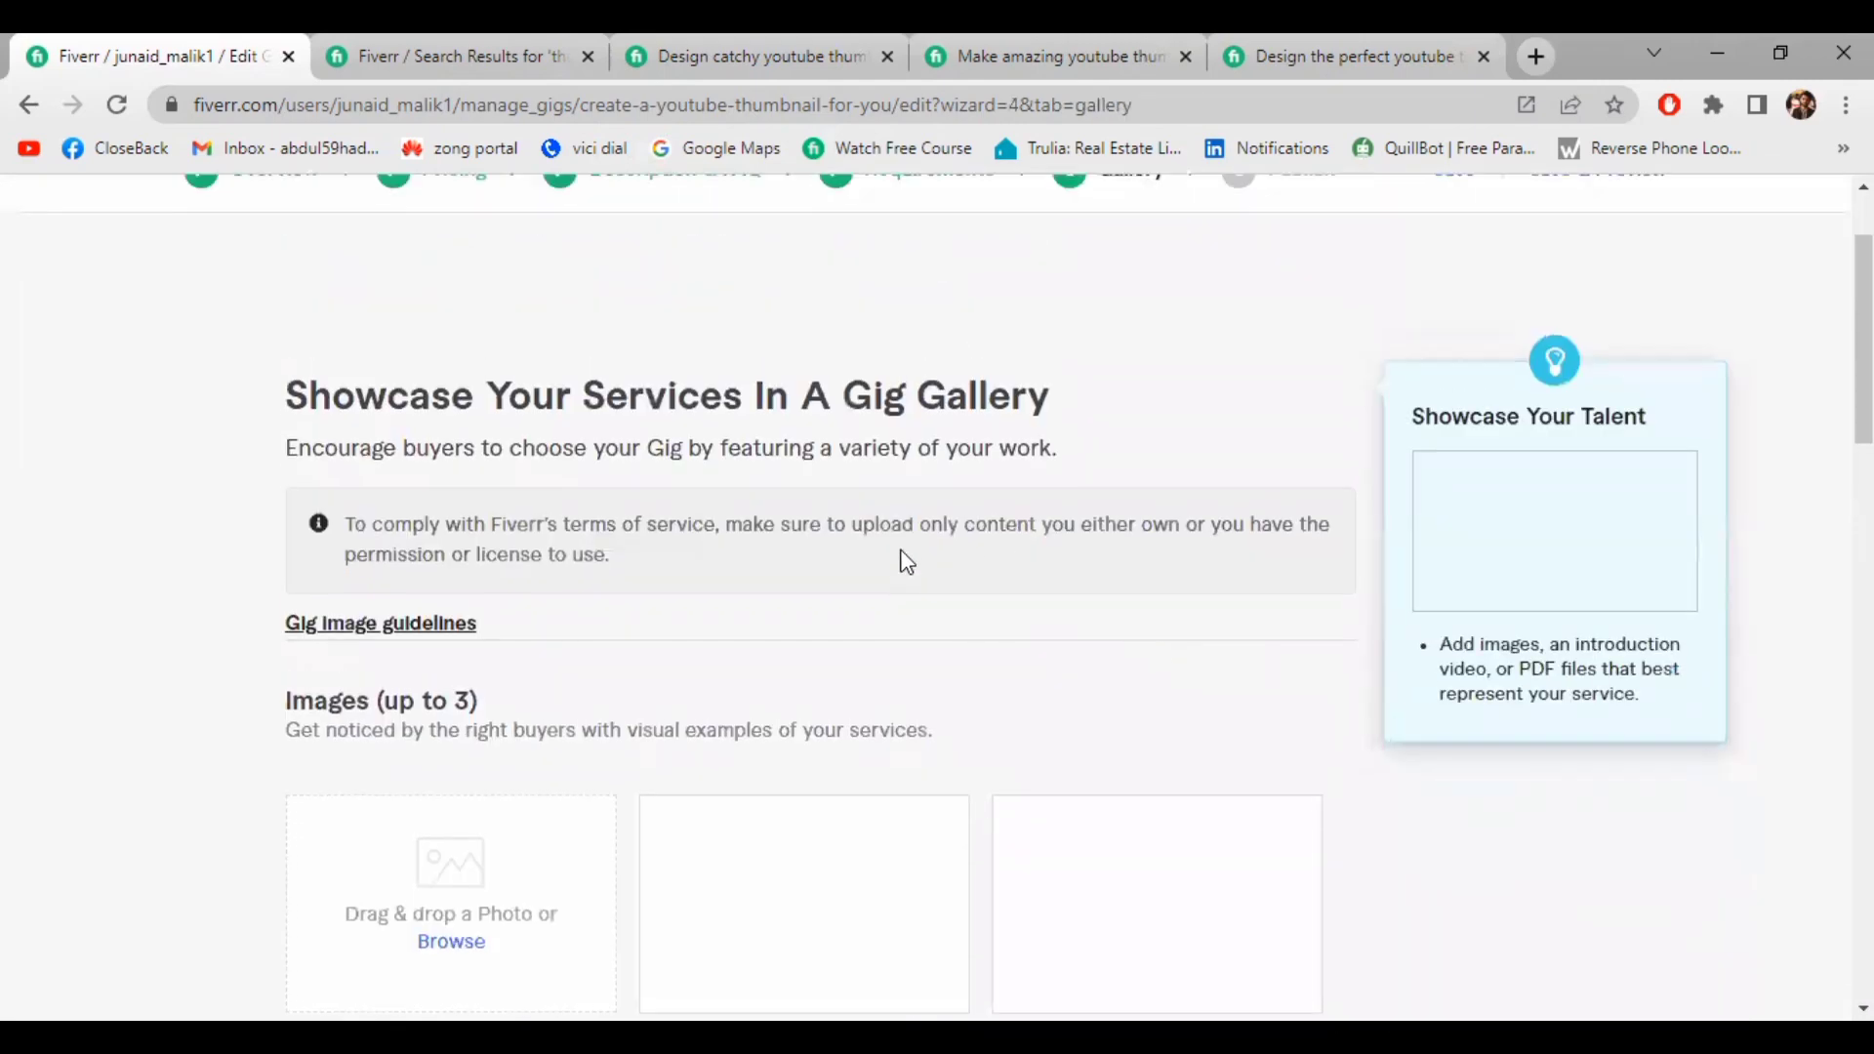
Examine the gallery image section, the catchy YouTube thumbnail gig's images and the cover images in the thumbnail search results
{"action": "scroll", "coordinate": [625, 737], "scroll_direction": "down", "scroll_amount": 3}
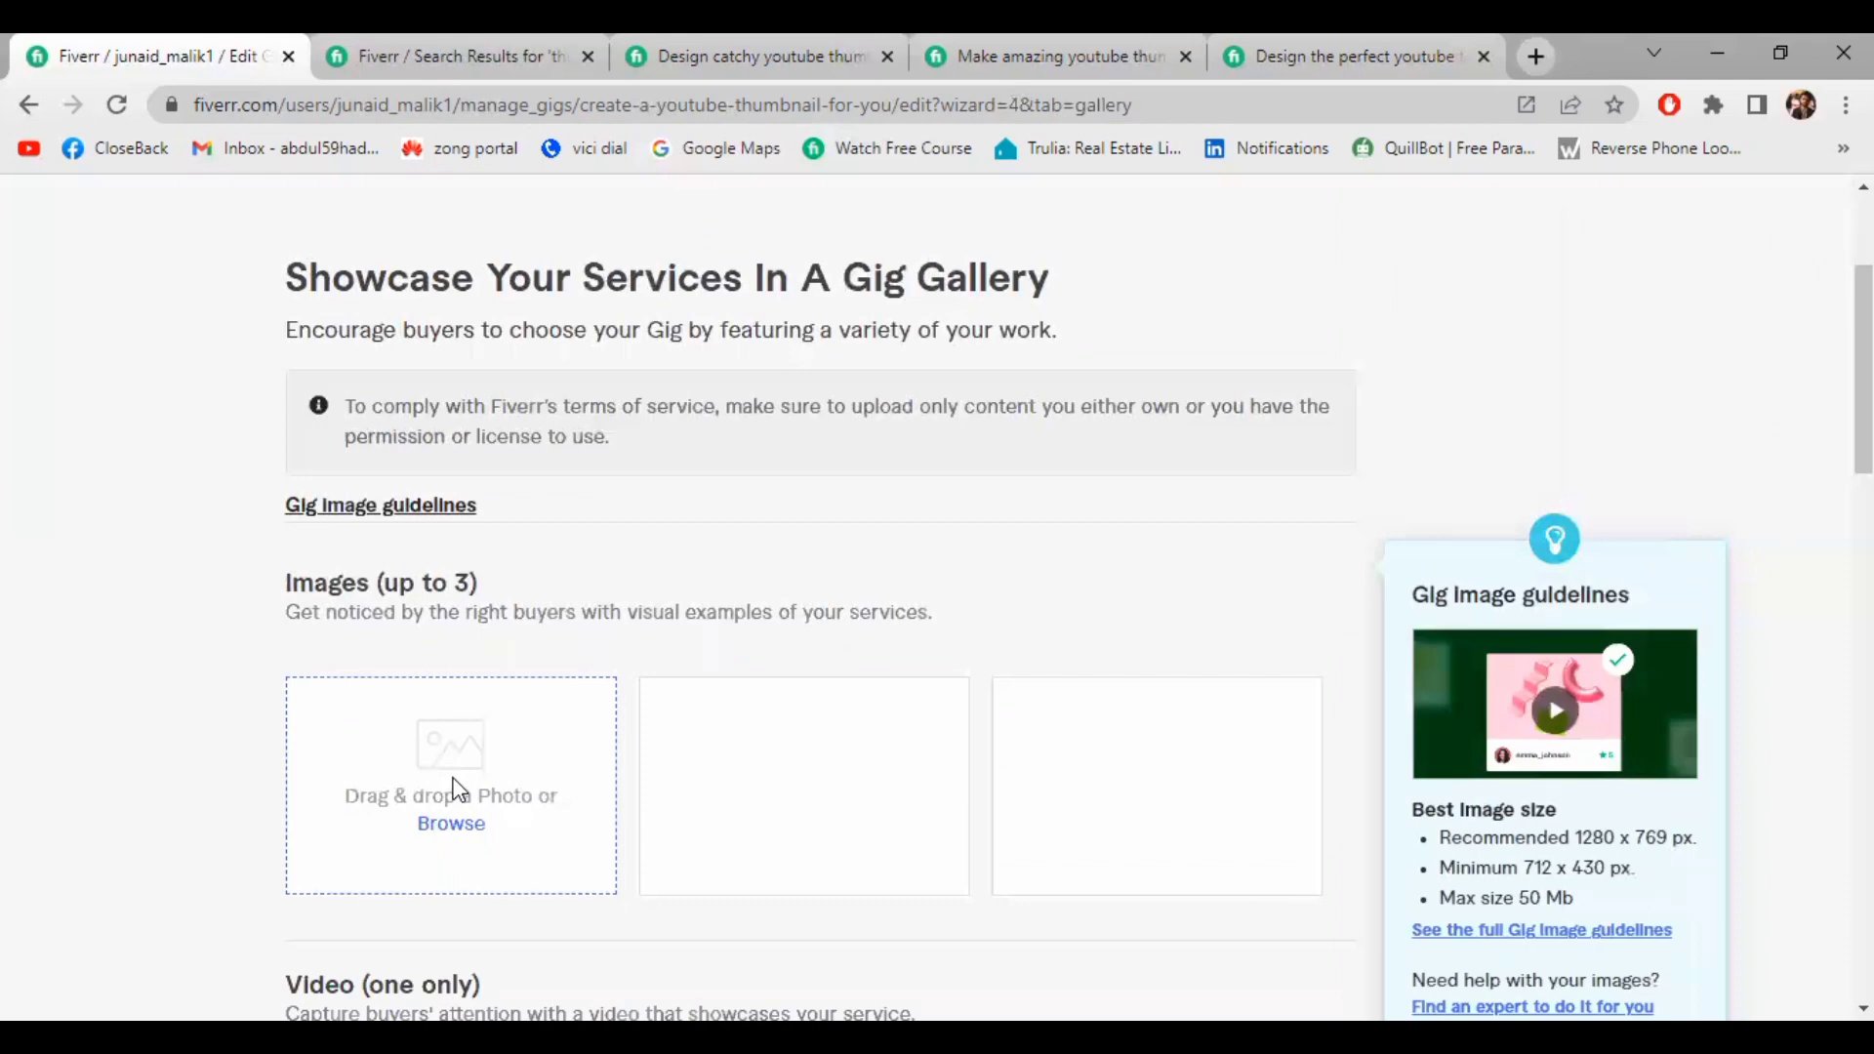
{"action": "left_click", "coordinate": [741, 39]}
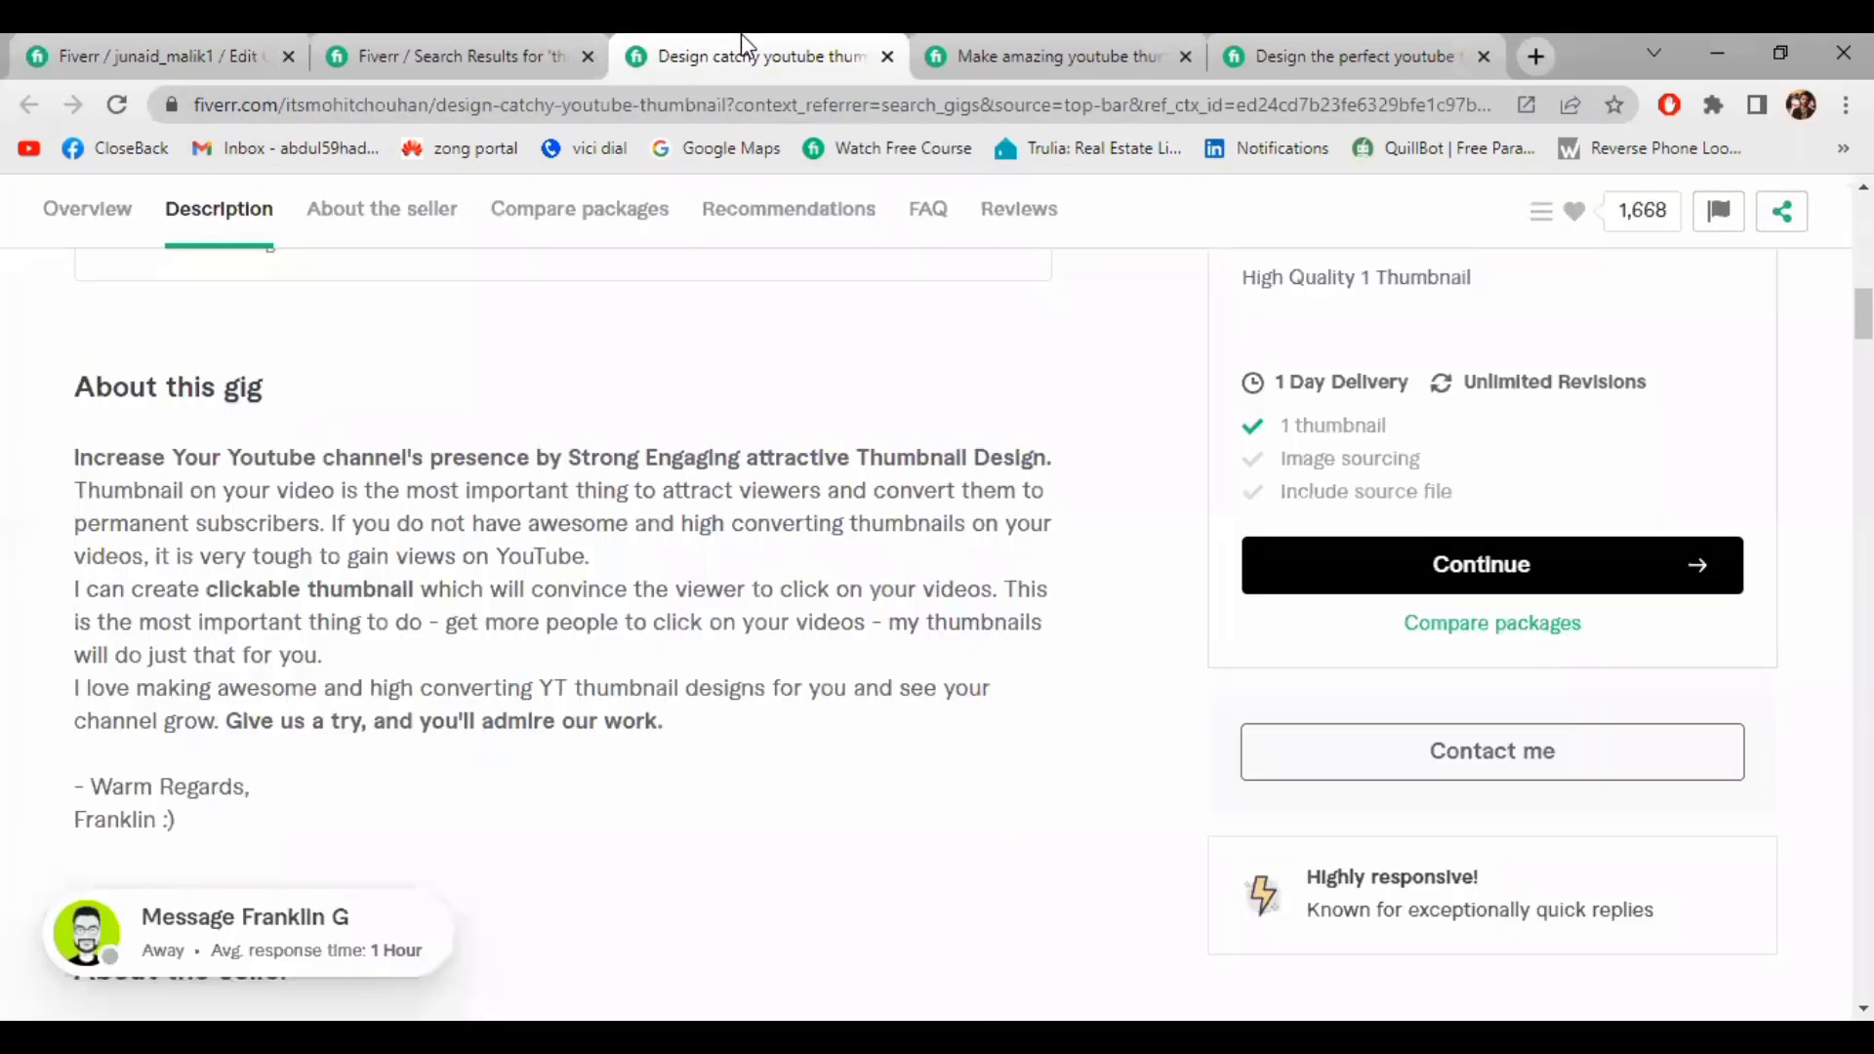
{"action": "scroll", "coordinate": [702, 620], "scroll_direction": "up", "scroll_amount": 6}
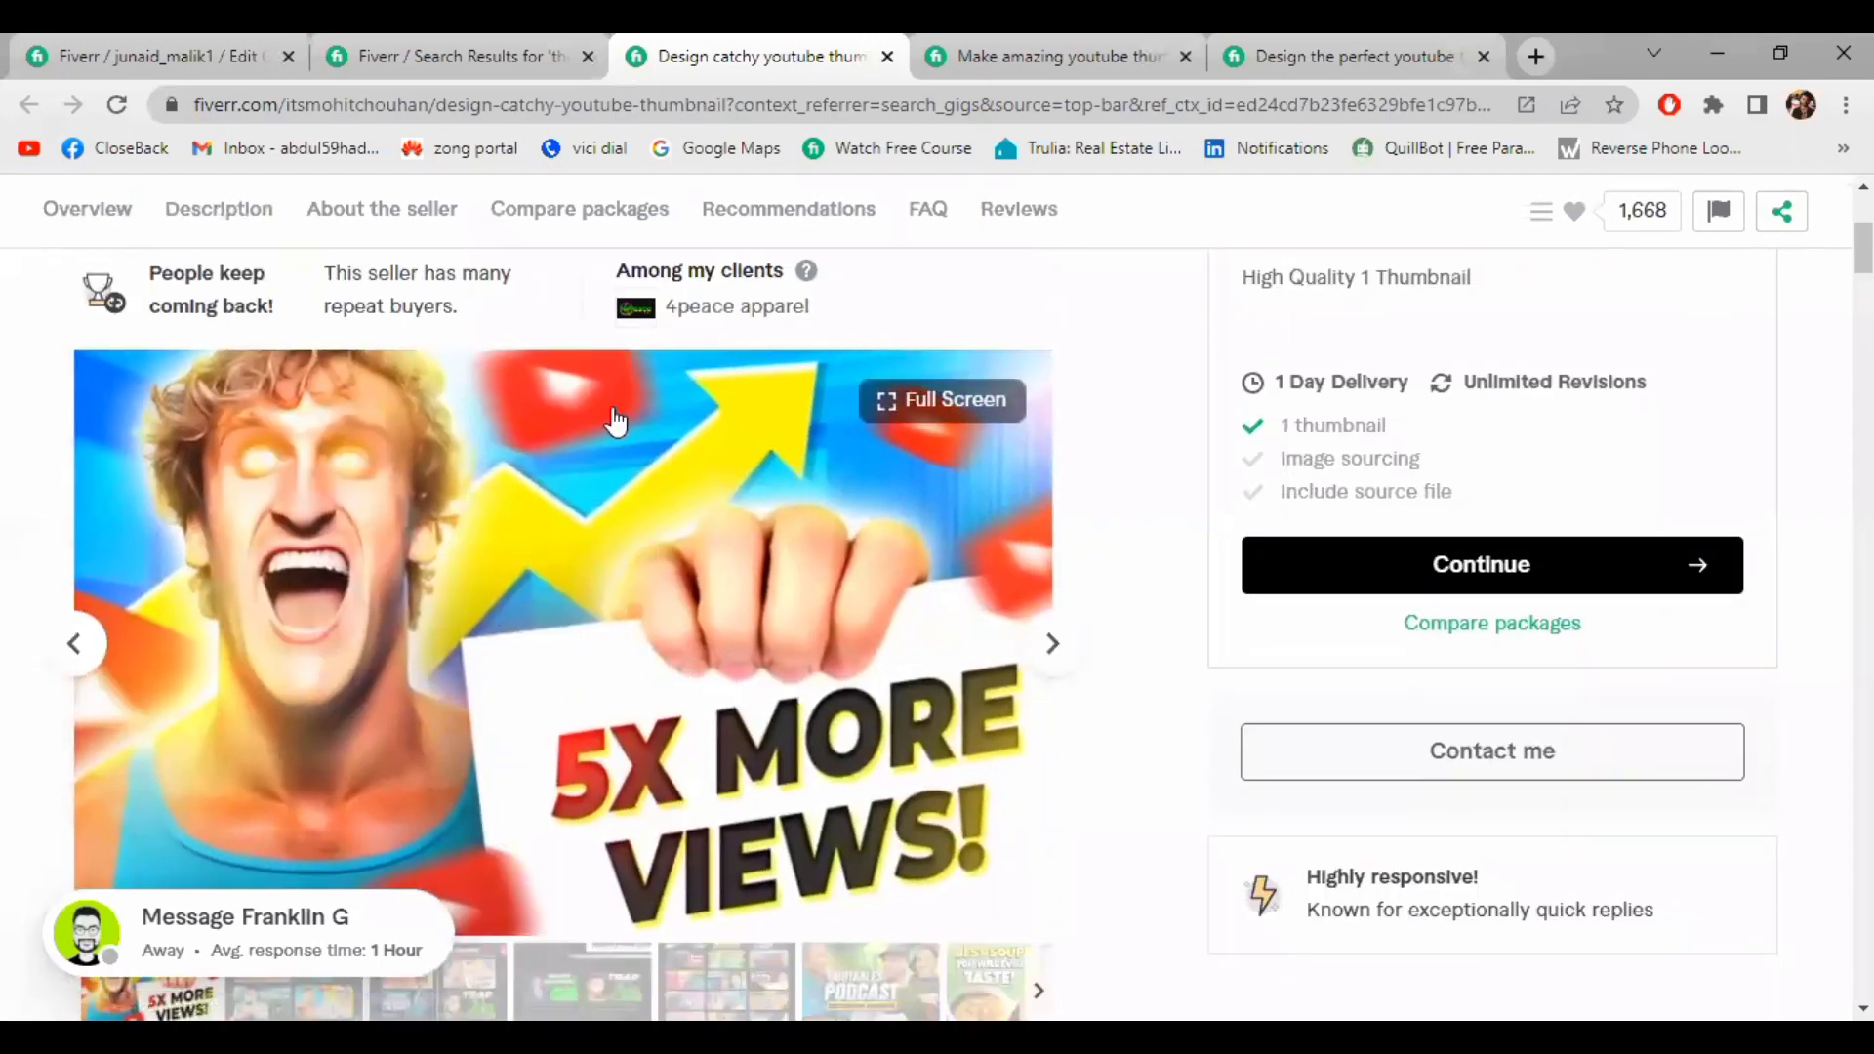
{"action": "scroll", "coordinate": [356, 234], "scroll_direction": "up", "scroll_amount": 2}
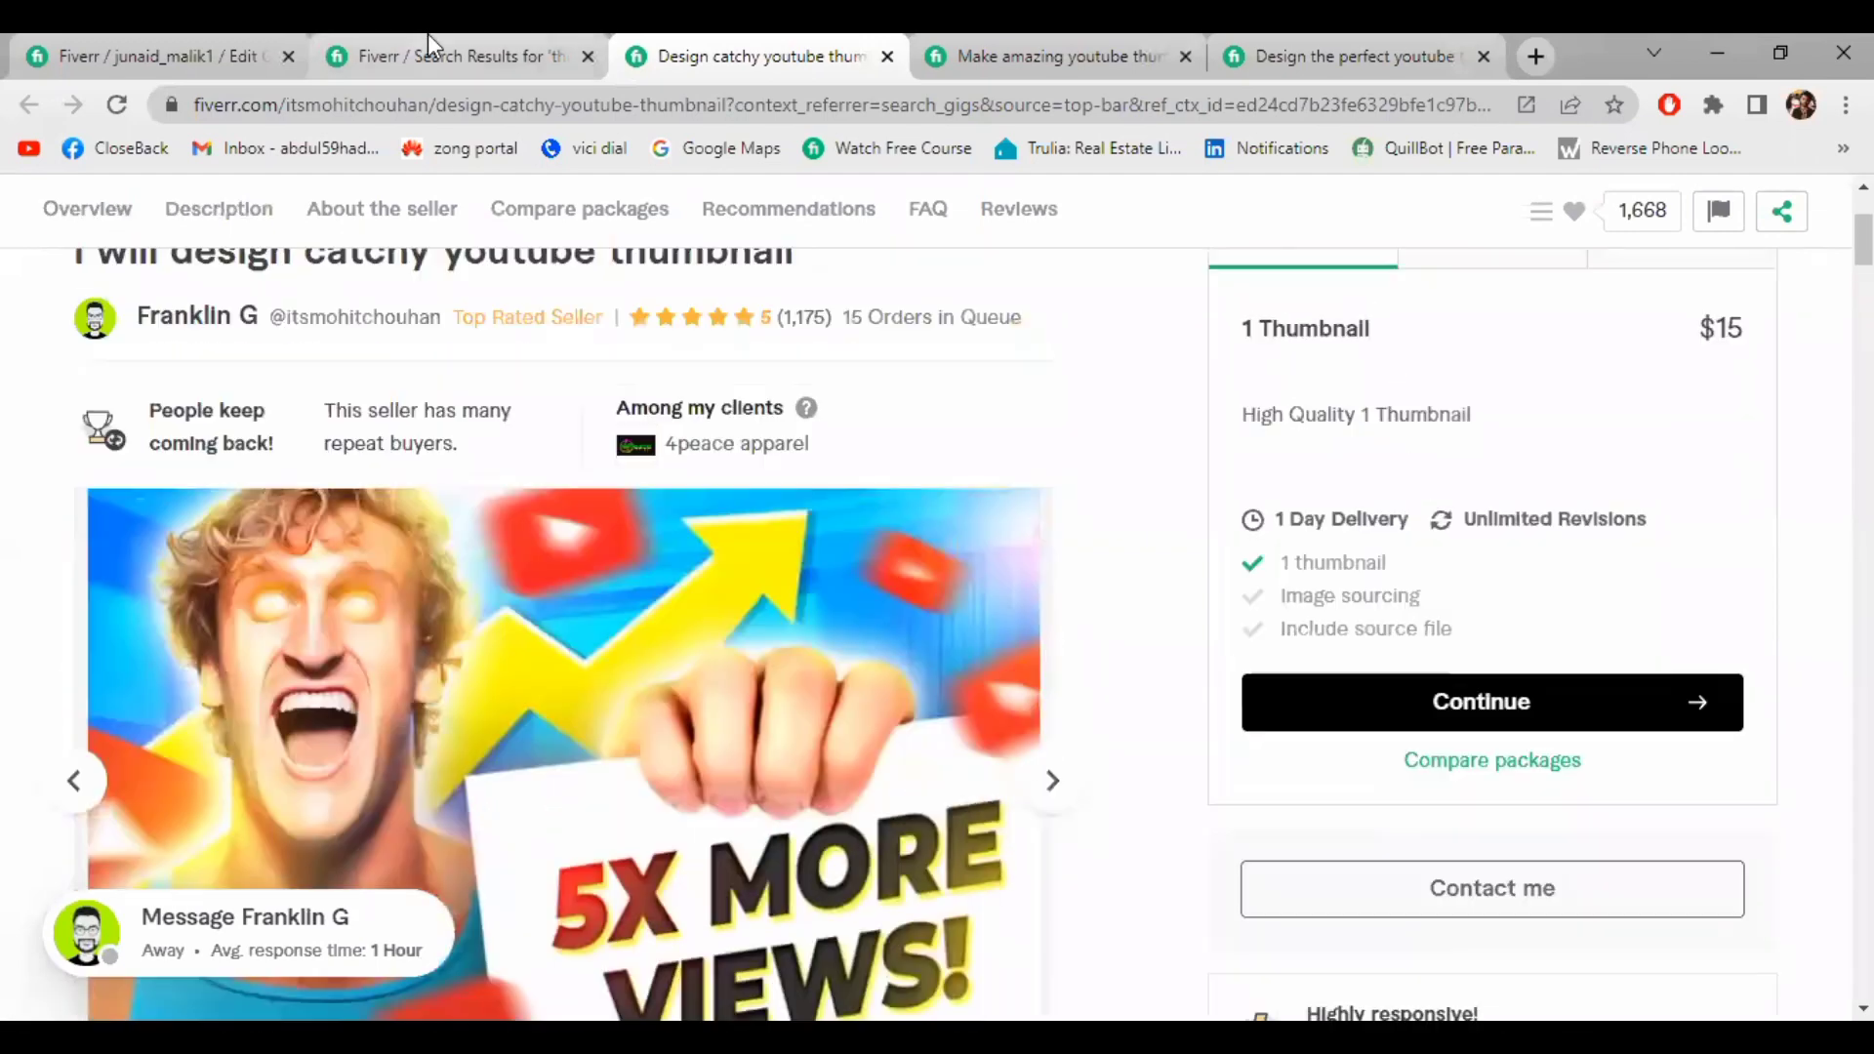
{"action": "left_click", "coordinate": [430, 56]}
{"action": "scroll", "coordinate": [474, 561], "scroll_direction": "up", "scroll_amount": 4}
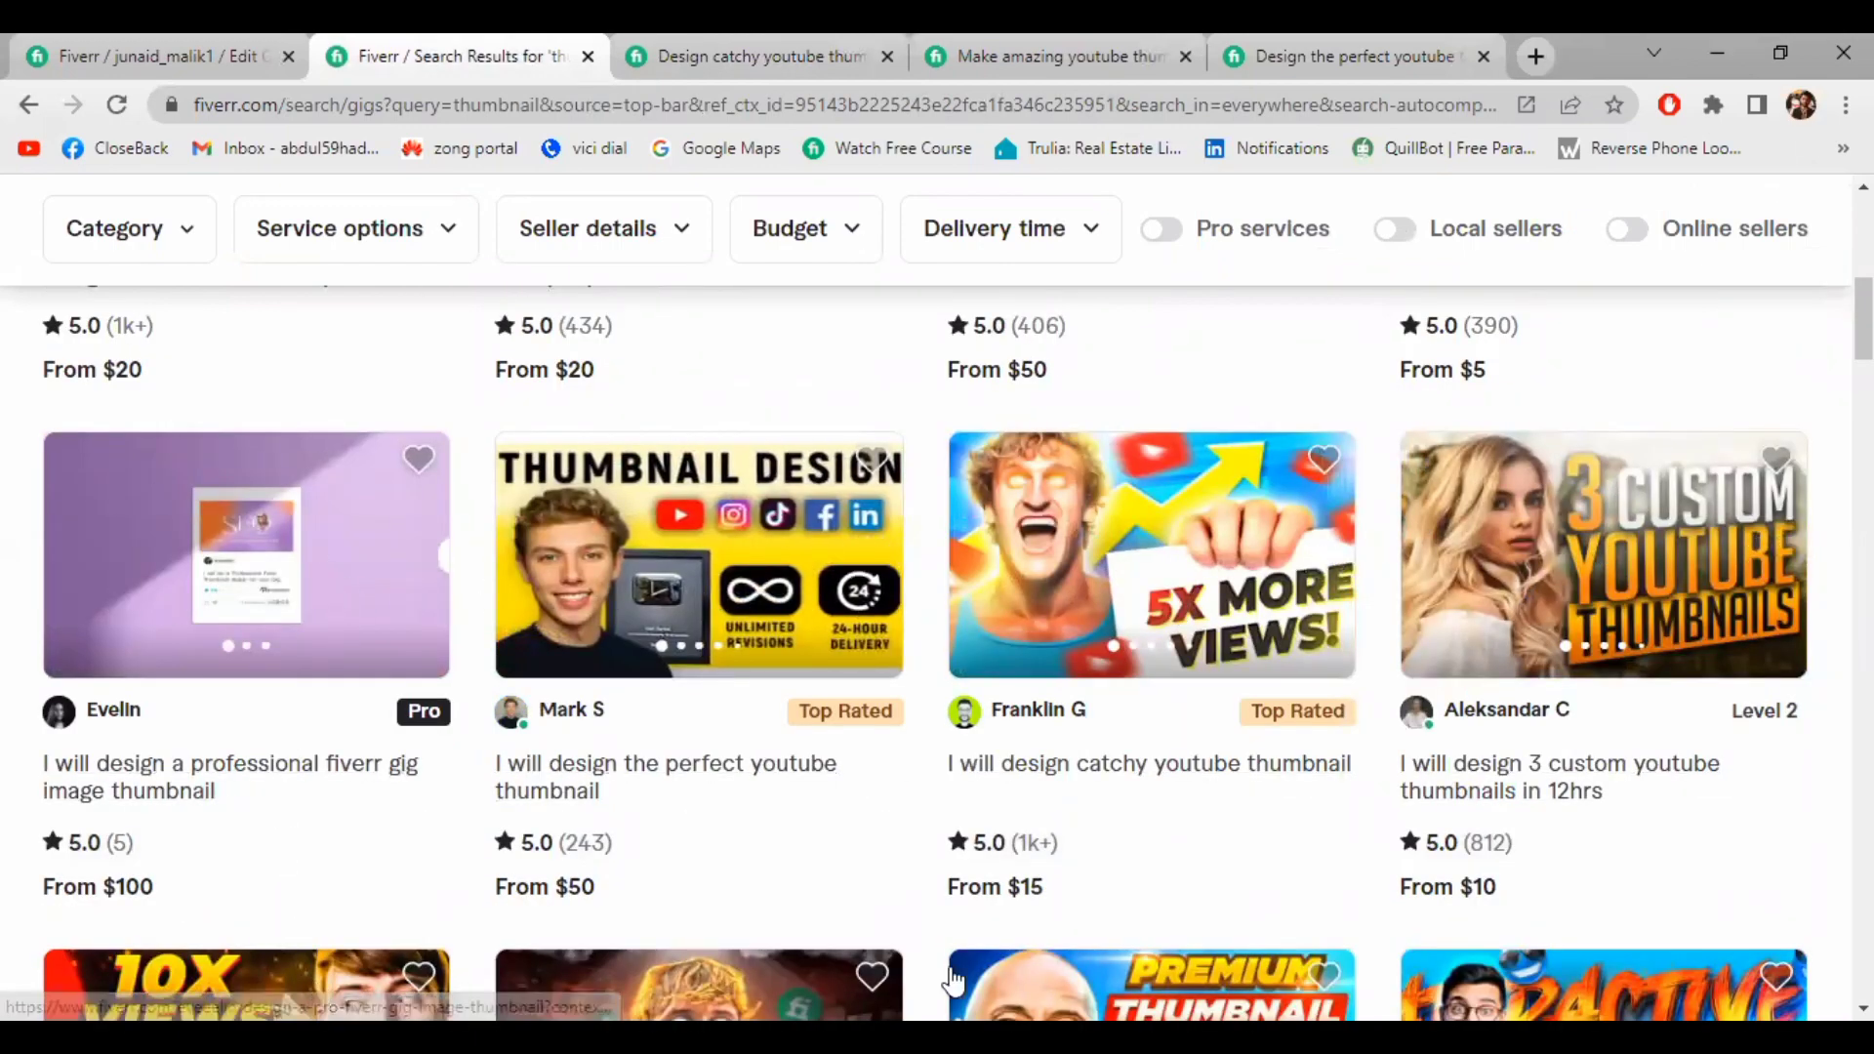
{"action": "scroll", "coordinate": [1747, 745], "scroll_direction": "down", "scroll_amount": 7}
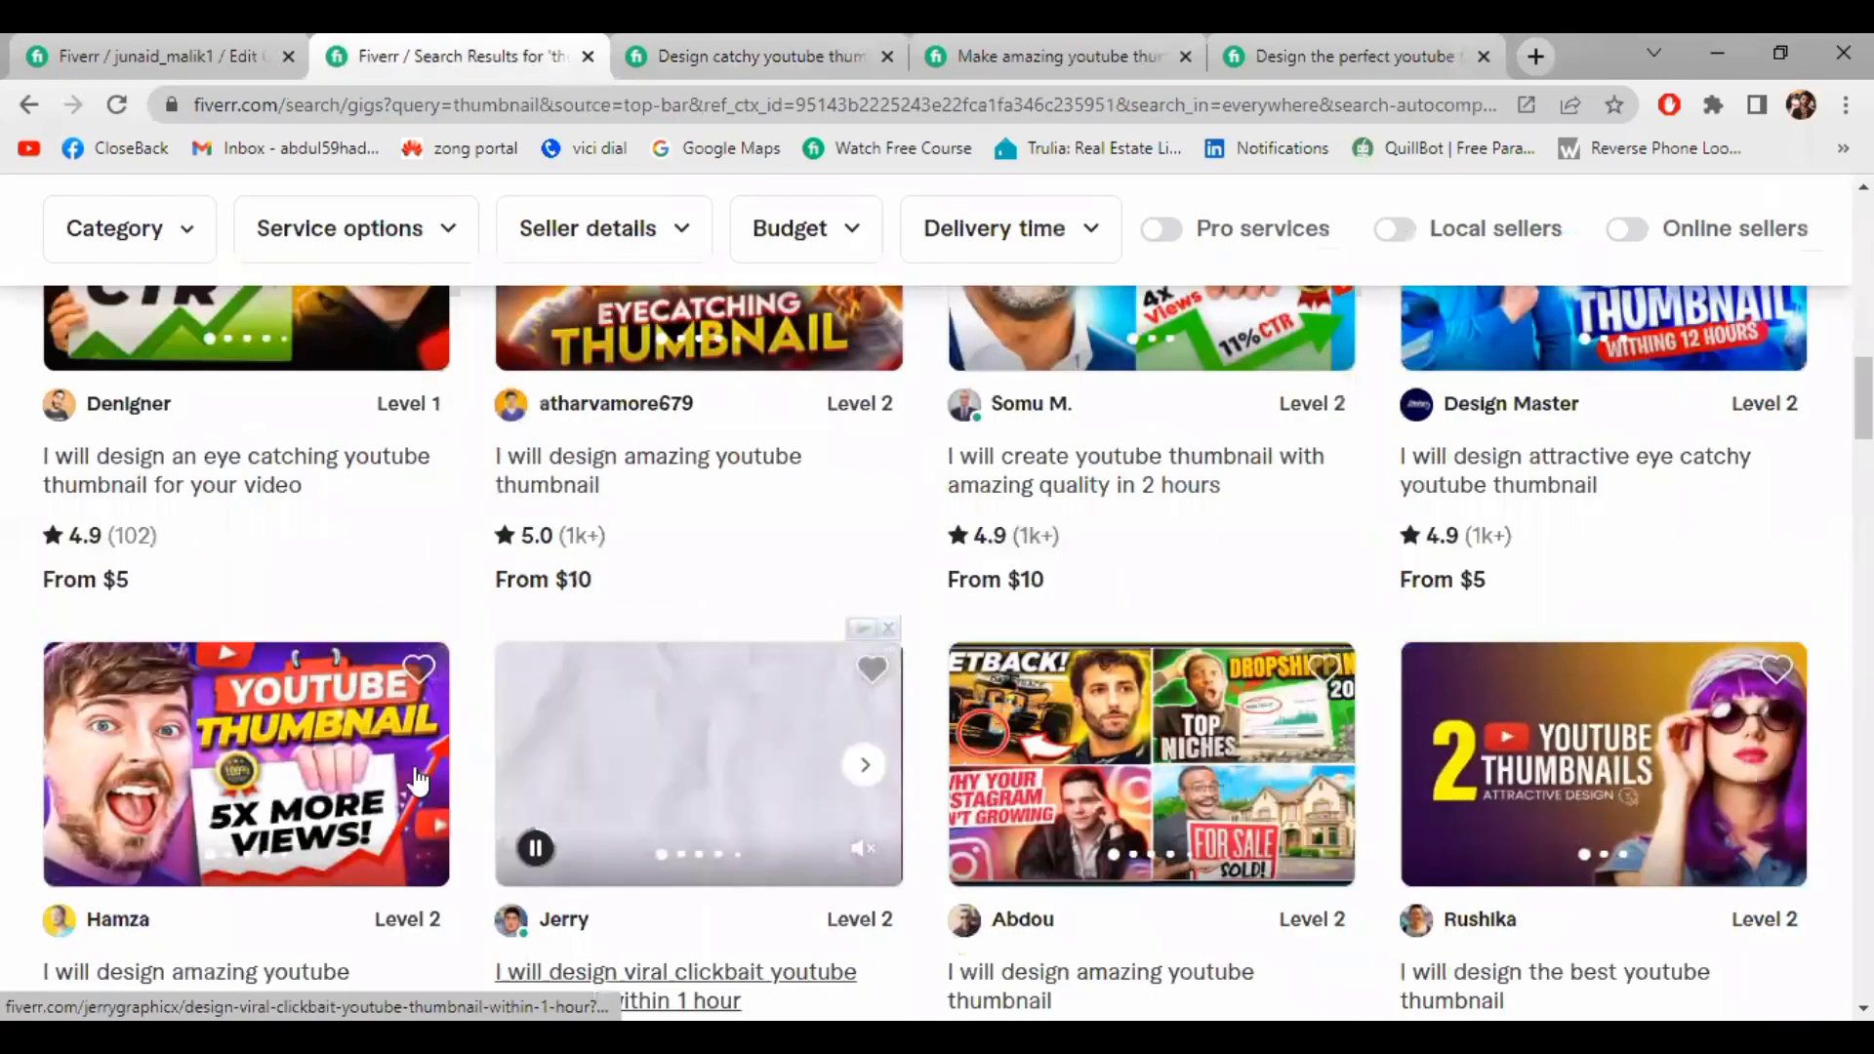
Open canva.com in a new browser tab, search for "youtube thumbnail" and browse the templates
{"action": "left_click", "coordinate": [1543, 37]}
{"action": "type", "text": "ca"}
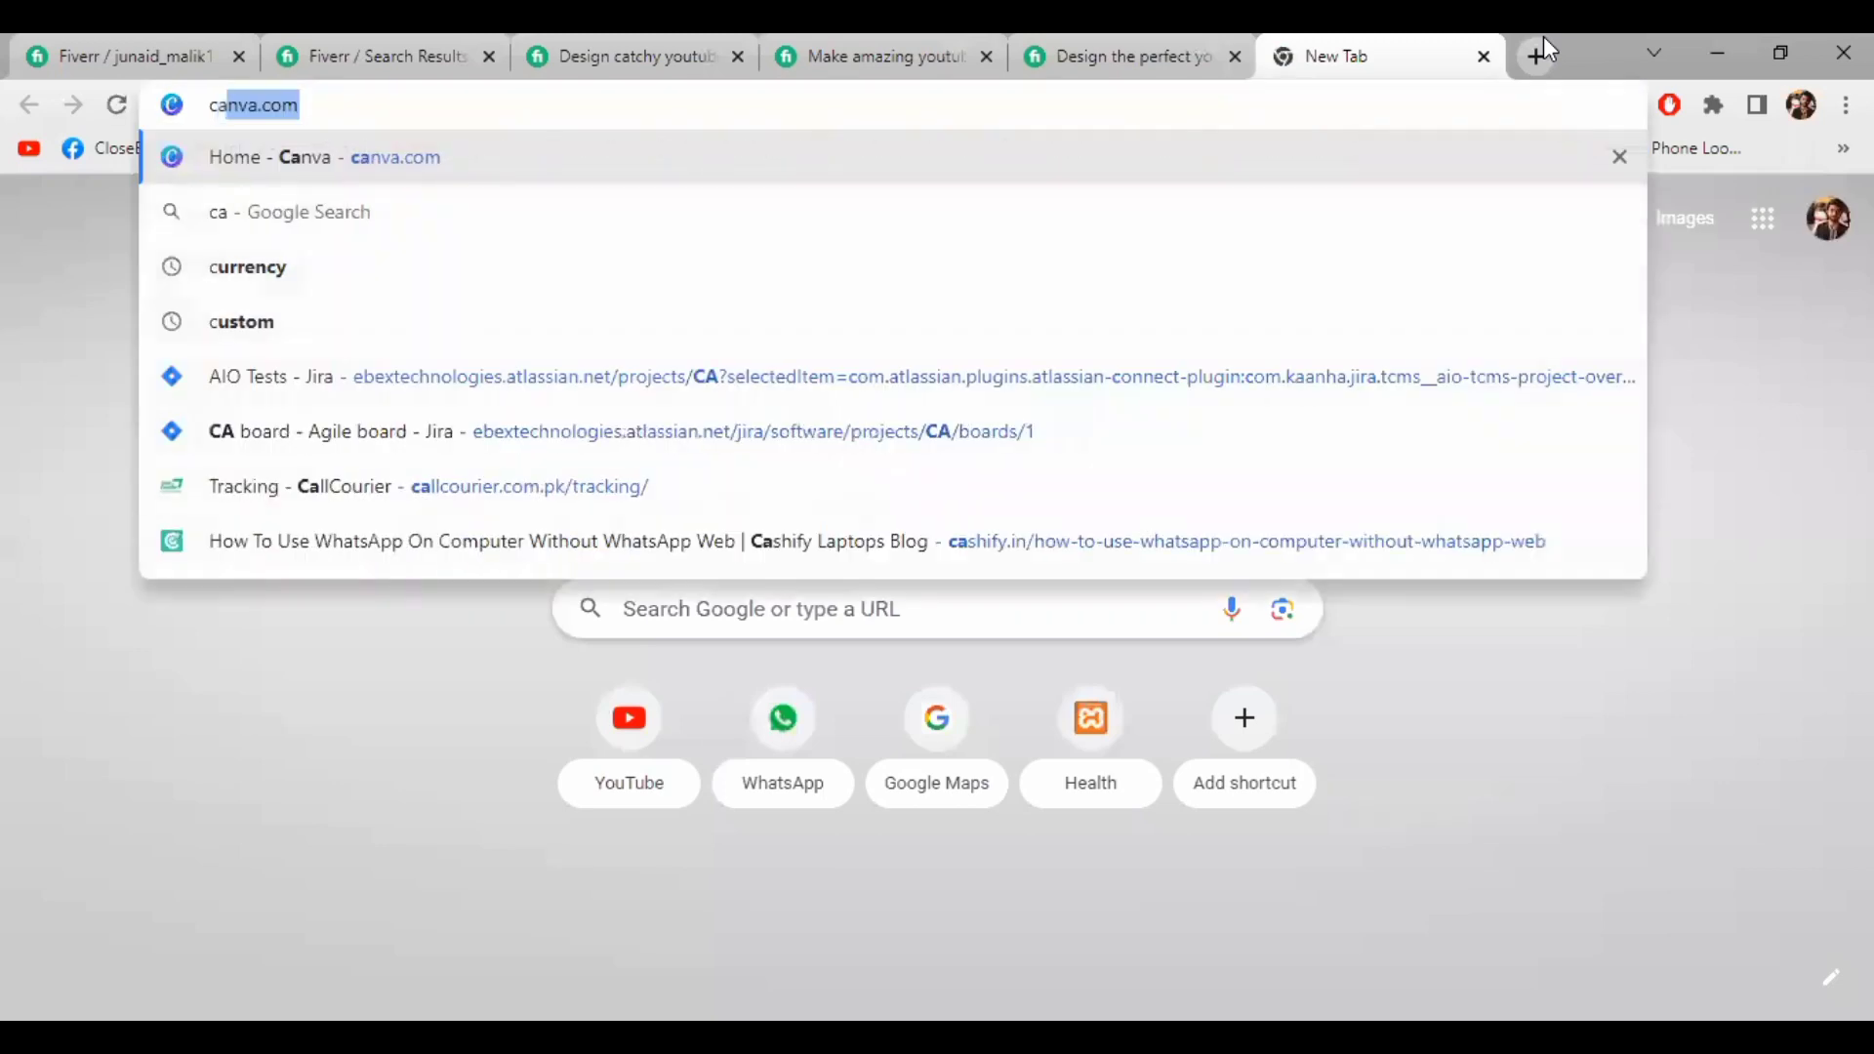
{"action": "key", "text": "Return"}
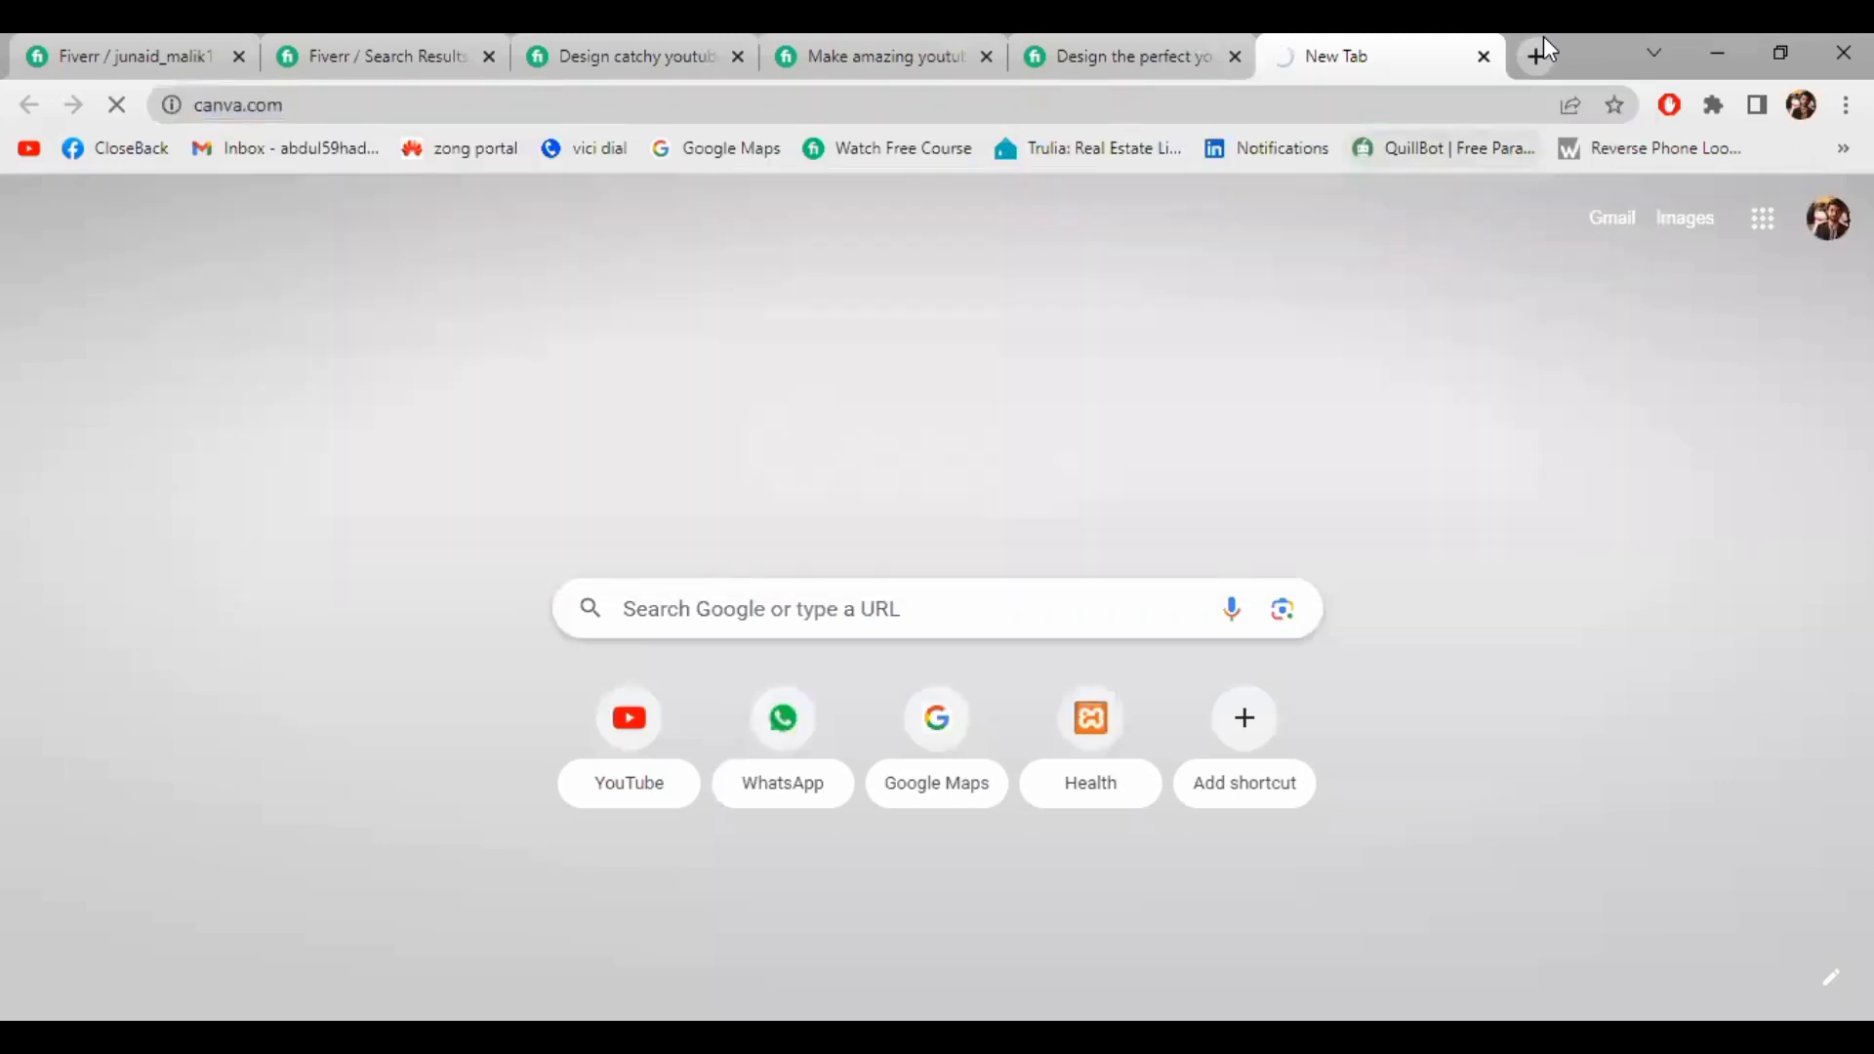
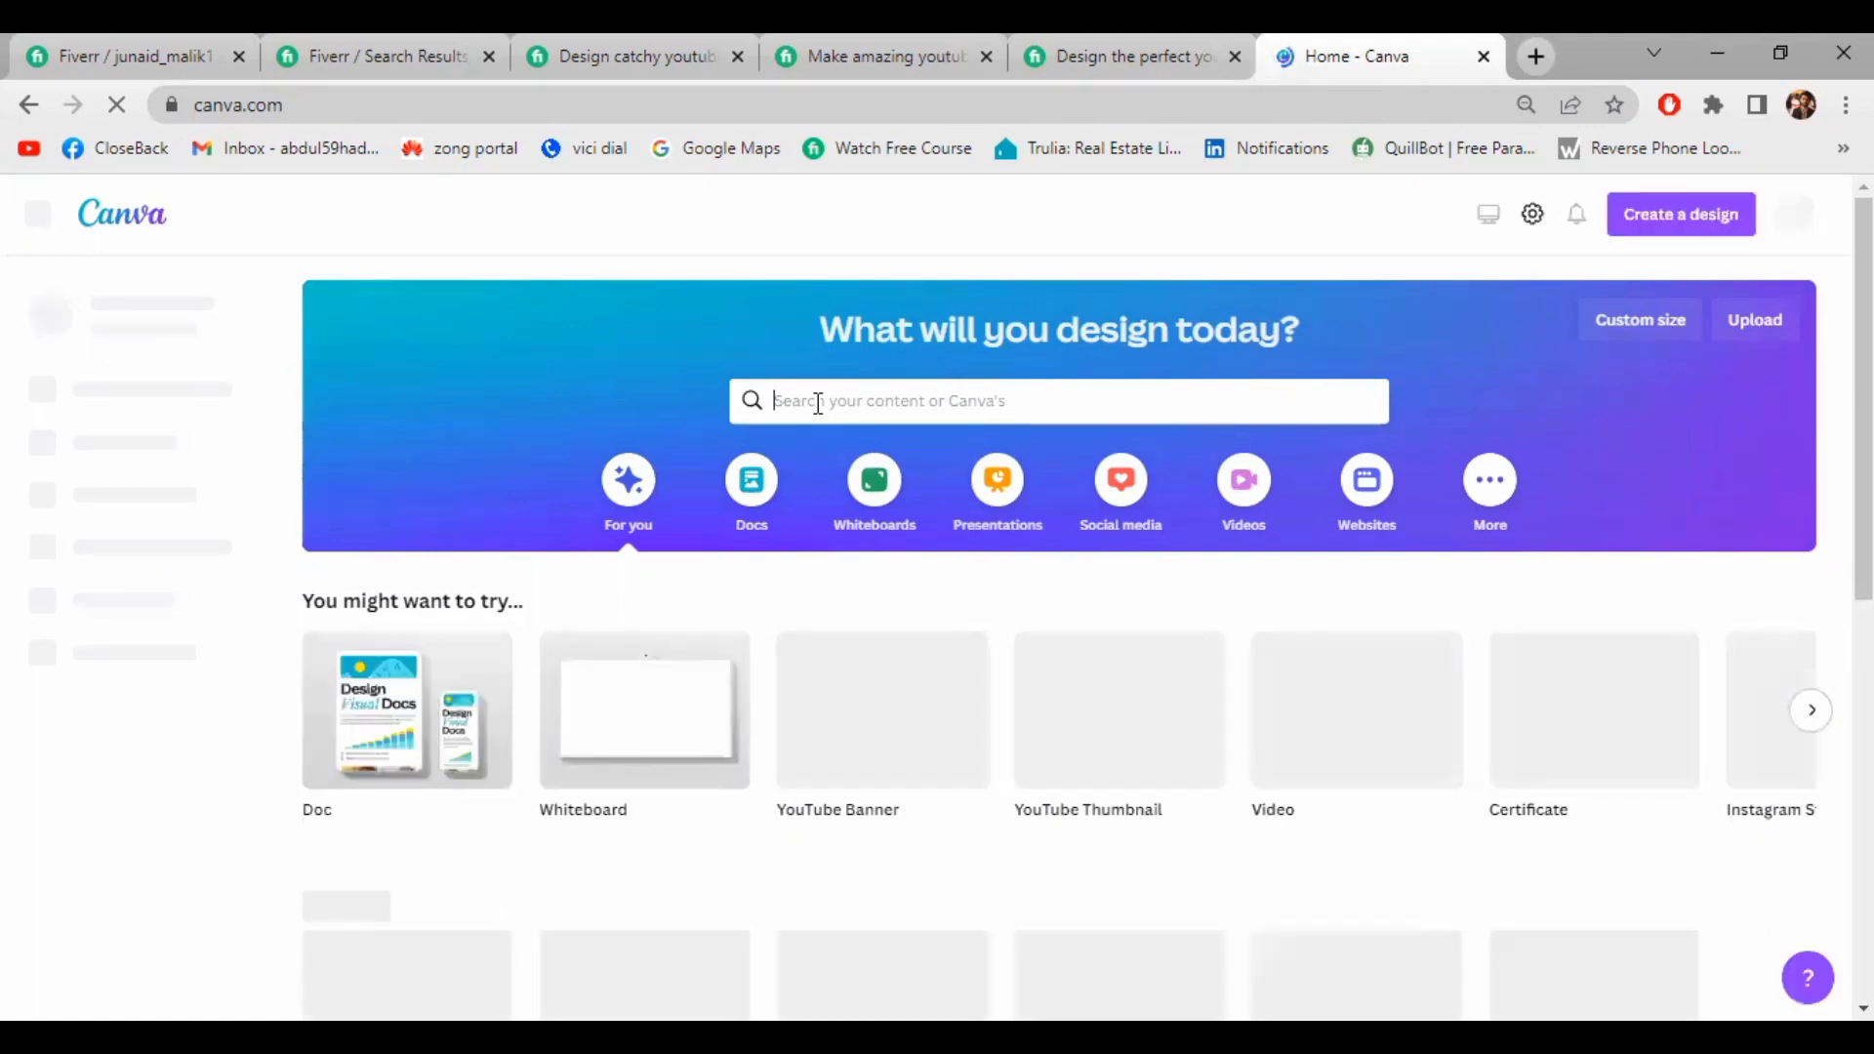
{"action": "type", "text": "y"}
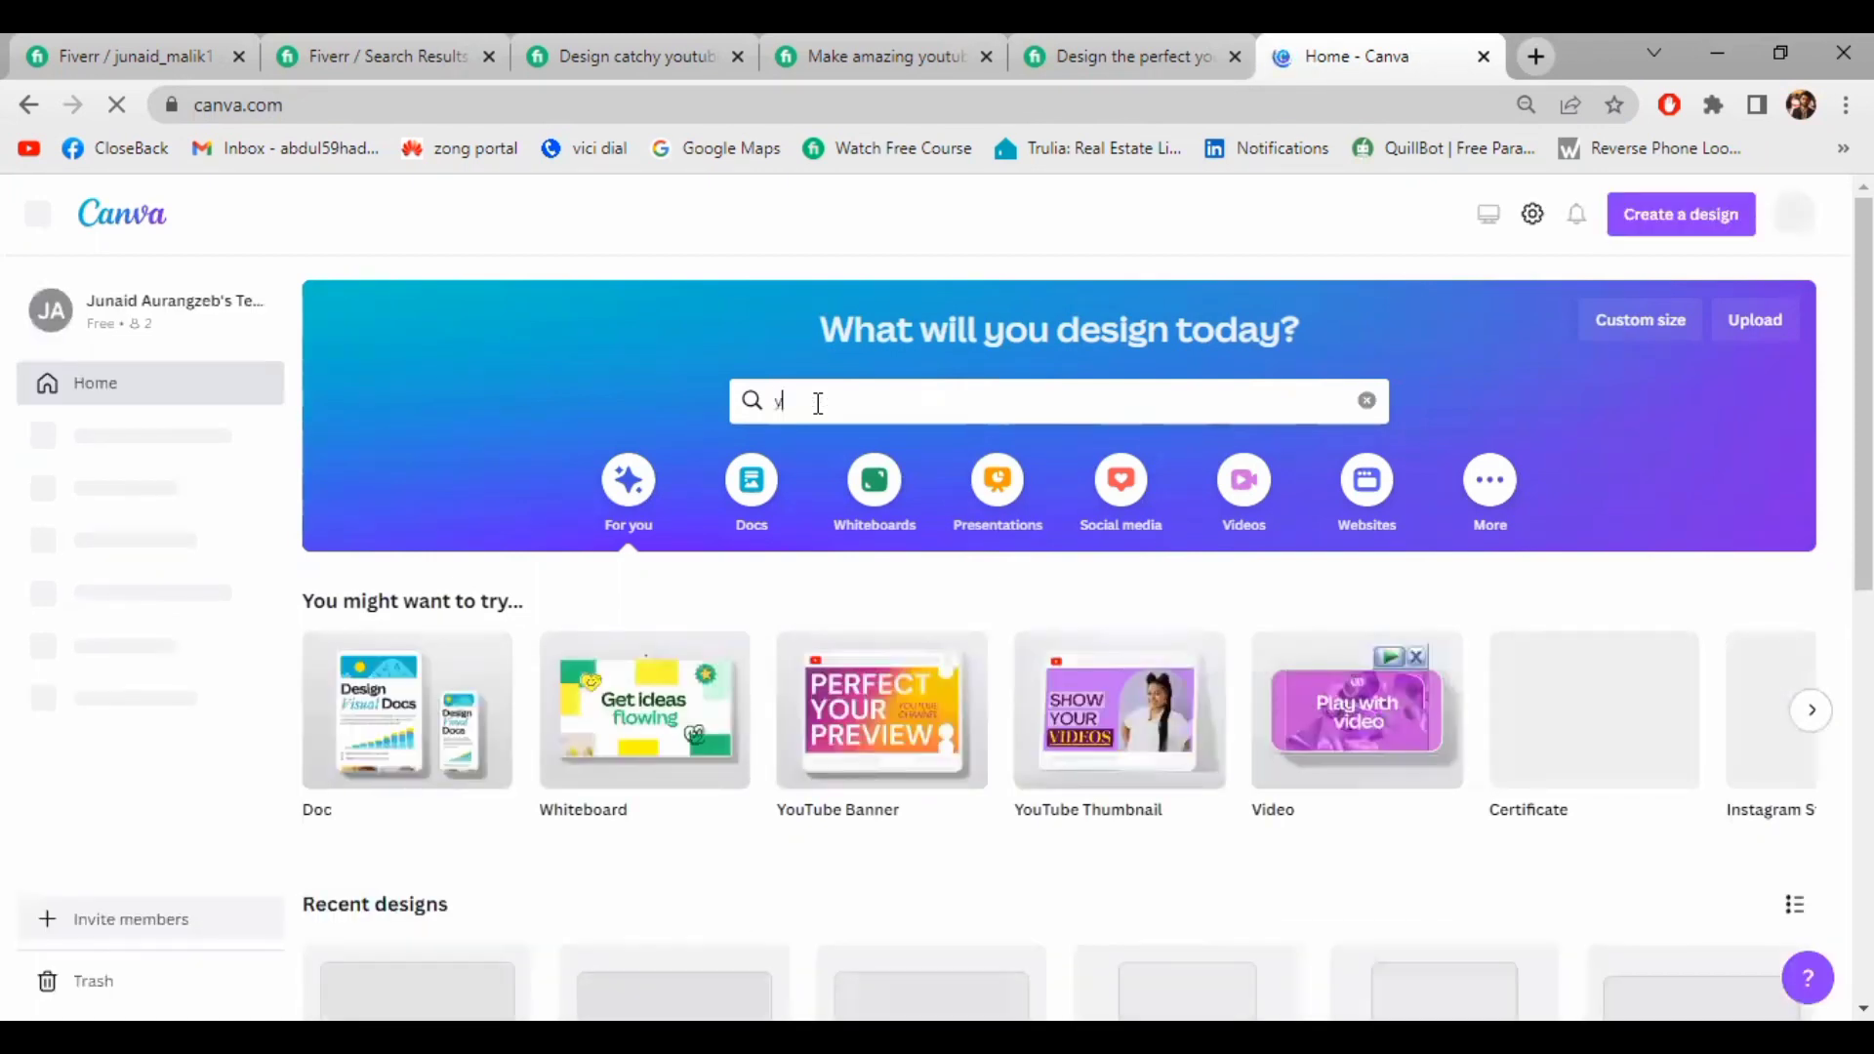
{"action": "type", "text": "outube"}
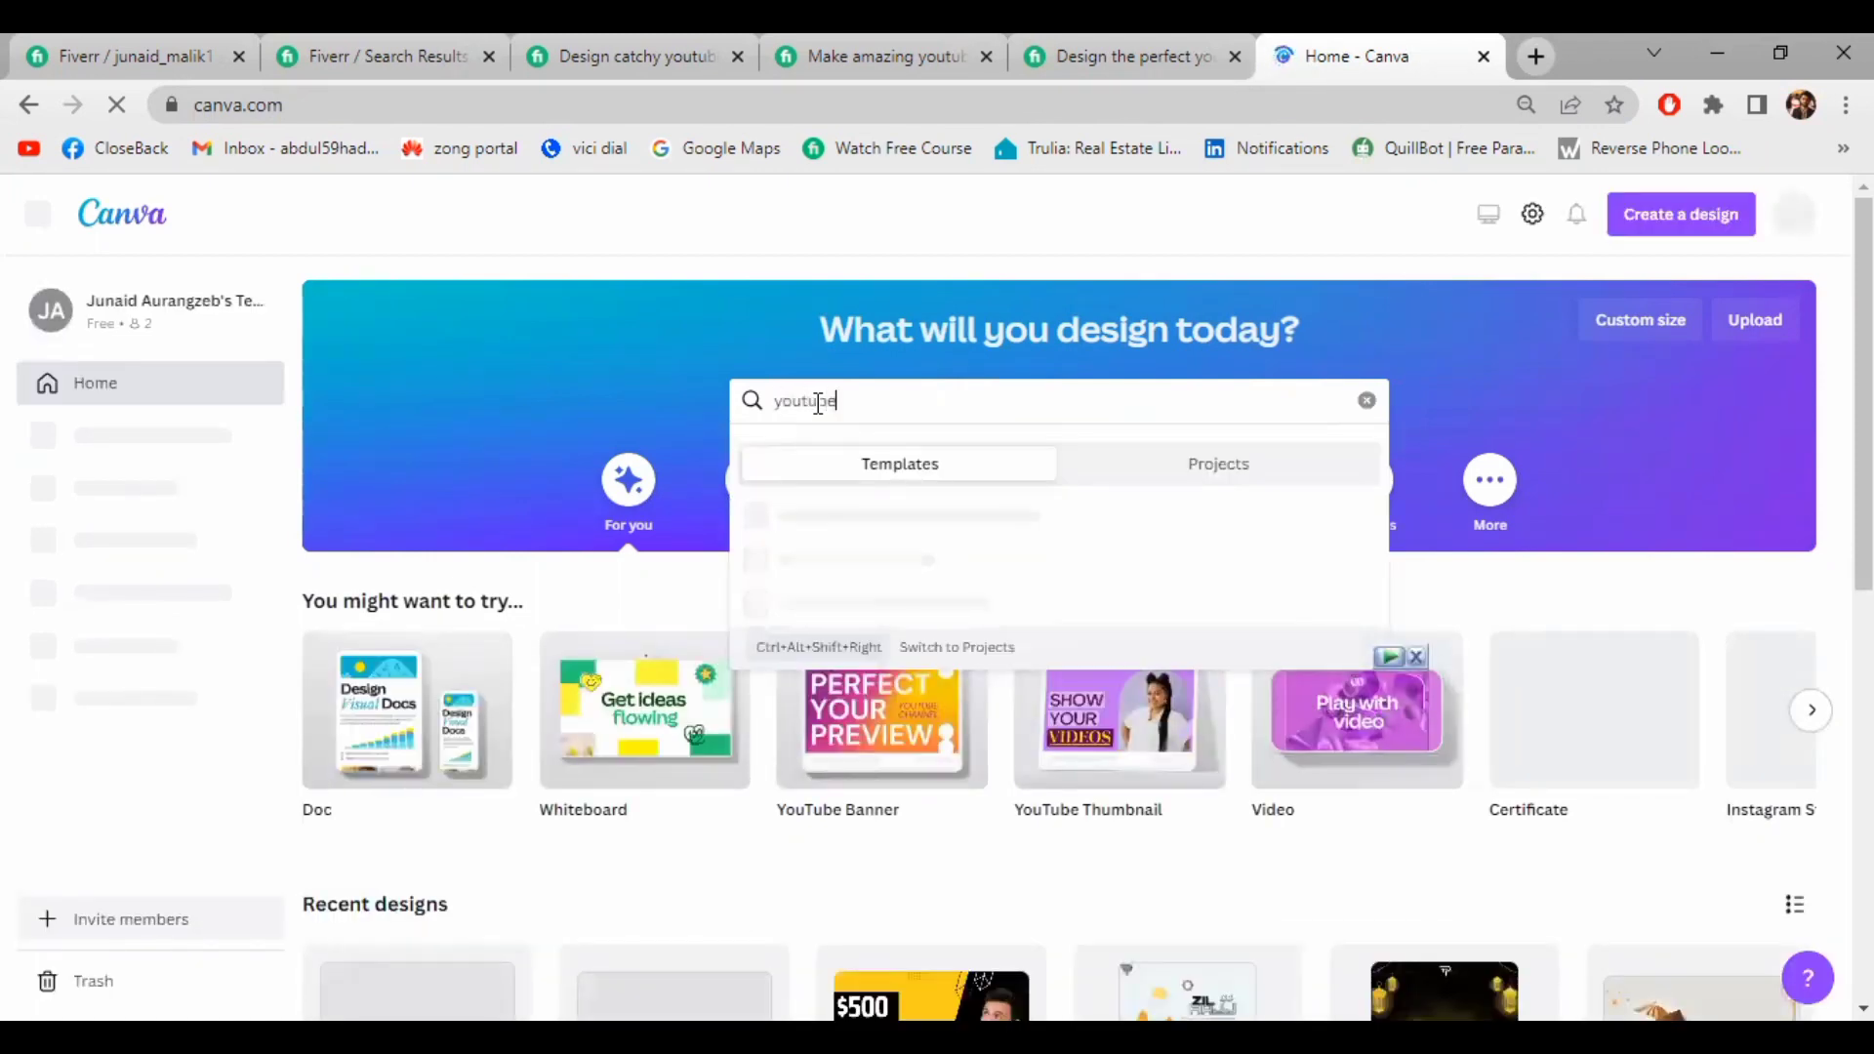
{"action": "type", "text": " thumbnail"}
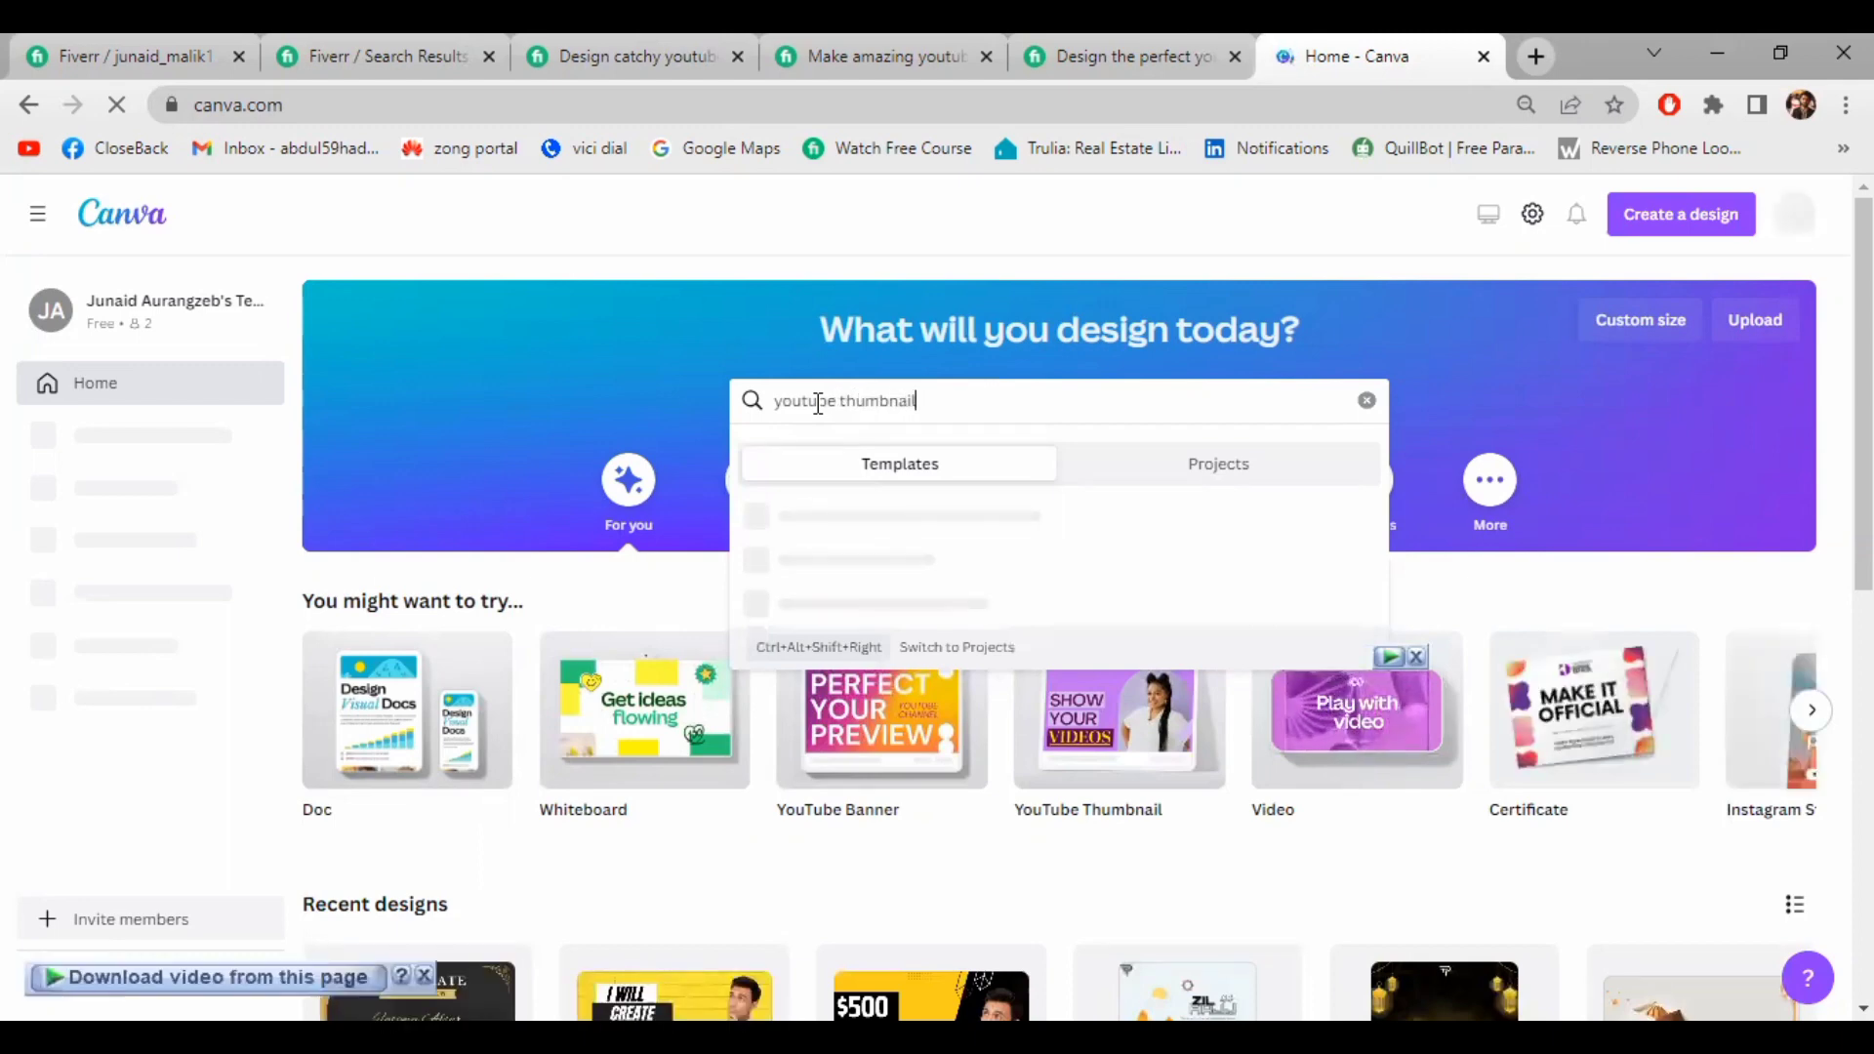
{"action": "key", "text": "Return"}
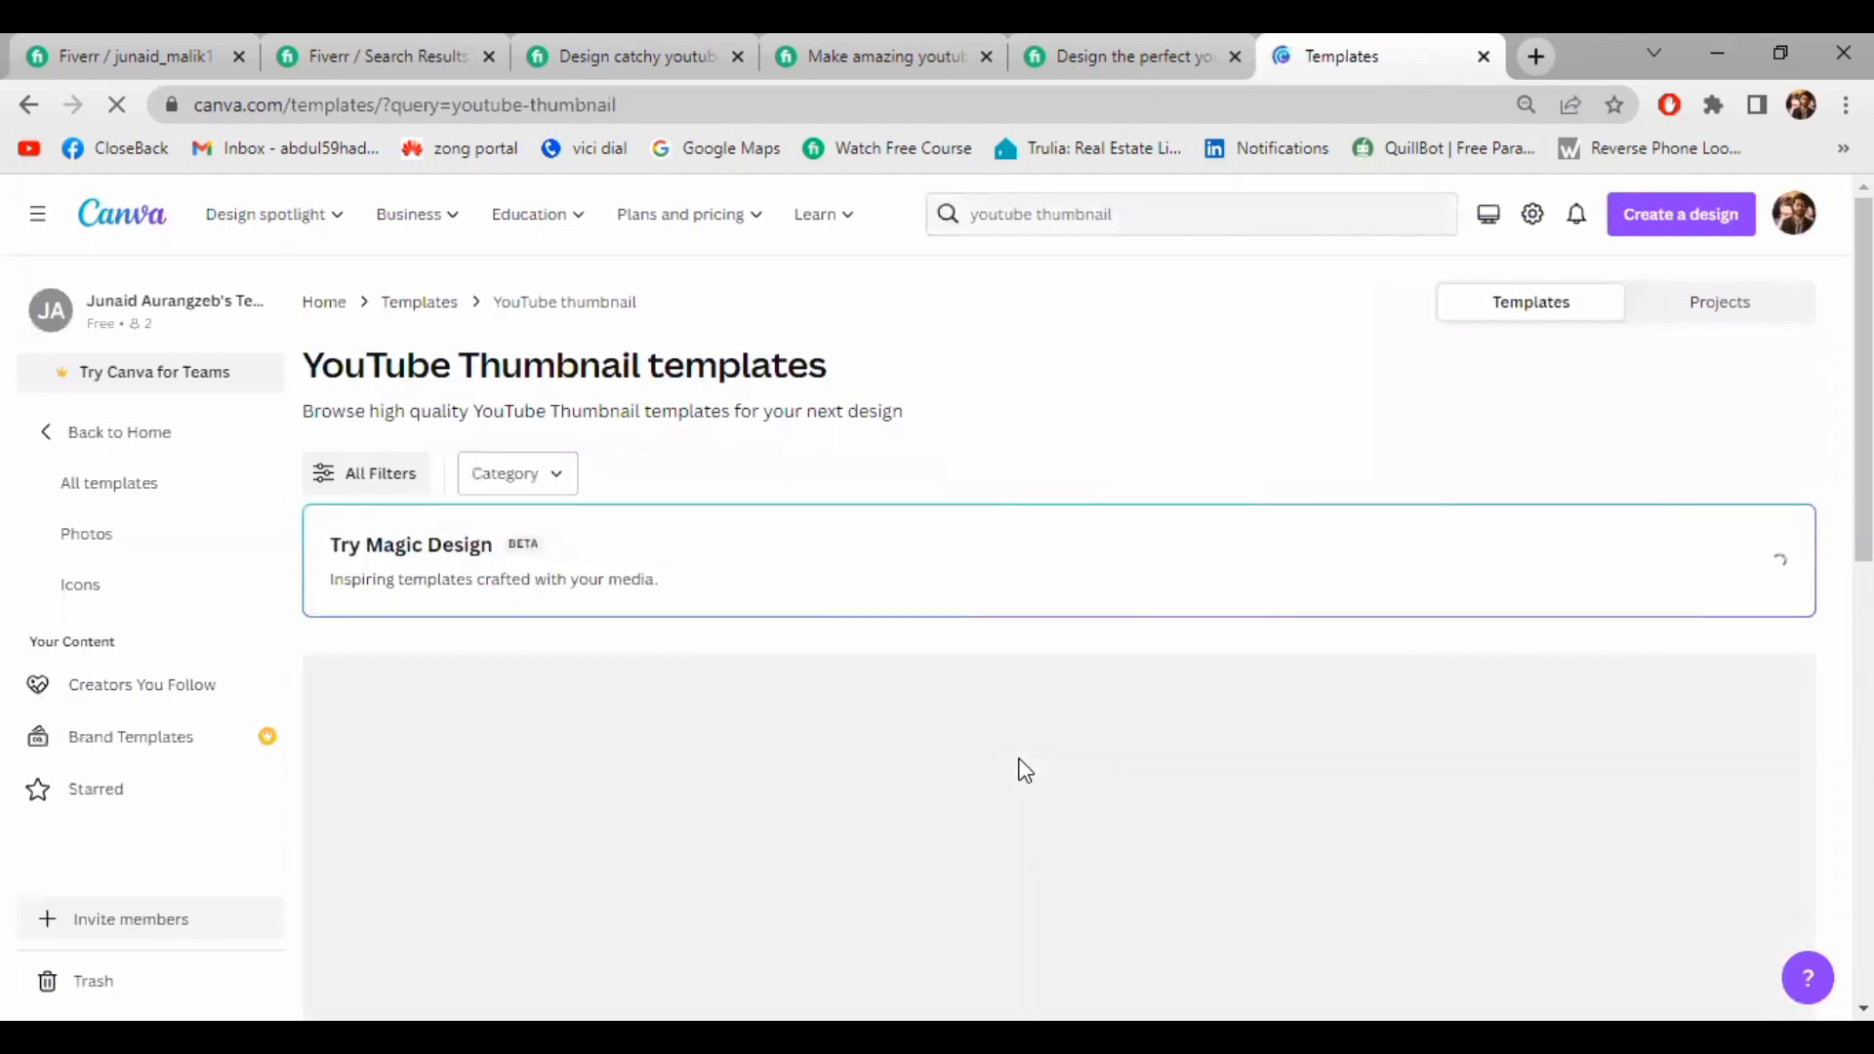
{"action": "scroll", "coordinate": [1261, 763], "scroll_direction": "down", "scroll_amount": 3}
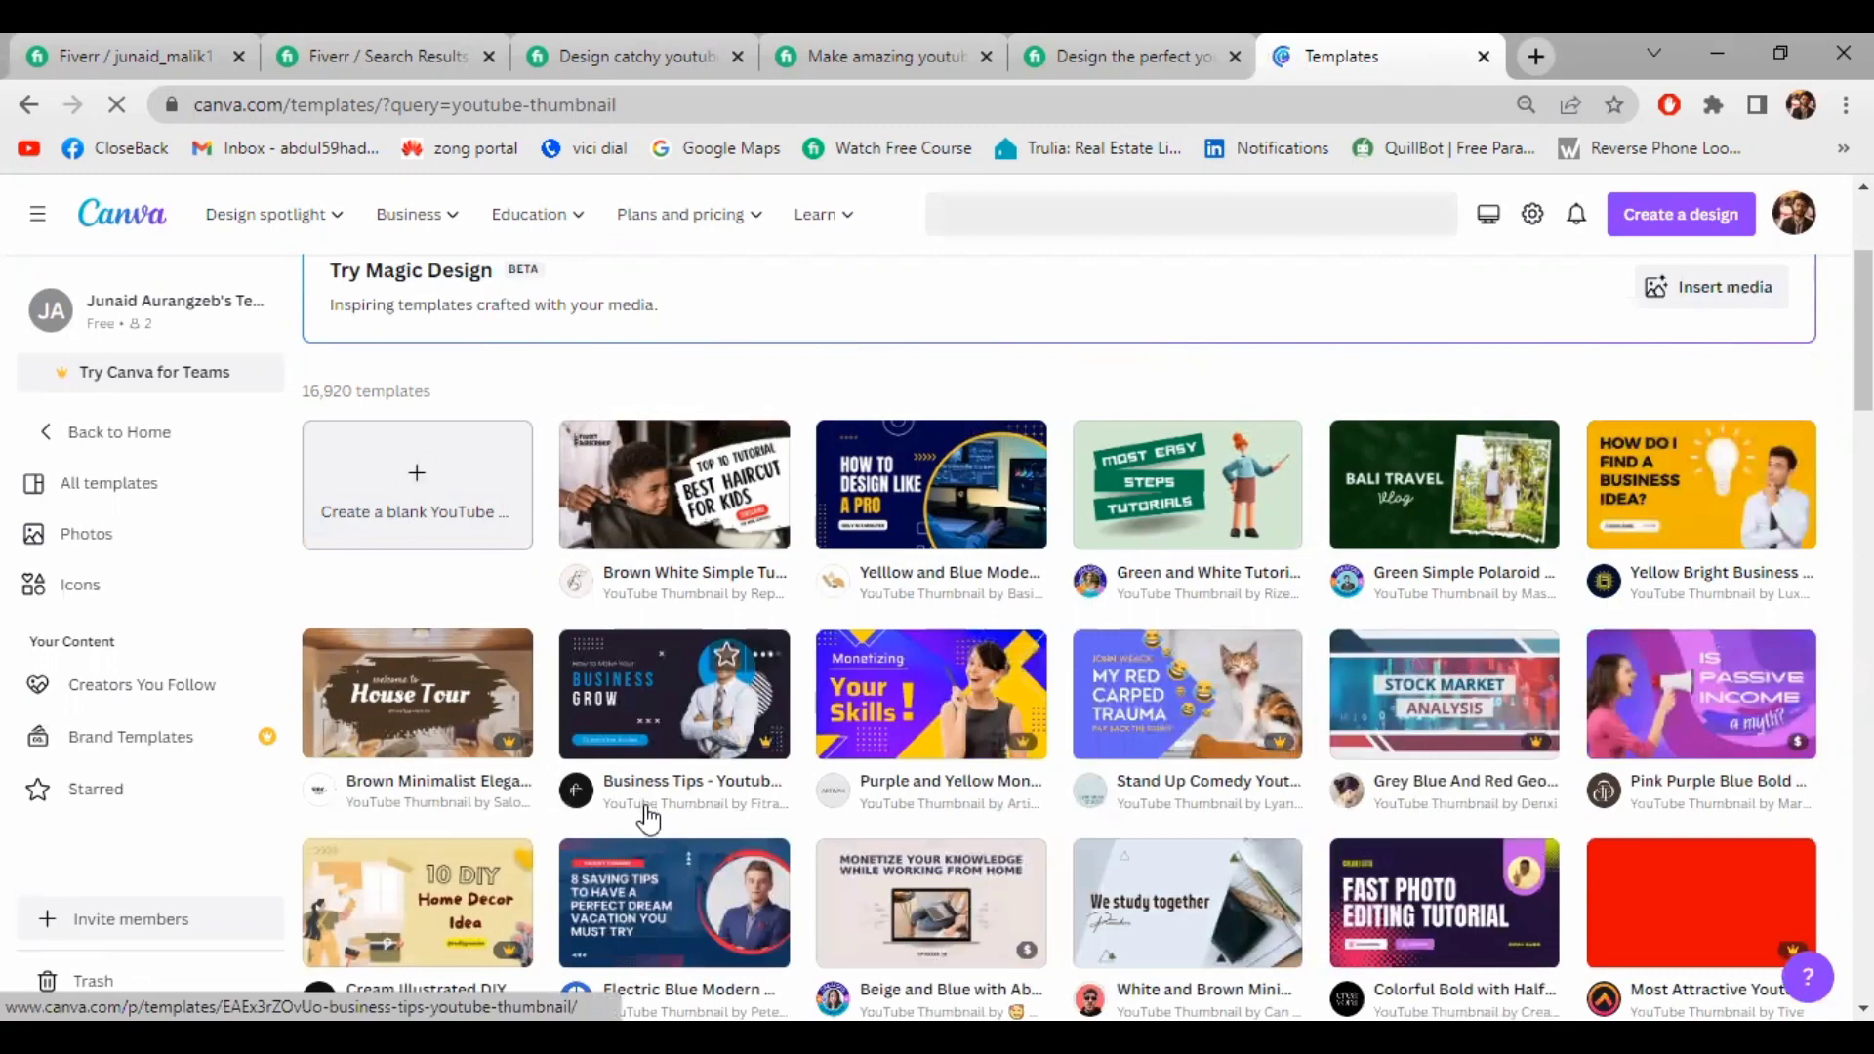
{"action": "scroll", "coordinate": [718, 669], "scroll_direction": "down", "scroll_amount": 3}
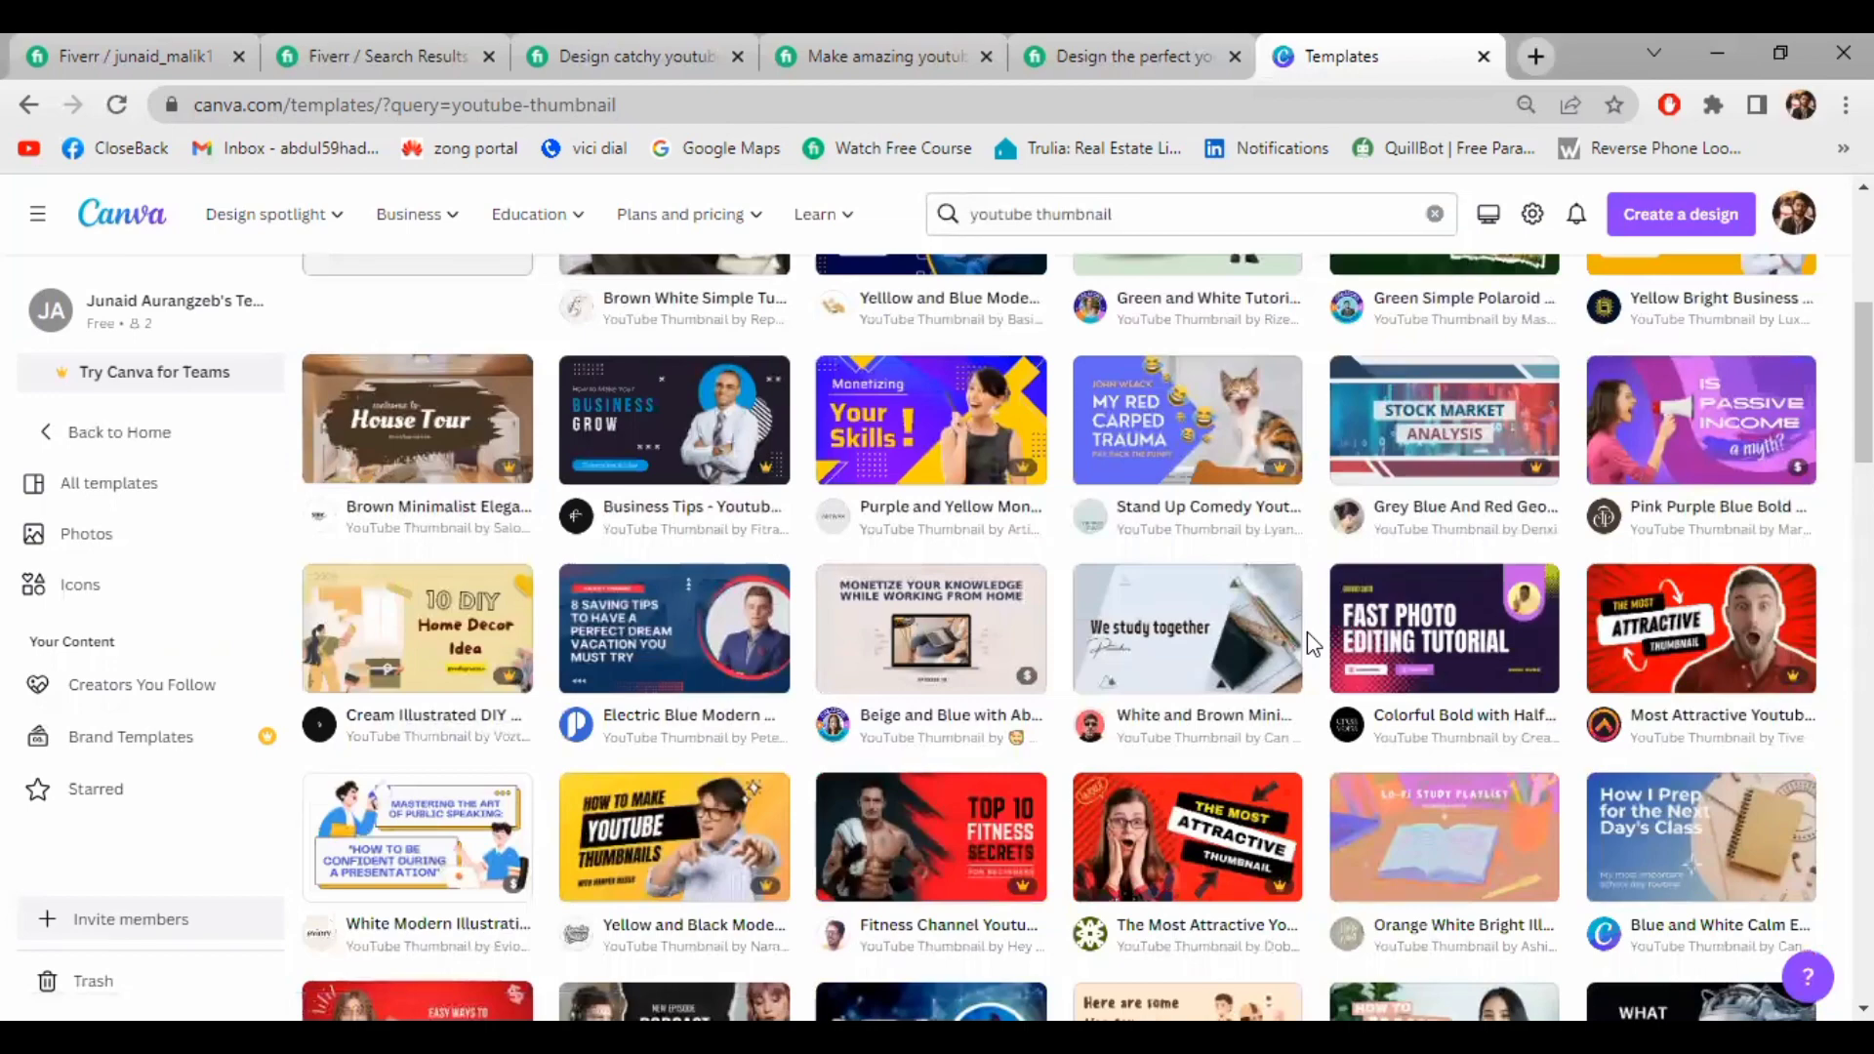
{"action": "scroll", "coordinate": [1308, 630], "scroll_direction": "up", "scroll_amount": 5}
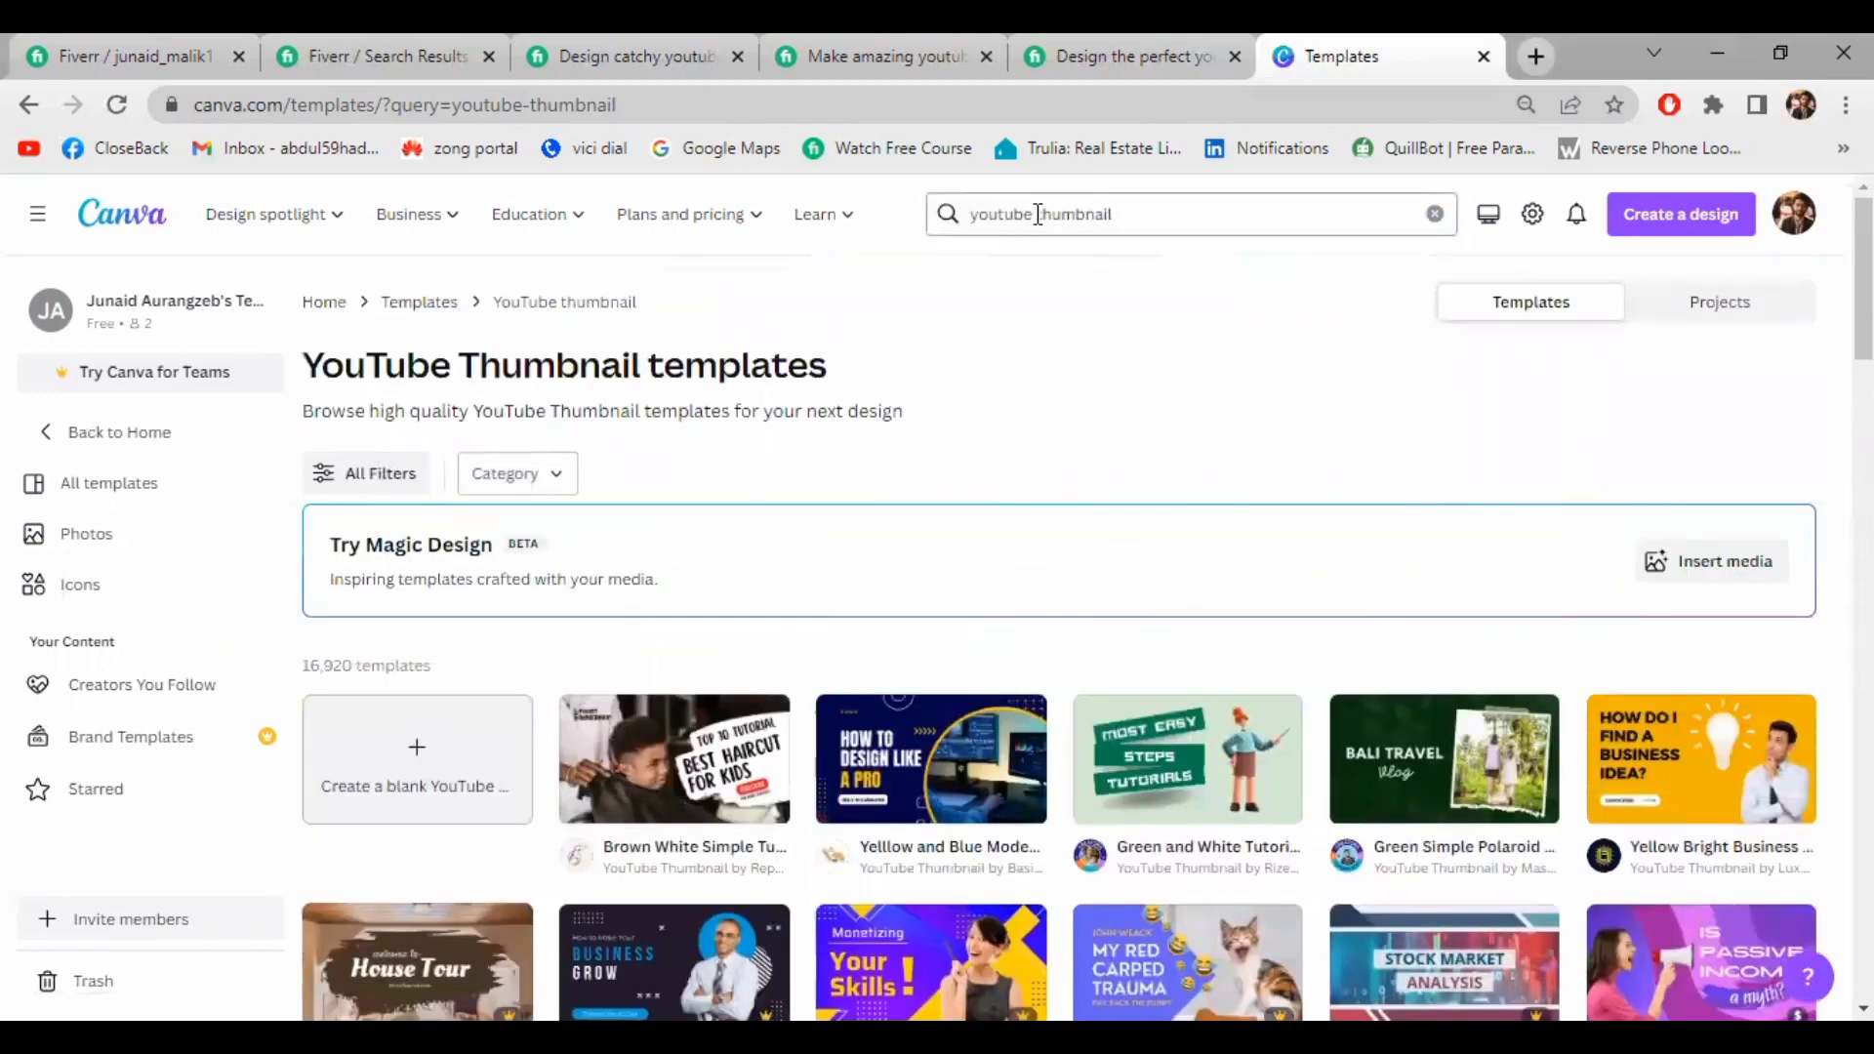
Change the template search to "fiverr thumbnail"
{"action": "double_click", "coordinate": [1015, 214]}
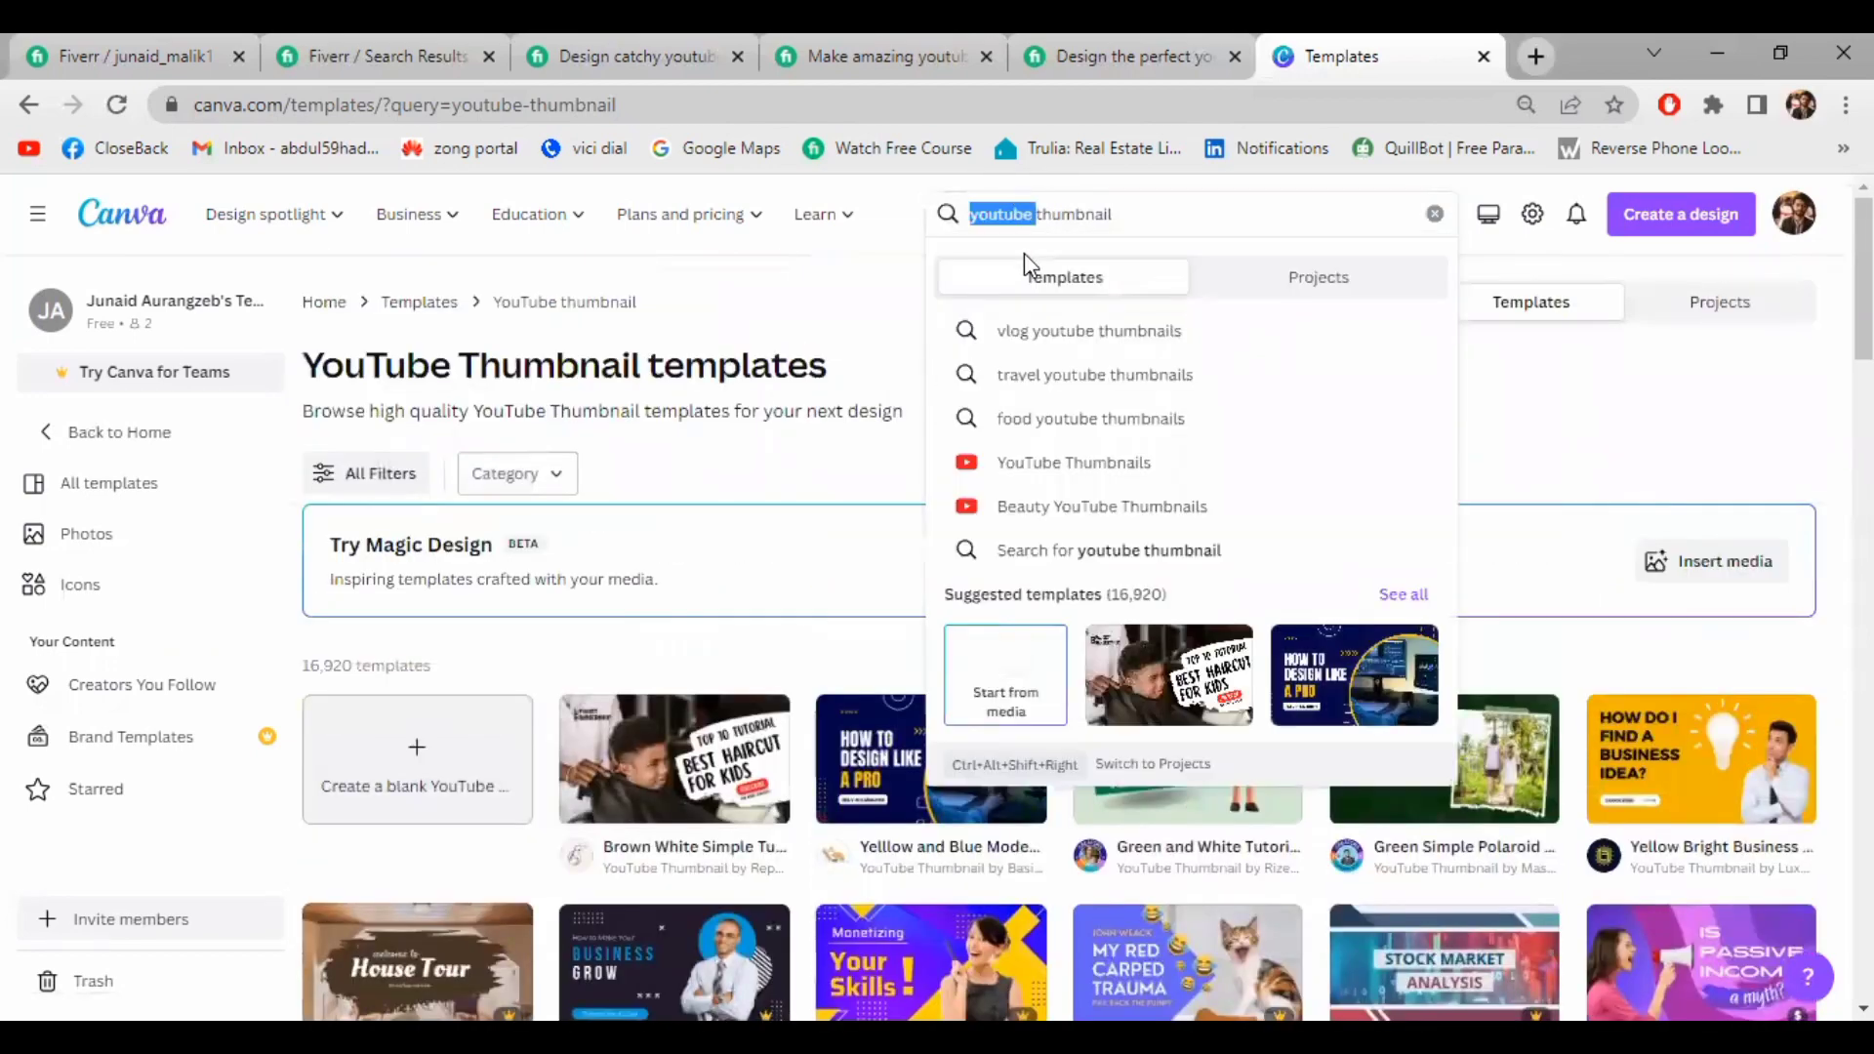
{"action": "key", "text": "BackSpace"}
{"action": "type", "text": "five"}
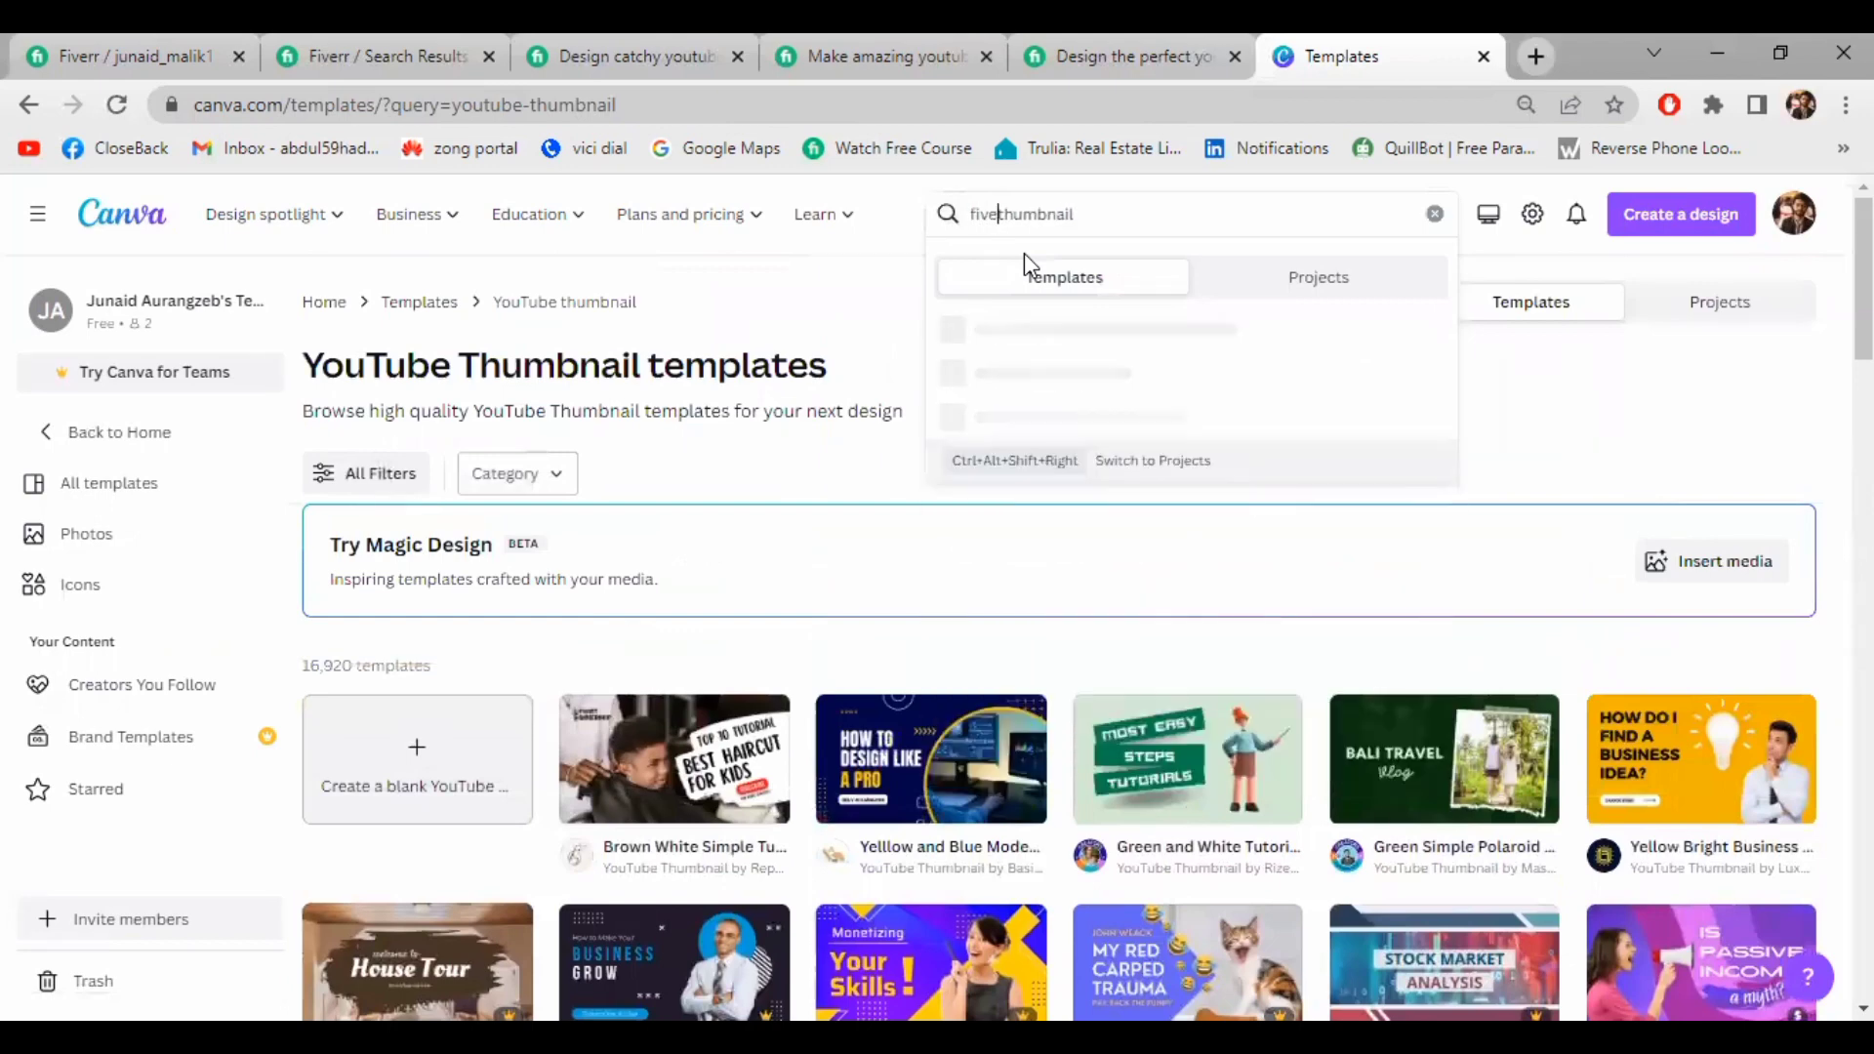
{"action": "type", "text": "rr"}
{"action": "key", "text": "Return"}
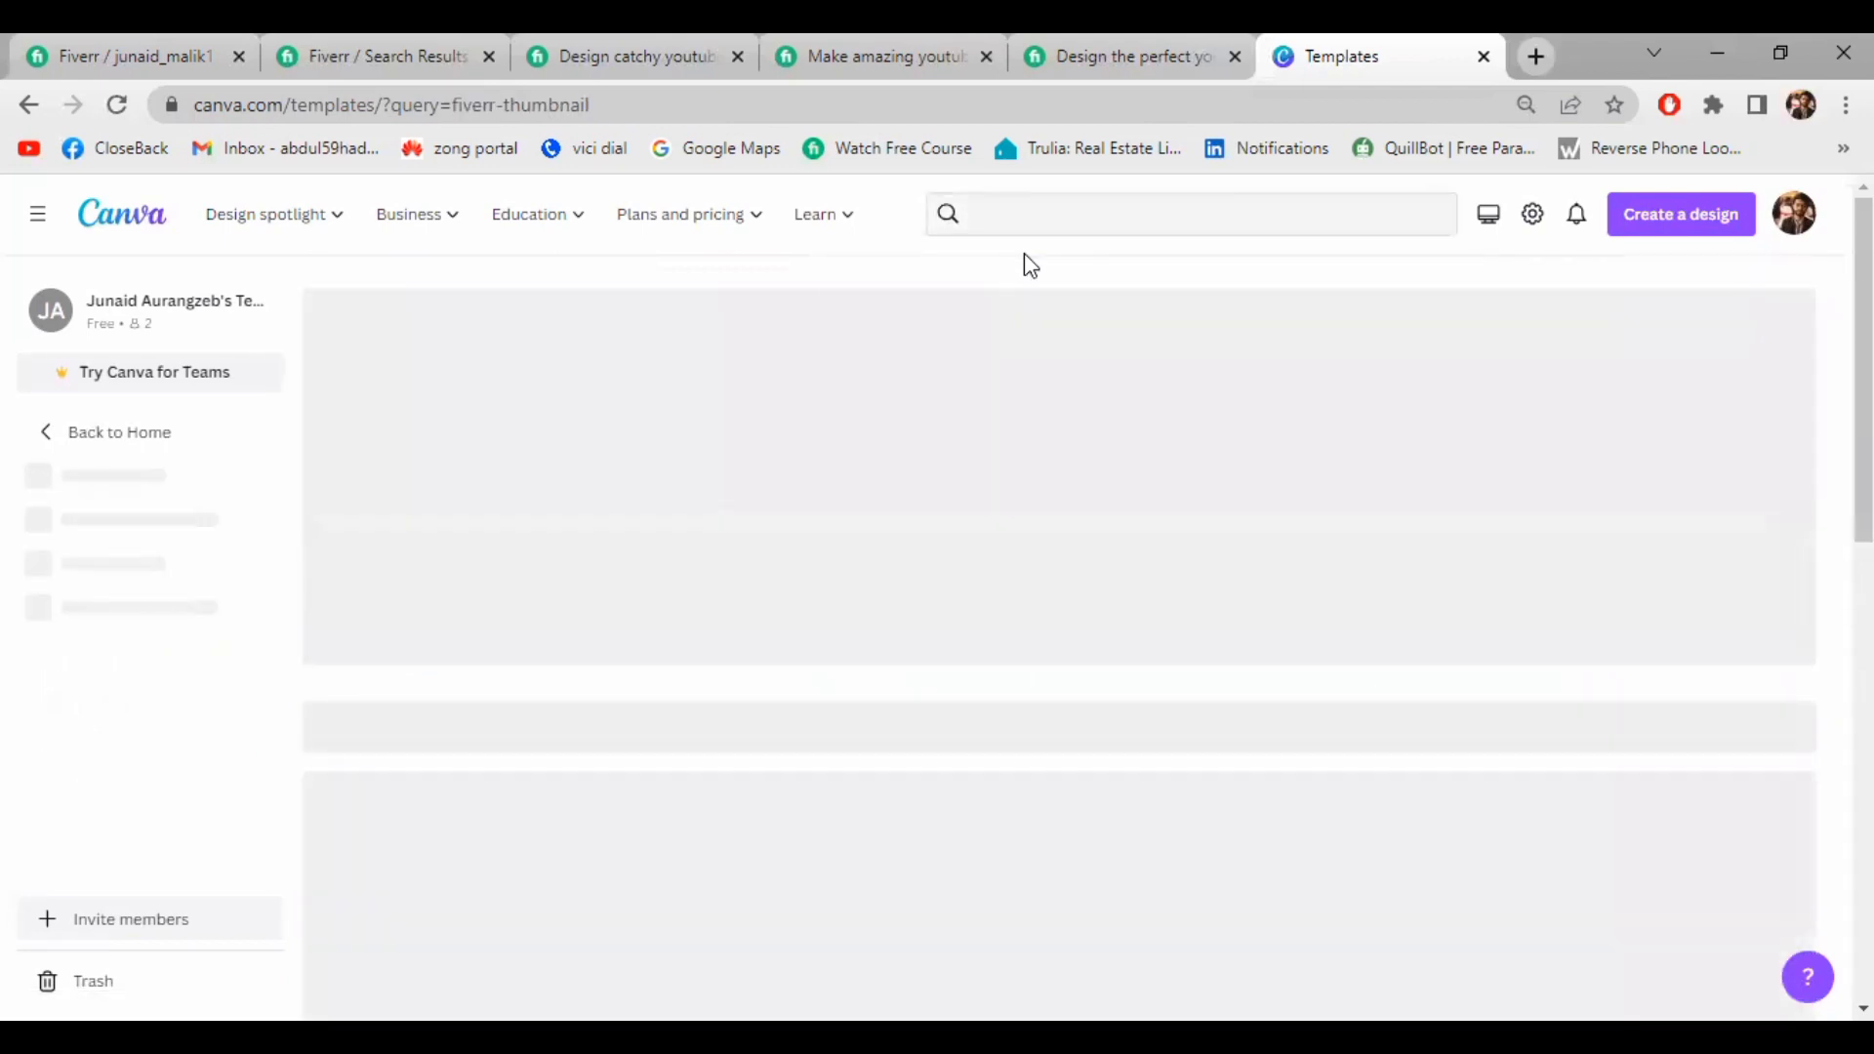
Find the purple geometric Youtube Thumbnail template among the results and open it for customization
{"action": "scroll", "coordinate": [1103, 542], "scroll_direction": "down", "scroll_amount": 1}
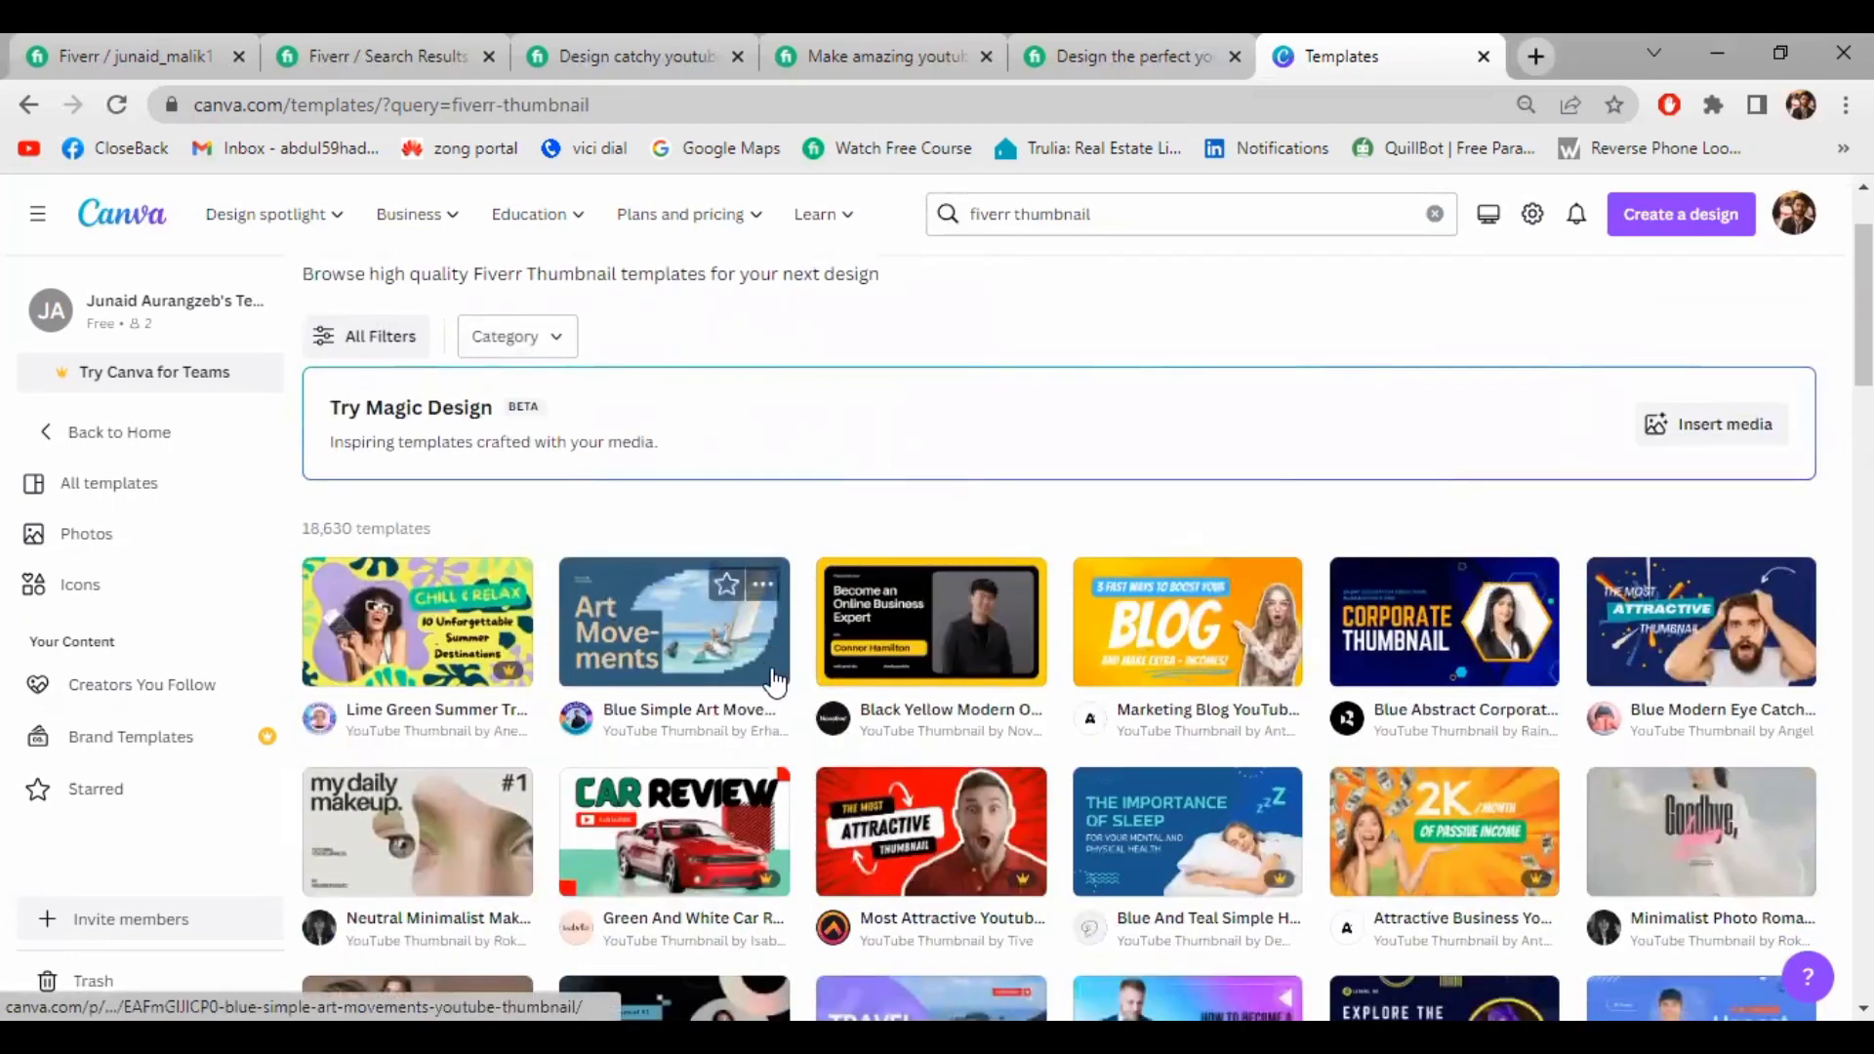
{"action": "scroll", "coordinate": [776, 674], "scroll_direction": "down", "scroll_amount": 1}
{"action": "scroll", "coordinate": [1093, 623], "scroll_direction": "down", "scroll_amount": 2}
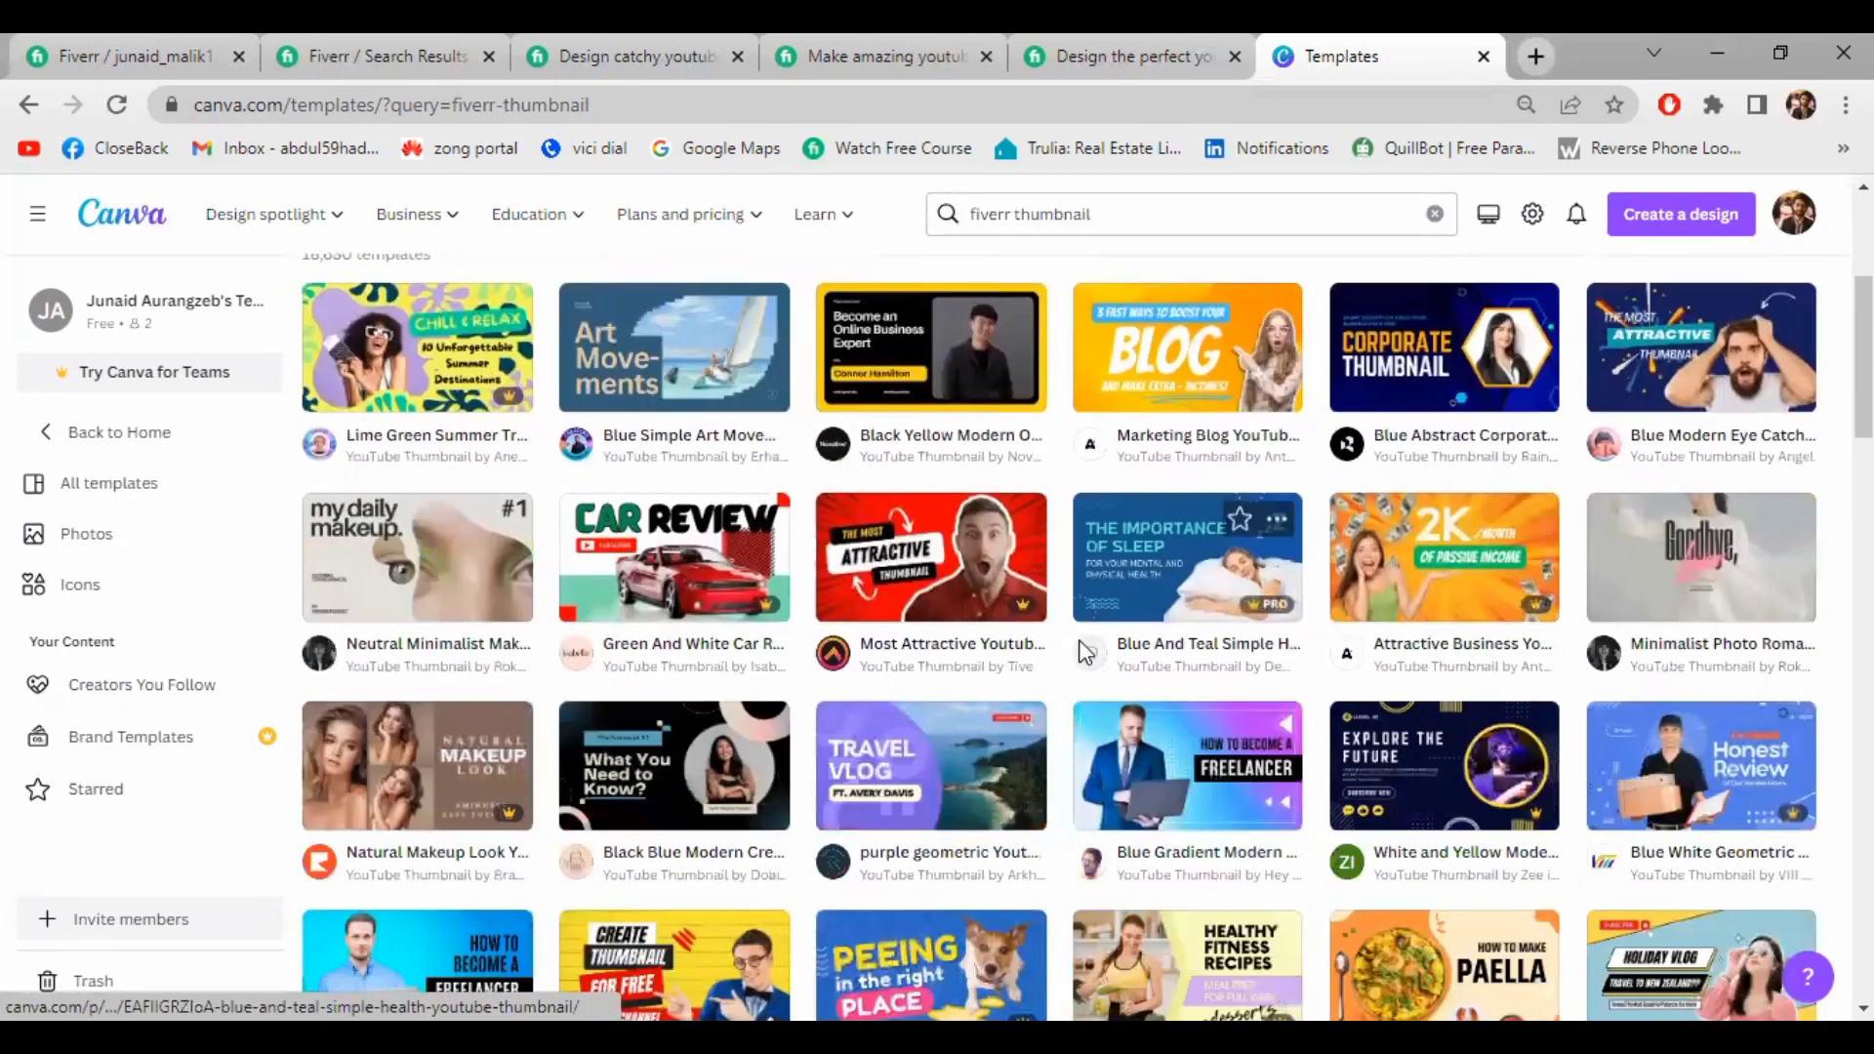
{"action": "left_click", "coordinate": [851, 787]}
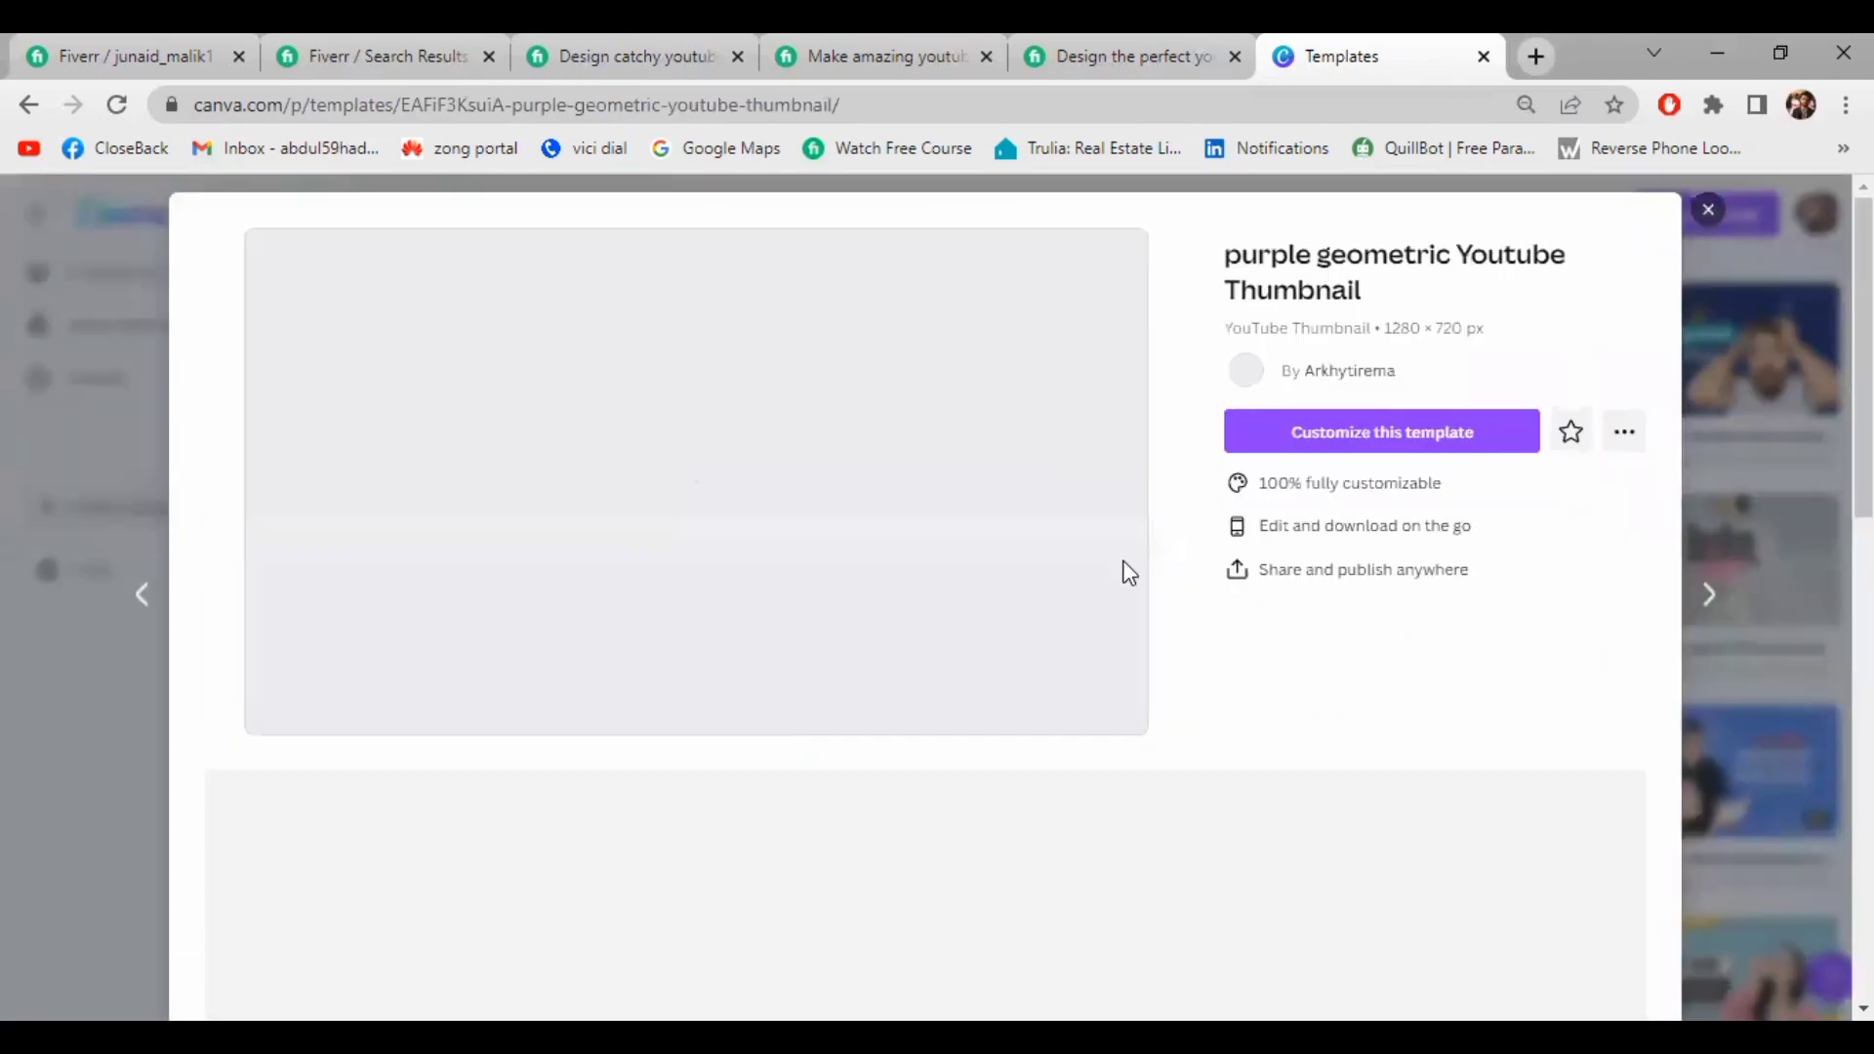
{"action": "left_click", "coordinate": [1279, 433]}
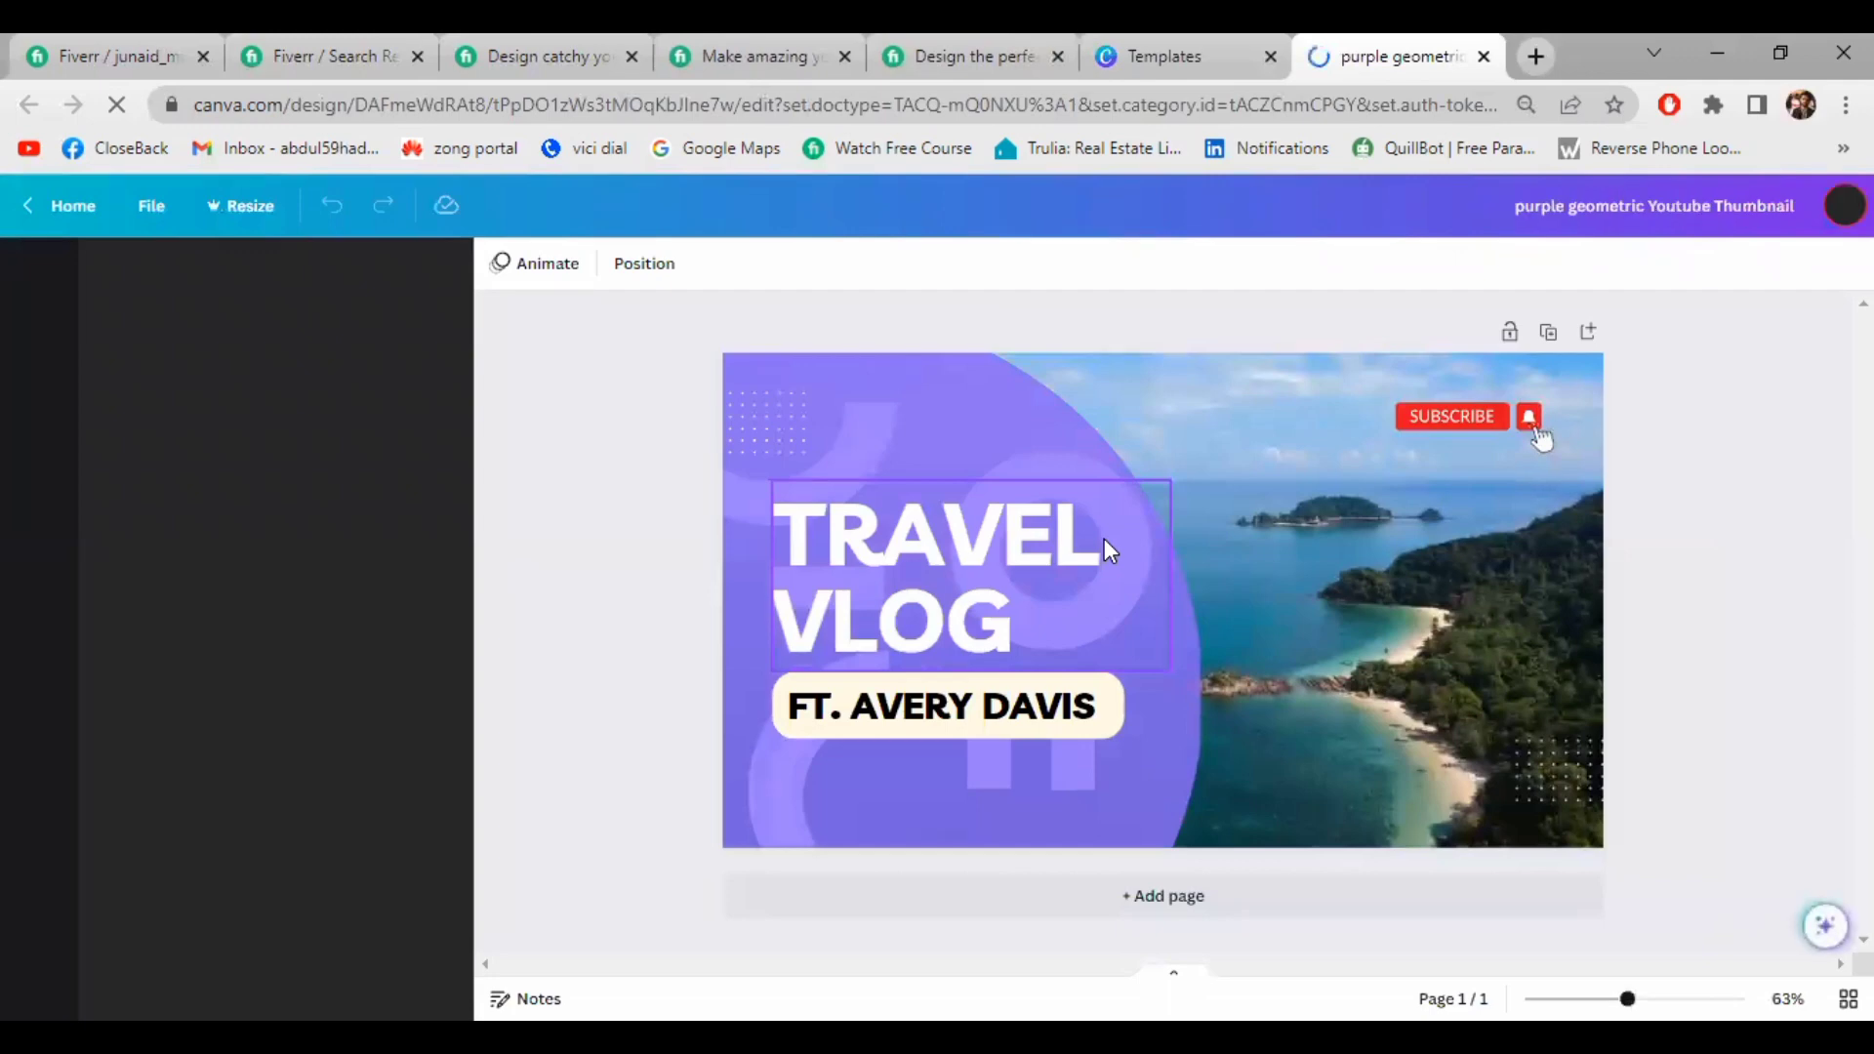
Replace the "TRAVEL VLOG" headline with "I WILL CREATE"
{"action": "left_click", "coordinate": [1009, 532]}
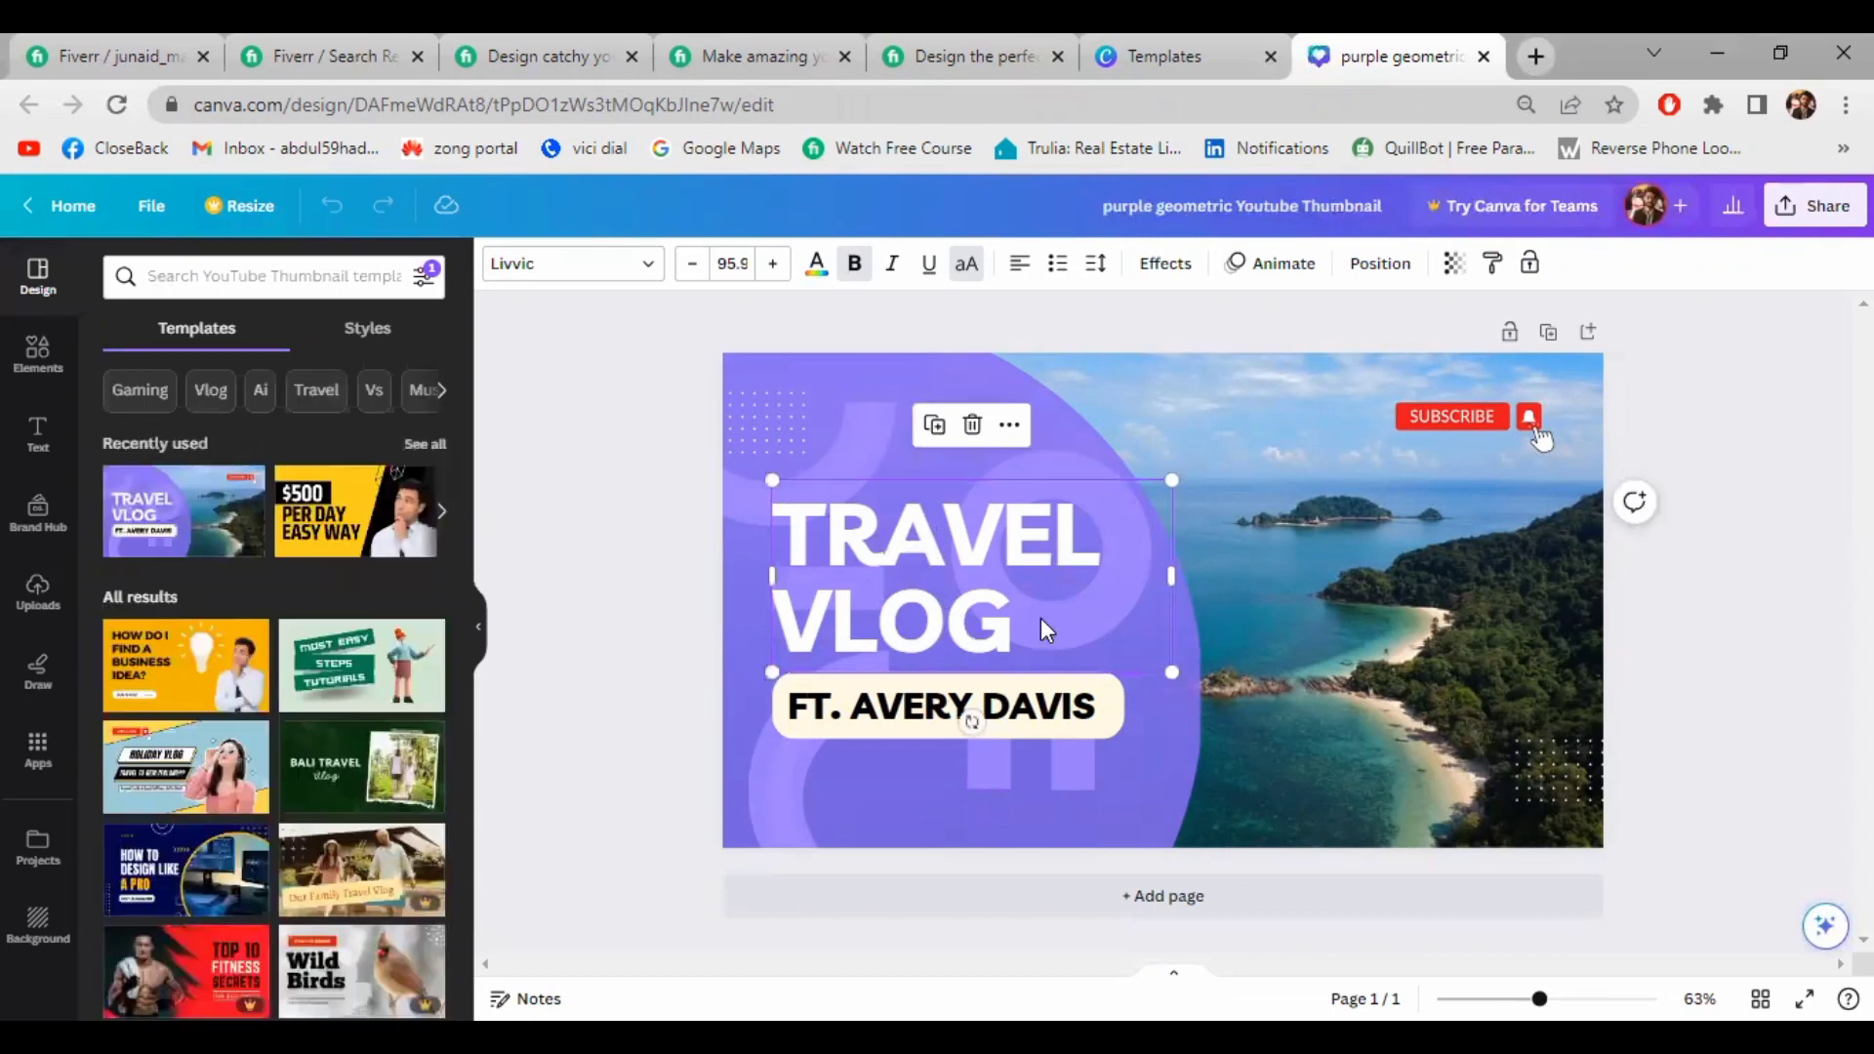
{"action": "double_click", "coordinate": [1043, 619]}
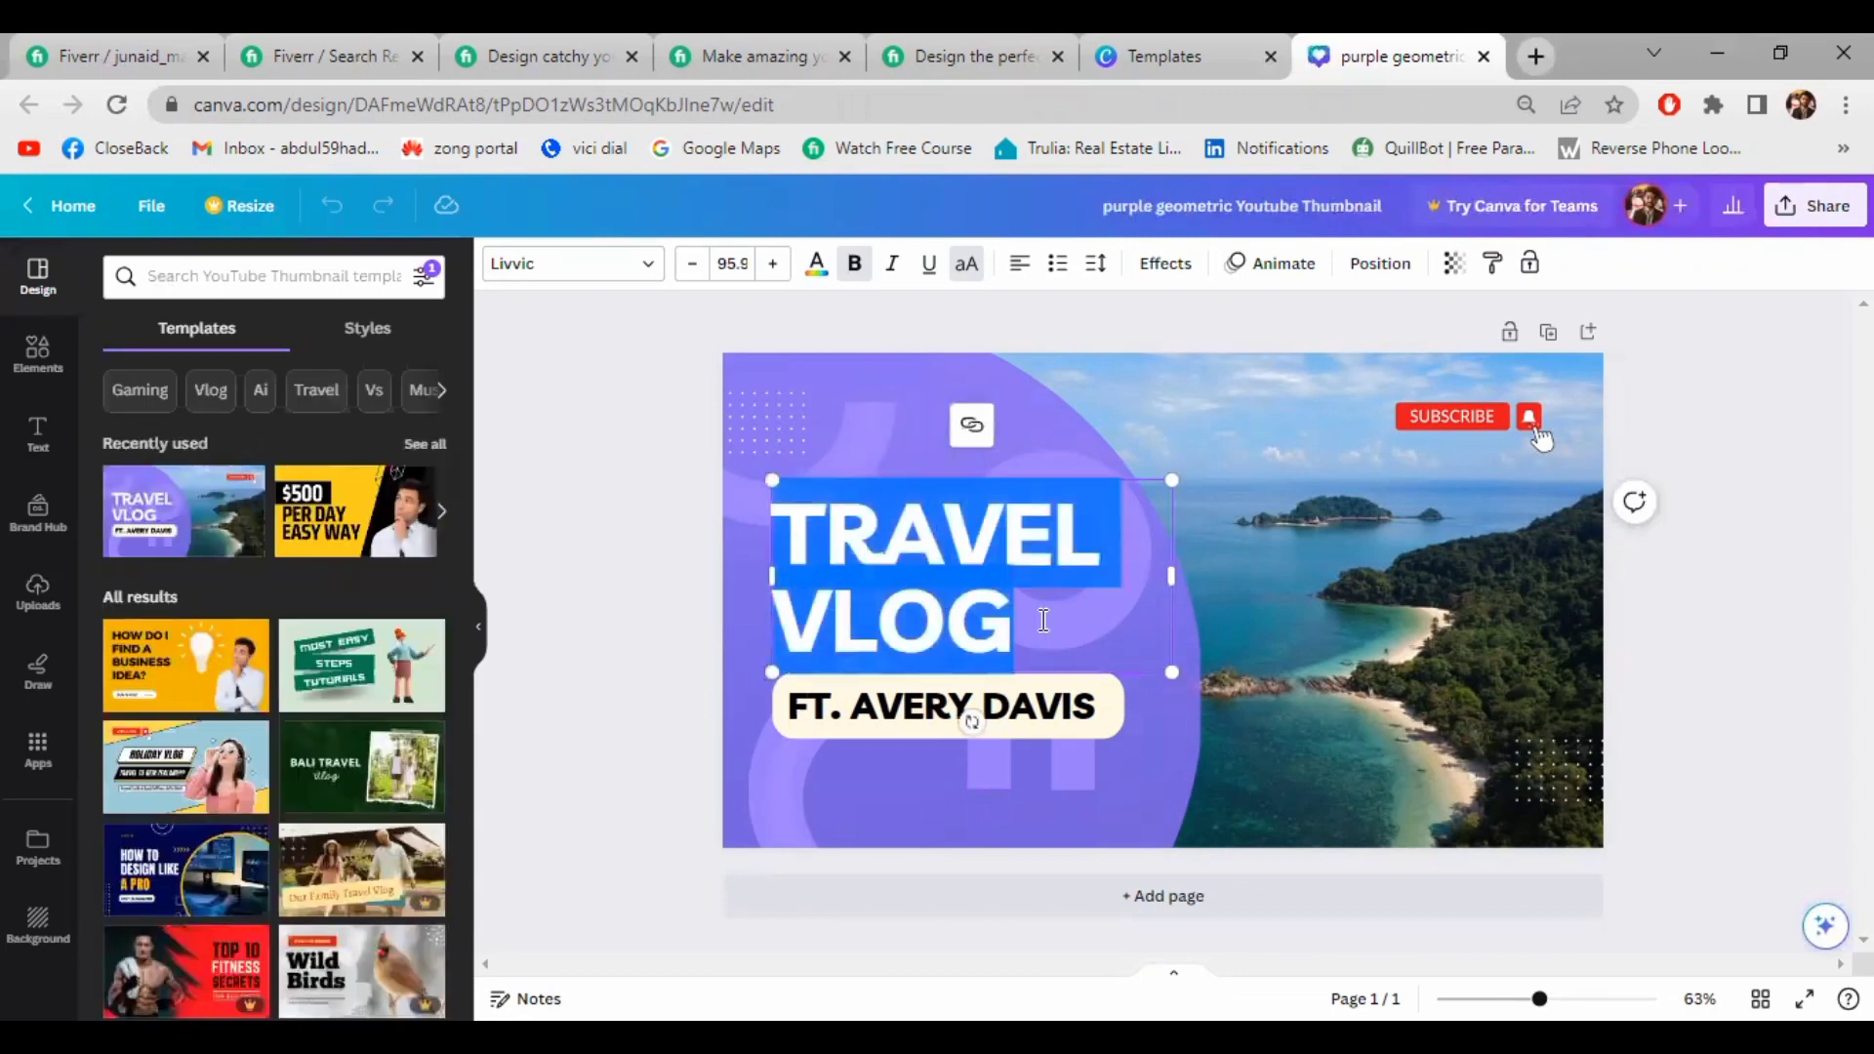
{"action": "key", "text": "BackSpace"}
{"action": "type", "text": "I WILL"}
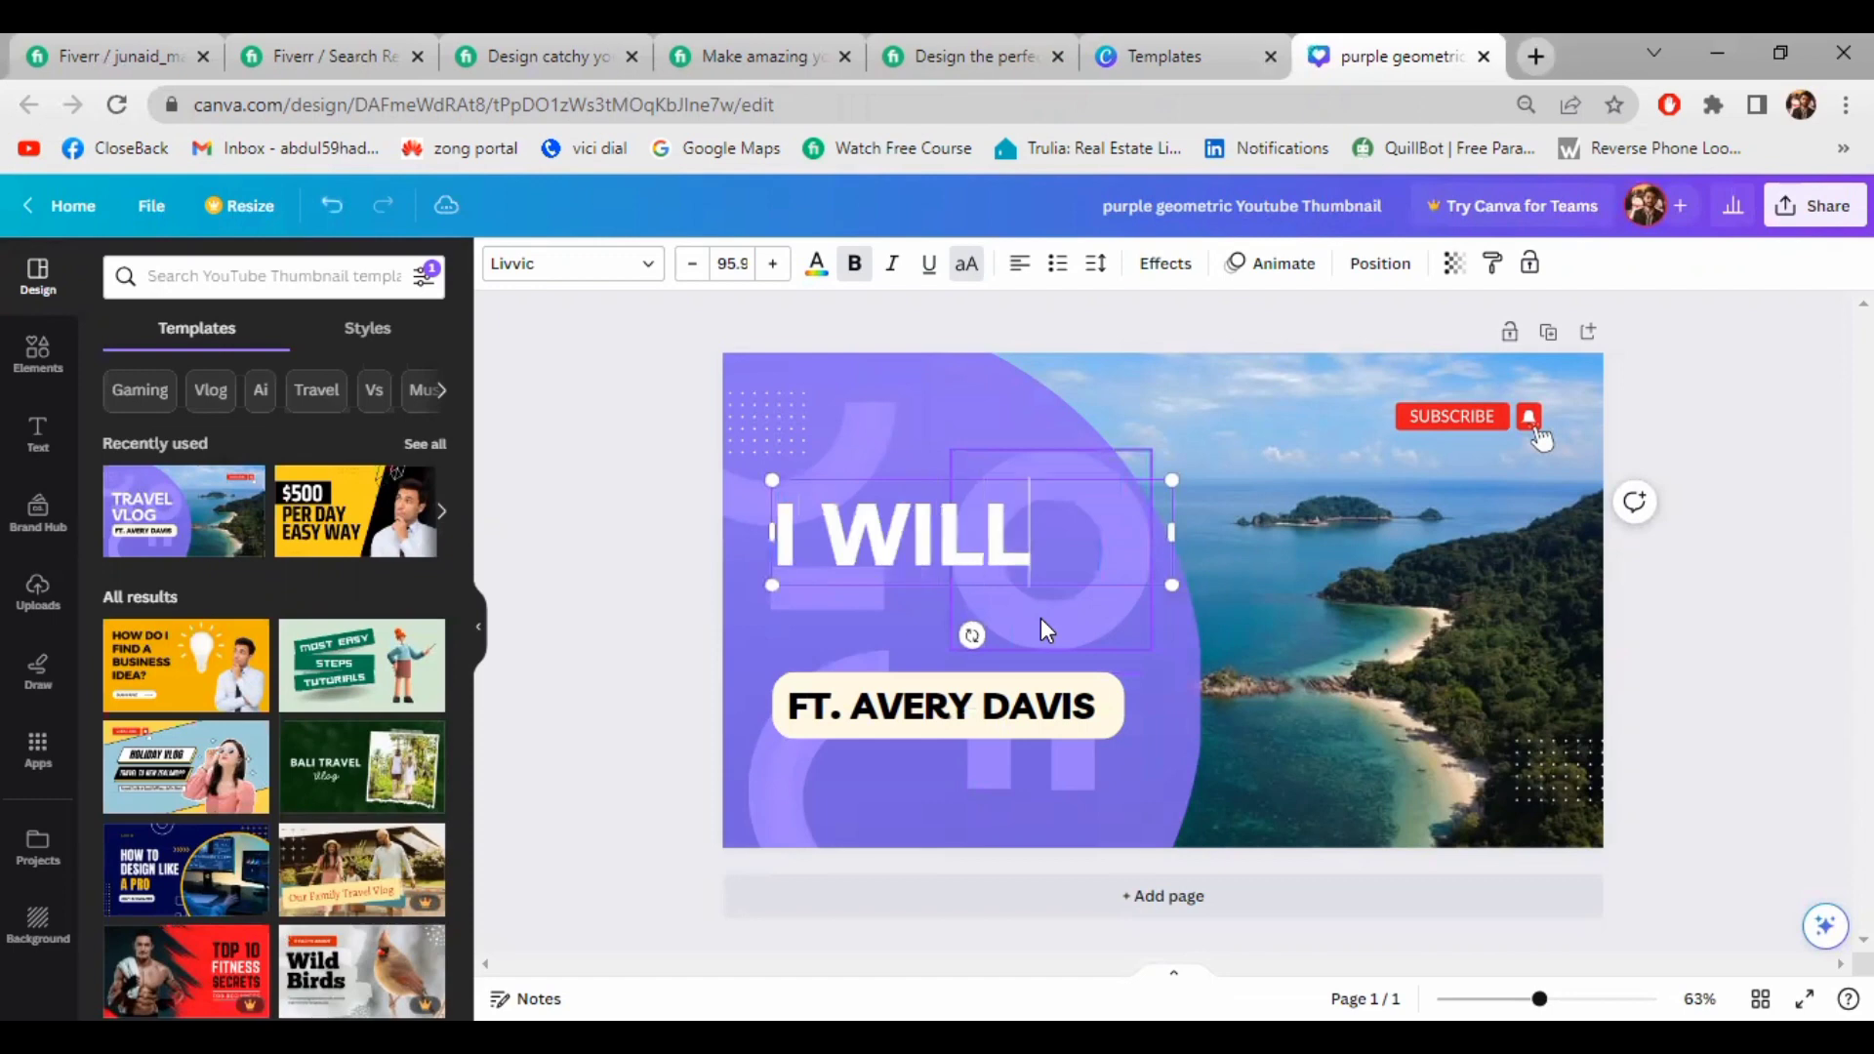
{"action": "type", "text": " CREATE"}
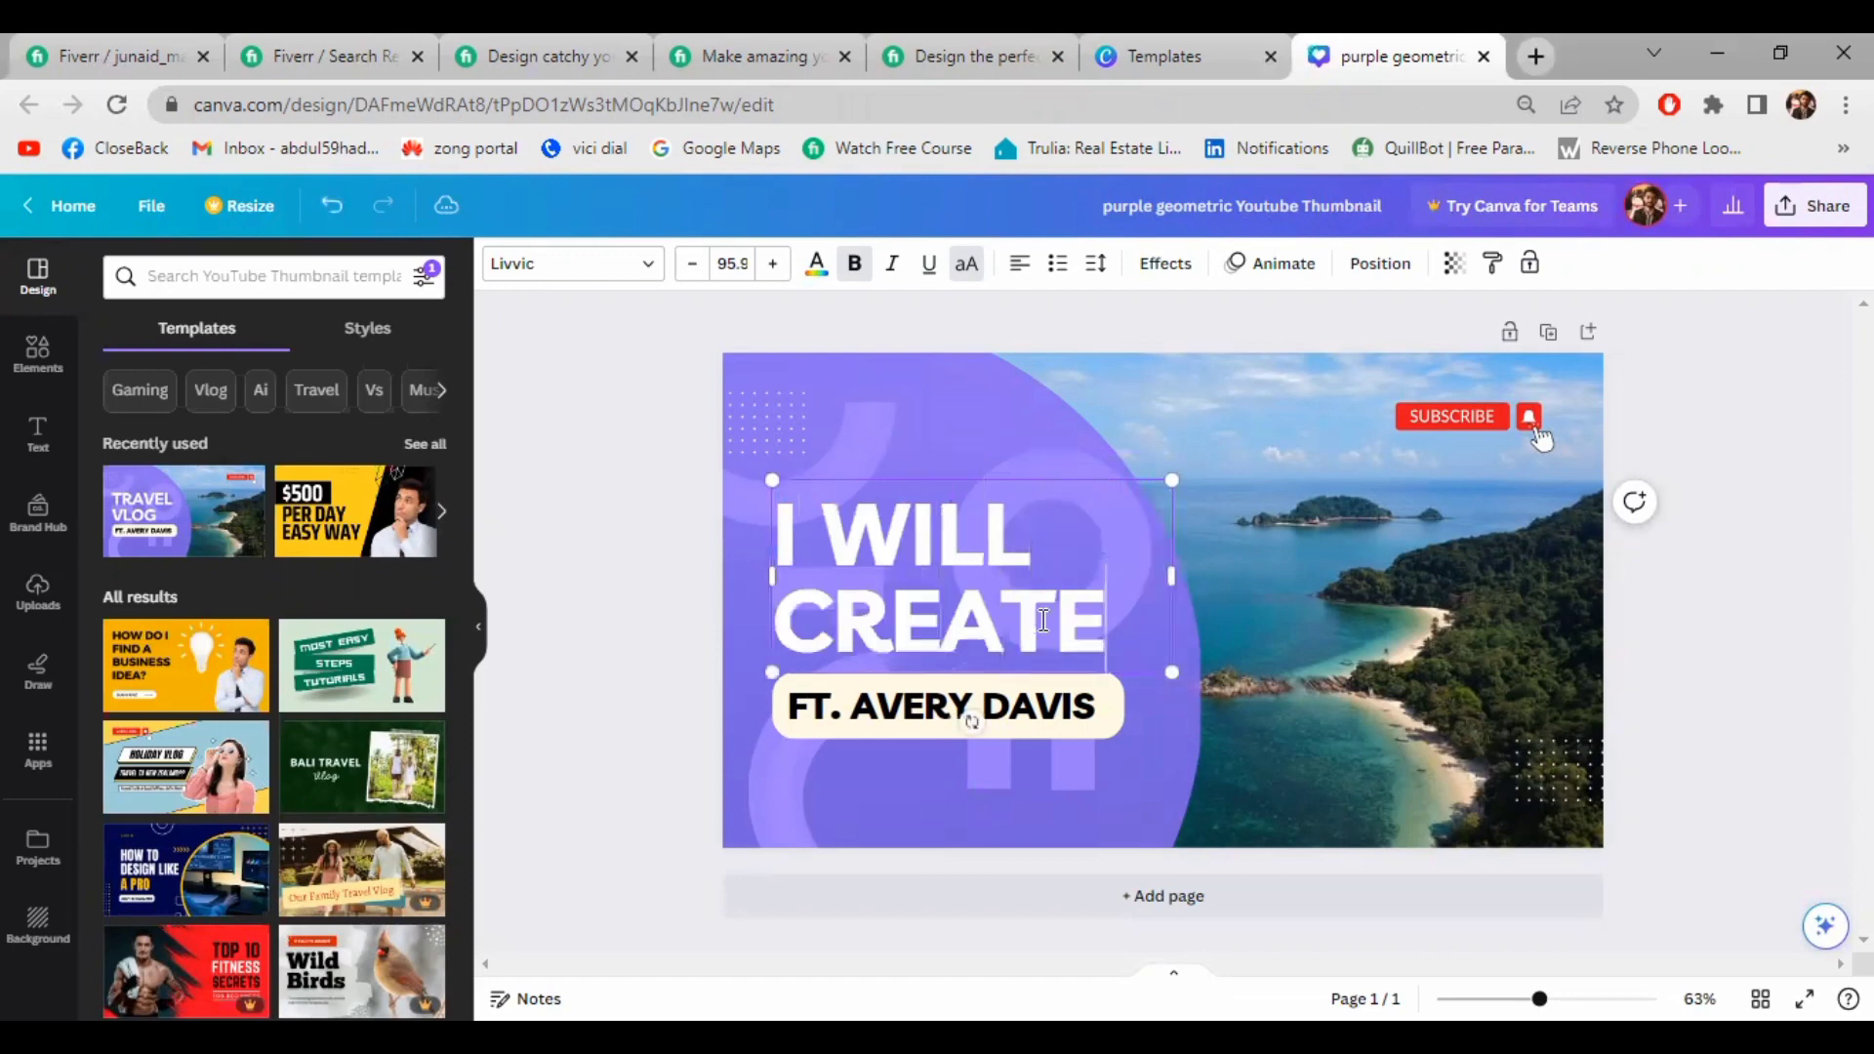
{"action": "type", "text": " A"}
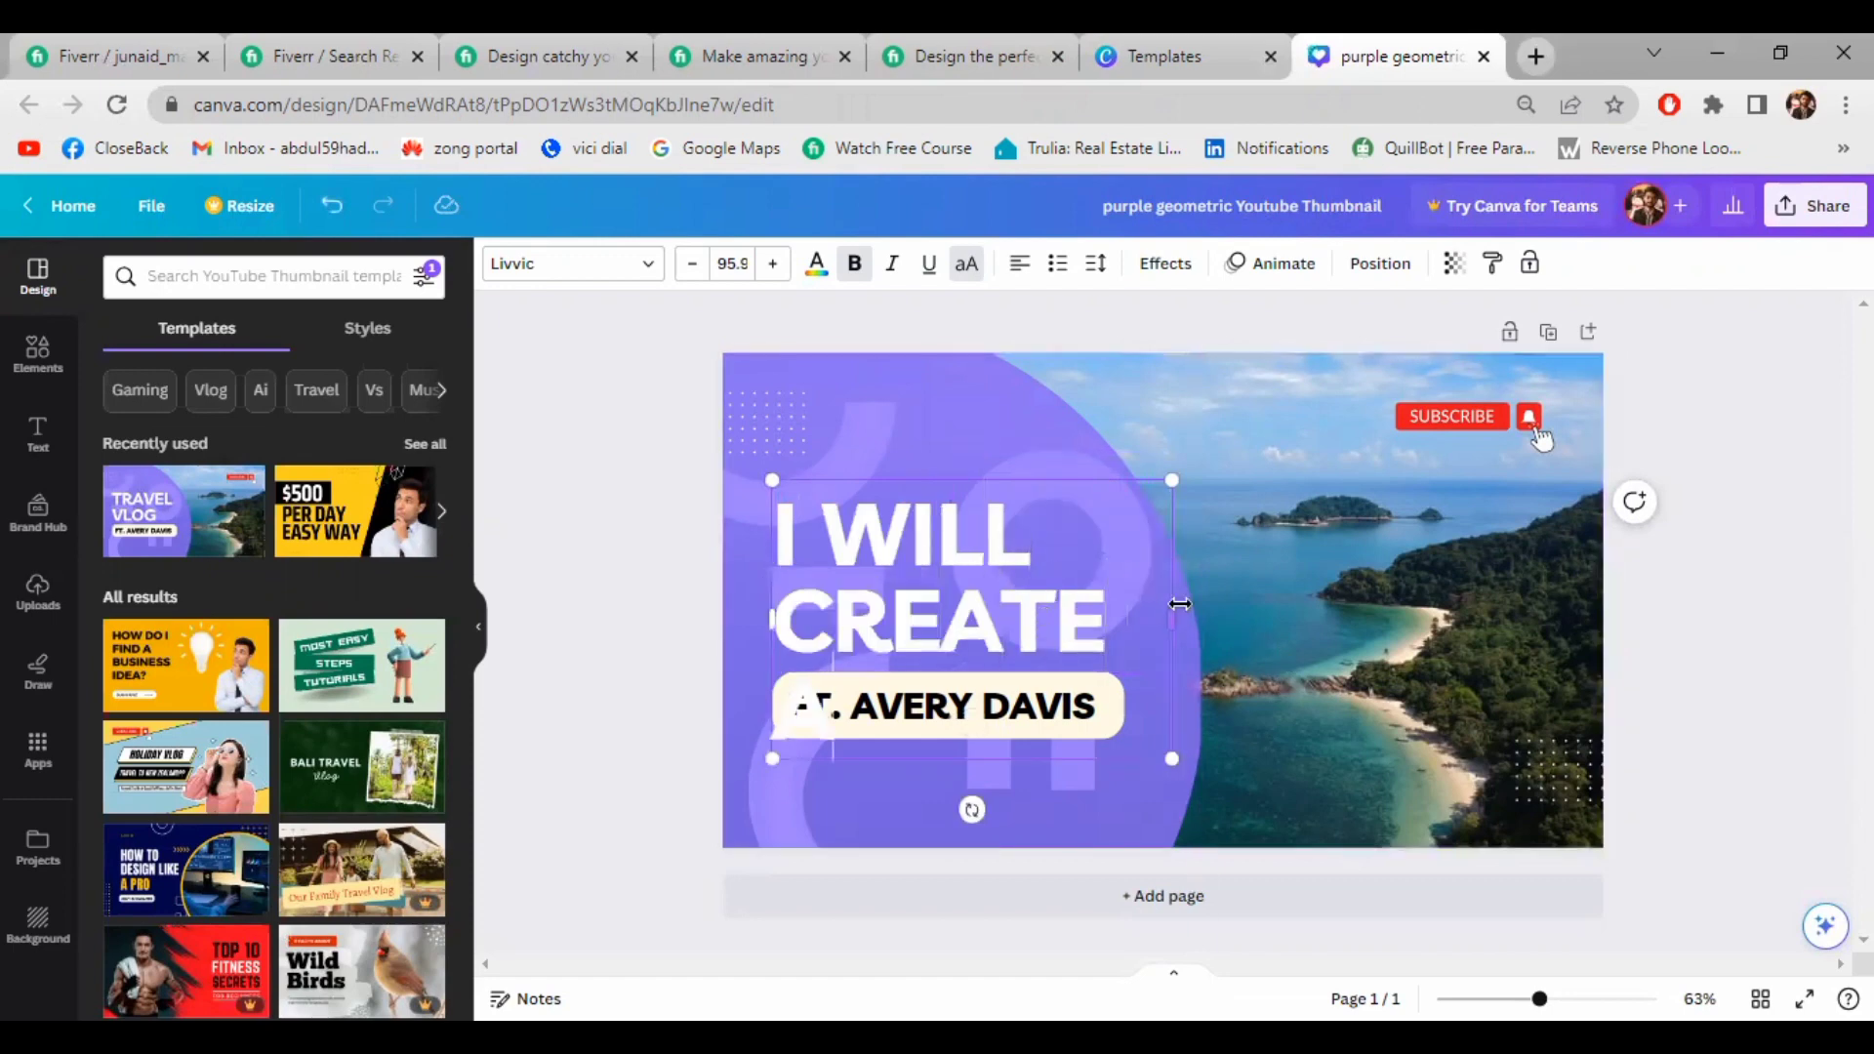
{"action": "key", "text": "BackSpace"}
{"action": "key", "text": "BackSpace"}
Replace the text on the cream label below the headline with "YOUTUBE THUMBNAIL"
{"action": "left_click", "coordinate": [1127, 705]}
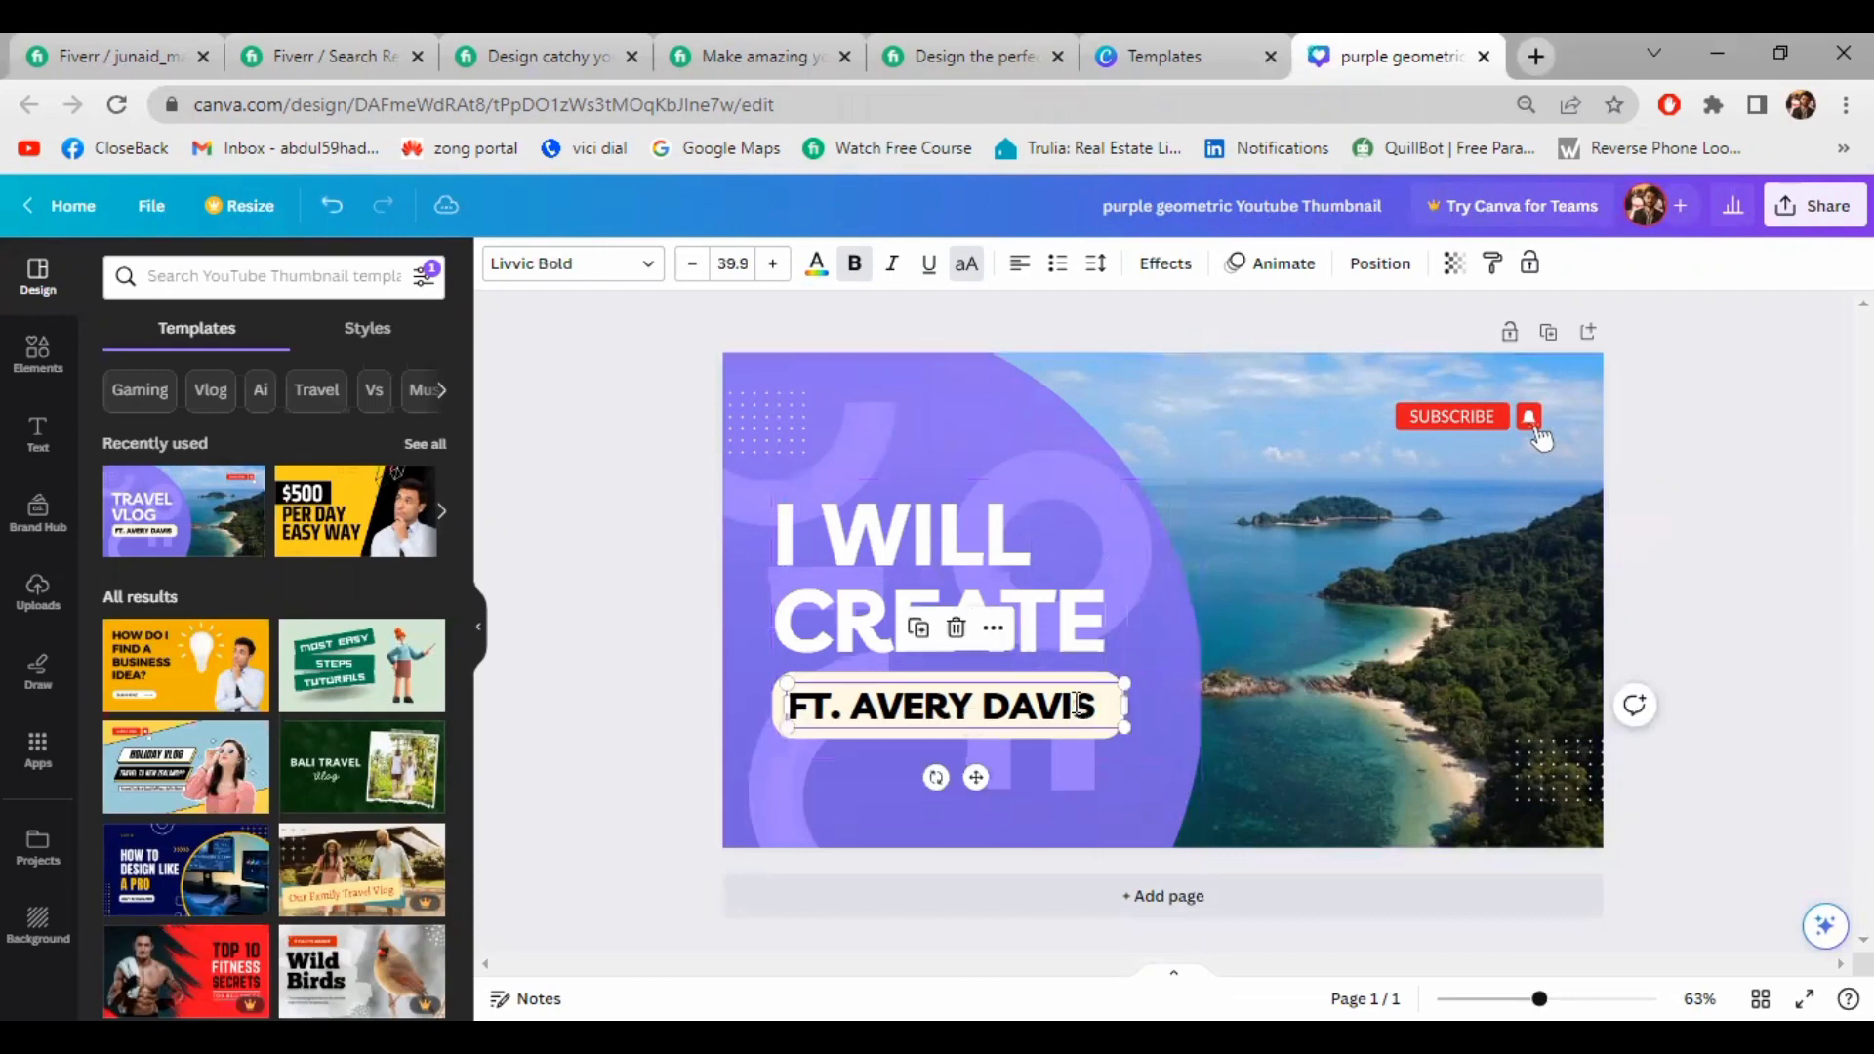
{"action": "double_click", "coordinate": [1077, 703]}
{"action": "type", "text": "YO"}
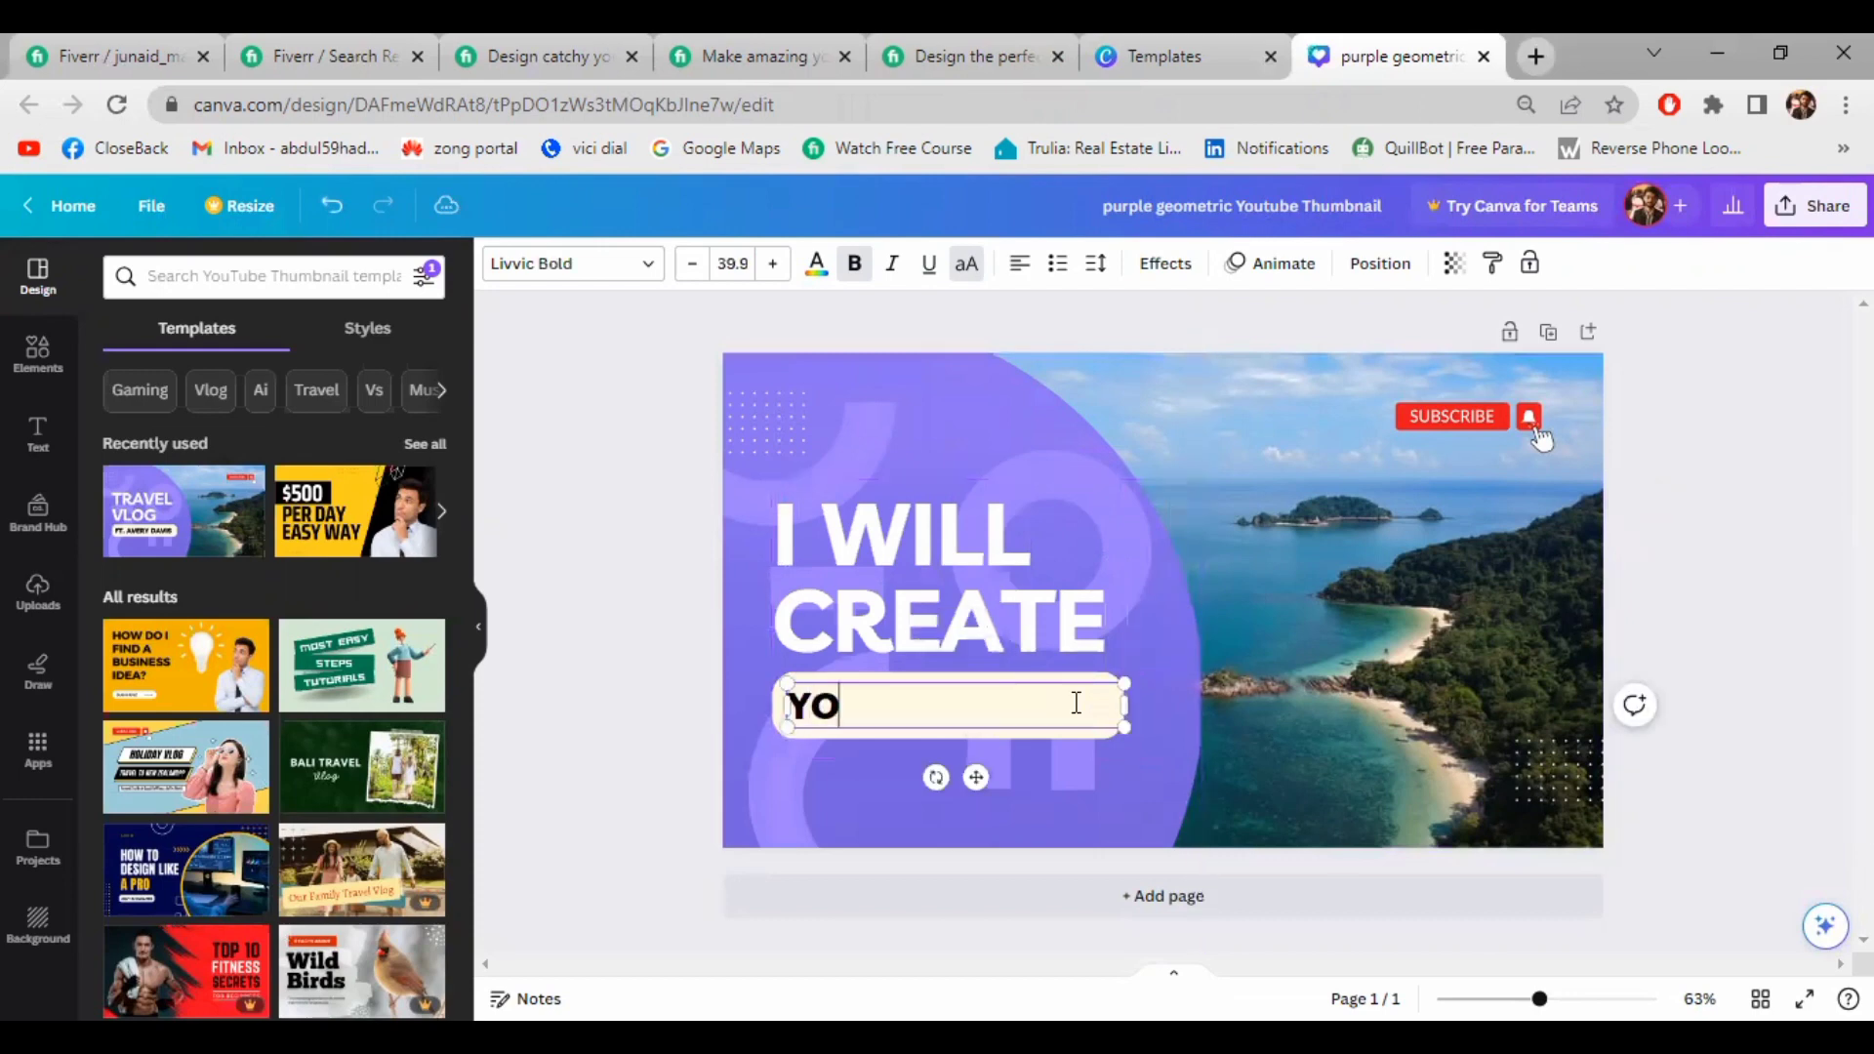
{"action": "type", "text": "UTUBE THUMBNAIL"}
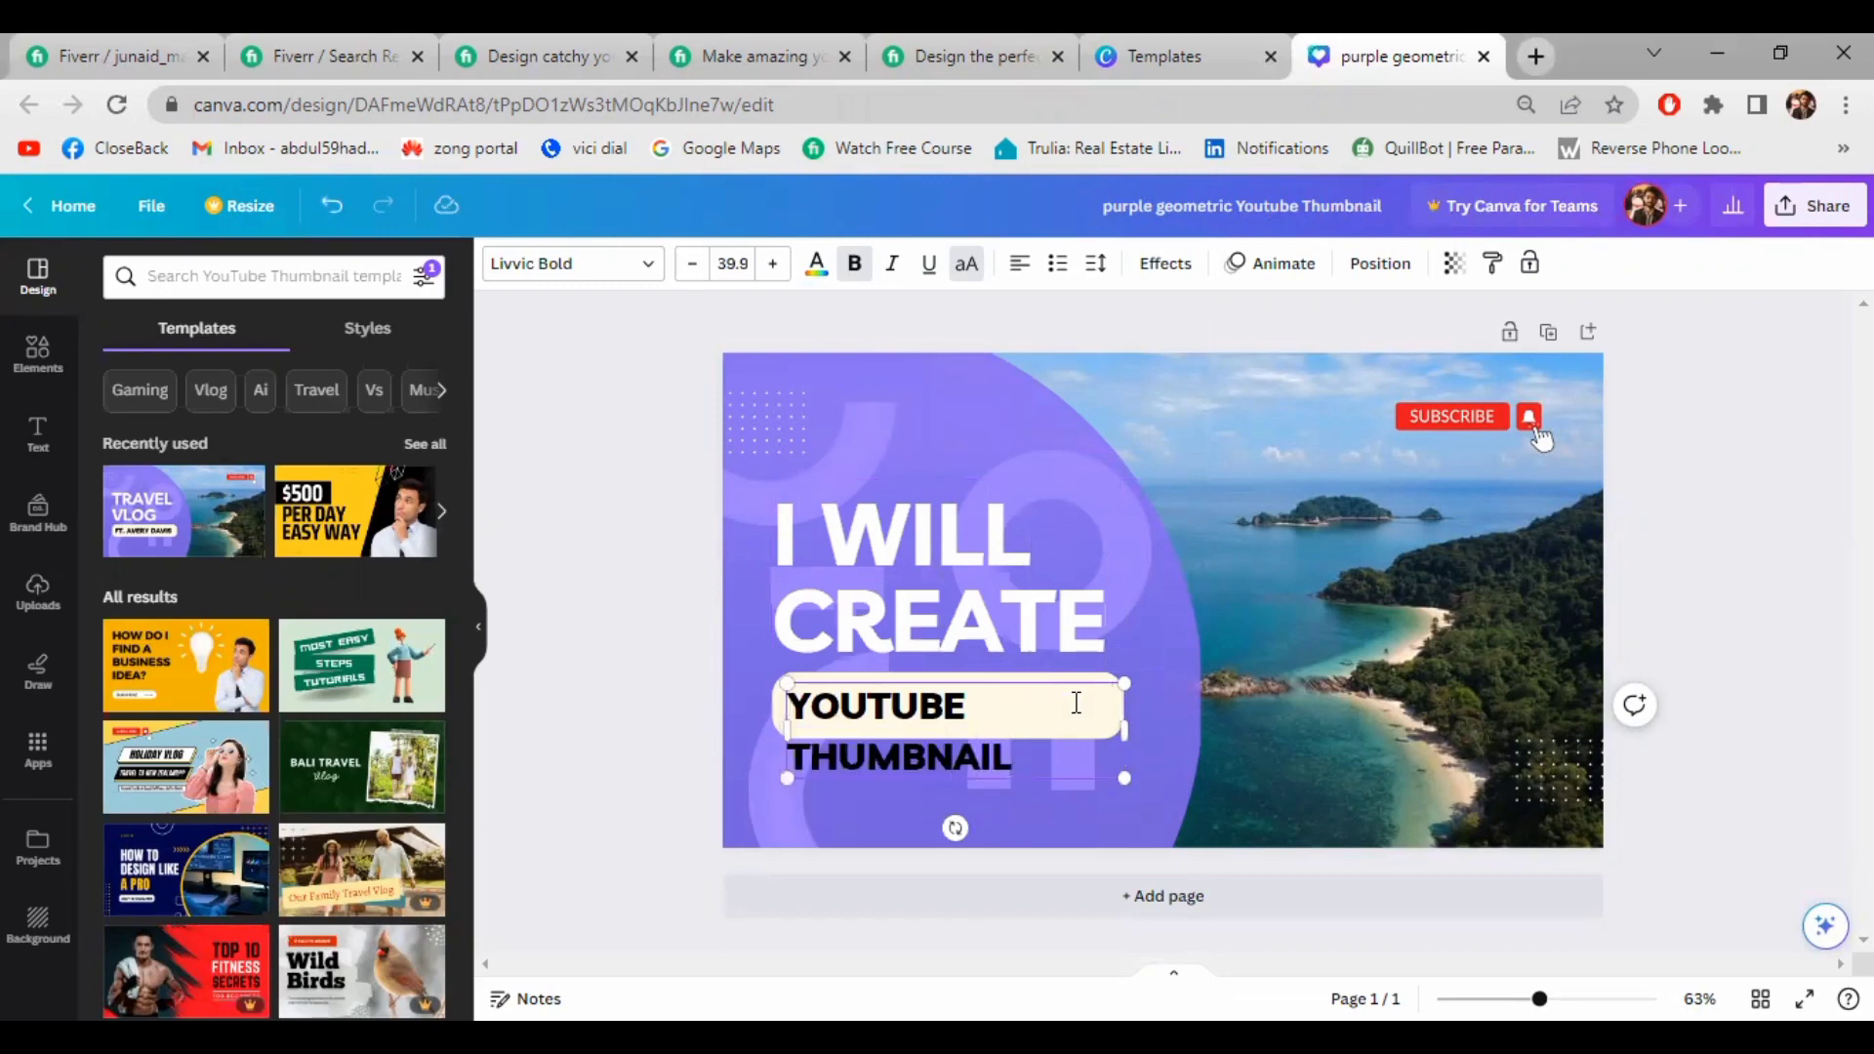
Widen the "YOUTUBE THUMBNAIL" text box and reduce its font size to 31.9 so the text fits the cream label on one line
{"action": "left_click_drag", "start_coordinate": [1125, 730], "coordinate": [1207, 727]}
{"action": "left_click", "coordinate": [691, 264]}
{"action": "left_click", "coordinate": [691, 264]}
{"action": "left_click", "coordinate": [691, 263]}
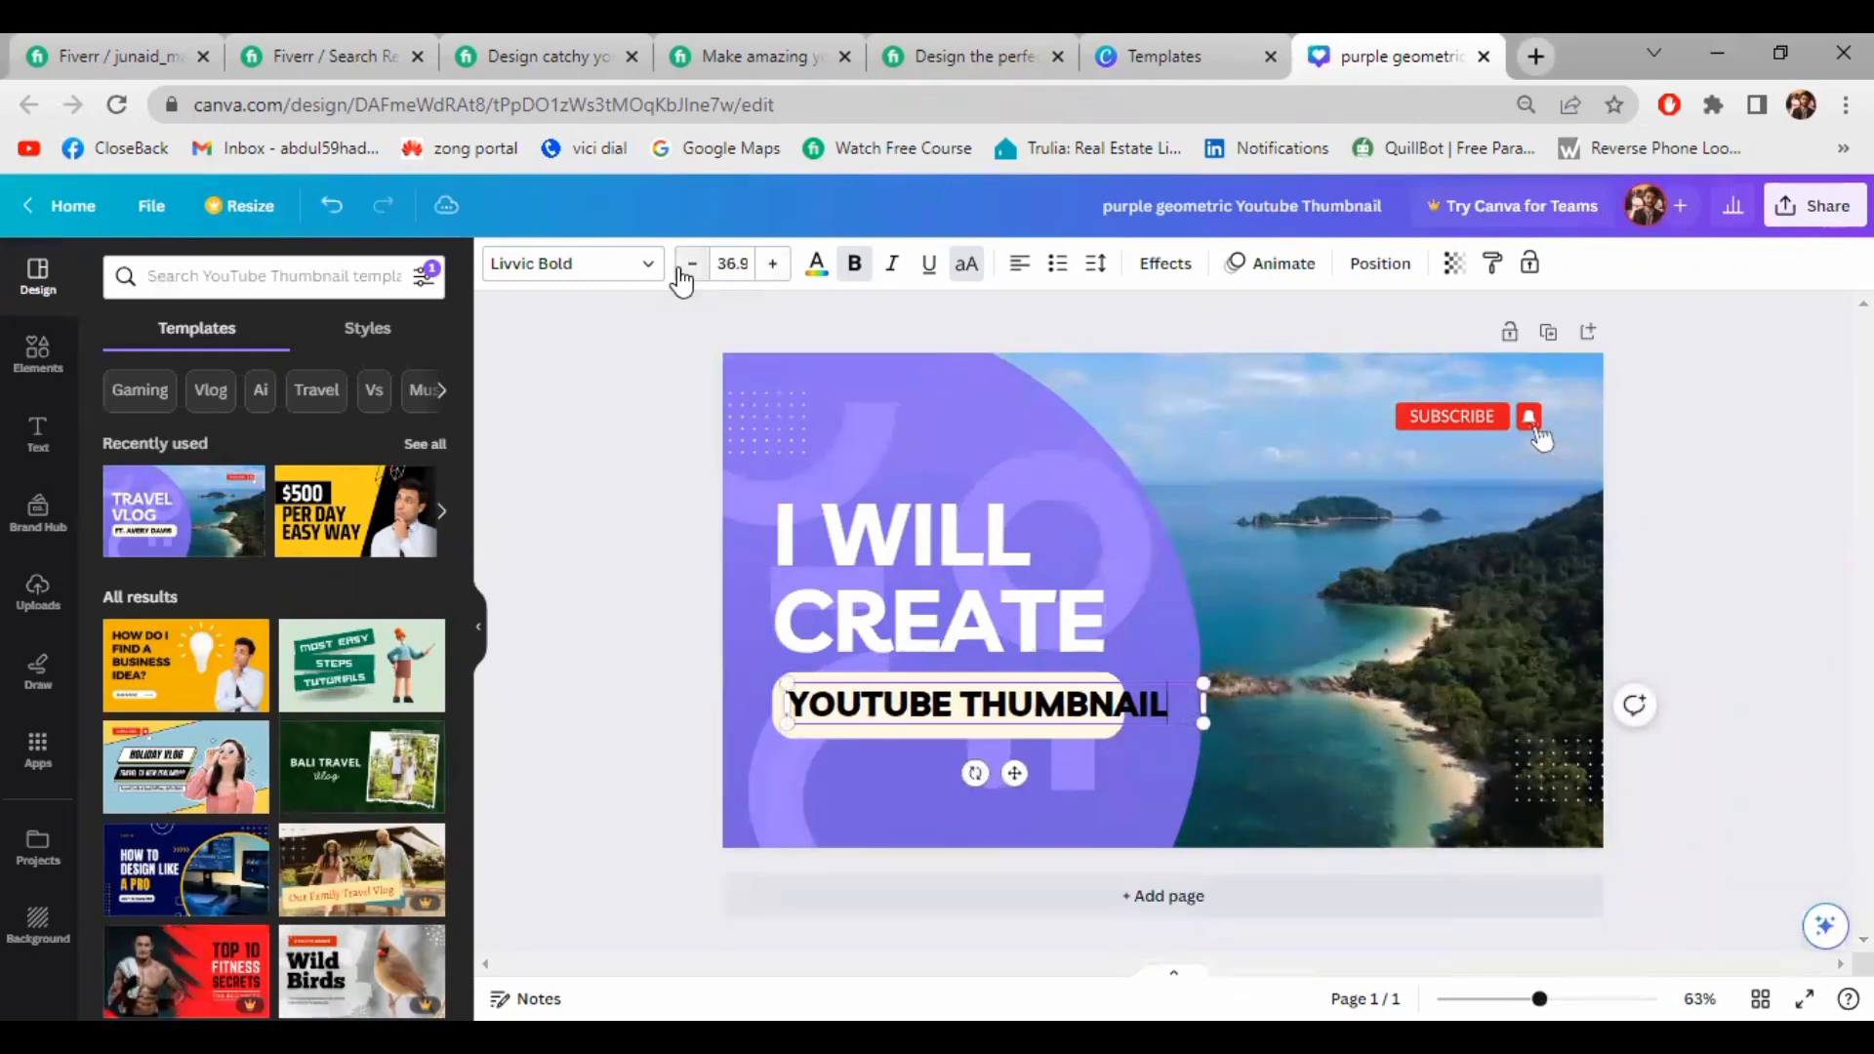
{"action": "left_click", "coordinate": [683, 277]}
{"action": "left_click", "coordinate": [683, 277]}
{"action": "left_click", "coordinate": [684, 276]}
{"action": "left_click", "coordinate": [684, 277]}
{"action": "left_click", "coordinate": [684, 276]}
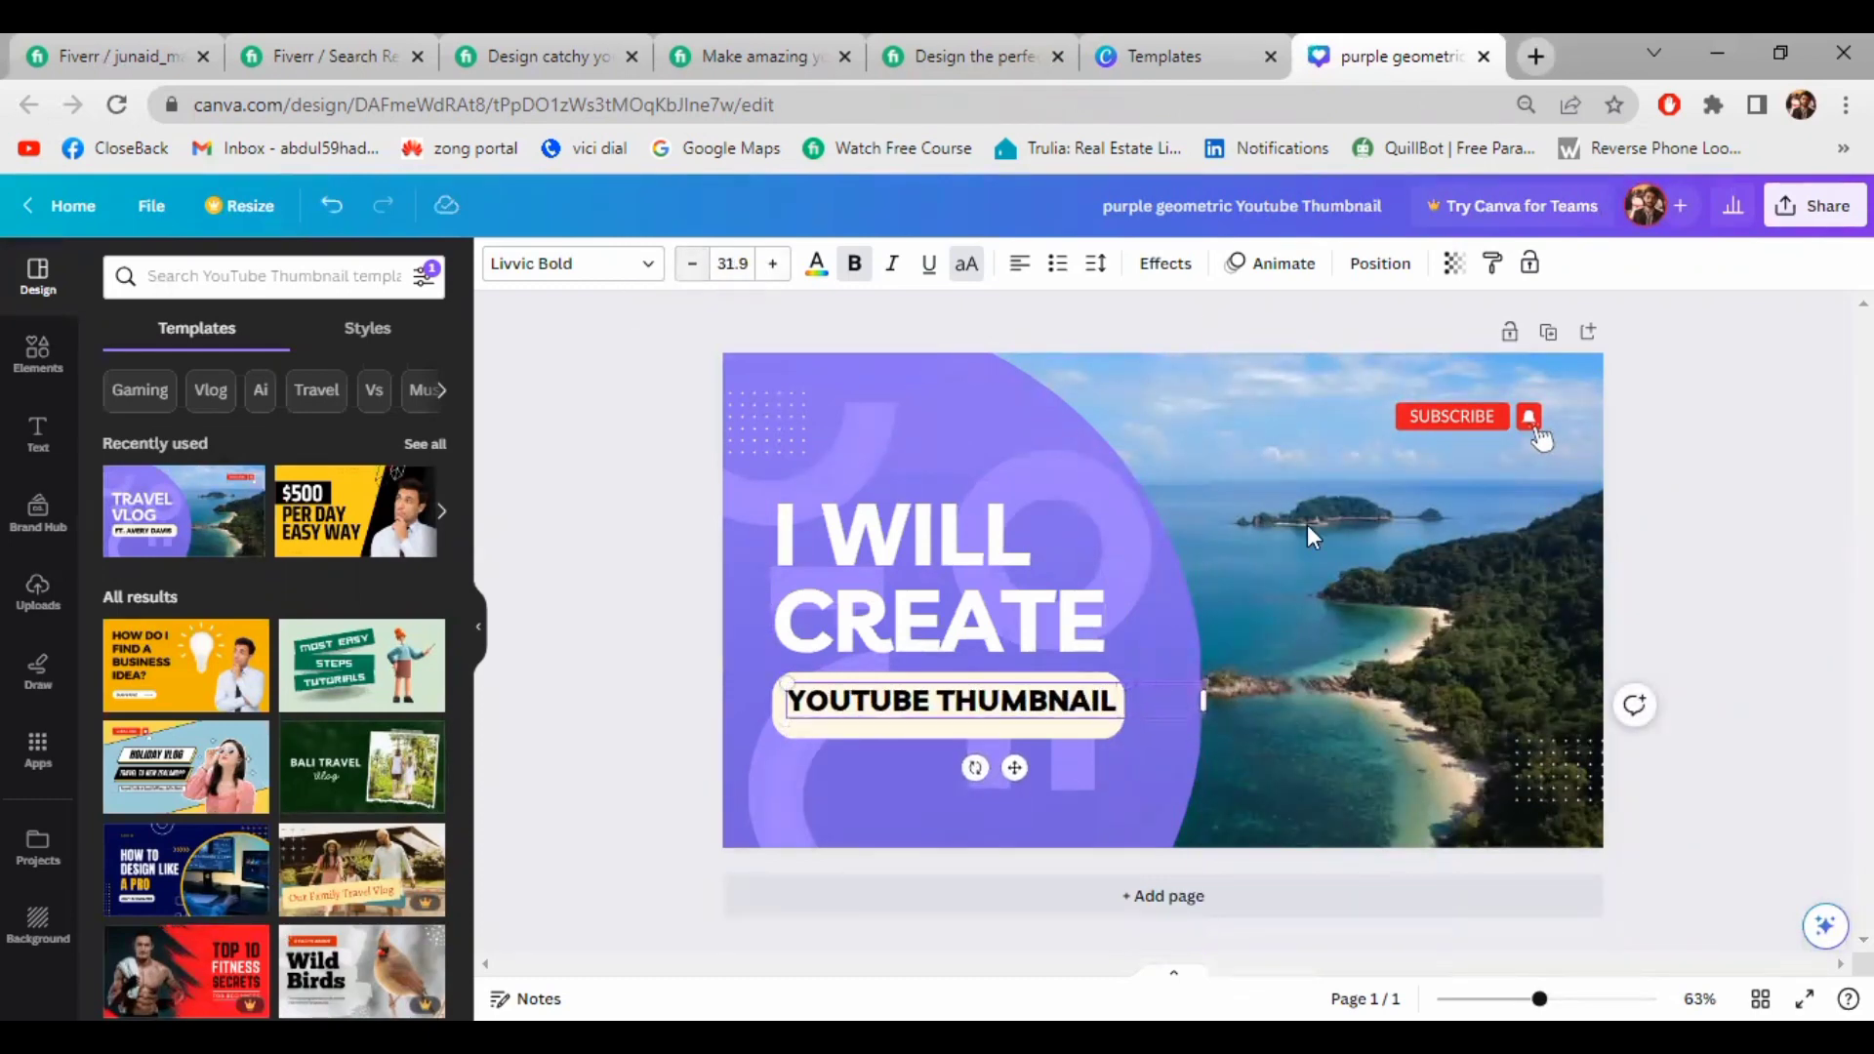
{"action": "left_click", "coordinate": [1364, 592]}
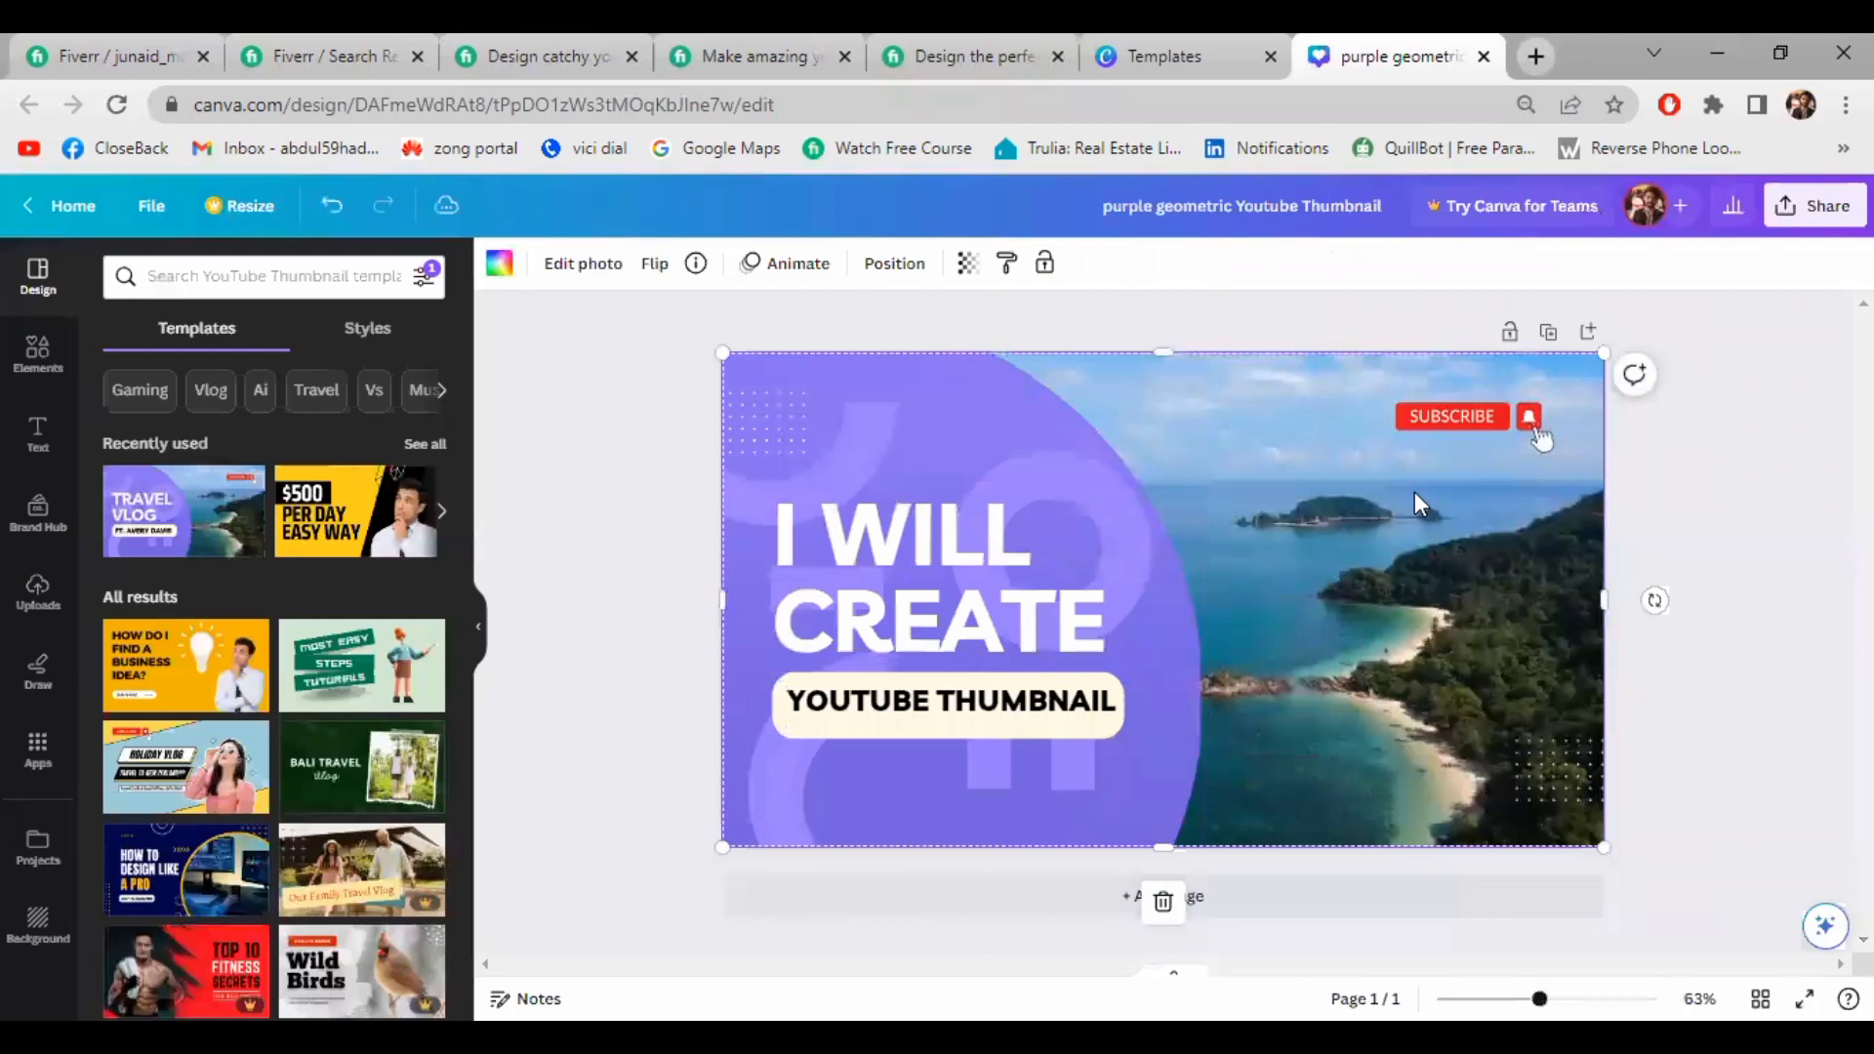
{"action": "double_click", "coordinate": [795, 419]}
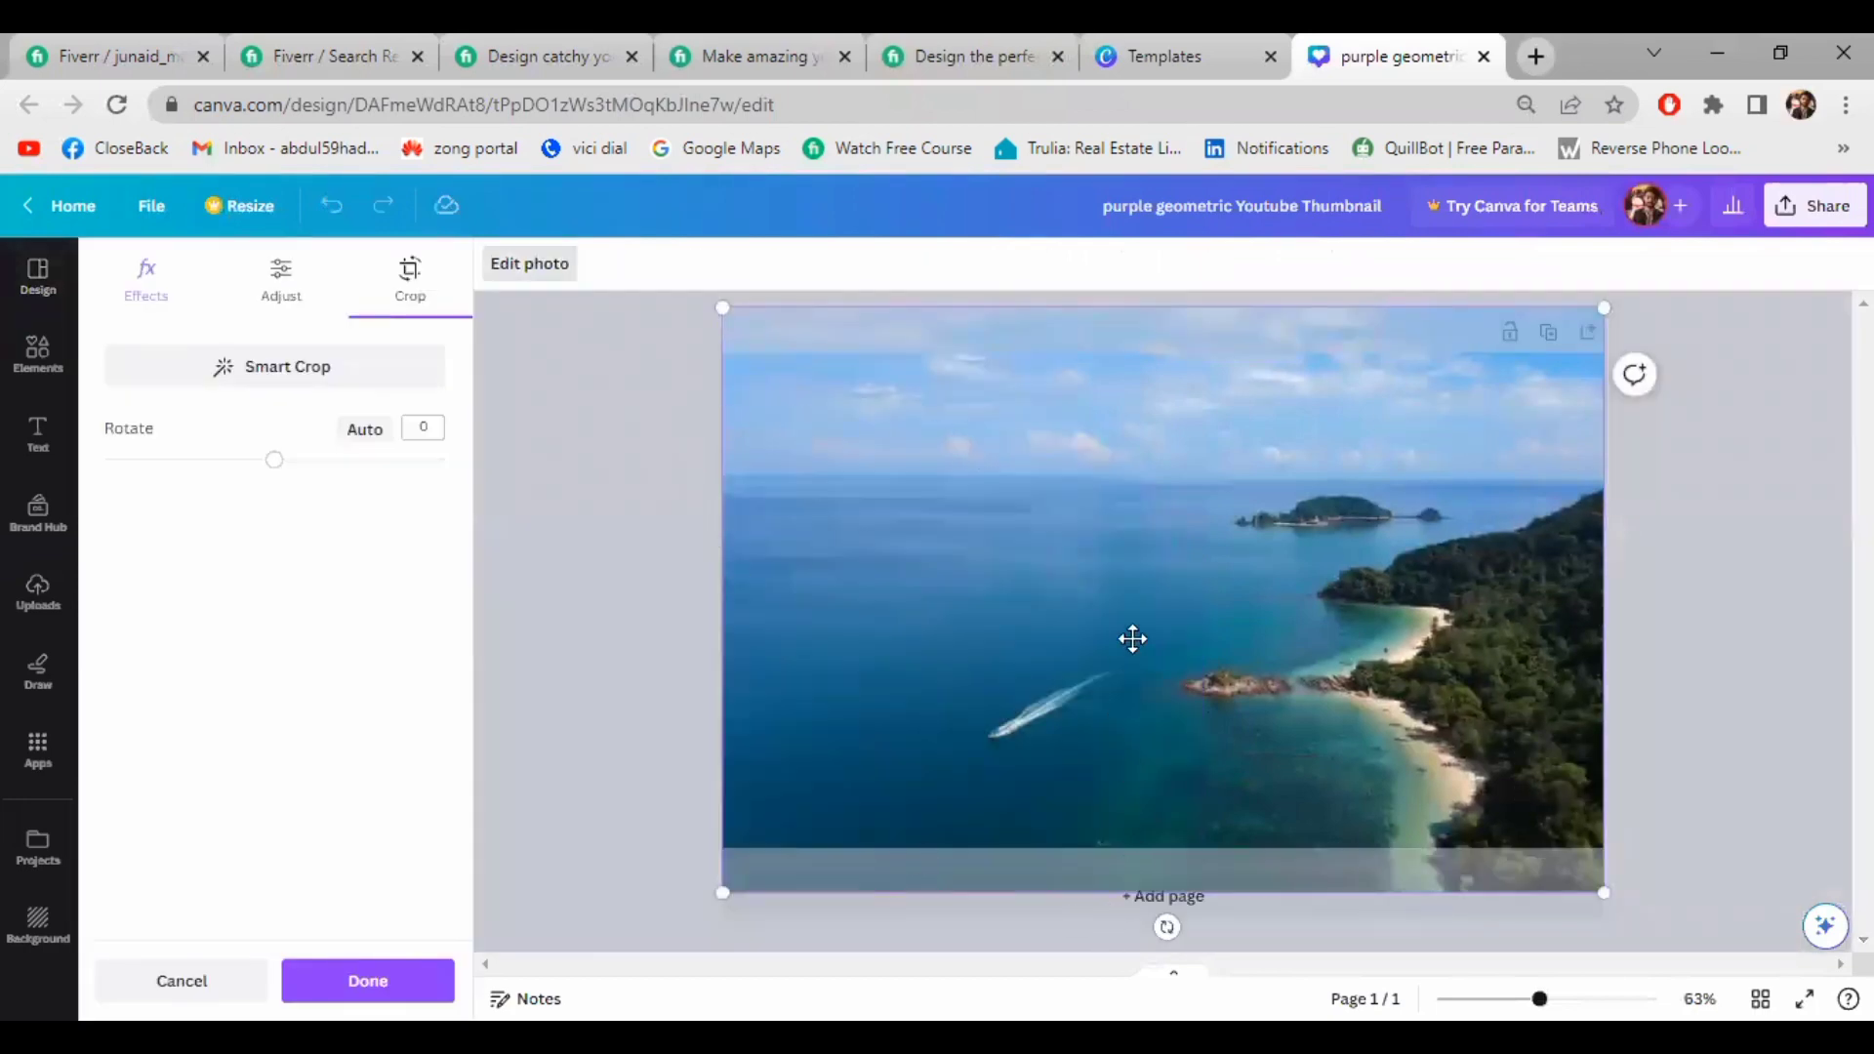
{"action": "mouse_move", "coordinate": [1129, 636]}
{"action": "left_mouse_down"}
{"action": "mouse_move", "coordinate": [1177, 661]}
{"action": "mouse_move", "coordinate": [1184, 502]}
{"action": "mouse_move", "coordinate": [1123, 644]}
{"action": "left_mouse_up"}
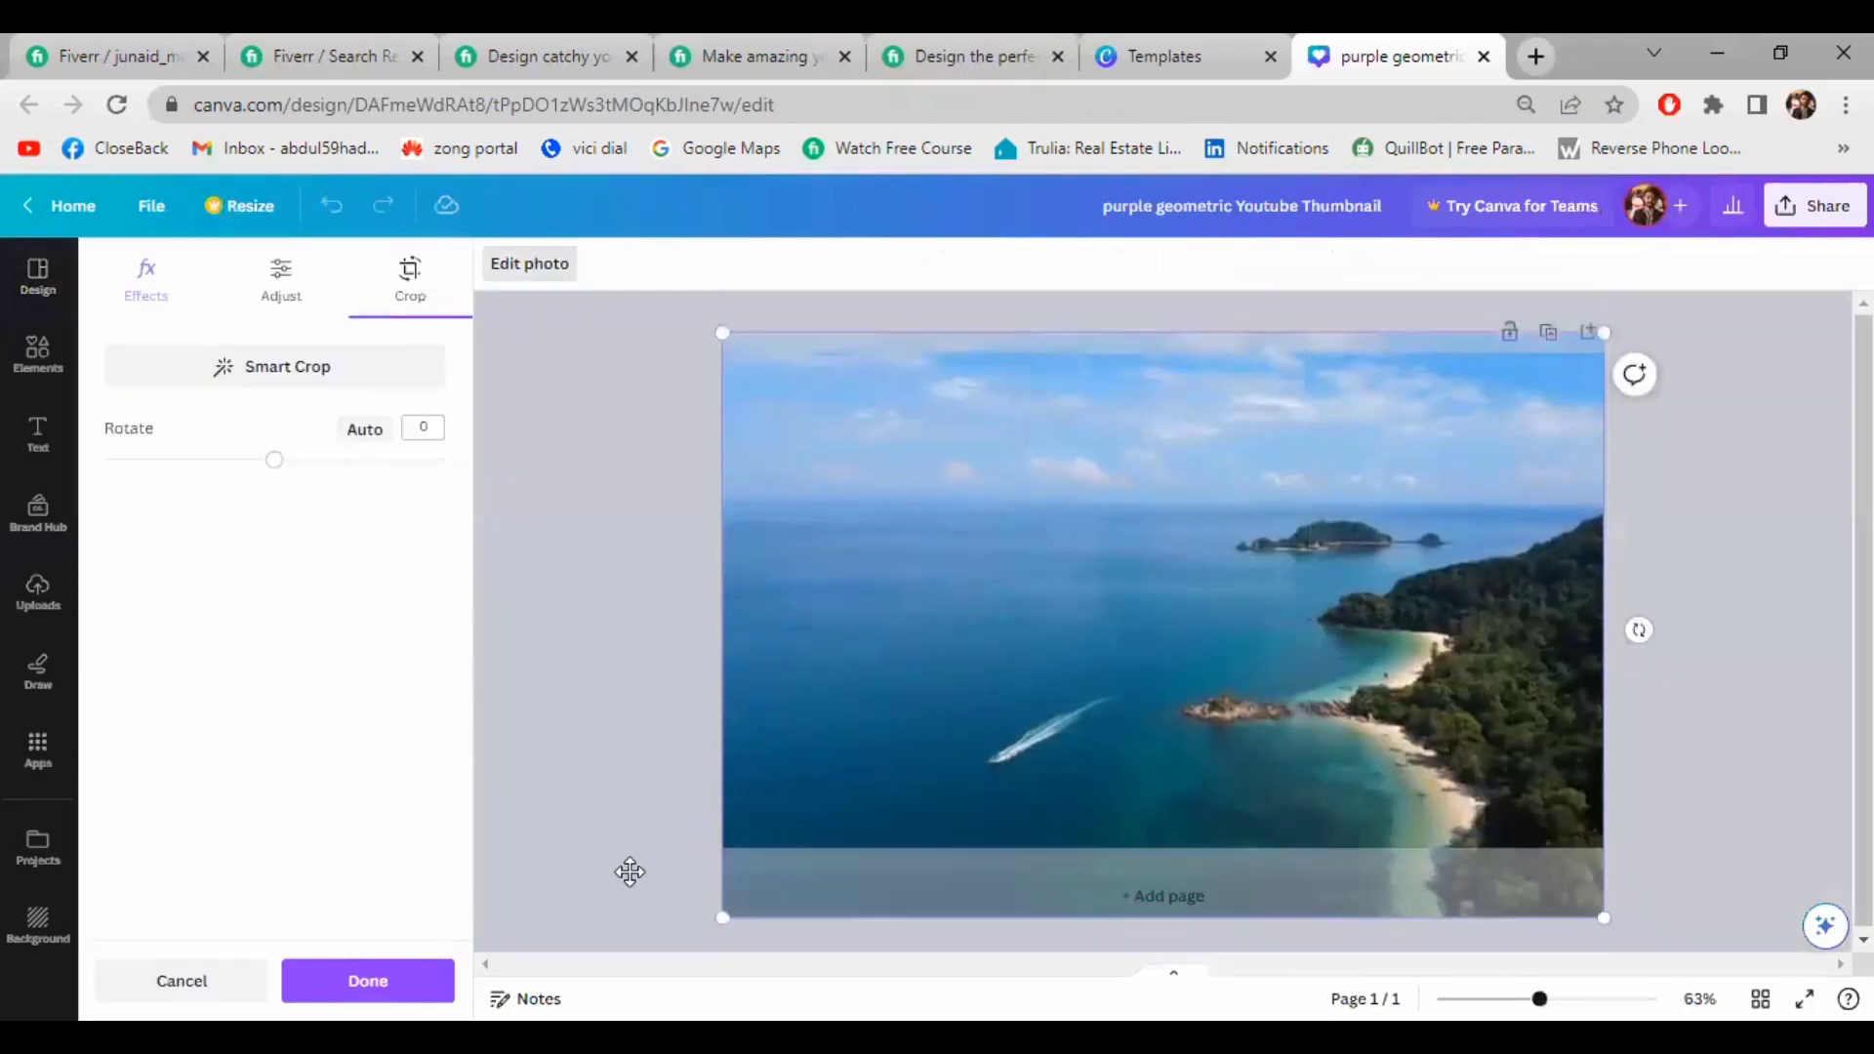
{"action": "left_click", "coordinate": [210, 981]}
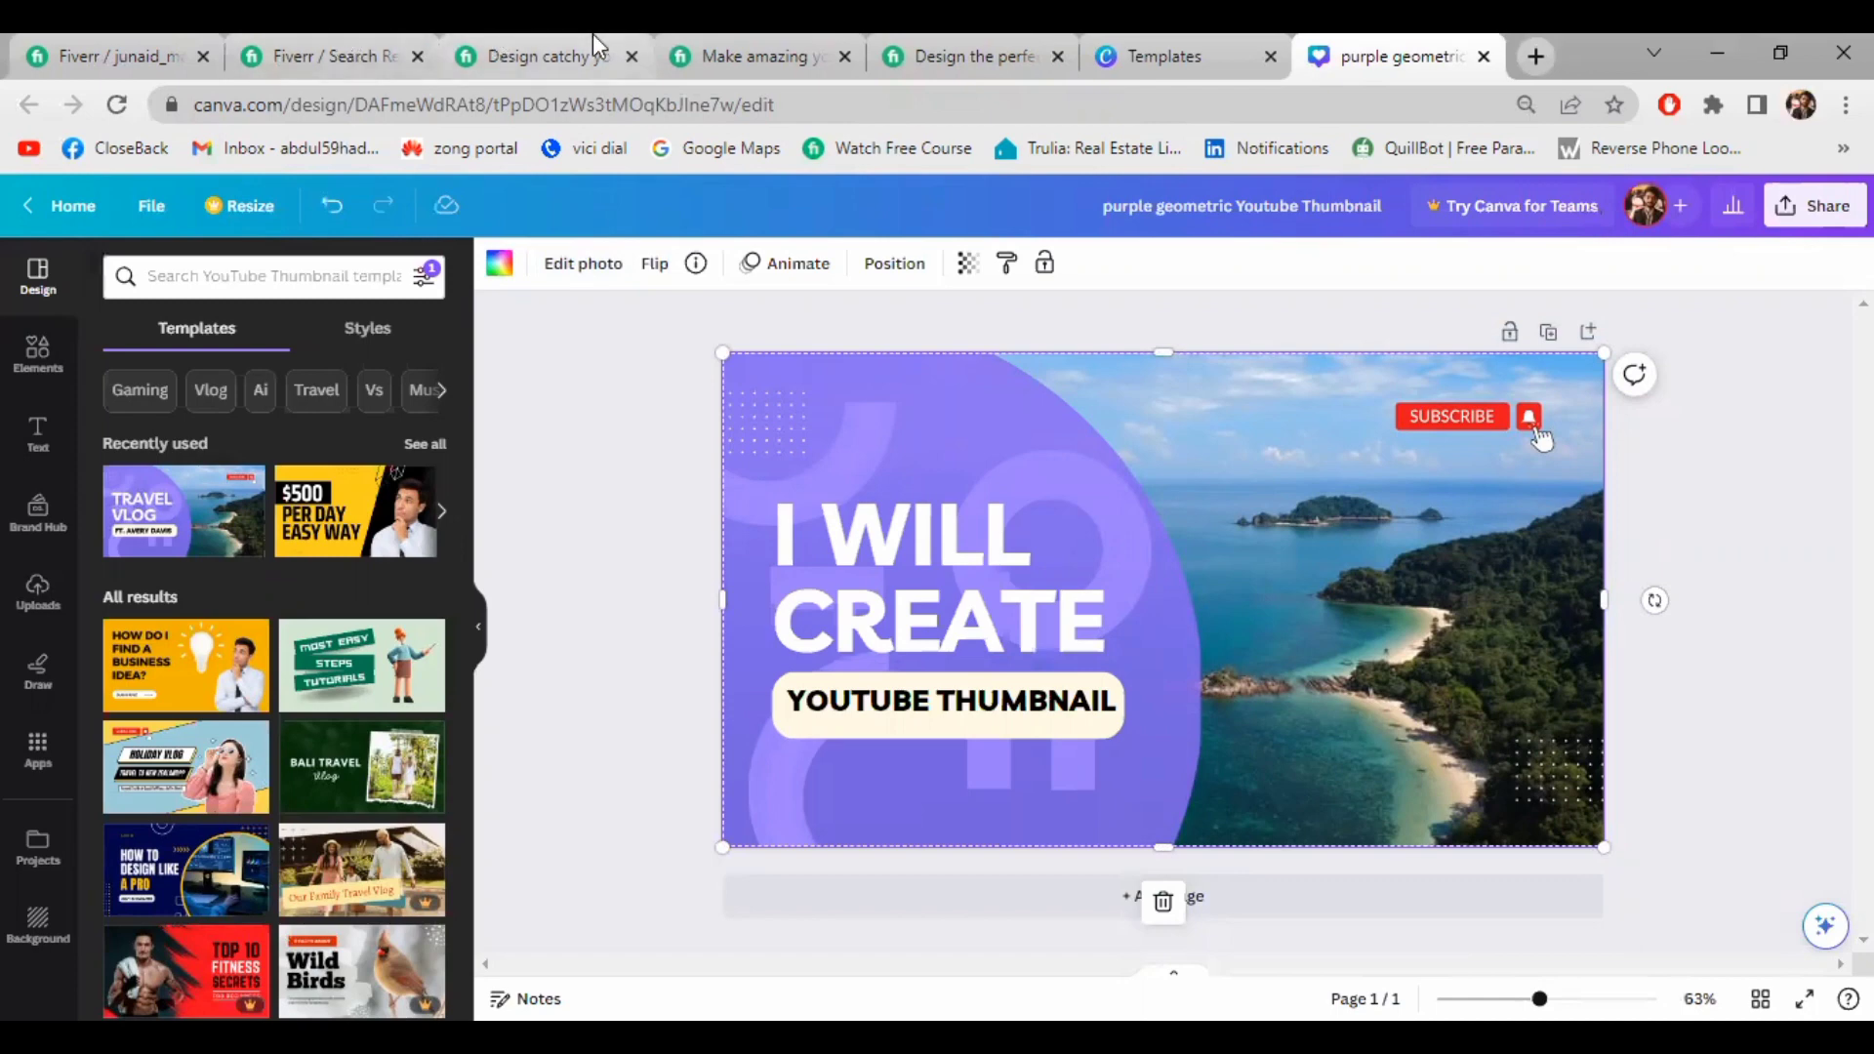
{"action": "mouse_move", "coordinate": [828, 46]}
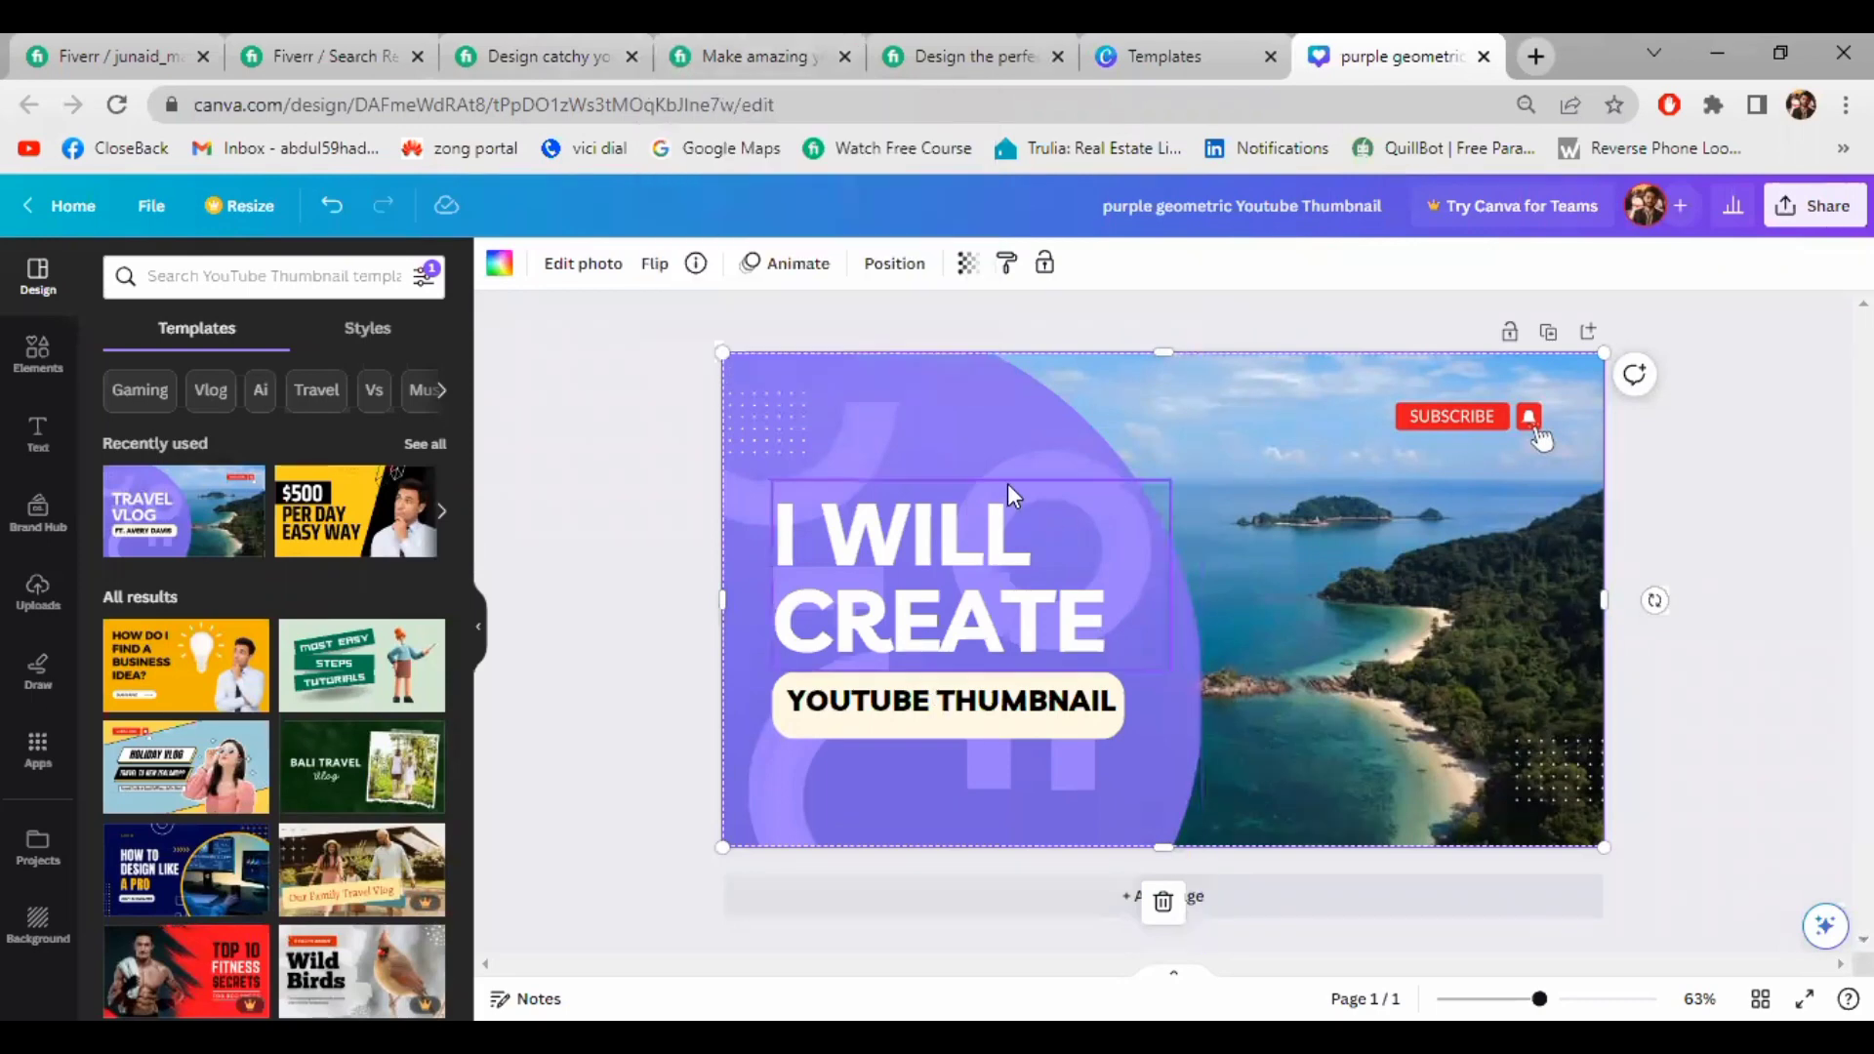
{"action": "left_click", "coordinate": [989, 417]}
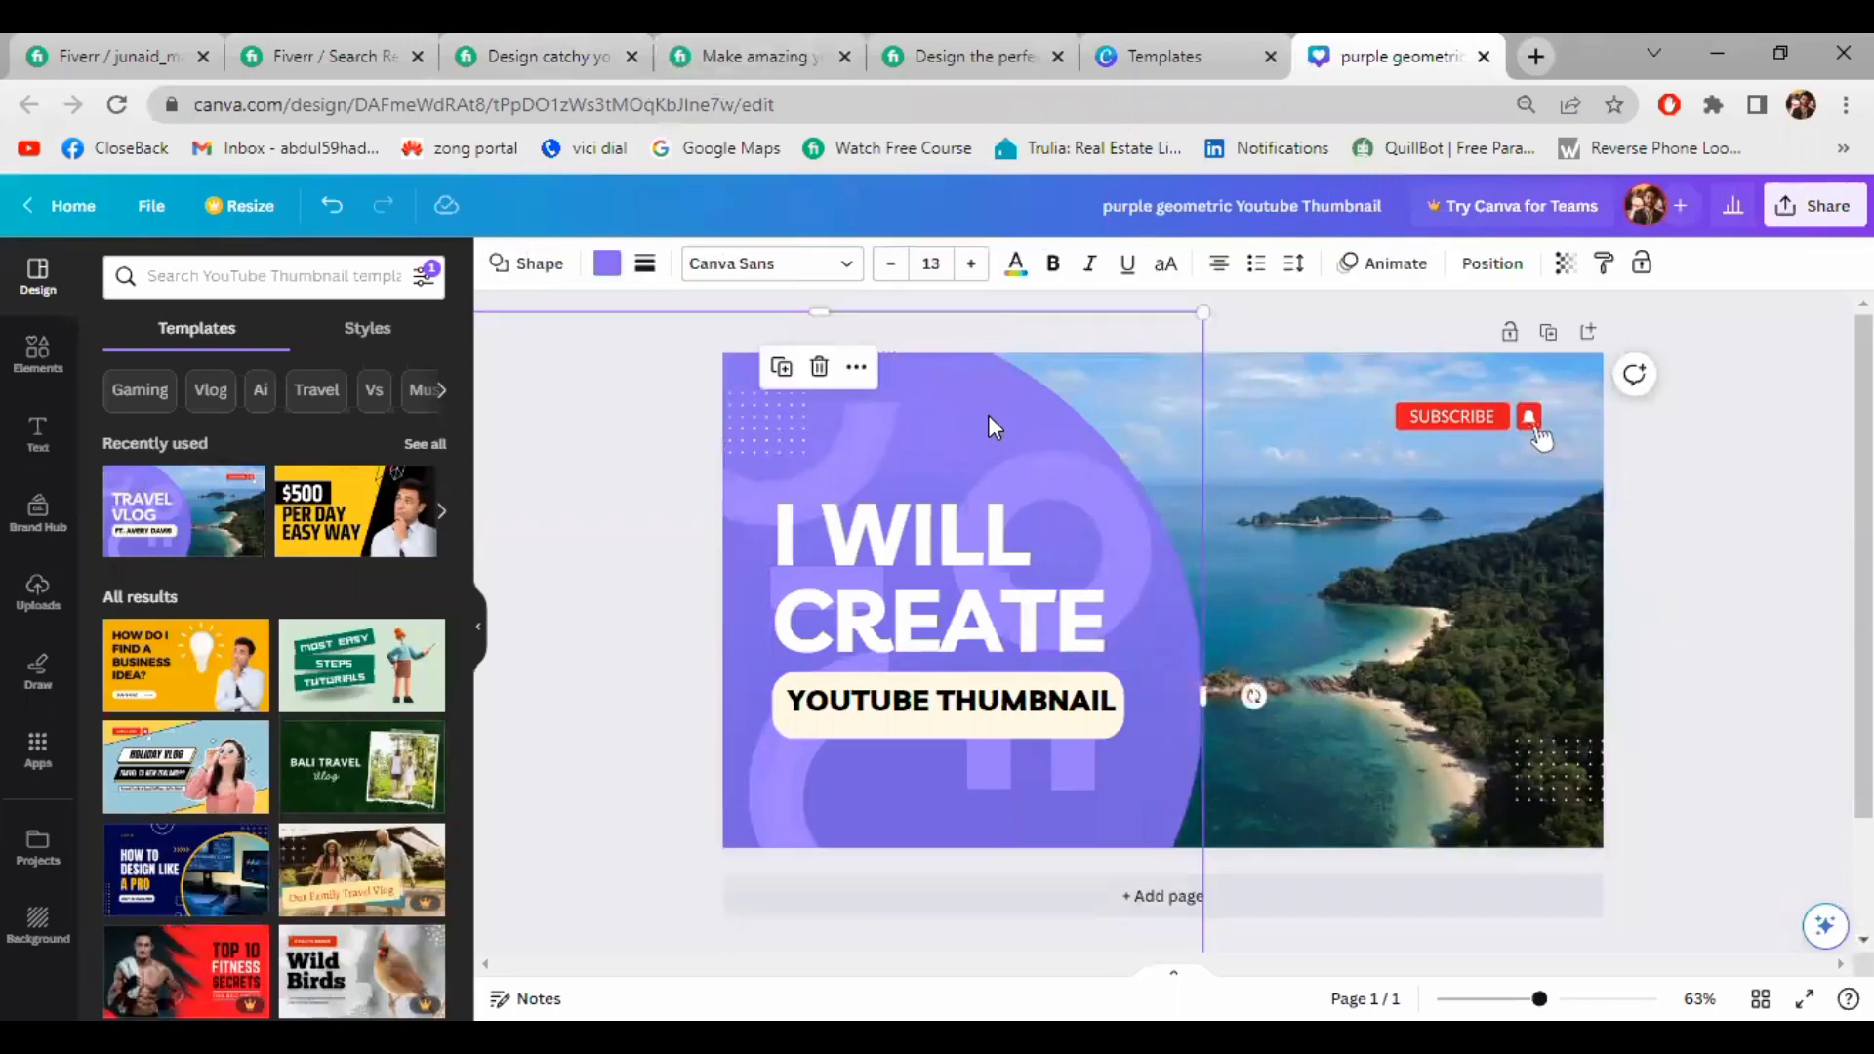
{"action": "left_click", "coordinate": [988, 545]}
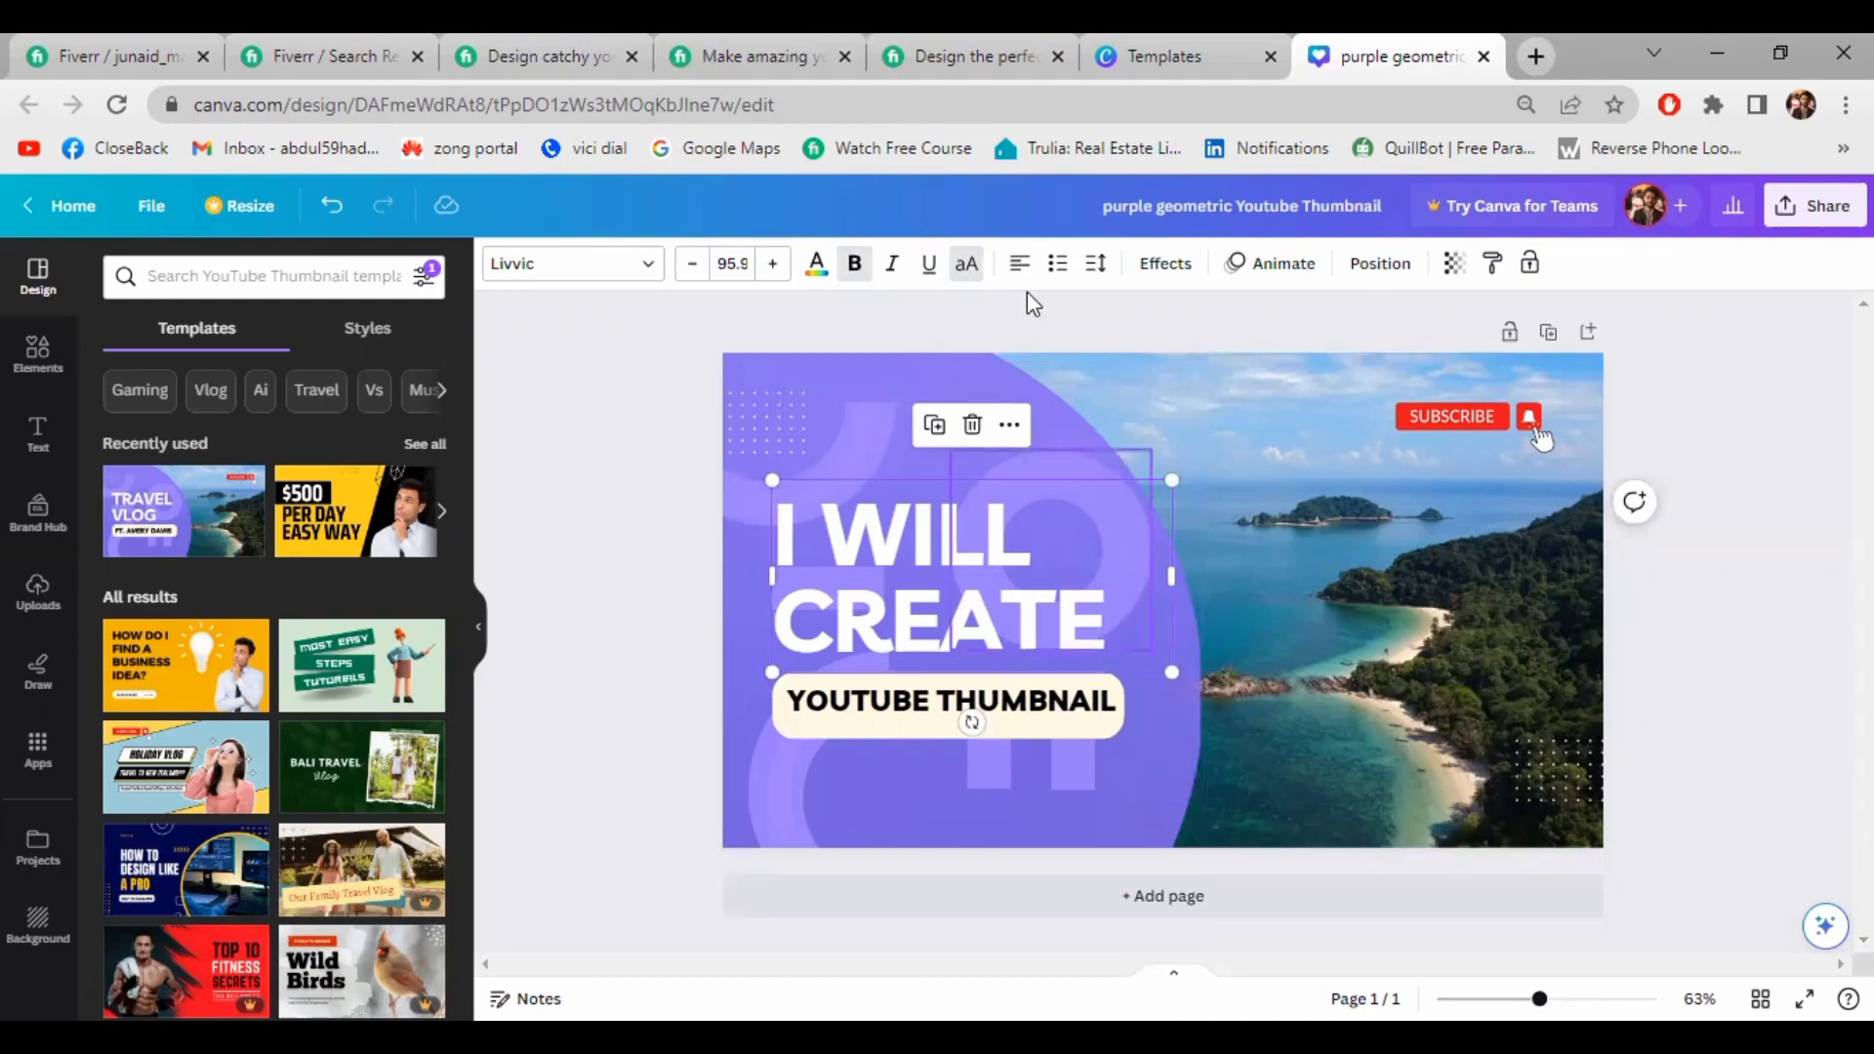
Switch to the Fiverr gig gallery and upload the Yellow Red Black Modern Tutorial Youtube thumbnail from Downloads as the first image
{"action": "left_click", "coordinate": [369, 43]}
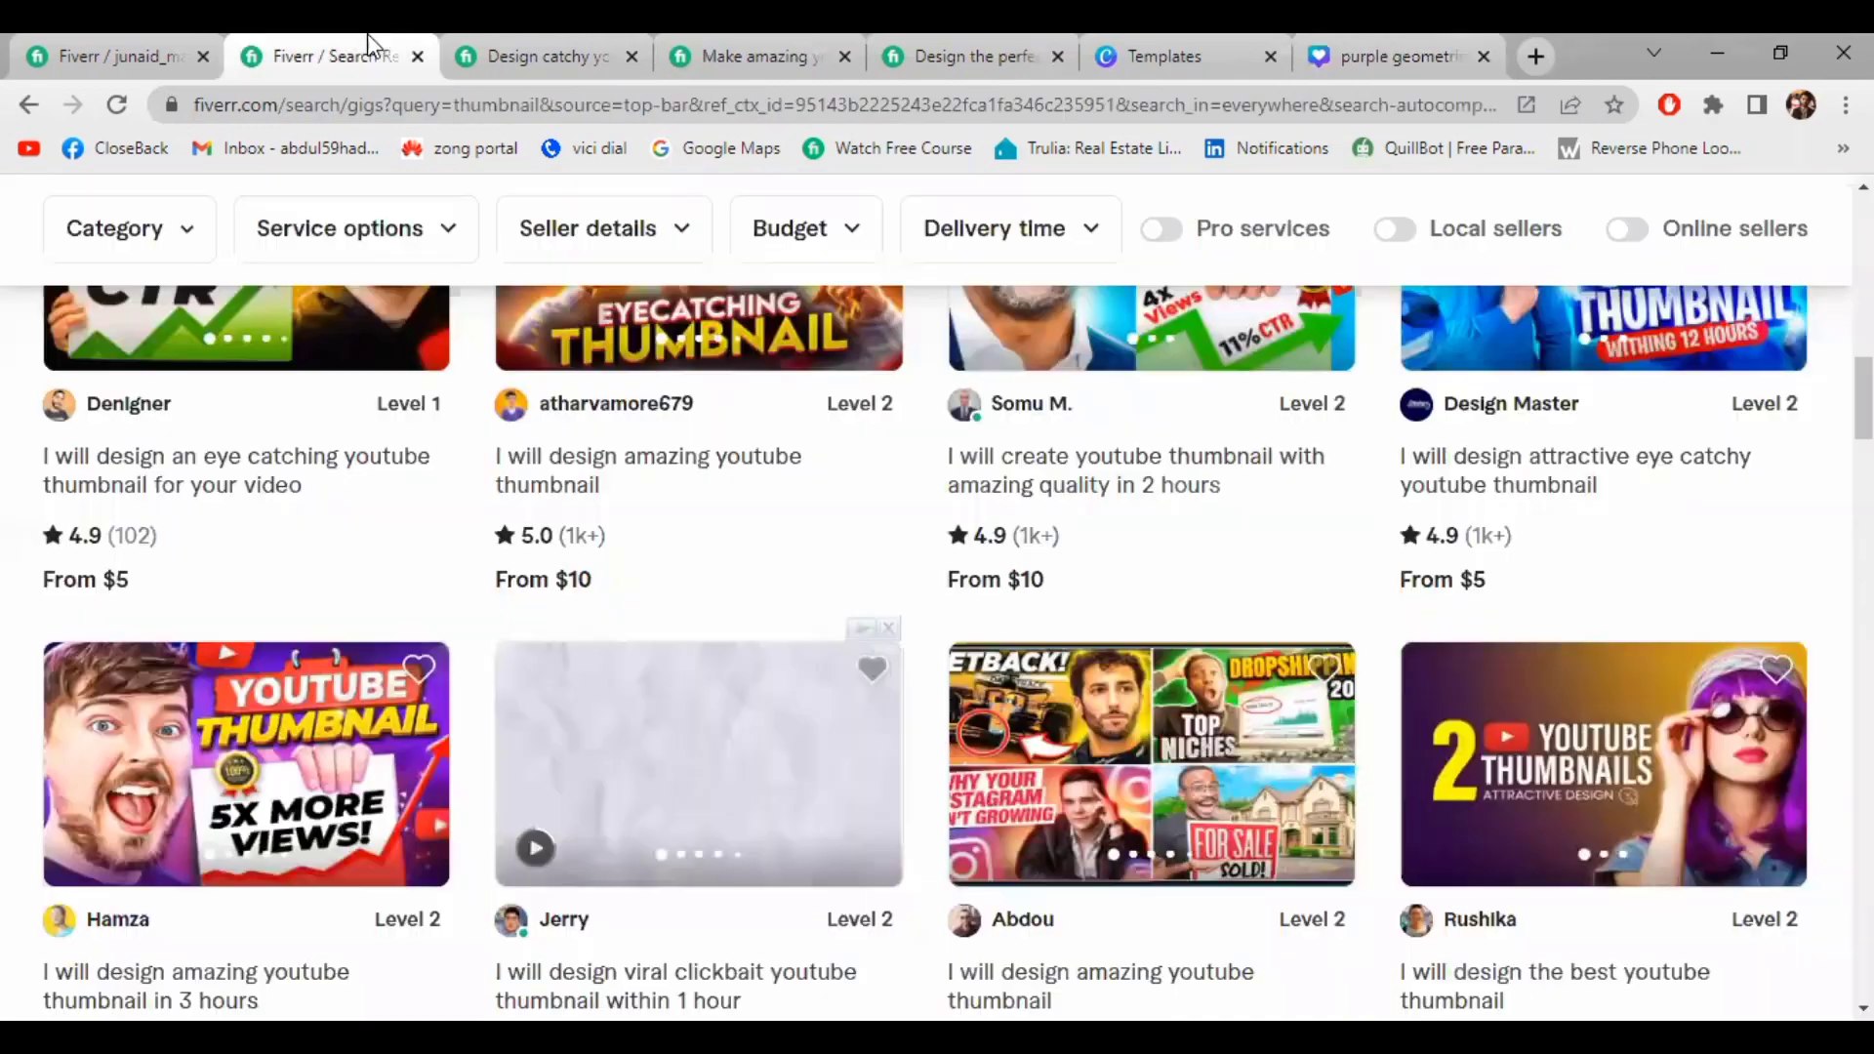
{"action": "left_click", "coordinate": [110, 41]}
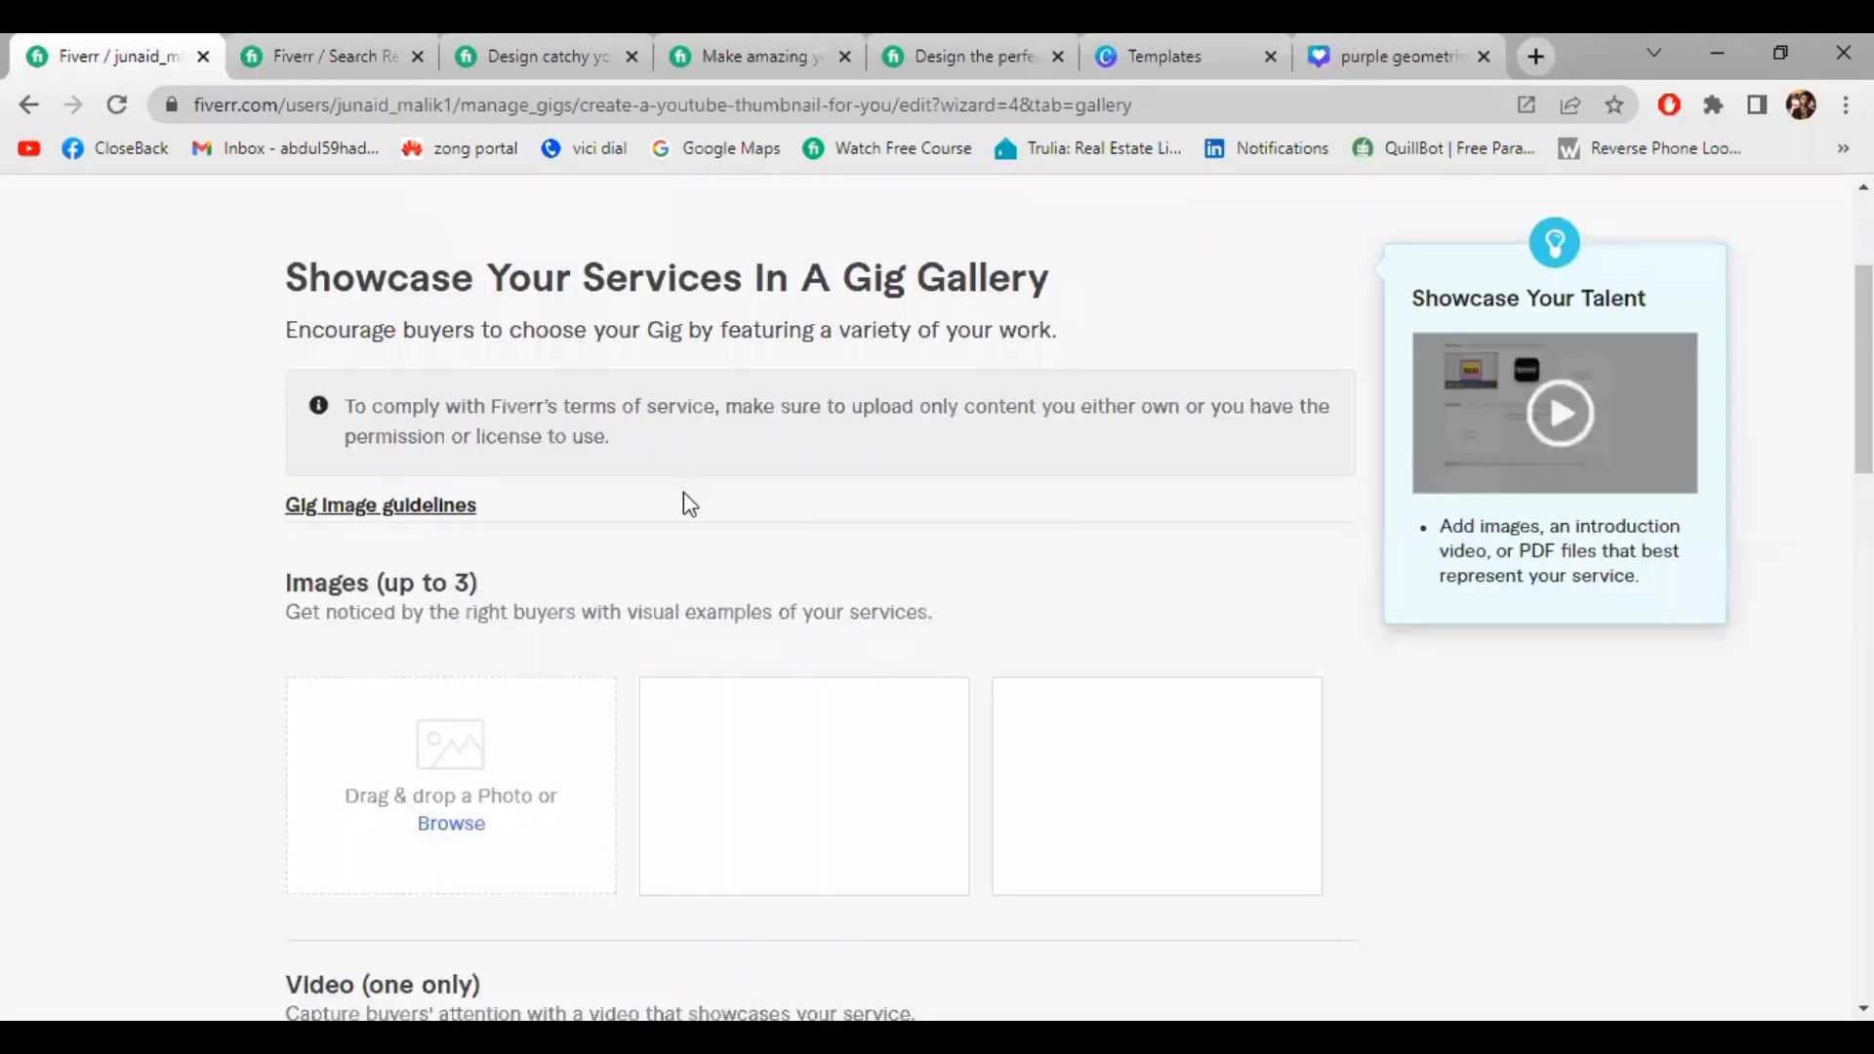
{"action": "left_click", "coordinate": [471, 826]}
{"action": "left_click", "coordinate": [954, 363]}
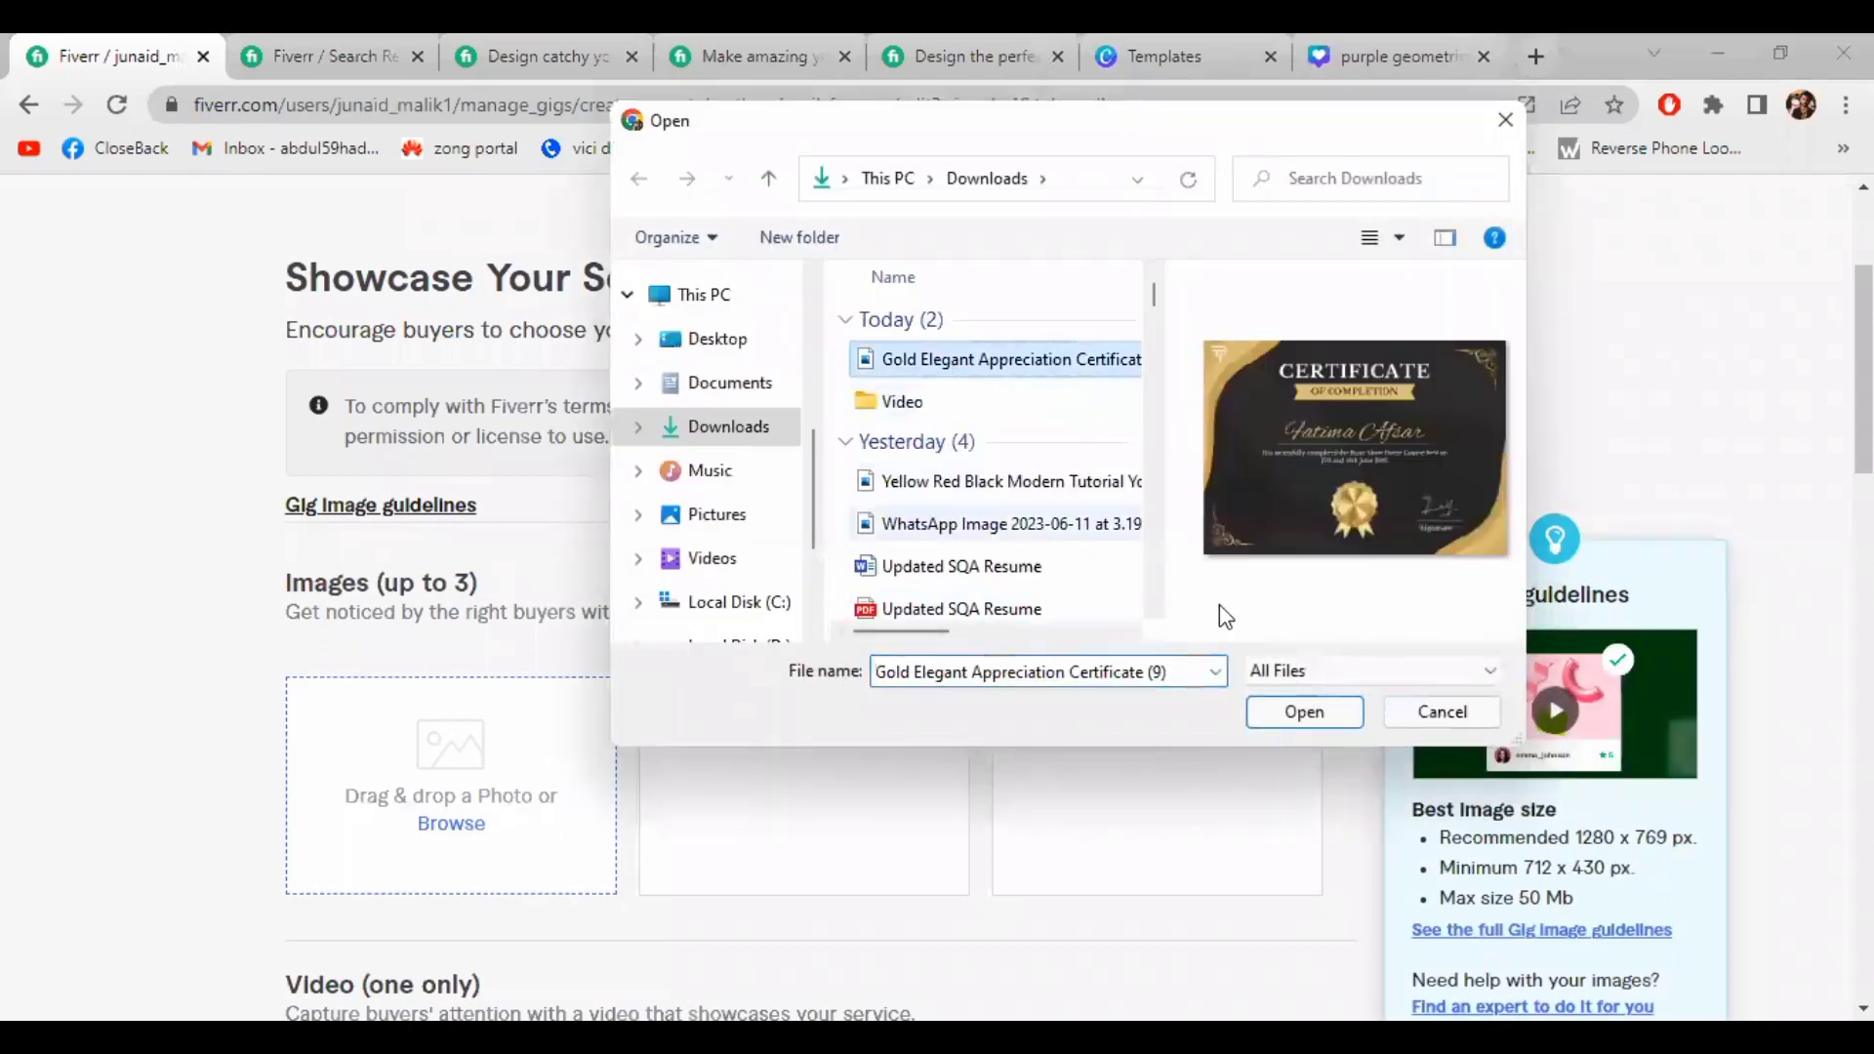
{"action": "left_click", "coordinate": [974, 480]}
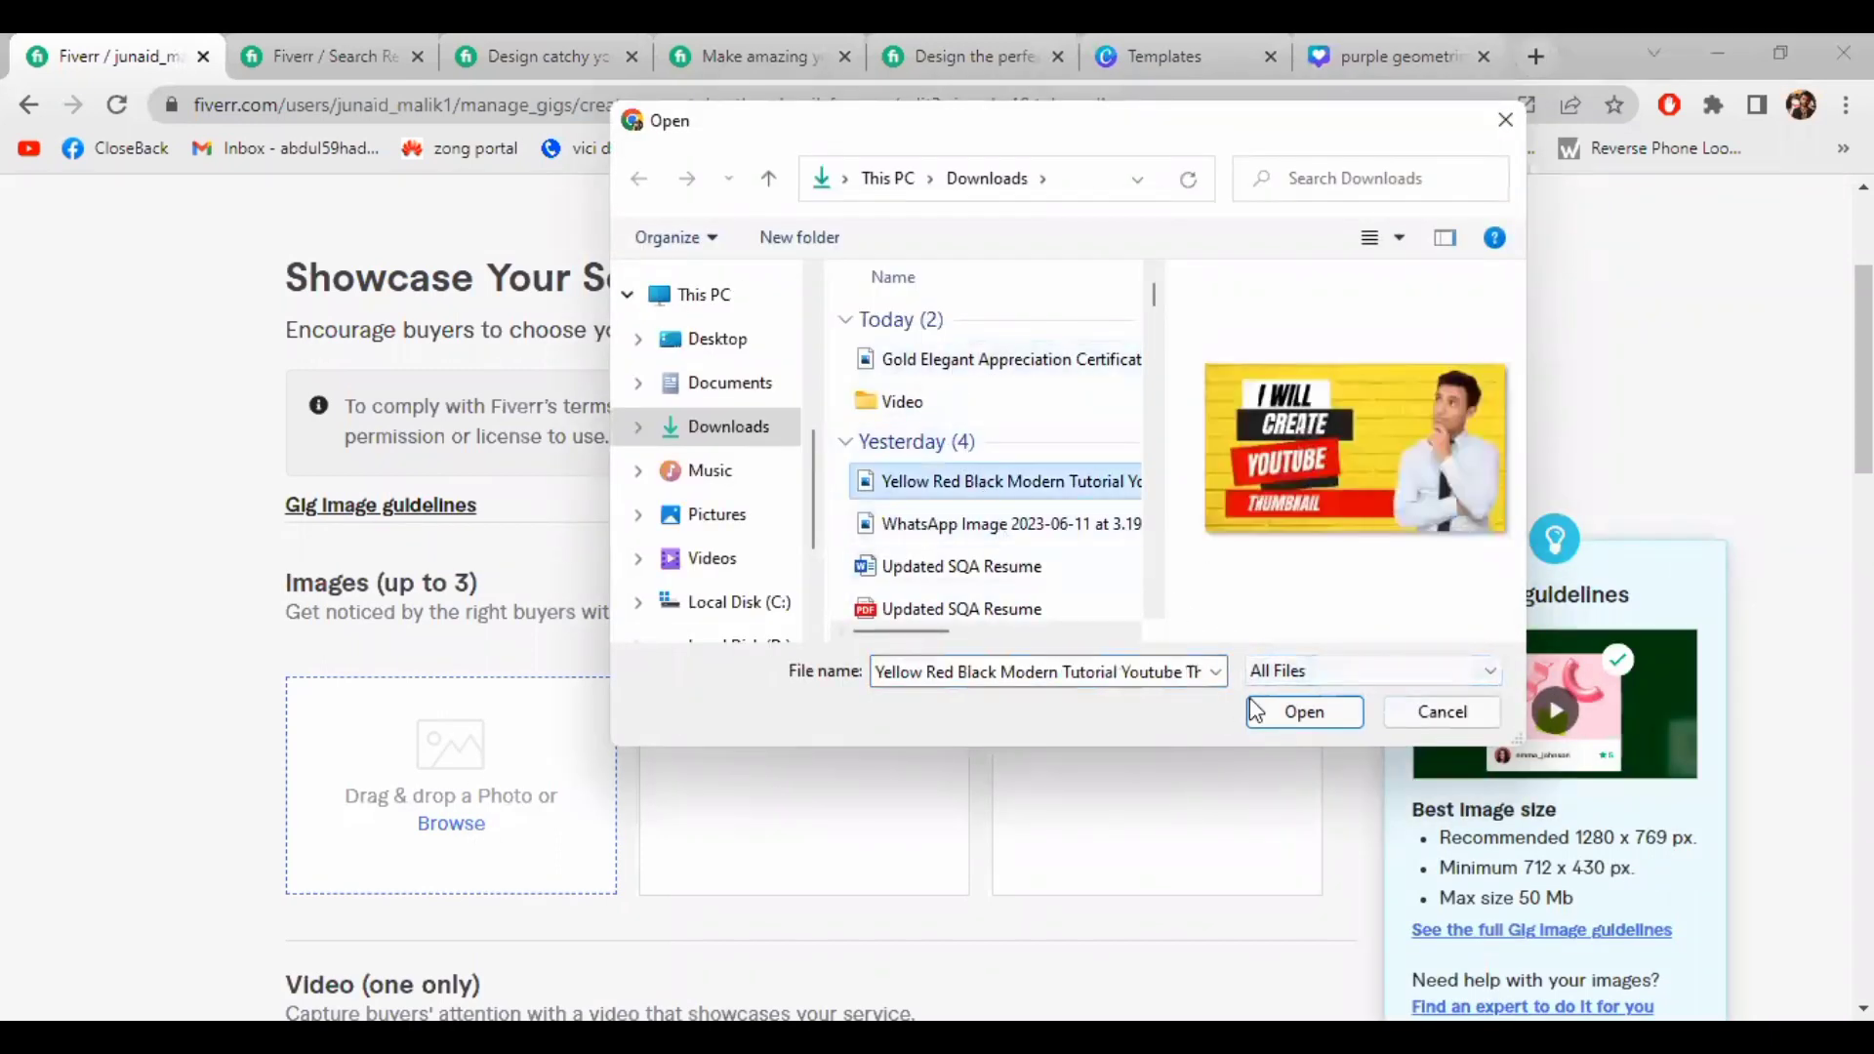
{"action": "left_click", "coordinate": [1301, 712]}
Leave the video and documents empty, accept the declaration that the materials are your own work, and save the gallery to continue
{"action": "scroll", "coordinate": [461, 466], "scroll_direction": "down", "scroll_amount": 3}
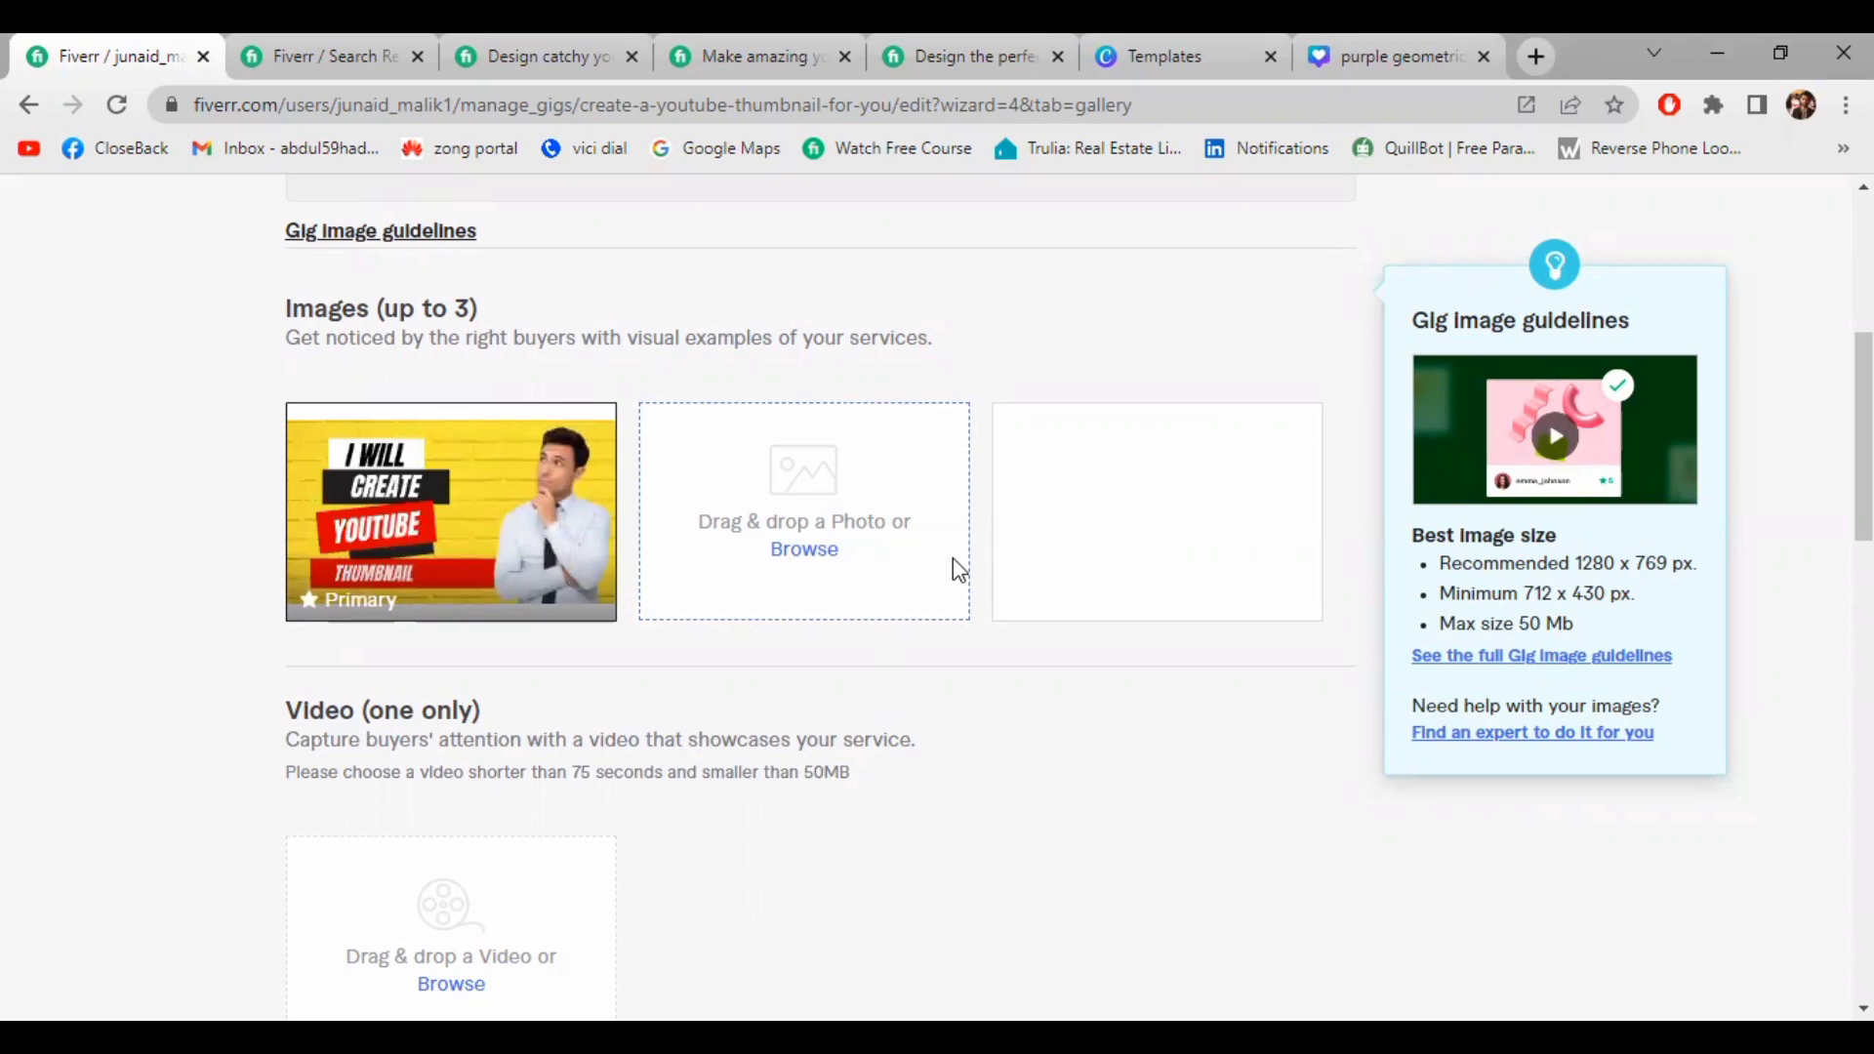
{"action": "scroll", "coordinate": [1074, 547], "scroll_direction": "down", "scroll_amount": 3}
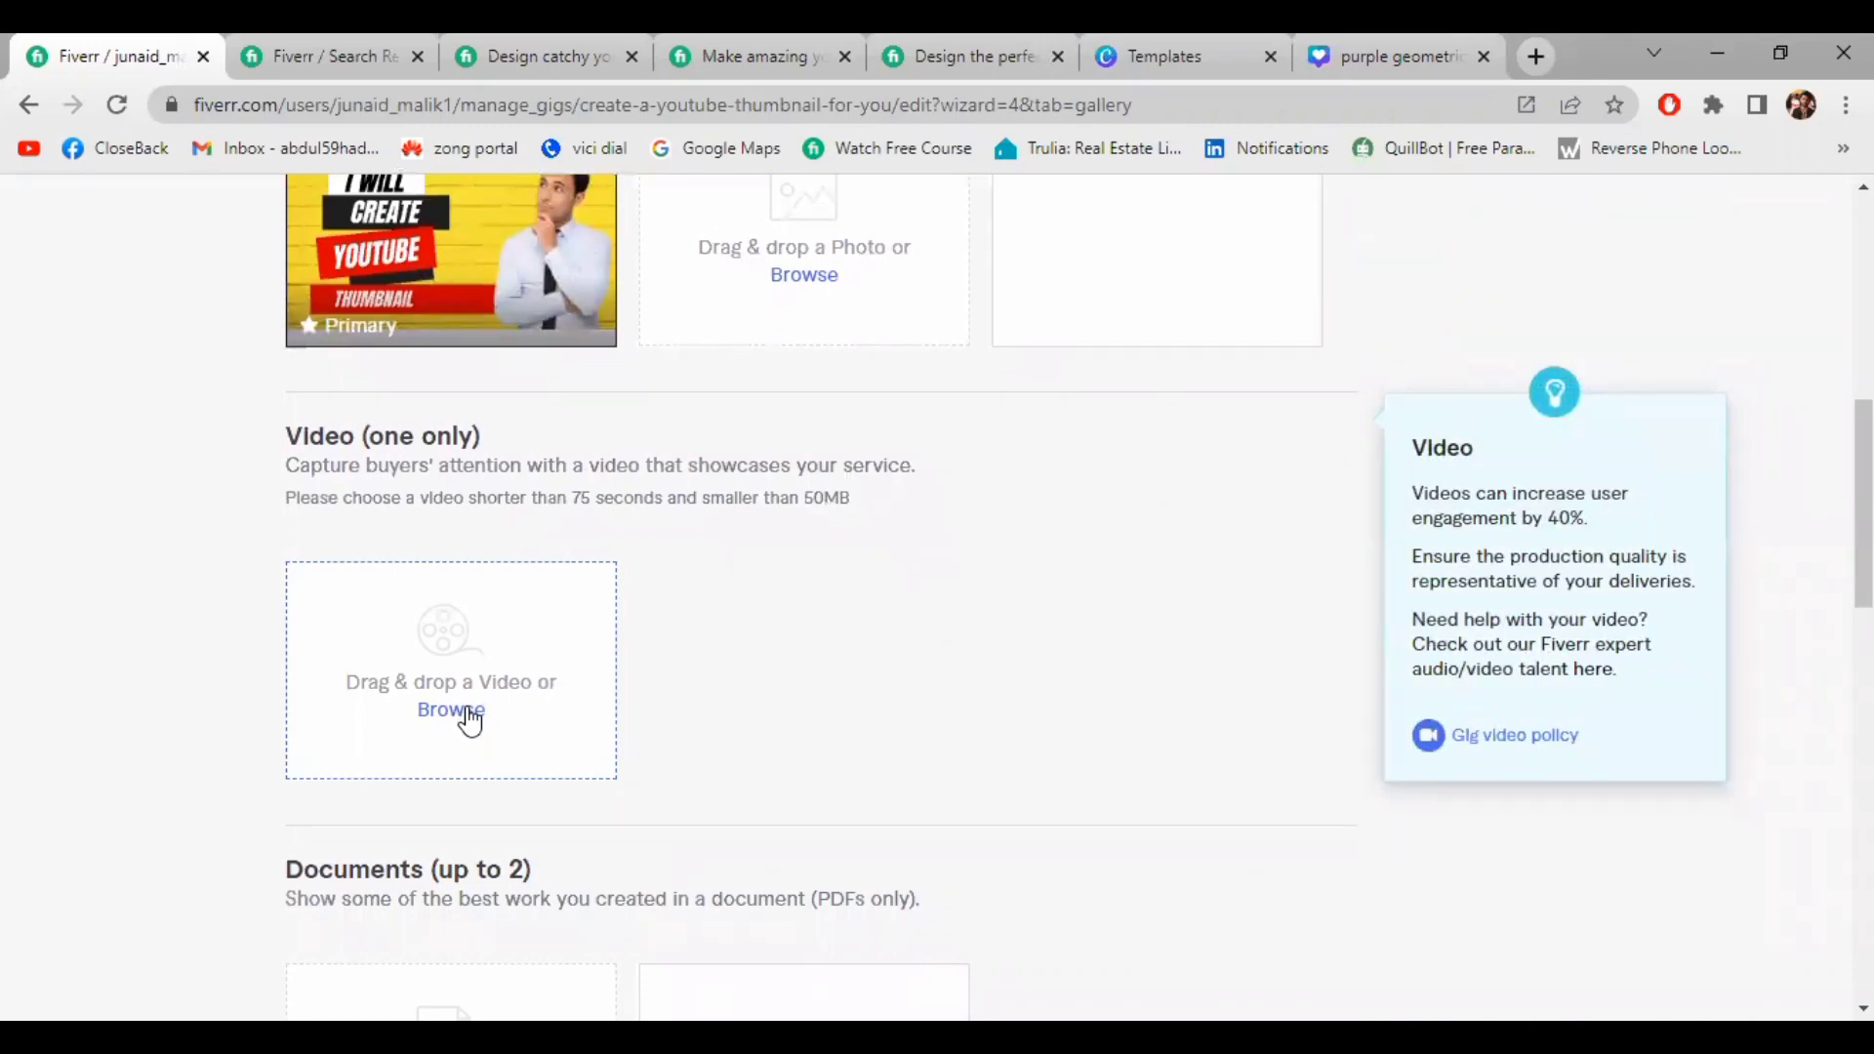
{"action": "scroll", "coordinate": [469, 720], "scroll_direction": "down", "scroll_amount": 5}
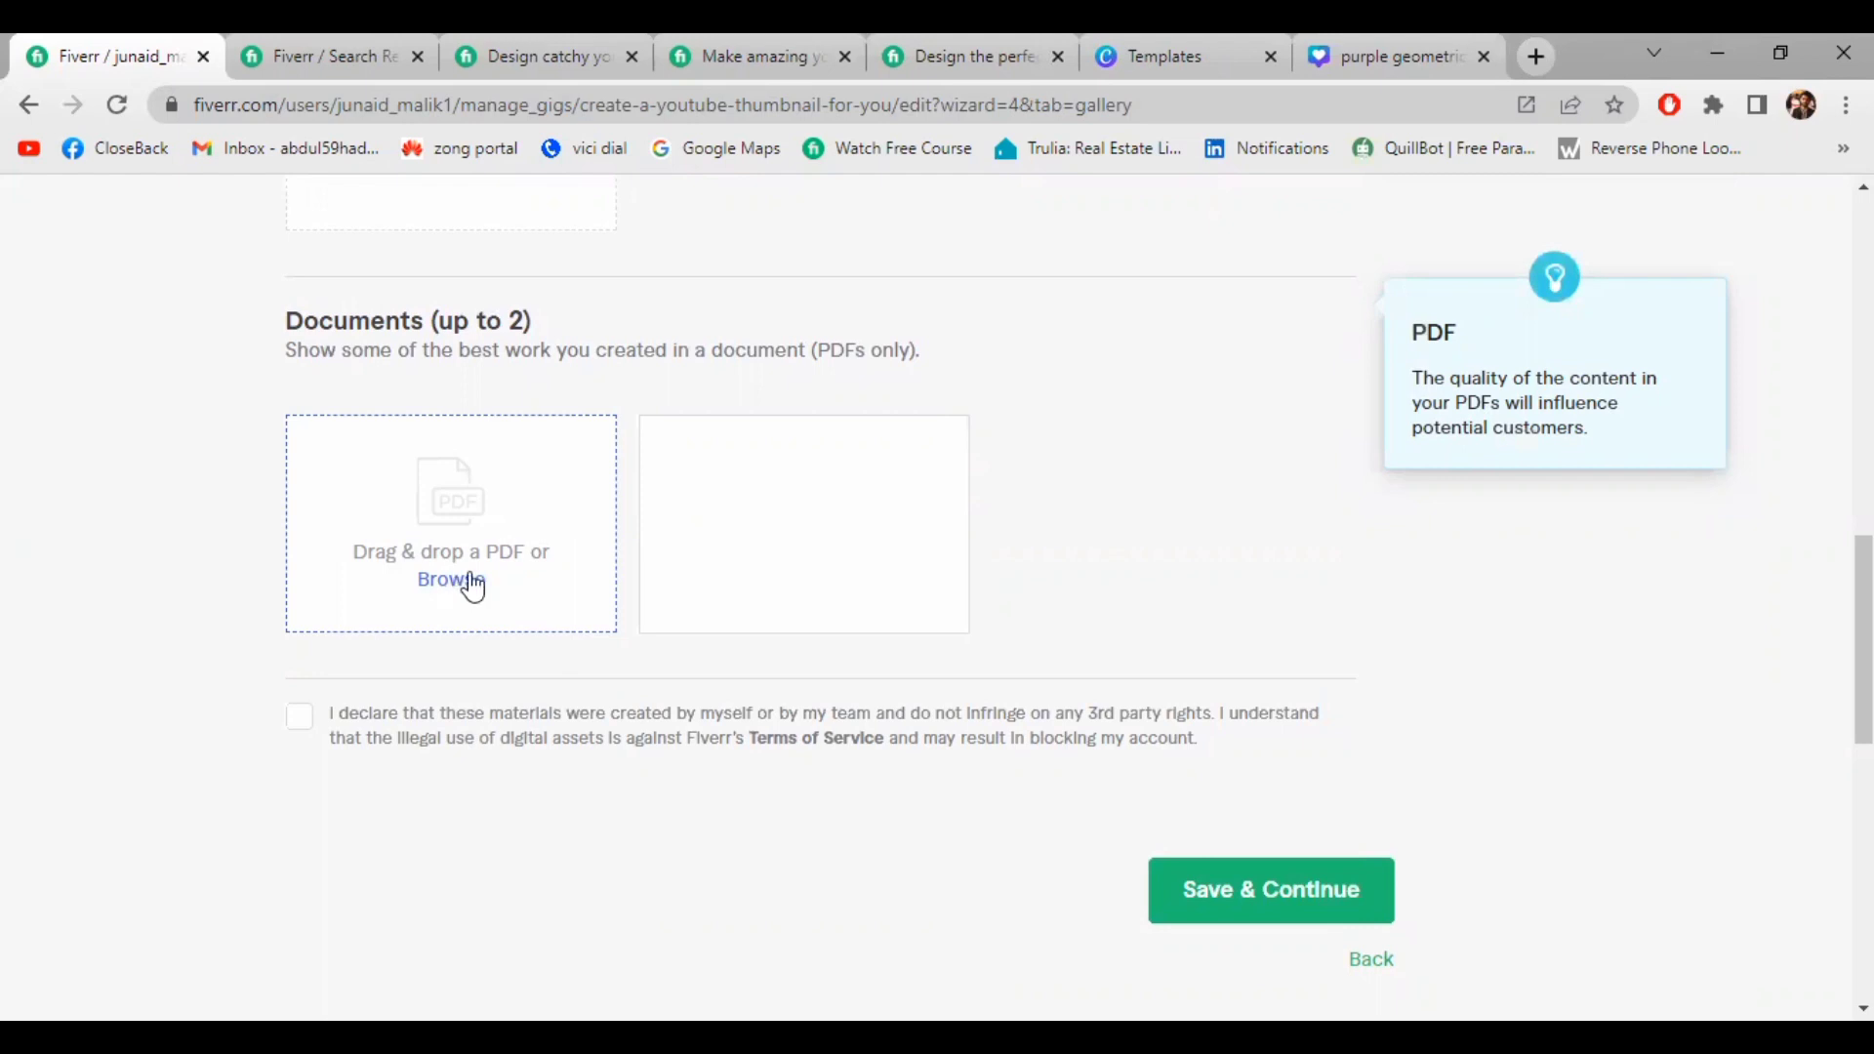
{"action": "left_click", "coordinate": [305, 730]}
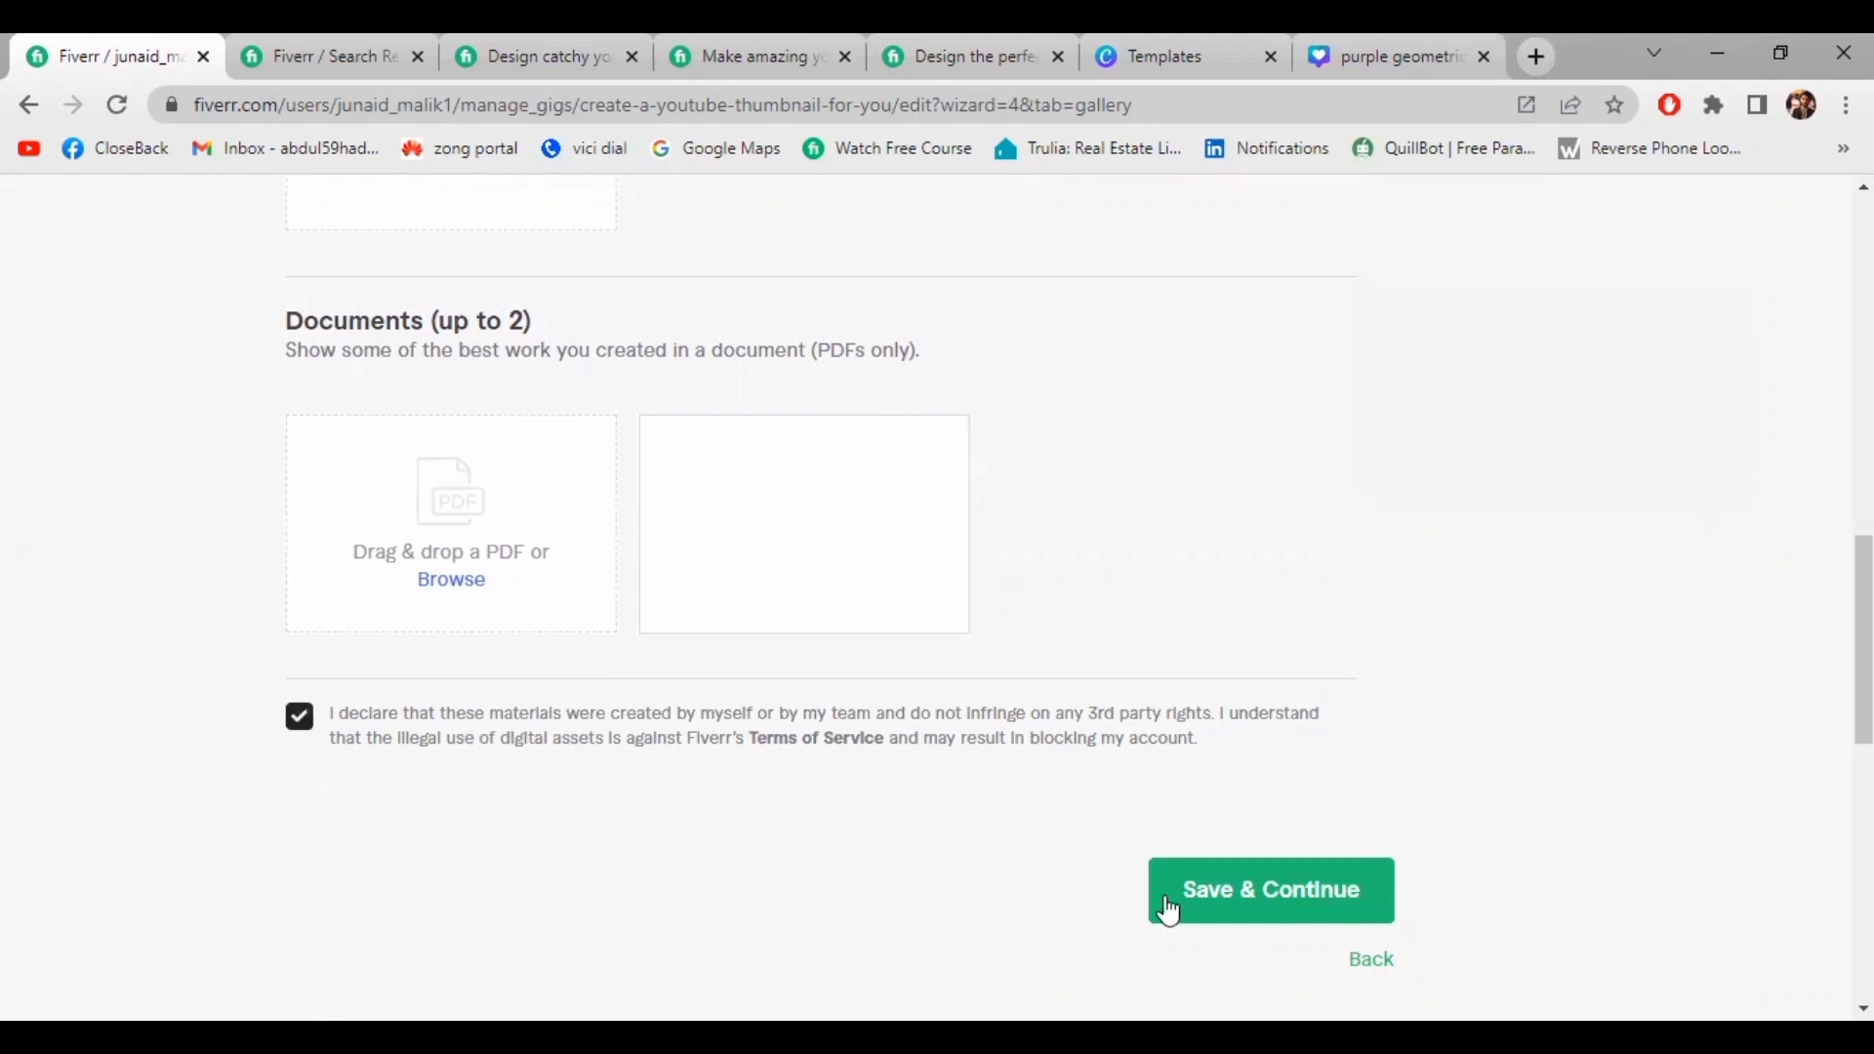
{"action": "left_click", "coordinate": [1167, 906]}
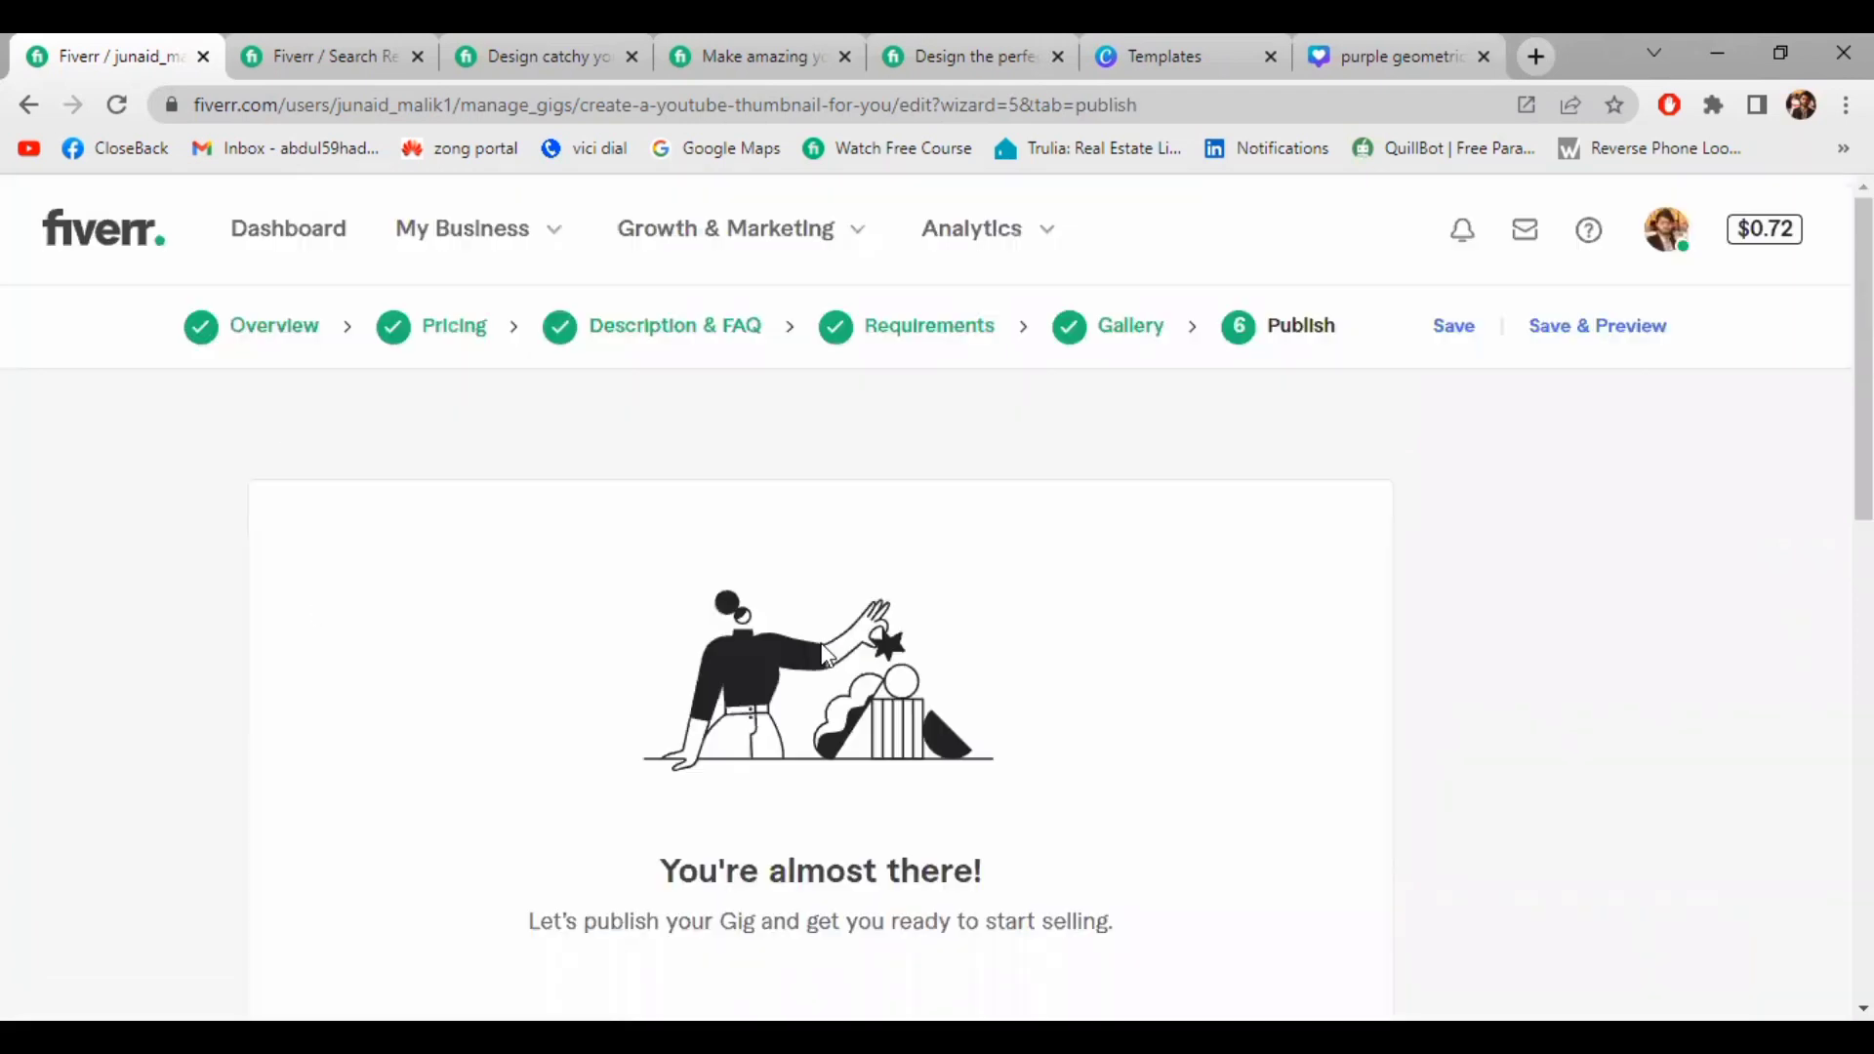
Publish the gig and open the list of active gigs
{"action": "scroll", "coordinate": [828, 654], "scroll_direction": "down", "scroll_amount": 3}
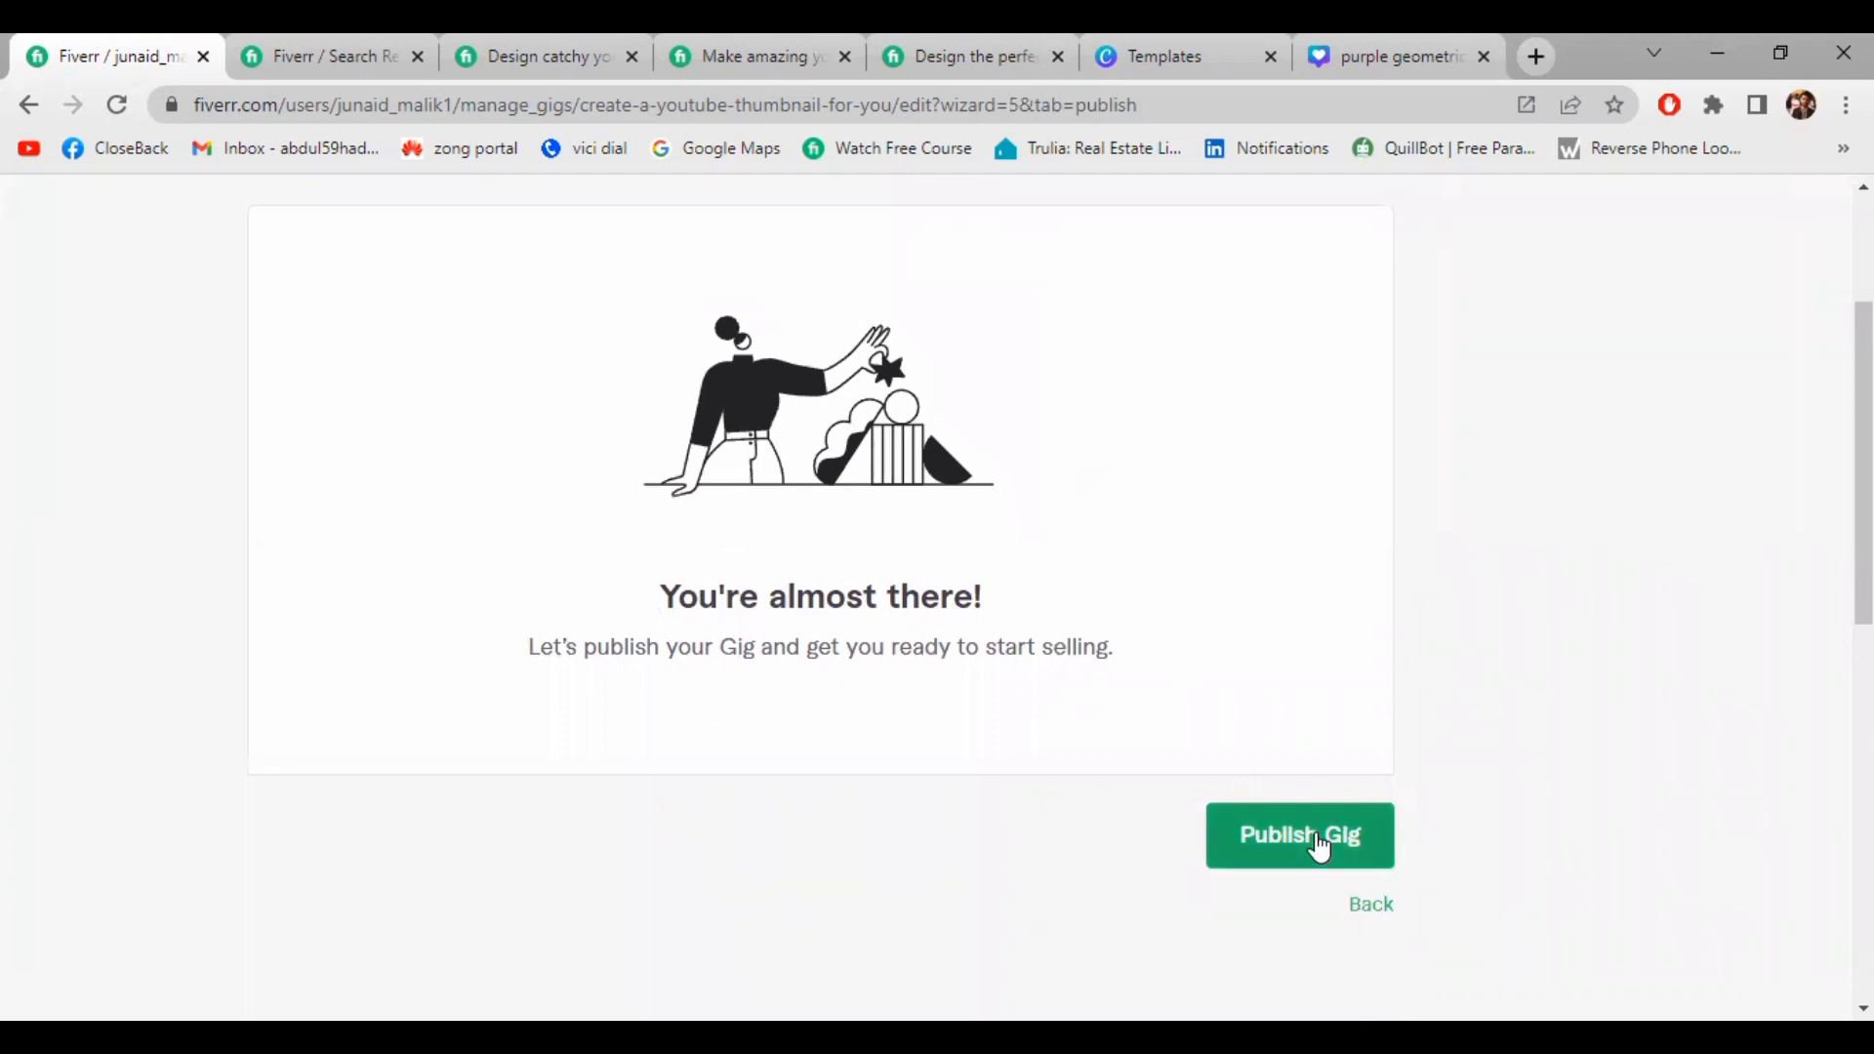
{"action": "left_click", "coordinate": [1320, 845]}
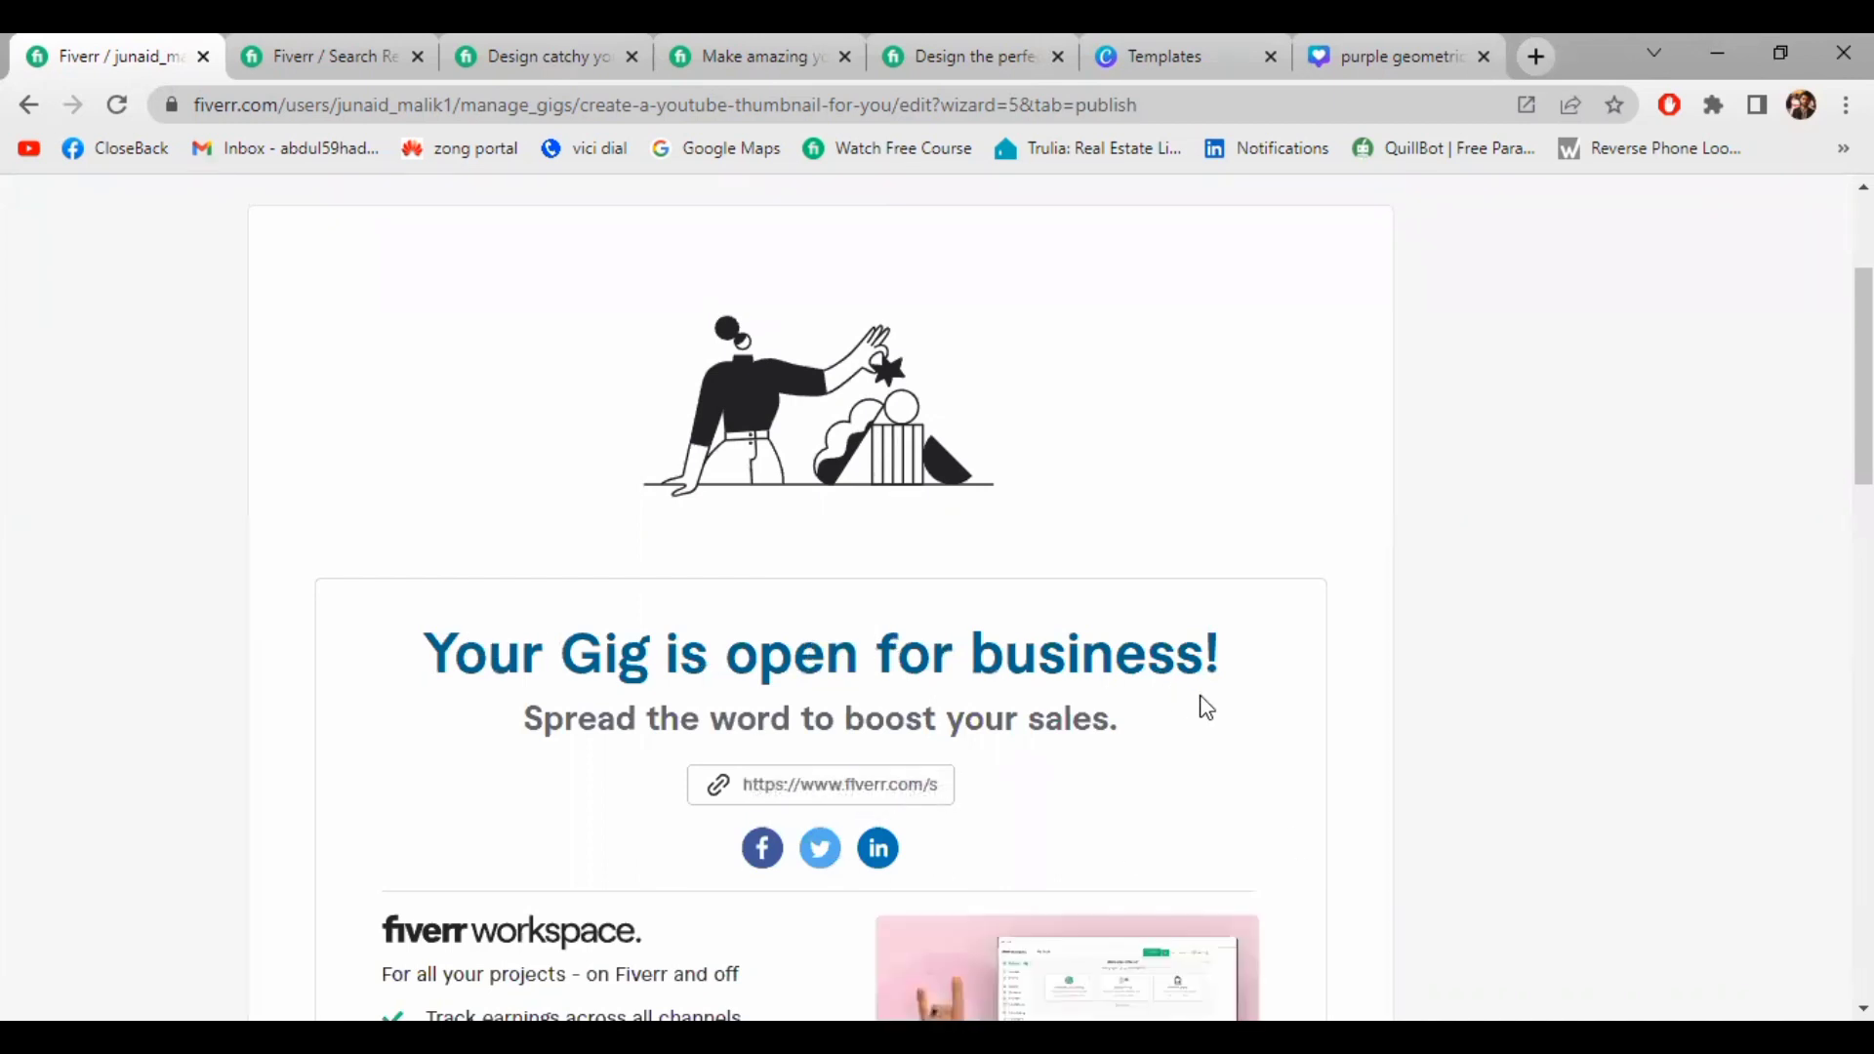
{"action": "scroll", "coordinate": [1206, 706], "scroll_direction": "up", "scroll_amount": 3}
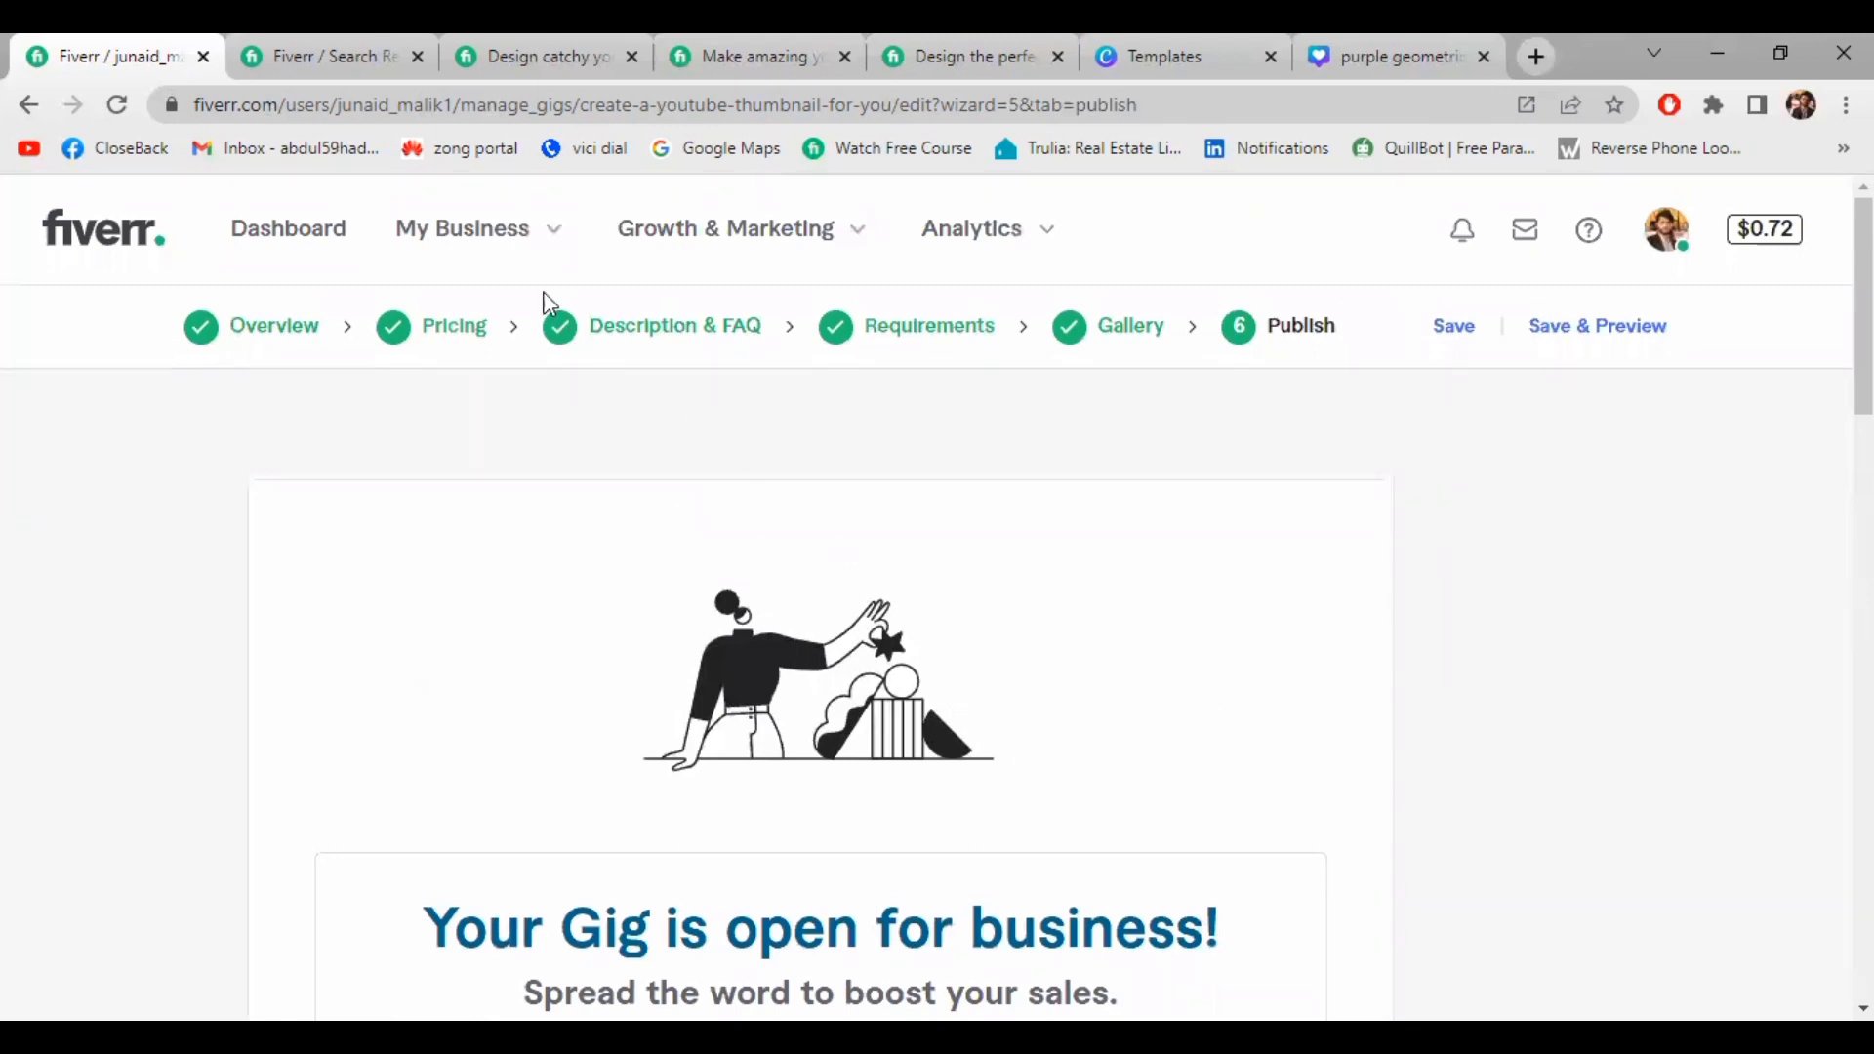
{"action": "left_click", "coordinate": [500, 238]}
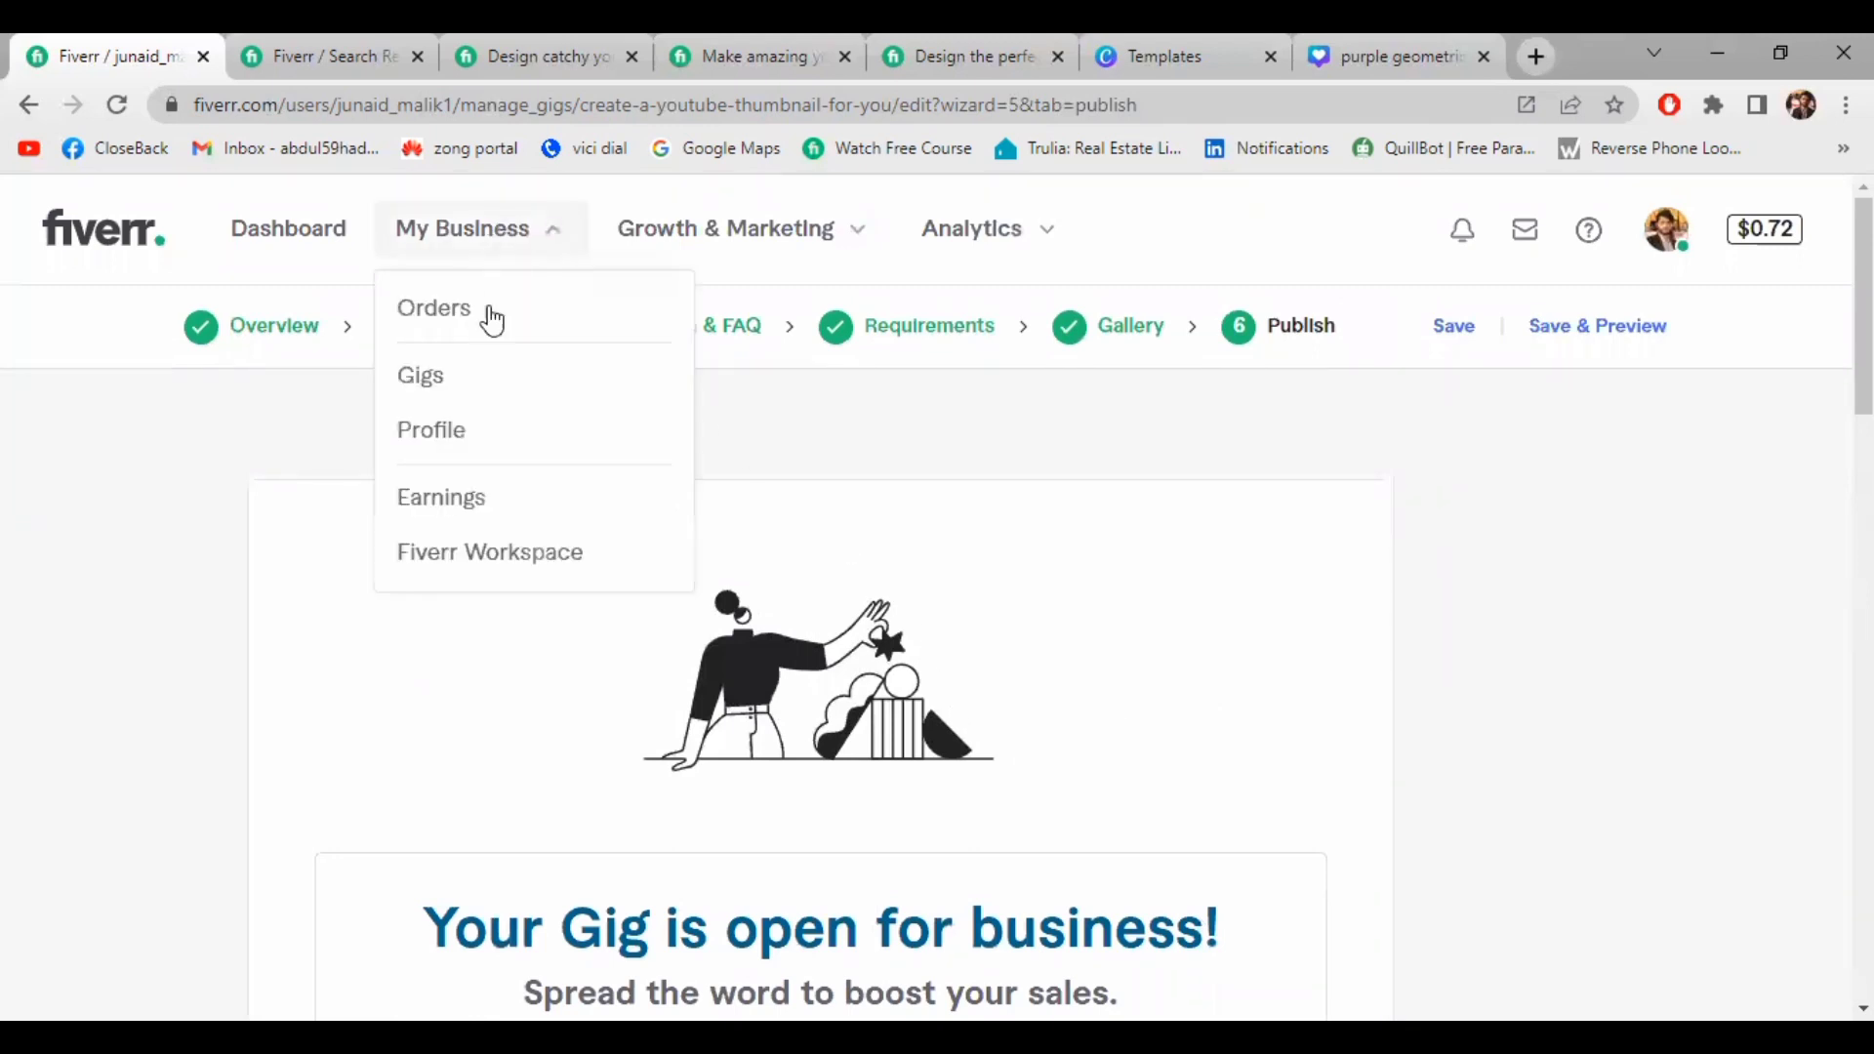
{"action": "left_click", "coordinate": [505, 386]}
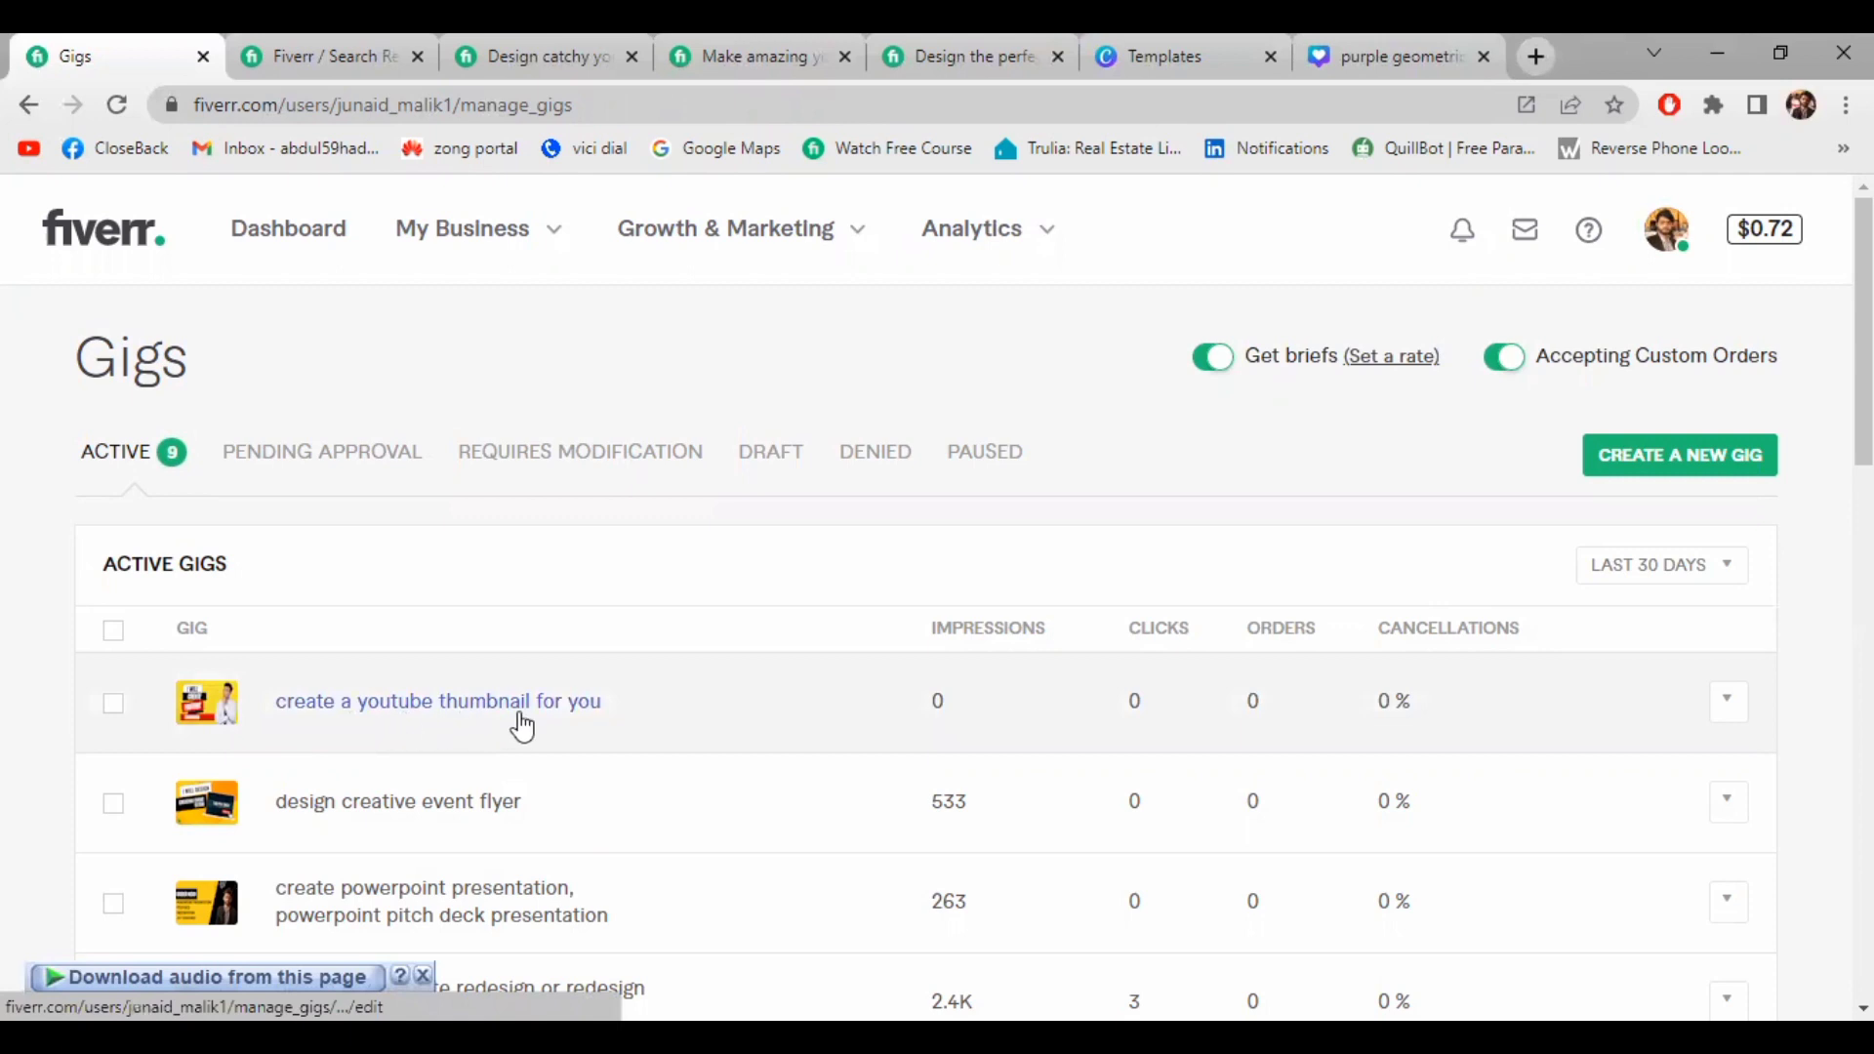
Preview the "create a youtube thumbnail for you" gig and examine its title, seller line, gallery image and Basic package
{"action": "left_click", "coordinate": [1729, 703]}
{"action": "left_click", "coordinate": [1677, 716]}
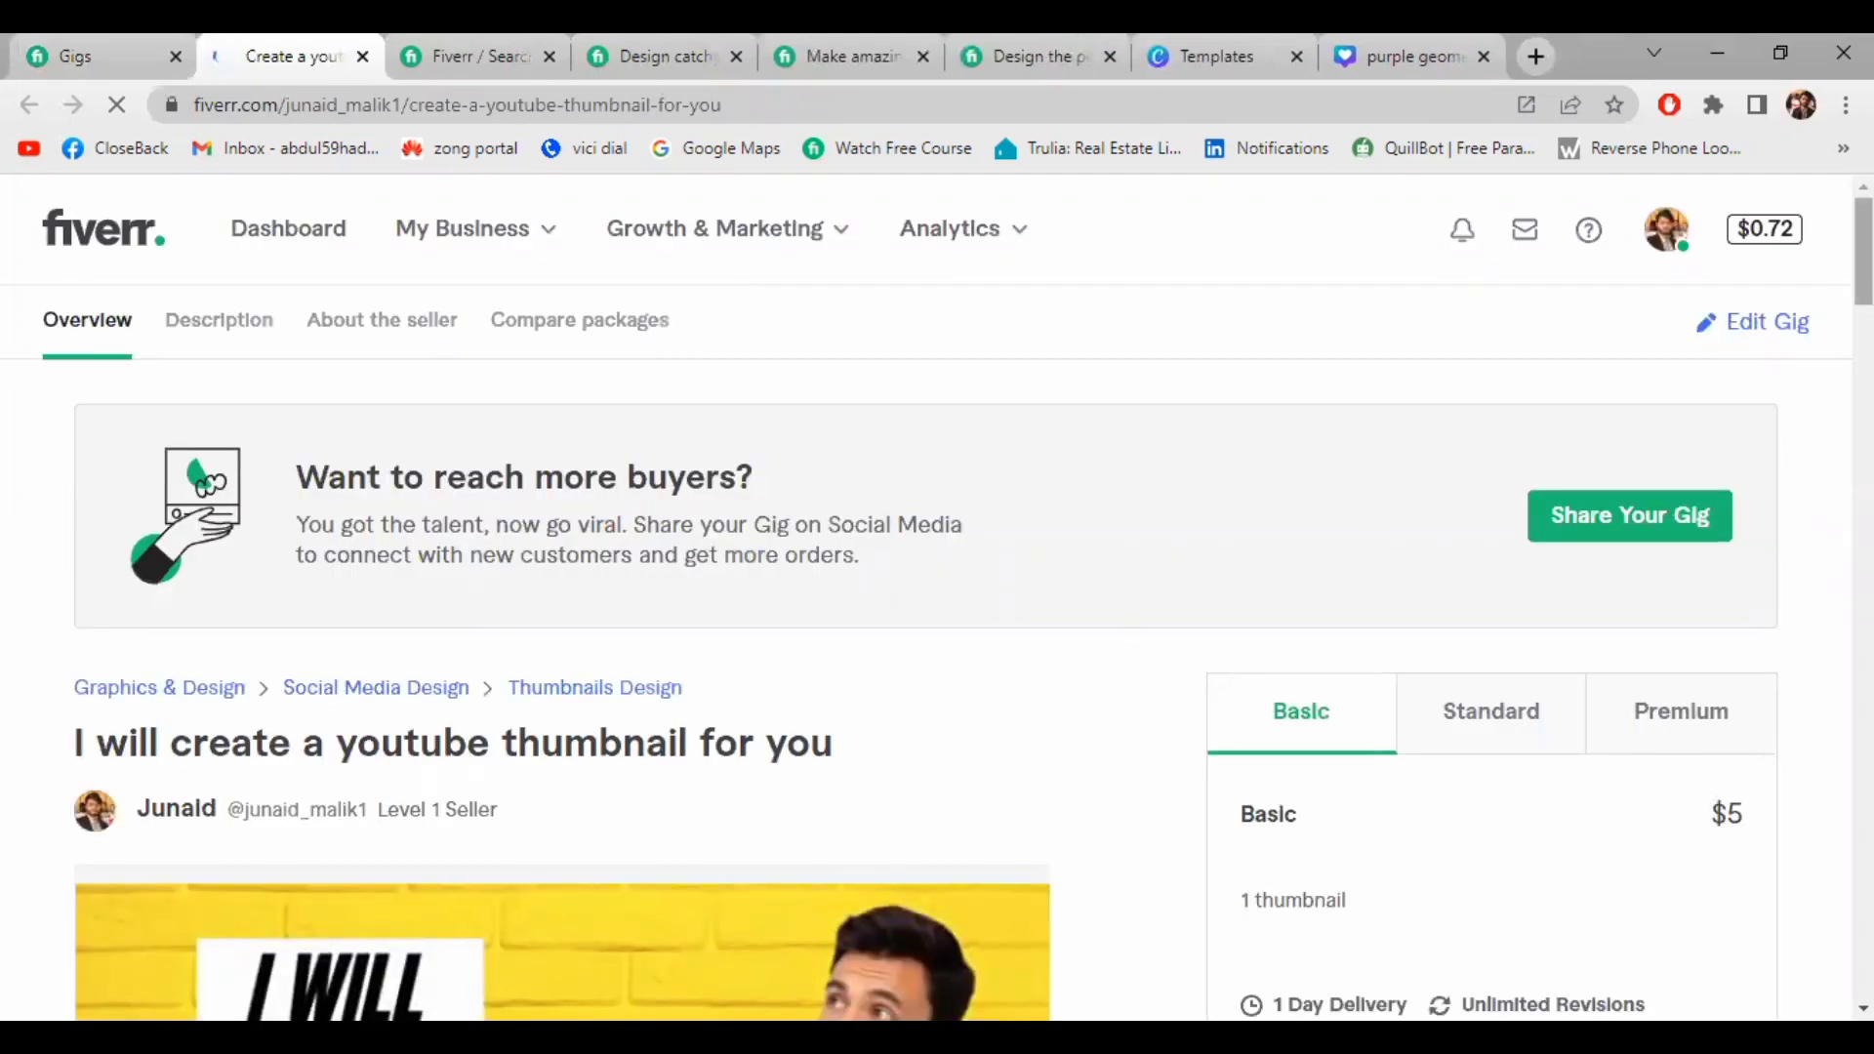
{"action": "scroll", "coordinate": [1247, 335], "scroll_direction": "down", "scroll_amount": 5}
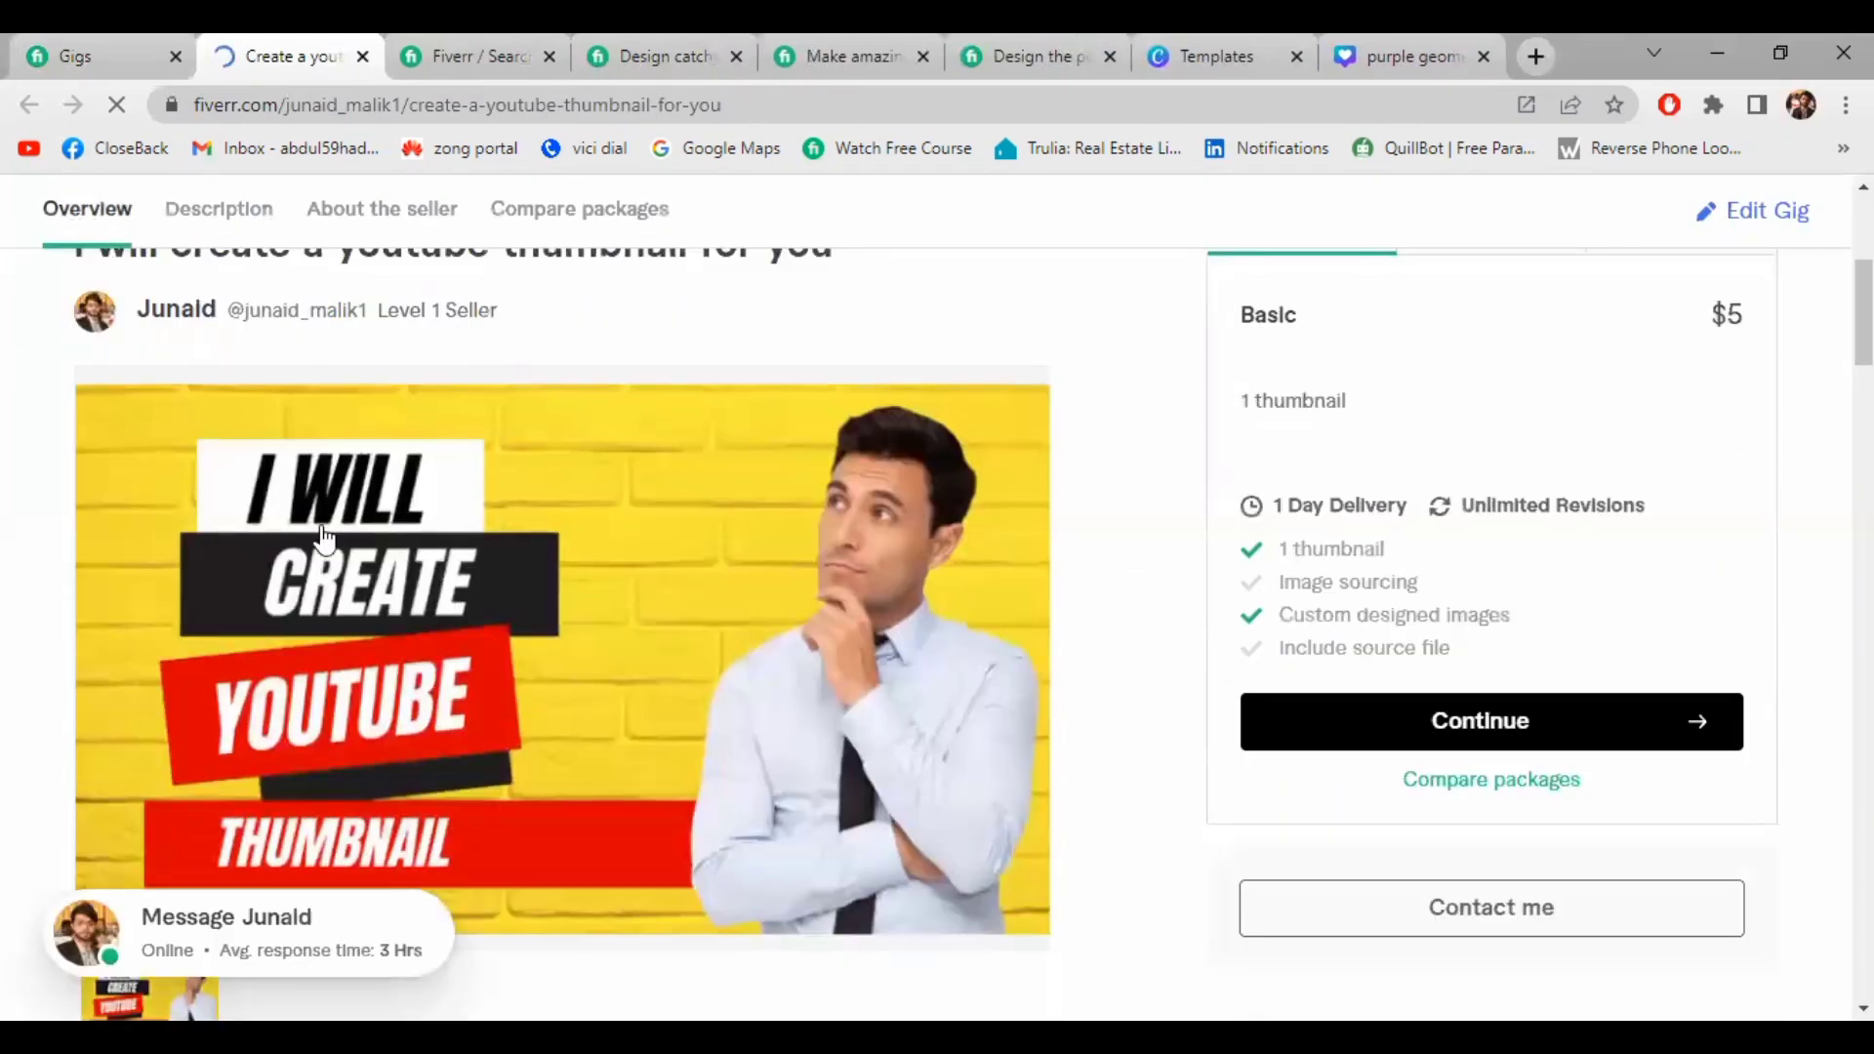
{"action": "scroll", "coordinate": [449, 634], "scroll_direction": "up", "scroll_amount": 1}
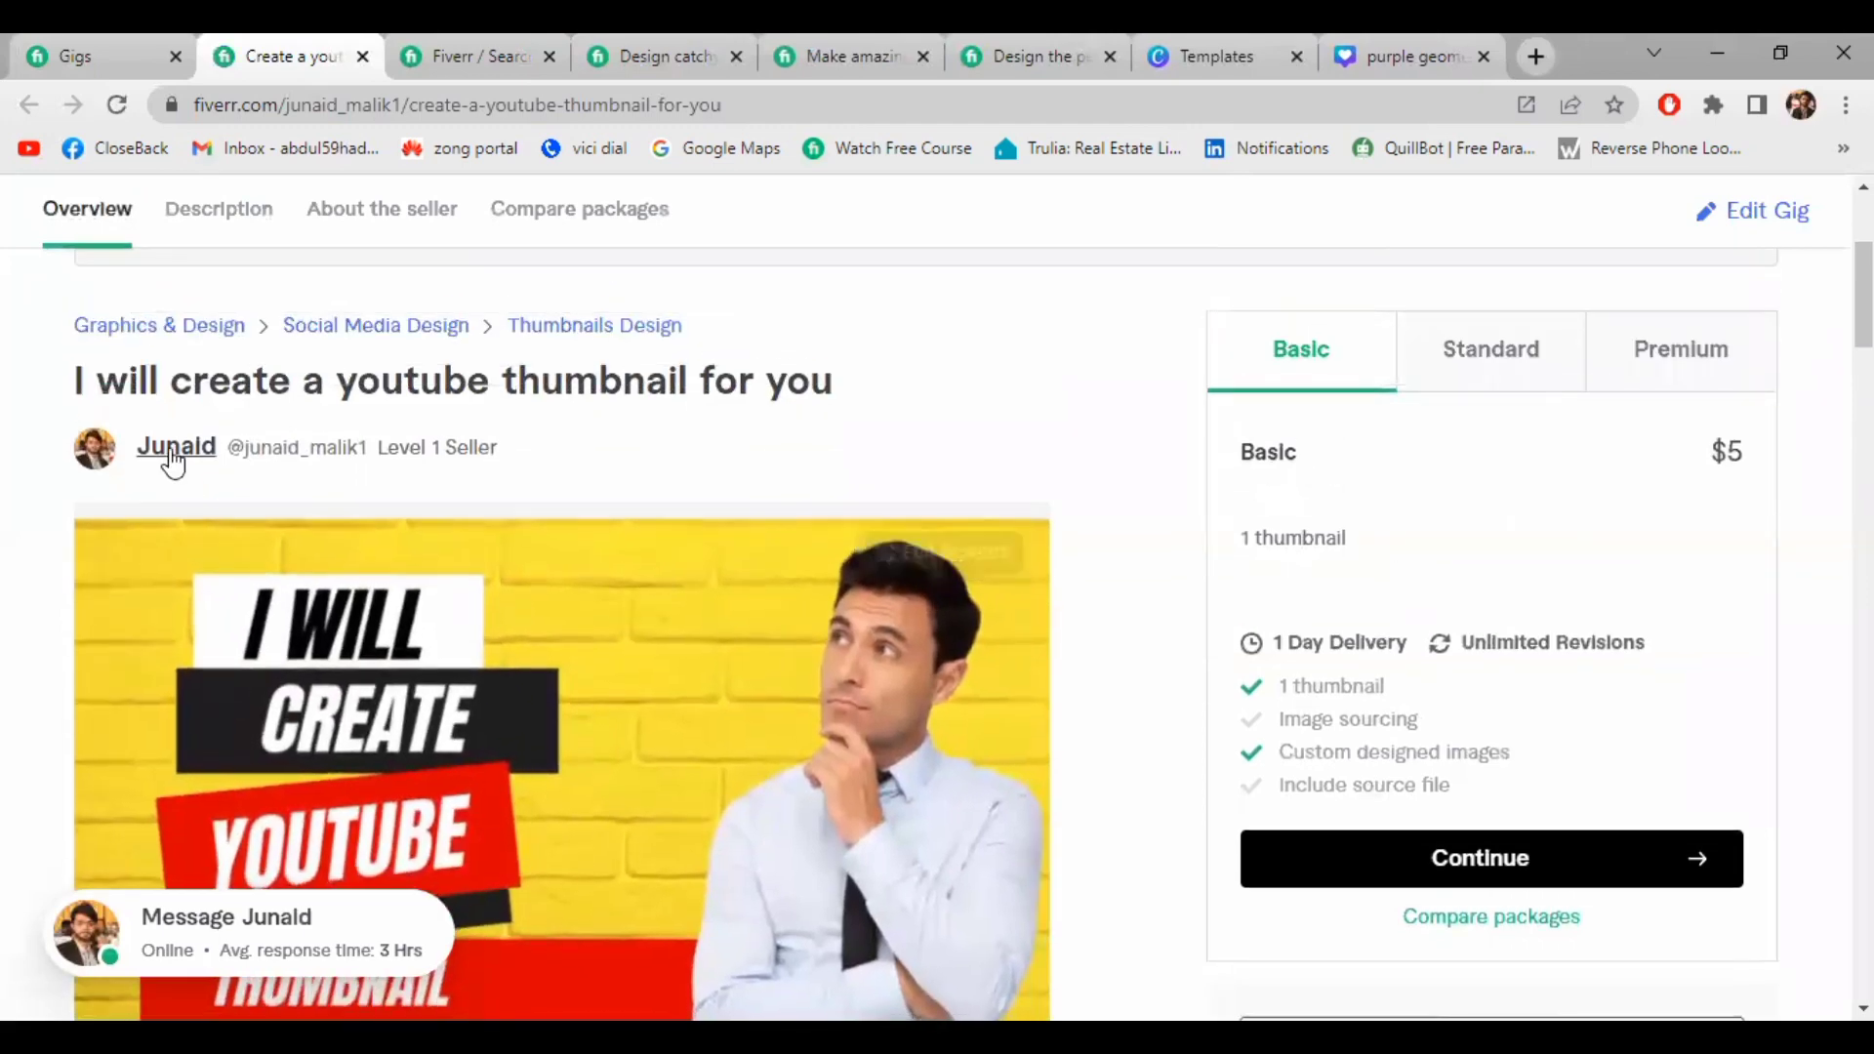
{"action": "left_click", "coordinate": [283, 451]}
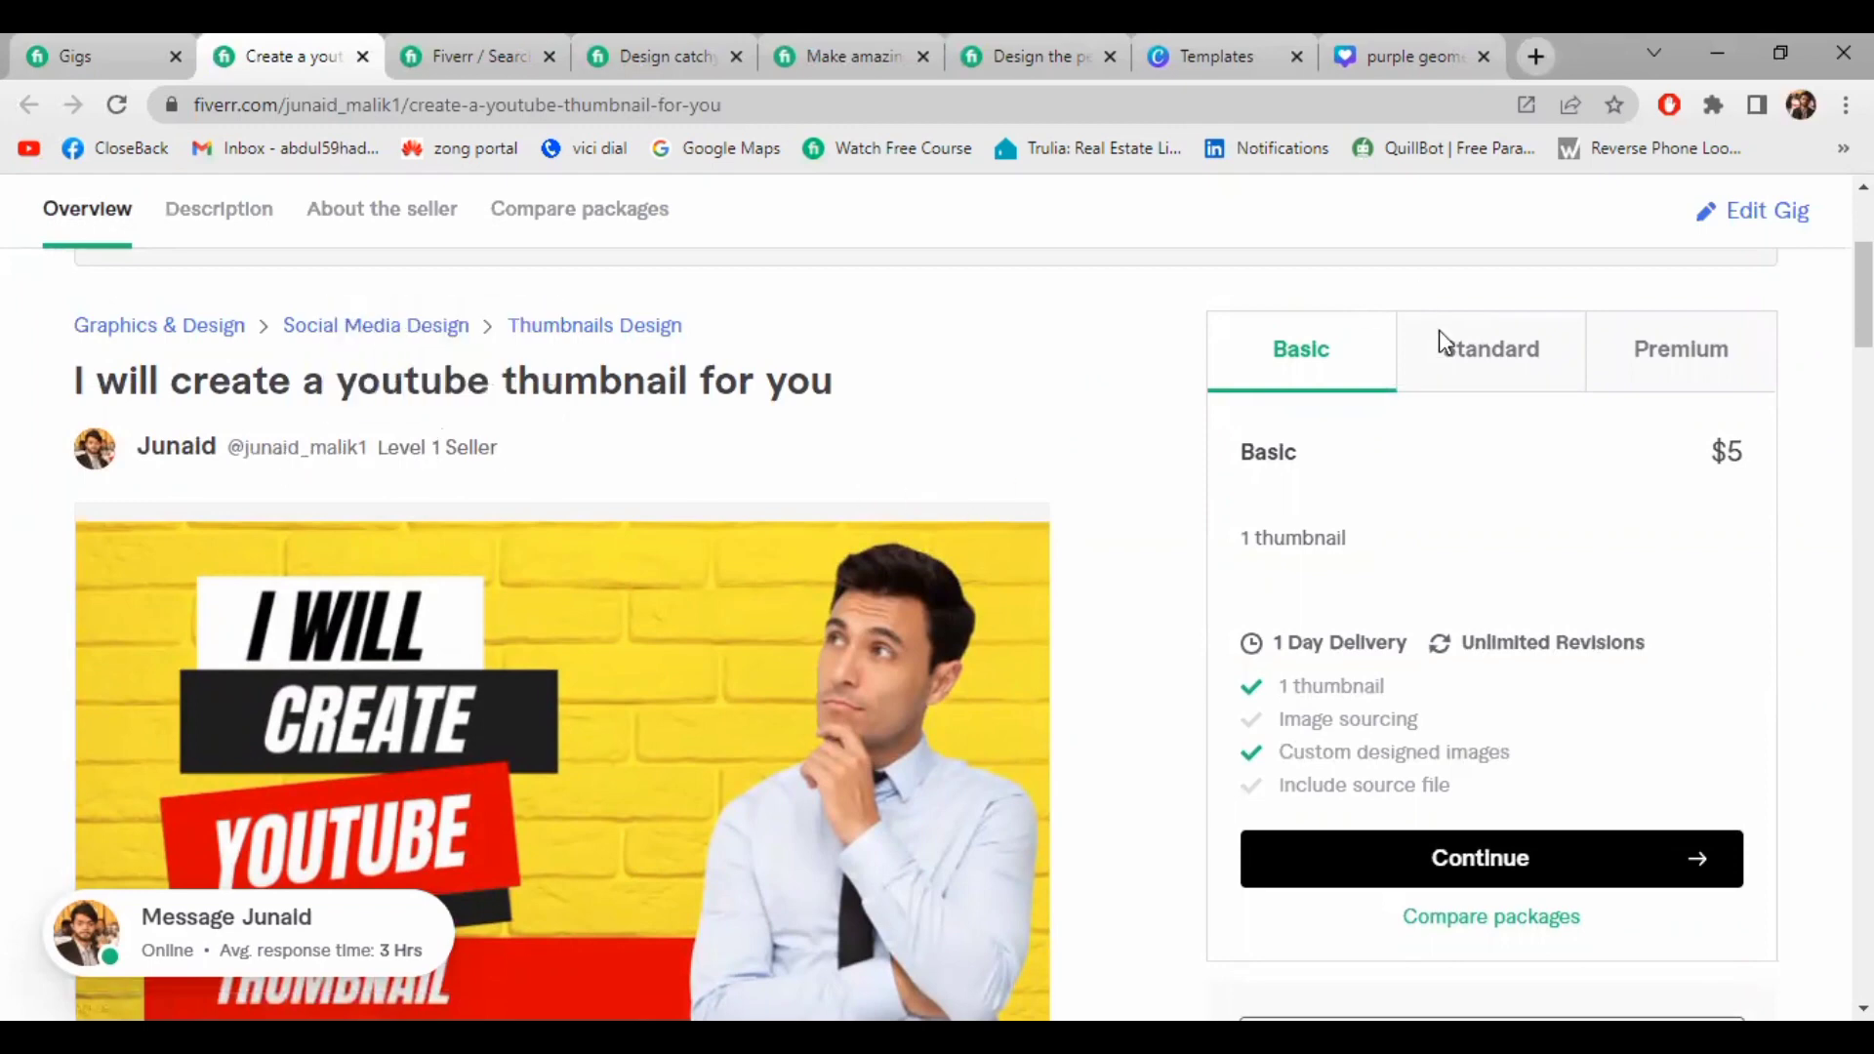
Review the gig's Standard and Premium package details, and return to the Basic package
{"action": "scroll", "coordinate": [1431, 618], "scroll_direction": "down", "scroll_amount": 2}
{"action": "scroll", "coordinate": [1431, 606], "scroll_direction": "up", "scroll_amount": 2}
{"action": "left_click", "coordinate": [1467, 350]}
{"action": "left_click", "coordinate": [1667, 363]}
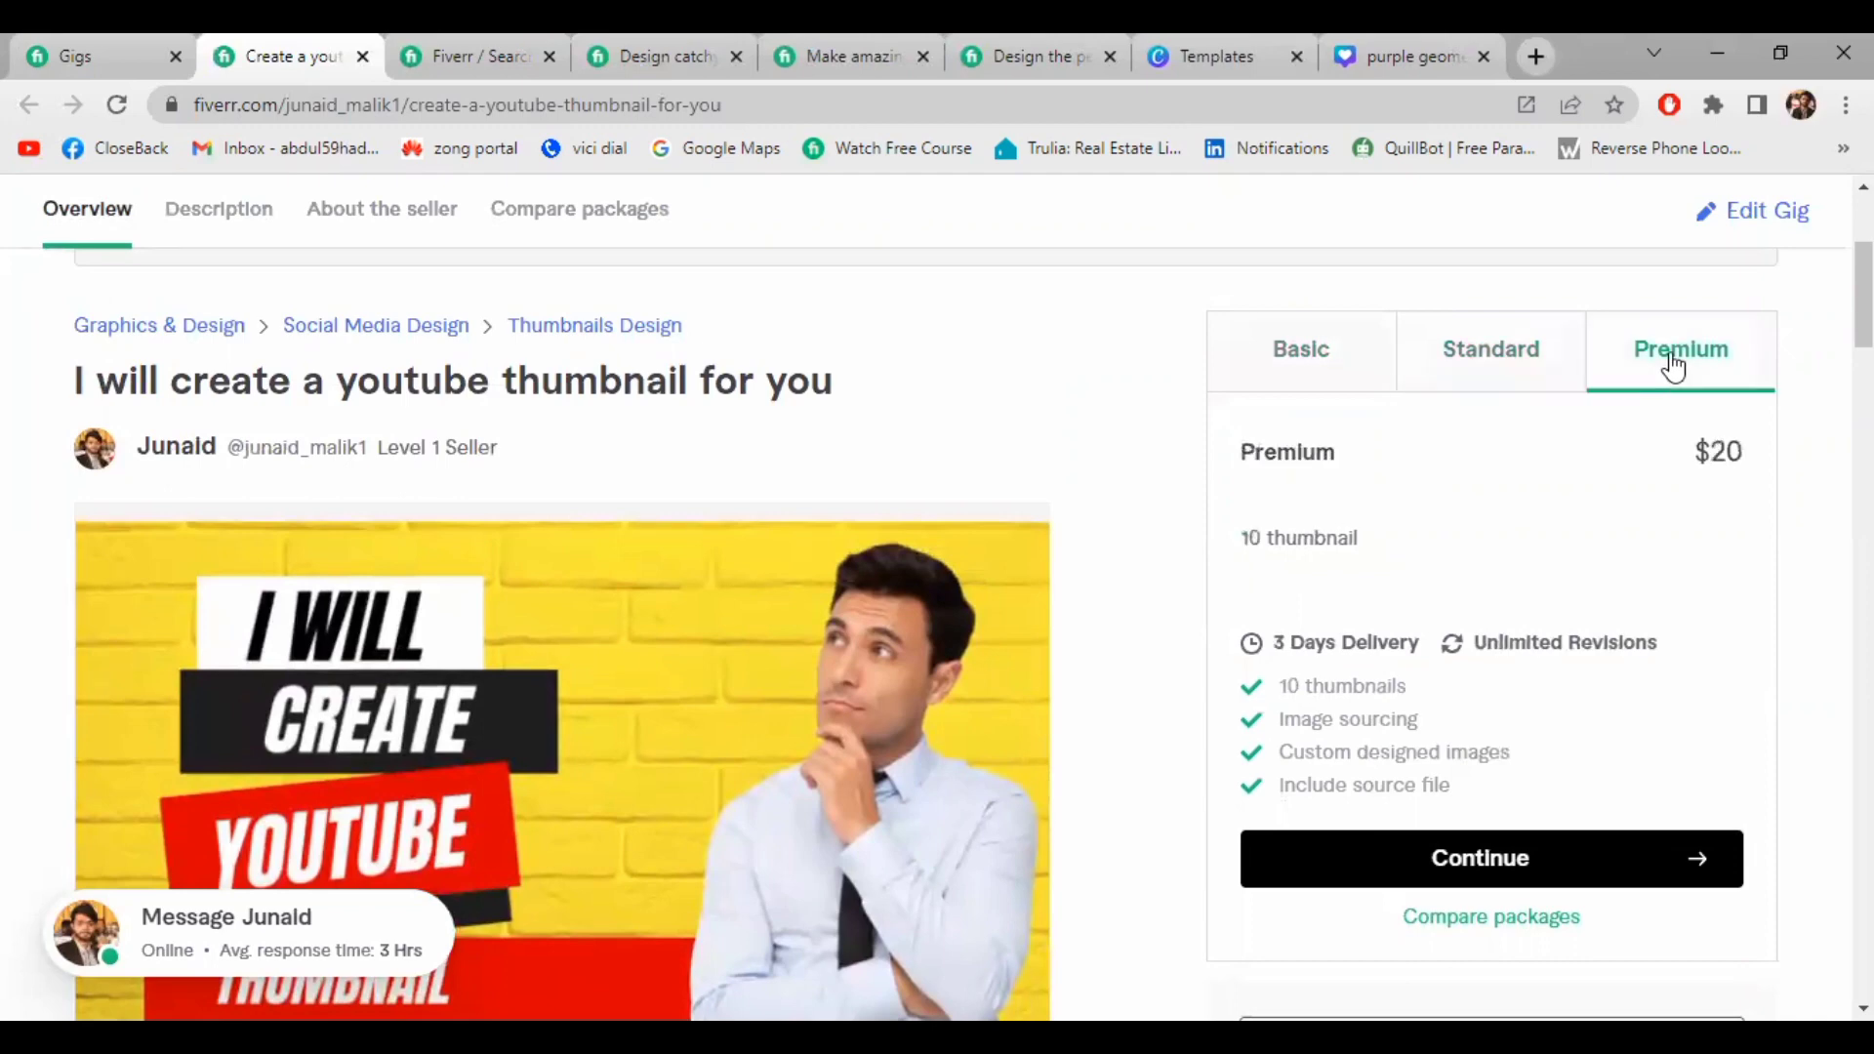
{"action": "left_click", "coordinate": [1332, 390]}
Examine the gig's description, seller profile, package comparison table and related tags on the published page
{"action": "scroll", "coordinate": [1136, 558], "scroll_direction": "down", "scroll_amount": 5}
{"action": "scroll", "coordinate": [594, 553], "scroll_direction": "down", "scroll_amount": 1}
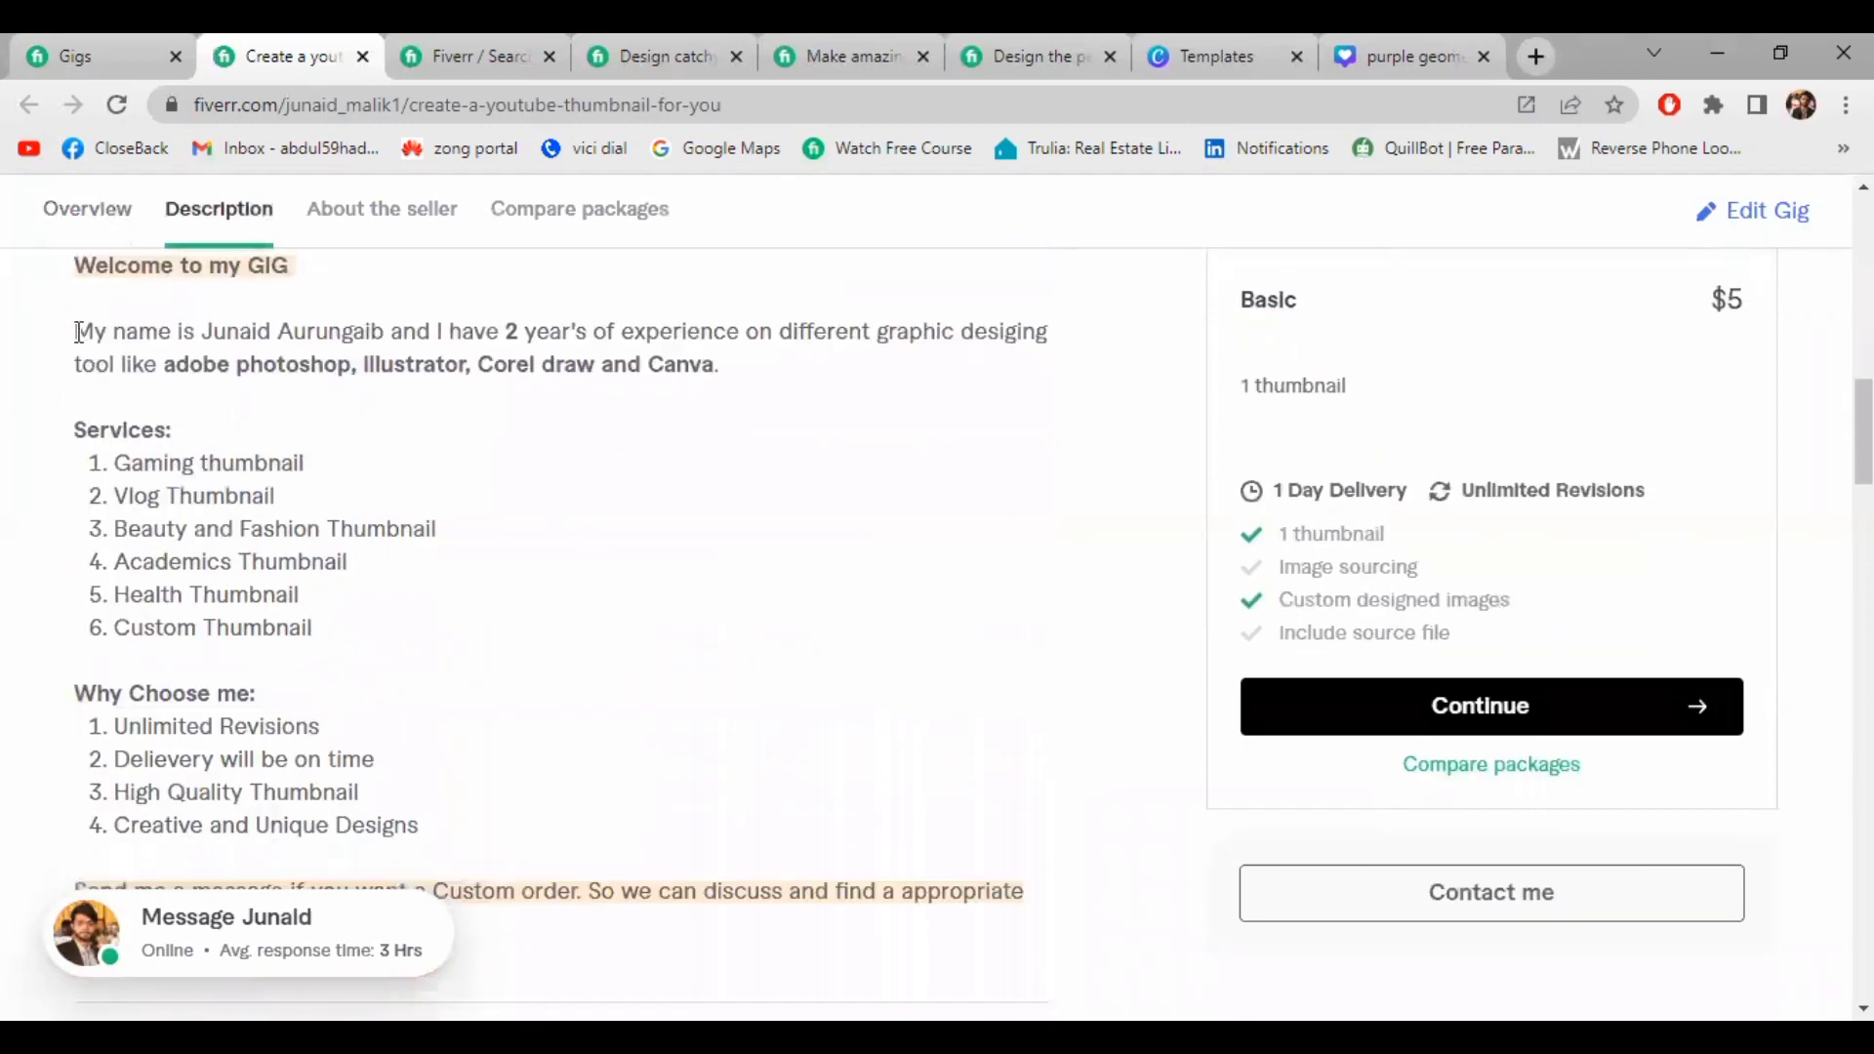
{"action": "scroll", "coordinate": [400, 625], "scroll_direction": "down", "scroll_amount": 5}
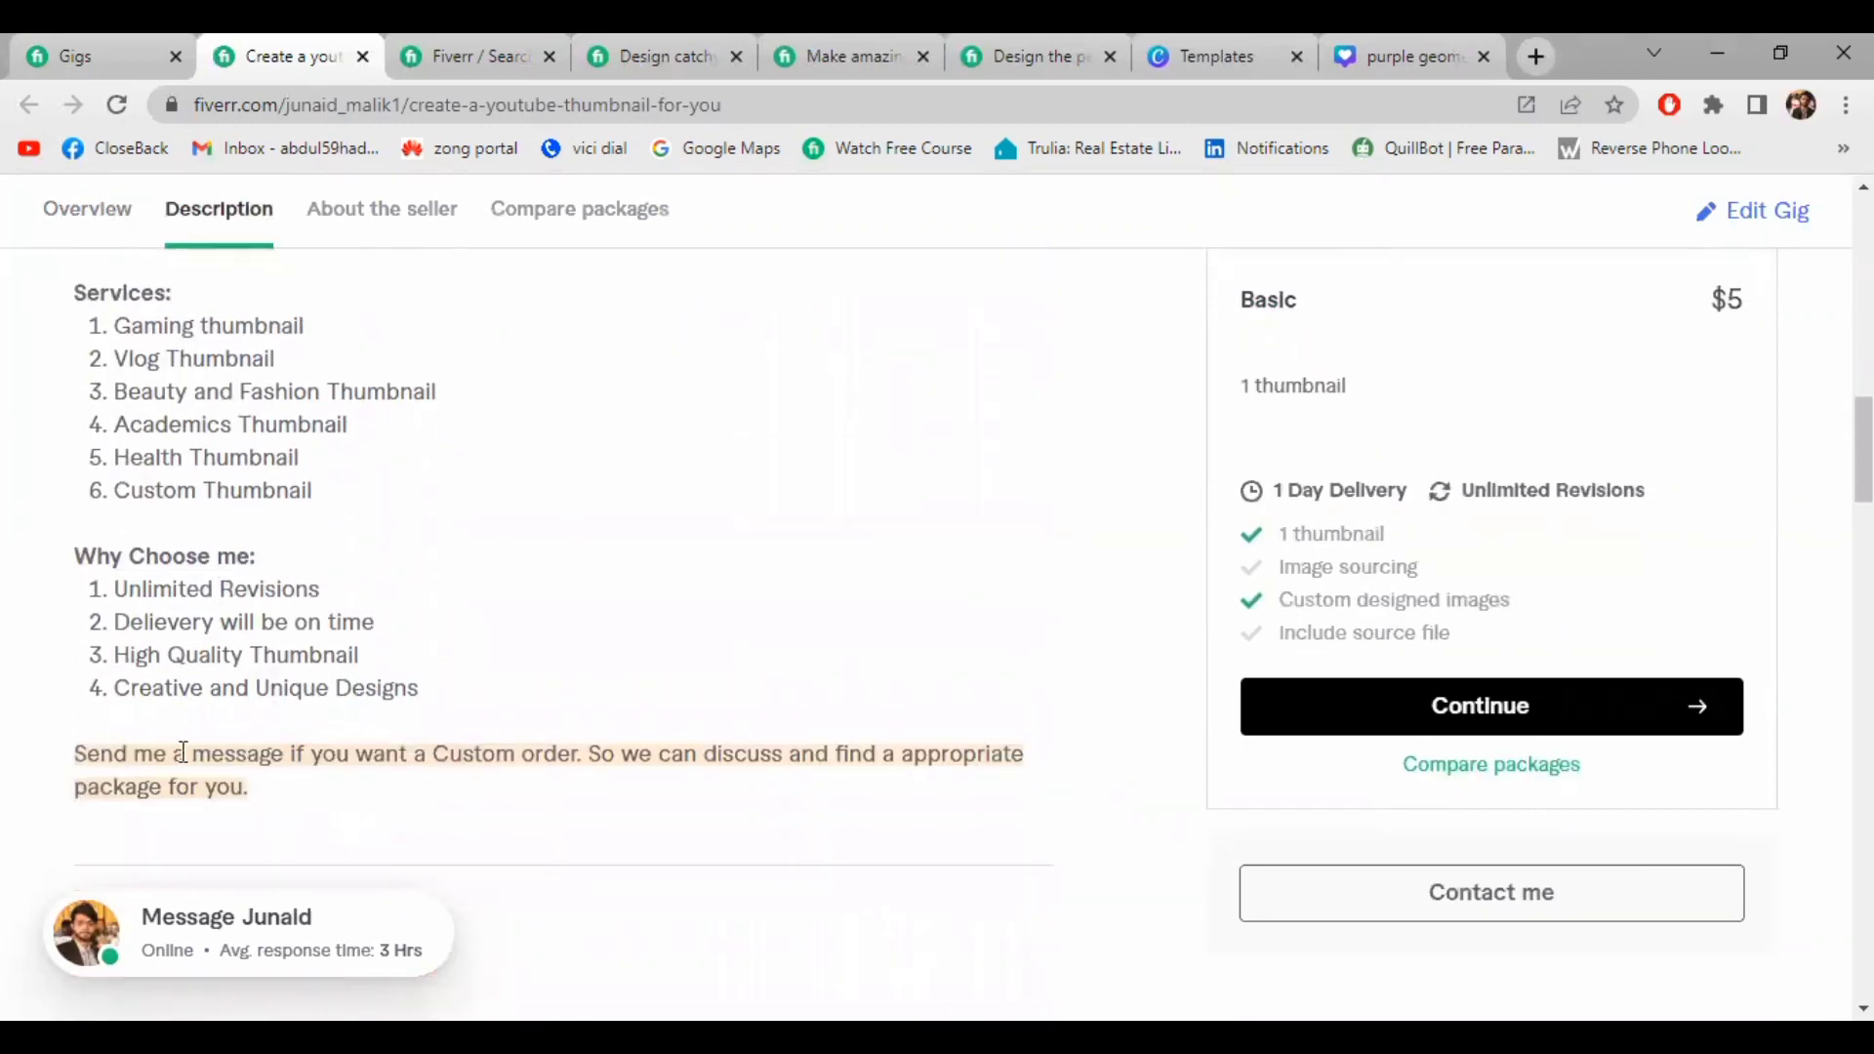
{"action": "scroll", "coordinate": [205, 744], "scroll_direction": "down", "scroll_amount": 15}
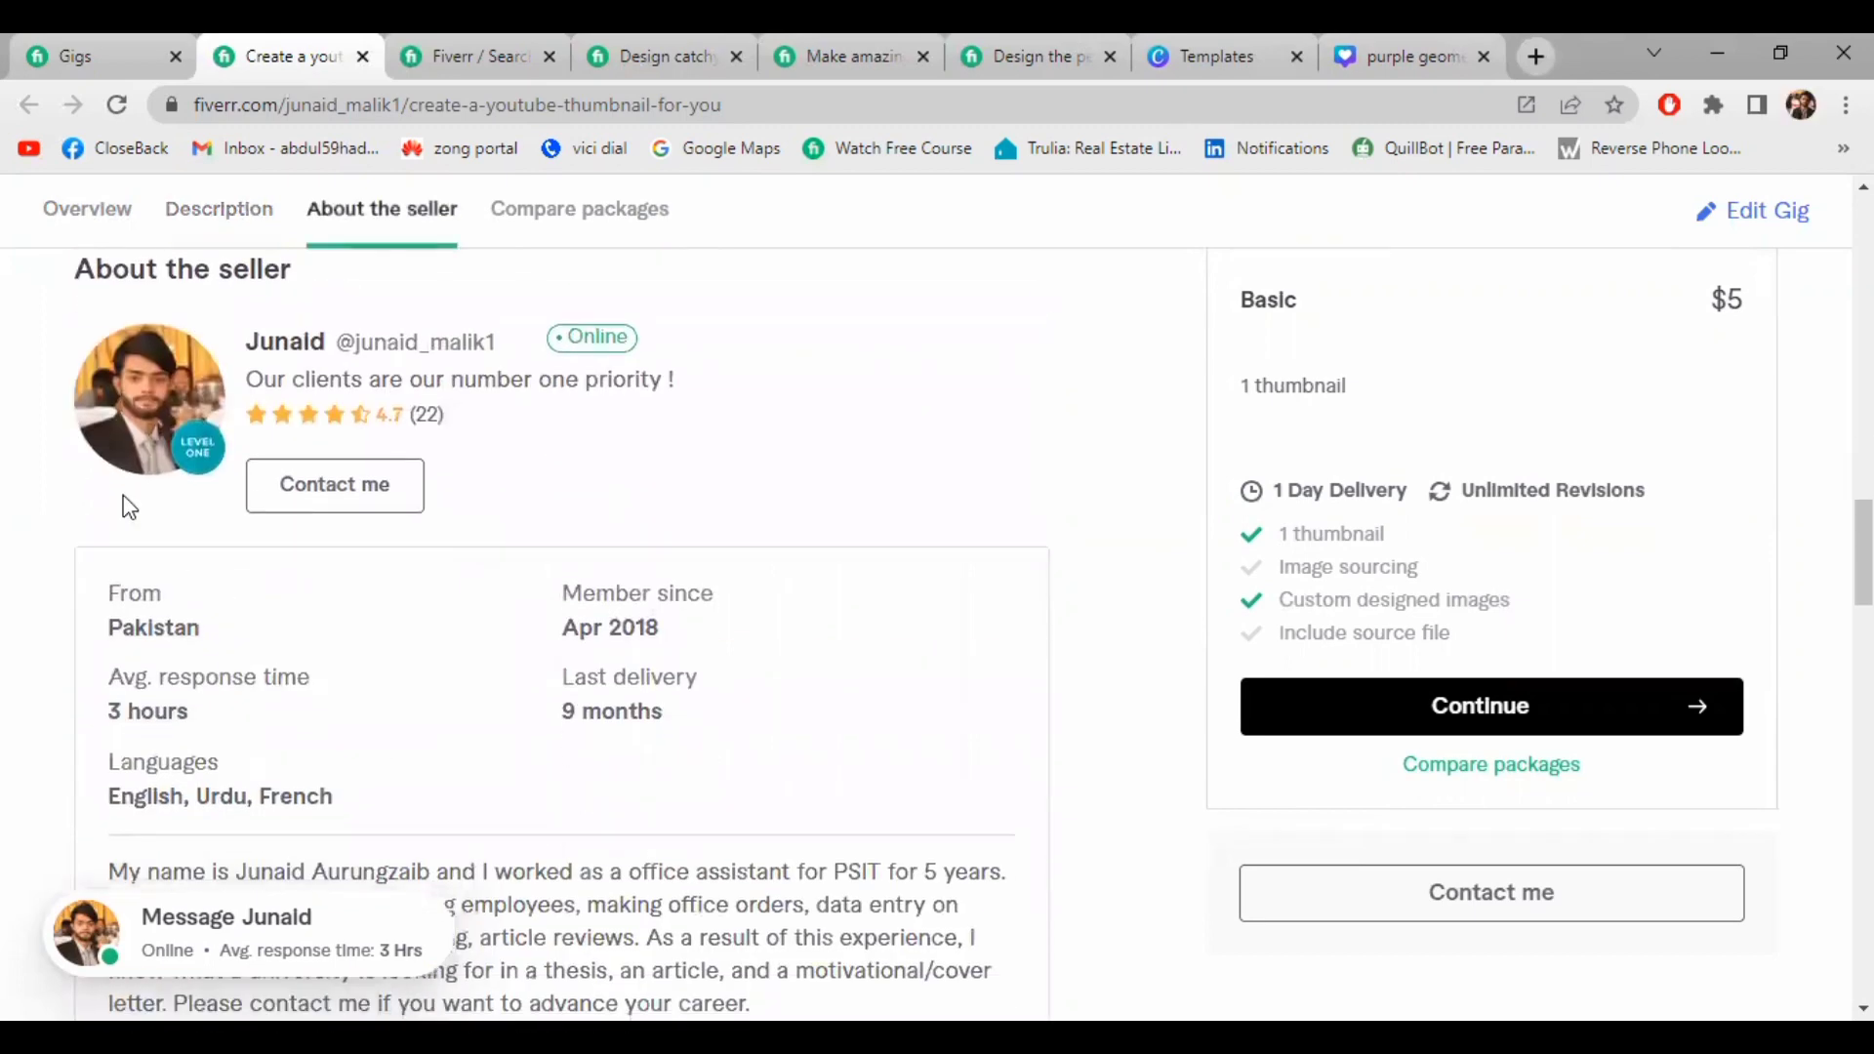
{"action": "scroll", "coordinate": [527, 644], "scroll_direction": "down", "scroll_amount": 2}
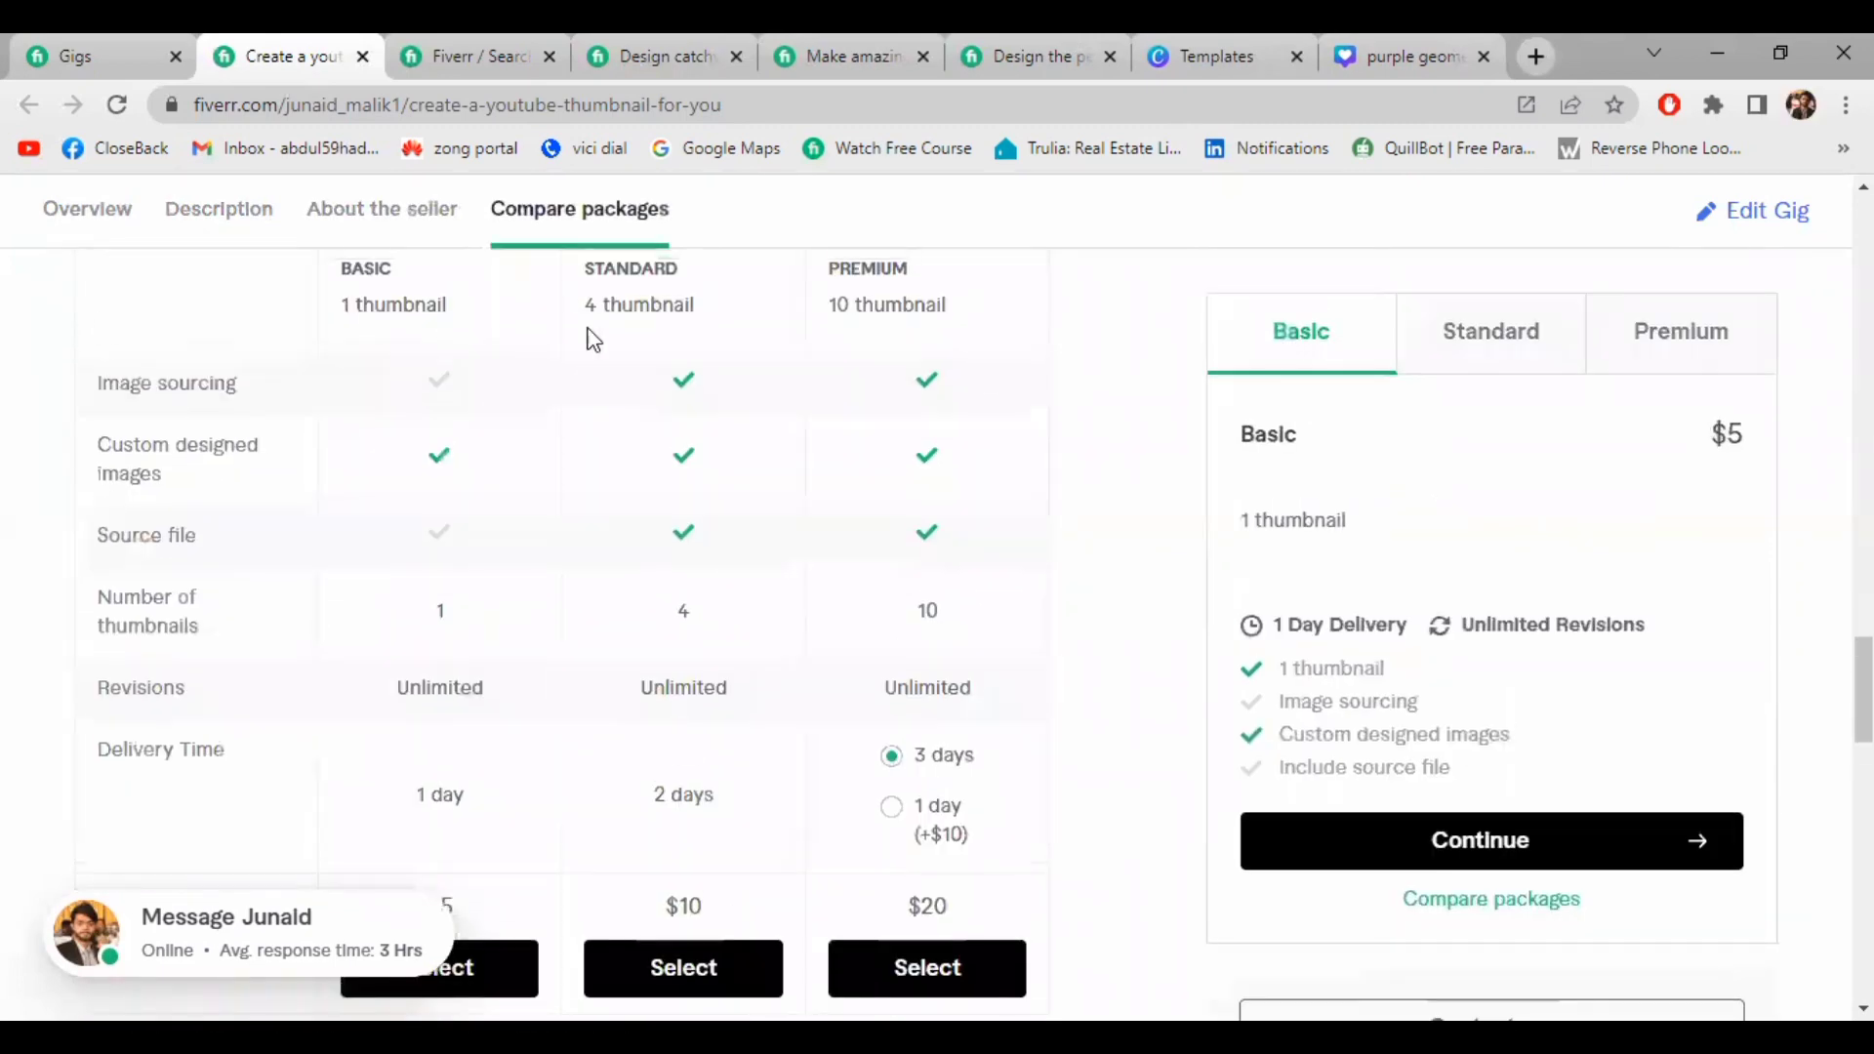
{"action": "scroll", "coordinate": [250, 318], "scroll_direction": "up", "scroll_amount": 2}
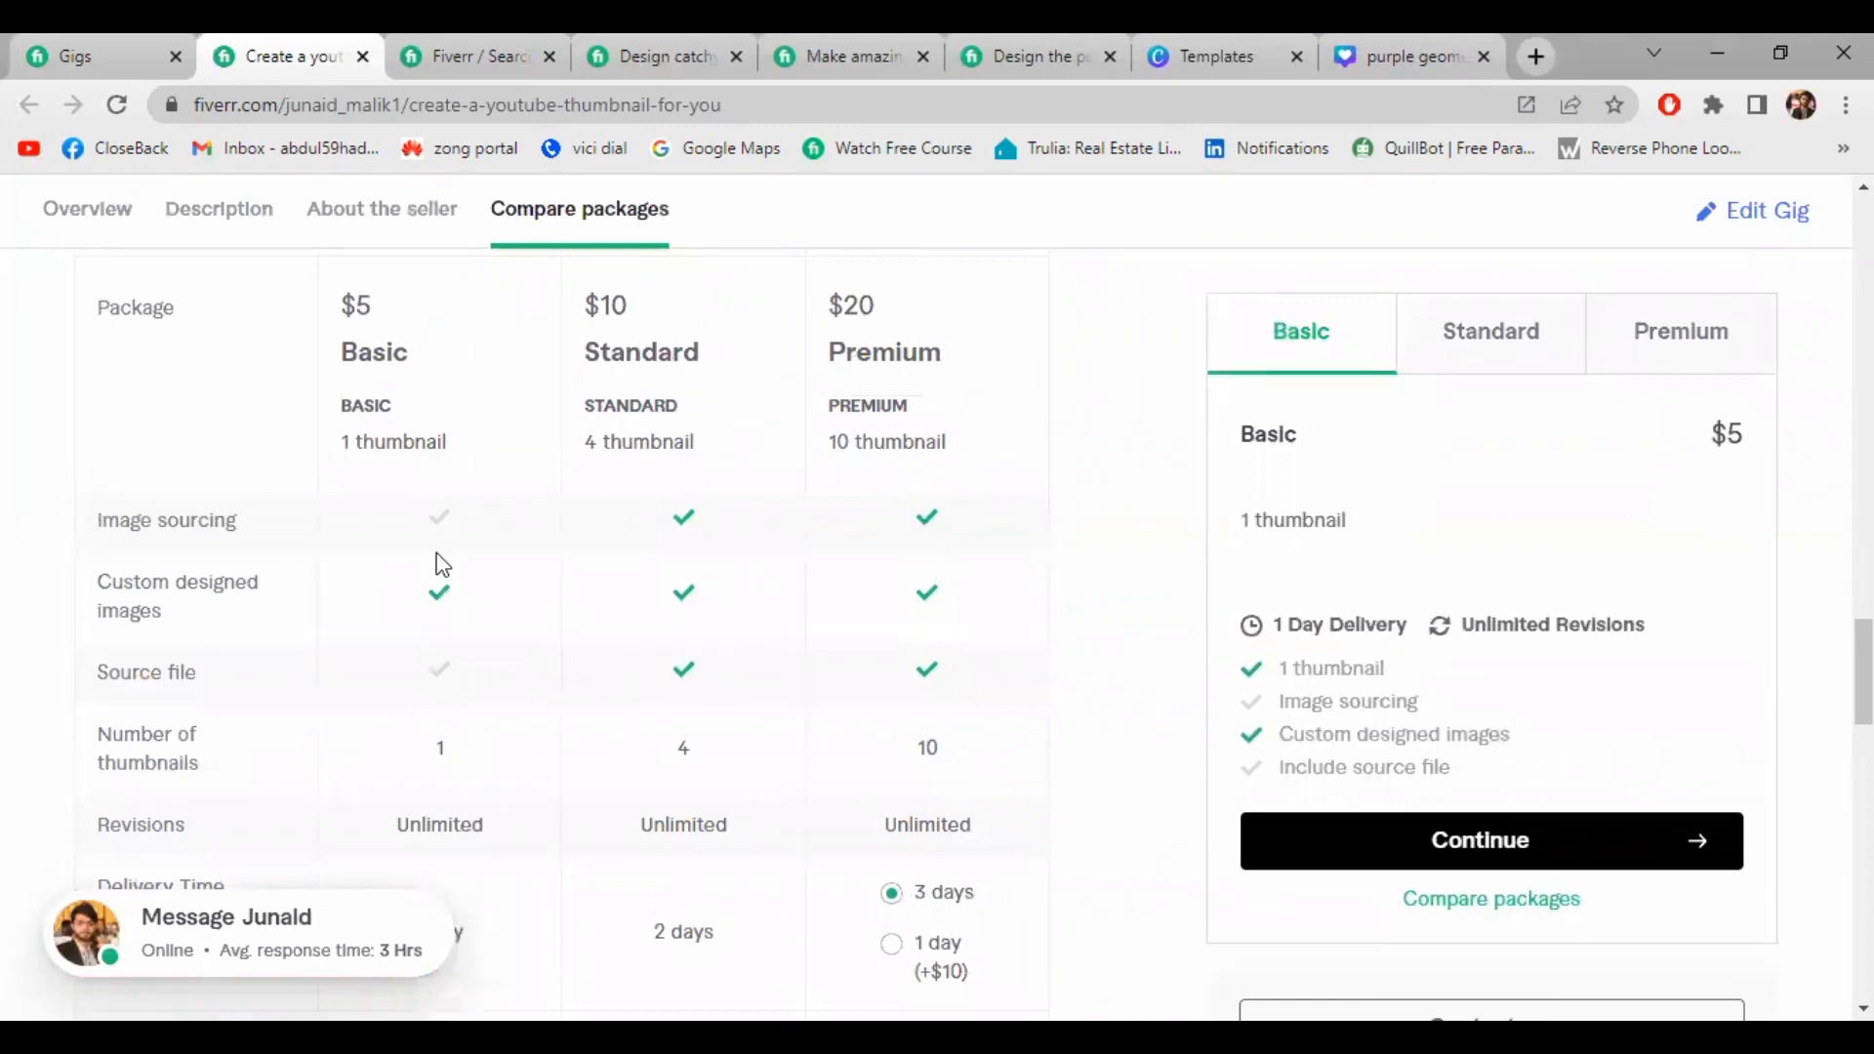
{"action": "scroll", "coordinate": [473, 710], "scroll_direction": "down", "scroll_amount": 5}
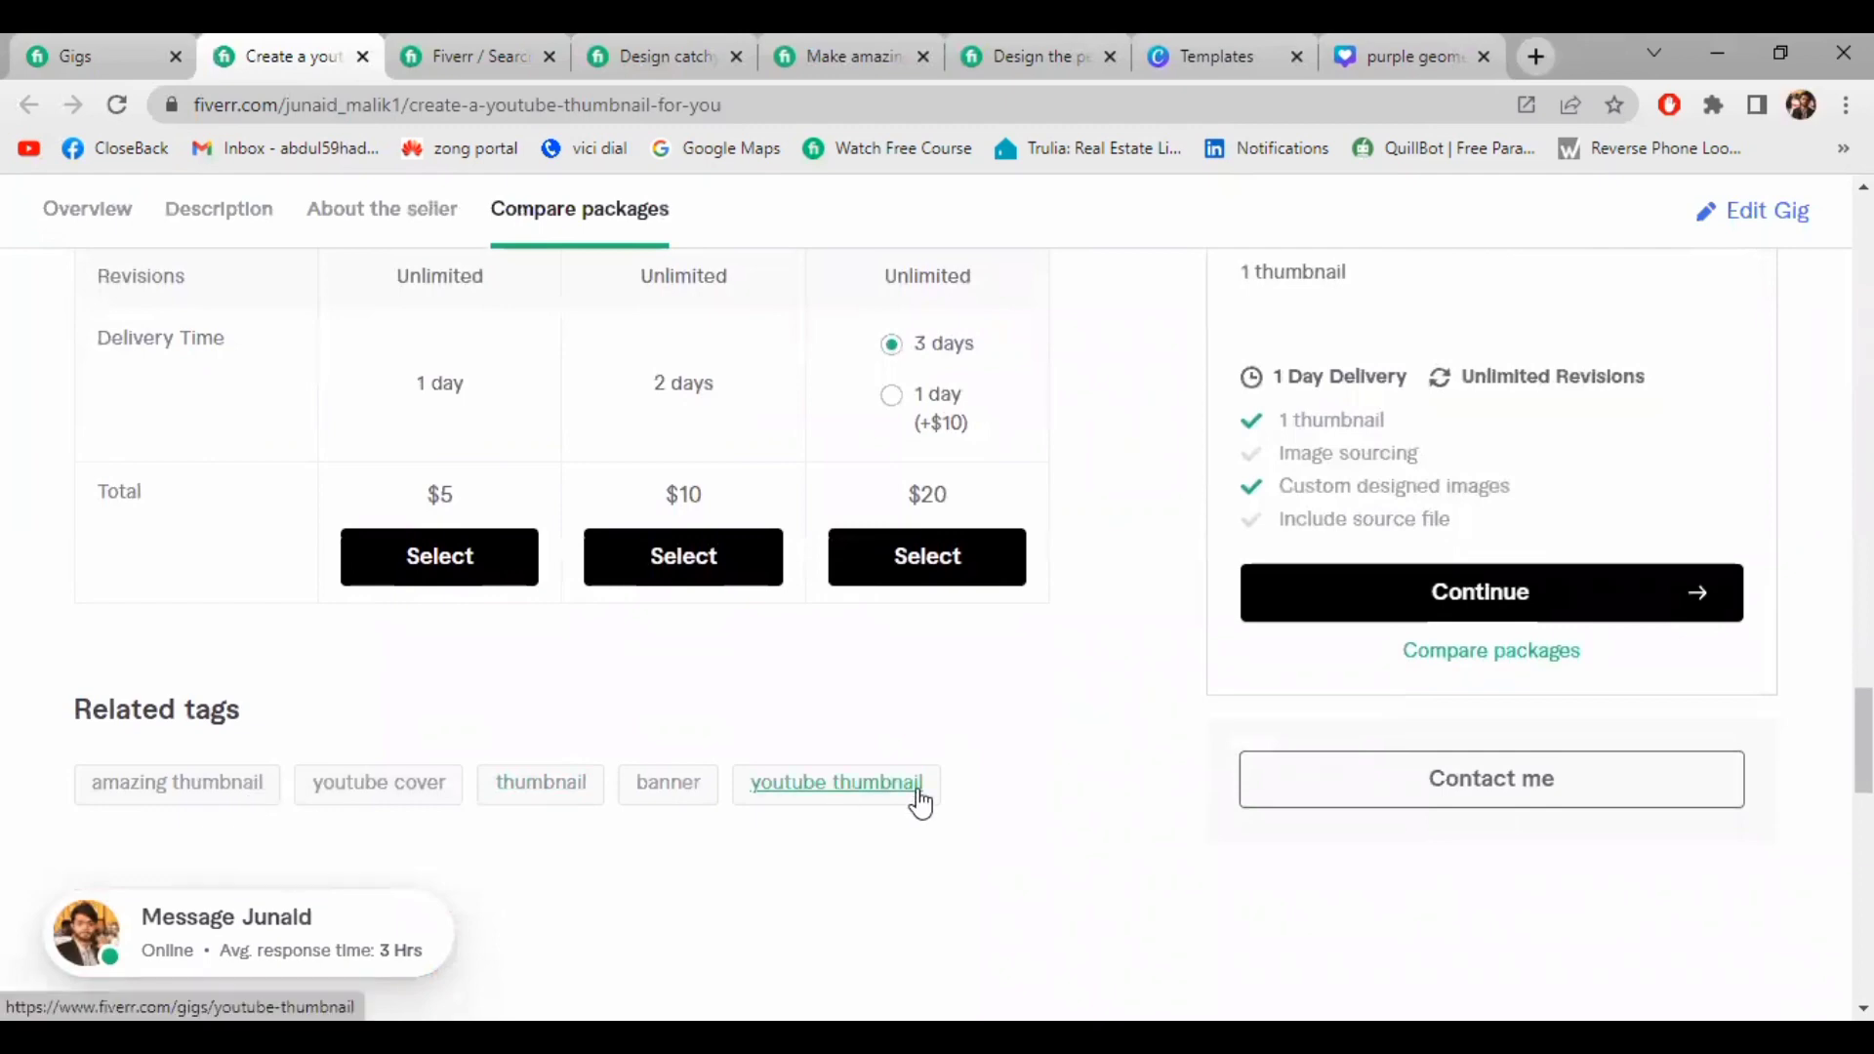
{"action": "scroll", "coordinate": [921, 803], "scroll_direction": "up", "scroll_amount": 10}
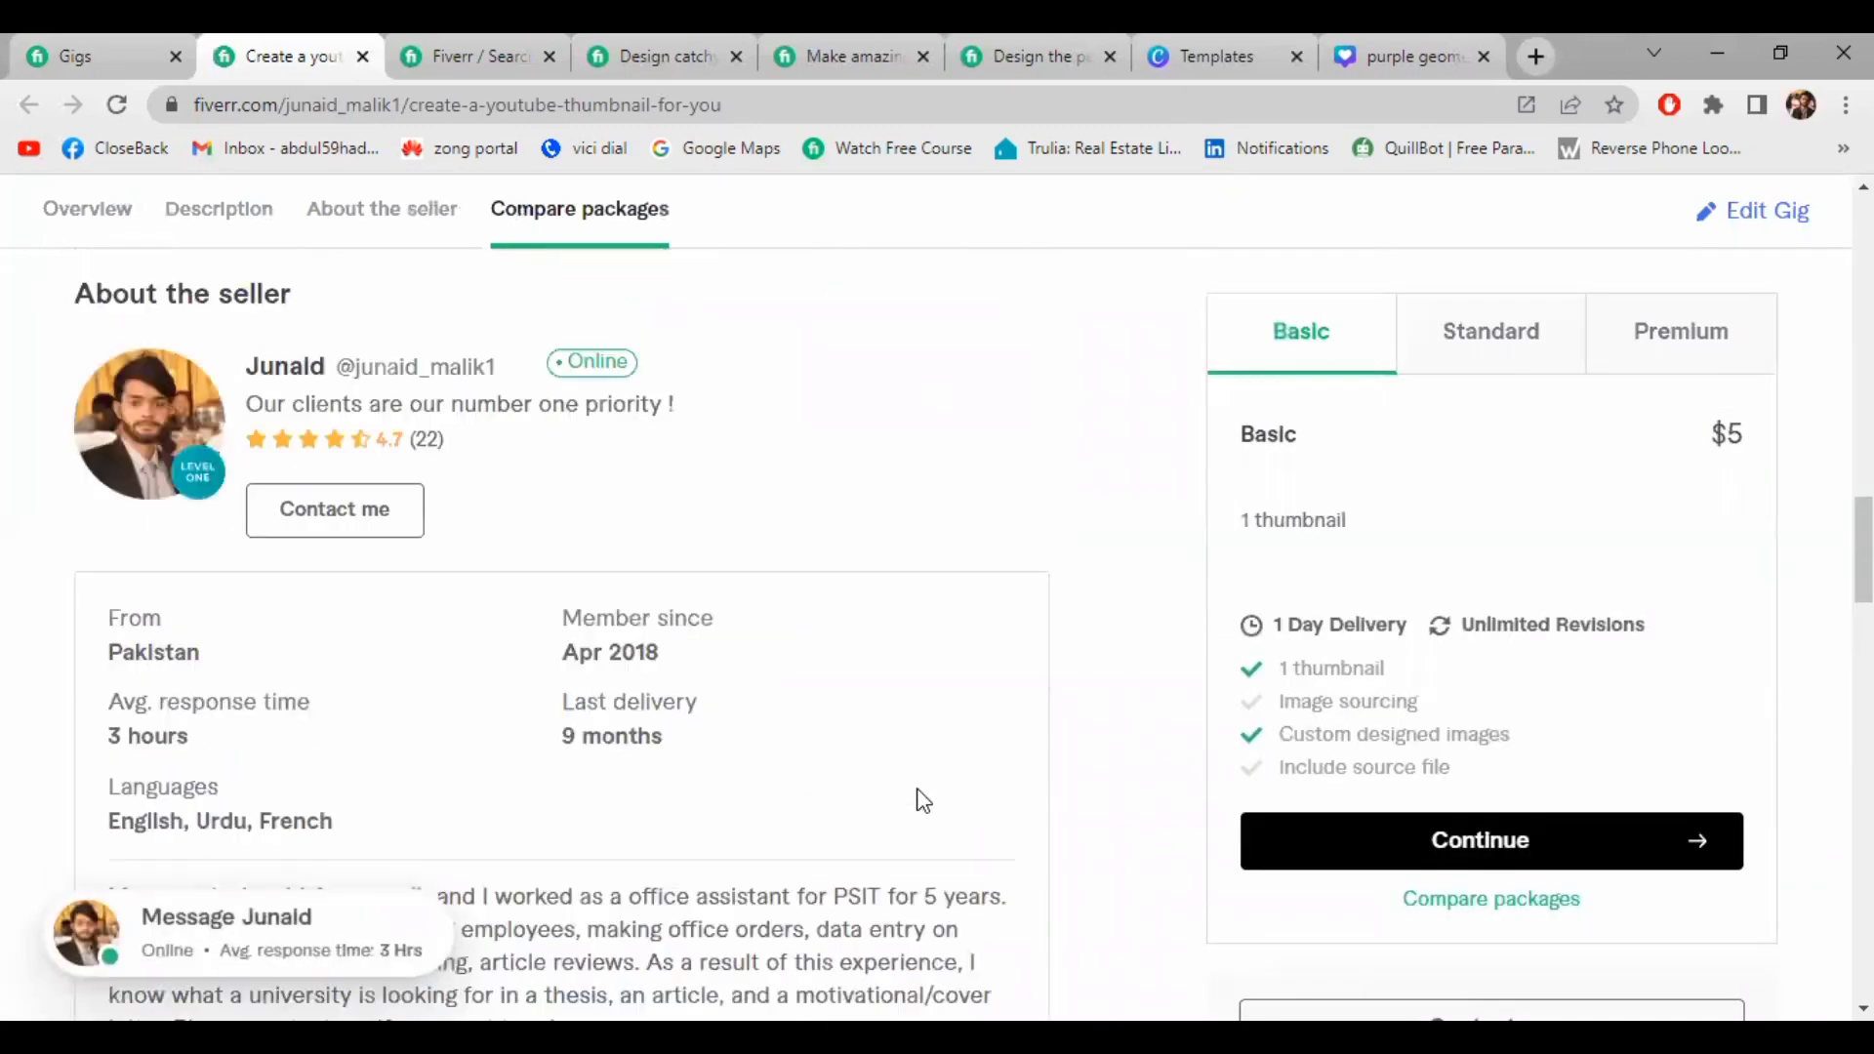
{"action": "scroll", "coordinate": [920, 803], "scroll_direction": "up", "scroll_amount": 5}
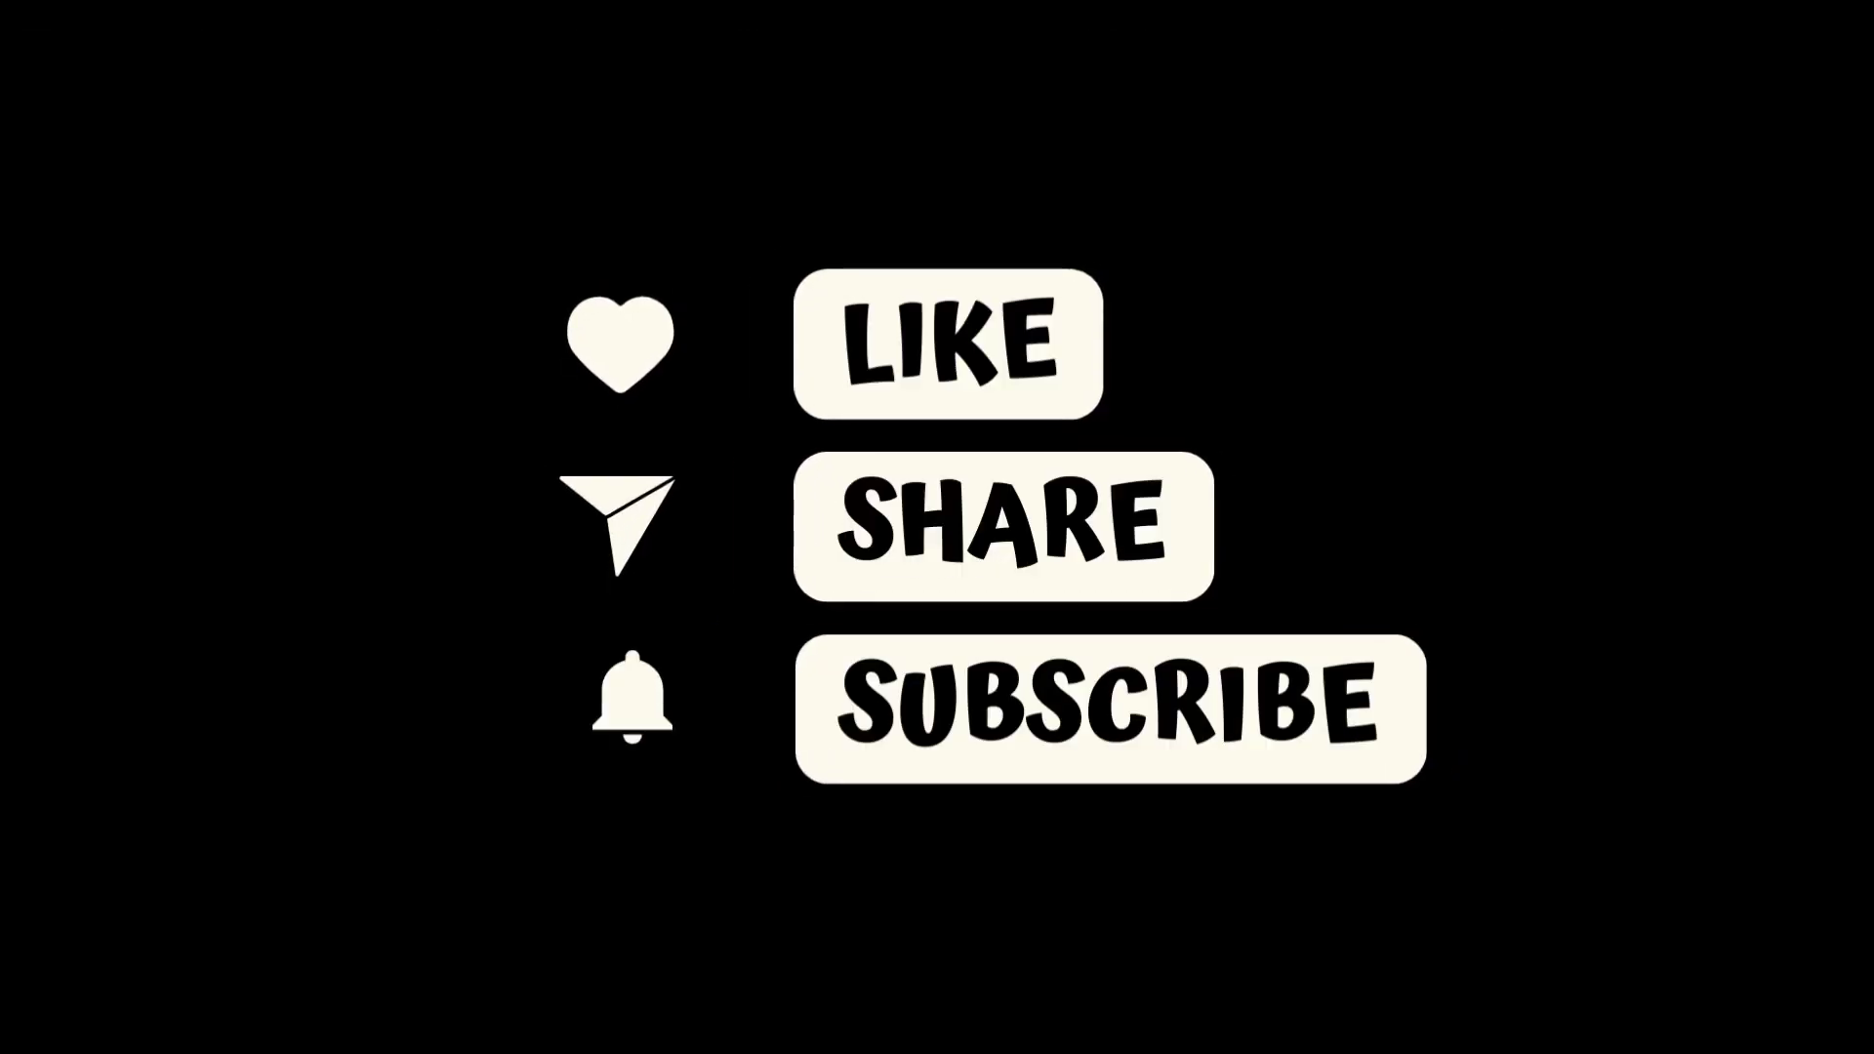